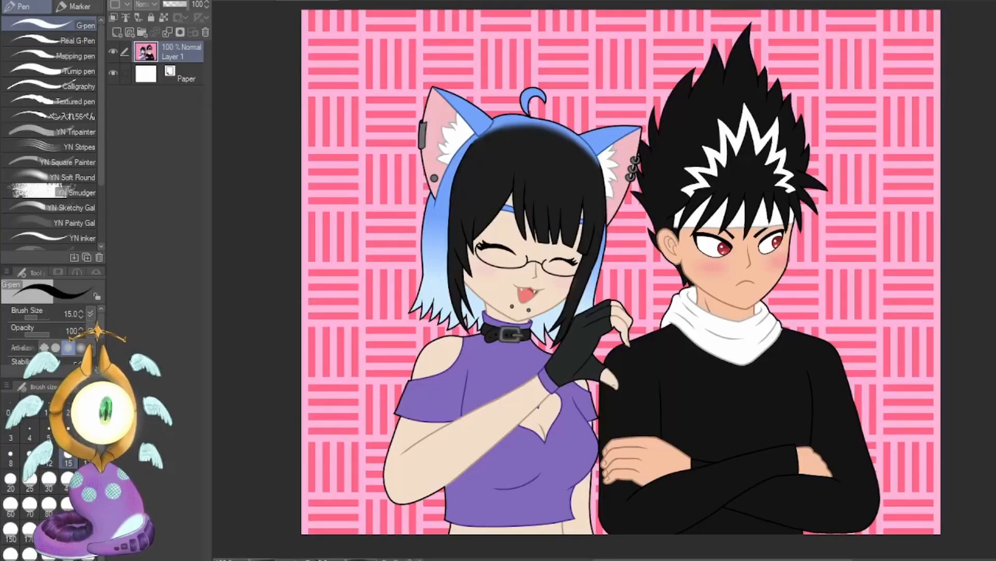
pyautogui.press('x')
pyautogui.press('m')
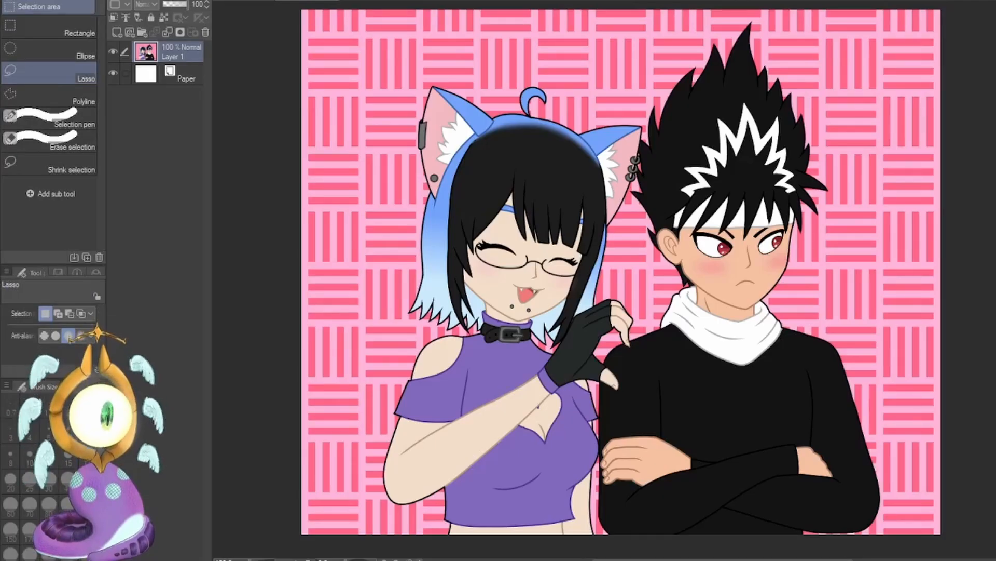
pyautogui.press('k')
pyautogui.press('w')
pyautogui.press('i')
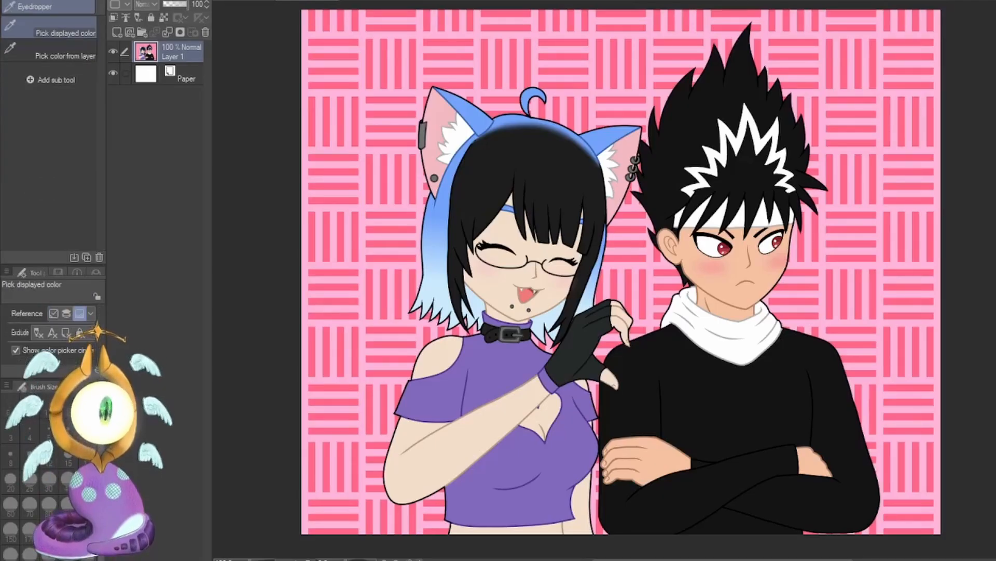
pyautogui.press('m')
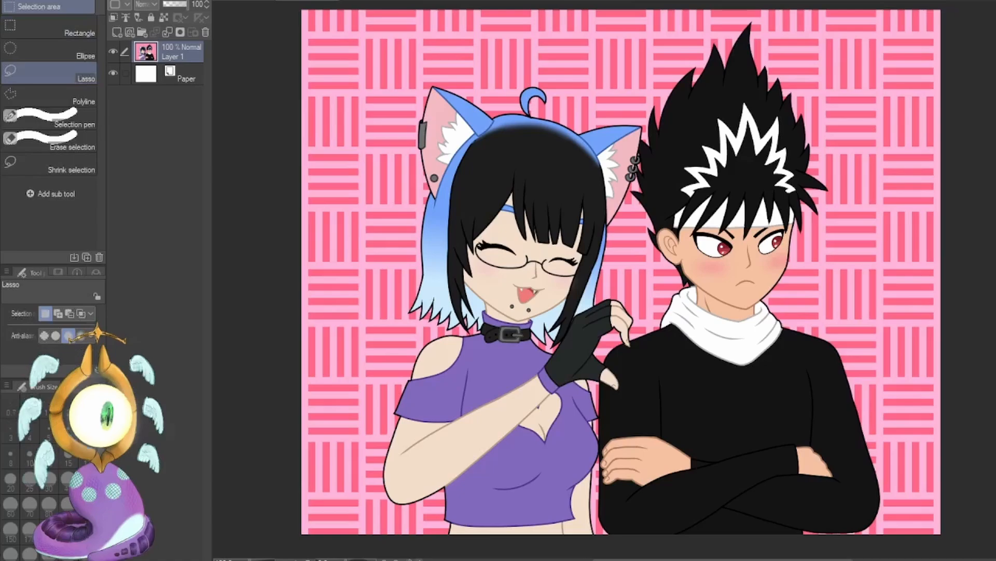
pyautogui.hotkey('ctrl', '-')
pyautogui.moveTo(486, 531)
pyautogui.mouseDown()
pyautogui.moveTo(507, 534)
pyautogui.moveTo(581, 421)
pyautogui.moveTo(576, 9)
pyautogui.moveTo(658, 516)
pyautogui.moveTo(831, 384)
pyautogui.moveTo(289, 298)
pyautogui.moveTo(338, 202)
pyautogui.mouseUp()
pyautogui.hotkey('ctrl', 'd')
# Add a new layer above the artwork and set up the G-pen with green colour and brush size 12.
pyautogui.press('p')
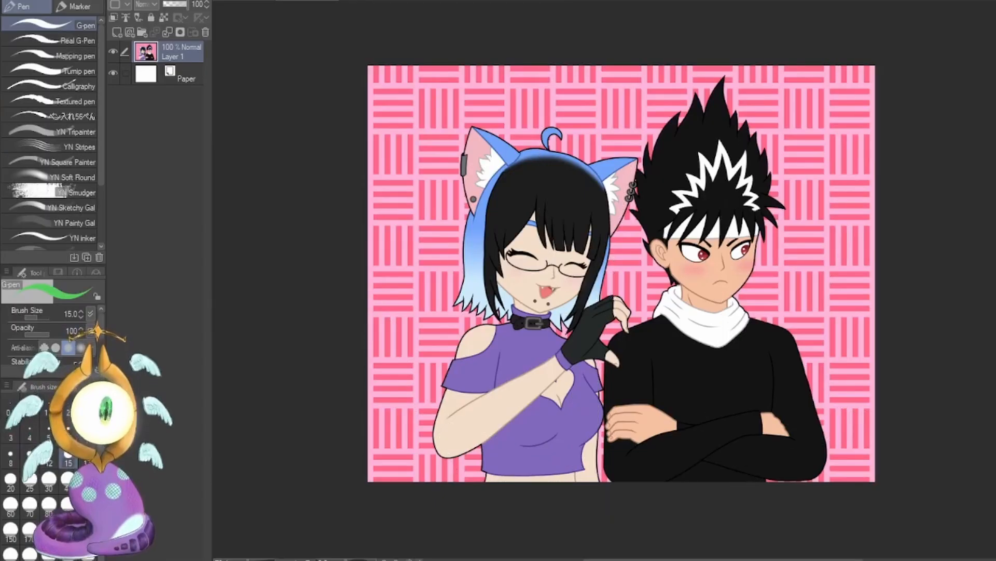
pyautogui.click(116, 33)
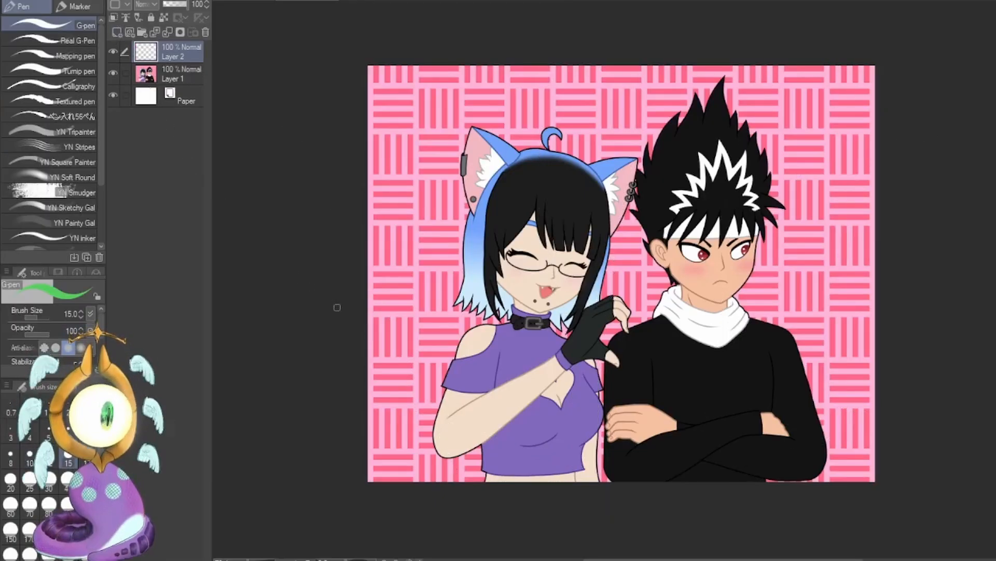
pyautogui.click(50, 457)
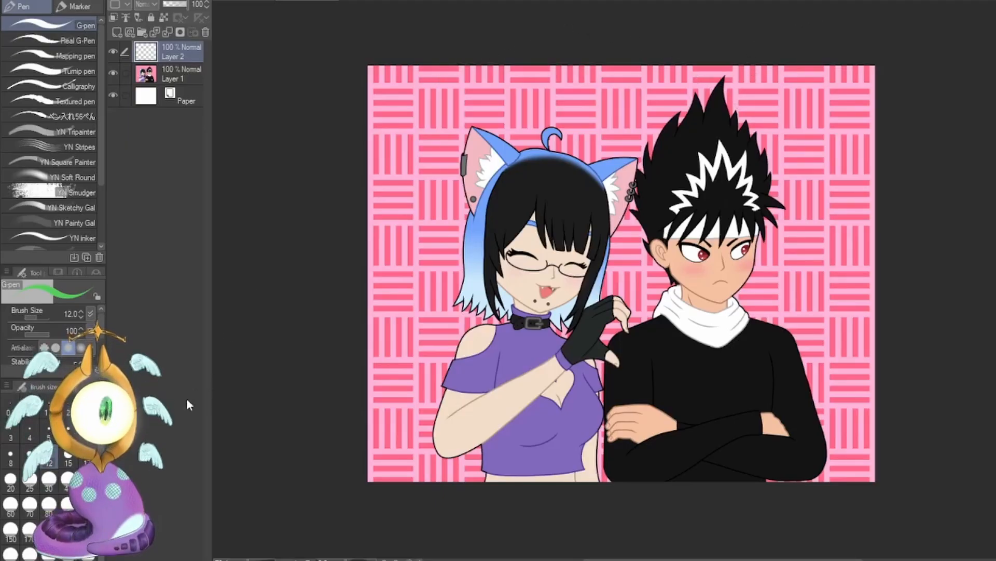
pyautogui.click(13, 459)
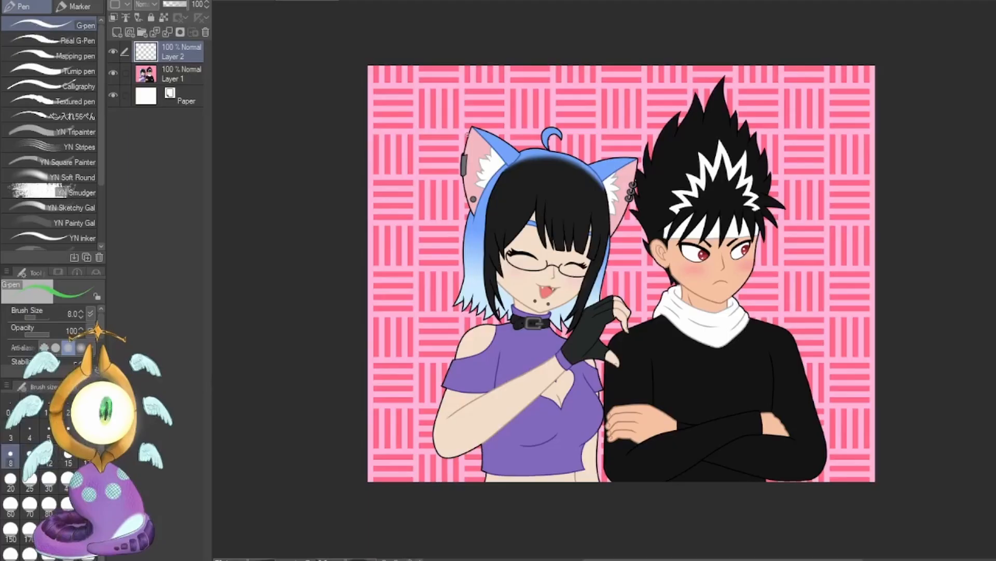
pyautogui.click(49, 458)
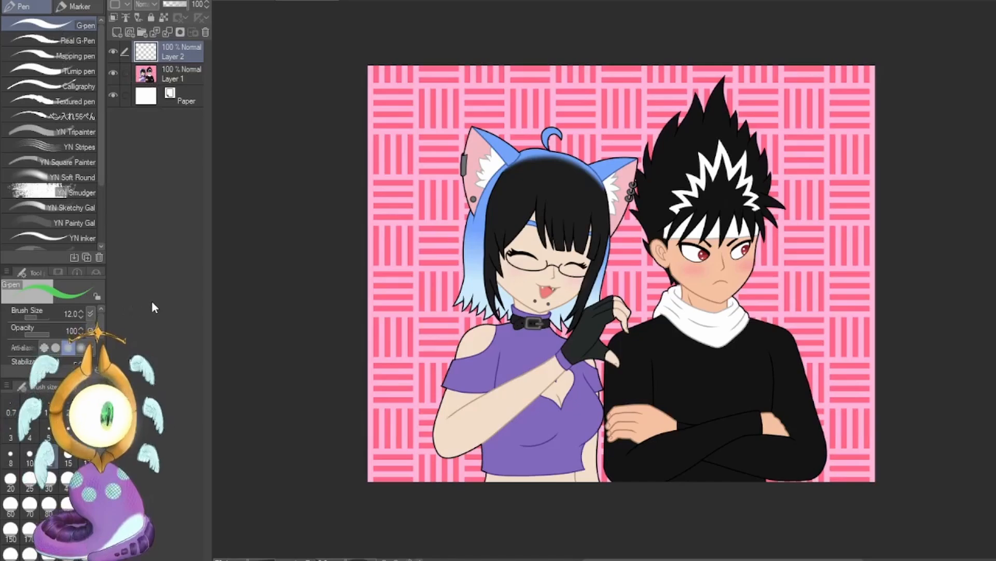
pyautogui.hotkey('ctrl', 't')
pyautogui.press('Escape')
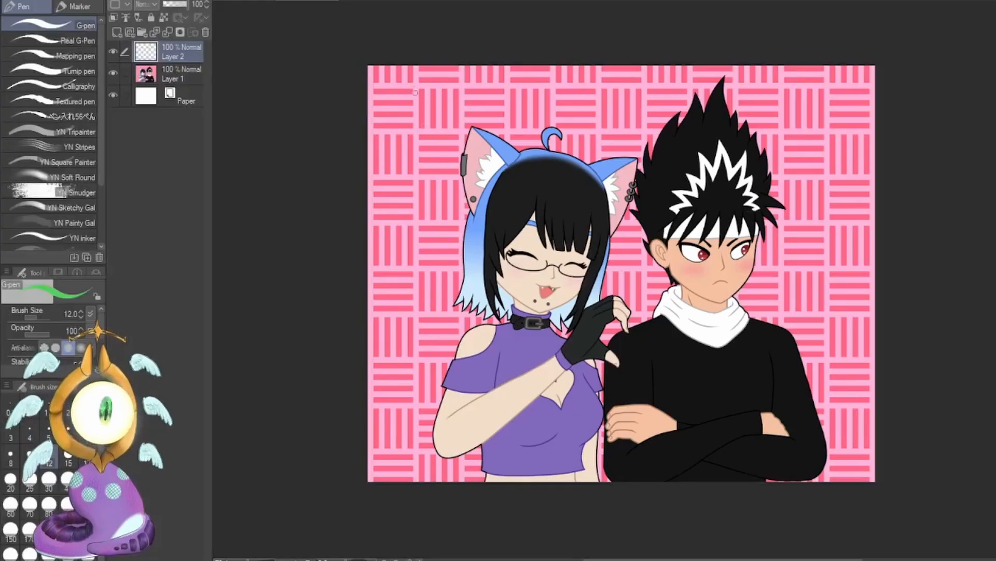
# Handwrite "1101 x 800" in green over the pink background beside the cat-eared girl's head.
pyautogui.moveTo(391, 83); pyautogui.dragTo(397, 127)
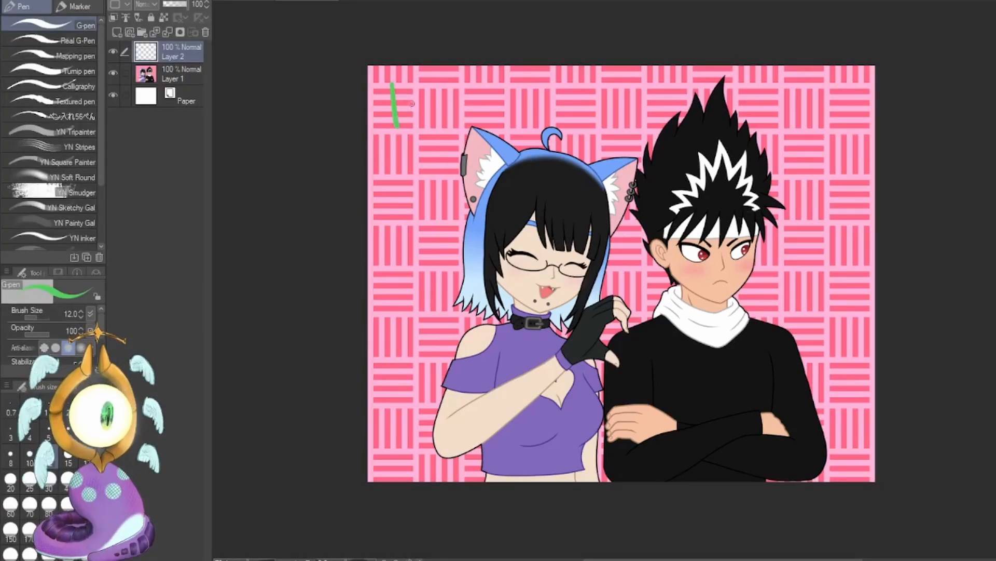
pyautogui.moveTo(408, 84); pyautogui.dragTo(413, 123)
pyautogui.moveTo(430, 89)
pyautogui.mouseDown()
pyautogui.moveTo(453, 119)
pyautogui.moveTo(415, 159)
pyautogui.mouseUp()
pyautogui.moveTo(414, 138)
pyautogui.mouseDown()
pyautogui.moveTo(429, 155)
pyautogui.moveTo(397, 191)
pyautogui.moveTo(410, 177)
pyautogui.mouseUp()
pyautogui.moveTo(425, 180); pyautogui.dragTo(448, 175)
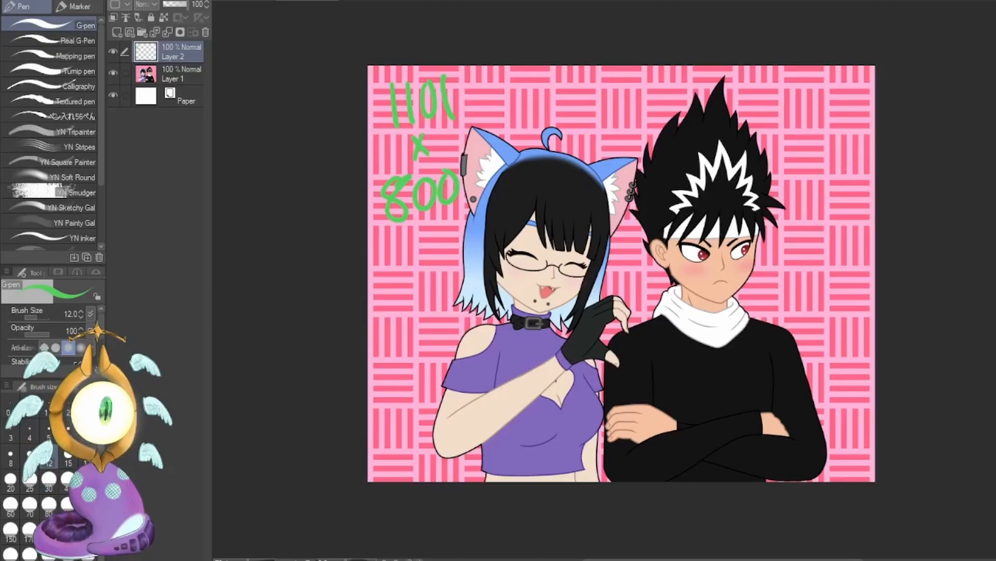
# Reduce the G-pen's brush size to 7.
pyautogui.press('[')
pyautogui.press('[')
pyautogui.press('[')
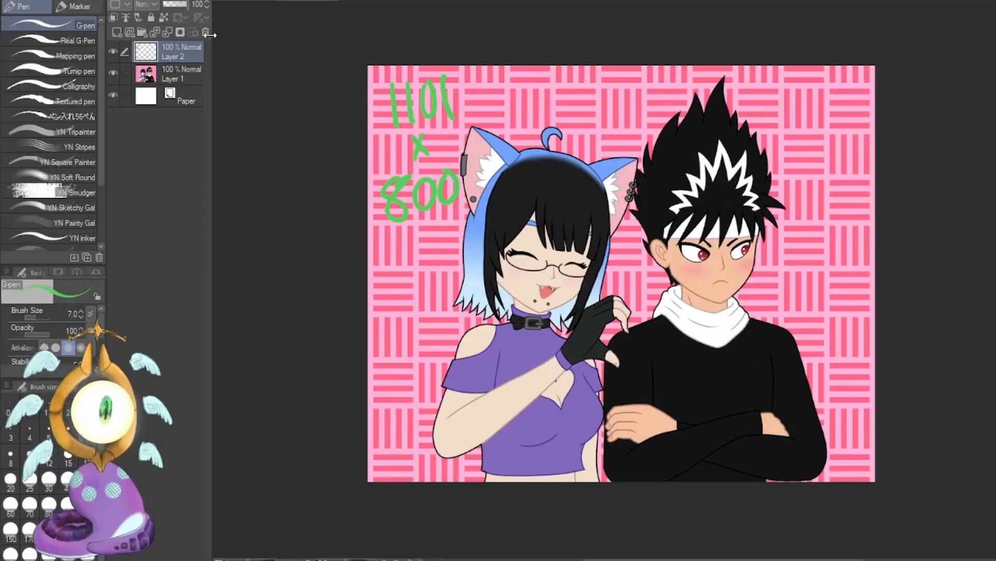
# Examine the low-resolution artwork's line edges up close around the girl's hair and gloved hand.
pyautogui.scroll(5, 621, 278)
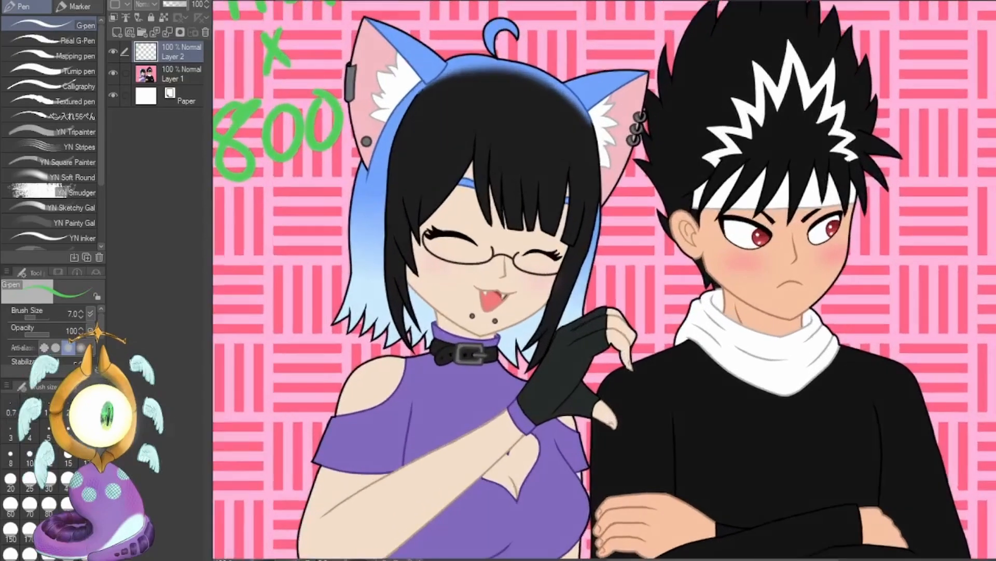
pyautogui.scroll(4, 628, 279)
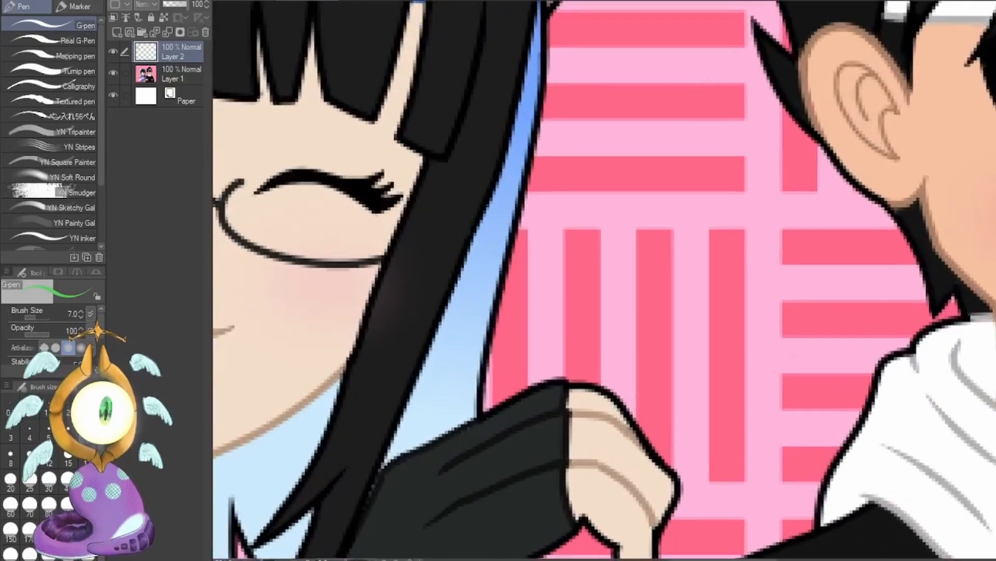
pyautogui.scroll(1, 631, 280)
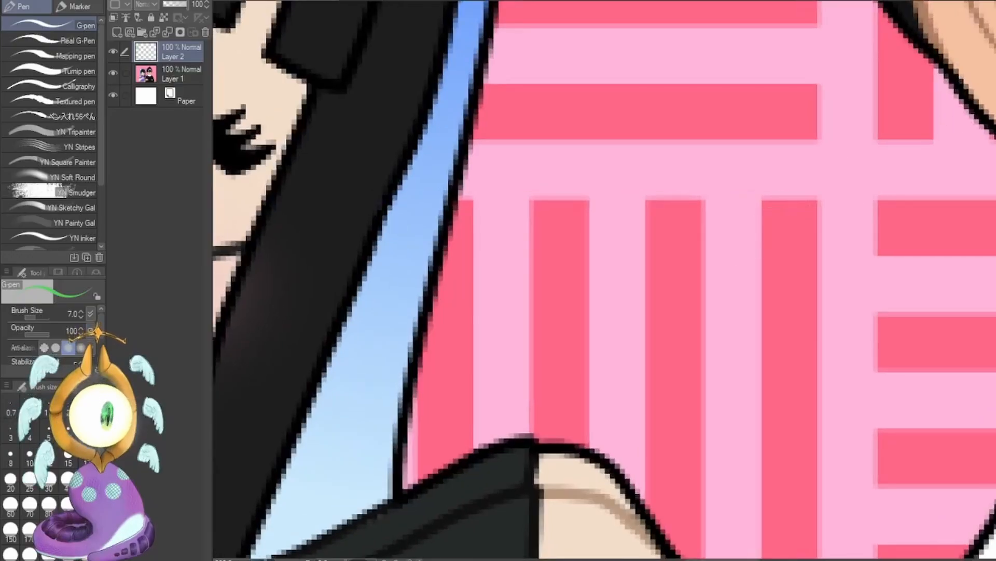
pyautogui.scroll(-3, 622, 275)
pyautogui.scroll(-10, 623, 275)
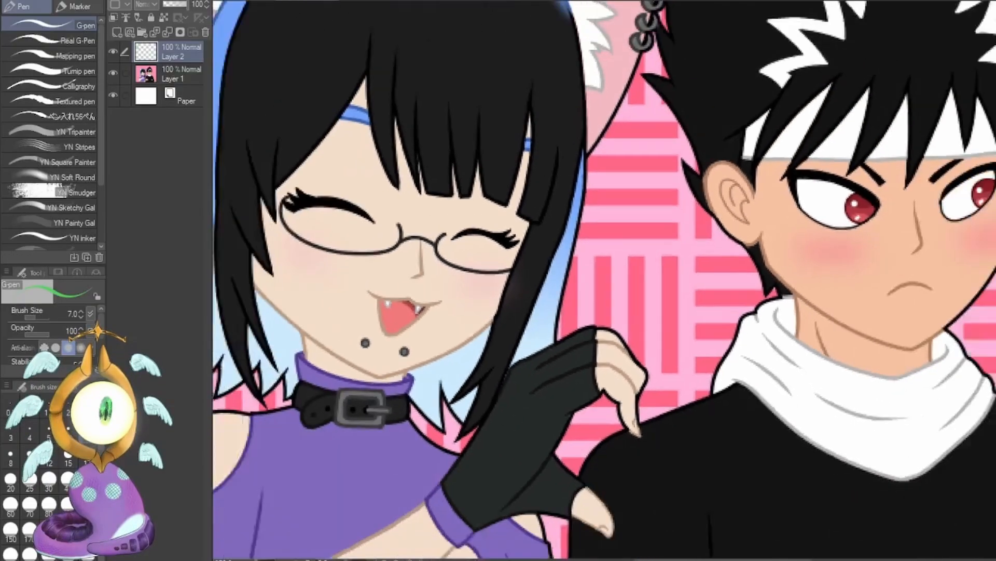
pyautogui.scroll(-1, 626, 278)
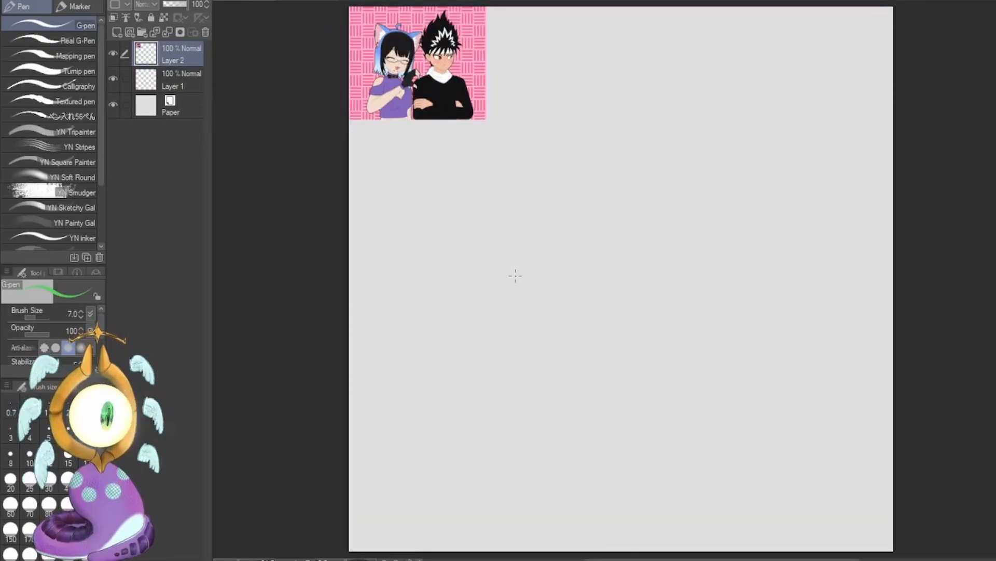
# Handwrite "4000 x 4000" in green near the middle of the large blank canvas.
pyautogui.moveTo(503, 177); pyautogui.dragTo(526, 240)
pyautogui.moveTo(550, 187); pyautogui.dragTo(549, 190)
pyautogui.moveTo(573, 185)
pyautogui.mouseDown()
pyautogui.moveTo(566, 224)
pyautogui.moveTo(575, 185)
pyautogui.mouseUp()
pyautogui.moveTo(603, 193); pyautogui.dragTo(608, 198)
pyautogui.moveTo(563, 249); pyautogui.dragTo(581, 271)
pyautogui.moveTo(524, 277)
pyautogui.mouseDown()
pyautogui.moveTo(551, 311)
pyautogui.moveTo(547, 328)
pyautogui.mouseUp()
pyautogui.moveTo(566, 294); pyautogui.dragTo(615, 285)
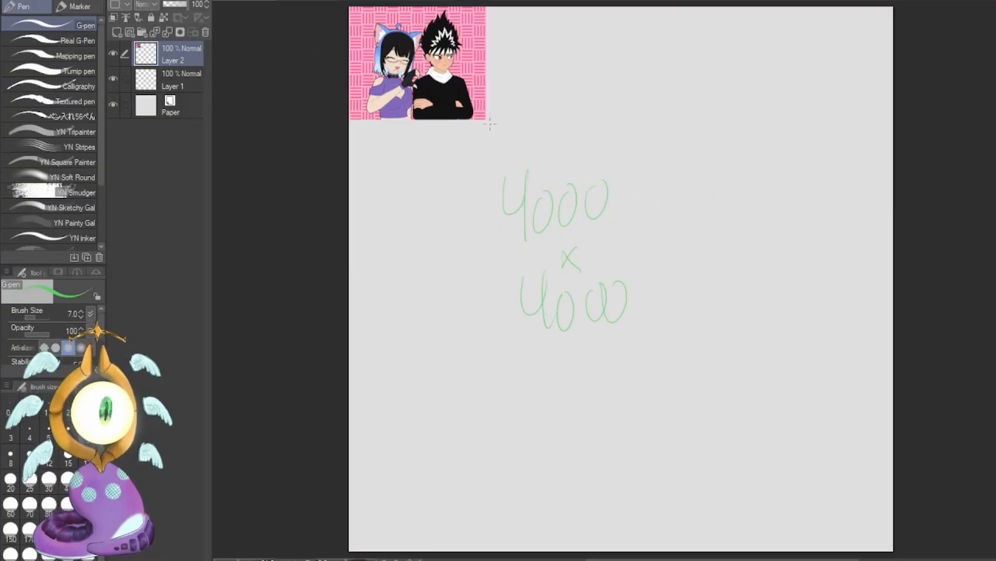
# Undo the handwritten "4000 x 4000" strokes on the canvas.
pyautogui.hotkey('ctrl', 'z')
pyautogui.hotkey('ctrl', 'z')
pyautogui.hotkey('ctrl', 'z')
pyautogui.hotkey('ctrl', 'z')
pyautogui.hotkey('ctrl', 'z')
pyautogui.hotkey('ctrl', 'z')
pyautogui.hotkey('ctrl', 'z')
pyautogui.hotkey('ctrl', 'z')
pyautogui.hotkey('ctrl', 'z')
pyautogui.hotkey('ctrl', 'z')
pyautogui.hotkey('ctrl', 'z')
pyautogui.hotkey('ctrl', 'z')
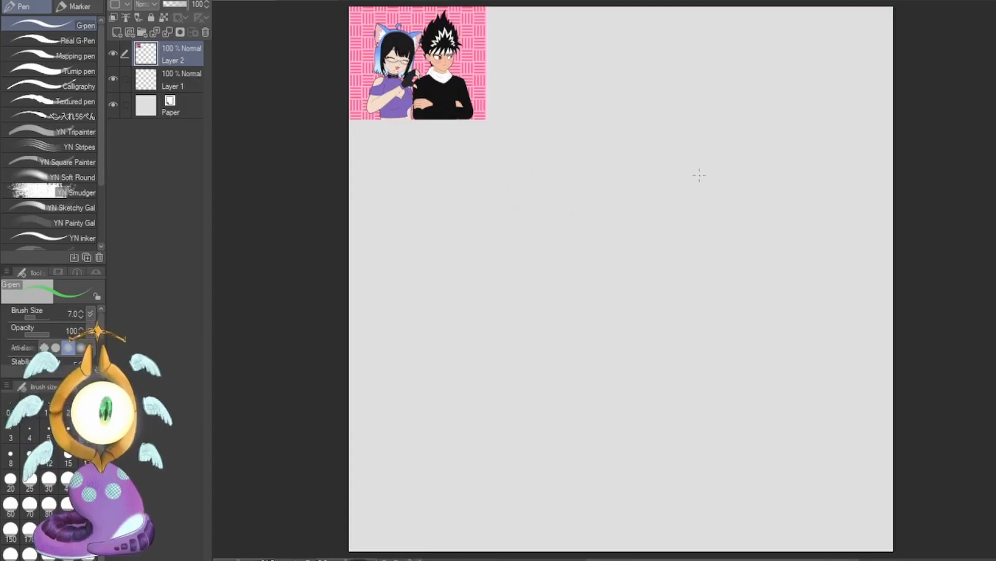
# Scale the small artwork on Layer 2 up proportionally until it spans the full canvas width.
pyautogui.hotkey('ctrl', 't')
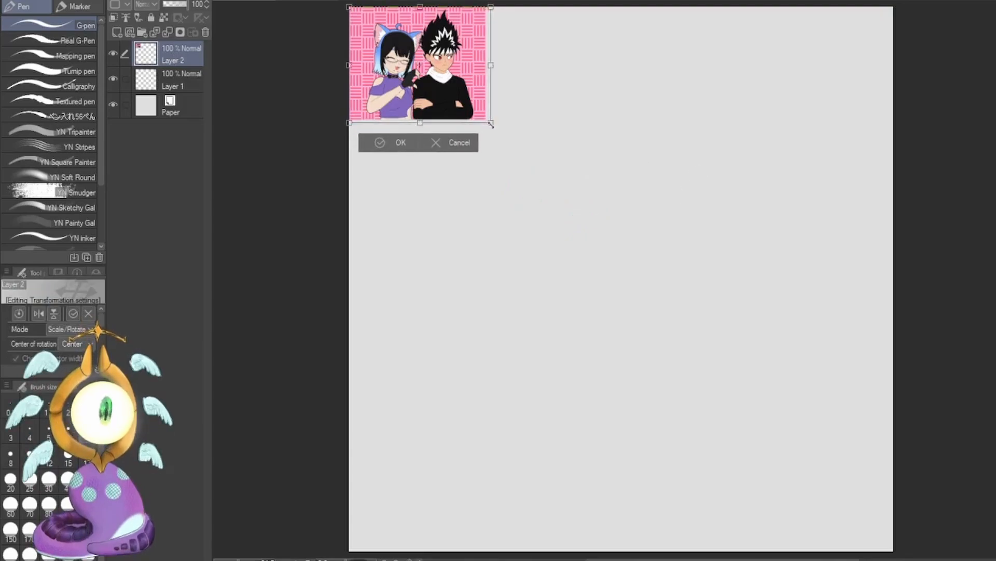
pyautogui.moveTo(486, 119); pyautogui.dragTo(893, 465)
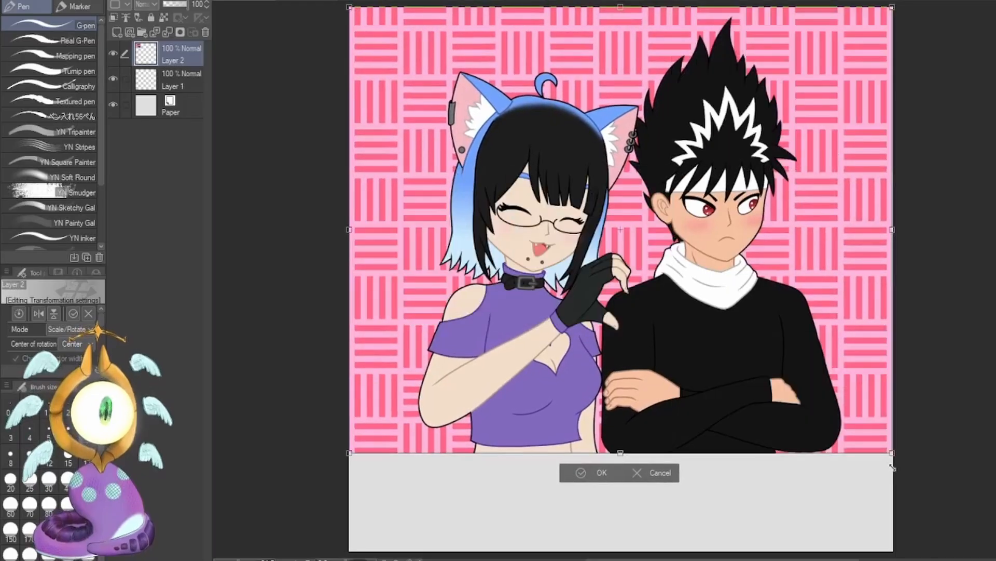
pyautogui.click(578, 478)
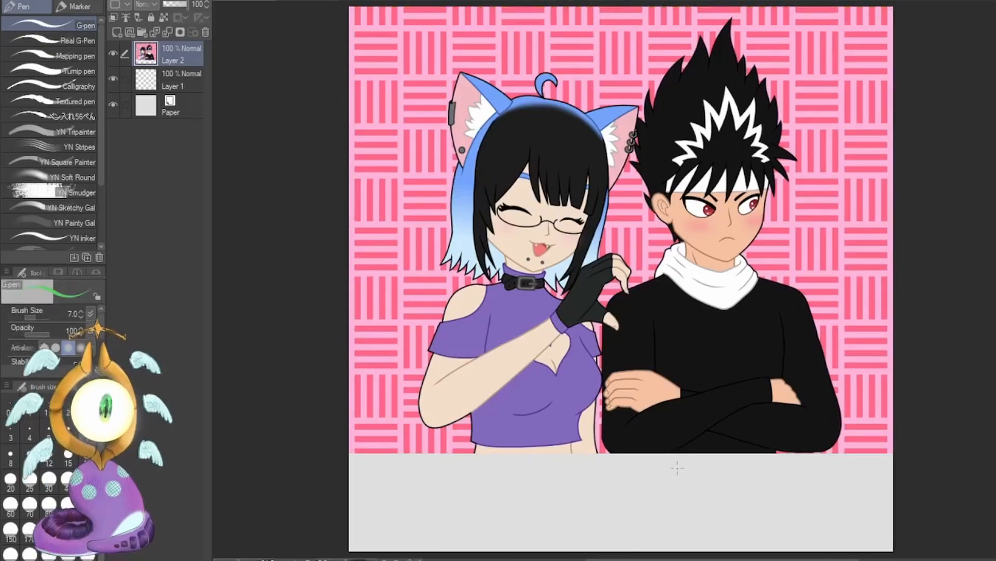
# Examine the enlarged artwork's line quality up close around the gloved hand and over the whole picture.
pyautogui.scroll(10, 622, 280)
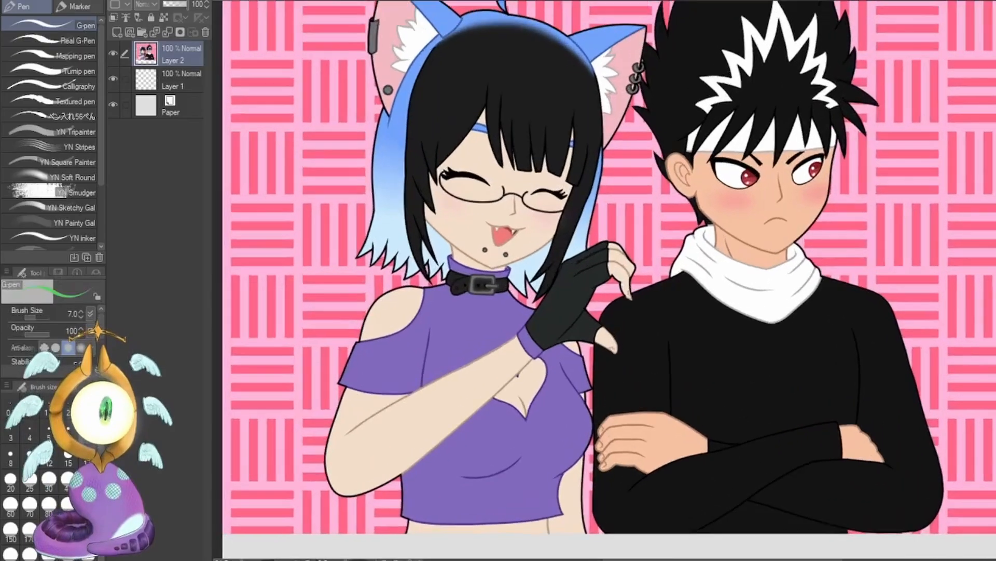
pyautogui.scroll(5, 622, 275)
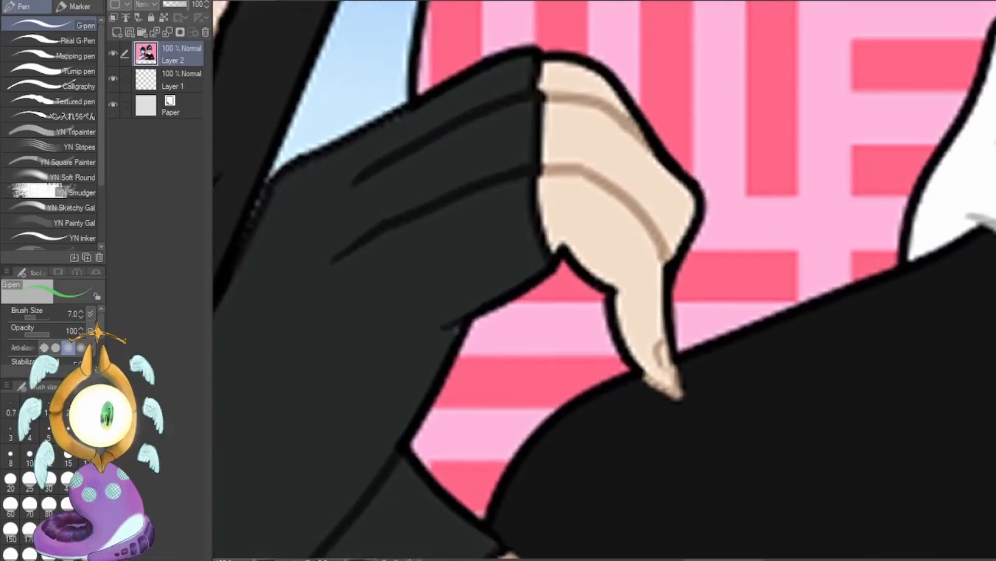
pyautogui.scroll(-10, 622, 275)
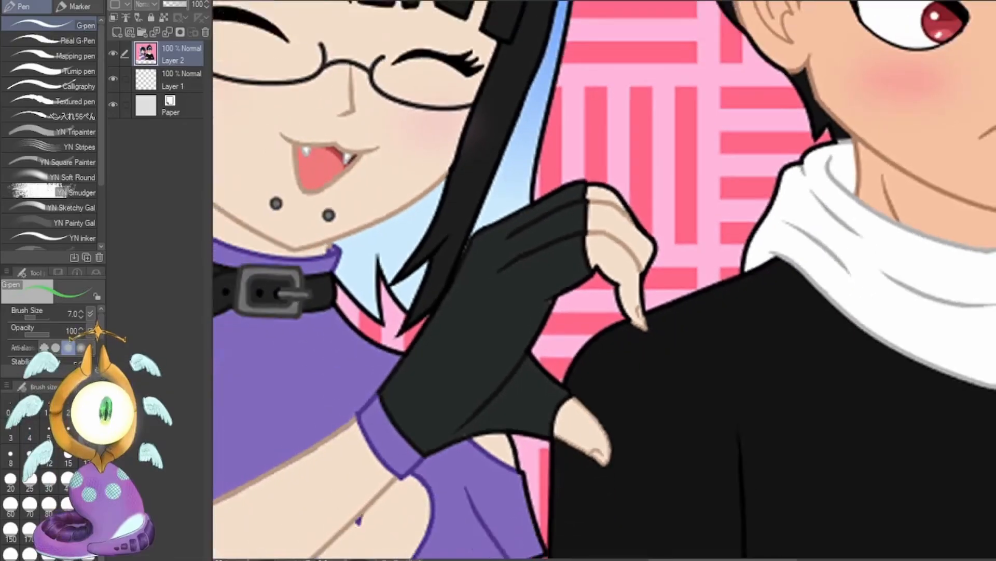
pyautogui.scroll(-3, 622, 275)
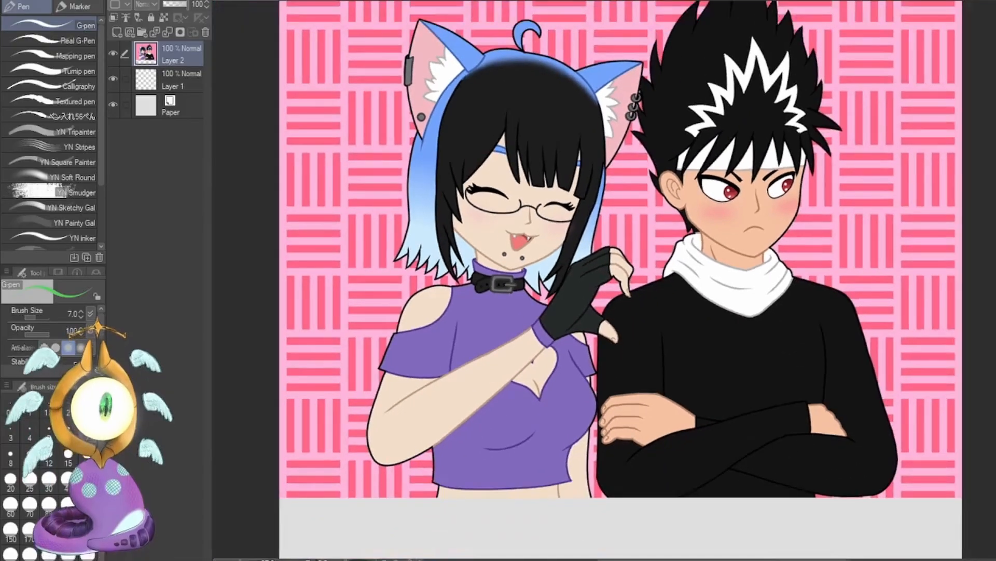
pyautogui.scroll(1, 622, 275)
pyautogui.moveTo(622, 275); pyautogui.dragTo(596, 288)
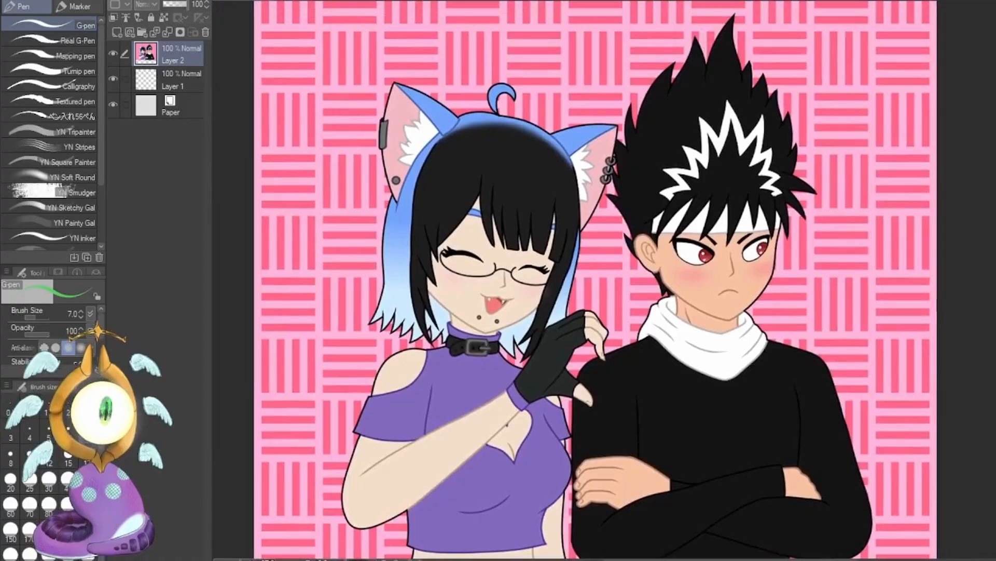
pyautogui.scroll(-1, 622, 275)
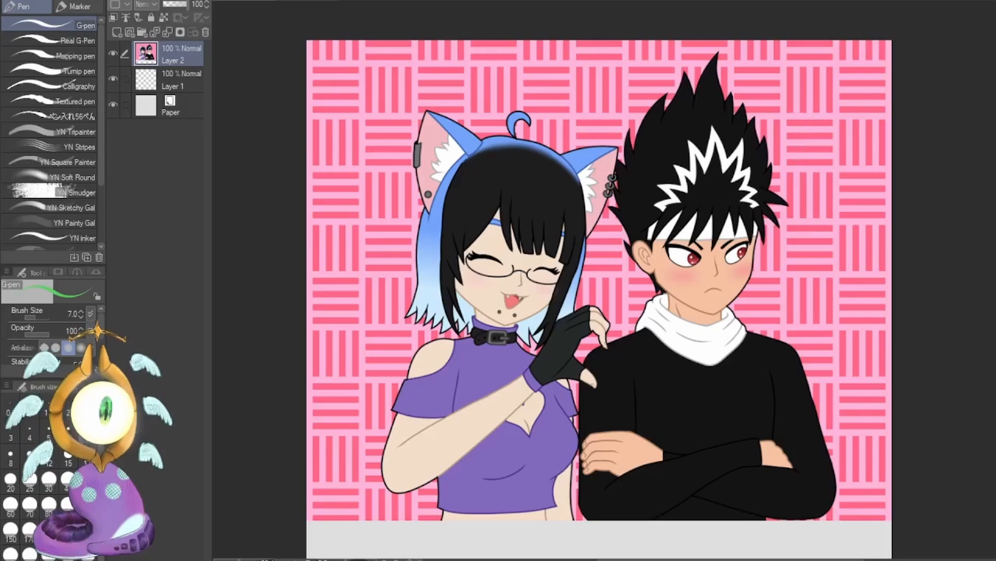
# Switch the G-pen's colour to teal and set its brush size to 15.
pyautogui.press('x')
pyautogui.press('x')
pyautogui.click(29, 454)
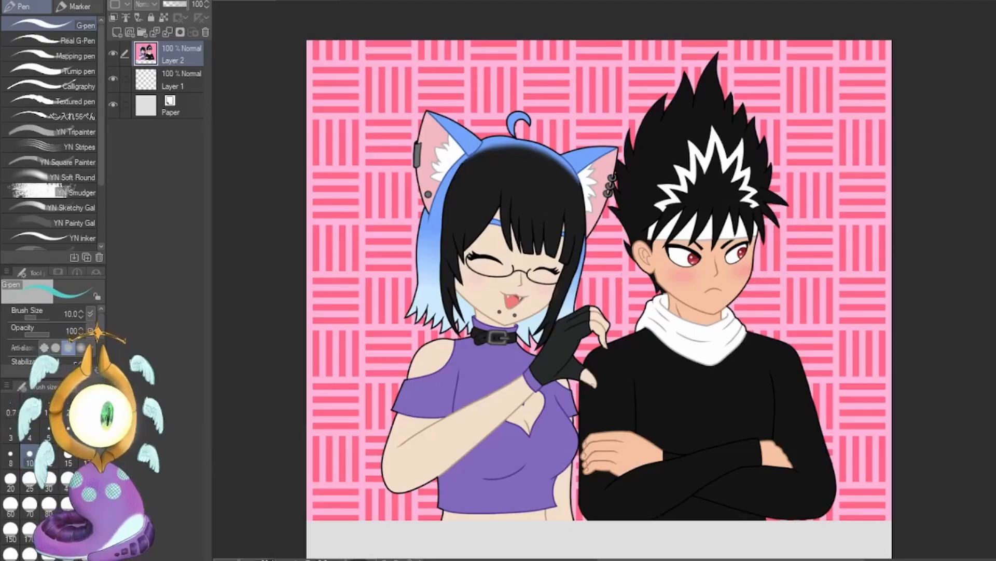
pyautogui.scroll(-5, 599, 281)
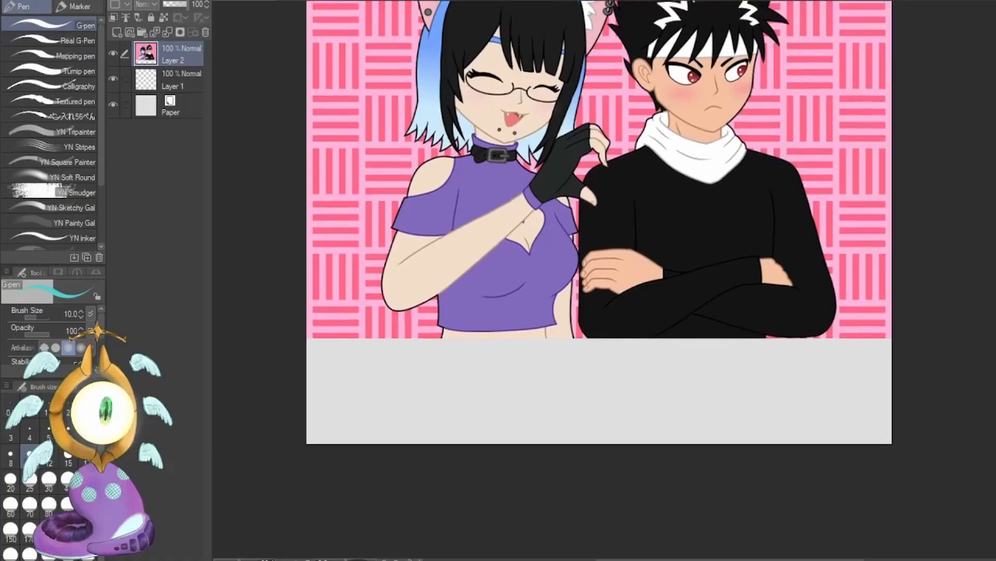
pyautogui.click(68, 454)
# Sketch a large square leading to a small one and a small square leading to a large one below the artwork.
pyautogui.moveTo(386, 352)
pyautogui.mouseDown()
pyautogui.moveTo(412, 393)
pyautogui.moveTo(387, 352)
pyautogui.mouseUp()
pyautogui.moveTo(443, 373)
pyautogui.mouseDown()
pyautogui.moveTo(466, 375)
pyautogui.moveTo(512, 405)
pyautogui.moveTo(495, 382)
pyautogui.mouseUp()
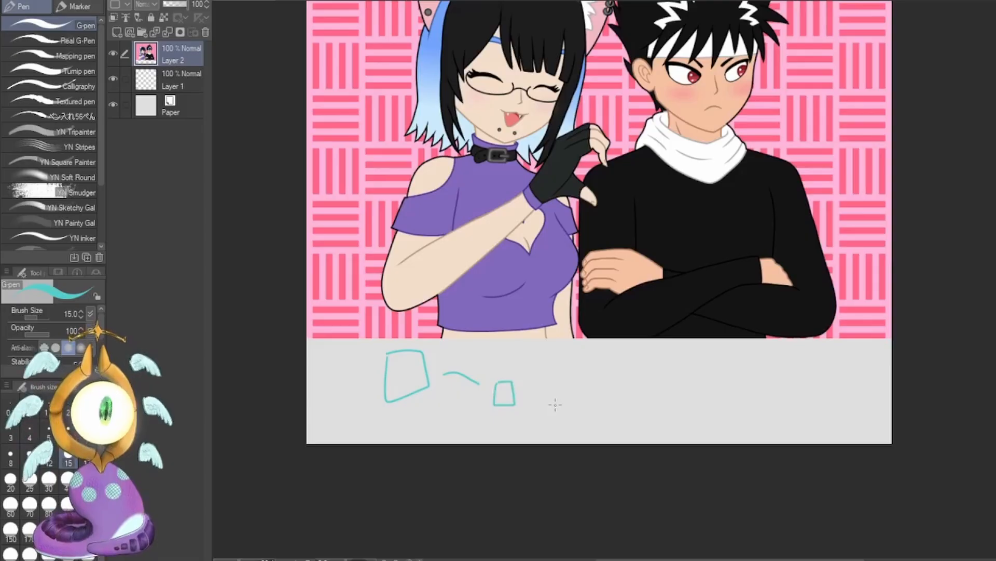
pyautogui.moveTo(593, 379)
pyautogui.mouseDown()
pyautogui.moveTo(655, 359)
pyautogui.moveTo(665, 389)
pyautogui.moveTo(715, 387)
pyautogui.mouseUp()
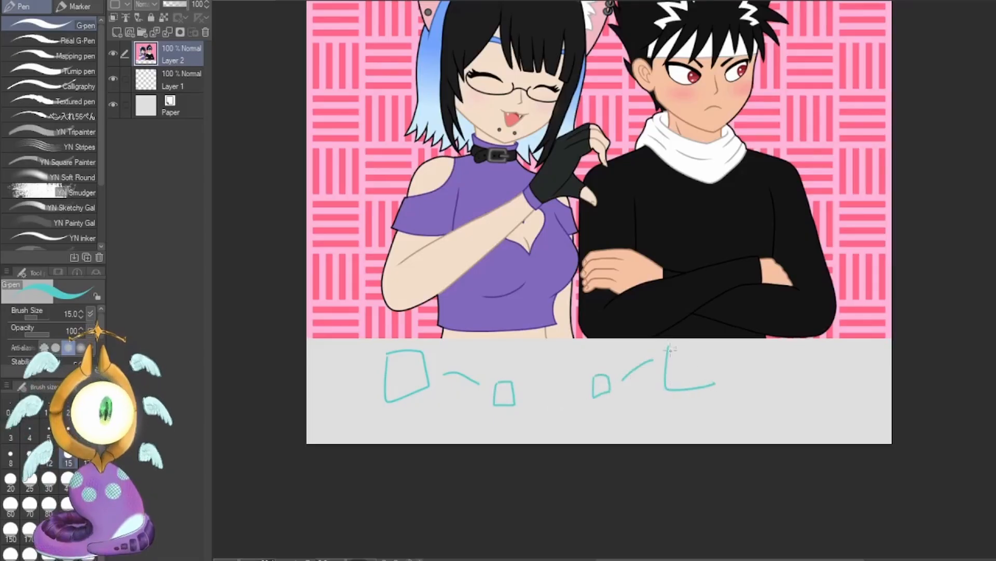
pyautogui.moveTo(668, 343)
pyautogui.mouseDown()
pyautogui.moveTo(707, 345)
pyautogui.moveTo(719, 385)
pyautogui.mouseUp()
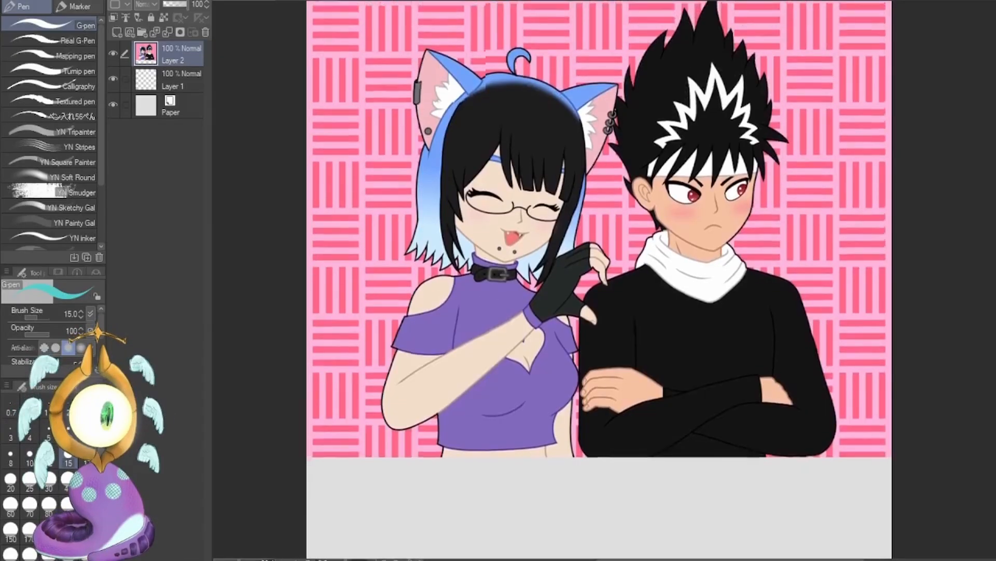
# Lasso a selection around the whole outline of the cat-eared girl, from her ears to below her waist.
pyautogui.scroll(3, 854, 320)
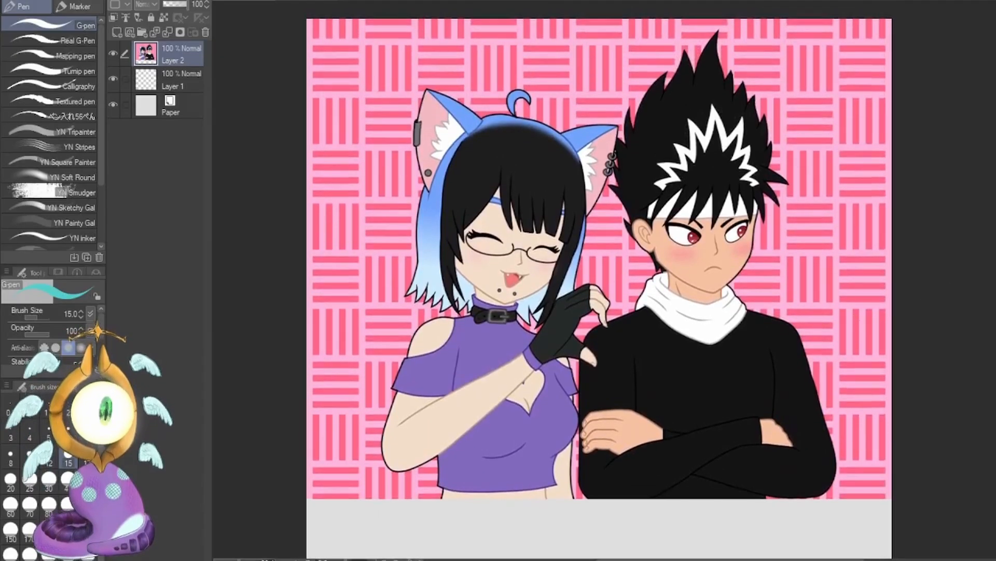
pyautogui.press('m')
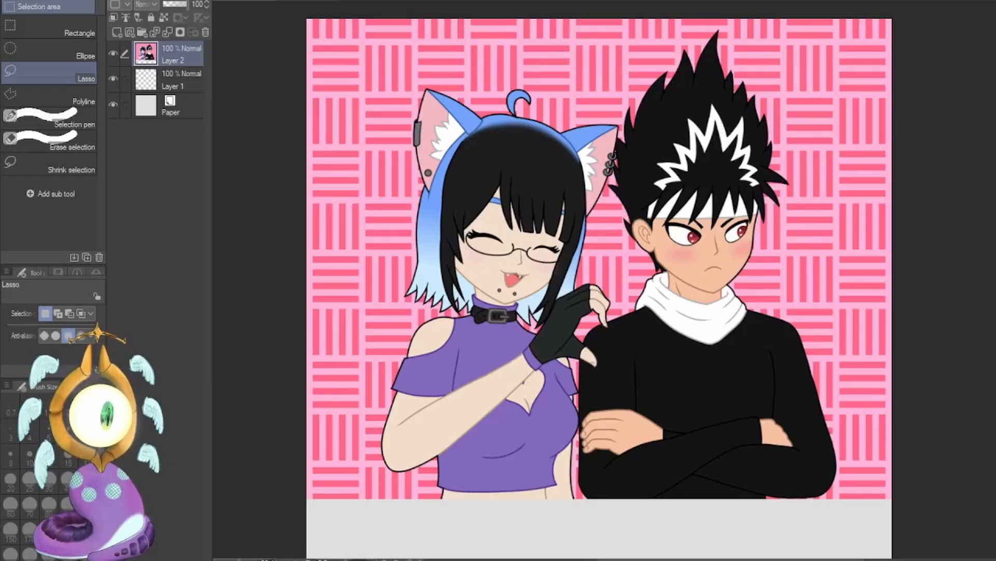
pyautogui.moveTo(441, 314)
pyautogui.mouseDown()
pyautogui.moveTo(410, 349)
pyautogui.moveTo(453, 510)
pyautogui.moveTo(572, 353)
pyautogui.moveTo(594, 291)
pyautogui.moveTo(615, 146)
pyautogui.moveTo(527, 100)
pyautogui.moveTo(416, 130)
pyautogui.moveTo(410, 293)
pyautogui.moveTo(442, 314)
pyautogui.mouseUp()
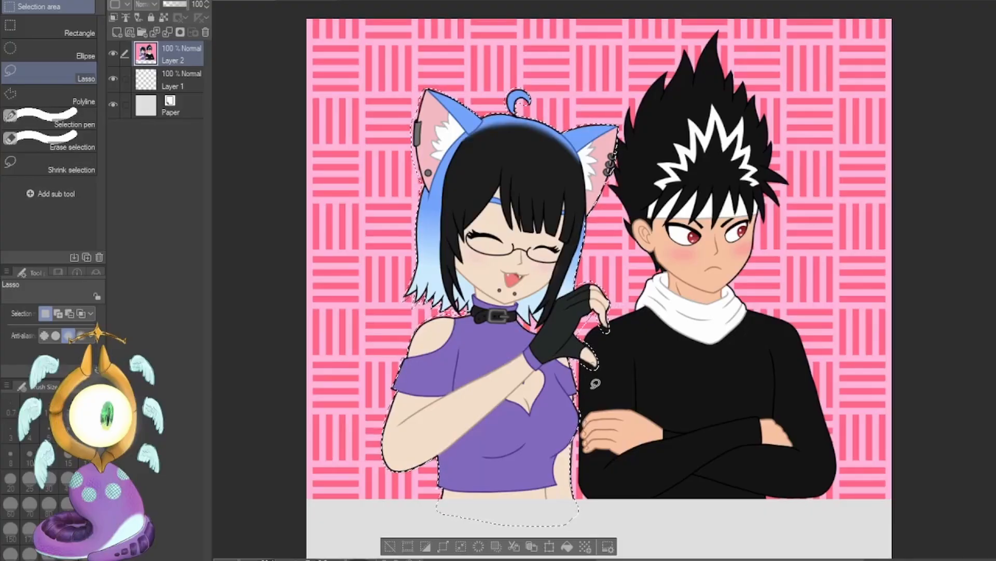
# Cut the selected cat-eared girl out onto a layer of her own, clear the selection and hide her layer.
pyautogui.hotkey('ctrl', 'x')
pyautogui.hotkey('ctrl', 'v')
pyautogui.hotkey('ctrl', 'd')
pyautogui.click(113, 54)
# Lasso the black-haired man on the artwork layer, cut him out onto a layer of his own and hide the pink background layer.
pyautogui.moveTo(605, 183)
pyautogui.mouseDown()
pyautogui.moveTo(628, 223)
pyautogui.moveTo(583, 471)
pyautogui.moveTo(776, 306)
pyautogui.moveTo(773, 166)
pyautogui.moveTo(724, 31)
pyautogui.moveTo(733, 114)
pyautogui.mouseUp()
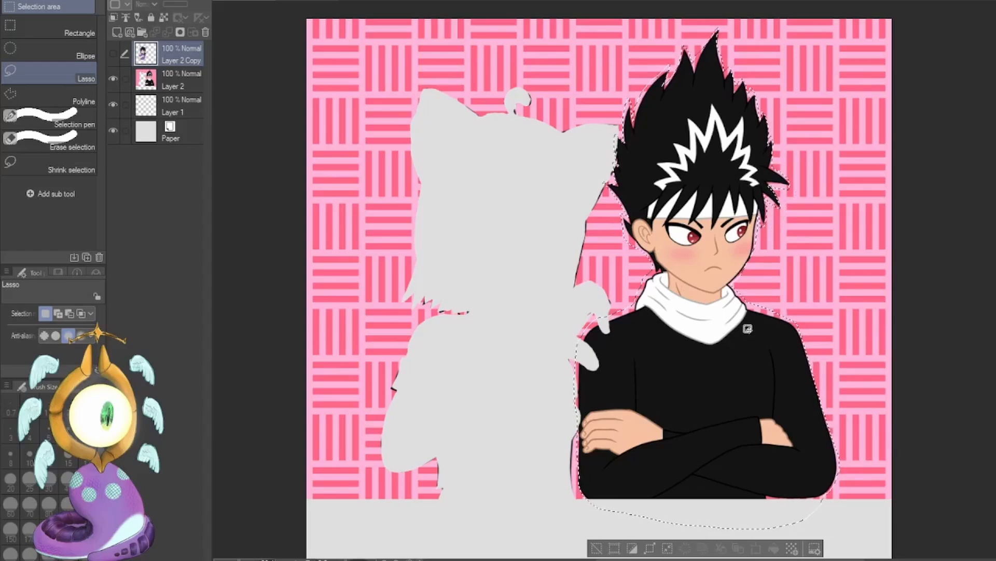
pyautogui.click(197, 86)
pyautogui.hotkey('ctrl', 'x')
pyautogui.hotkey('ctrl', 'v')
pyautogui.hotkey('ctrl', 'd')
pyautogui.click(113, 104)
# Erase the pink background fringe around the black-haired man's outline with the Hard eraser at size 40.
pyautogui.press('e')
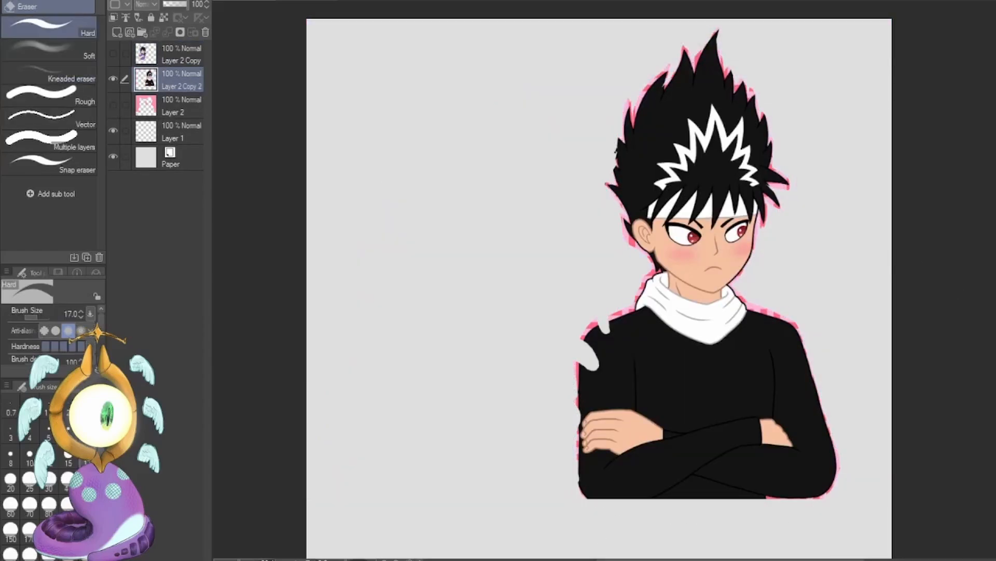
pyautogui.press(']')
pyautogui.press(']')
pyautogui.press(']')
pyautogui.press(']')
pyautogui.moveTo(599, 320)
pyautogui.mouseDown()
pyautogui.moveTo(579, 342)
pyautogui.moveTo(576, 488)
pyautogui.moveTo(822, 501)
pyautogui.mouseUp()
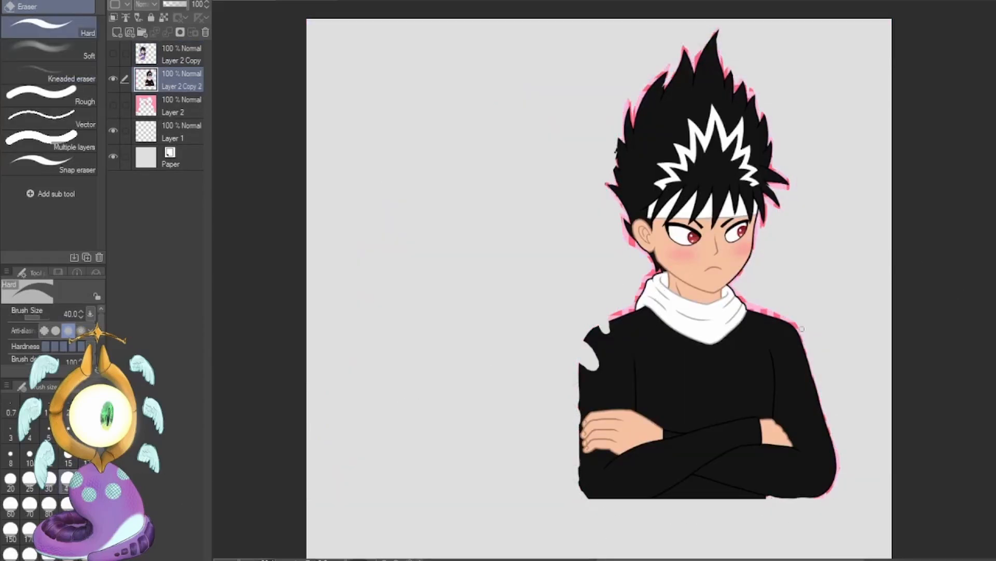
pyautogui.moveTo(802, 328); pyautogui.dragTo(820, 499)
pyautogui.moveTo(733, 285); pyautogui.dragTo(794, 323)
pyautogui.moveTo(652, 270)
pyautogui.mouseDown()
pyautogui.moveTo(620, 221)
pyautogui.moveTo(609, 179)
pyautogui.moveTo(627, 85)
pyautogui.moveTo(634, 122)
pyautogui.moveTo(671, 63)
pyautogui.moveTo(712, 33)
pyautogui.moveTo(762, 86)
pyautogui.moveTo(780, 170)
pyautogui.moveTo(753, 244)
pyautogui.mouseUp()
# Fill in the missing notches on the man's shoulder in black with the G-pen at brush size 40.
pyautogui.press('p')
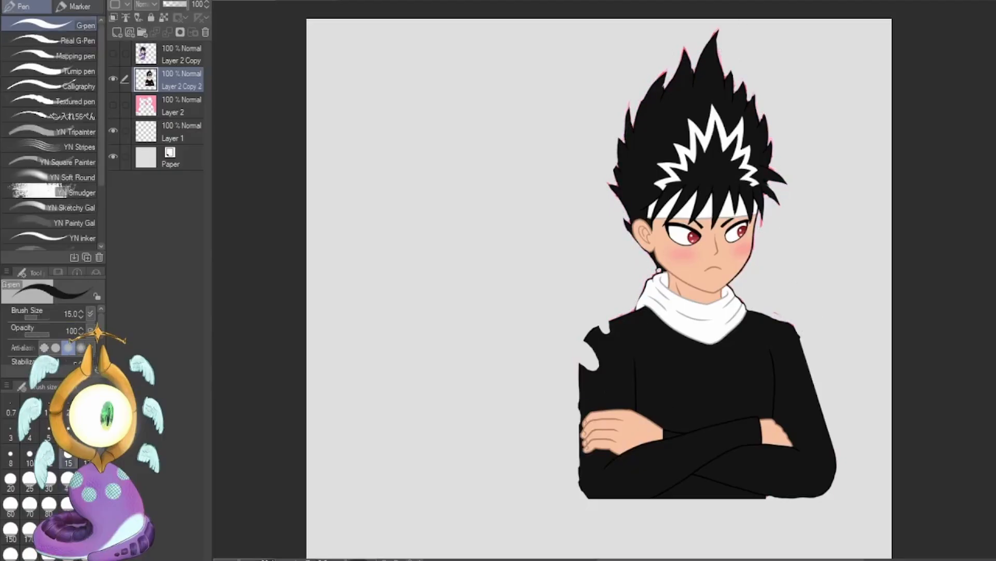
pyautogui.click(68, 478)
pyautogui.moveTo(605, 325)
pyautogui.mouseDown()
pyautogui.moveTo(585, 347)
pyautogui.moveTo(589, 370)
pyautogui.mouseUp()
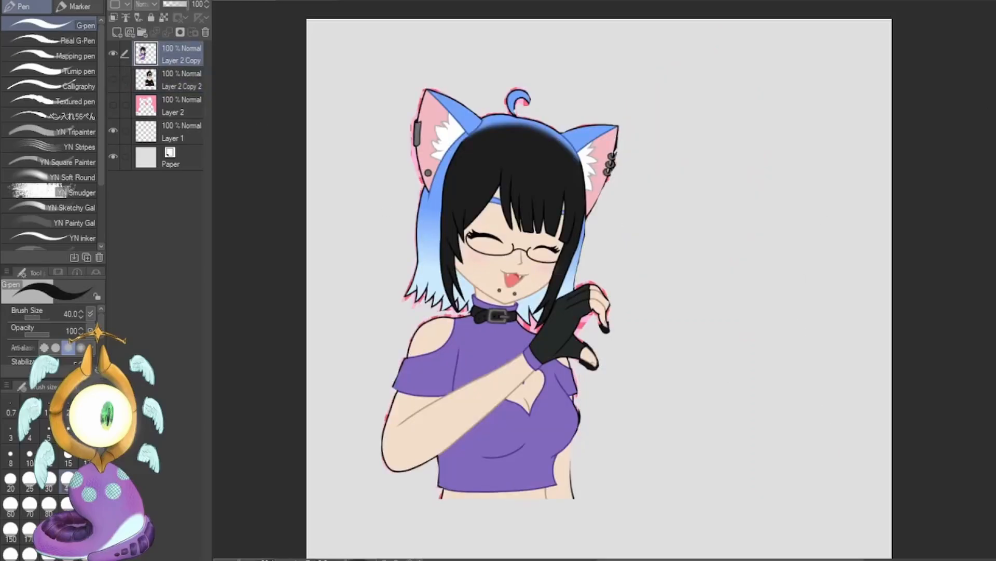
# Erase the pink fringe around the cat-eared girl's ears, hair, gloved hand, shoulders and waist on her layer.
pyautogui.press('e')
pyautogui.moveTo(584, 340)
pyautogui.mouseDown()
pyautogui.moveTo(596, 369)
pyautogui.moveTo(592, 315)
pyautogui.moveTo(610, 319)
pyautogui.moveTo(575, 283)
pyautogui.mouseUp()
pyautogui.moveTo(527, 105)
pyautogui.mouseDown()
pyautogui.moveTo(517, 101)
pyautogui.moveTo(530, 92)
pyautogui.mouseUp()
pyautogui.moveTo(425, 89)
pyautogui.mouseDown()
pyautogui.moveTo(414, 115)
pyautogui.moveTo(420, 182)
pyautogui.mouseUp()
pyautogui.moveTo(404, 299)
pyautogui.mouseDown()
pyautogui.moveTo(410, 276)
pyautogui.moveTo(459, 311)
pyautogui.mouseUp()
pyautogui.moveTo(521, 318); pyautogui.dragTo(538, 327)
pyautogui.moveTo(466, 308); pyautogui.dragTo(440, 313)
pyautogui.moveTo(386, 421); pyautogui.dragTo(399, 363)
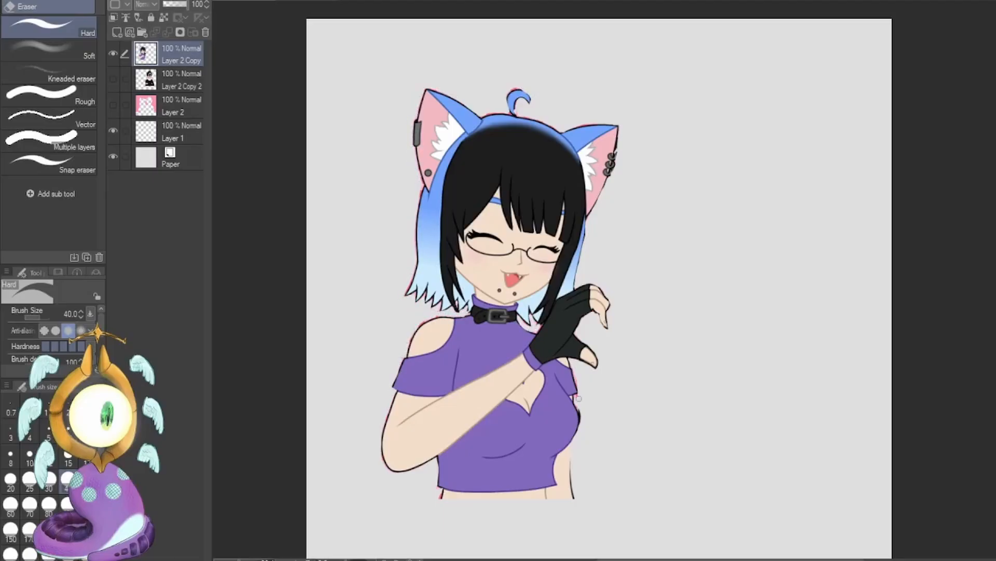
pyautogui.moveTo(577, 369); pyautogui.dragTo(580, 413)
pyautogui.moveTo(442, 485); pyautogui.dragTo(436, 498)
pyautogui.press('p')
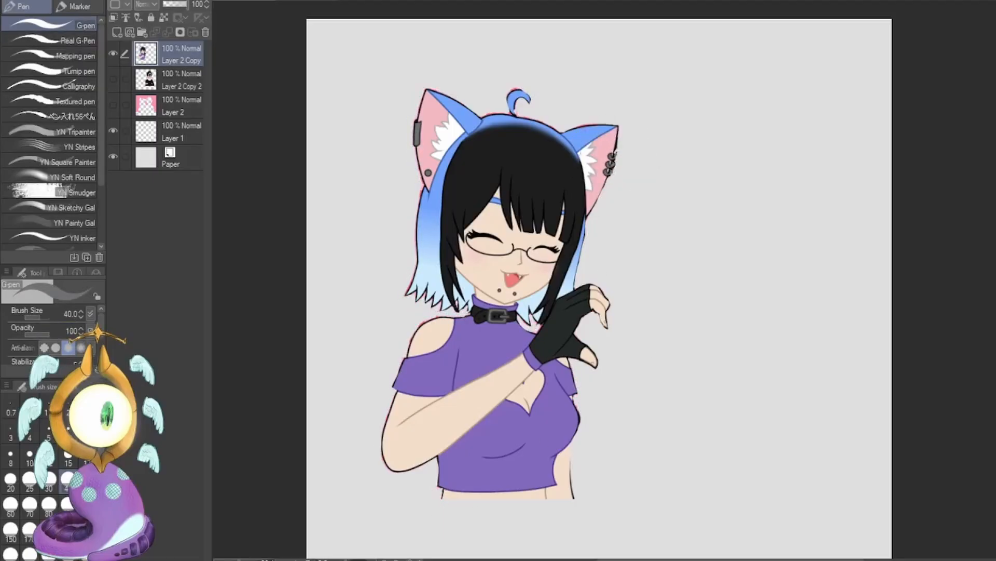
# Turn the black-haired man's layer on and off to demonstrate overlap behind the girl, leaving it visible.
pyautogui.click(113, 78)
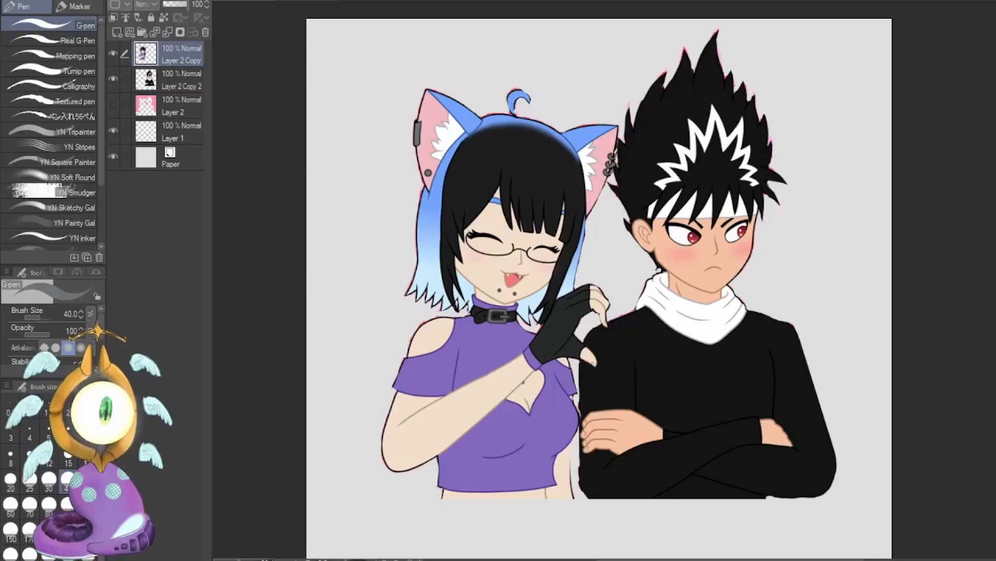
pyautogui.click(112, 78)
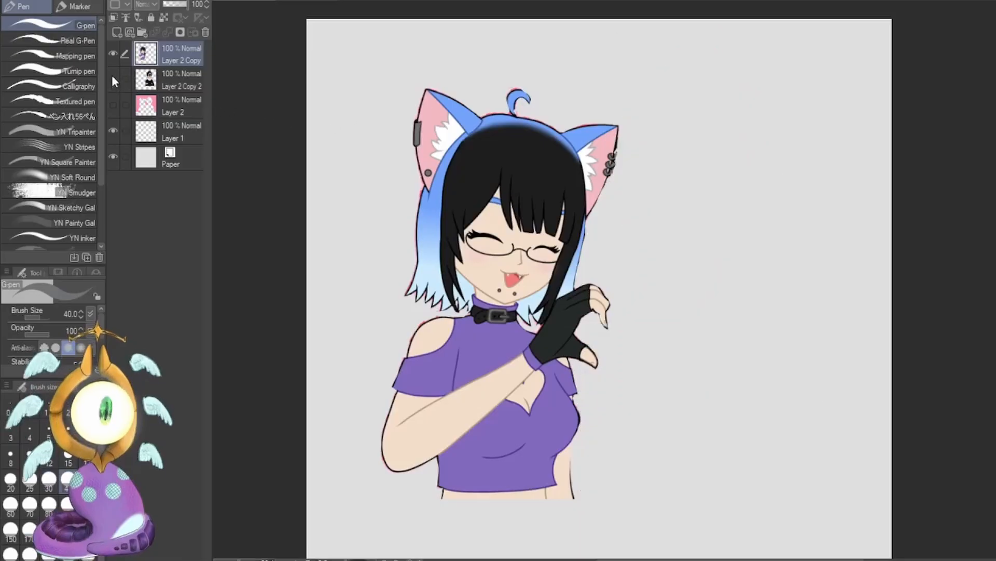
pyautogui.click(111, 77)
pyautogui.click(112, 78)
pyautogui.click(113, 79)
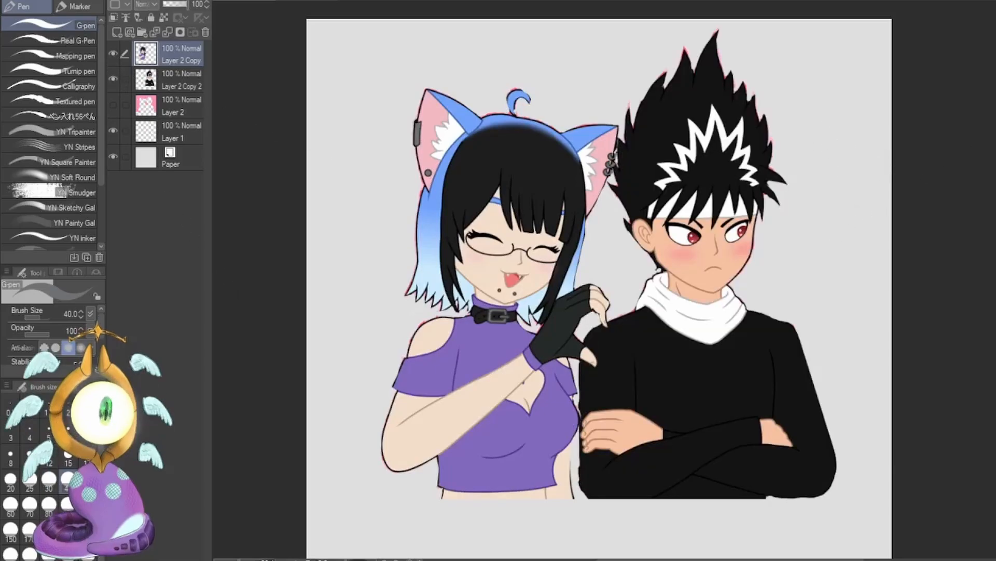
# Toggle the visibility of each character's layer to check the girl and the man separately.
pyautogui.press('m')
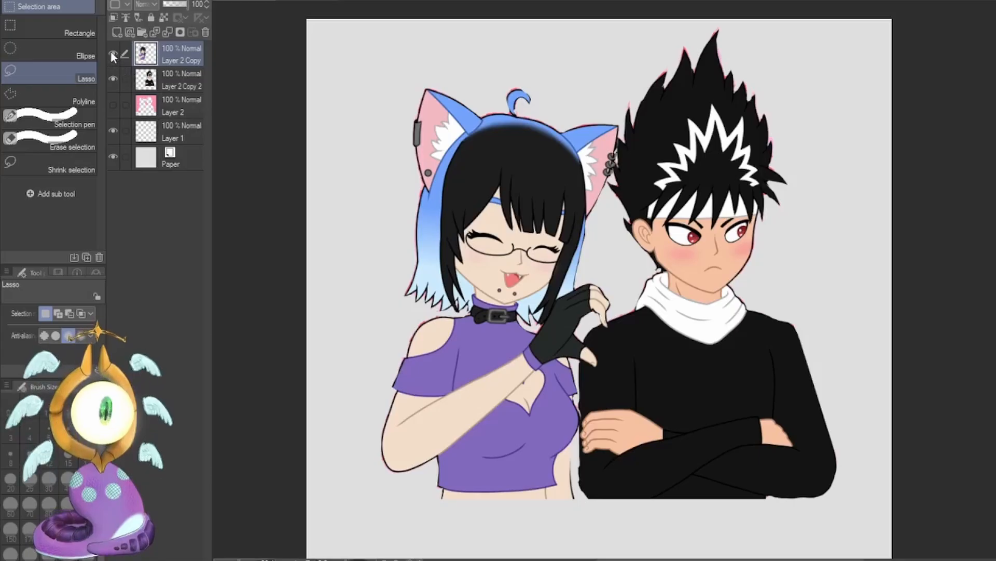
pyautogui.click(113, 79)
pyautogui.click(113, 79)
pyautogui.click(111, 54)
pyautogui.click(111, 54)
pyautogui.click(112, 79)
pyautogui.click(112, 77)
pyautogui.press('p')
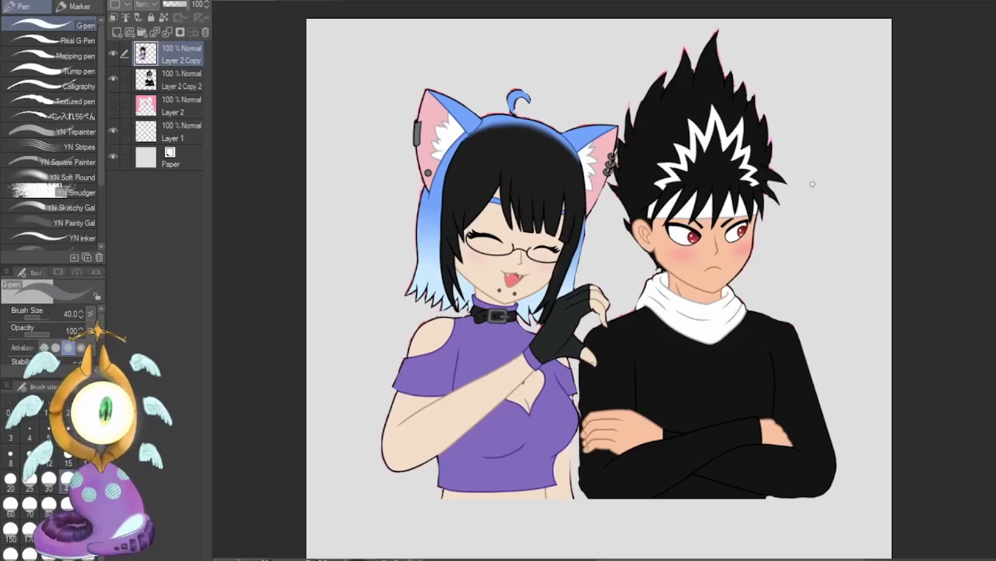
# Add a new empty layer on top and place the girl's layer inside a new folder.
pyautogui.hotkey('ctrl', 'shift', 'n')
pyautogui.click(157, 80)
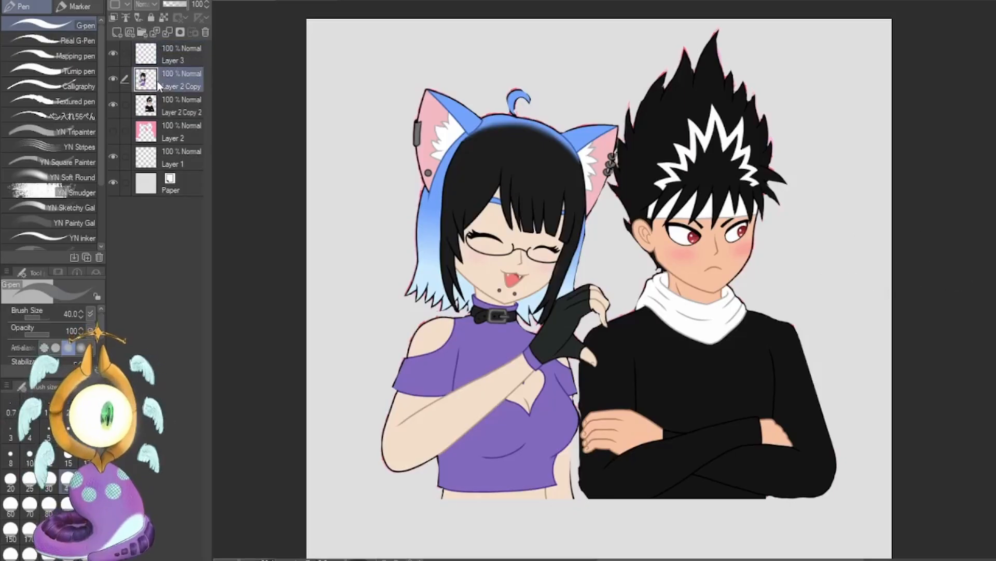
pyautogui.click(139, 32)
pyautogui.moveTo(174, 103); pyautogui.dragTo(170, 78)
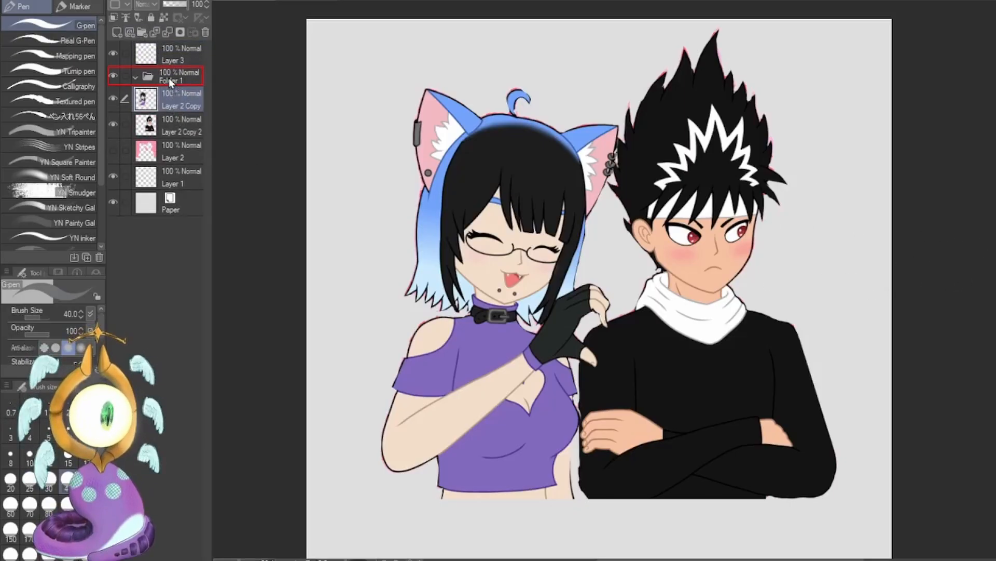
# Place the black-haired man's layer in a second folder, collapse both folders and reselect the empty top layer.
pyautogui.click(174, 123)
pyautogui.click(140, 32)
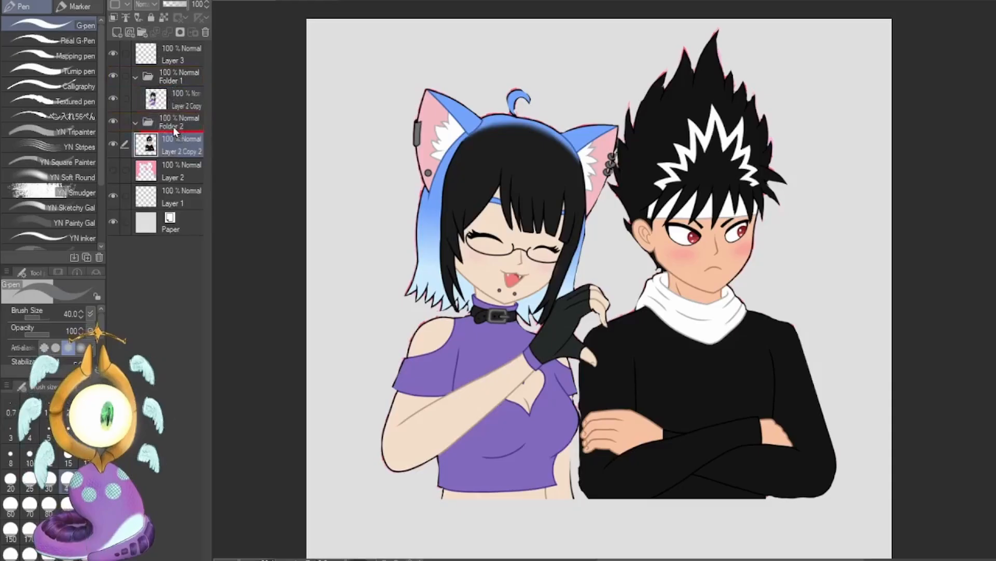
pyautogui.moveTo(180, 145); pyautogui.dragTo(174, 136)
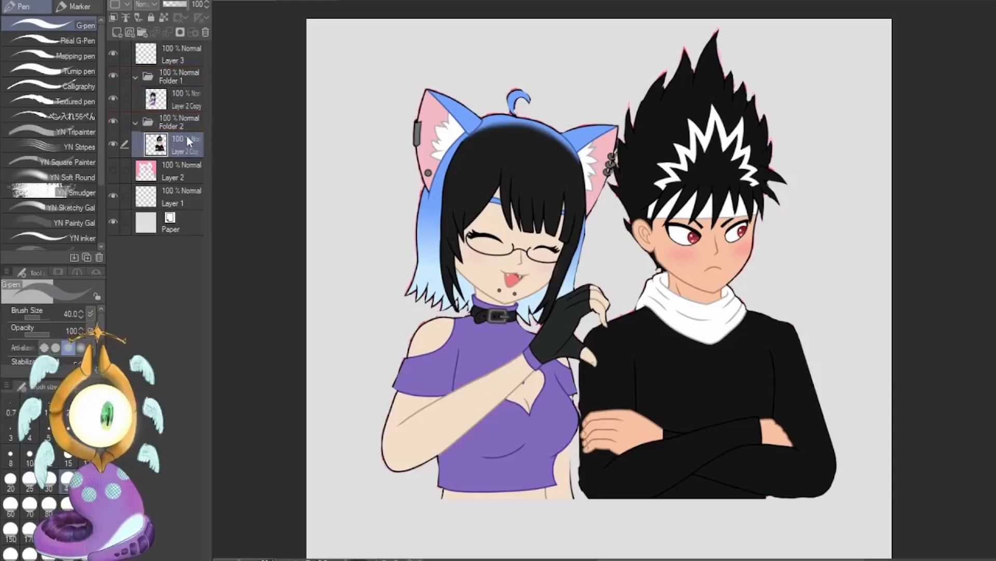
pyautogui.click(134, 123)
pyautogui.click(135, 77)
pyautogui.click(178, 57)
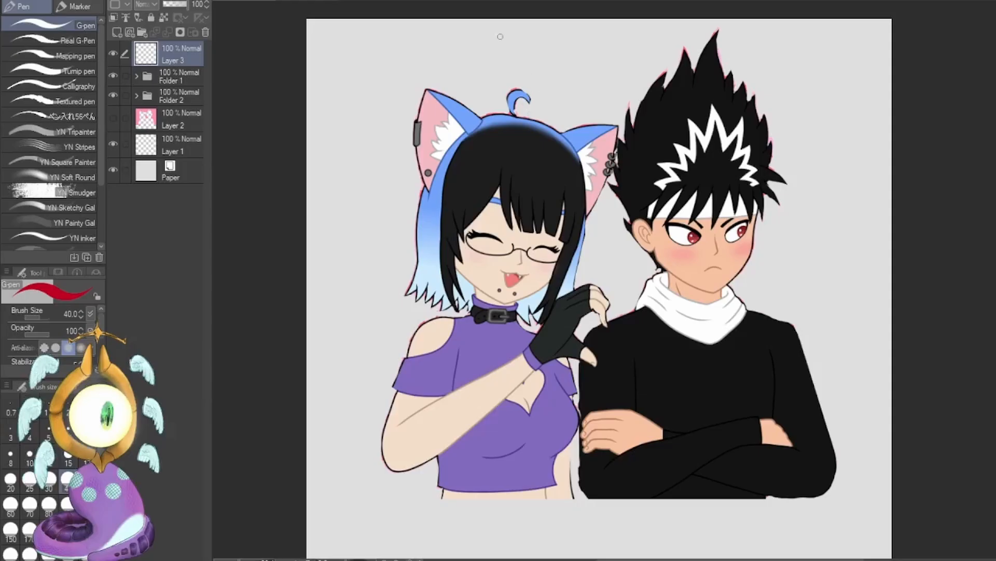
# Draw a straight red vertical line through each character's middle and a red line across each one's shoulders.
pyautogui.moveTo(495, 30); pyautogui.dragTo(498, 506)
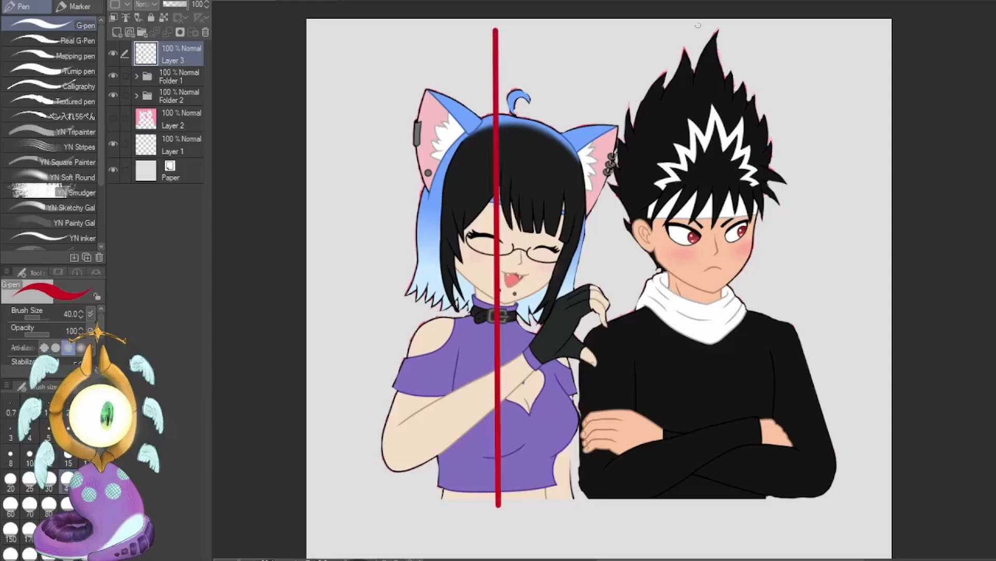
pyautogui.moveTo(698, 25); pyautogui.dragTo(694, 521)
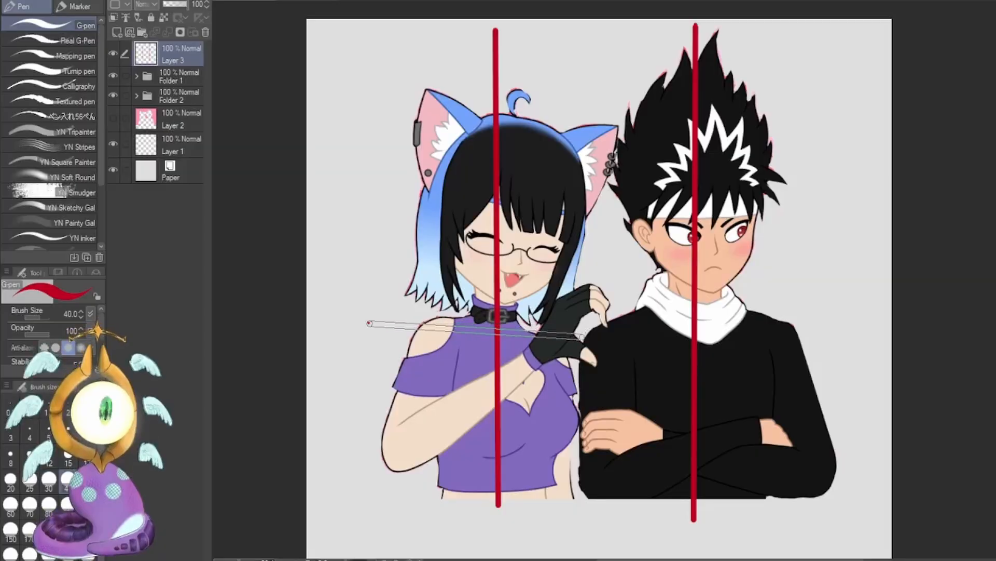
pyautogui.keyDown('shift'); pyautogui.click(582, 336); pyautogui.keyUp('shift')
pyautogui.click(592, 326)
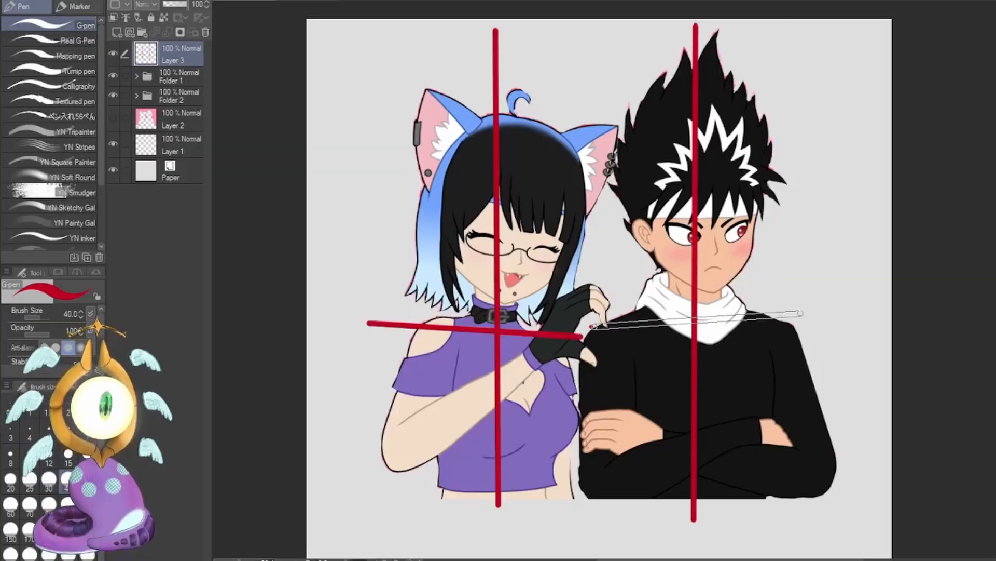
pyautogui.keyDown('shift'); pyautogui.click(799, 322); pyautogui.keyUp('shift')
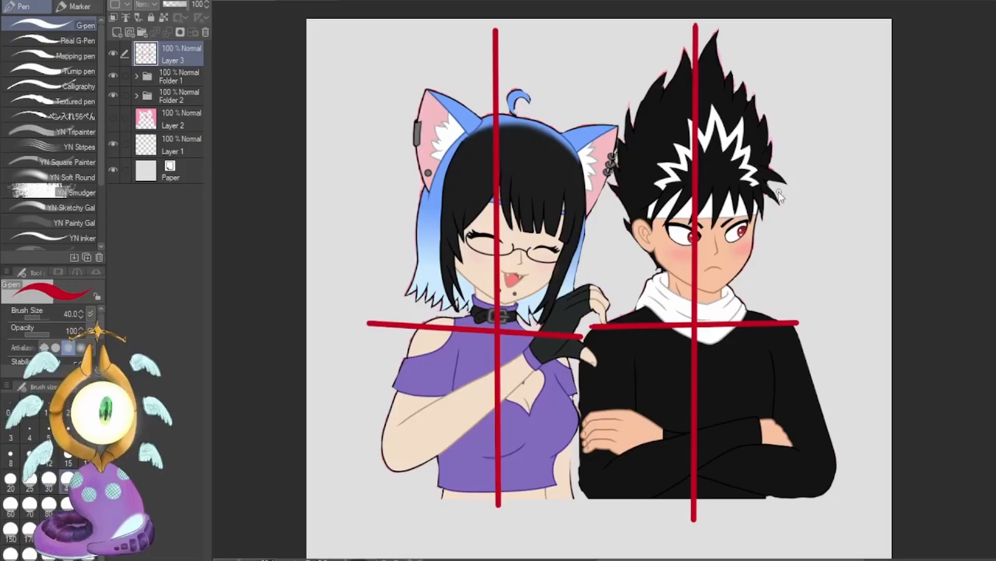
# Undo all four red centre and shoulder lines.
pyautogui.hotkey('ctrl', 'z')
pyautogui.hotkey('ctrl', 'z')
pyautogui.hotkey('ctrl', 'z')
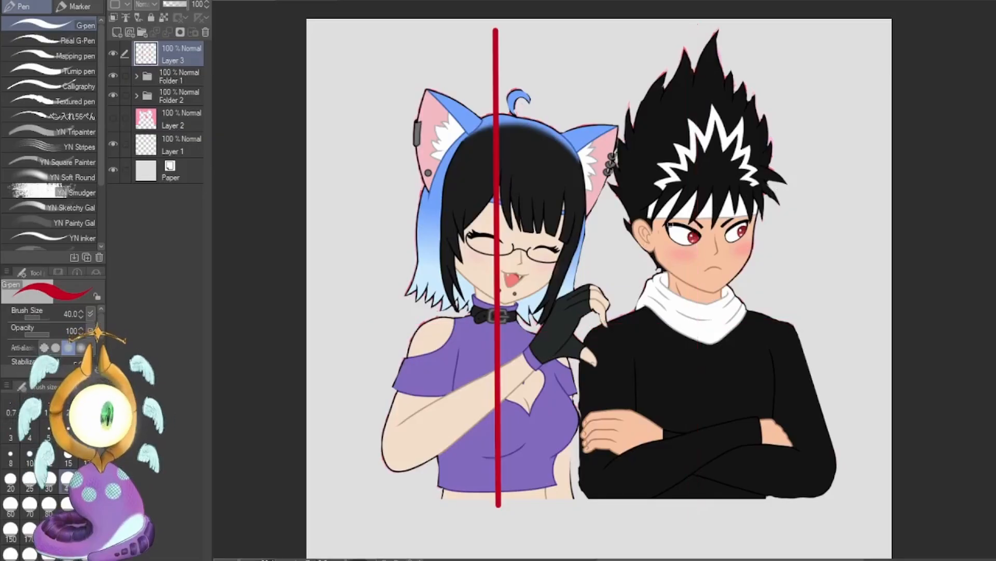
pyautogui.hotkey('ctrl', 'z')
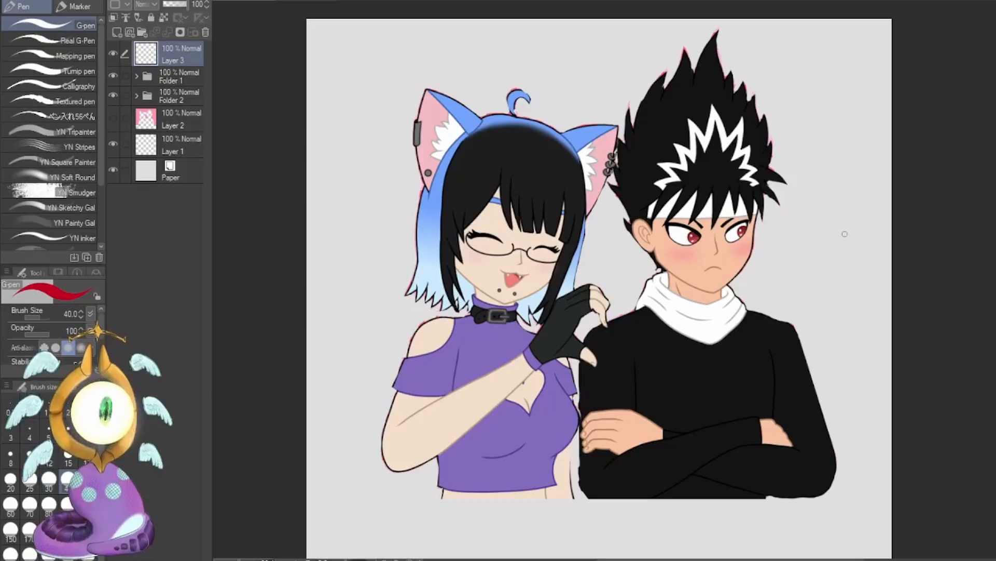
# Set the G-pen's brush size to 17.
pyautogui.click(68, 455)
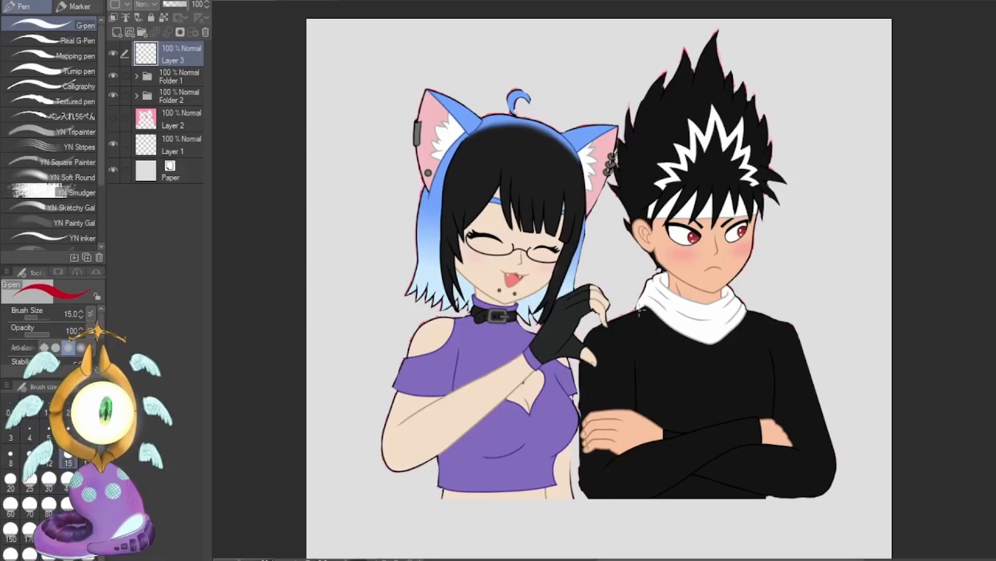
pyautogui.click(11, 478)
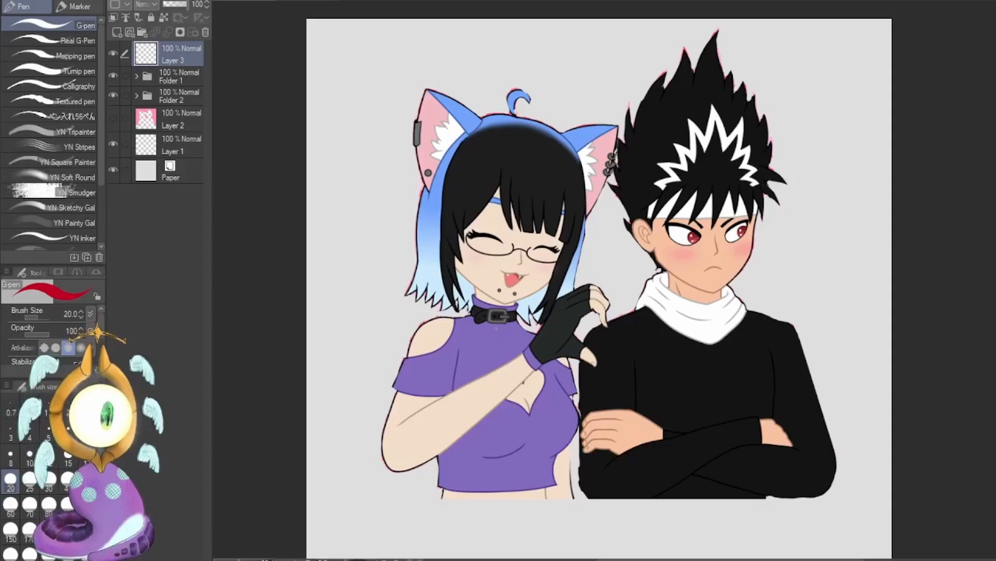
pyautogui.click(68, 456)
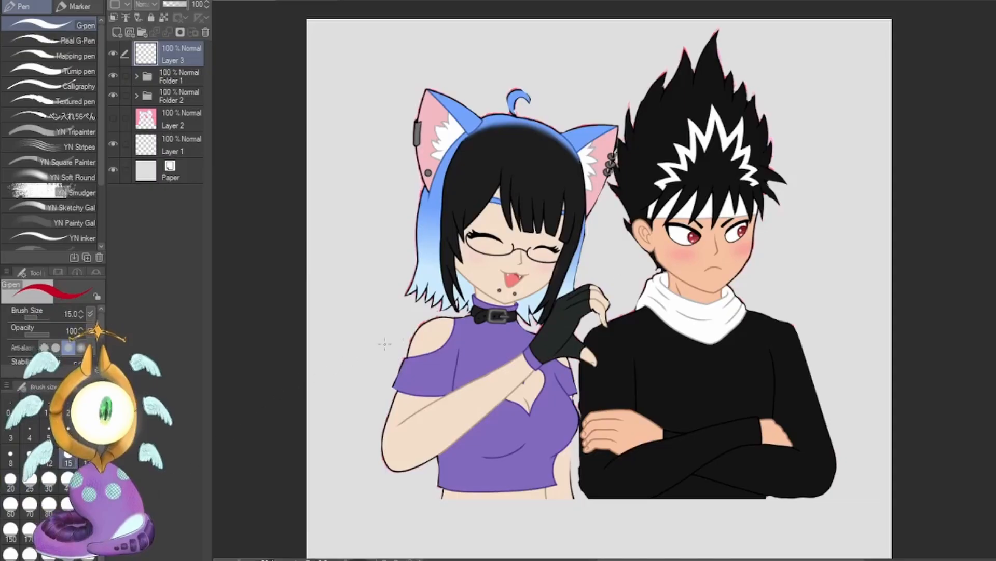
pyautogui.click(87, 457)
# Draw a small red downward arrow beside the man's hair and undo its strokes.
pyautogui.moveTo(829, 86)
pyautogui.mouseDown()
pyautogui.moveTo(832, 151)
pyautogui.moveTo(845, 135)
pyautogui.mouseUp()
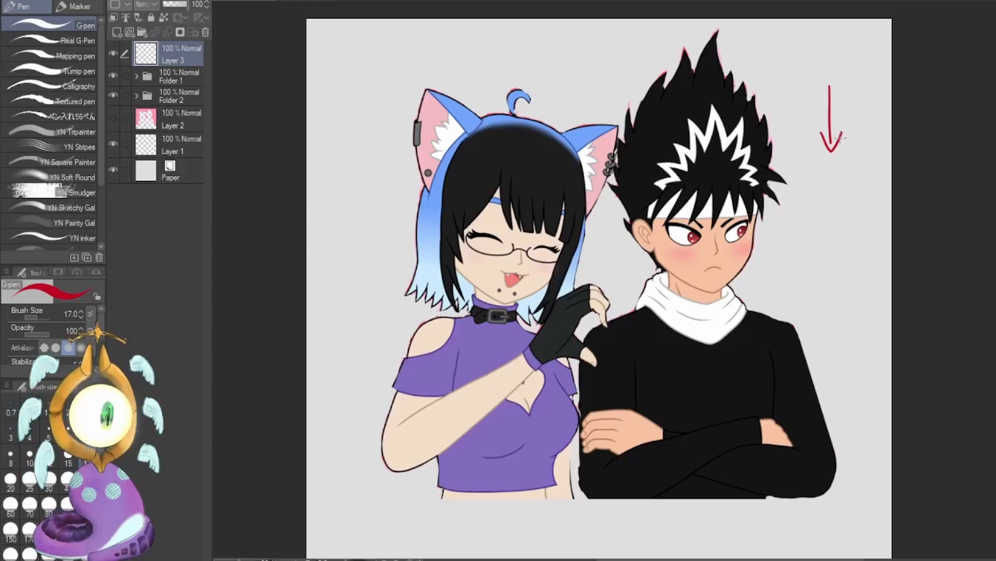
pyautogui.hotkey('ctrl', 'z')
pyautogui.hotkey('ctrl', 'z')
pyautogui.hotkey('ctrl', 'z')
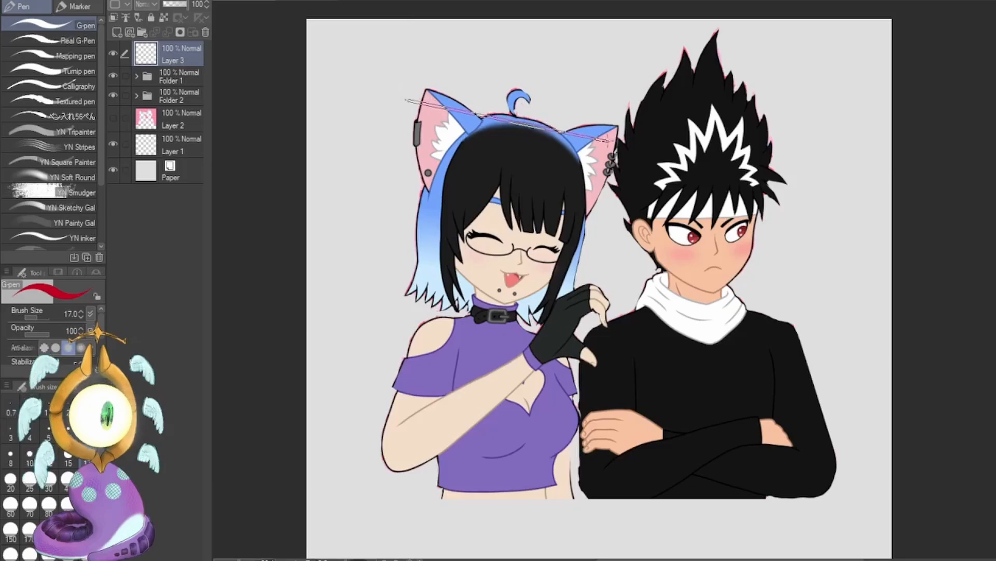
# Draw slanted straight red guide lines across the girl's ears, chin and shoulders.
pyautogui.keyDown('shift'); pyautogui.click(616, 140); pyautogui.keyUp('shift')
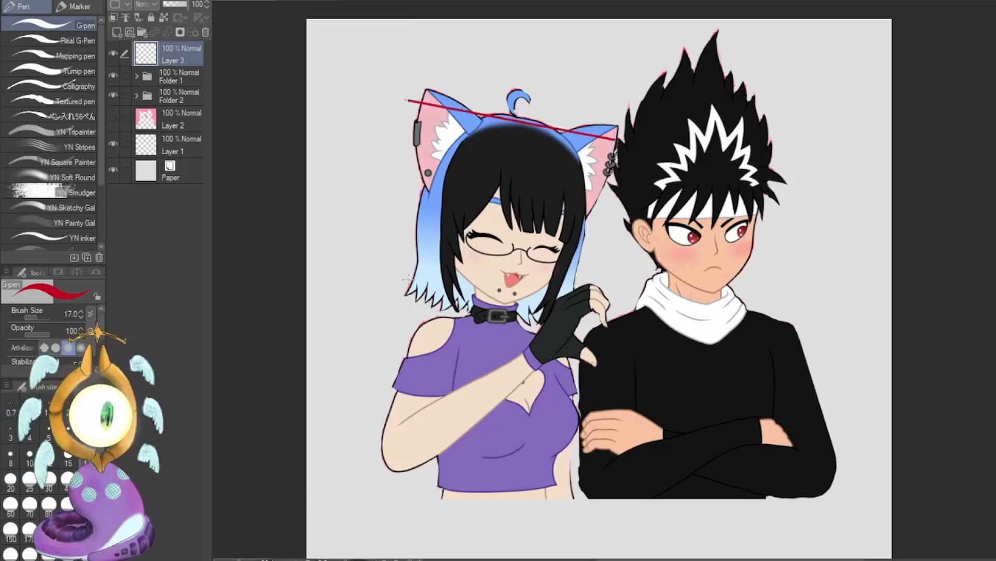
pyautogui.keyDown('shift'); pyautogui.click(582, 304); pyautogui.keyUp('shift')
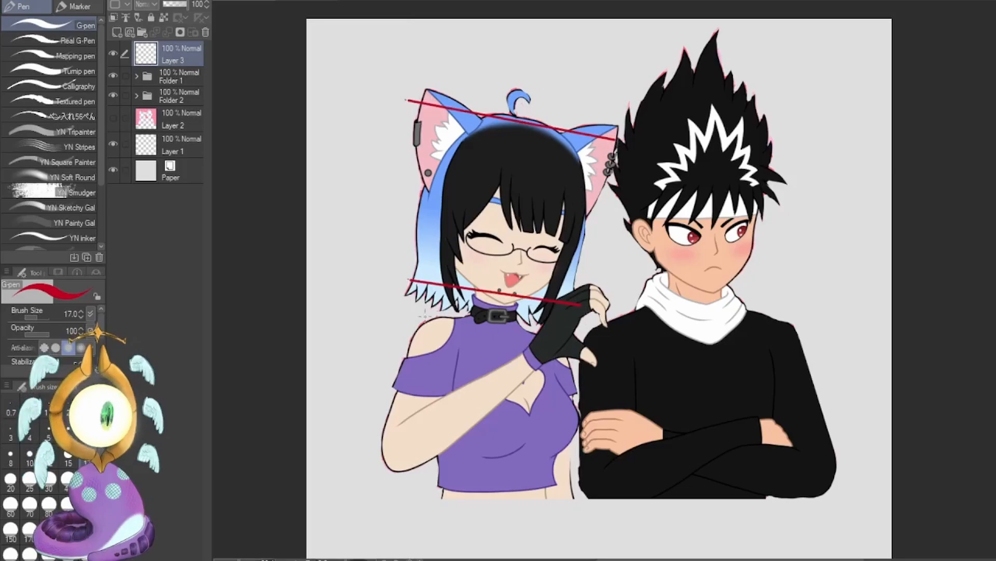
pyautogui.keyDown('shift'); pyautogui.click(577, 339); pyautogui.keyUp('shift')
# Draw horizontal straight red guide lines across the man's eyes, shoulders and crossed forearms.
pyautogui.click(617, 224)
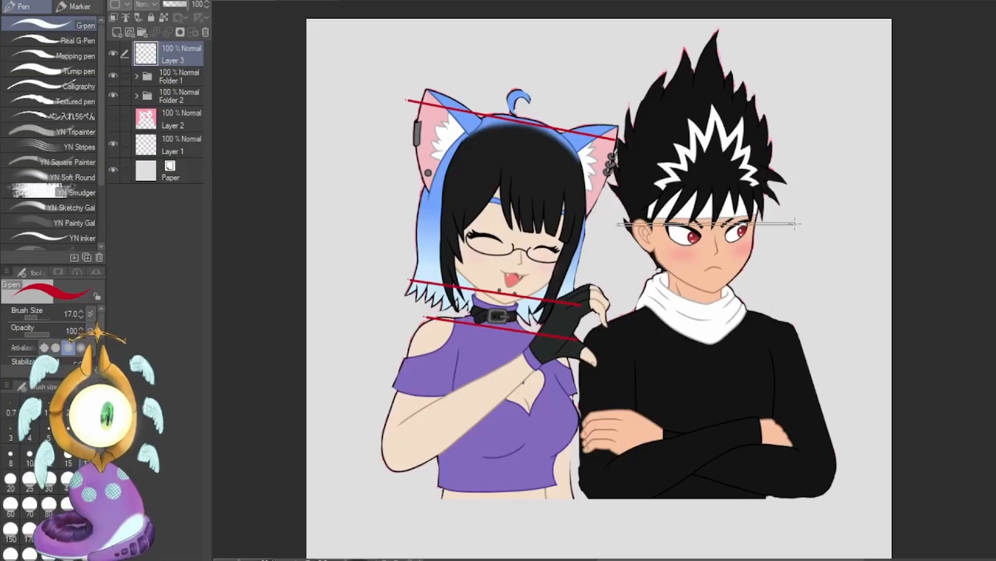
pyautogui.keyDown('shift'); pyautogui.click(796, 223); pyautogui.keyUp('shift')
pyautogui.click(588, 324)
pyautogui.keyDown('shift'); pyautogui.click(809, 321); pyautogui.keyUp('shift')
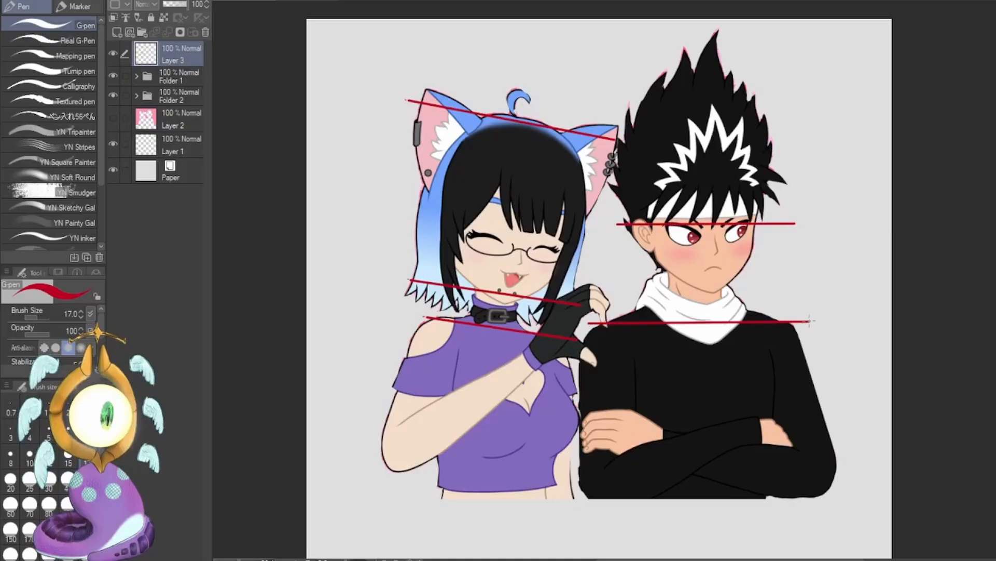
pyautogui.click(569, 445)
pyautogui.keyDown('shift'); pyautogui.click(838, 440); pyautogui.keyUp('shift')
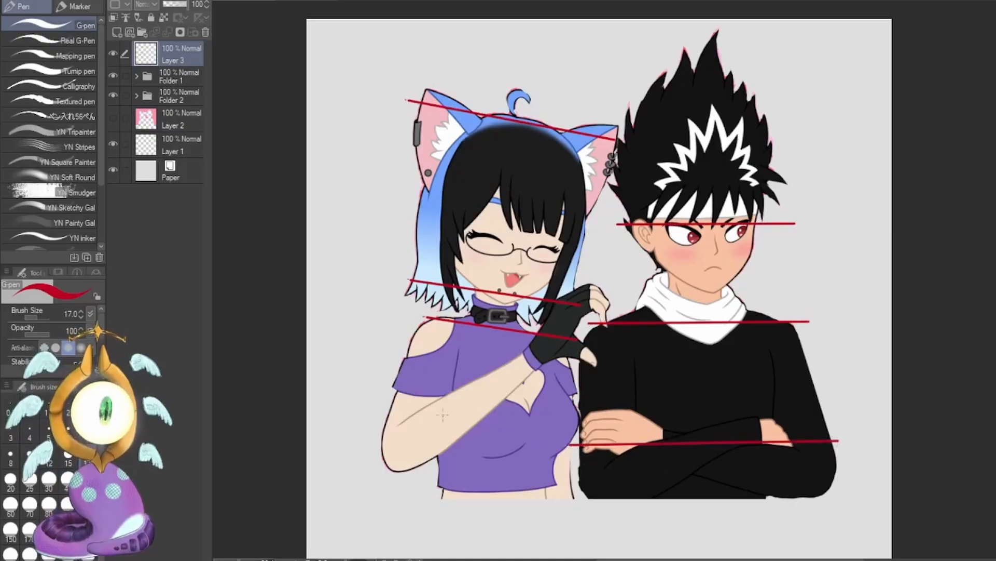
# Draw horizontal straight red guide lines across the girl's chest and along the cut-off edge at her waist.
pyautogui.click(366, 415)
pyautogui.keyDown('shift'); pyautogui.click(588, 415); pyautogui.keyUp('shift')
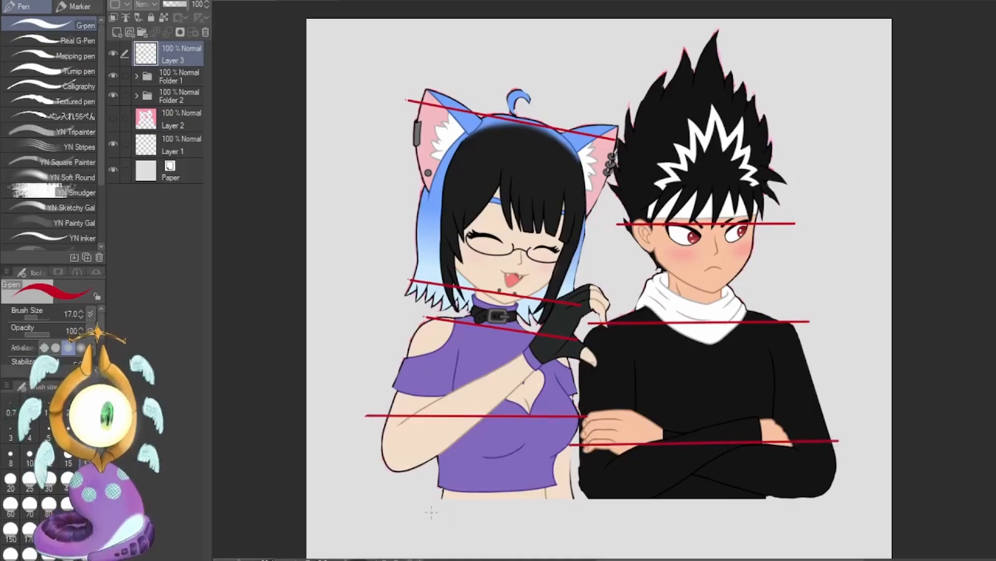
pyautogui.click(400, 498)
pyautogui.keyDown('shift'); pyautogui.click(605, 496); pyautogui.keyUp('shift')
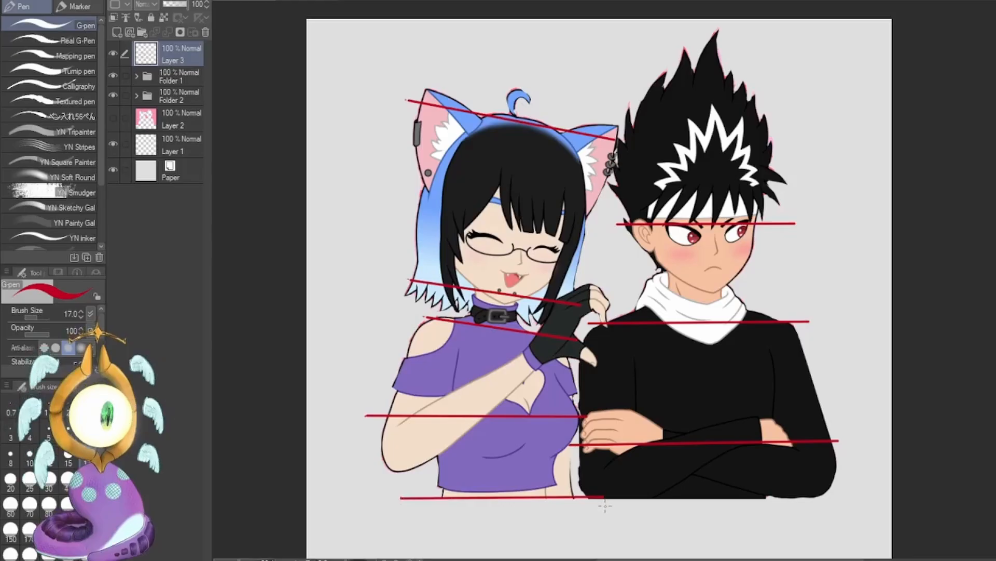
# Draw straight red guide lines: a slanted one across the girl's eyes and a horizontal one under the man's chin.
pyautogui.click(406, 223)
pyautogui.keyDown('shift'); pyautogui.click(603, 256); pyautogui.keyUp('shift')
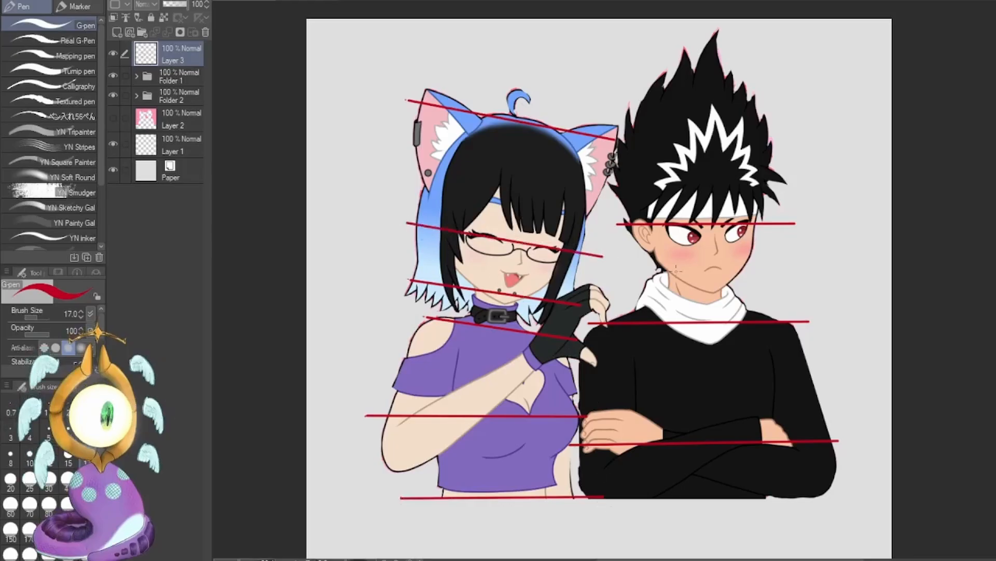
pyautogui.click(623, 283)
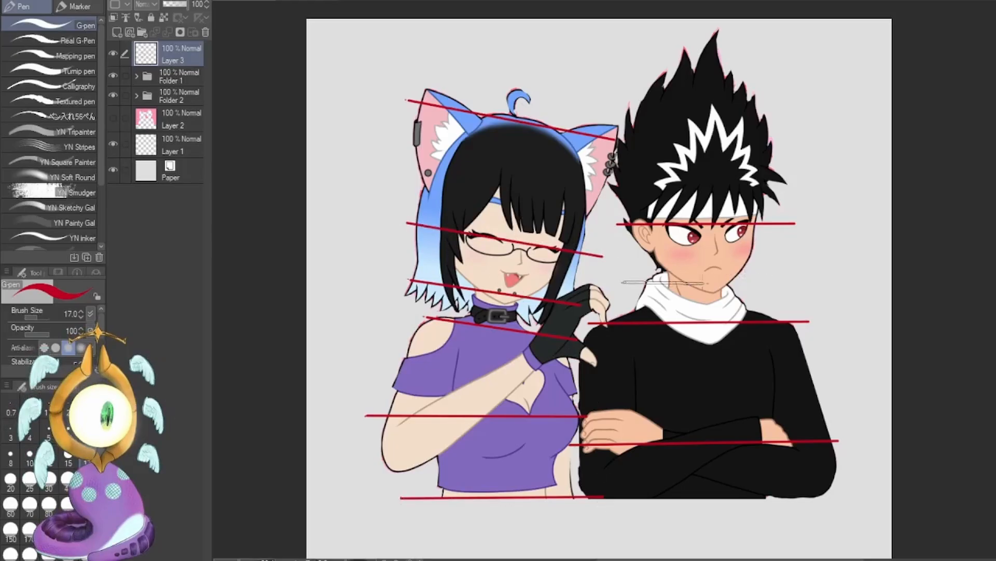
pyautogui.keyDown('shift'); pyautogui.click(773, 284); pyautogui.keyUp('shift')
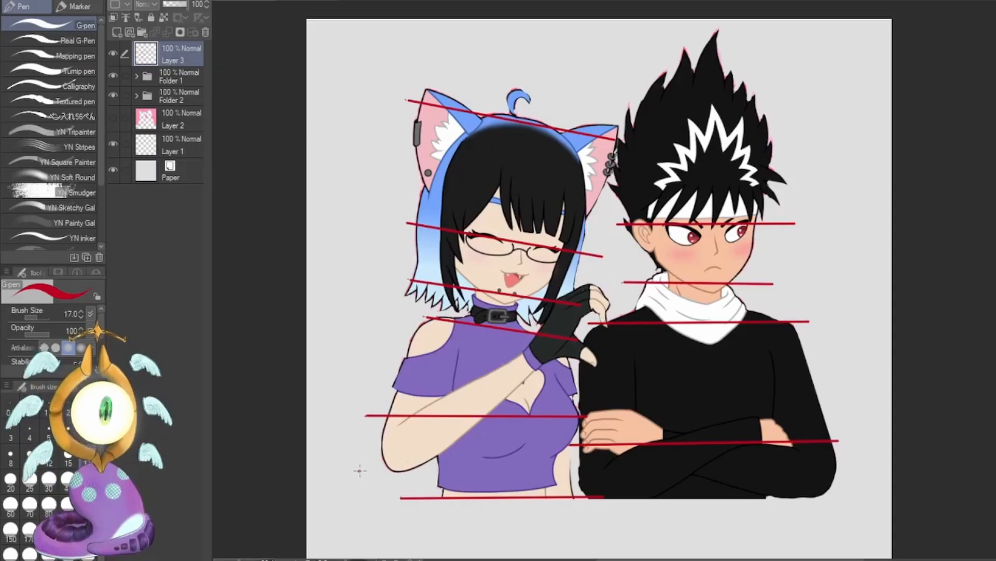
# Draw short slanted red lines across the girl's wrist, knuckles and fingertips plus a stroke beside her elbow, and undo them all.
pyautogui.moveTo(358, 473)
pyautogui.mouseDown()
pyautogui.moveTo(367, 485)
pyautogui.moveTo(334, 507)
pyautogui.mouseUp()
pyautogui.hotkey('ctrl', 'z')
pyautogui.hotkey('ctrl', 'z')
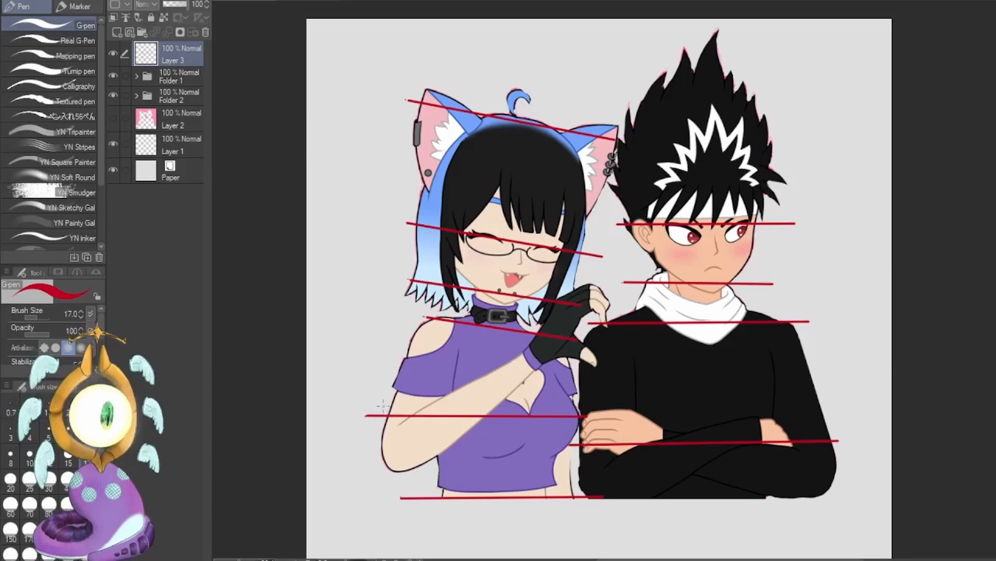
pyautogui.moveTo(519, 345); pyautogui.dragTo(547, 389)
pyautogui.moveTo(552, 292); pyautogui.dragTo(600, 365)
pyautogui.moveTo(588, 276); pyautogui.dragTo(618, 330)
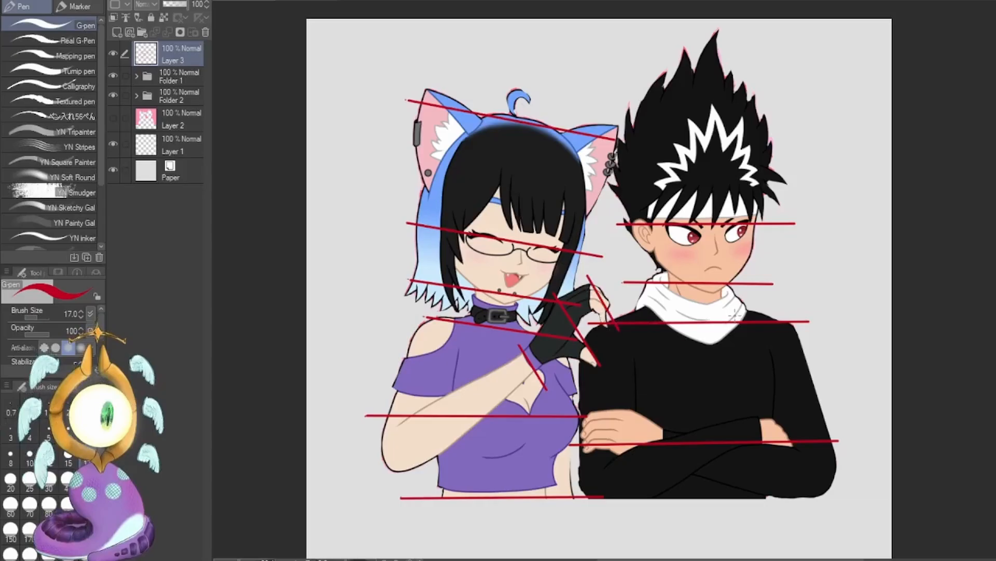
pyautogui.hotkey('ctrl', 'z')
pyautogui.hotkey('ctrl', 'z')
pyautogui.hotkey('ctrl', 'z')
pyautogui.hotkey('ctrl', 'z')
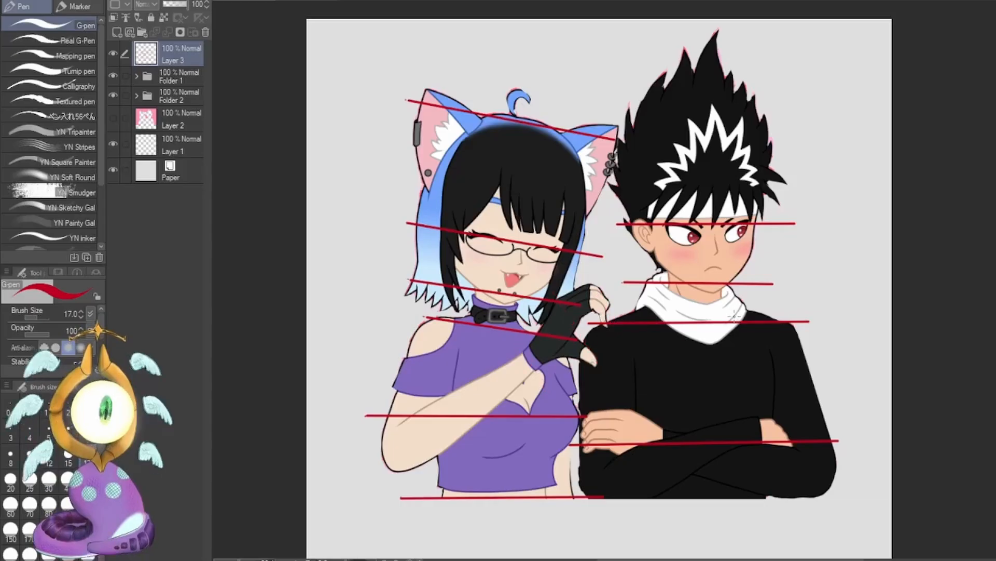
# Undo the most recent guide lines and clear all remaining red guide lines from Layer 3.
pyautogui.hotkey('ctrl', 'z')
pyautogui.hotkey('ctrl', 'z')
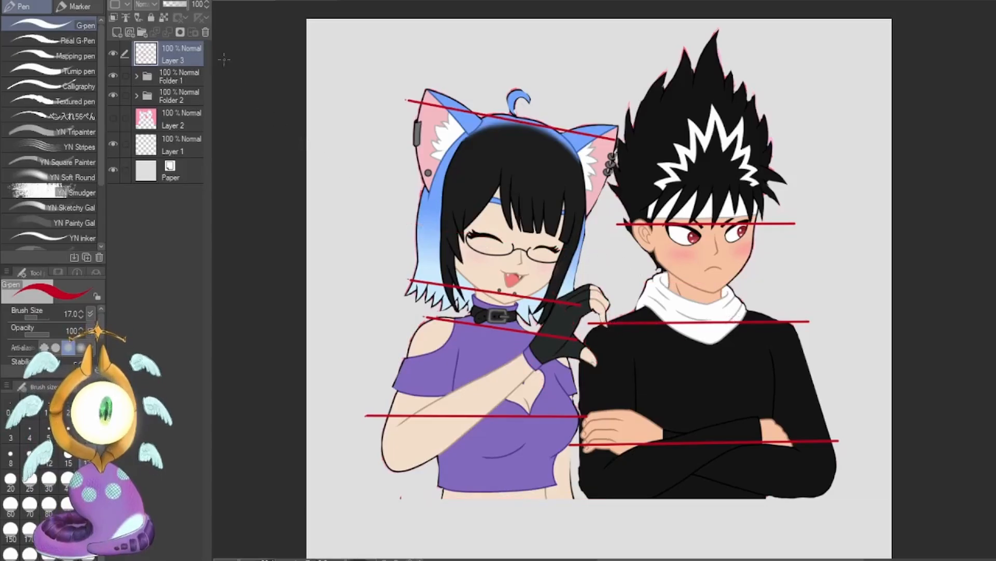
pyautogui.click(206, 33)
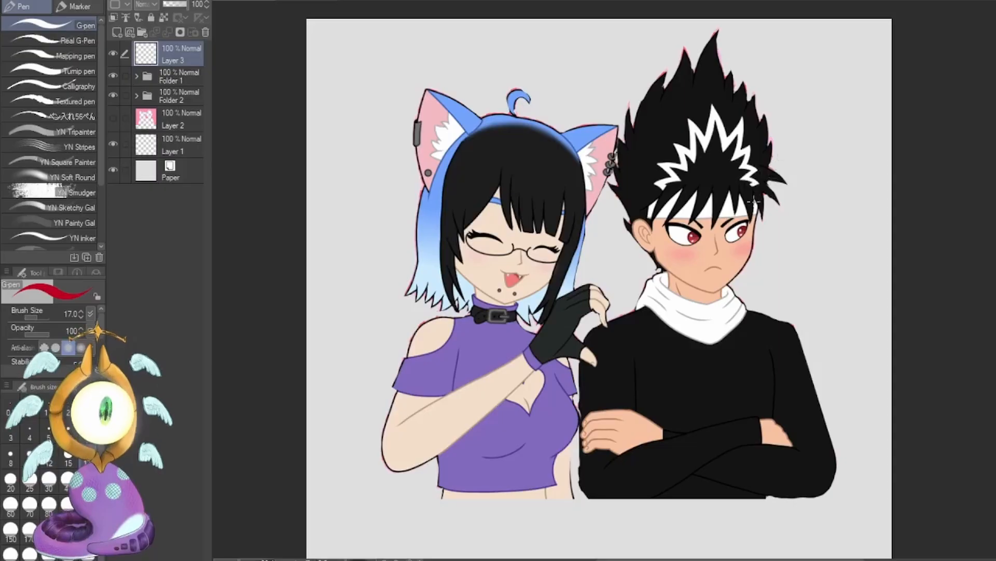
# Duplicate the girl's layer in Folder 1, hide the original, and copy her lassoed raised forearm and hand onto a separate layer.
pyautogui.press('m')
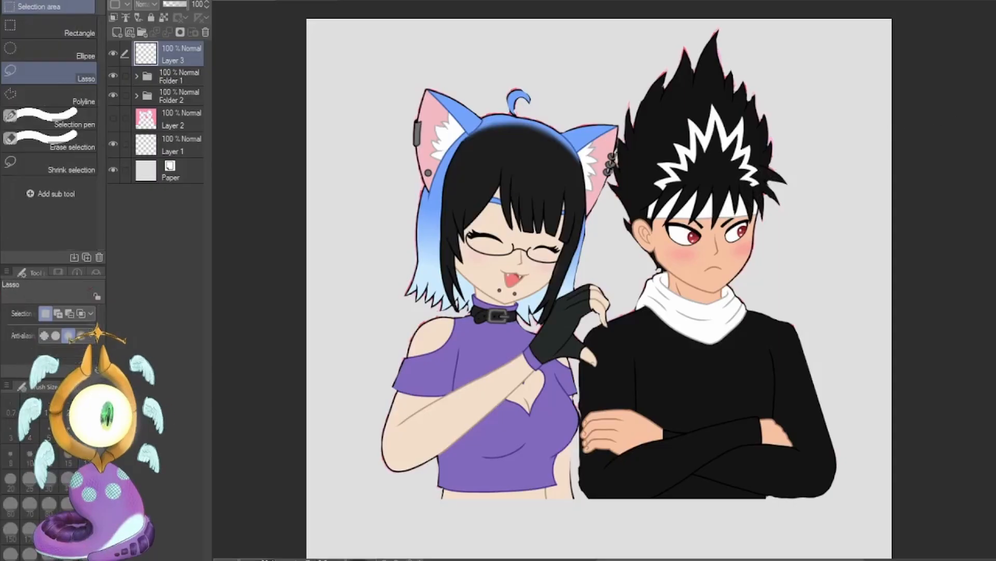
pyautogui.click(136, 76)
pyautogui.click(177, 97)
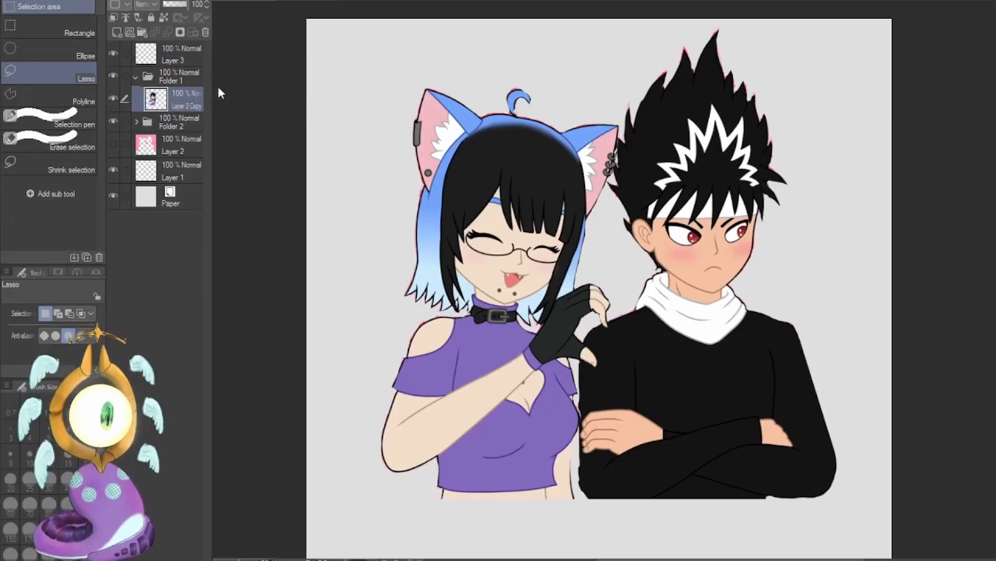
pyautogui.hotkey('ctrl', 'v')
pyautogui.moveTo(405, 420)
pyautogui.mouseDown()
pyautogui.moveTo(385, 480)
pyautogui.moveTo(598, 366)
pyautogui.moveTo(507, 359)
pyautogui.moveTo(407, 418)
pyautogui.mouseUp()
pyautogui.hotkey('ctrl', 'c')
pyautogui.hotkey('ctrl', 'v')
pyautogui.moveTo(481, 99)
pyautogui.mouseDown()
pyautogui.moveTo(397, 319)
pyautogui.moveTo(505, 303)
pyautogui.moveTo(613, 214)
pyautogui.moveTo(548, 55)
pyautogui.mouseUp()
pyautogui.hotkey('ctrl', 'c')
pyautogui.hotkey('ctrl', 'v')
pyautogui.click(114, 177)
# Lasso the girl's shoulder and upper arm and cut them from her body onto their own layer.
pyautogui.moveTo(453, 386)
pyautogui.mouseDown()
pyautogui.moveTo(460, 316)
pyautogui.moveTo(434, 450)
pyautogui.mouseUp()
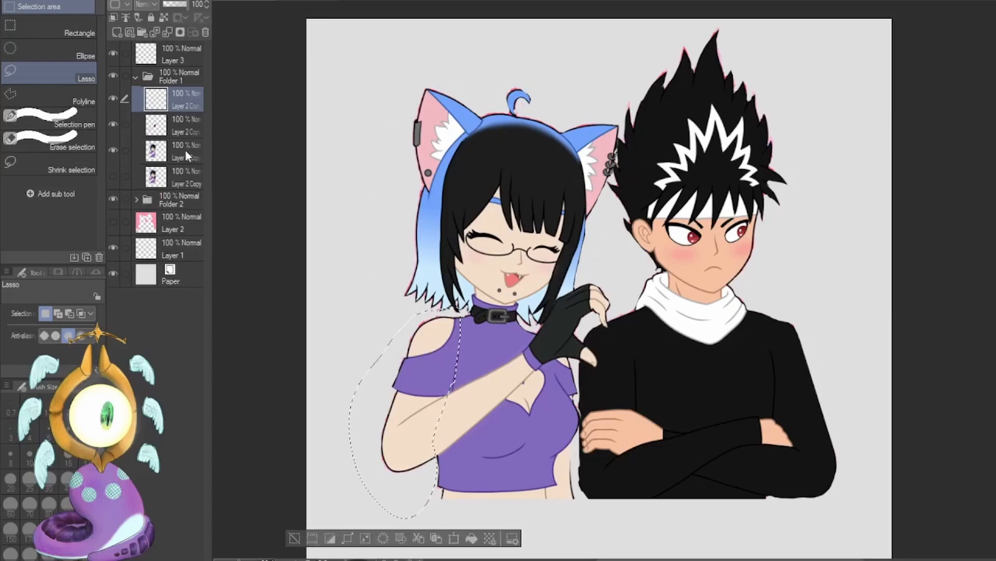
pyautogui.hotkey('ctrl', 'z')
pyautogui.hotkey('ctrl', 'z')
pyautogui.click(182, 125)
pyautogui.hotkey('ctrl', 'x')
pyautogui.hotkey('ctrl', 'v')
# Lasso the girl's head and cut it from the body copy onto its own layer.
pyautogui.click(182, 151)
pyautogui.moveTo(459, 319); pyautogui.dragTo(453, 311)
pyautogui.moveTo(522, 318)
pyautogui.mouseDown()
pyautogui.moveTo(565, 378)
pyautogui.moveTo(531, 315)
pyautogui.mouseUp()
pyautogui.moveTo(577, 439); pyautogui.dragTo(585, 451)
pyautogui.hotkey('ctrl', 'x')
pyautogui.hotkey('ctrl', 'v')
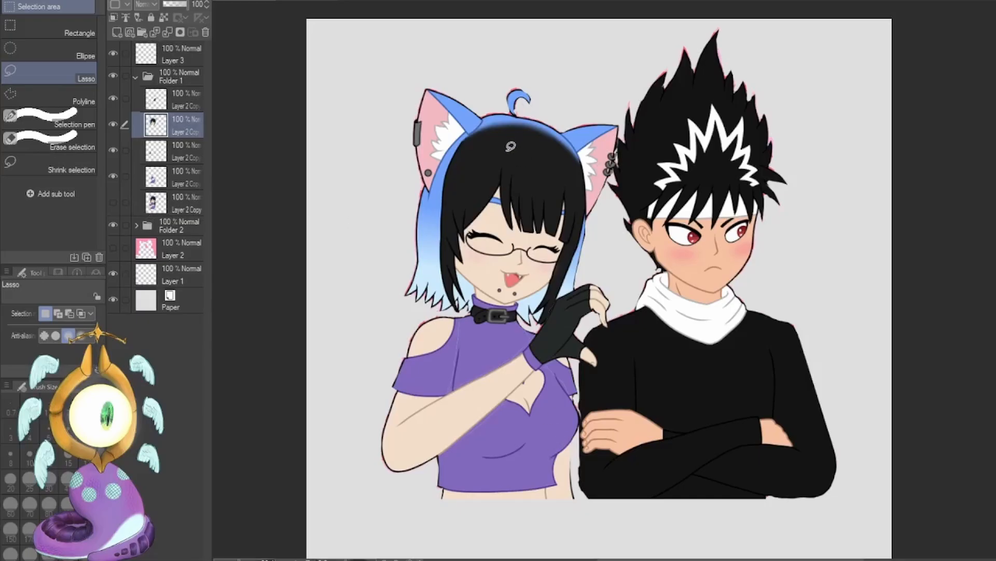
# Cut the girl's cat ears and surrounding top hair onto separate layers, and collapse Folder 1.
pyautogui.click(182, 177)
pyautogui.moveTo(520, 124)
pyautogui.mouseDown()
pyautogui.moveTo(457, 309)
pyautogui.moveTo(553, 283)
pyautogui.moveTo(581, 95)
pyautogui.moveTo(540, 112)
pyautogui.mouseUp()
pyautogui.moveTo(526, 123)
pyautogui.mouseDown()
pyautogui.moveTo(586, 236)
pyautogui.moveTo(509, 302)
pyautogui.moveTo(501, 122)
pyautogui.moveTo(527, 123)
pyautogui.mouseUp()
pyautogui.click(181, 125)
pyautogui.hotkey('ctrl', 'x')
pyautogui.hotkey('ctrl', 'v')
pyautogui.click(181, 151)
pyautogui.moveTo(575, 155)
pyautogui.mouseDown()
pyautogui.moveTo(519, 56)
pyautogui.moveTo(569, 145)
pyautogui.mouseUp()
pyautogui.hotkey('ctrl', 'x')
pyautogui.hotkey('ctrl', 'v')
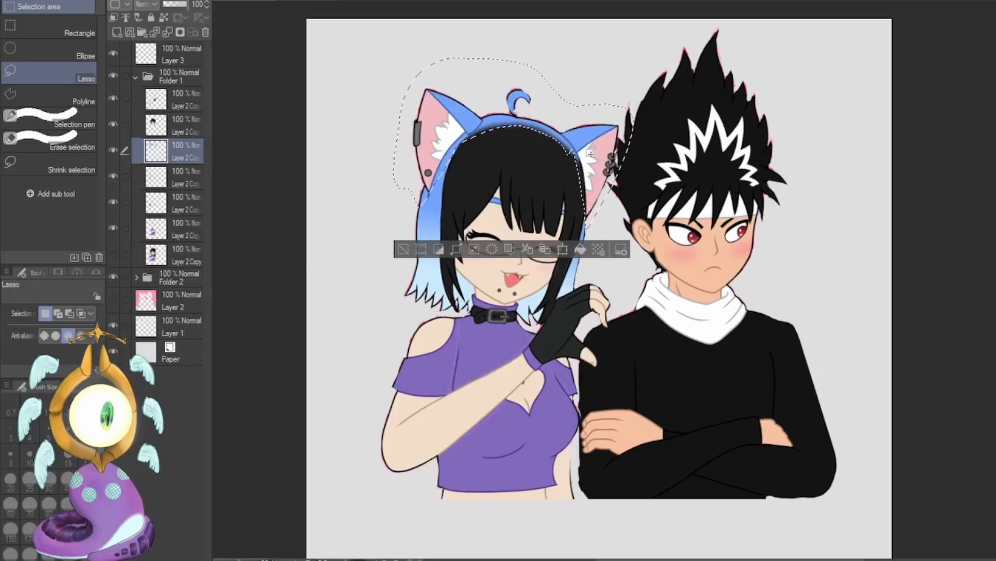
pyautogui.click(136, 77)
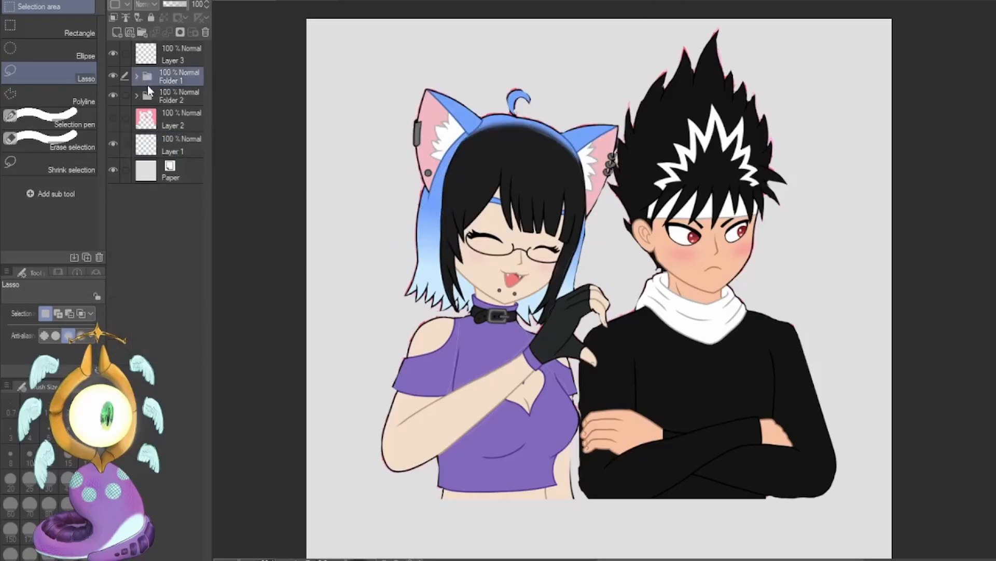
# Duplicate the man's layer in Folder 2, hide the original, and cut his lassoed head onto its own layer.
pyautogui.click(136, 96)
pyautogui.click(181, 119)
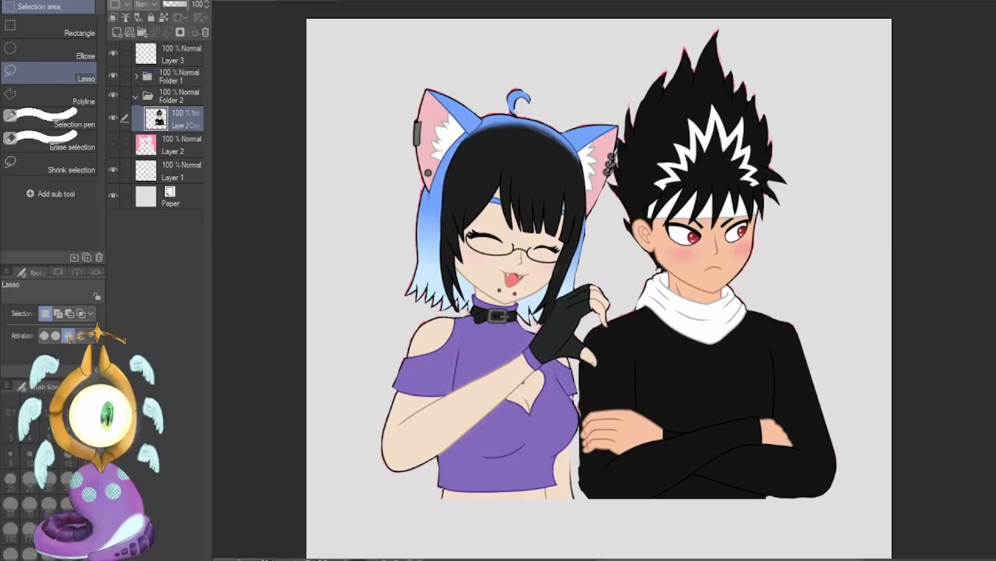
pyautogui.moveTo(701, 25)
pyautogui.mouseDown()
pyautogui.moveTo(663, 268)
pyautogui.moveTo(710, 20)
pyautogui.mouseUp()
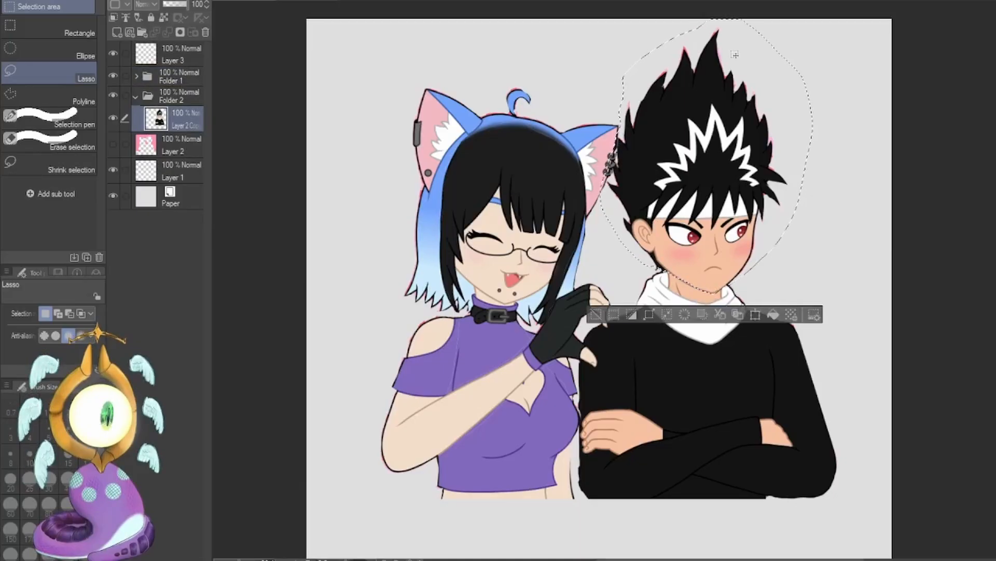
pyautogui.hotkey('ctrl', 'j')
pyautogui.click(113, 144)
pyautogui.hotkey('ctrl', 'x')
pyautogui.hotkey('ctrl', 'v')
# Lasso the man's white scarf and his front crossed forearm and cut each onto its own layer.
pyautogui.click(177, 144)
pyautogui.moveTo(634, 292)
pyautogui.mouseDown()
pyautogui.moveTo(763, 301)
pyautogui.moveTo(629, 271)
pyautogui.mouseUp()
pyautogui.hotkey('ctrl', 'x')
pyautogui.hotkey('ctrl', 'v')
pyautogui.click(178, 172)
pyautogui.moveTo(649, 438)
pyautogui.mouseDown()
pyautogui.moveTo(772, 404)
pyautogui.moveTo(665, 432)
pyautogui.mouseUp()
pyautogui.hotkey('ctrl', 'x')
pyautogui.hotkey('ctrl', 'v')
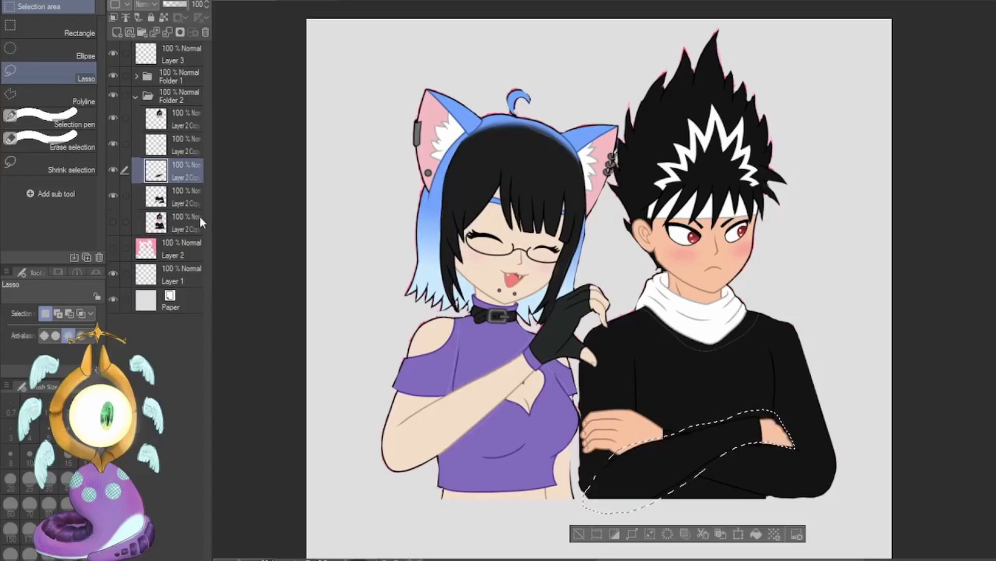
# Lasso the man's other crossed forearm and cut it from the body onto its own layer.
pyautogui.click(192, 201)
pyautogui.moveTo(619, 456)
pyautogui.mouseDown()
pyautogui.moveTo(599, 406)
pyautogui.moveTo(771, 494)
pyautogui.moveTo(622, 459)
pyautogui.mouseUp()
pyautogui.click(720, 524)
pyautogui.click(595, 525)
# Lasso both of the man's upper arms, cut them from his torso onto one layer, and collapse Folder 2.
pyautogui.click(179, 222)
pyautogui.moveTo(641, 307); pyautogui.dragTo(628, 302)
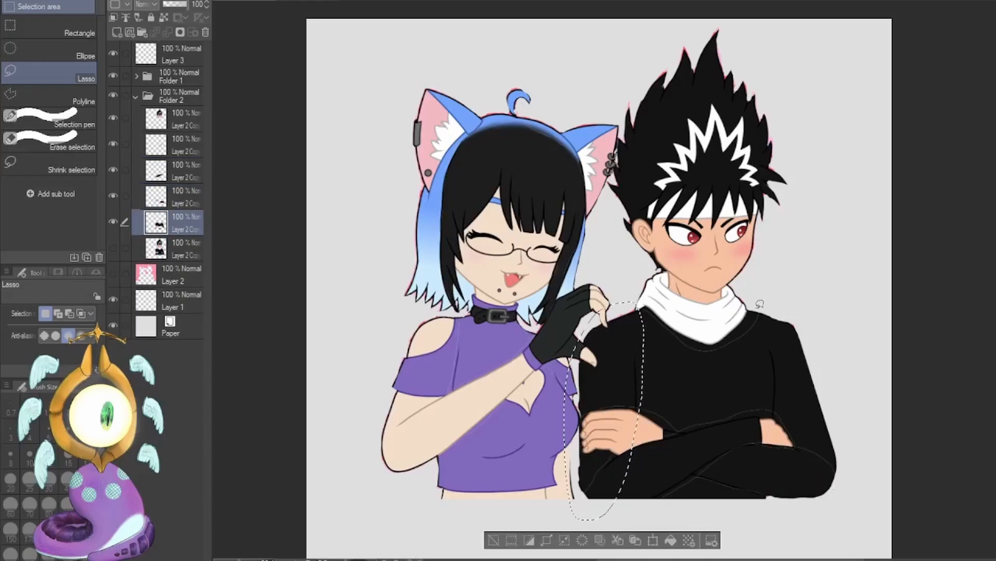
pyautogui.moveTo(752, 305); pyautogui.dragTo(771, 287)
pyautogui.click(728, 540)
pyautogui.click(602, 541)
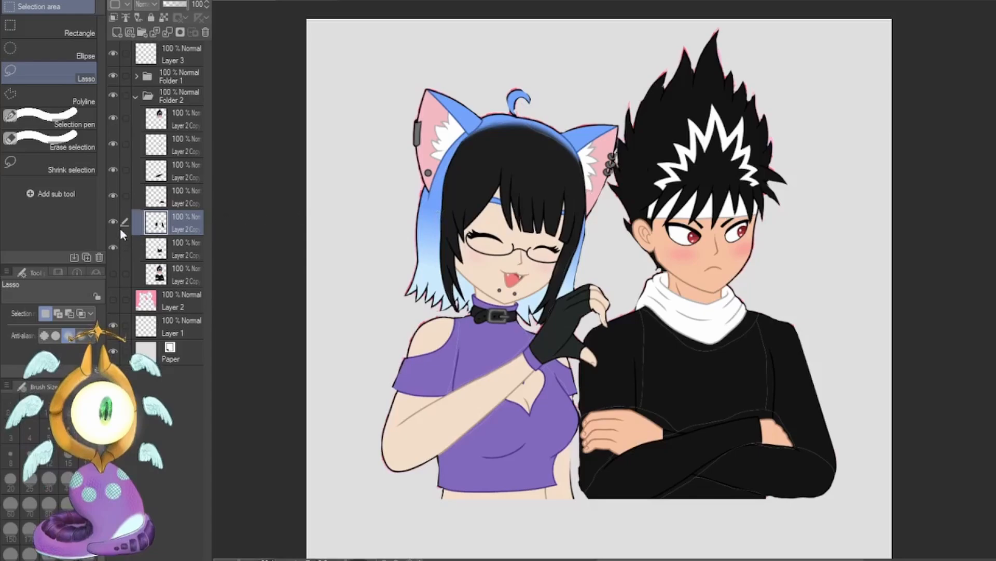
pyautogui.click(135, 96)
# Expand Folder 1, make Layer 3 active with the pen, and undo a short test stroke in the canvas corner.
pyautogui.click(136, 76)
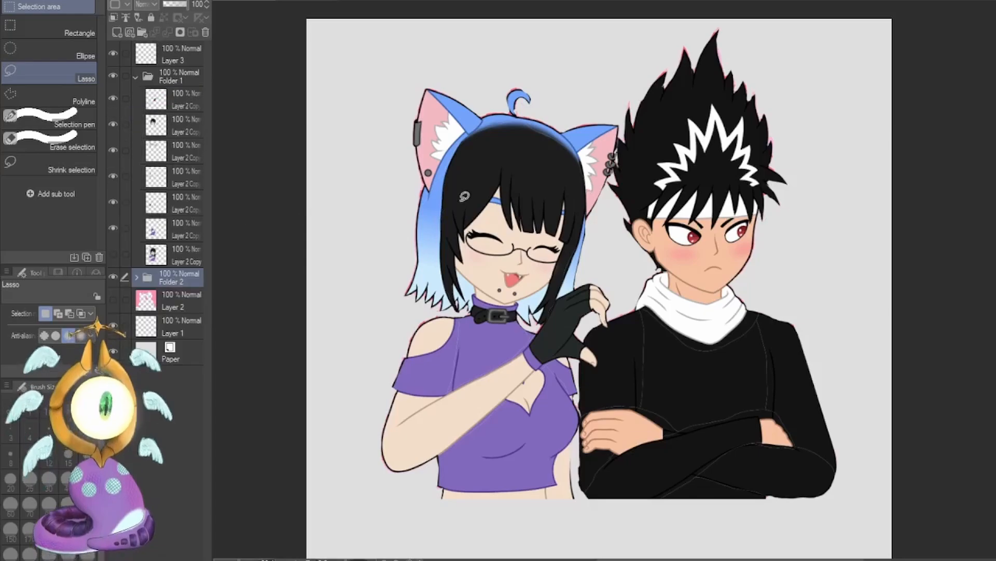
pyautogui.click(176, 130)
pyautogui.click(179, 228)
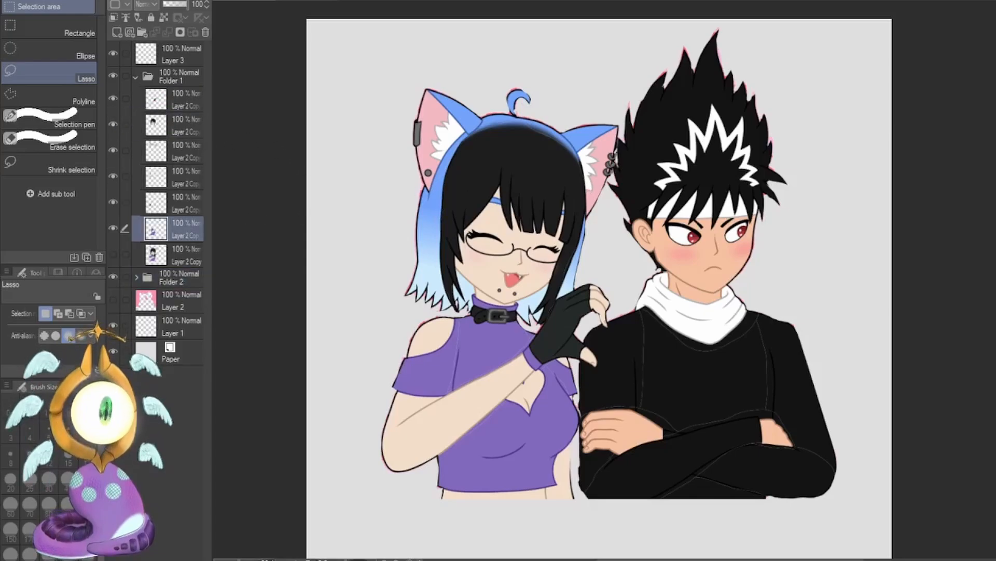
pyautogui.press('p')
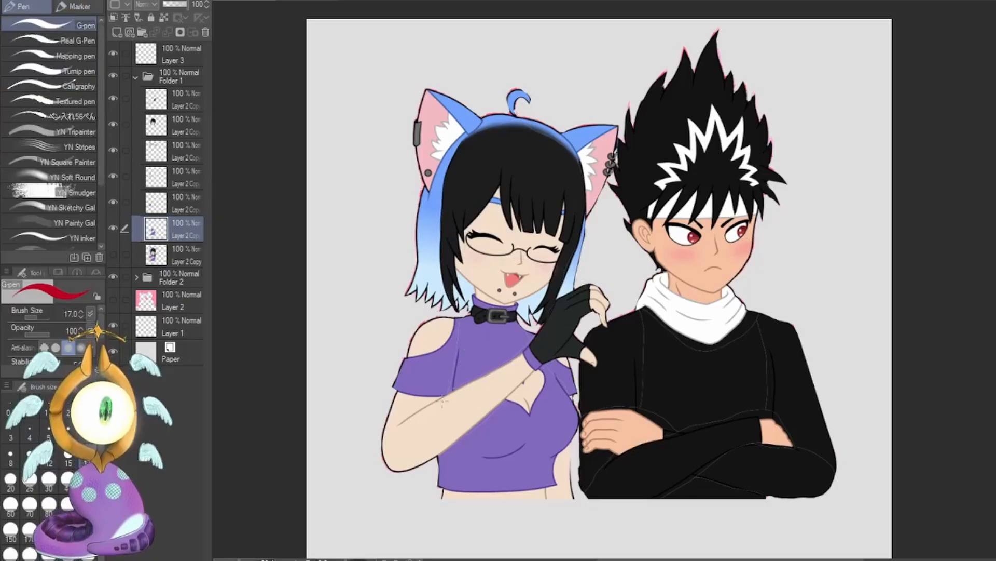
pyautogui.click(179, 54)
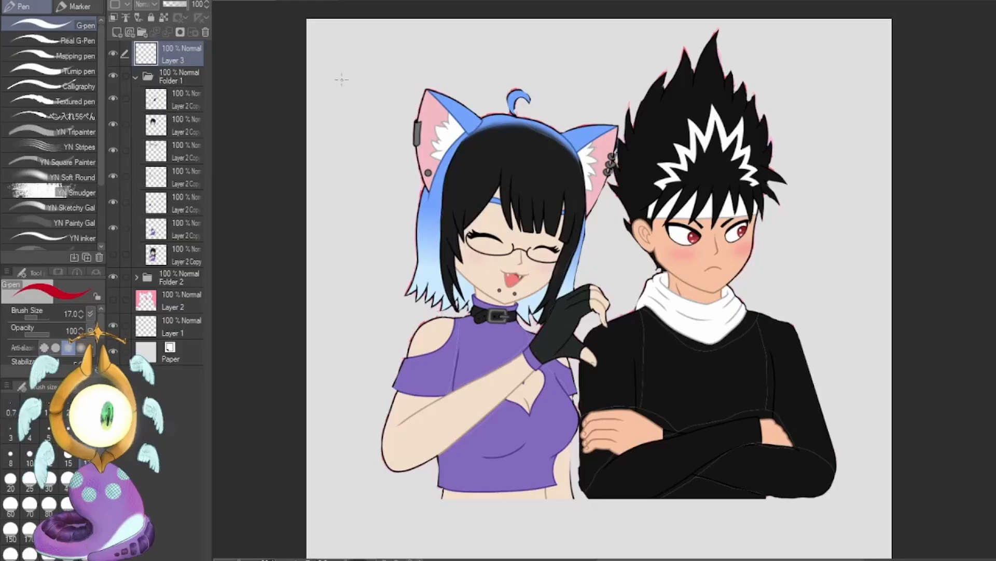
pyautogui.moveTo(316, 27)
pyautogui.mouseDown()
pyautogui.moveTo(332, 485)
pyautogui.moveTo(862, 435)
pyautogui.moveTo(472, 32)
pyautogui.moveTo(322, 33)
pyautogui.mouseUp()
pyautogui.hotkey('ctrl', 'z')
# Crop the canvas with a rectangular selection ending just below the characters' cut-off waists, and clear the selection.
pyautogui.press('m')
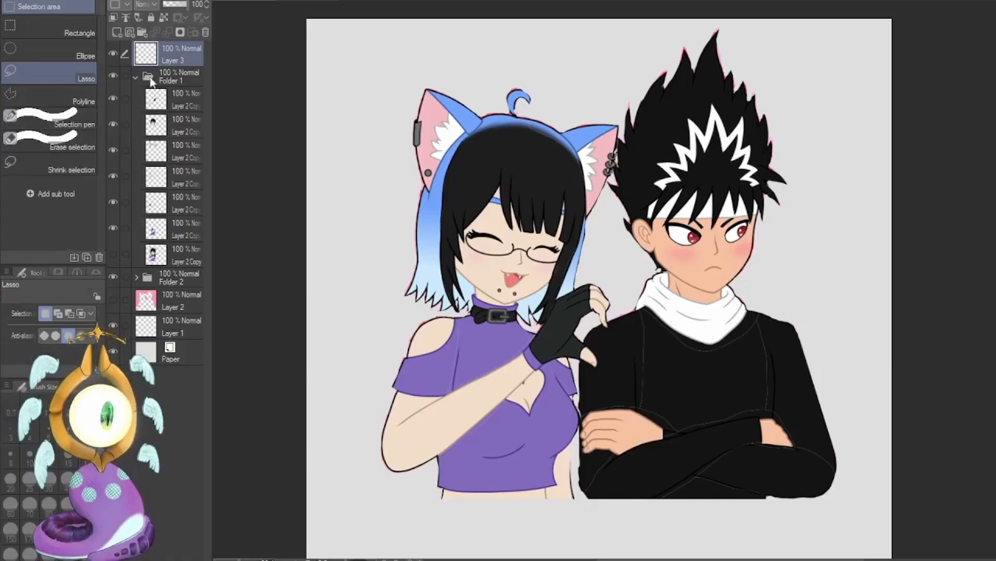
pyautogui.moveTo(299, 18); pyautogui.dragTo(892, 503)
pyautogui.click(84, 342)
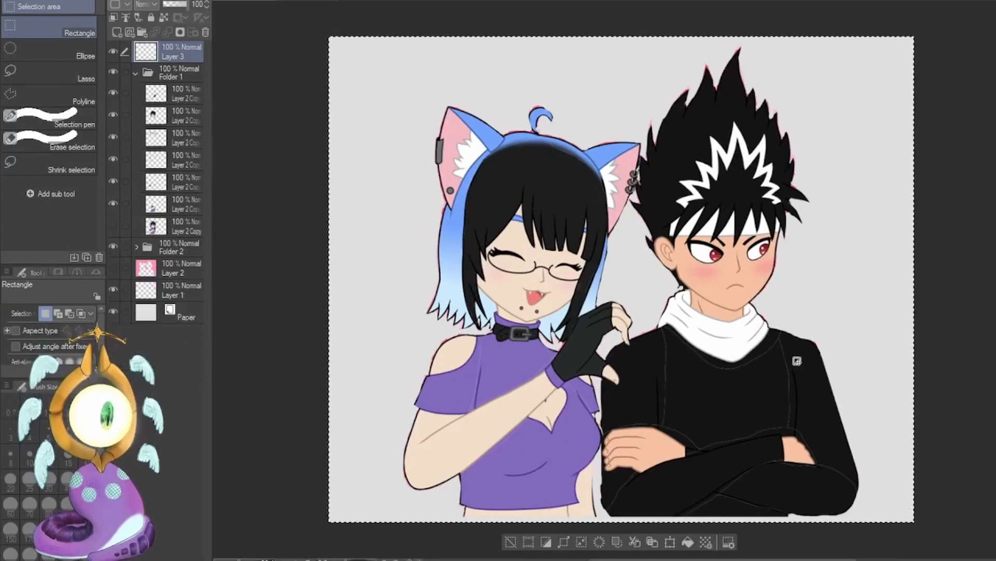
pyautogui.click(513, 541)
pyautogui.scroll(-1, 808, 382)
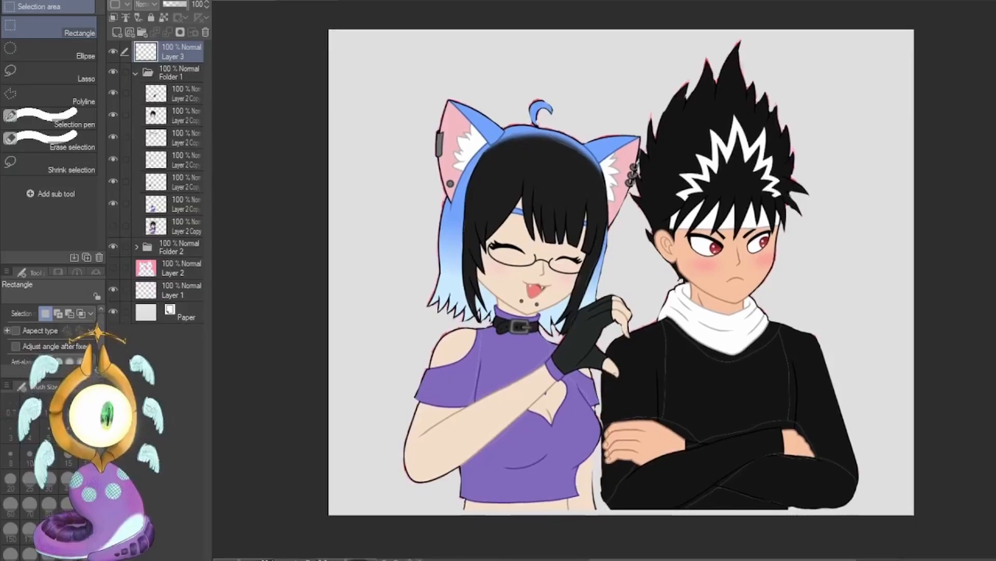
# Draw short red strokes between the girl's ear and the man's hair with the G-pen, and delete them.
pyautogui.press('p')
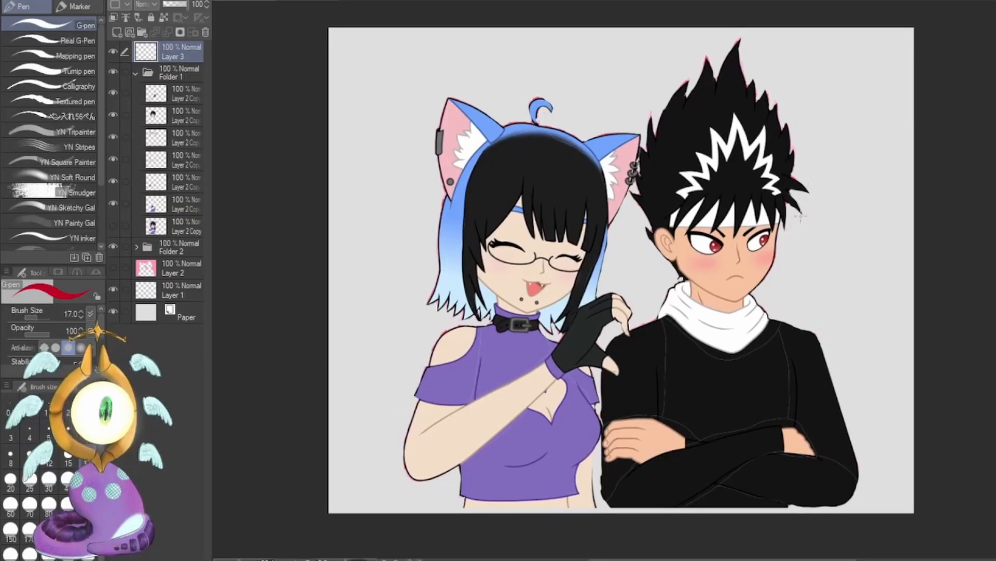
pyautogui.moveTo(579, 104); pyautogui.dragTo(644, 113)
pyautogui.moveTo(582, 102)
pyautogui.mouseDown()
pyautogui.moveTo(599, 85)
pyautogui.moveTo(644, 112)
pyautogui.mouseUp()
pyautogui.moveTo(583, 97)
pyautogui.mouseDown()
pyautogui.moveTo(639, 117)
pyautogui.moveTo(618, 82)
pyautogui.mouseUp()
pyautogui.press('Delete')
# Sketch paired red curves from the girl's face past her arm and down the man's torso, and undo the man's pair.
pyautogui.moveTo(329, 486)
pyautogui.mouseDown()
pyautogui.moveTo(558, 250)
pyautogui.moveTo(363, 451)
pyautogui.moveTo(329, 470)
pyautogui.mouseUp()
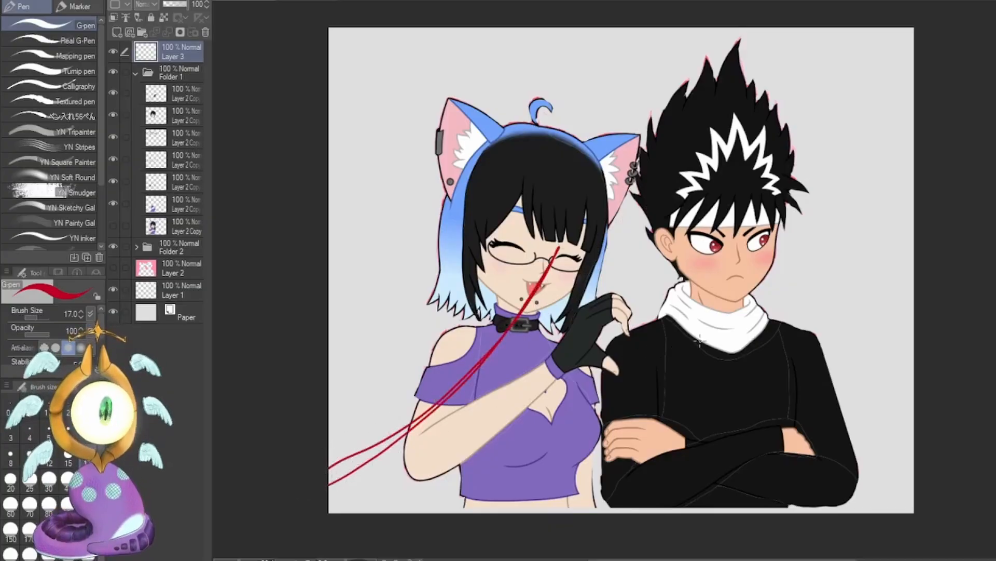
pyautogui.moveTo(676, 289)
pyautogui.mouseDown()
pyautogui.moveTo(763, 436)
pyautogui.moveTo(803, 478)
pyautogui.mouseUp()
pyautogui.moveTo(690, 289)
pyautogui.mouseDown()
pyautogui.moveTo(763, 436)
pyautogui.moveTo(814, 467)
pyautogui.mouseUp()
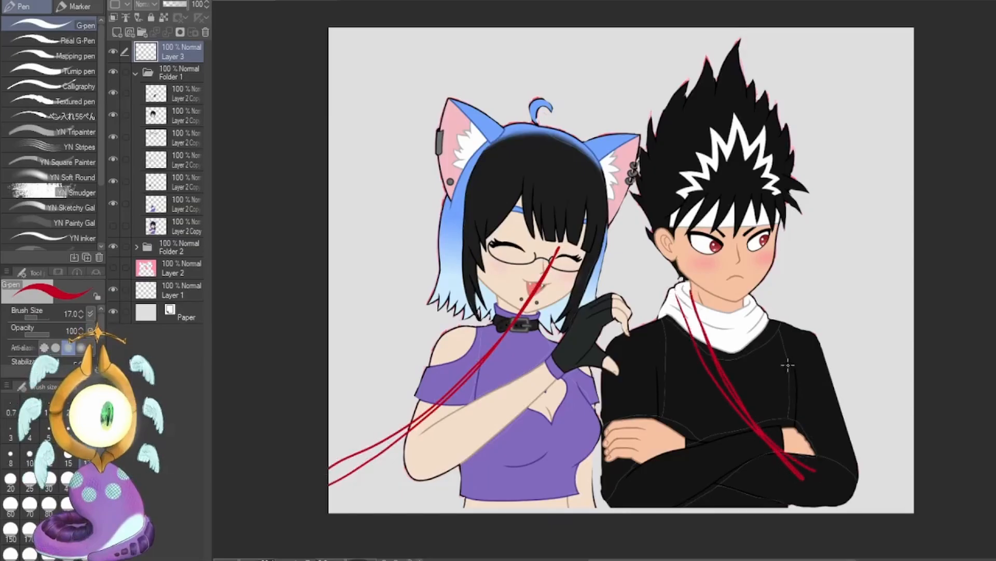
pyautogui.hotkey('ctrl', 'z')
pyautogui.hotkey('ctrl', 'z')
# Sketch paired red curves from the man's scarf to his waist, and undo the curves on both characters.
pyautogui.moveTo(703, 316)
pyautogui.mouseDown()
pyautogui.moveTo(736, 447)
pyautogui.moveTo(733, 432)
pyautogui.moveTo(789, 501)
pyautogui.mouseUp()
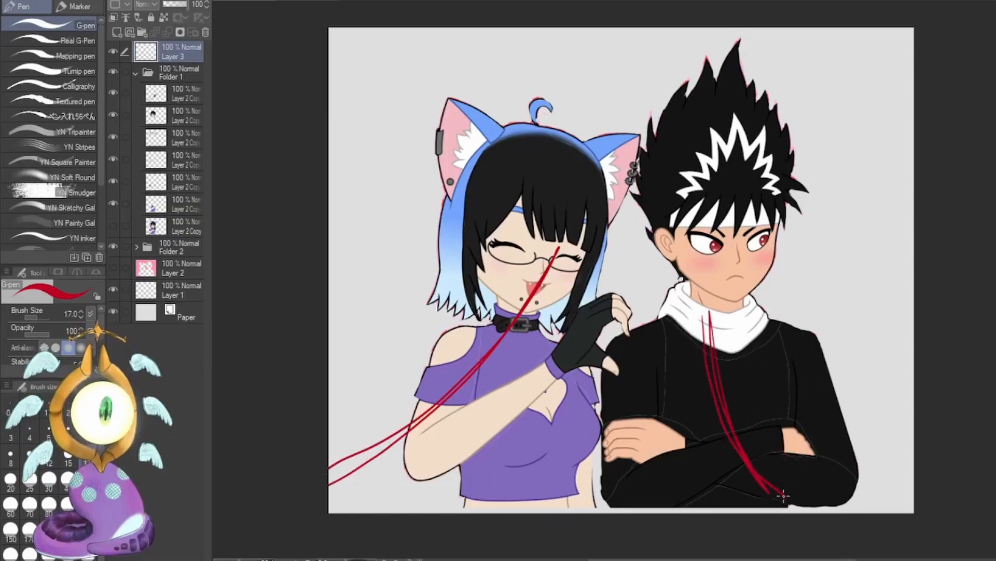
pyautogui.hotkey('ctrl', 'z')
pyautogui.hotkey('ctrl', 'z')
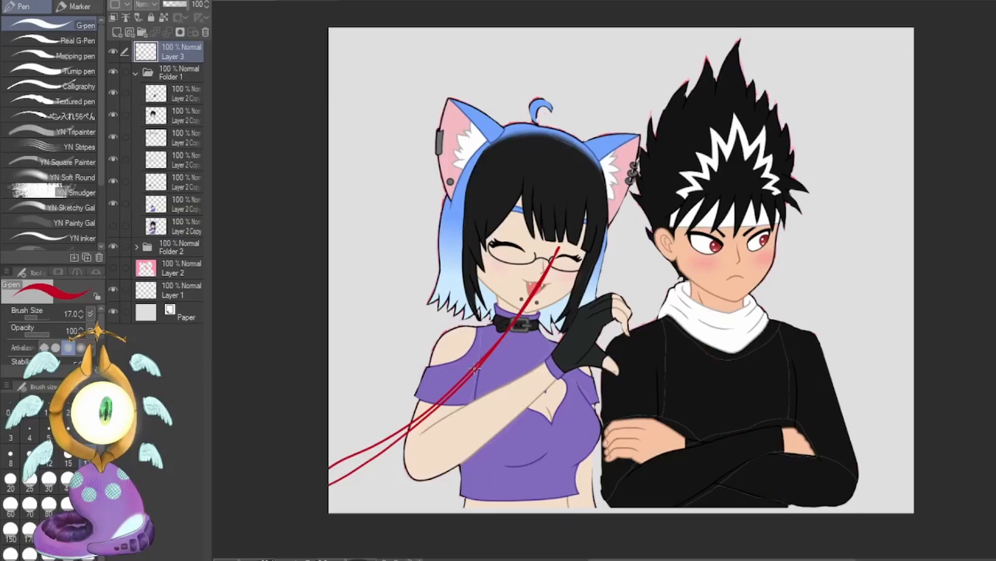
pyautogui.hotkey('ctrl', 'z')
pyautogui.hotkey('ctrl', 'z')
# Transform the girl's torso and side layers together, tilting and skewing them so her waist swings away from the man.
pyautogui.click(176, 203)
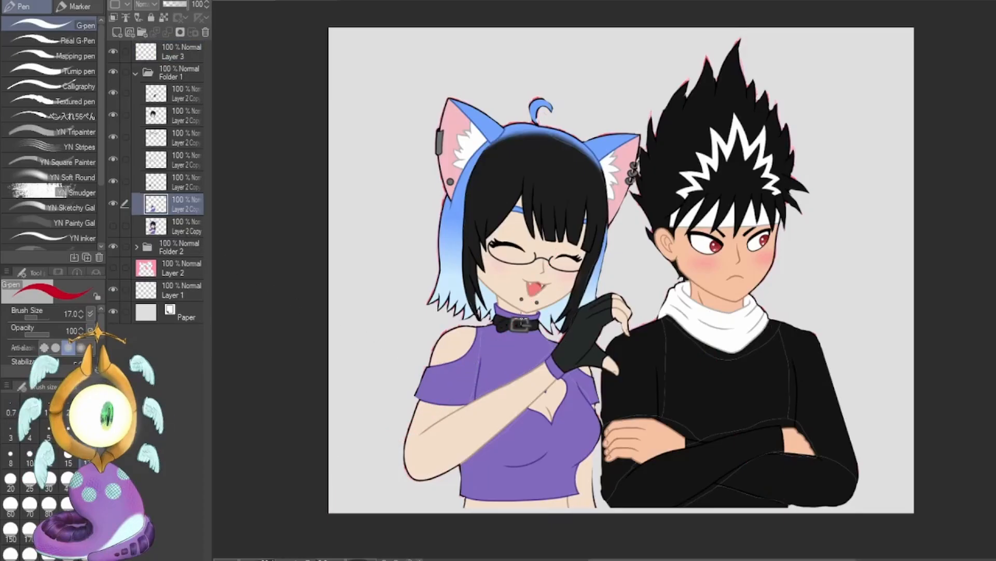
pyautogui.click(124, 182)
pyautogui.hotkey('ctrl', 't')
pyautogui.moveTo(403, 511); pyautogui.dragTo(384, 489)
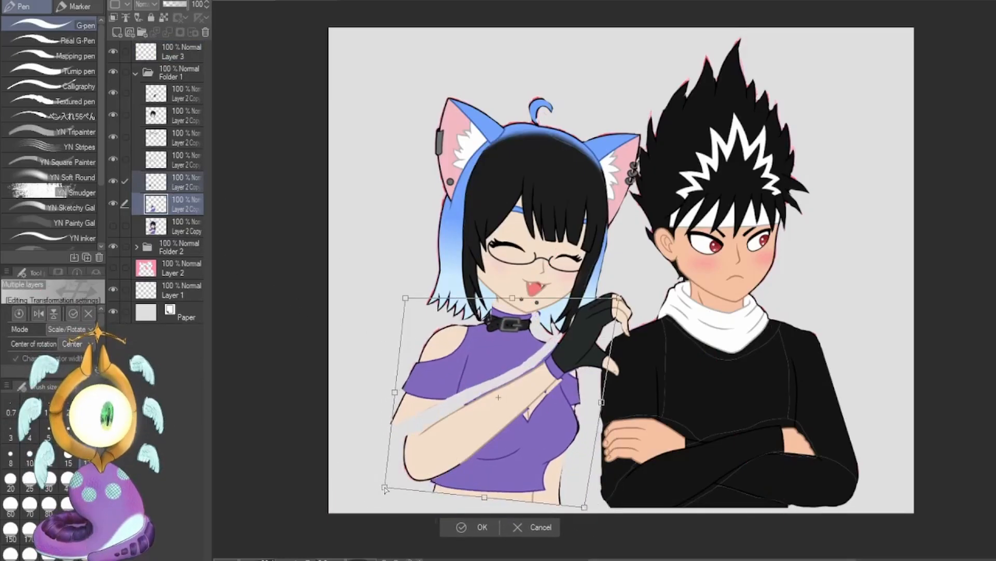
pyautogui.moveTo(484, 497); pyautogui.dragTo(473, 494)
pyautogui.moveTo(512, 297); pyautogui.dragTo(520, 296)
pyautogui.moveTo(573, 504); pyautogui.dragTo(573, 511)
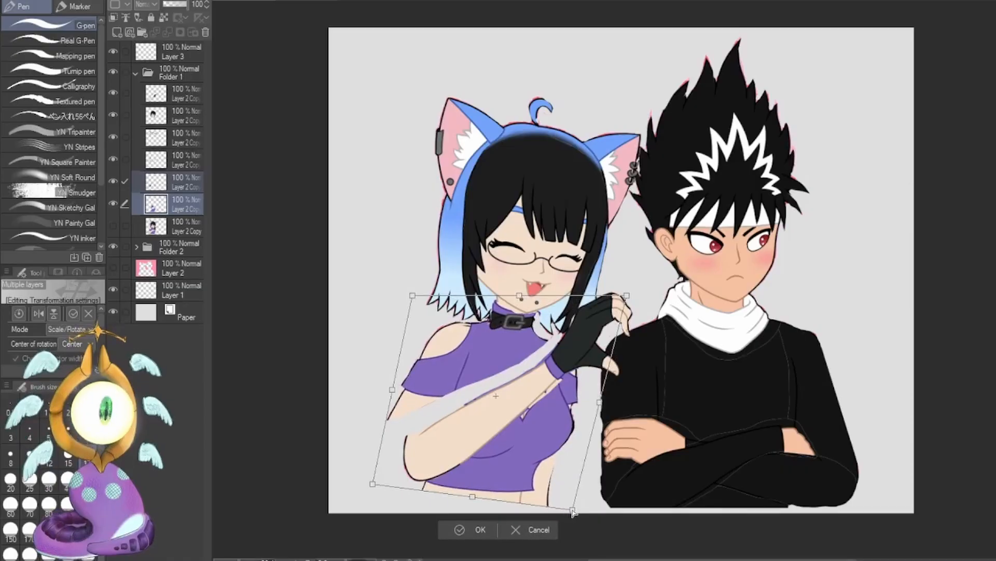
pyautogui.moveTo(626, 295); pyautogui.dragTo(619, 304)
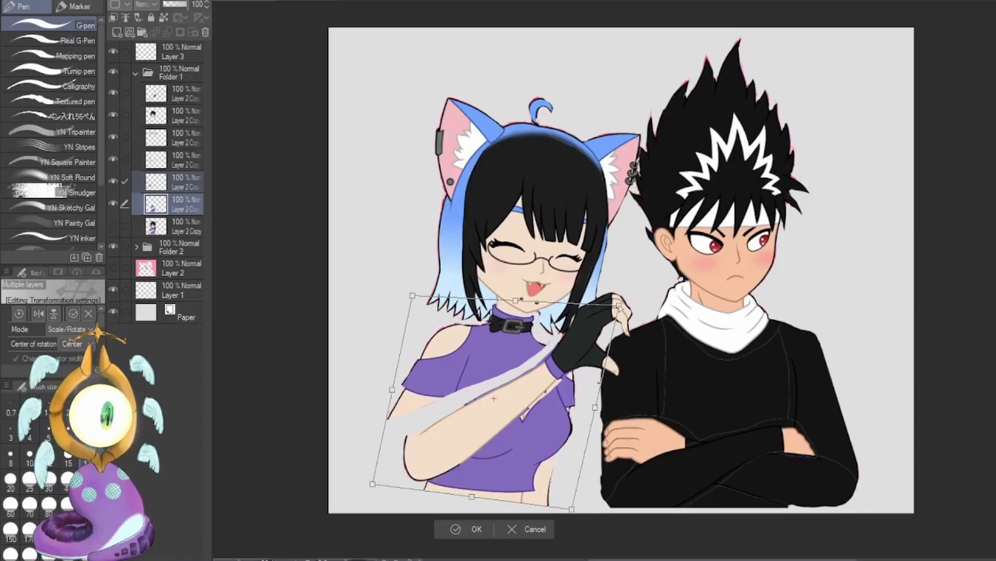
pyautogui.click(445, 530)
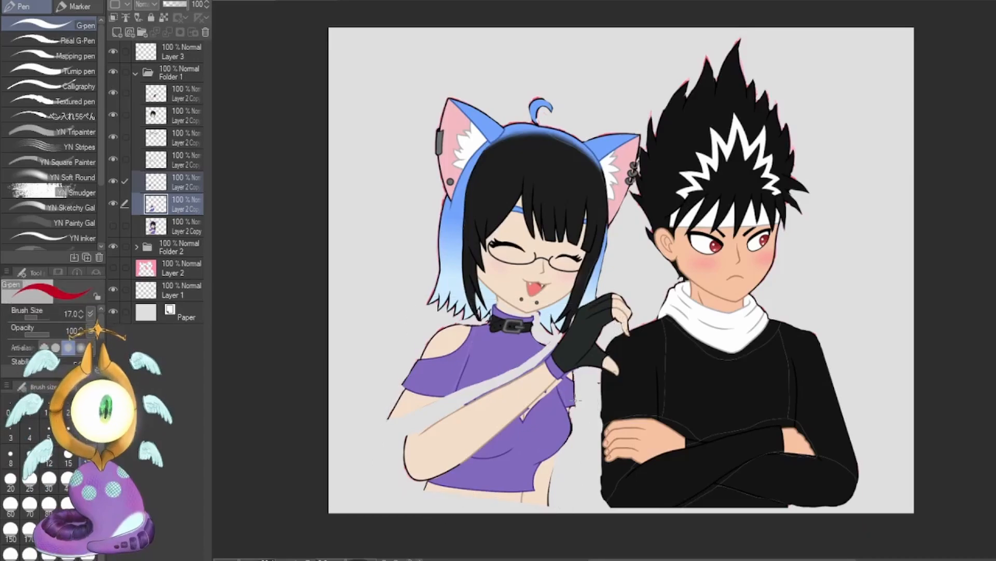
# Lasso the side of the girl's torso nearest the man on its own layer, and skew its lower end towards him.
pyautogui.click(180, 183)
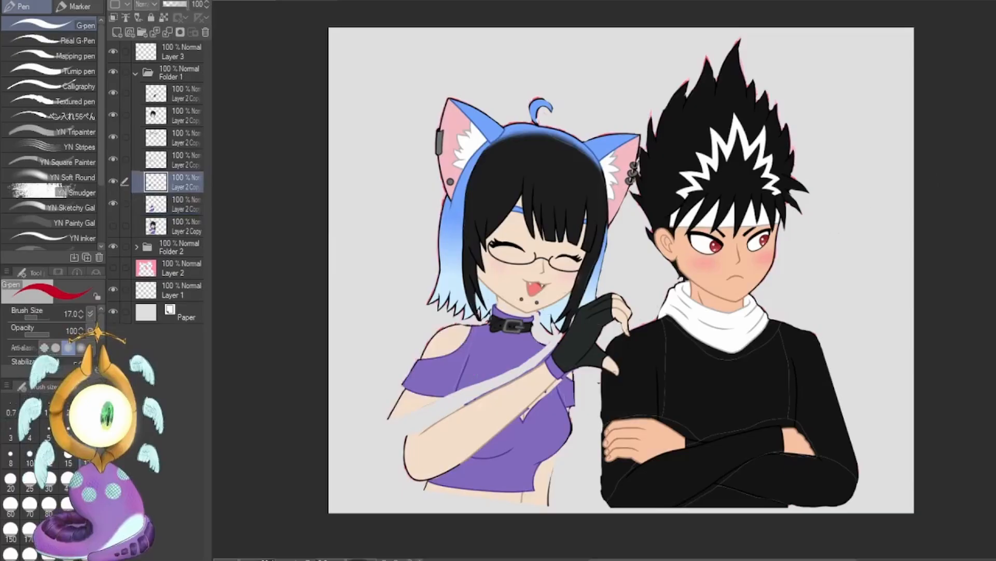
pyautogui.press('m')
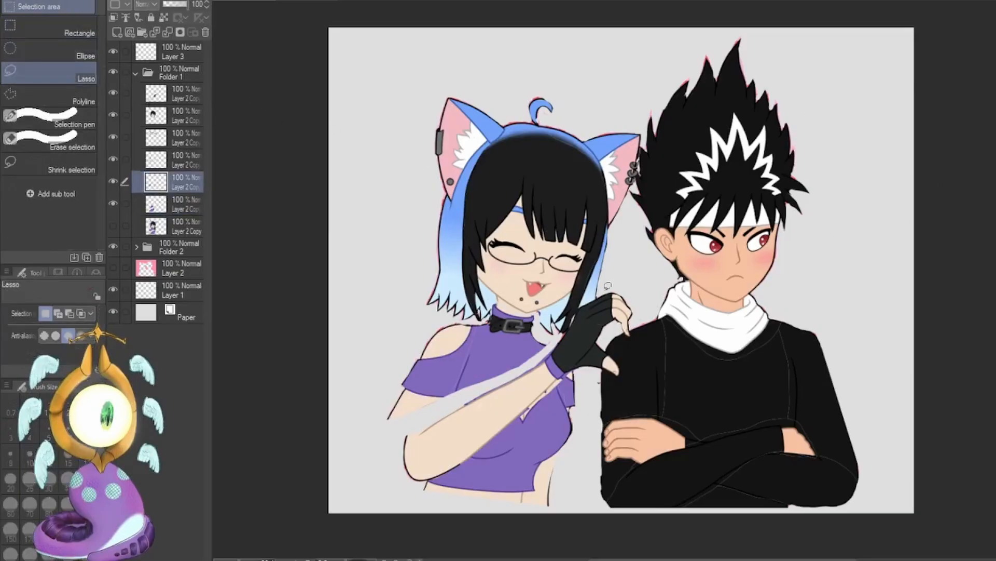
pyautogui.moveTo(568, 321)
pyautogui.mouseDown()
pyautogui.moveTo(505, 490)
pyautogui.moveTo(585, 510)
pyautogui.moveTo(581, 324)
pyautogui.mouseUp()
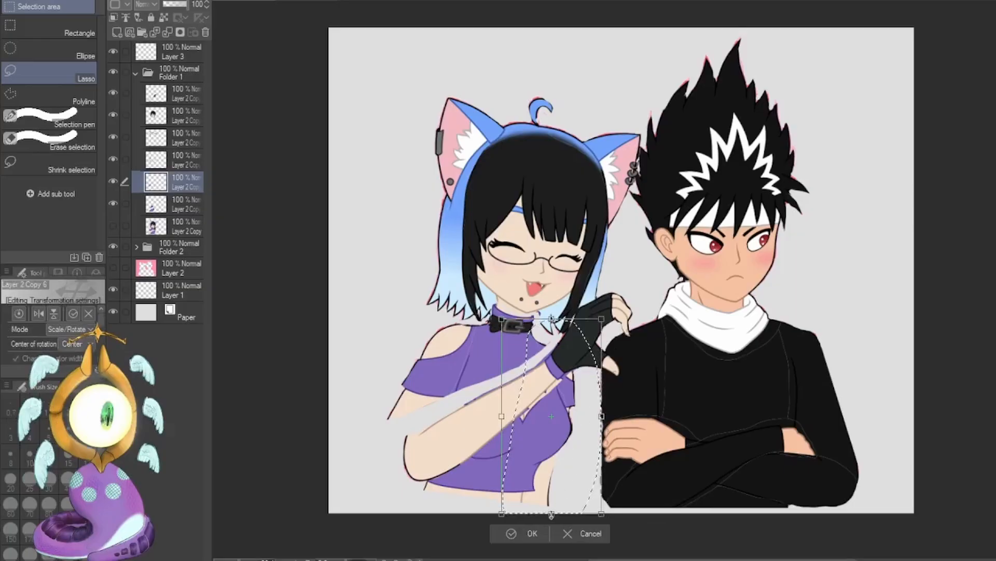
pyautogui.moveTo(553, 518); pyautogui.dragTo(593, 517)
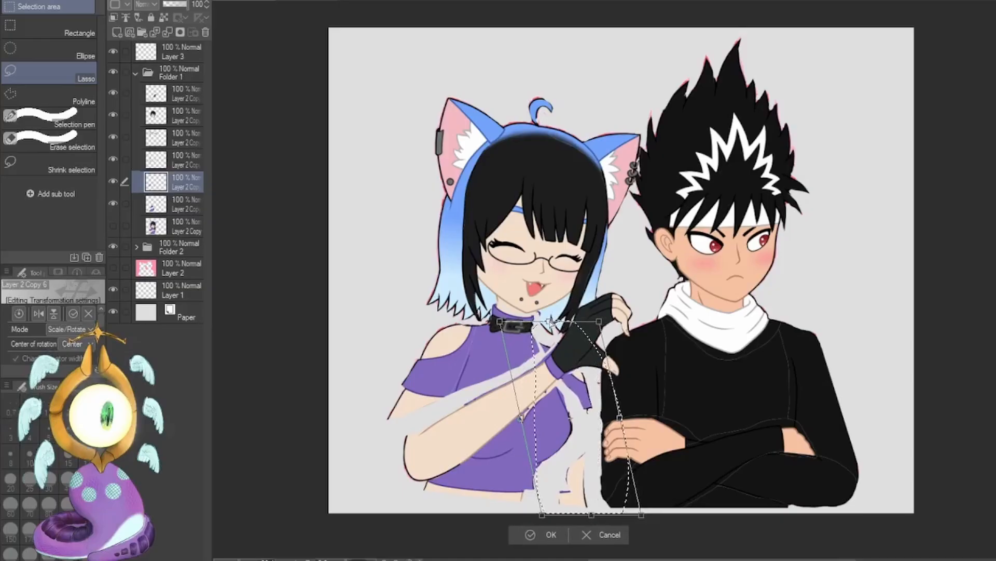
pyautogui.moveTo(552, 319); pyautogui.dragTo(549, 323)
pyautogui.moveTo(619, 418); pyautogui.dragTo(615, 416)
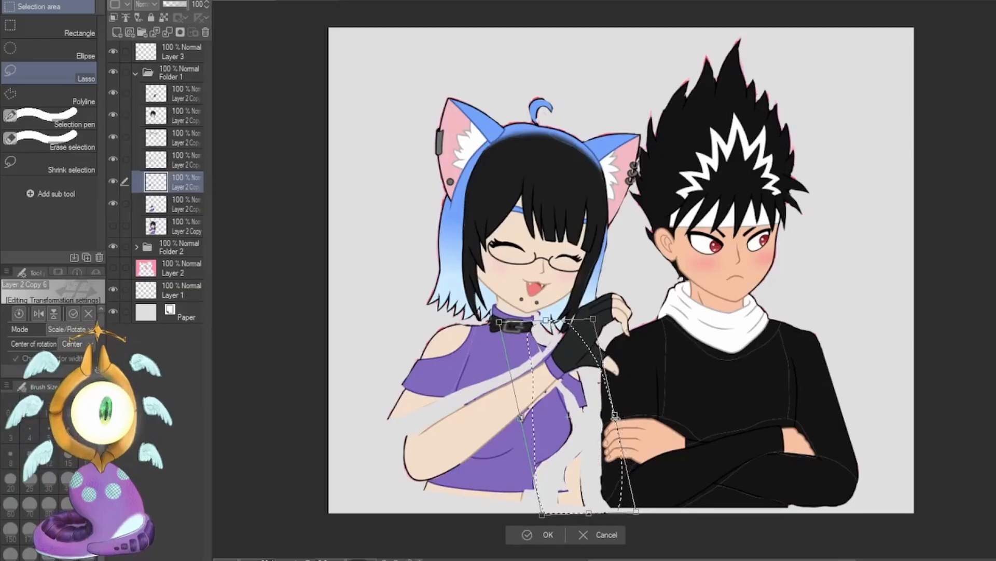
pyautogui.click(525, 533)
pyautogui.click(486, 530)
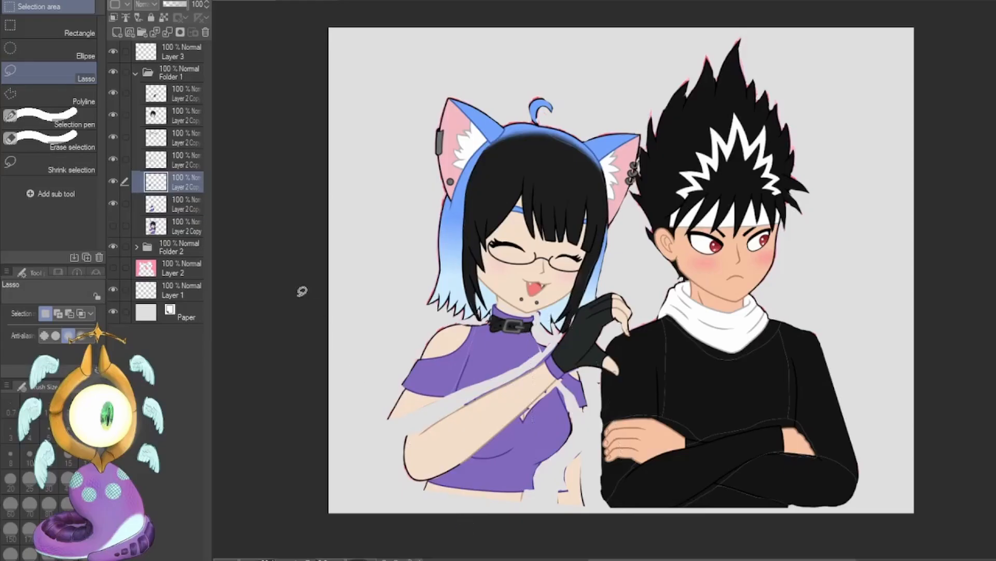
# Transform the girl's raised-arm layer, skewing, rotating and moving it so the elbow lifts and the forearm lies flatter across her chest.
pyautogui.click(161, 103)
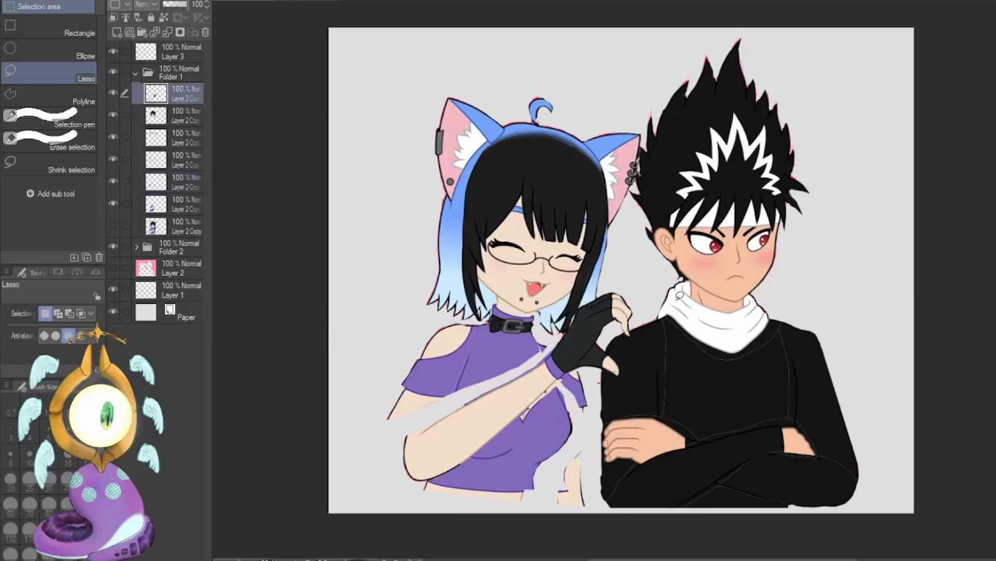
pyautogui.hotkey('ctrl', 't')
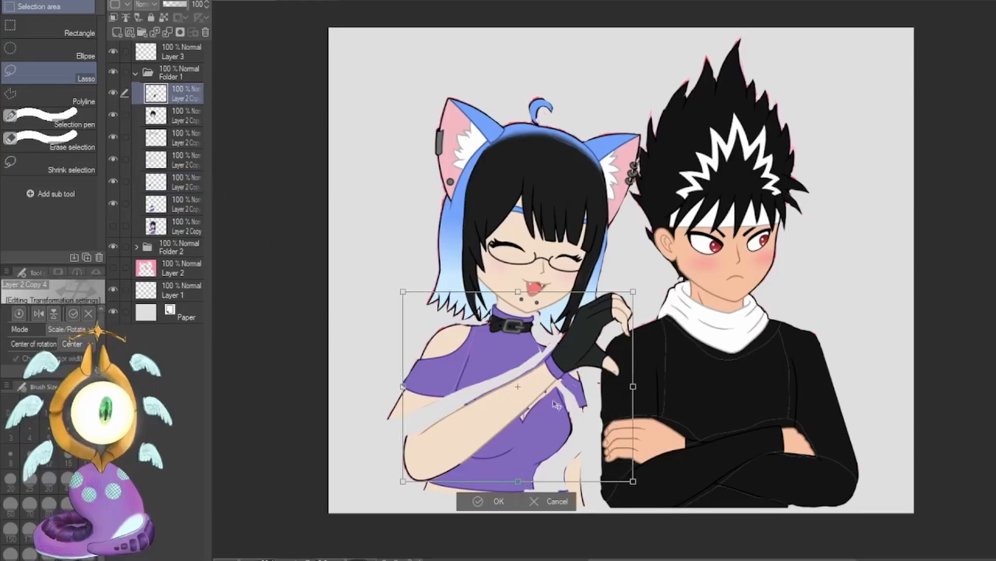
pyautogui.moveTo(633, 386); pyautogui.dragTo(612, 407)
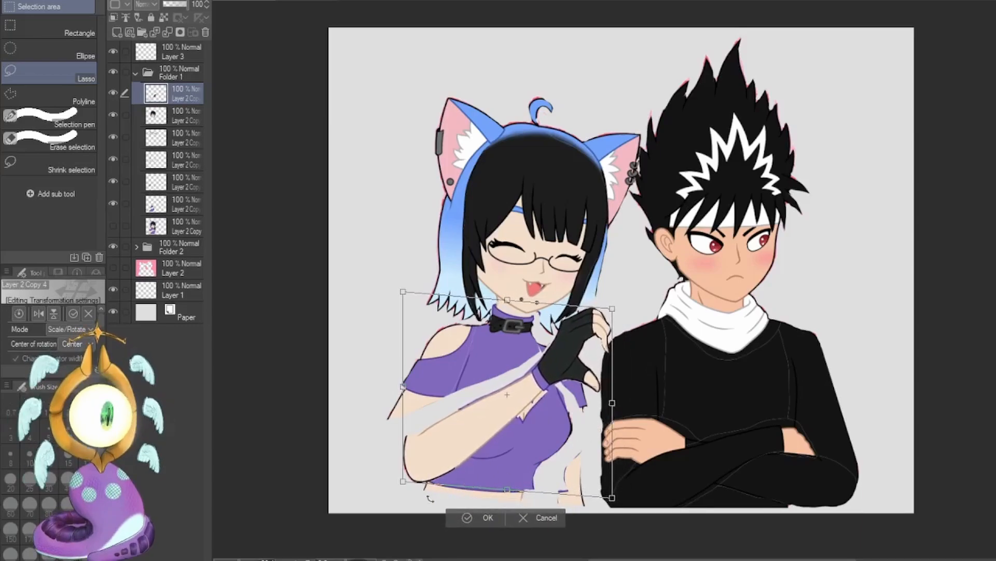
pyautogui.moveTo(399, 496); pyautogui.dragTo(389, 482)
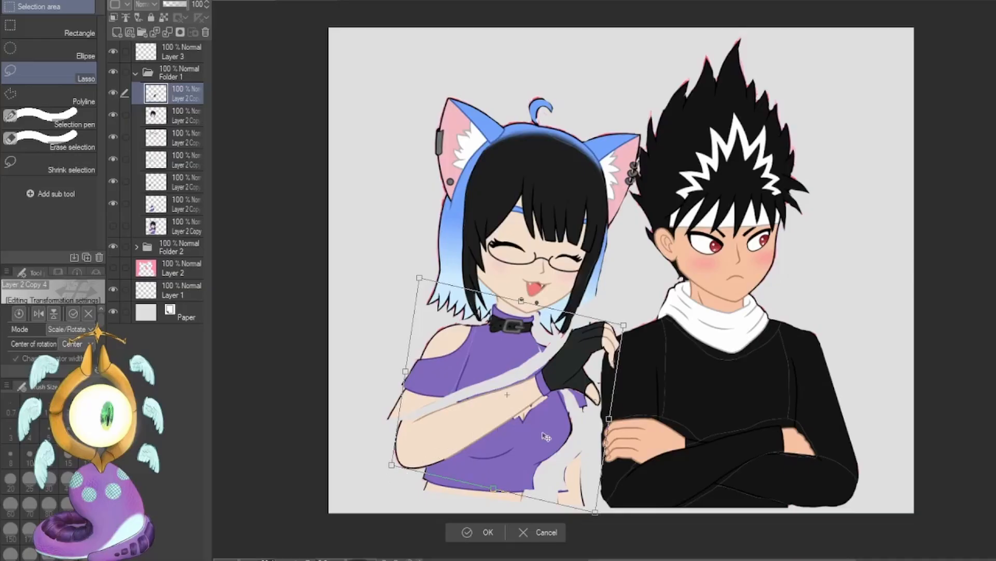
pyautogui.moveTo(546, 437); pyautogui.dragTo(537, 417)
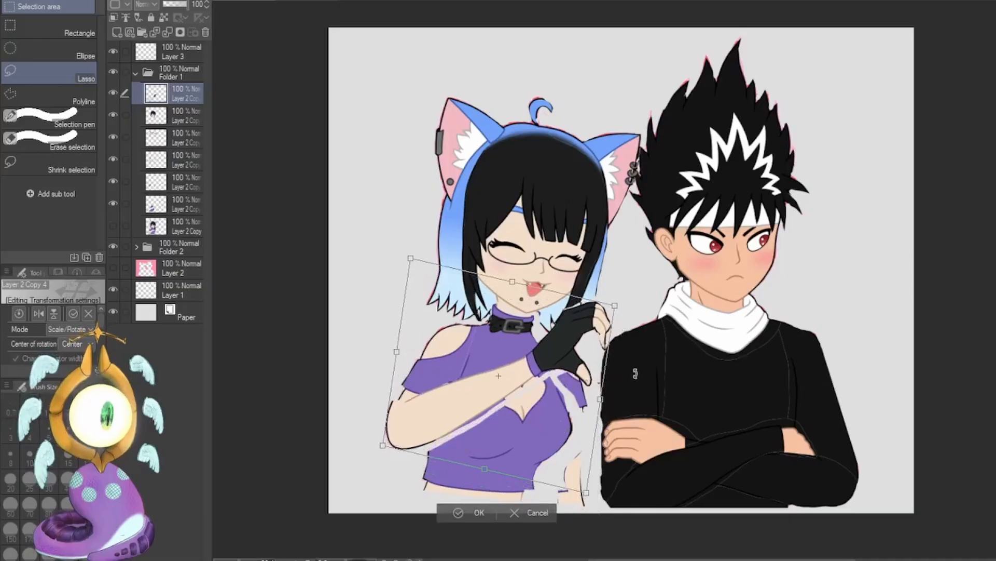
pyautogui.moveTo(636, 370); pyautogui.dragTo(640, 379)
pyautogui.moveTo(569, 409); pyautogui.dragTo(620, 406)
pyautogui.moveTo(392, 432); pyautogui.dragTo(385, 433)
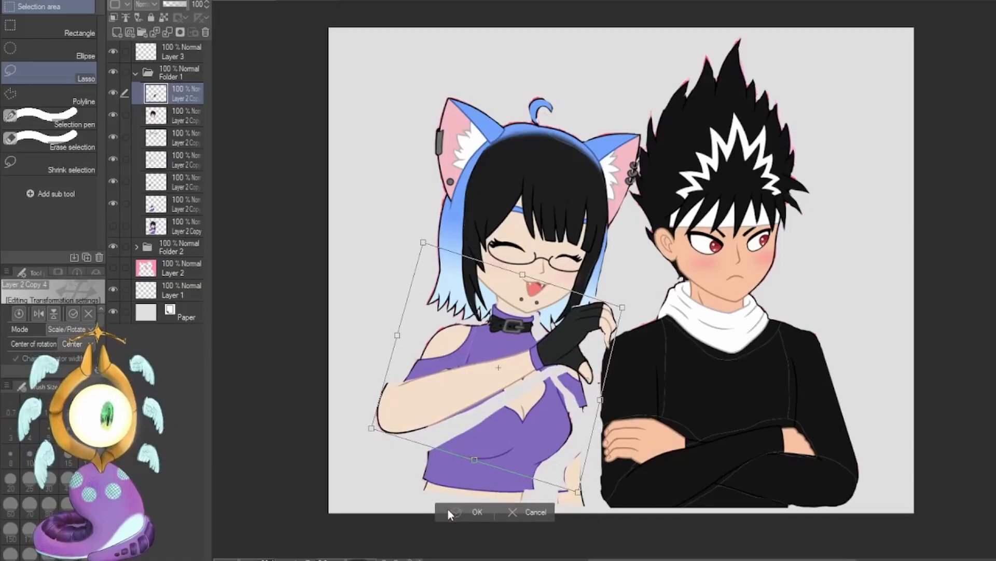
pyautogui.click(477, 512)
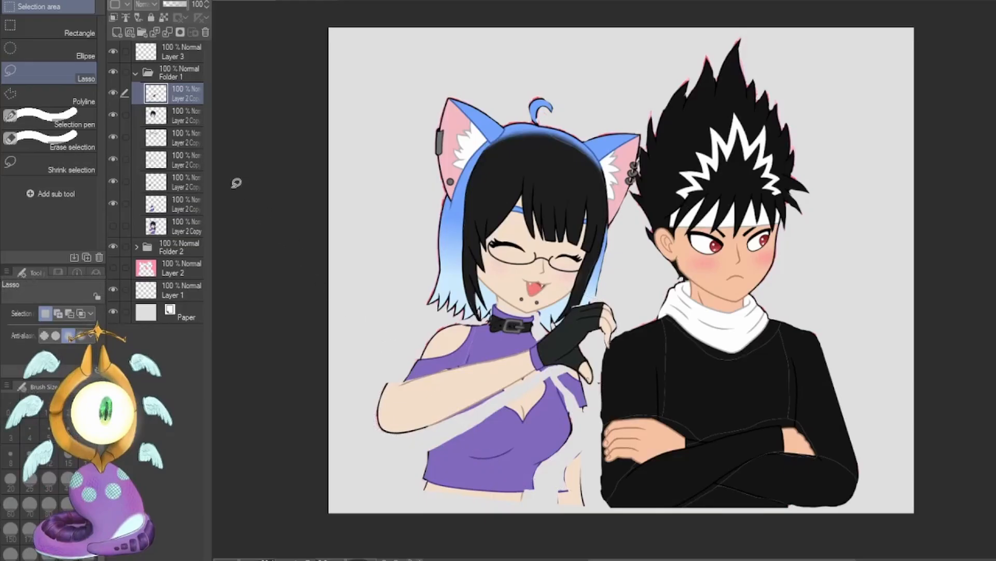
# Lasso the girl's outer shoulder and sleeve on their layer, and squash and raise them to meet the lifted elbow.
pyautogui.click(114, 179)
pyautogui.click(114, 179)
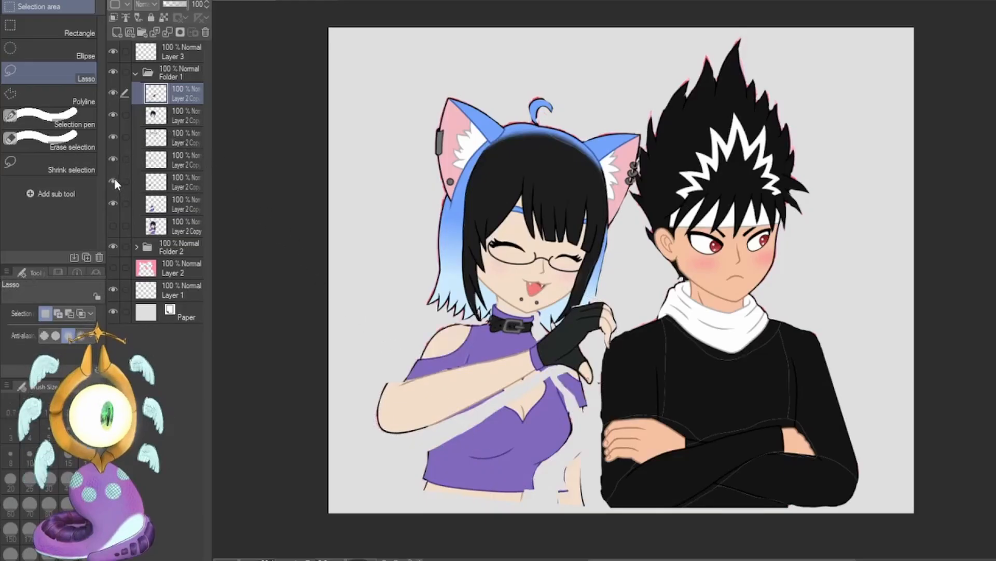
pyautogui.click(179, 183)
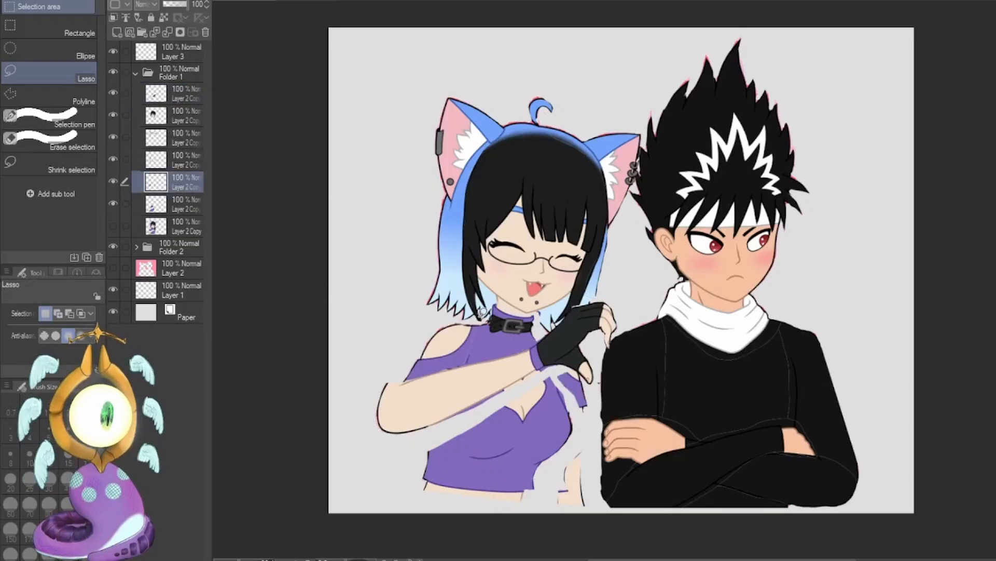
pyautogui.moveTo(473, 393)
pyautogui.mouseDown()
pyautogui.moveTo(404, 317)
pyautogui.moveTo(422, 303)
pyautogui.mouseUp()
pyautogui.click(467, 483)
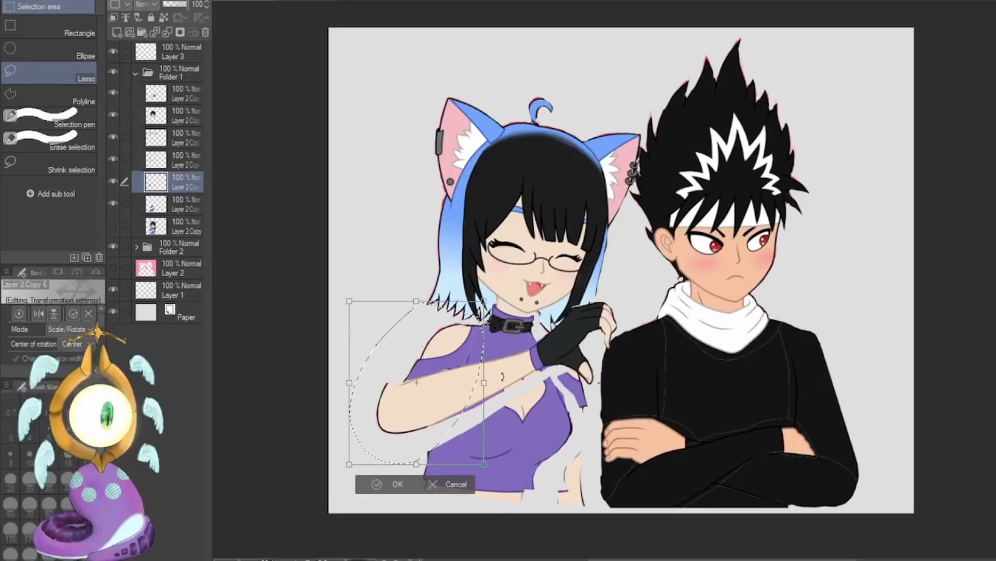
pyautogui.moveTo(416, 464); pyautogui.dragTo(412, 421)
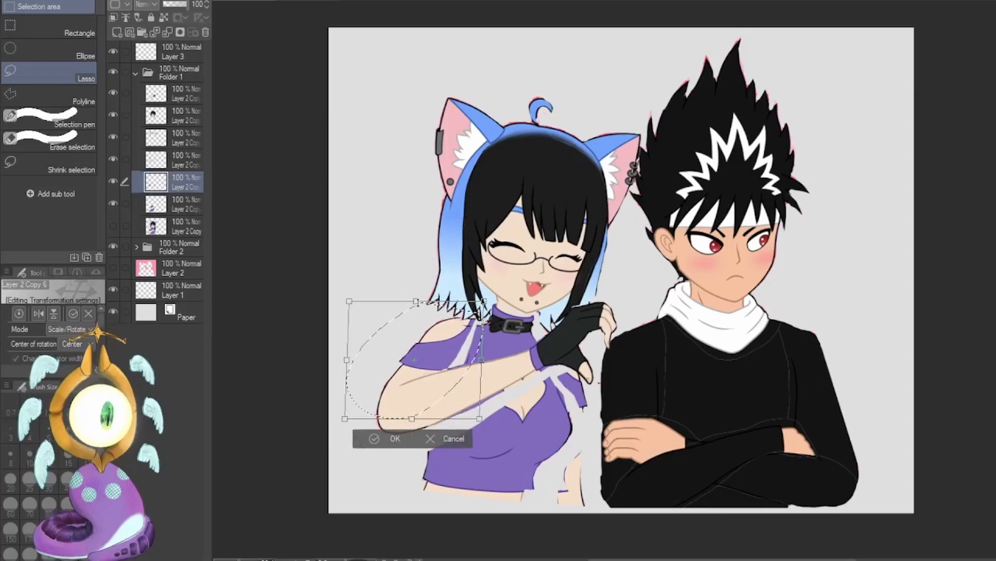
pyautogui.moveTo(415, 301); pyautogui.dragTo(413, 290)
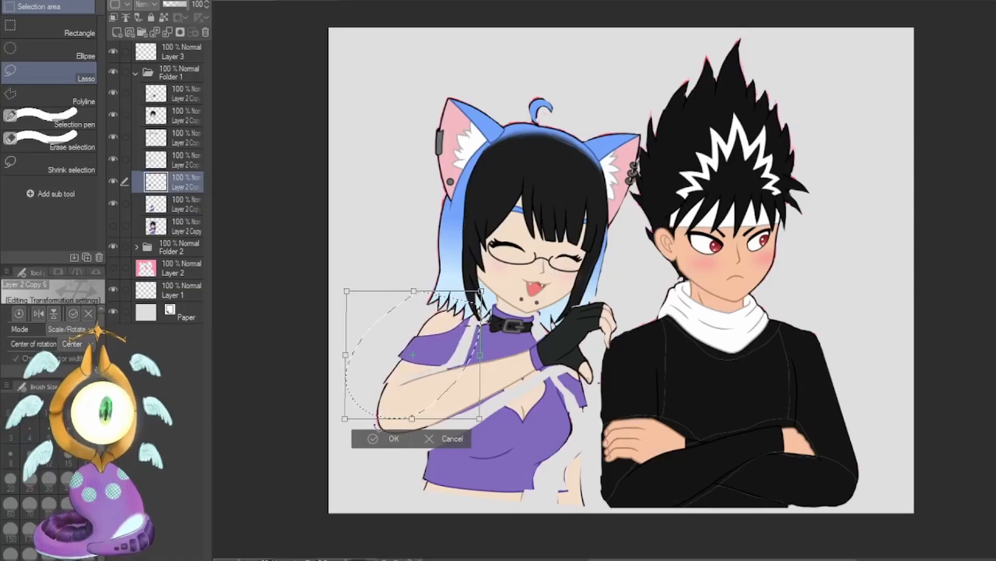
pyautogui.click(373, 440)
pyautogui.click(303, 439)
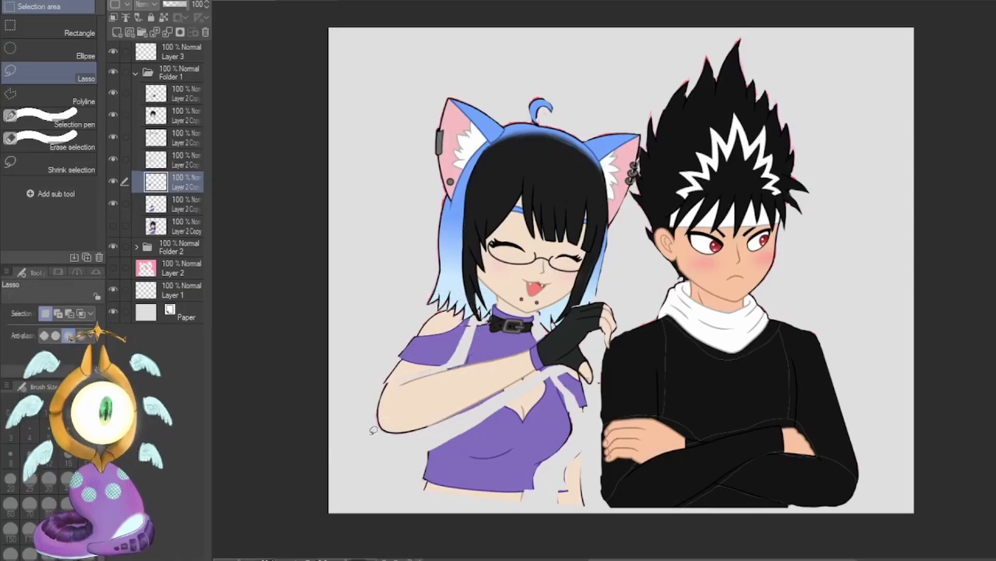
# Sketch a dark G-pen guide line sloping across the girl's shoulders on Layer 3, and undo it.
pyautogui.click(189, 58)
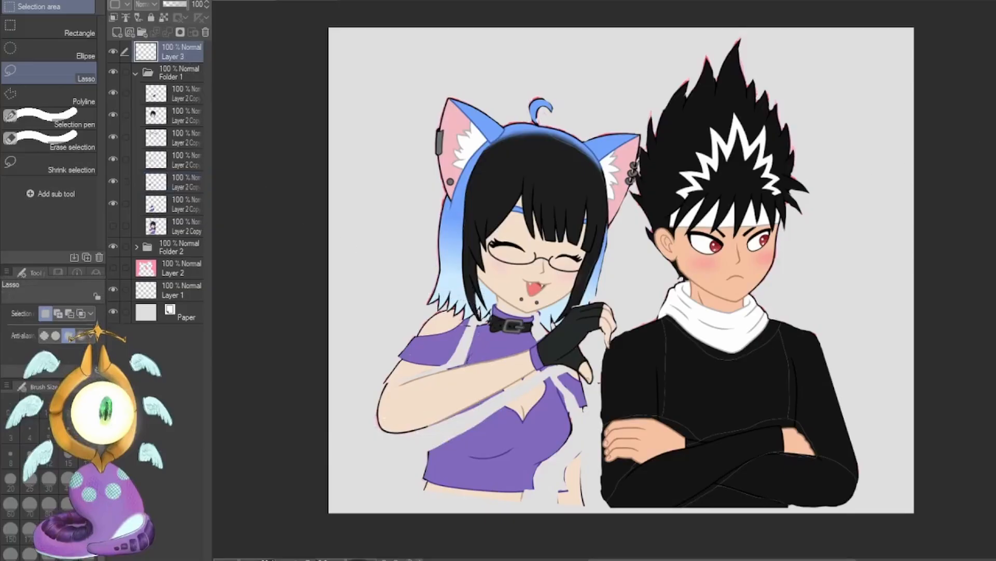
pyautogui.press('i')
pyautogui.moveTo(408, 289); pyautogui.dragTo(502, 321)
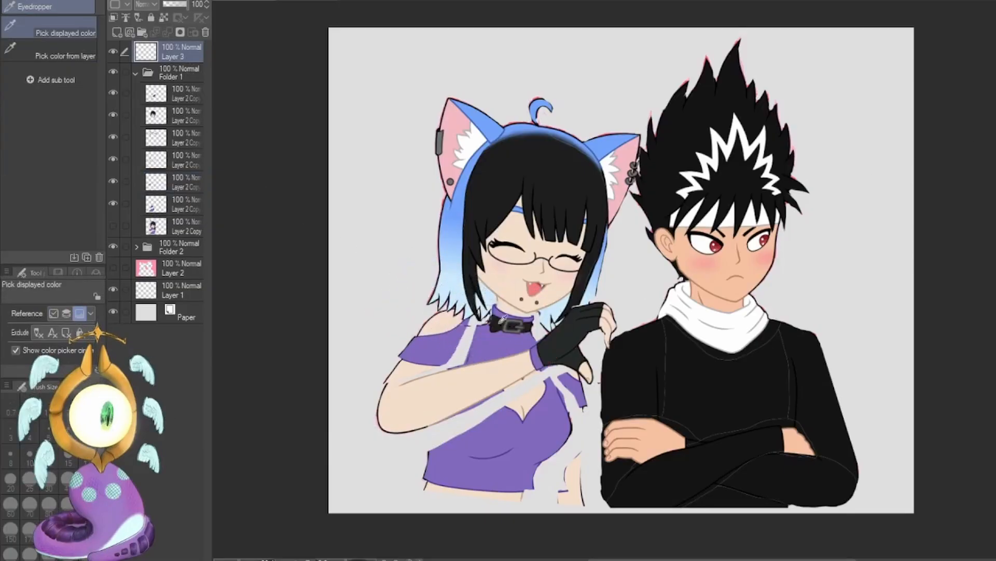
pyautogui.press('p')
pyautogui.moveTo(418, 289); pyautogui.dragTo(556, 339)
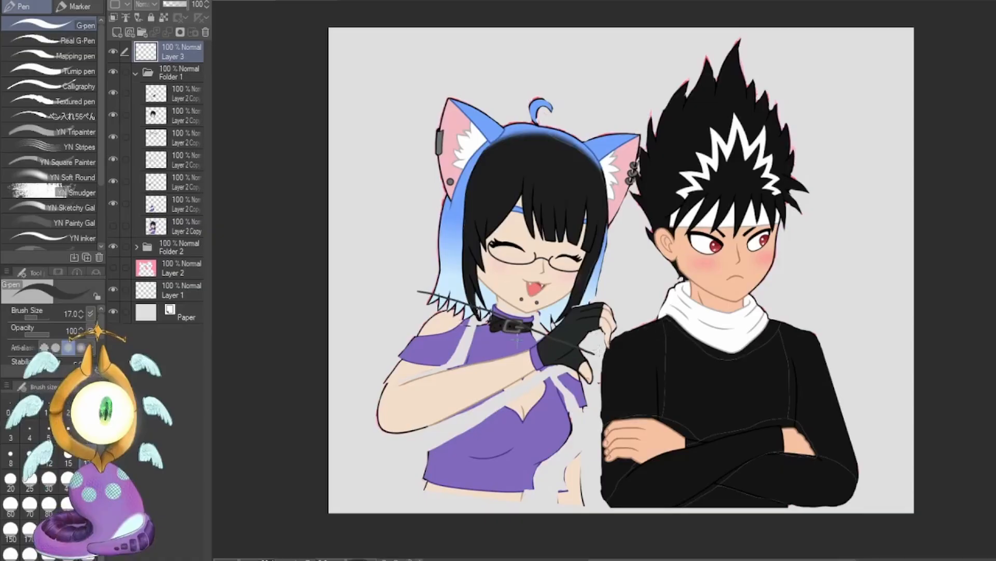
pyautogui.hotkey('ctrl', 'z')
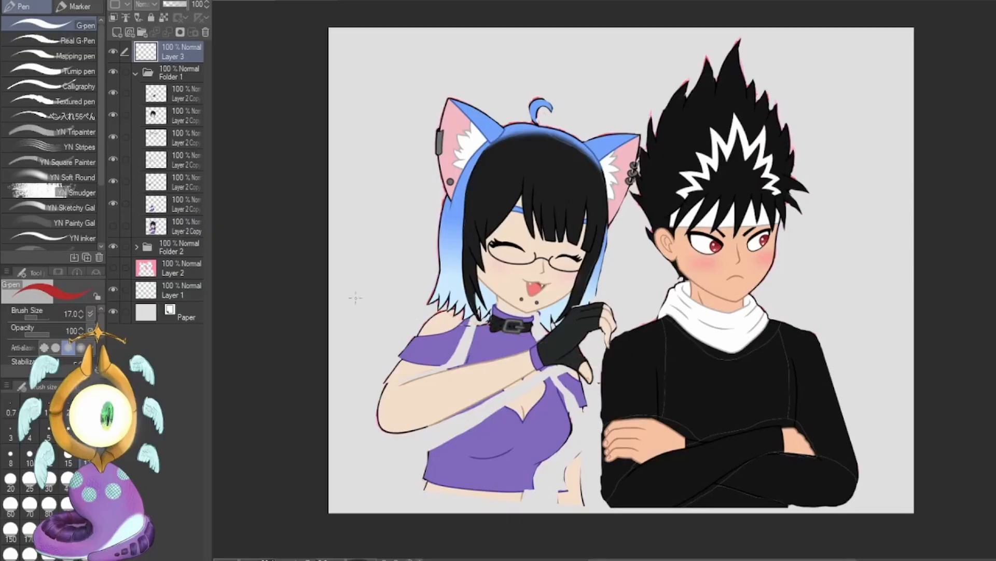
# Lasso the girl's lower torso below the arm, and transform it to tilt the waist and shorten it upward.
pyautogui.click(191, 210)
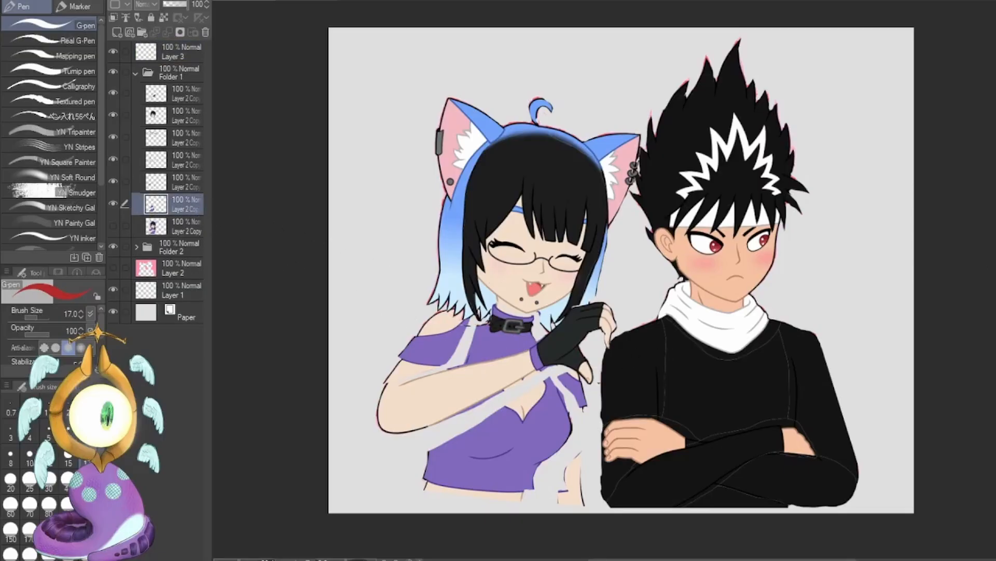
pyautogui.press('m')
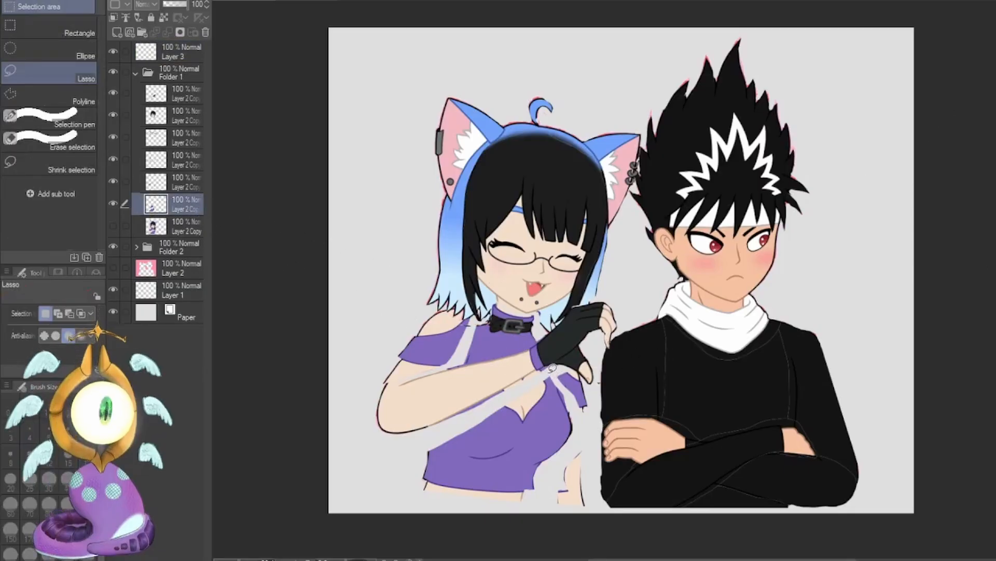
pyautogui.moveTo(550, 369)
pyautogui.mouseDown()
pyautogui.moveTo(412, 444)
pyautogui.moveTo(488, 523)
pyautogui.moveTo(545, 503)
pyautogui.moveTo(556, 465)
pyautogui.moveTo(581, 432)
pyautogui.moveTo(571, 376)
pyautogui.mouseUp()
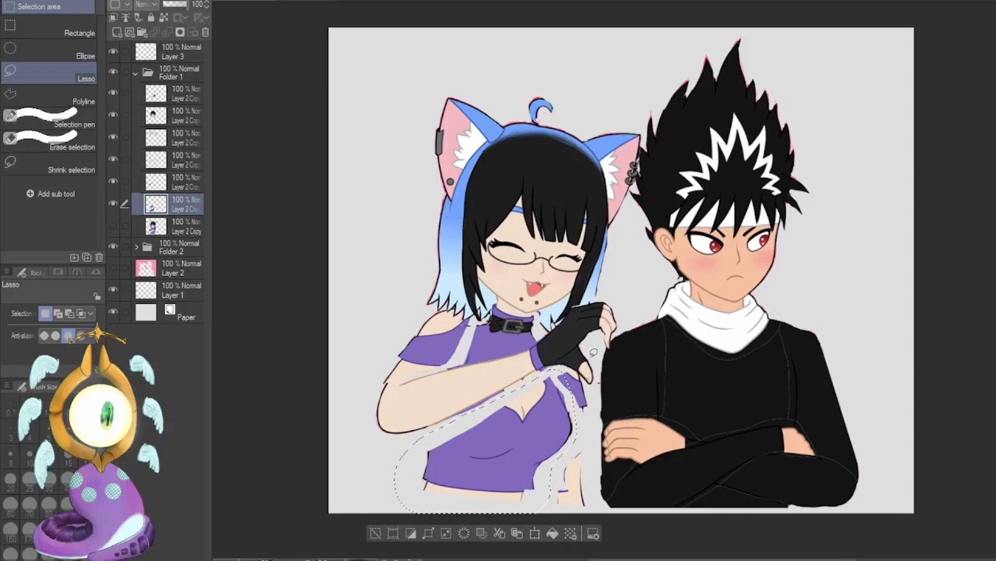
pyautogui.hotkey('ctrl', 't')
pyautogui.moveTo(485, 511); pyautogui.dragTo(457, 499)
pyautogui.moveTo(548, 499); pyautogui.dragTo(529, 447)
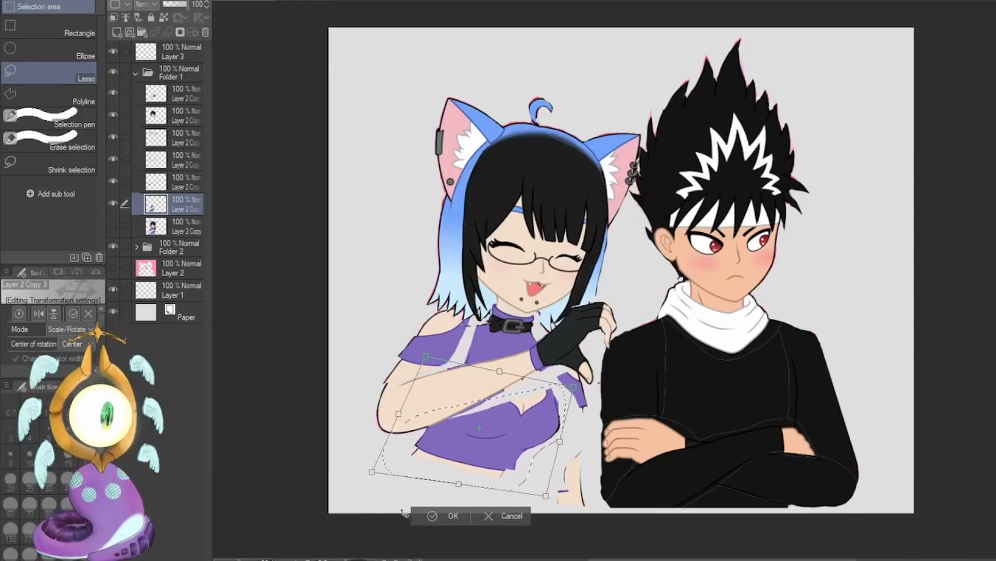
pyautogui.click(450, 516)
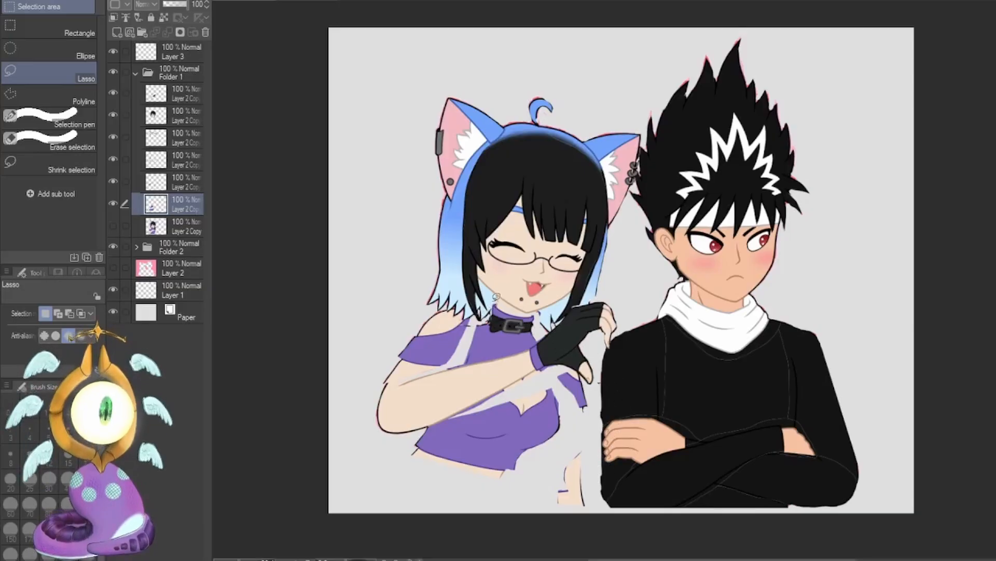
# Lasso the girl's neck and upper chest on the torso layer, skew them so the shoulder line slopes toward the boy, and deselect.
pyautogui.moveTo(488, 301)
pyautogui.mouseDown()
pyautogui.moveTo(447, 377)
pyautogui.moveTo(506, 376)
pyautogui.moveTo(543, 312)
pyautogui.moveTo(535, 307)
pyautogui.mouseUp()
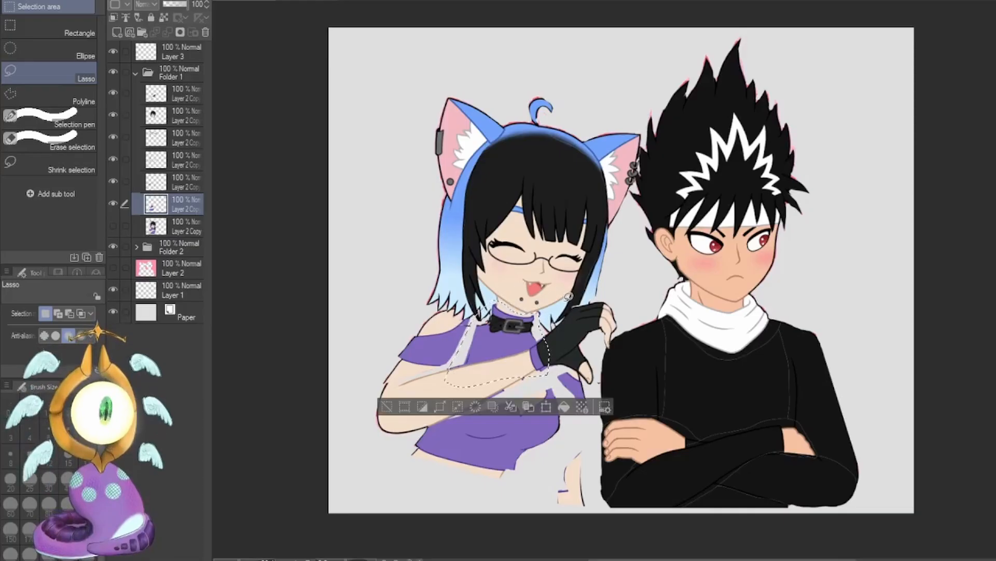
pyautogui.hotkey('ctrl', 't')
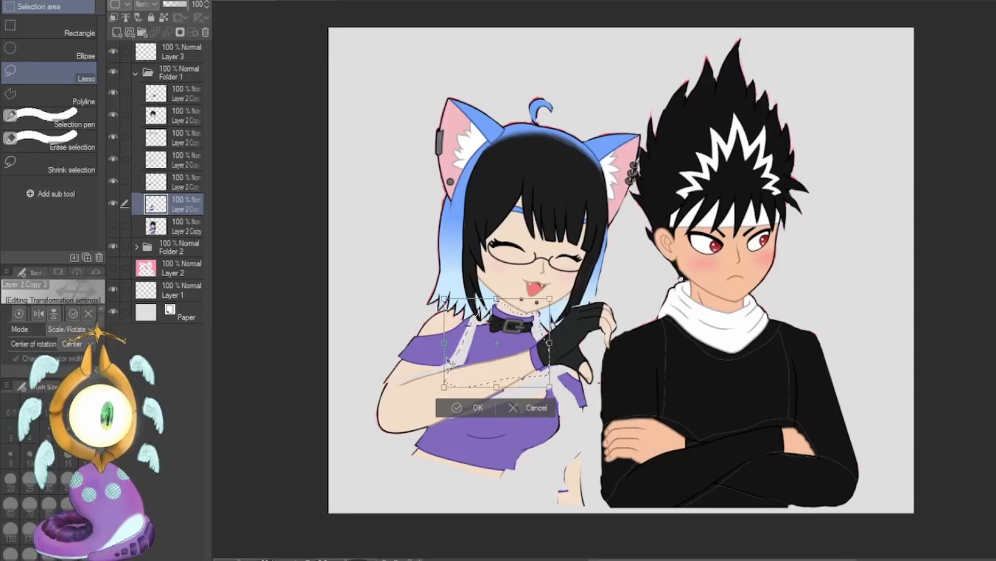
pyautogui.moveTo(445, 342); pyautogui.dragTo(447, 331)
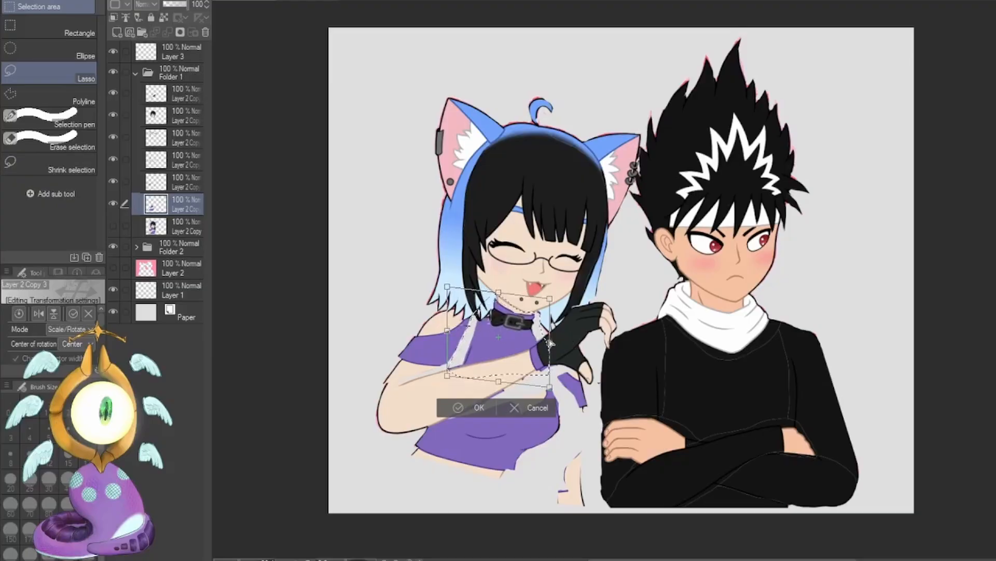
pyautogui.moveTo(548, 351); pyautogui.dragTo(547, 349)
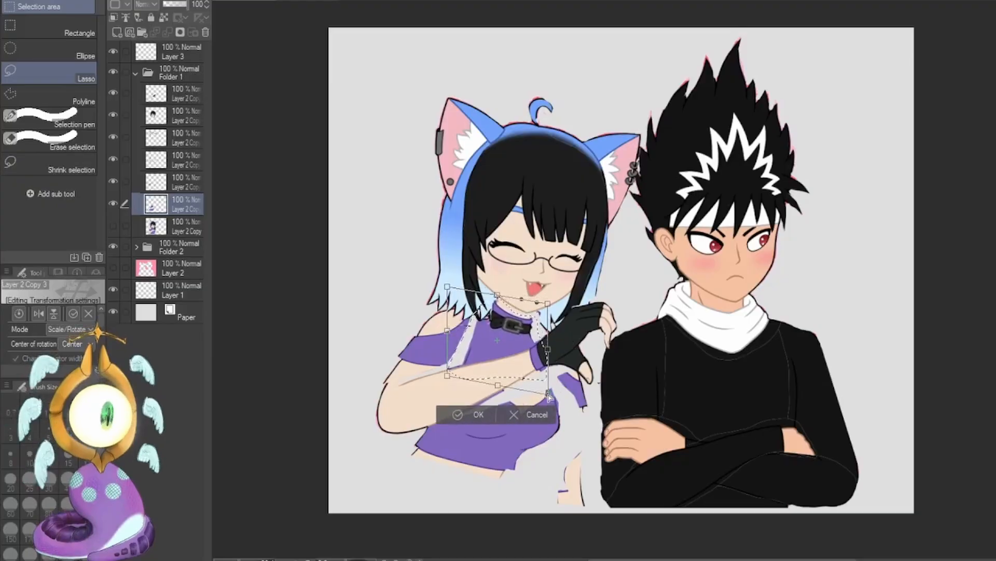
pyautogui.click(457, 413)
pyautogui.hotkey('ctrl', 'd')
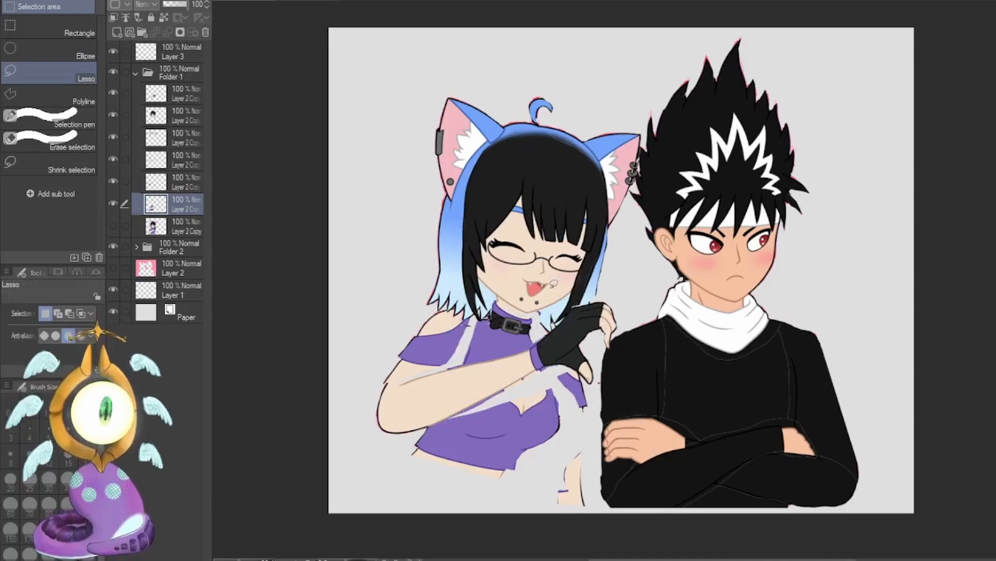
pyautogui.click(184, 98)
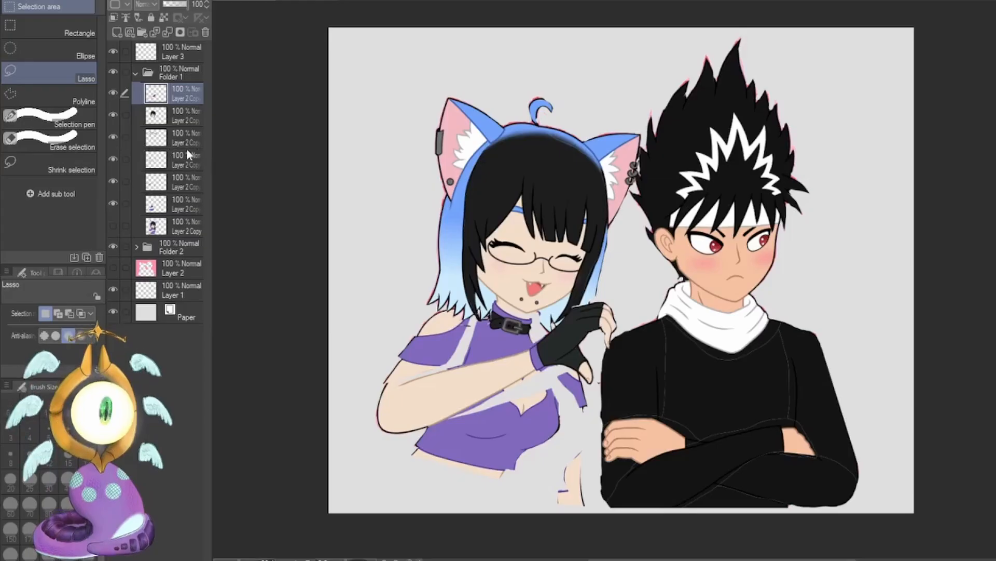
pyautogui.hotkey('ctrl', 't')
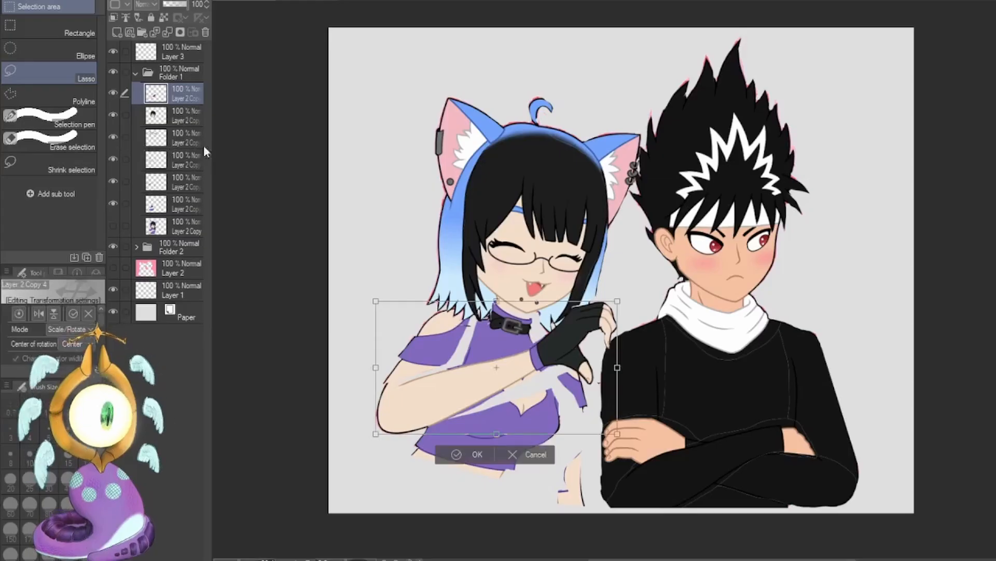
pyautogui.press('Return')
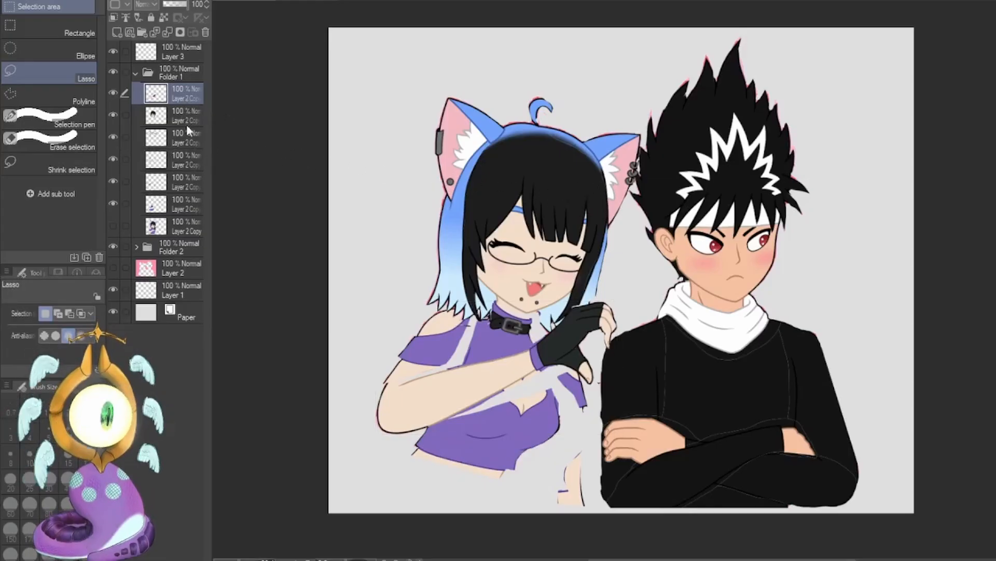
pyautogui.keyDown('shift'); pyautogui.click(187, 139); pyautogui.keyUp('shift')
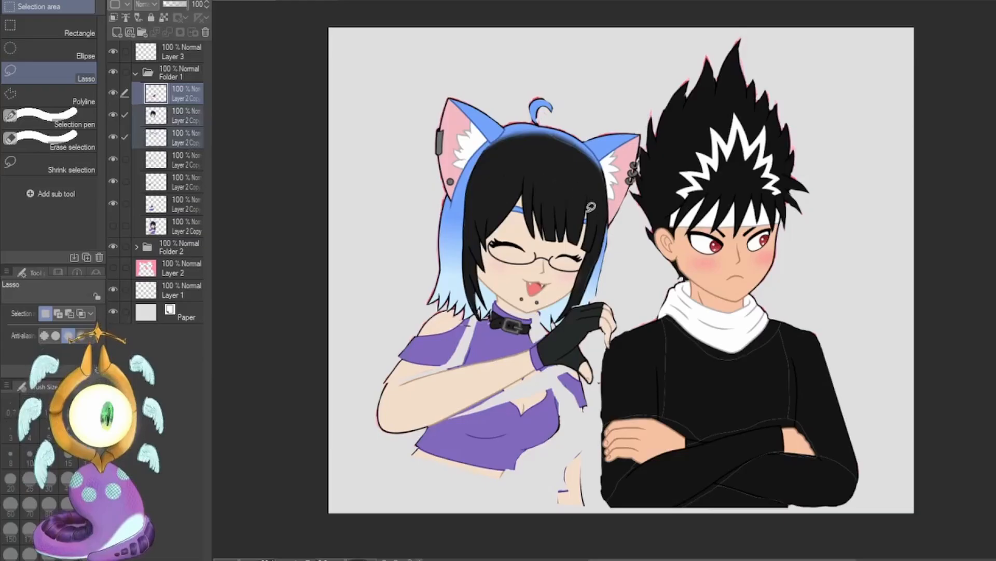
pyautogui.hotkey('ctrl', 't')
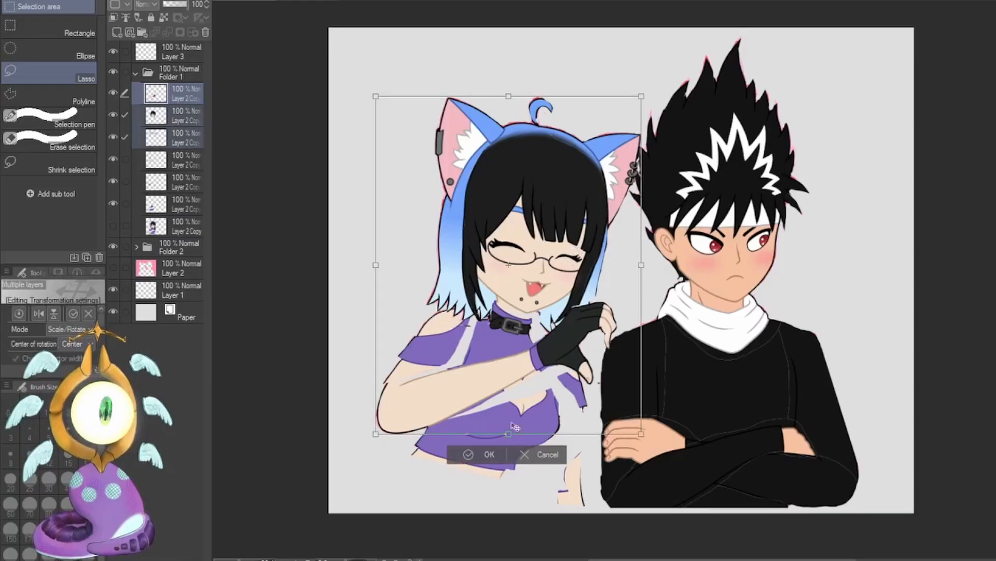
pyautogui.click(528, 451)
pyautogui.click(113, 136)
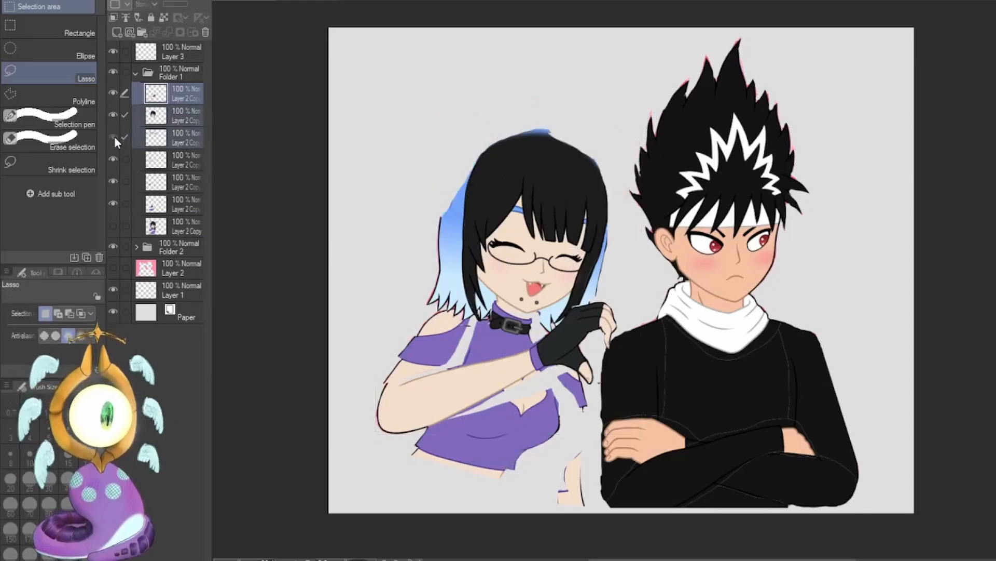
pyautogui.click(113, 136)
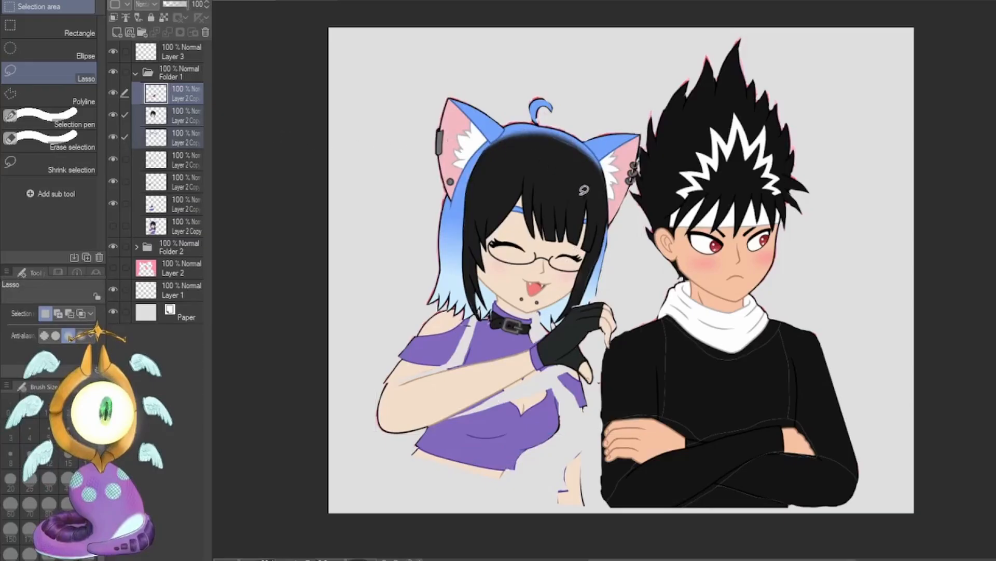
pyautogui.hotkey('ctrl', 't')
pyautogui.moveTo(634, 225); pyautogui.dragTo(663, 287)
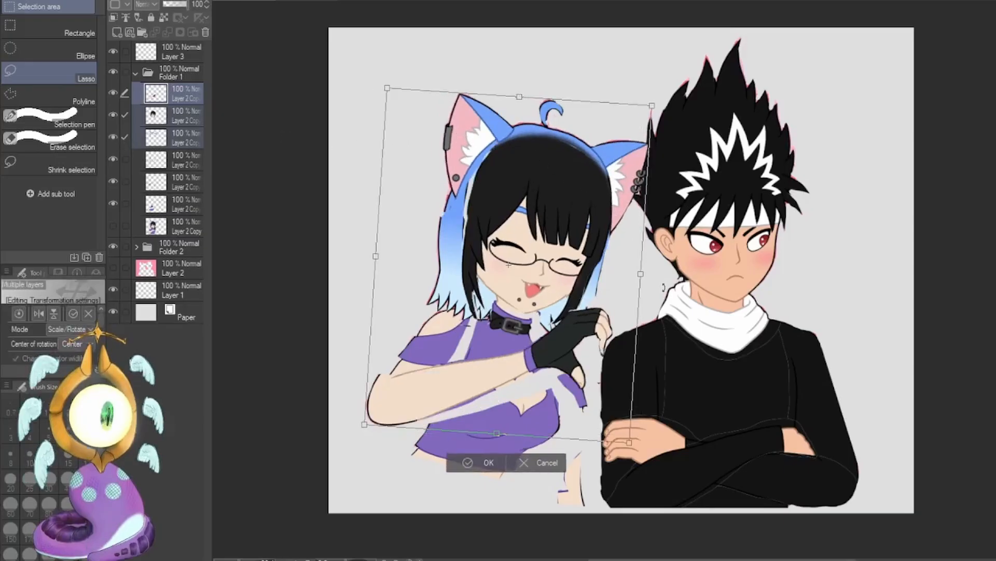
pyautogui.click(542, 462)
# Transform the girl's face, cat-ear and back-hair layers together, skewing, tilting and shifting the head toward the boy.
pyautogui.click(177, 118)
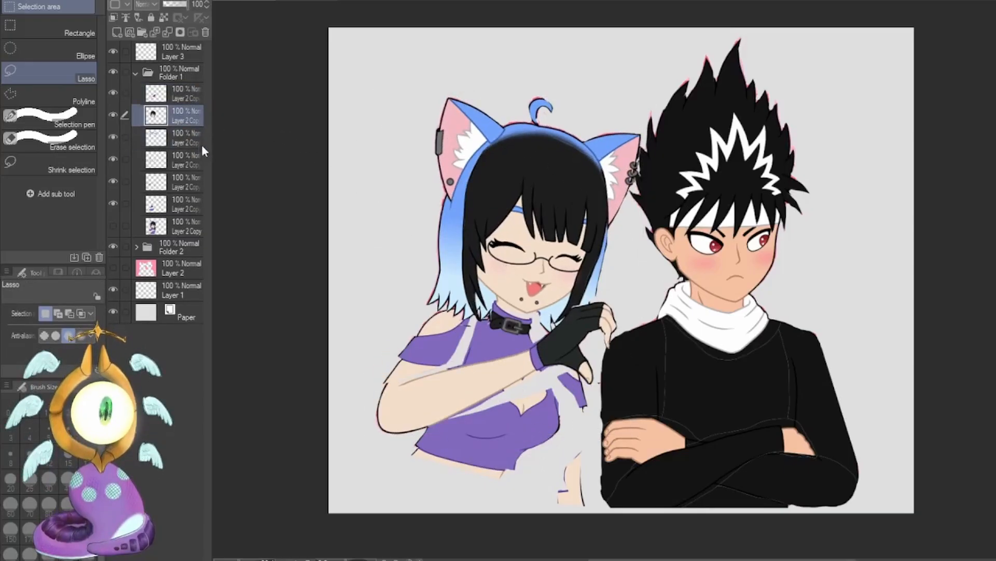
pyautogui.hotkey('ctrl', 't')
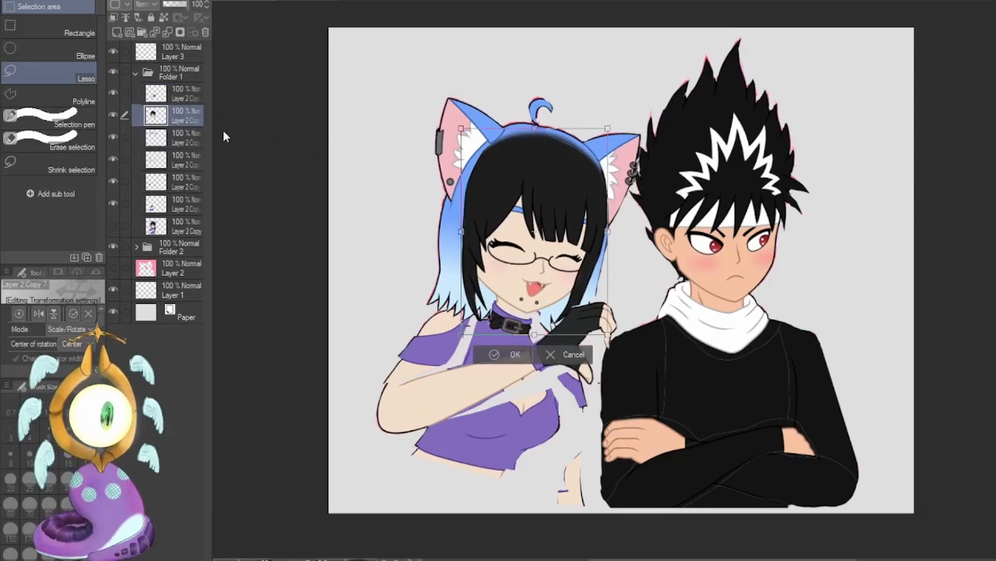
pyautogui.keyDown('ctrl'); pyautogui.click(183, 135); pyautogui.keyUp('ctrl')
pyautogui.moveTo(649, 233); pyautogui.dragTo(636, 265)
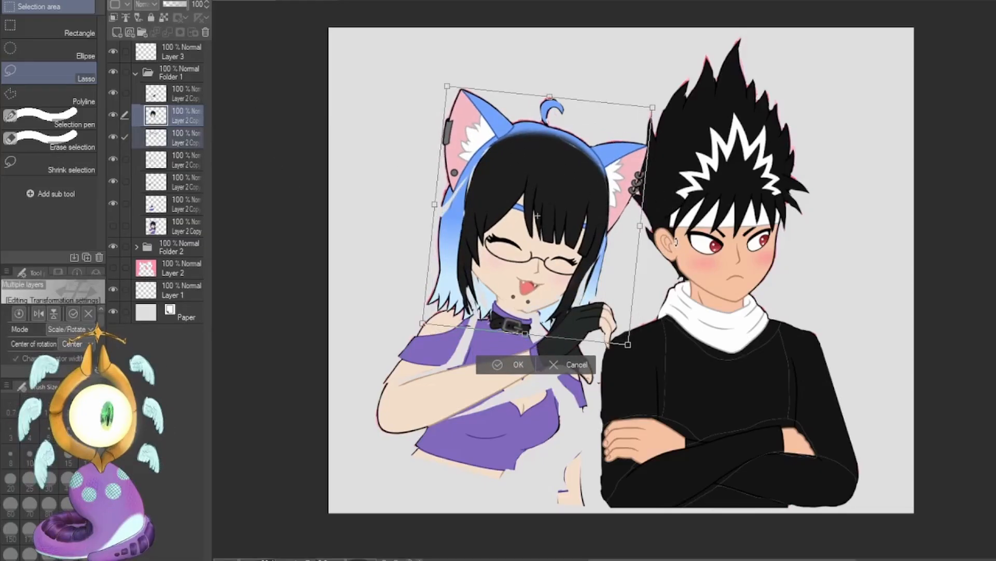
pyautogui.keyDown('ctrl'); pyautogui.click(183, 159); pyautogui.keyUp('ctrl')
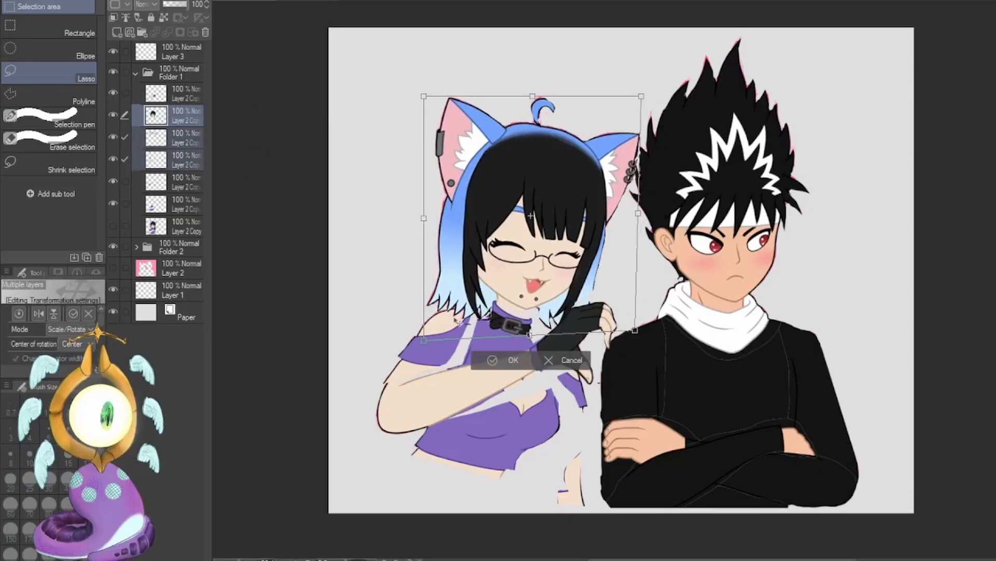
pyautogui.moveTo(423, 339); pyautogui.dragTo(429, 321)
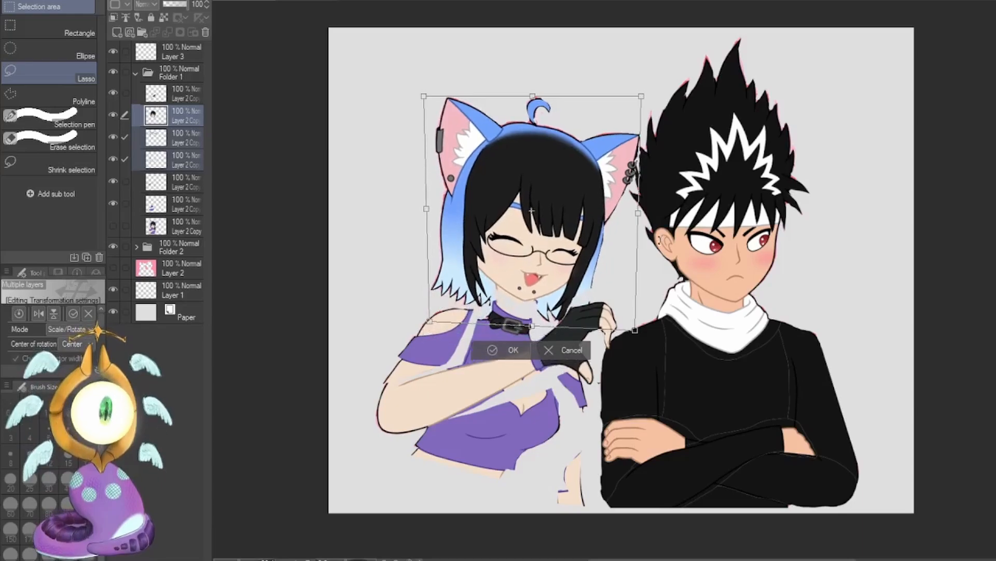
pyautogui.moveTo(661, 242); pyautogui.dragTo(661, 247)
pyautogui.moveTo(589, 257); pyautogui.dragTo(596, 261)
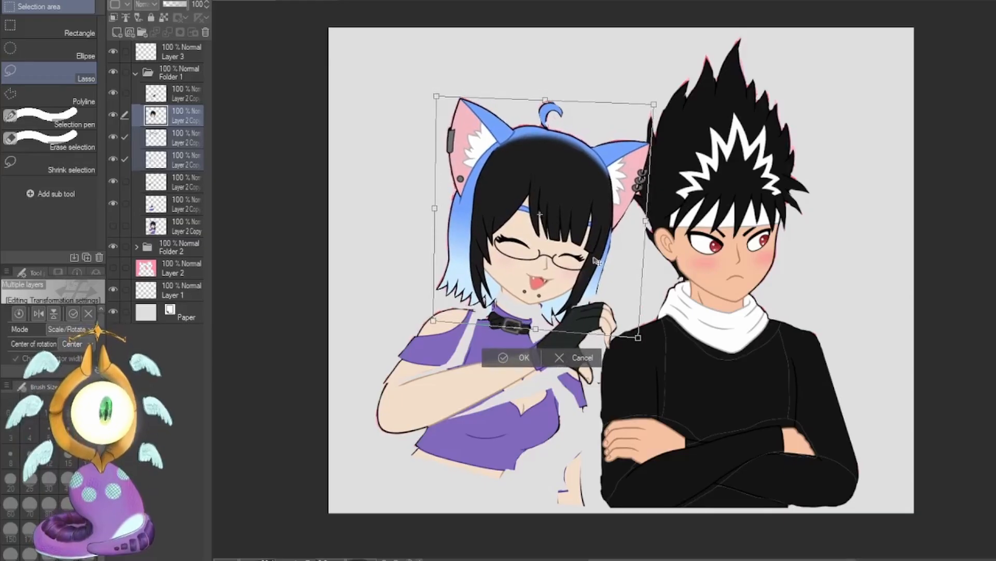
pyautogui.click(500, 364)
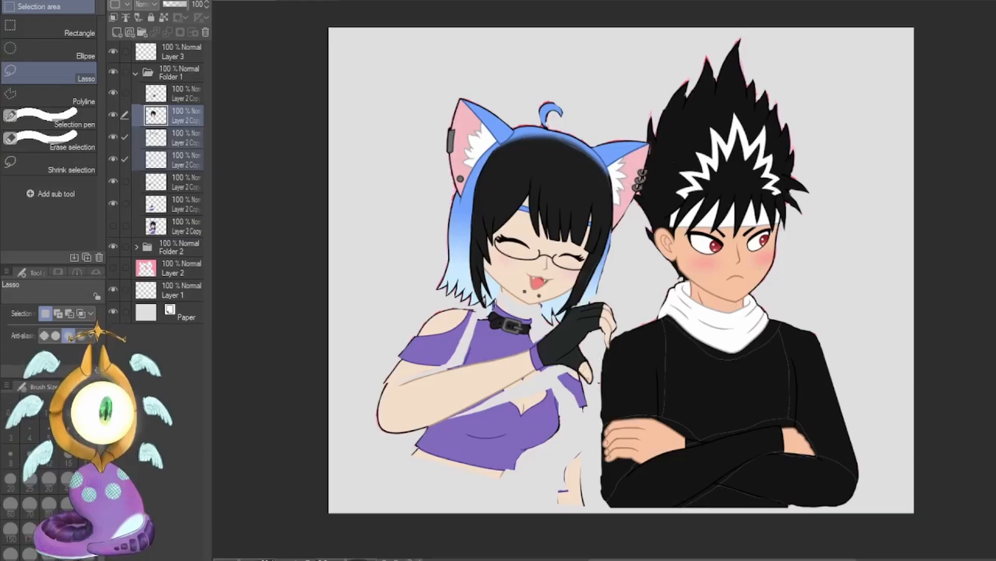
# Switch to the G-pen, and show and hide the original figure layer to compare it with the re-posed girl.
pyautogui.press('p')
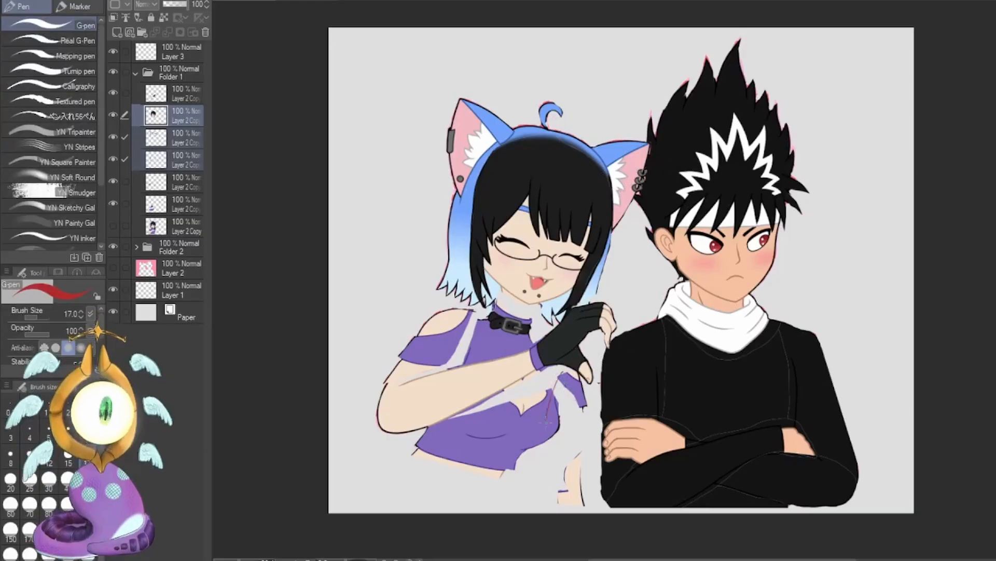
pyautogui.click(113, 226)
pyautogui.click(113, 226)
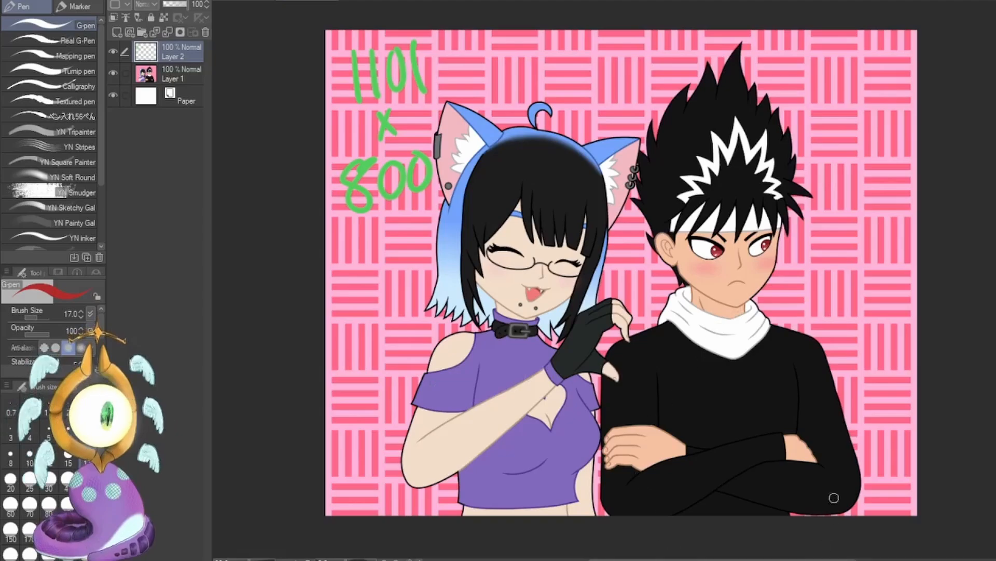
# Undo the green handwritten "1101 x 800" note on Layer 2 of the original artwork.
pyautogui.hotkey('ctrl', 'z')
pyautogui.hotkey('ctrl', 'z')
pyautogui.hotkey('ctrl', 'z')
pyautogui.hotkey('ctrl', 'z')
pyautogui.hotkey('ctrl', 'z')
pyautogui.hotkey('ctrl', 'z')
pyautogui.hotkey('ctrl', 'z')
pyautogui.hotkey('ctrl', 'z')
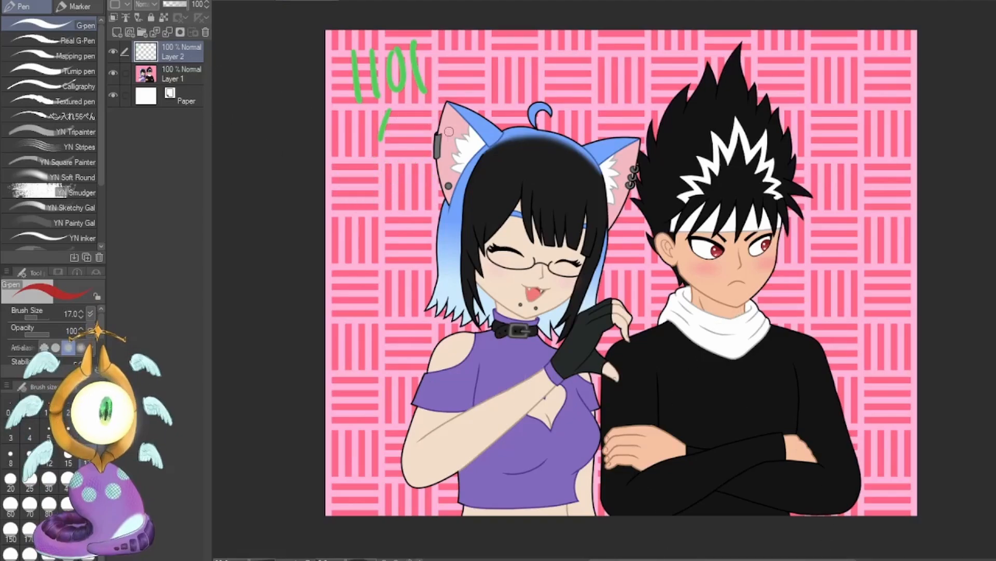
pyautogui.hotkey('ctrl', 'z')
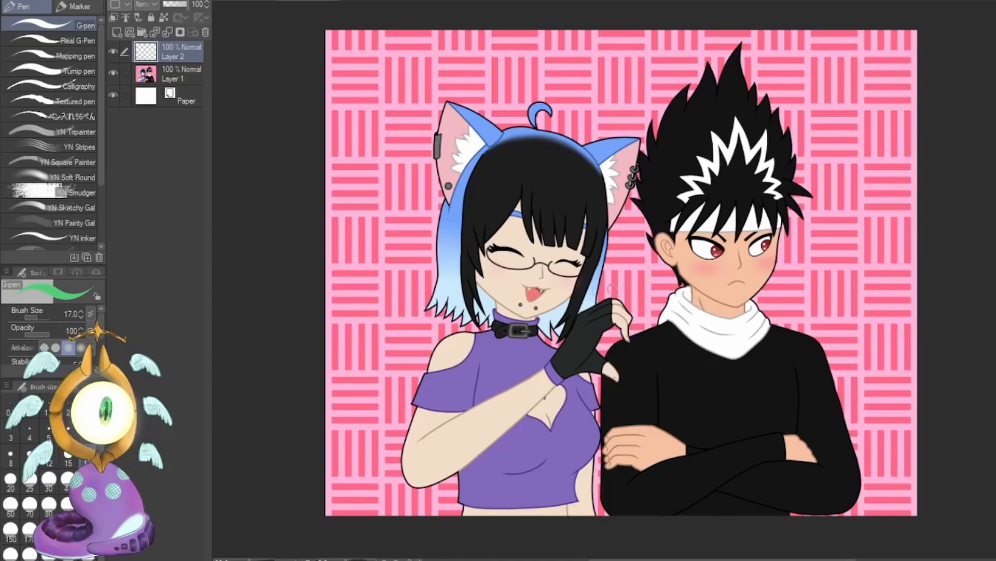
# Set the G-pen brush size to 6, sketch a green arrow toward the girl's gloved hand, and undo it.
pyautogui.click(52, 459)
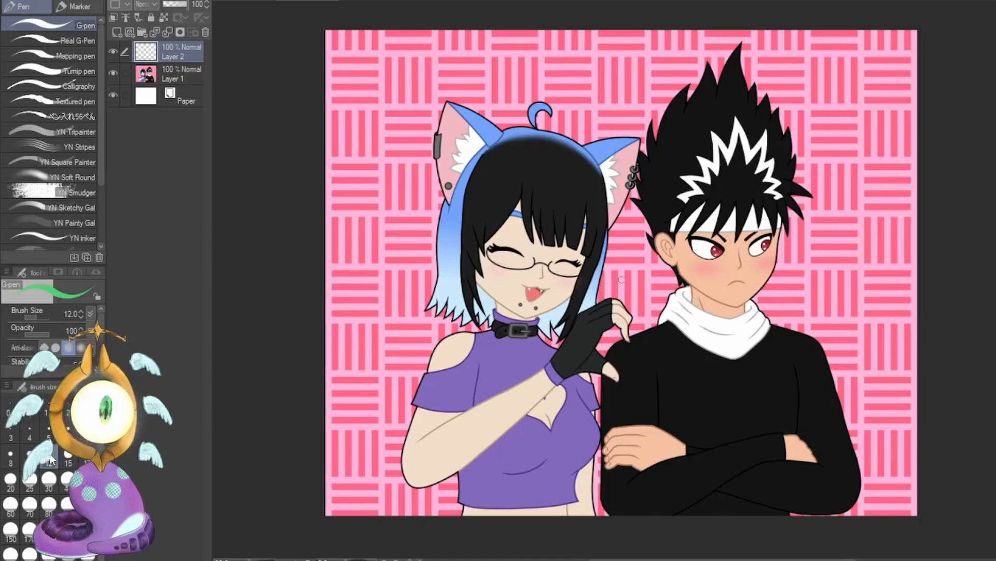
pyautogui.click(76, 433)
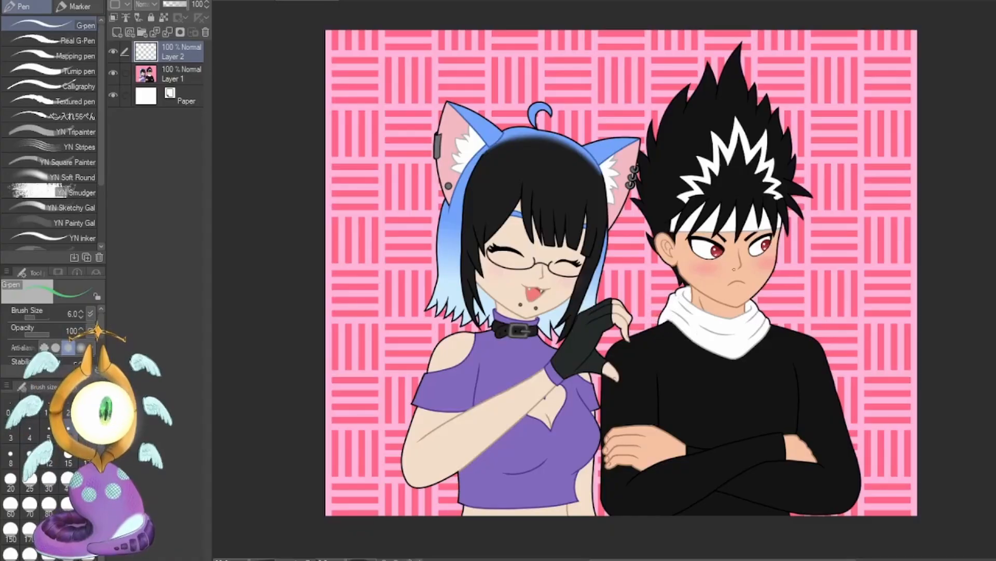
pyautogui.moveTo(578, 300); pyautogui.dragTo(580, 311)
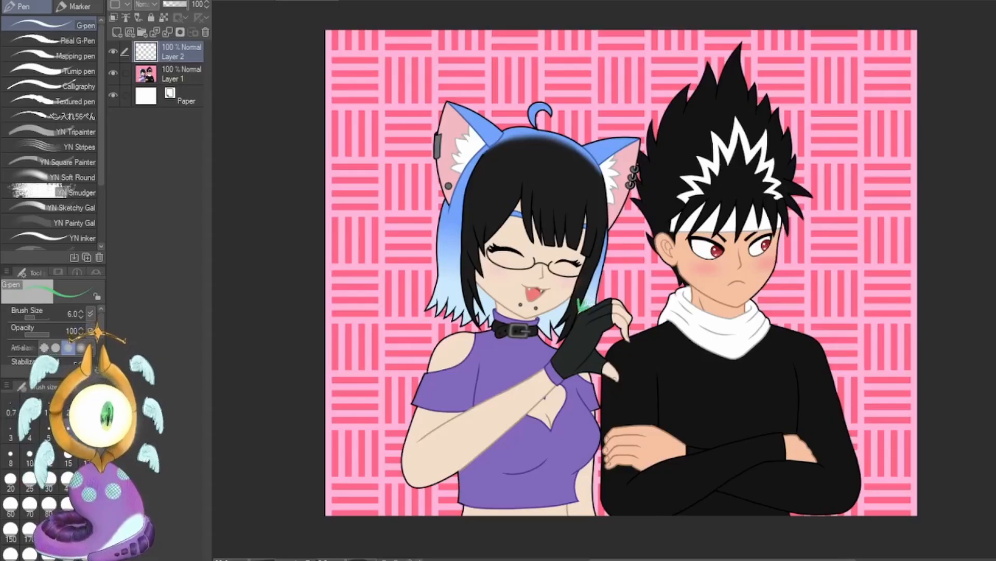
pyautogui.moveTo(608, 272); pyautogui.dragTo(579, 312)
pyautogui.hotkey('ctrl', 'z')
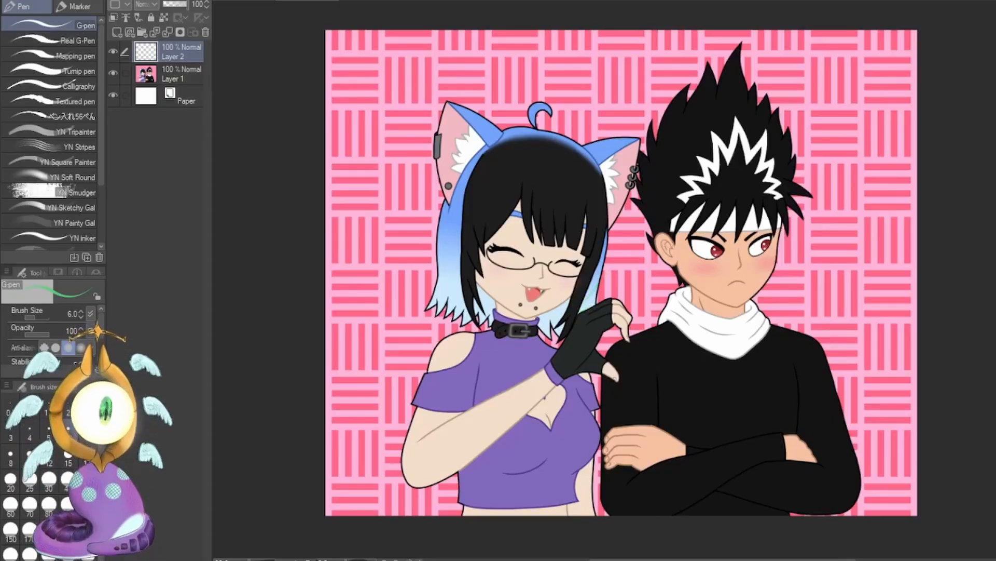
# Draw a light-blue arrow pointing at the spot where the girl's hair meets her glove, and undo the extra stroke beside it.
pyautogui.press('x')
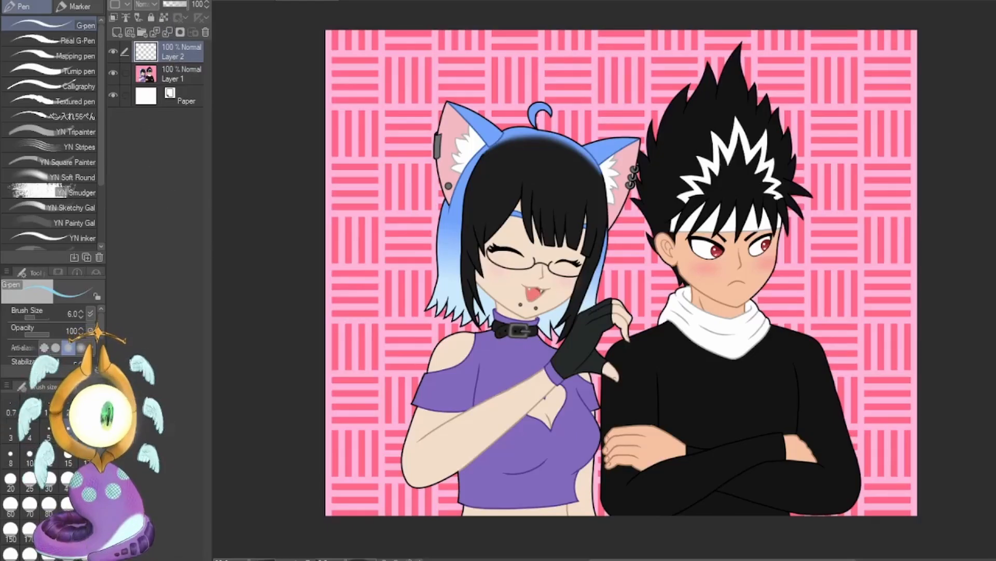
pyautogui.press('x')
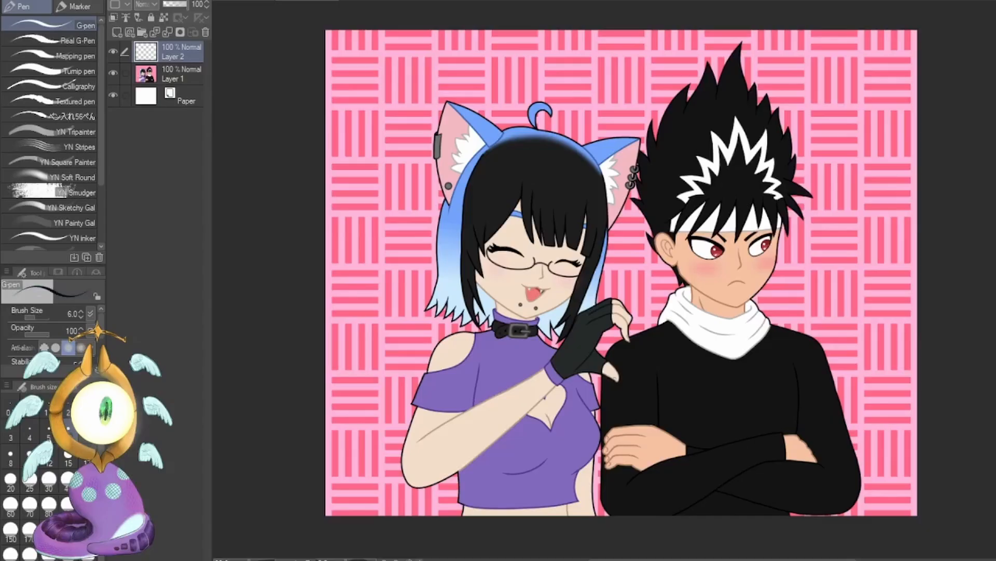
pyautogui.press('x')
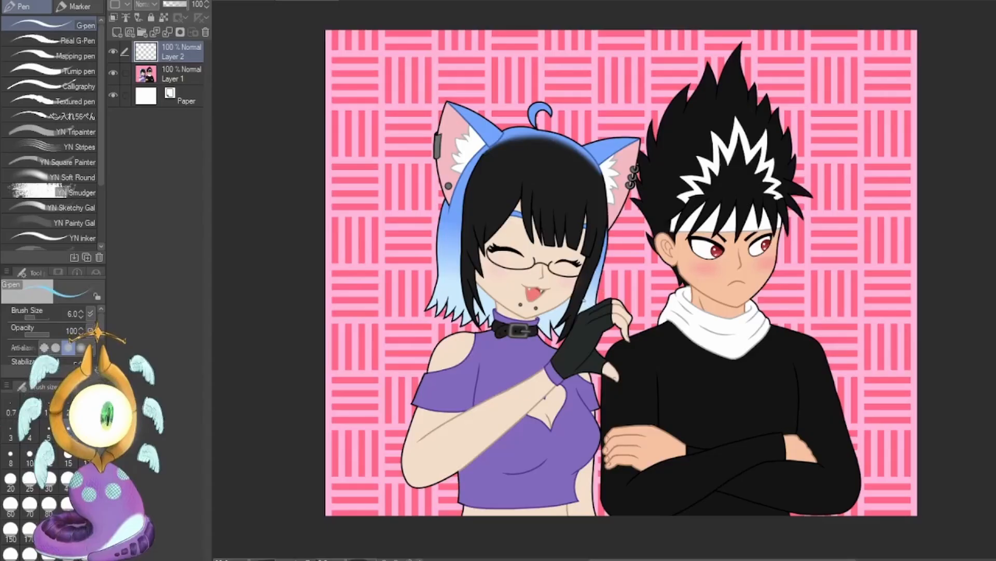
pyautogui.moveTo(581, 297)
pyautogui.mouseDown()
pyautogui.moveTo(576, 306)
pyautogui.moveTo(591, 306)
pyautogui.moveTo(617, 270)
pyautogui.mouseUp()
pyautogui.hotkey('ctrl', 'z')
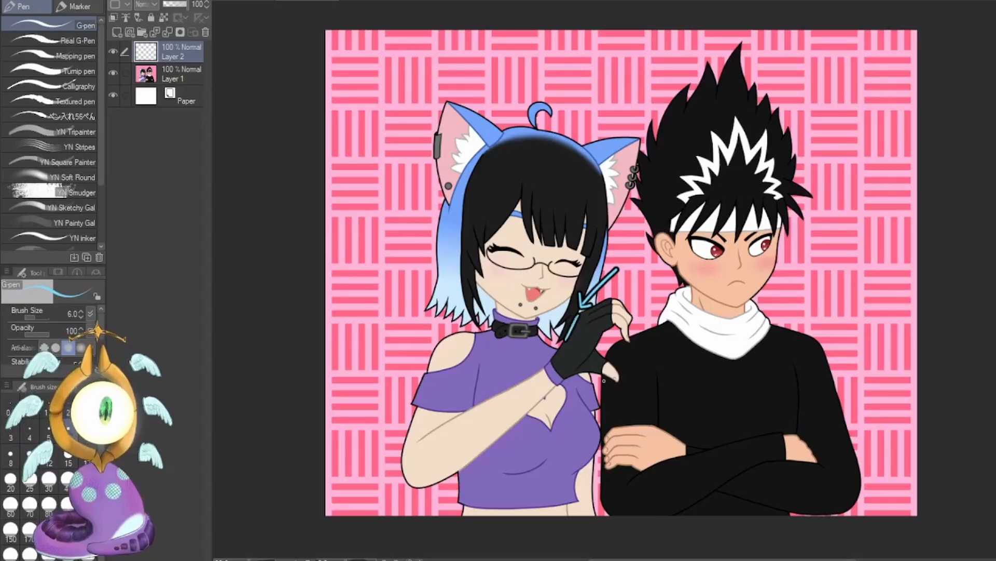
pyautogui.hotkey('ctrl', 'z')
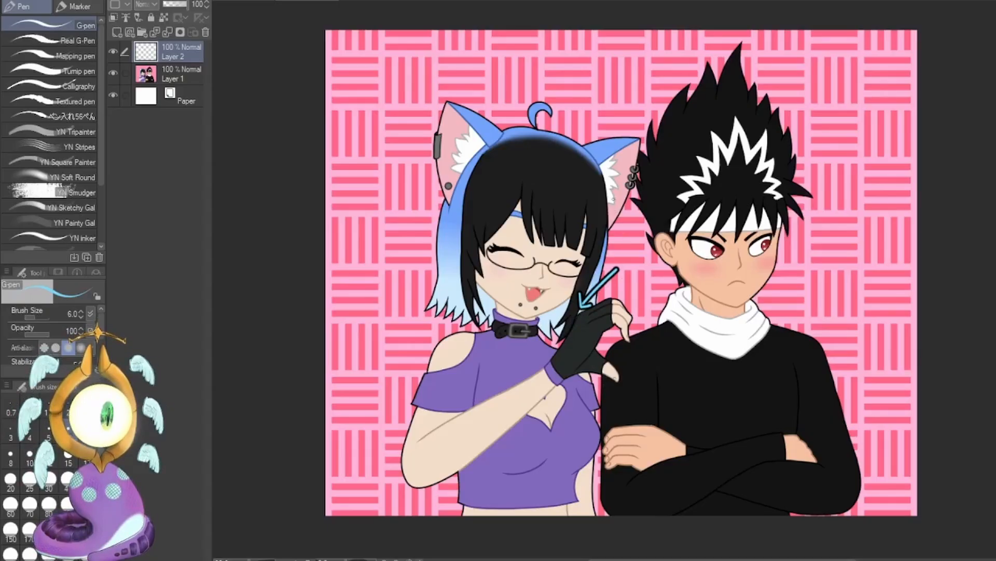
# Mark the girl's hair edge below her ear with a light-blue line and her chest edge beside the boy with a small arrowhead, undoing extra strokes.
pyautogui.moveTo(606, 178); pyautogui.dragTo(613, 240)
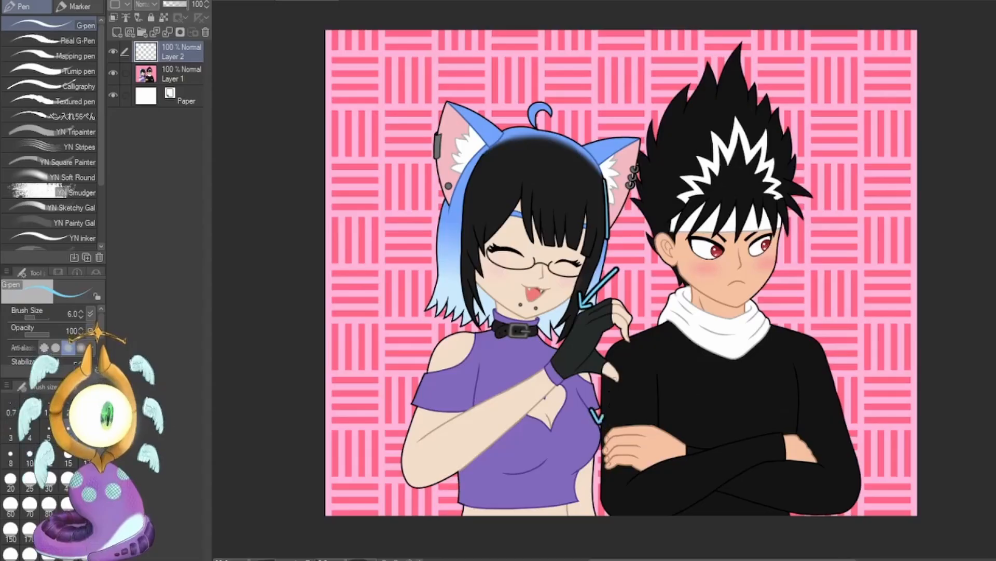
pyautogui.moveTo(597, 417); pyautogui.dragTo(594, 385)
pyautogui.moveTo(601, 426); pyautogui.dragTo(601, 443)
pyautogui.hotkey('ctrl', 'z')
pyautogui.hotkey('ctrl', 'z')
pyautogui.hotkey('ctrl', 'z')
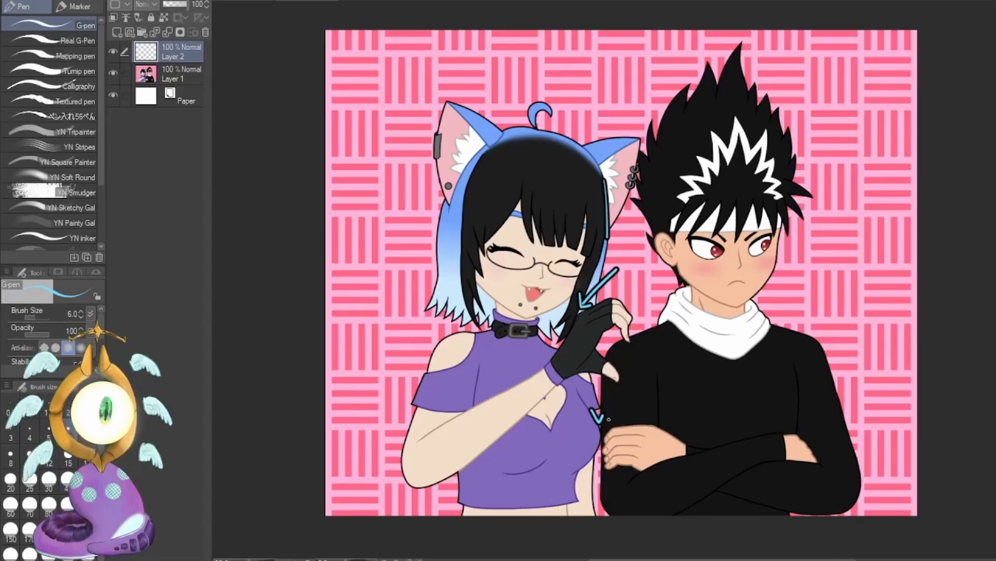
# Undo the light-blue marks on the girl's hair, glove and chest, and set the G-pen brush size to 5.
pyautogui.hotkey('ctrl', 'z')
pyautogui.hotkey('ctrl', 'z')
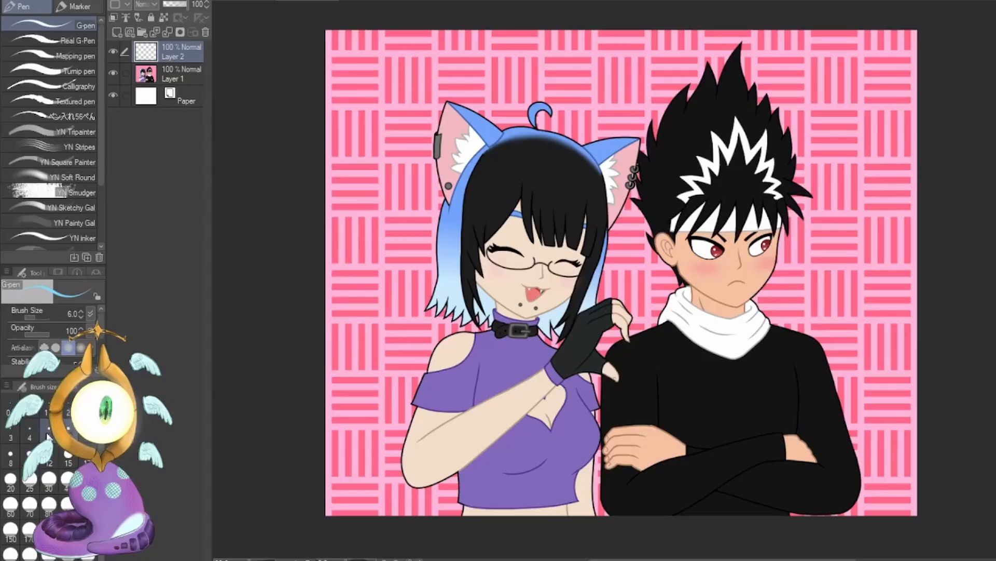
pyautogui.press('[')
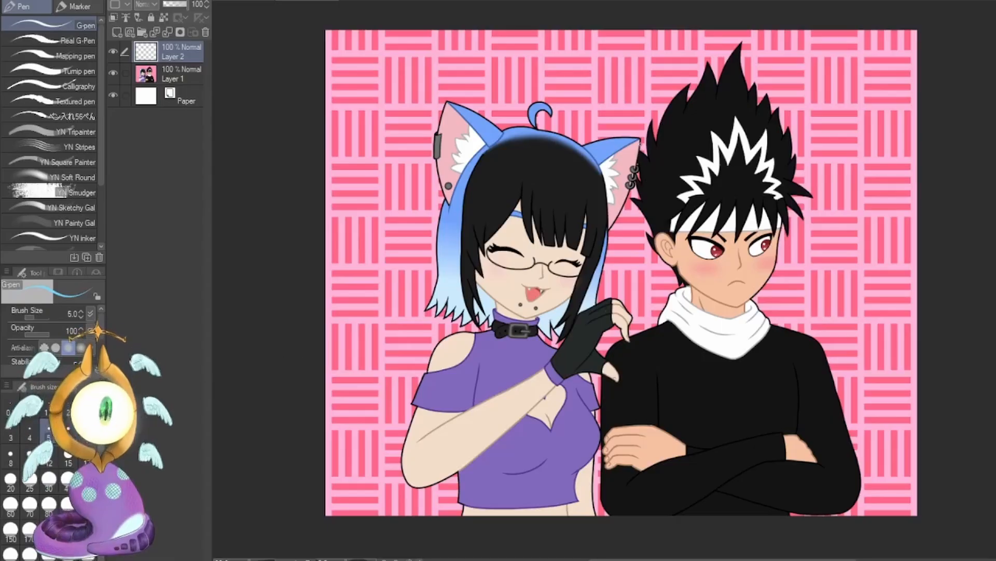
# Circle the girl's ear beside the boy in light blue, mark its tip and piercings, and undo each mark.
pyautogui.moveTo(638, 141)
pyautogui.mouseDown()
pyautogui.moveTo(623, 188)
pyautogui.moveTo(626, 142)
pyautogui.moveTo(659, 146)
pyautogui.moveTo(618, 158)
pyautogui.moveTo(649, 132)
pyautogui.mouseUp()
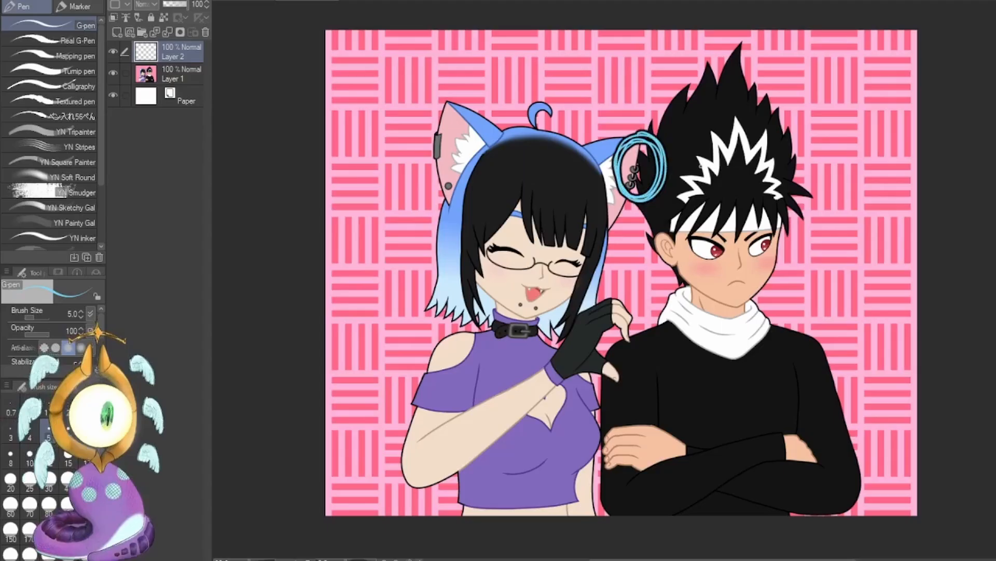
pyautogui.hotkey('ctrl', 'z')
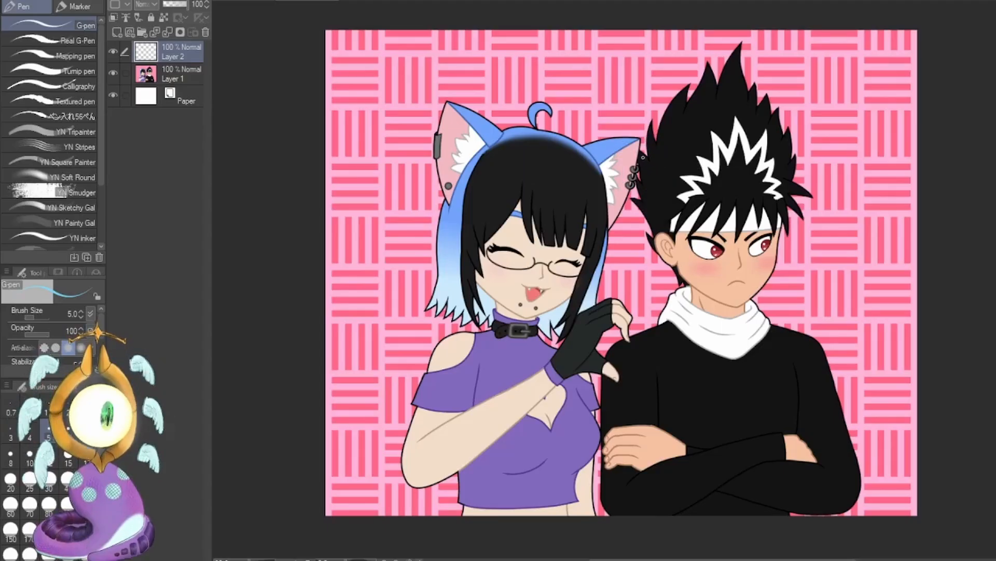
pyautogui.moveTo(636, 146); pyautogui.dragTo(632, 172)
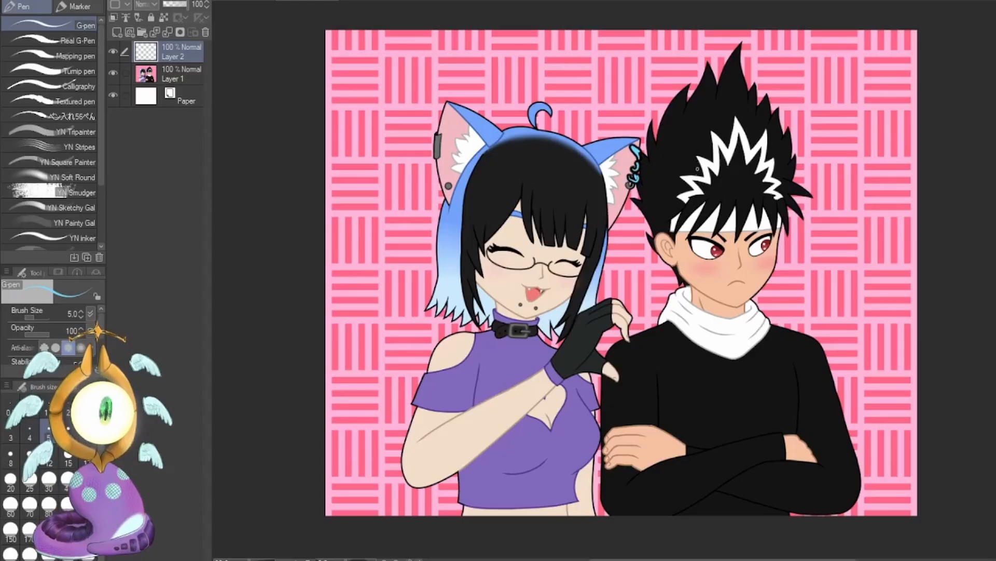
pyautogui.hotkey('ctrl', 'z')
pyautogui.hotkey('ctrl', 'z')
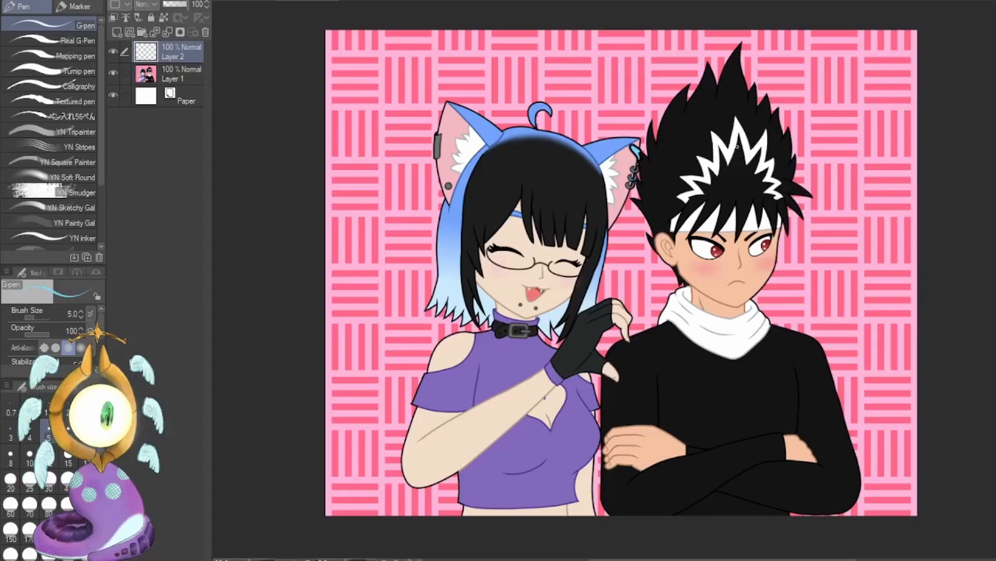
pyautogui.hotkey('ctrl', 'z')
# Draw light-blue pointed hair strands flicking outward below the girl's ear nearest the boy, redoing the first line.
pyautogui.moveTo(603, 179); pyautogui.dragTo(610, 231)
pyautogui.hotkey('ctrl', 'z')
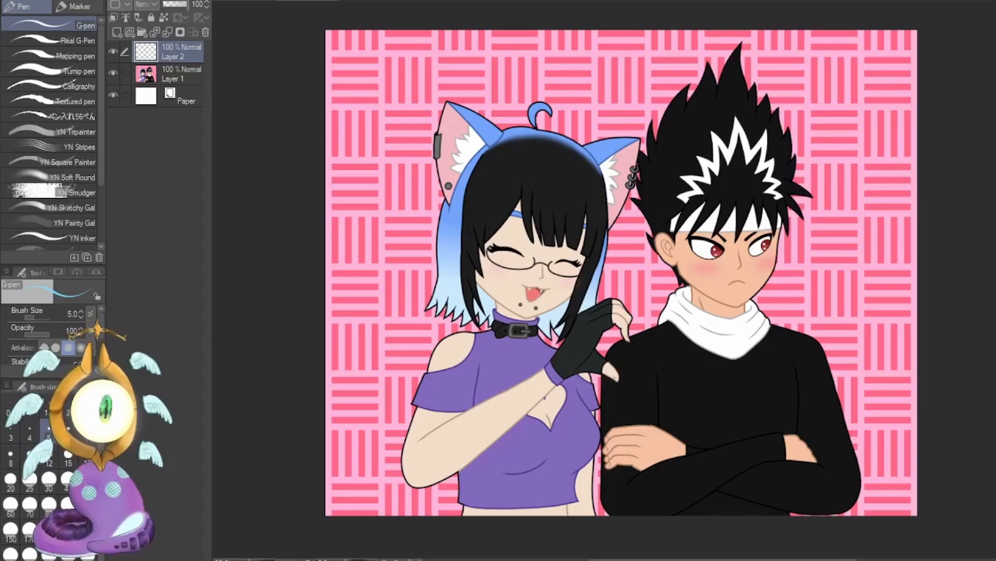
pyautogui.moveTo(603, 180)
pyautogui.mouseDown()
pyautogui.moveTo(623, 214)
pyautogui.moveTo(618, 239)
pyautogui.mouseUp()
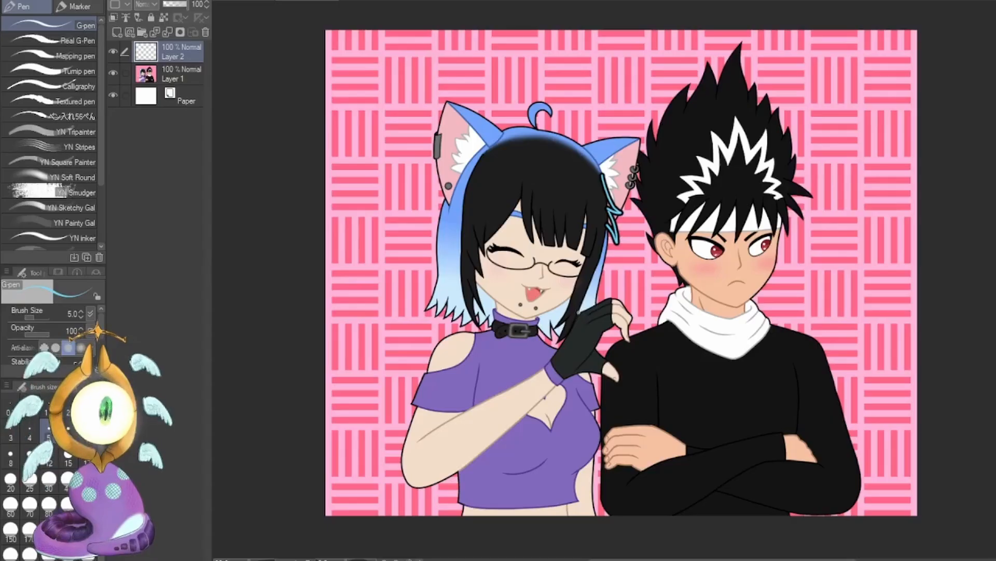
# Try light-blue strokes on the hair beside the girl's glove and on her opposite hair lock, and undo them.
pyautogui.moveTo(579, 311); pyautogui.dragTo(569, 338)
pyautogui.moveTo(461, 273); pyautogui.dragTo(476, 320)
pyautogui.hotkey('ctrl', 'z')
pyautogui.hotkey('ctrl', 'z')
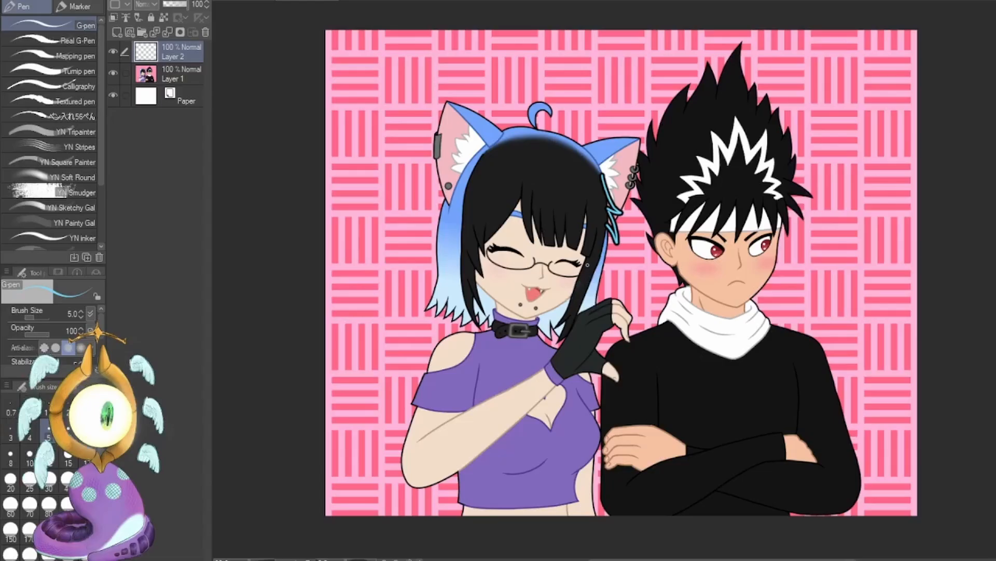
# Sketch light-blue hair strands falling from the girl's glasses over her gloved hand, and undo them.
pyautogui.moveTo(584, 258); pyautogui.dragTo(580, 292)
pyautogui.moveTo(584, 259); pyautogui.dragTo(581, 332)
pyautogui.moveTo(601, 249)
pyautogui.mouseDown()
pyautogui.moveTo(587, 314)
pyautogui.moveTo(595, 328)
pyautogui.moveTo(588, 323)
pyautogui.moveTo(583, 349)
pyautogui.moveTo(581, 325)
pyautogui.mouseUp()
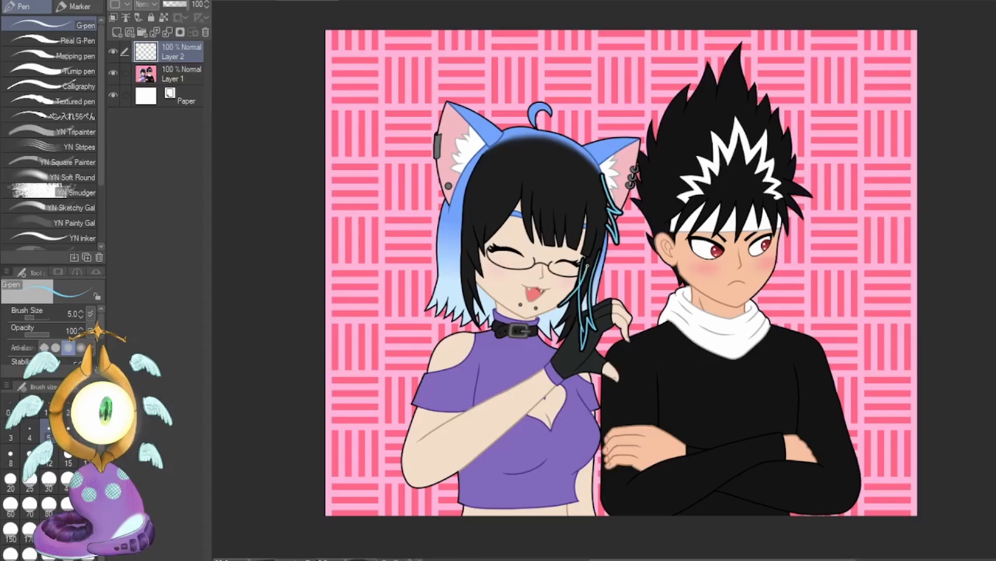
pyautogui.moveTo(587, 264); pyautogui.dragTo(557, 310)
pyautogui.hotkey('ctrl', 'z')
pyautogui.hotkey('ctrl', 'z')
pyautogui.hotkey('ctrl', 'z')
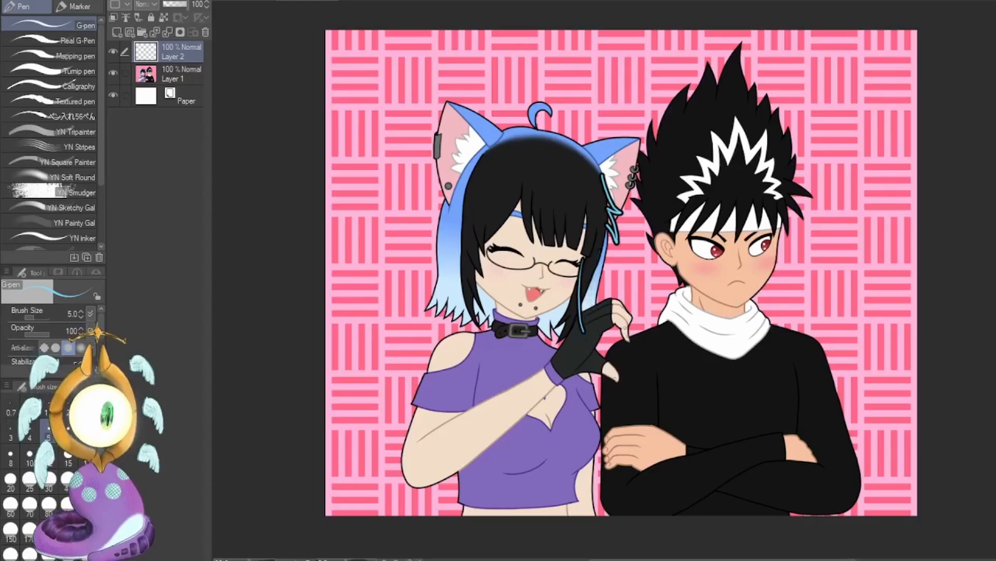
pyautogui.hotkey('ctrl', 'z')
# Try light-blue strokes around the girl's fingertips and a curved line onto the boy's shoulder, and undo them.
pyautogui.moveTo(623, 343); pyautogui.dragTo(633, 337)
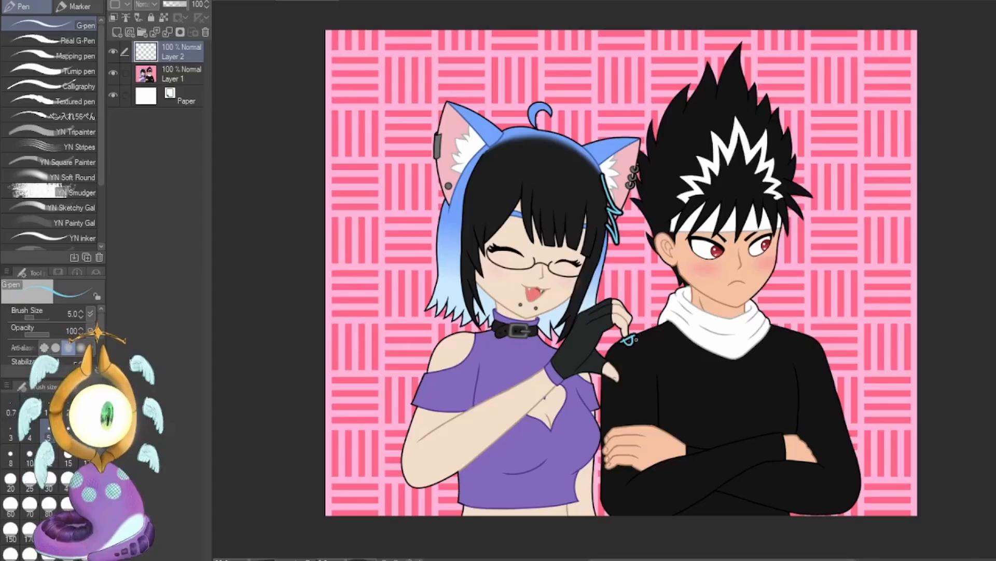
pyautogui.hotkey('ctrl', 'z')
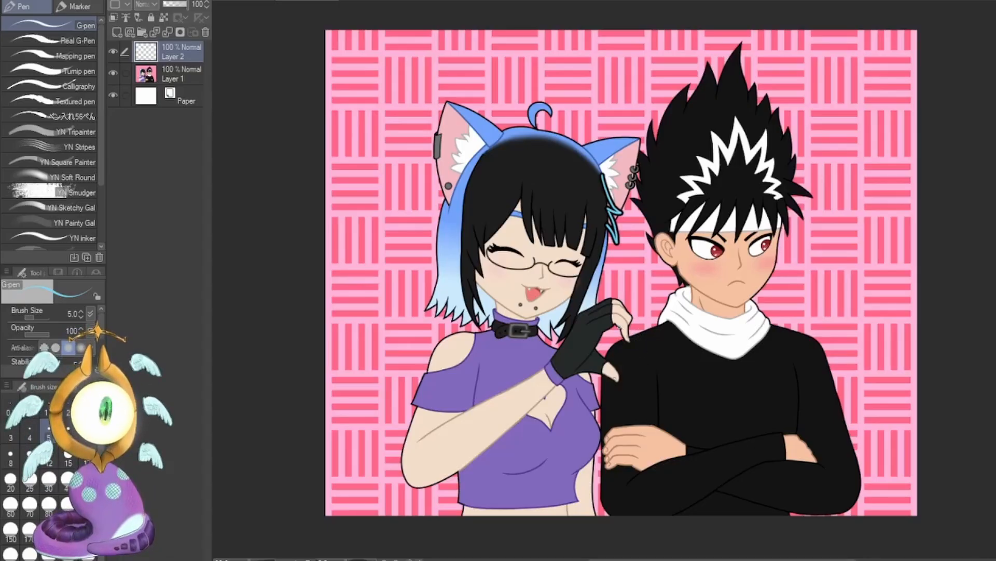
pyautogui.moveTo(616, 326); pyautogui.dragTo(616, 339)
pyautogui.hotkey('ctrl', 'z')
pyautogui.moveTo(619, 302)
pyautogui.mouseDown()
pyautogui.moveTo(628, 327)
pyautogui.moveTo(623, 299)
pyautogui.mouseUp()
pyautogui.moveTo(644, 328)
pyautogui.mouseDown()
pyautogui.moveTo(651, 308)
pyautogui.moveTo(648, 374)
pyautogui.mouseUp()
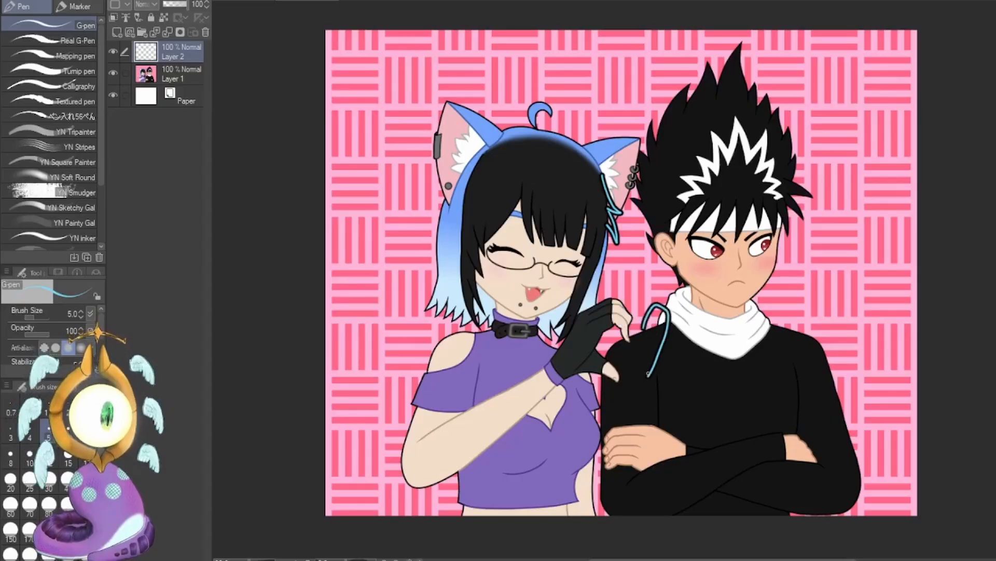
pyautogui.hotkey('ctrl', 'z')
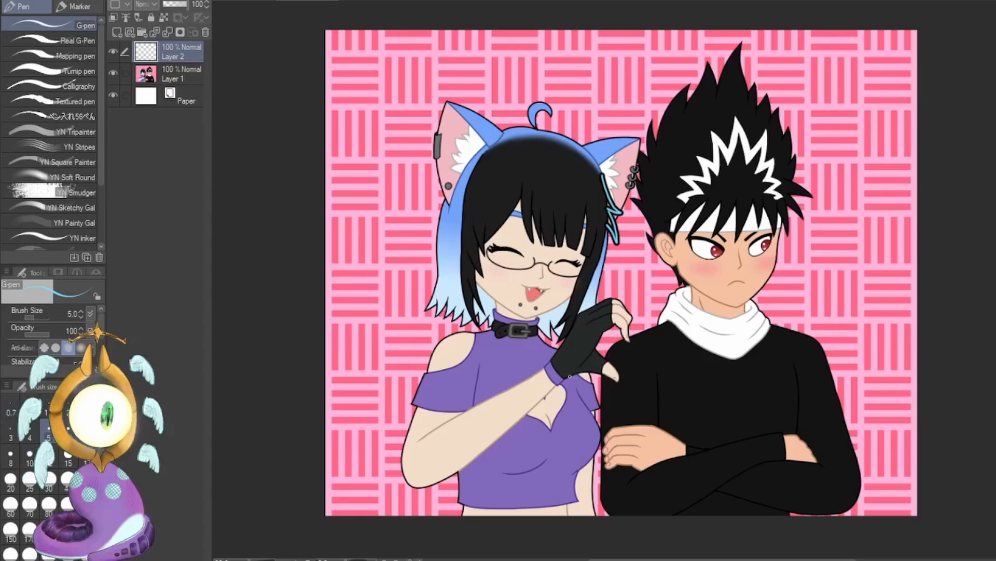
# Sketch alternative light-blue outlines for the thumb of the girl's gloved hand, and undo them.
pyautogui.moveTo(566, 379)
pyautogui.mouseDown()
pyautogui.moveTo(602, 334)
pyautogui.moveTo(622, 379)
pyautogui.moveTo(585, 367)
pyautogui.mouseUp()
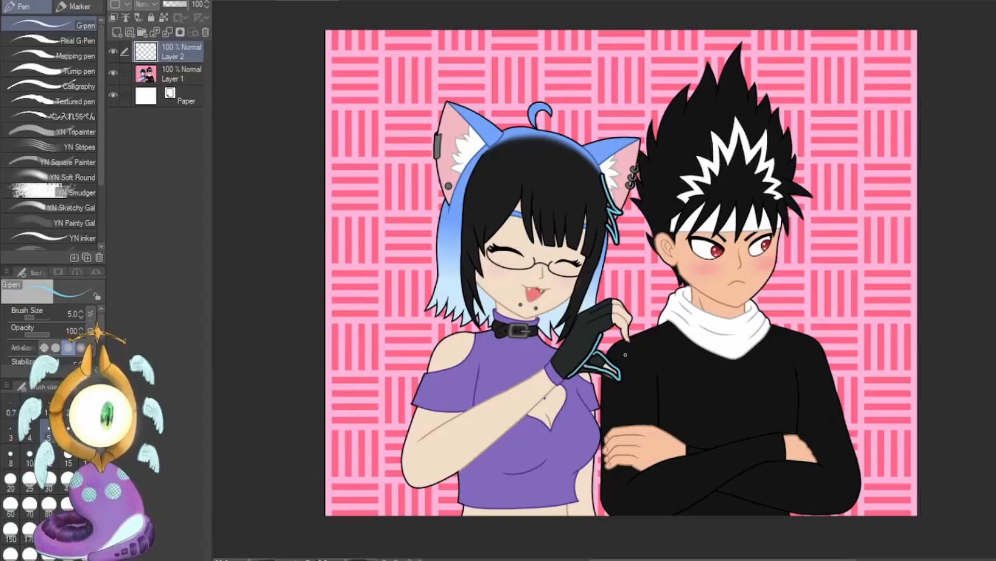
pyautogui.hotkey('ctrl', 'z')
pyautogui.moveTo(596, 351); pyautogui.dragTo(614, 383)
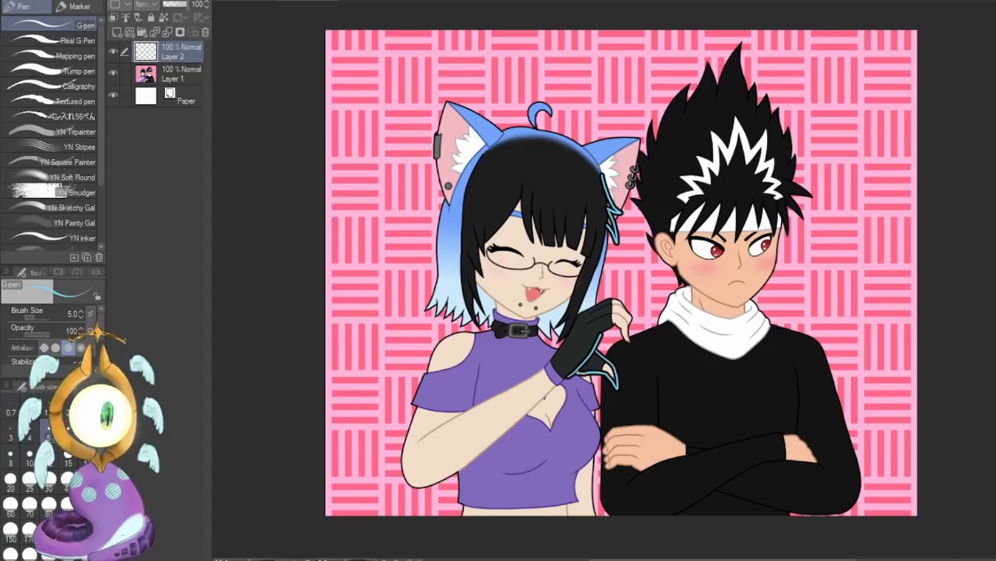
pyautogui.hotkey('ctrl', 'z')
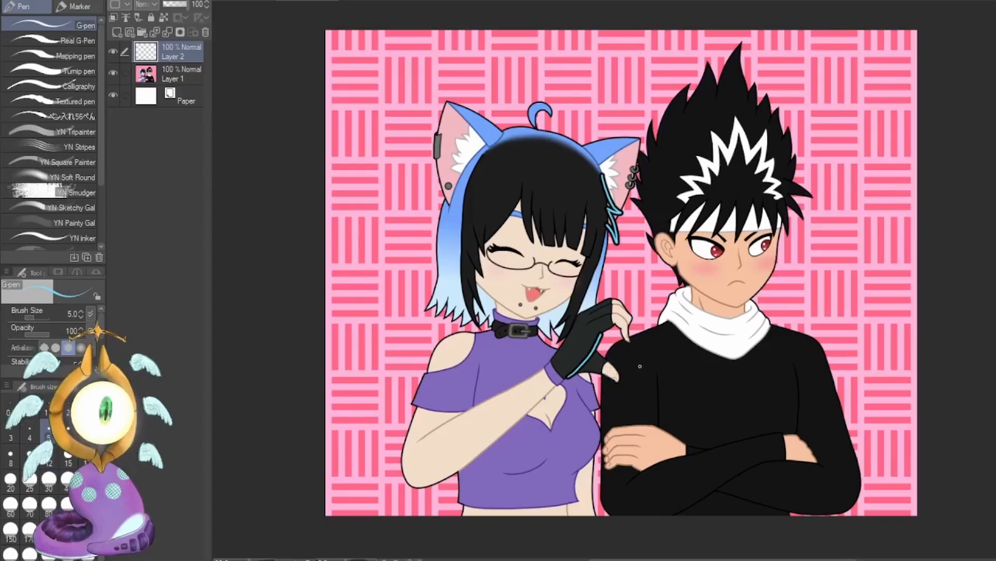
pyautogui.hotkey('ctrl', 'z')
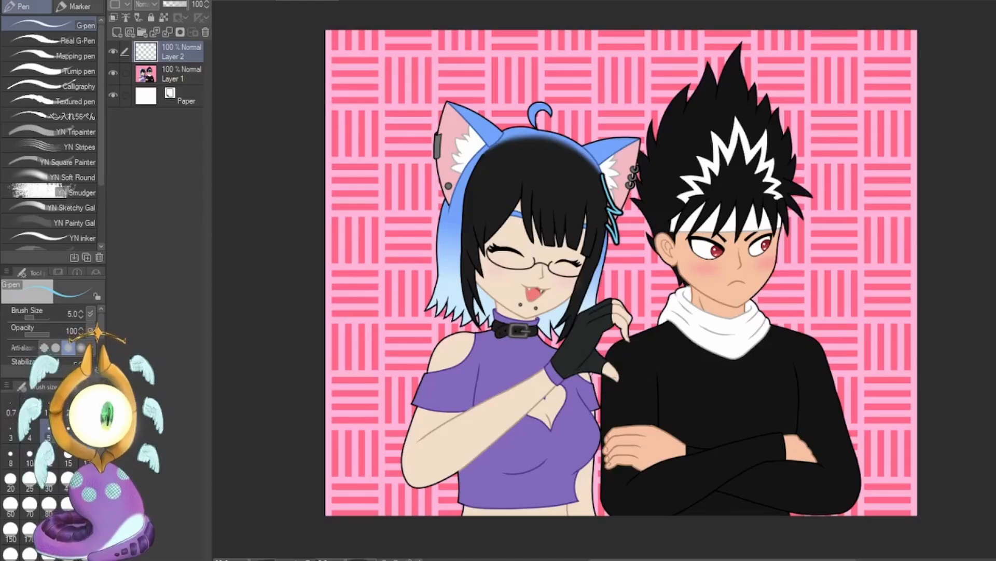
# Outline in light blue the background gaps between the two characters, beside the girl's chest, waist, collar and ear and the boy's neck.
pyautogui.moveTo(590, 373)
pyautogui.mouseDown()
pyautogui.moveTo(599, 406)
pyautogui.moveTo(605, 380)
pyautogui.moveTo(591, 372)
pyautogui.mouseUp()
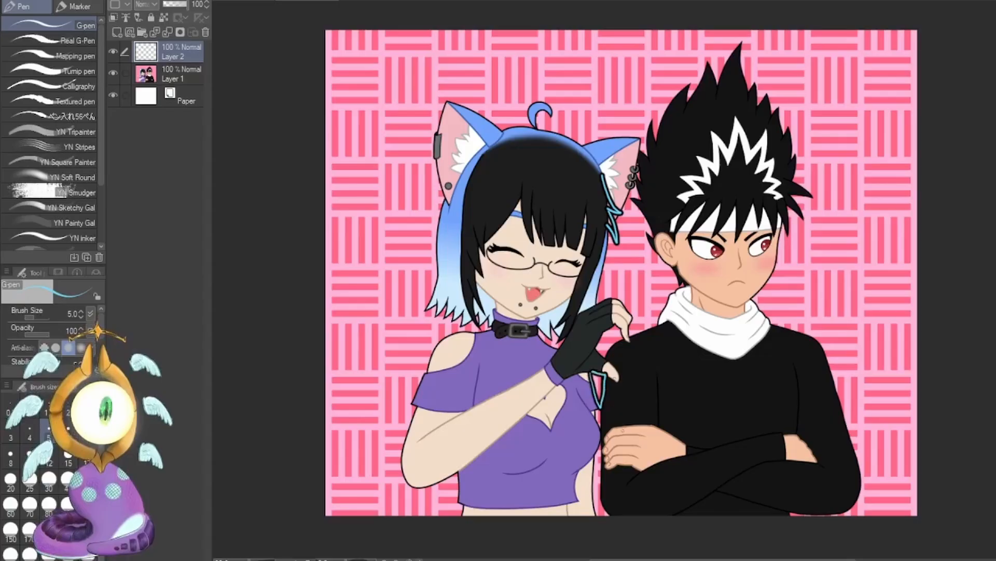
pyautogui.moveTo(600, 408)
pyautogui.mouseDown()
pyautogui.moveTo(601, 426)
pyautogui.moveTo(603, 407)
pyautogui.mouseUp()
pyautogui.moveTo(600, 441); pyautogui.dragTo(593, 461)
pyautogui.moveTo(596, 510)
pyautogui.mouseDown()
pyautogui.moveTo(607, 515)
pyautogui.moveTo(601, 442)
pyautogui.mouseUp()
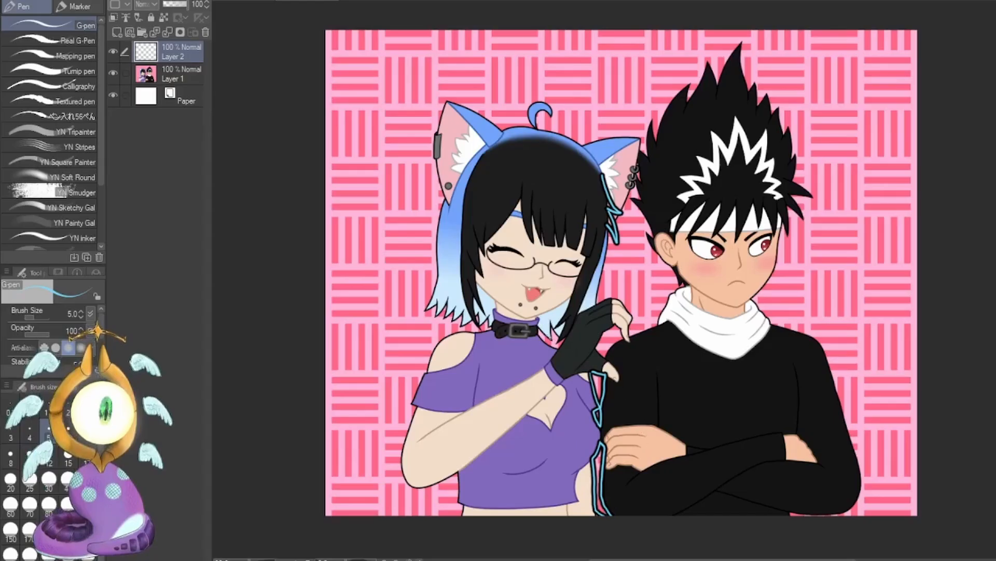
pyautogui.moveTo(563, 336)
pyautogui.mouseDown()
pyautogui.moveTo(544, 348)
pyautogui.moveTo(552, 321)
pyautogui.moveTo(563, 339)
pyautogui.mouseUp()
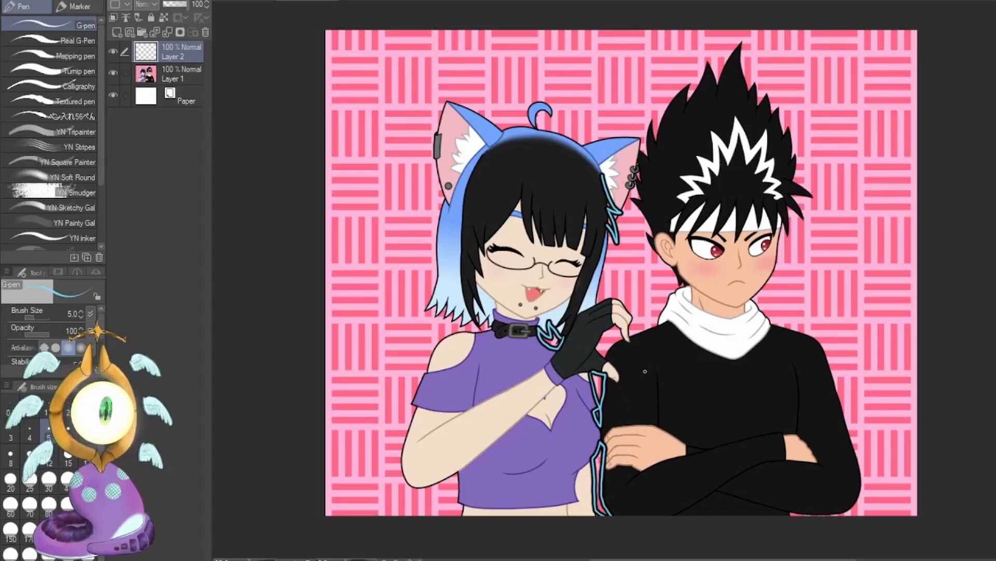
pyautogui.moveTo(681, 284); pyautogui.dragTo(684, 287)
pyautogui.moveTo(634, 179)
pyautogui.mouseDown()
pyautogui.moveTo(646, 133)
pyautogui.moveTo(631, 192)
pyautogui.mouseUp()
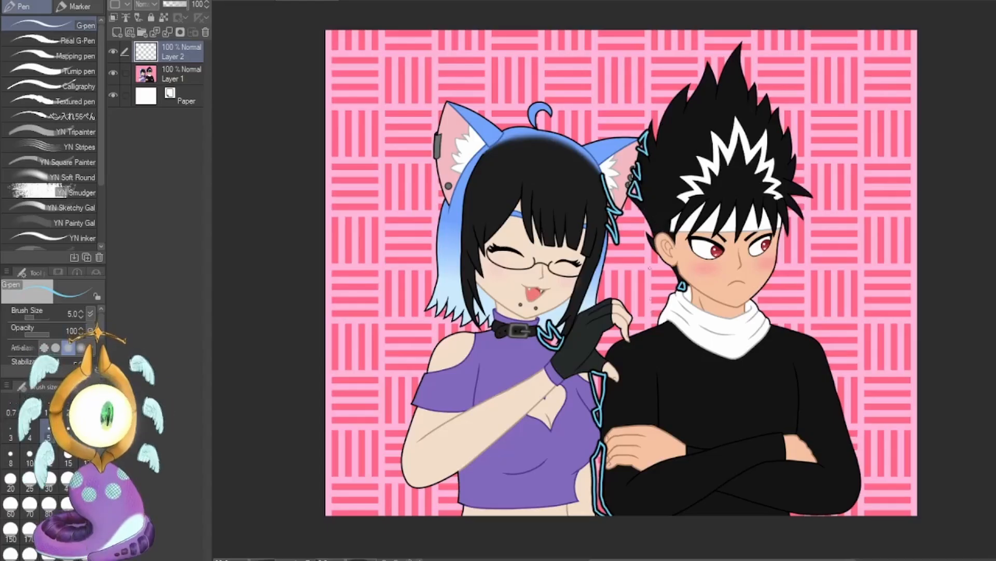
# Undo the light-blue outlines of the gaps between the characters, keeping the hair strands below the girl's ear.
pyautogui.hotkey('ctrl', 'z')
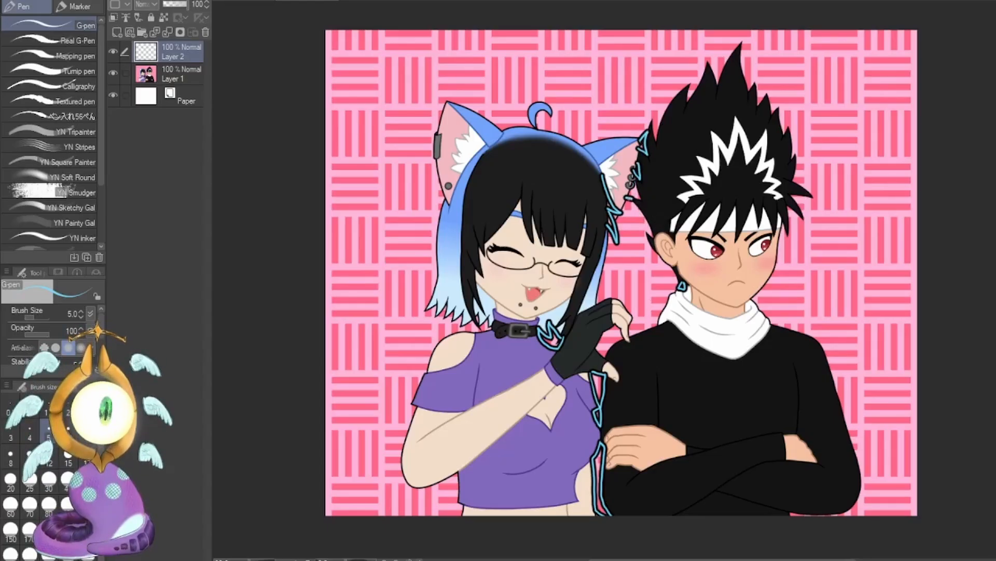
pyautogui.hotkey('ctrl', 'z')
pyautogui.hotkey('ctrl', 'z')
pyautogui.hotkey('ctrl', 'z')
pyautogui.hotkey('ctrl', 'z')
pyautogui.hotkey('ctrl', 'z')
pyautogui.hotkey('ctrl', 'z')
pyautogui.hotkey('ctrl', 'z')
pyautogui.hotkey('ctrl', 'z')
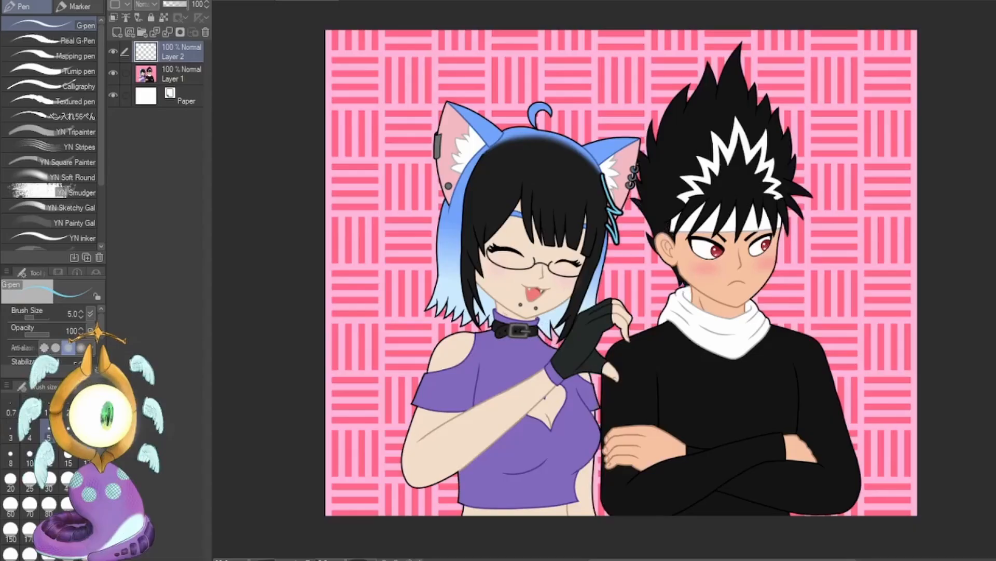
pyautogui.moveTo(478, 323); pyautogui.dragTo(478, 311)
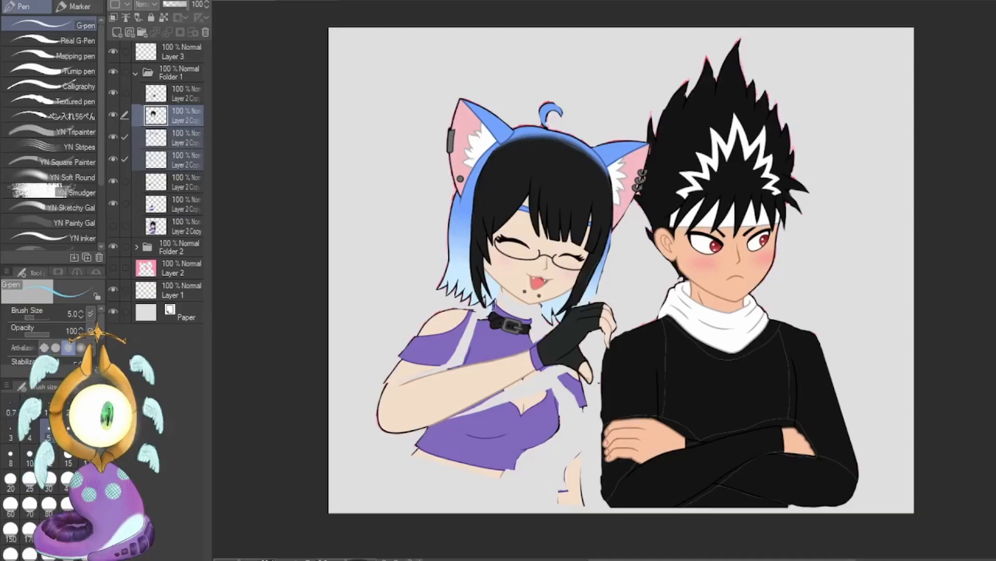
# On Layer 3 of the re-posed artwork, try a red stroke below the girl's ear, undo it, and set the brush size to 25.
pyautogui.moveTo(843, 167); pyautogui.dragTo(843, 169)
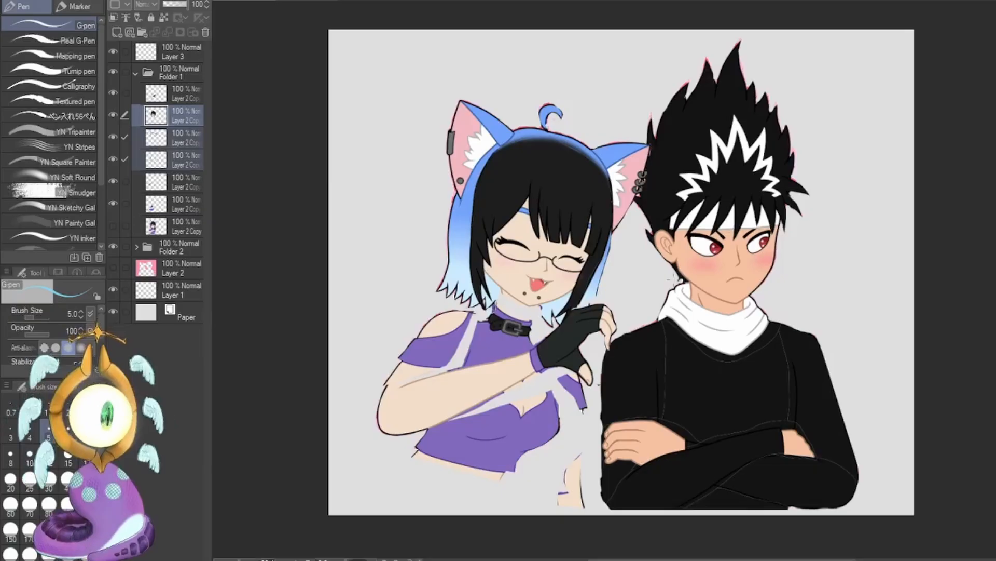
pyautogui.click(181, 52)
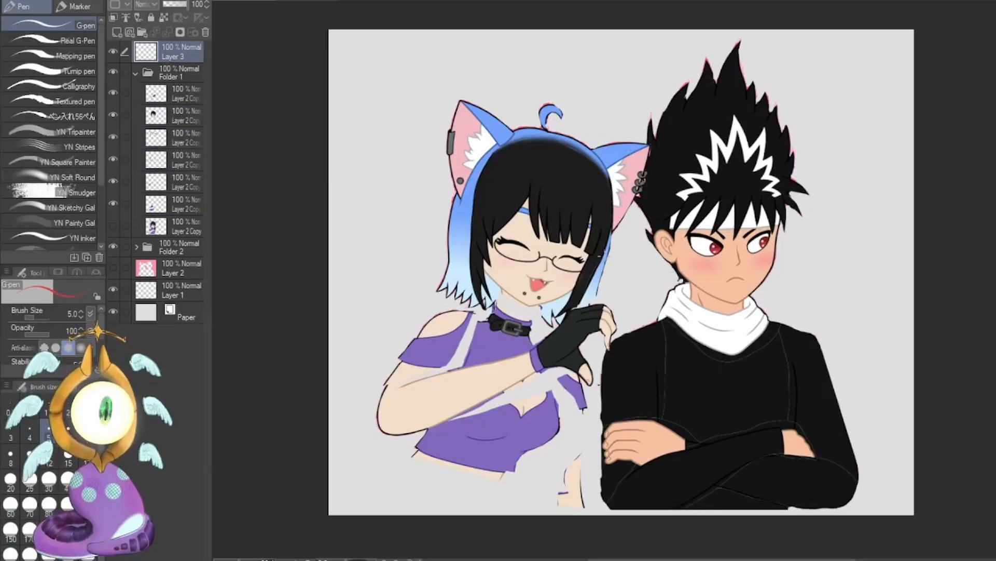
pyautogui.moveTo(609, 241); pyautogui.dragTo(645, 220)
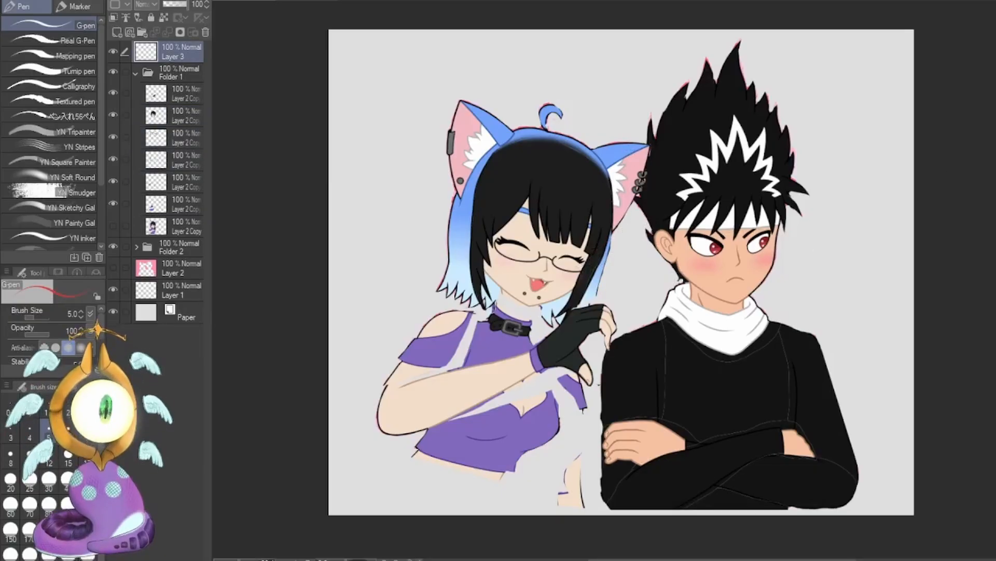
pyautogui.click(68, 457)
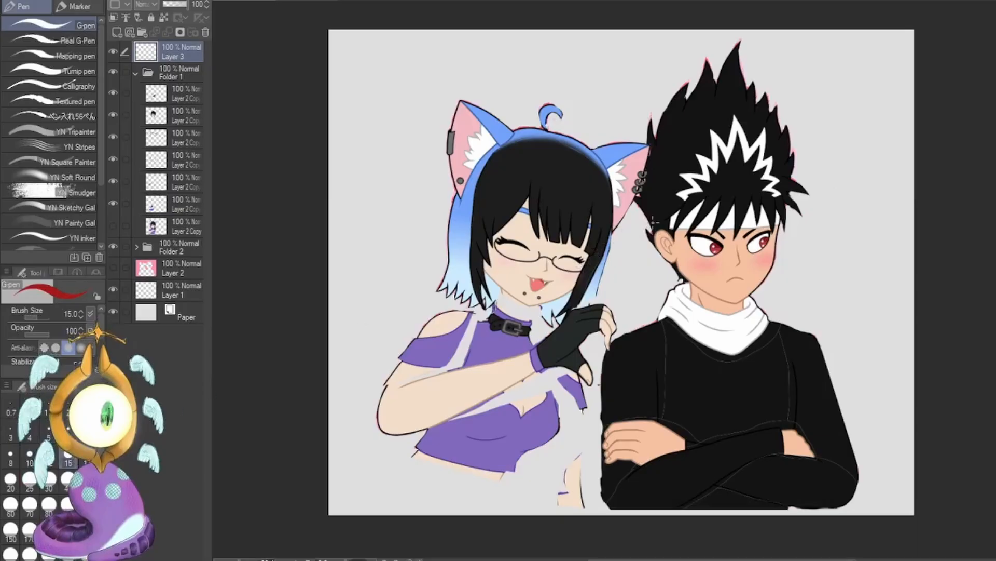
pyautogui.moveTo(594, 237); pyautogui.dragTo(655, 199)
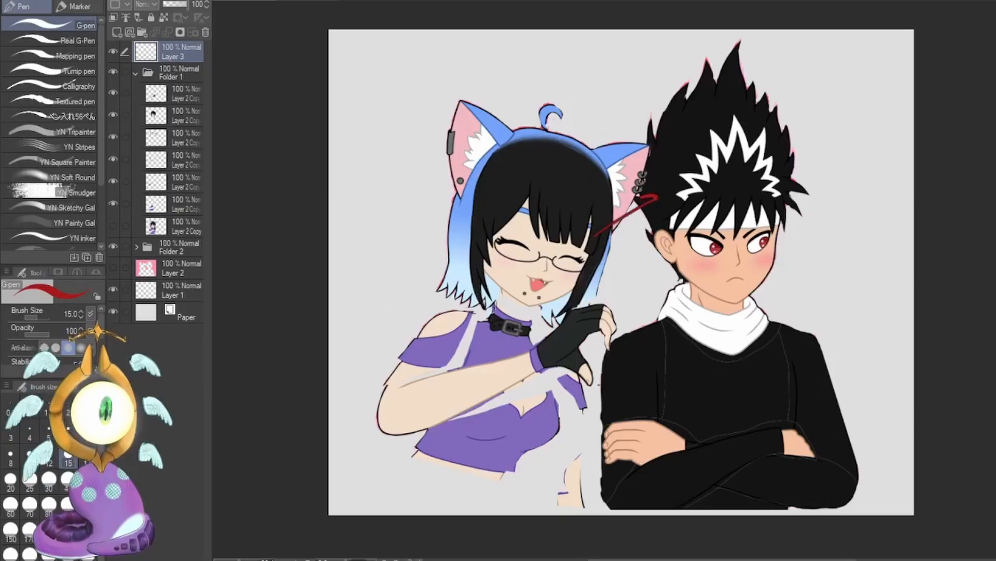
pyautogui.click(29, 478)
pyautogui.hotkey('ctrl', 'z')
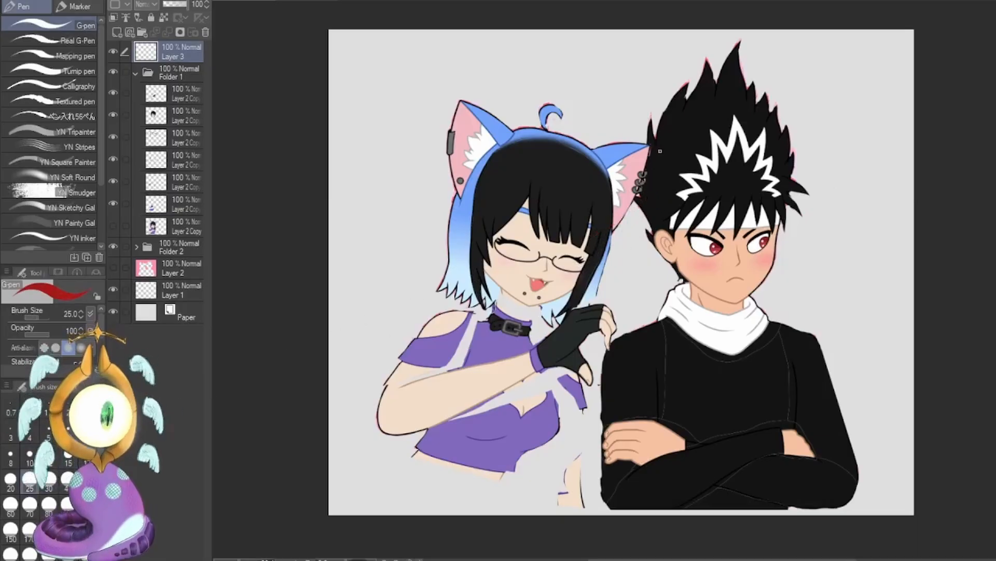
# Mark in red the overlaps at the girl's ear and gloved hand and the area beside her waist, and undo the marks.
pyautogui.moveTo(644, 141)
pyautogui.mouseDown()
pyautogui.moveTo(644, 205)
pyautogui.moveTo(622, 225)
pyautogui.mouseUp()
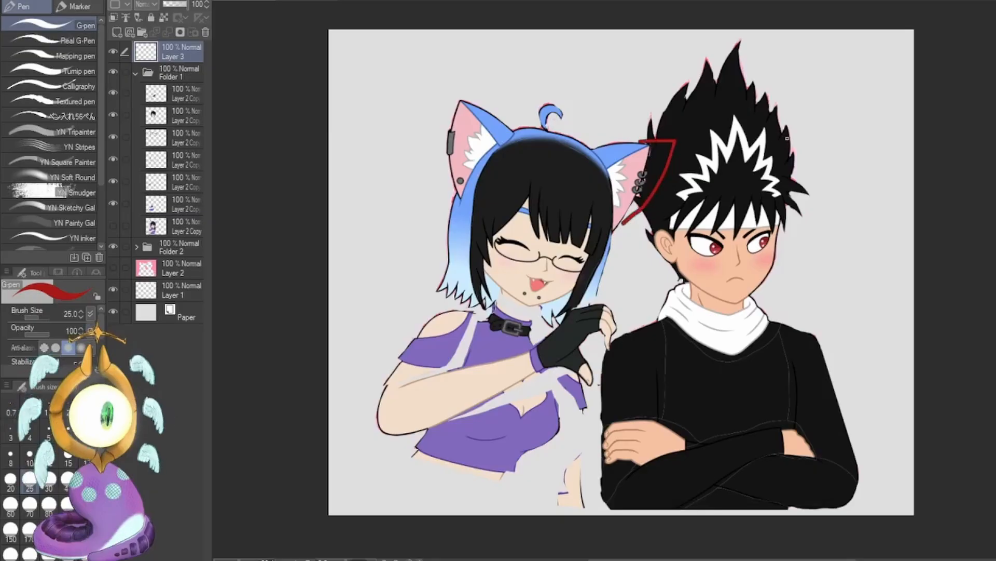
pyautogui.hotkey('ctrl', 'z')
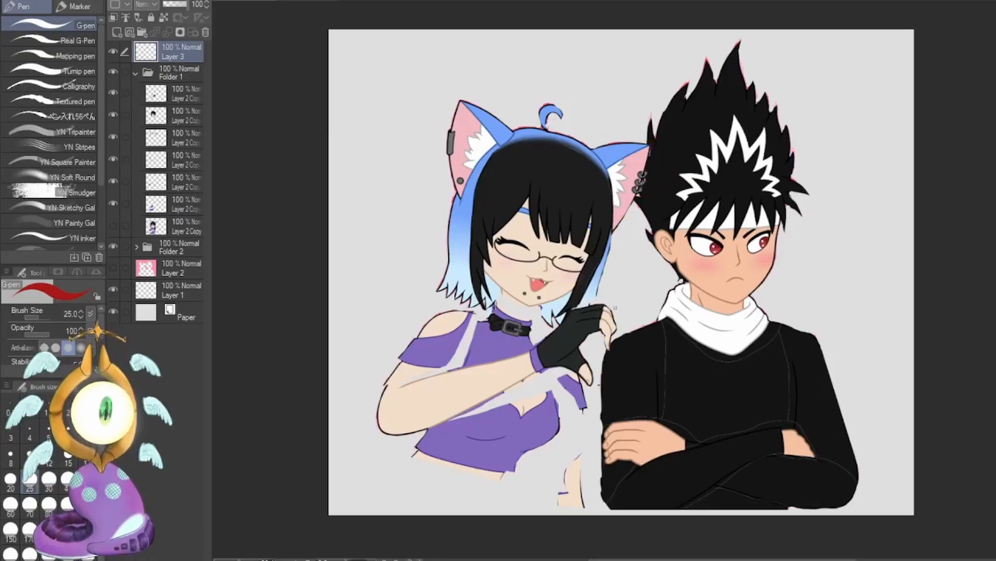
pyautogui.moveTo(545, 340)
pyautogui.mouseDown()
pyautogui.moveTo(589, 338)
pyautogui.moveTo(617, 354)
pyautogui.mouseUp()
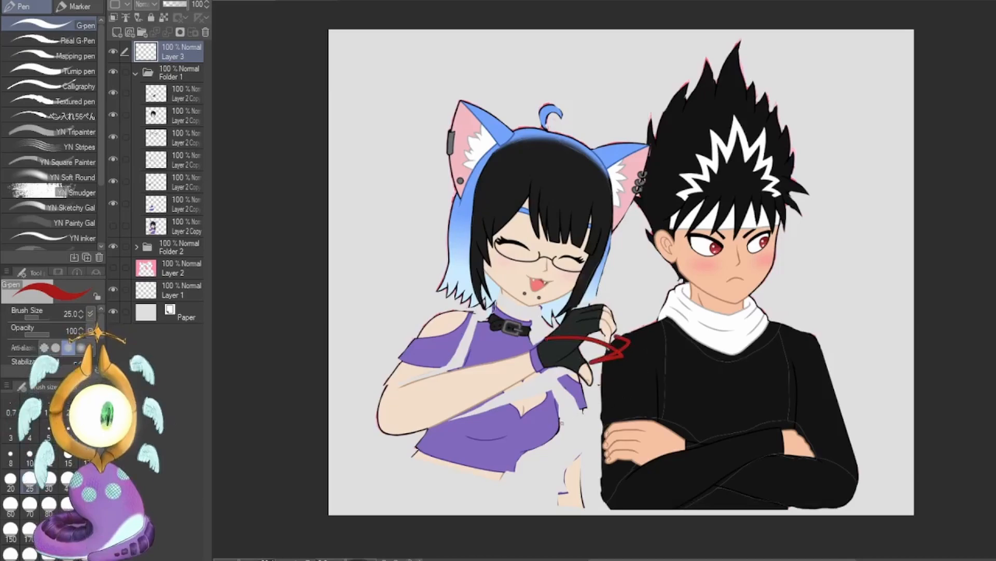
pyautogui.moveTo(551, 430); pyautogui.dragTo(614, 443)
pyautogui.hotkey('ctrl', 'z')
pyautogui.hotkey('ctrl', 'z')
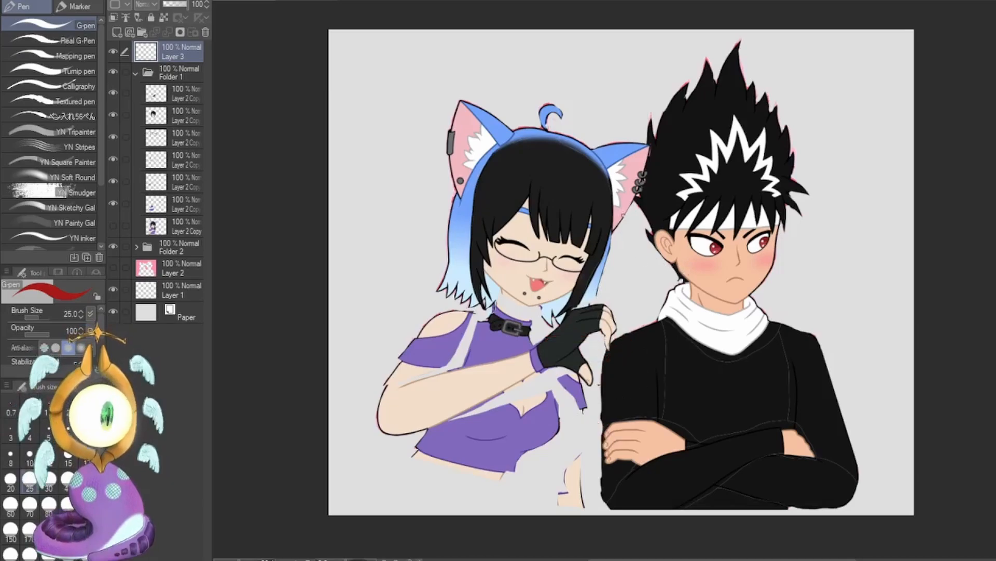
# Loop the gaps between the two characters and around the girl's arm and waist in red, and undo the loops.
pyautogui.moveTo(607, 232)
pyautogui.mouseDown()
pyautogui.moveTo(593, 294)
pyautogui.moveTo(651, 272)
pyautogui.moveTo(596, 229)
pyautogui.moveTo(655, 244)
pyautogui.mouseUp()
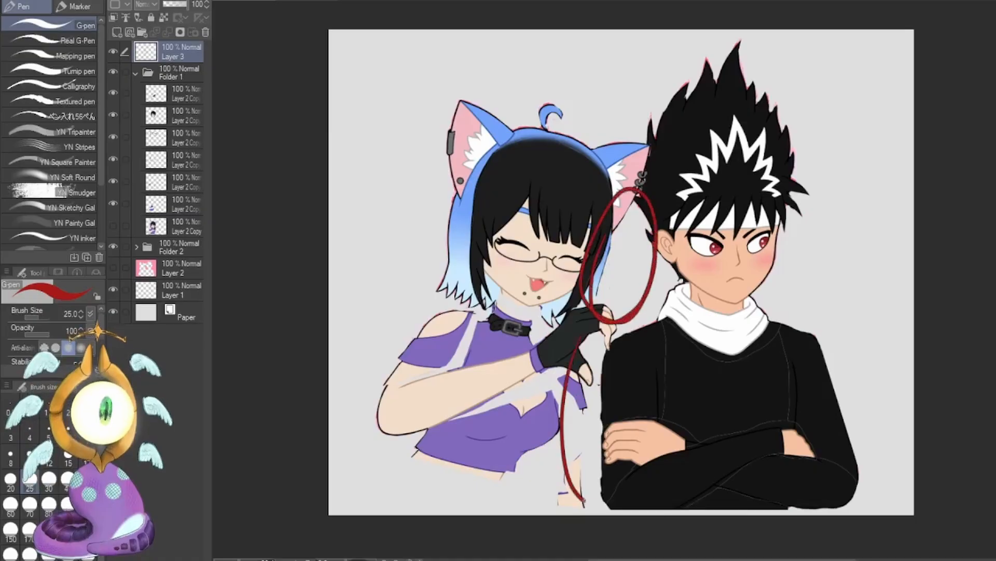
pyautogui.moveTo(584, 346); pyautogui.dragTo(577, 344)
pyautogui.hotkey('ctrl', 'z')
pyautogui.hotkey('ctrl', 'z')
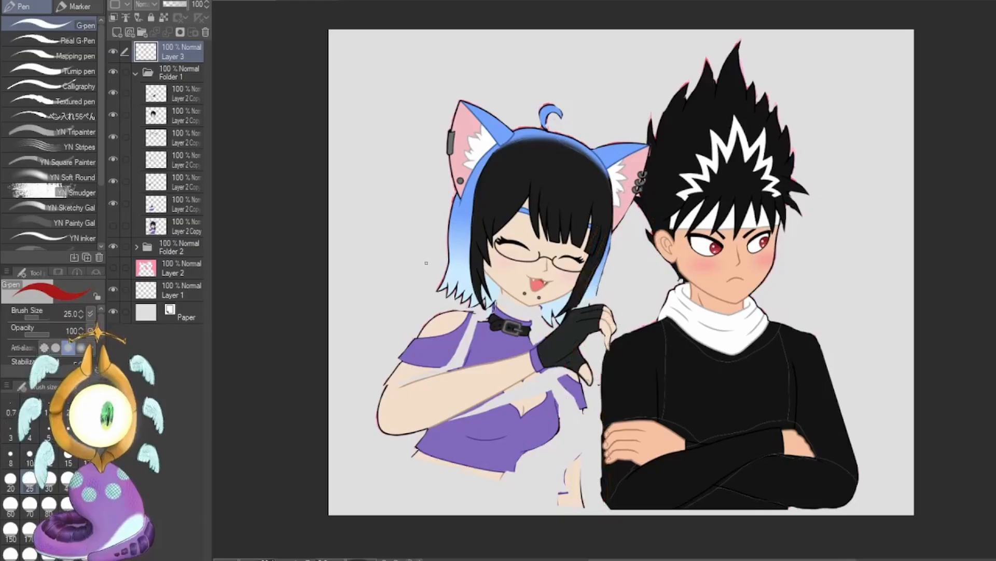
pyautogui.moveTo(427, 267); pyautogui.dragTo(376, 364)
pyautogui.hotkey('ctrl', 'z')
pyautogui.moveTo(512, 458); pyautogui.dragTo(548, 438)
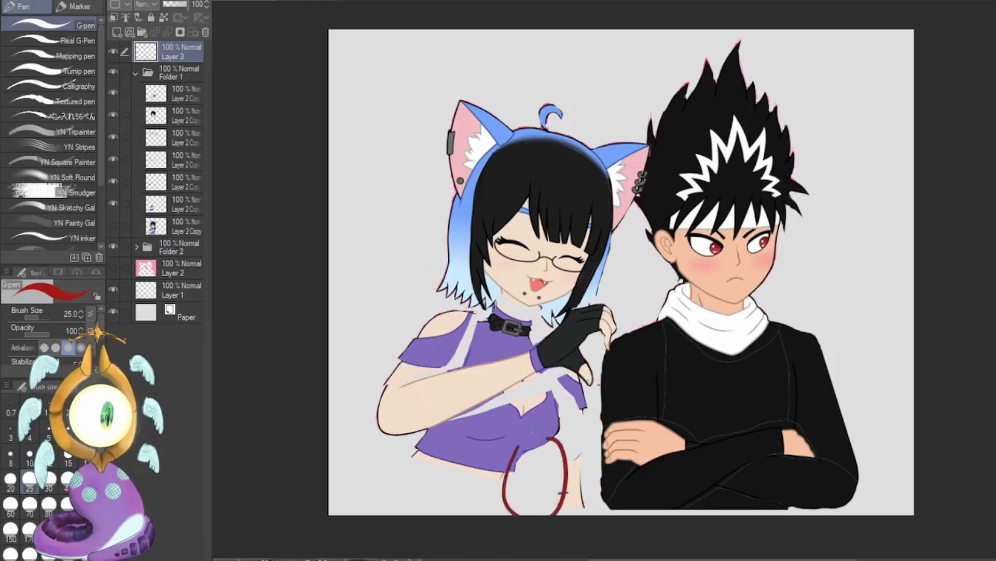
pyautogui.hotkey('ctrl', 'z')
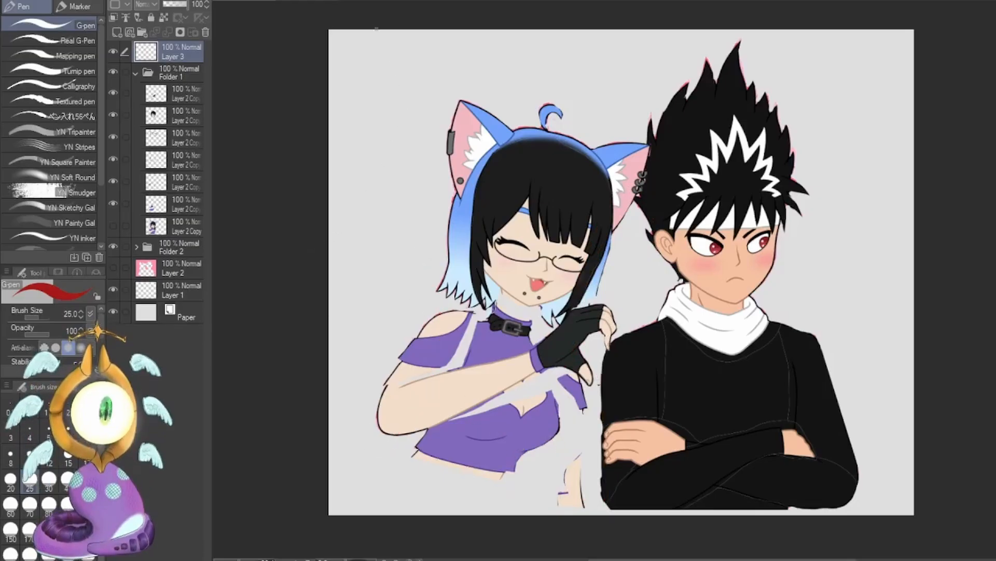
# Try full-height red vertical lines beside the girl on the re-posed artwork, and undo them.
pyautogui.moveTo(372, 25); pyautogui.dragTo(376, 495)
pyautogui.hotkey('ctrl', 'z')
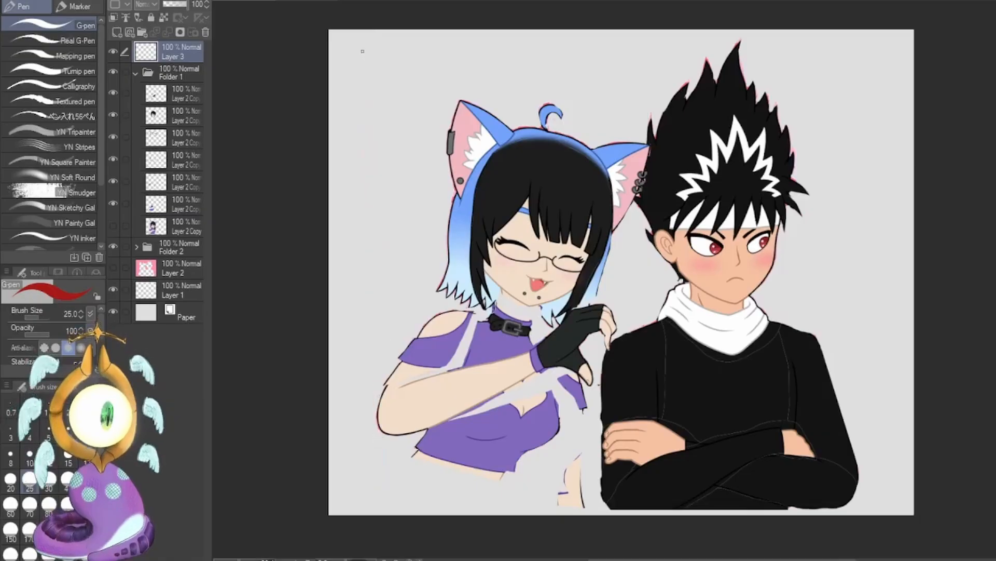
pyautogui.moveTo(357, 25); pyautogui.dragTo(362, 463)
pyautogui.hotkey('ctrl', 'z')
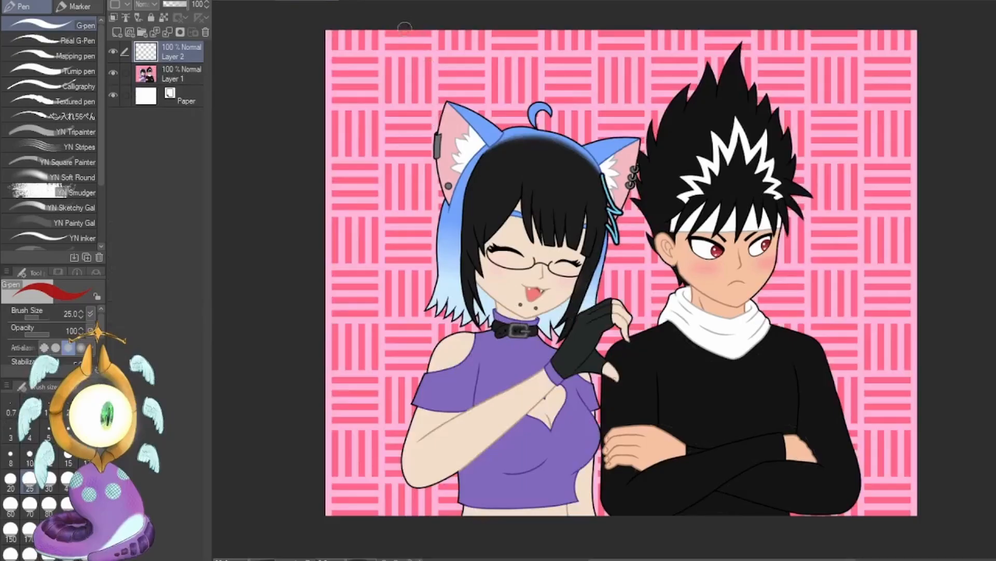
# On the original artwork, draw full-height red vertical lines along the outer sides of the girl and the boy.
pyautogui.moveTo(405, 32); pyautogui.dragTo(409, 514)
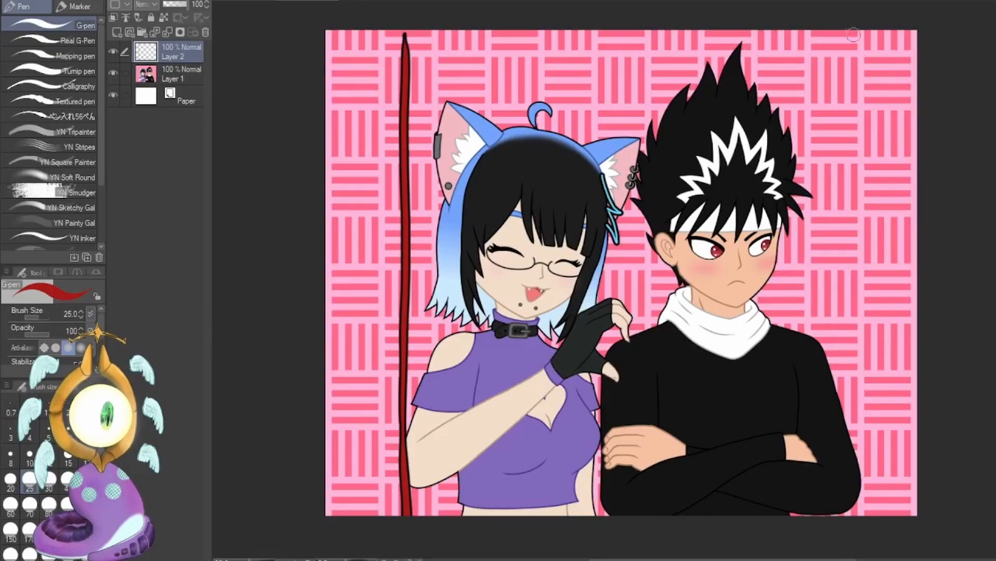
pyautogui.moveTo(853, 34)
pyautogui.mouseDown()
pyautogui.moveTo(838, 419)
pyautogui.moveTo(846, 511)
pyautogui.mouseUp()
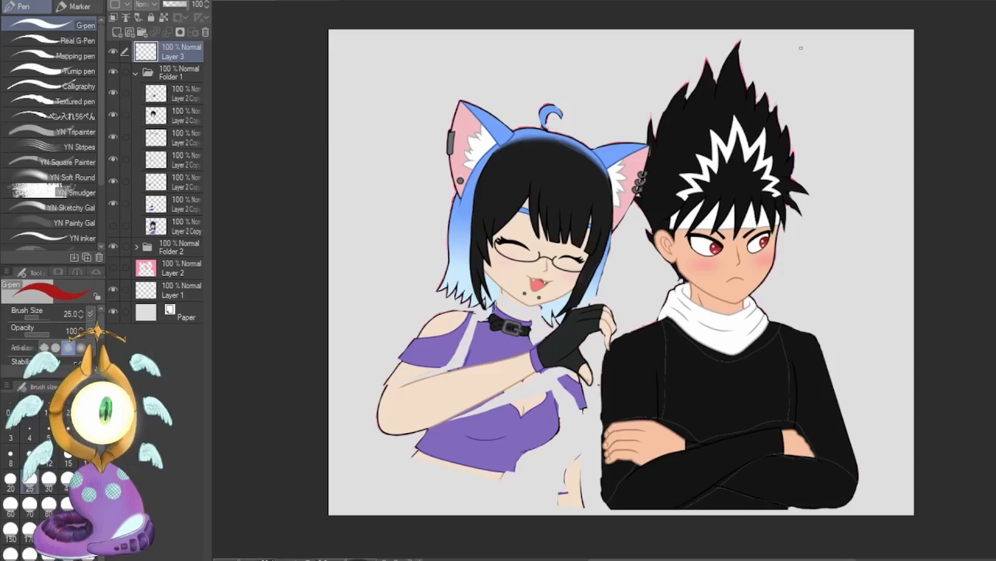
# Mark the empty corners around the characters on the re-posed artwork with red angled strokes, and undo them.
pyautogui.moveTo(773, 39)
pyautogui.mouseDown()
pyautogui.moveTo(865, 43)
pyautogui.moveTo(821, 49)
pyautogui.moveTo(836, 52)
pyautogui.moveTo(827, 91)
pyautogui.mouseUp()
pyautogui.hotkey('ctrl', 'z')
pyautogui.moveTo(848, 401)
pyautogui.mouseDown()
pyautogui.moveTo(871, 416)
pyautogui.moveTo(870, 493)
pyautogui.mouseUp()
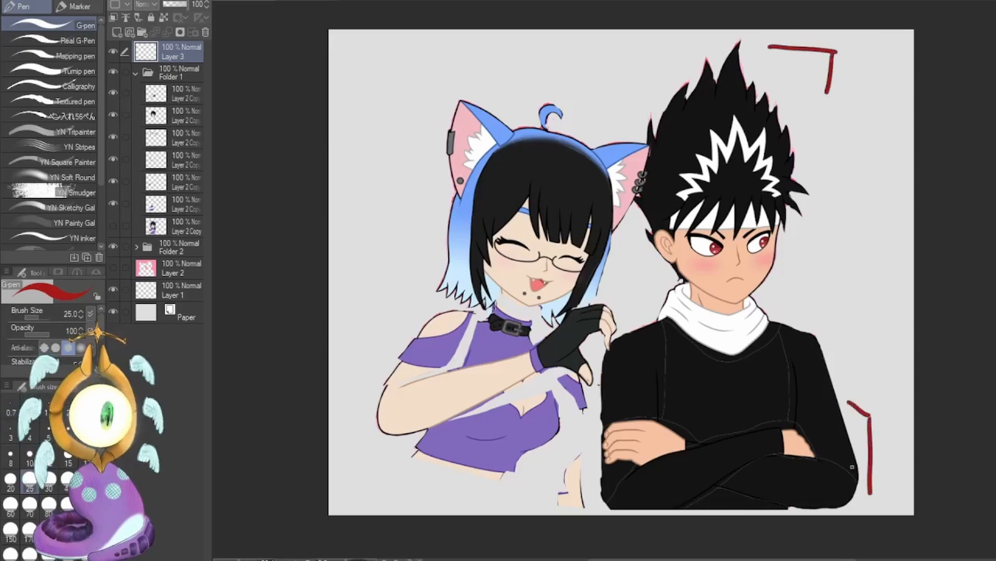
pyautogui.moveTo(366, 38)
pyautogui.mouseDown()
pyautogui.moveTo(347, 41)
pyautogui.moveTo(346, 97)
pyautogui.mouseUp()
pyautogui.moveTo(358, 455)
pyautogui.mouseDown()
pyautogui.moveTo(361, 490)
pyautogui.moveTo(443, 501)
pyautogui.mouseUp()
pyautogui.hotkey('ctrl', 'z')
pyautogui.hotkey('ctrl', 'z')
pyautogui.hotkey('ctrl', 'z')
pyautogui.hotkey('ctrl', 'z')
pyautogui.hotkey('ctrl', 'z')
pyautogui.hotkey('ctrl', 'z')
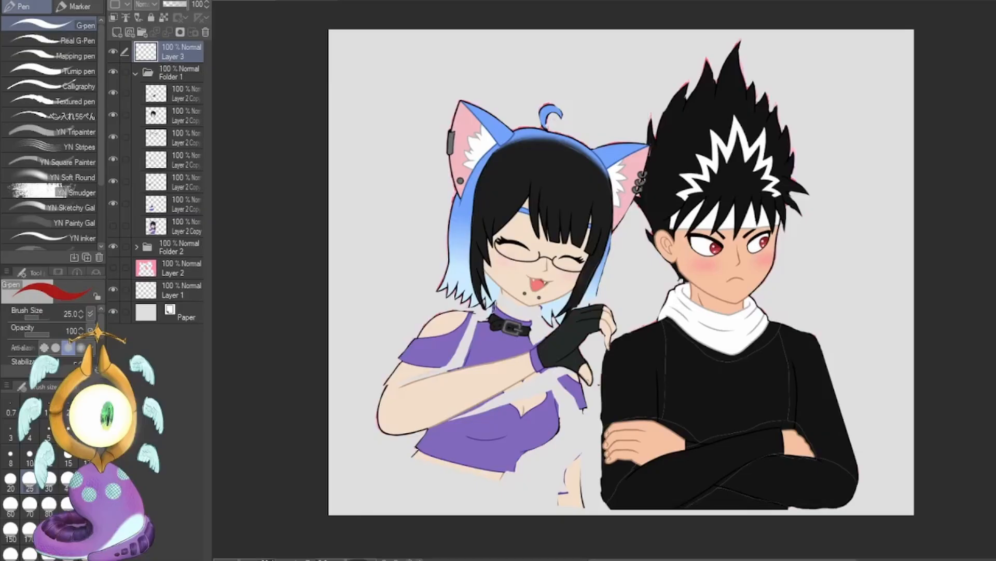
# Add a new layer in Folder 1 and paint over the girl's purple sleeve, shoulder and upper arm with the G-pen at size 50.
pyautogui.press('m')
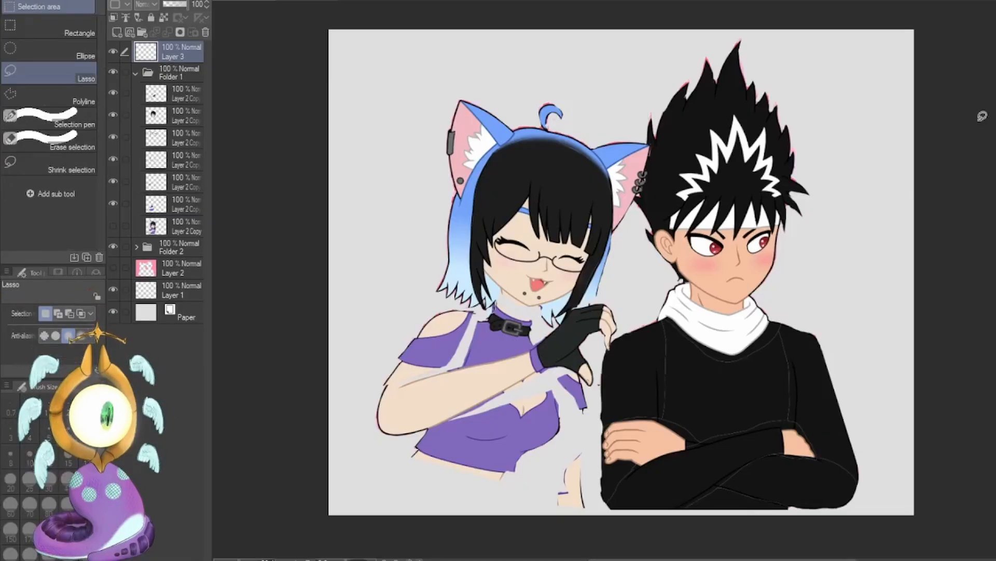
pyautogui.click(116, 206)
pyautogui.press('b')
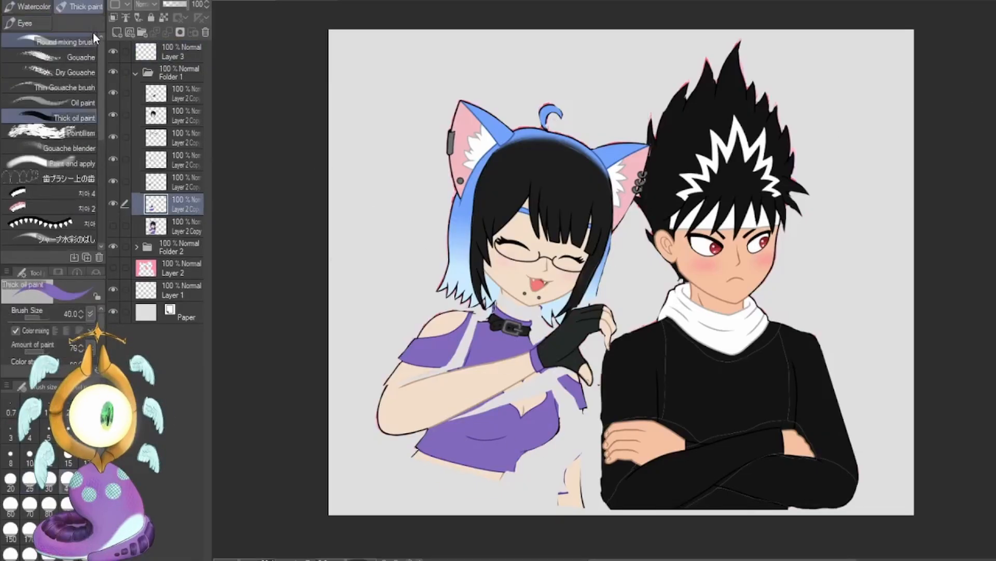
pyautogui.hotkey('ctrl', 'shift', 'n')
pyautogui.press('p')
pyautogui.moveTo(476, 314)
pyautogui.mouseDown()
pyautogui.moveTo(452, 365)
pyautogui.moveTo(394, 354)
pyautogui.moveTo(445, 338)
pyautogui.moveTo(464, 317)
pyautogui.mouseUp()
pyautogui.keyDown('alt'); pyautogui.click(435, 330); pyautogui.keyUp('alt')
pyautogui.moveTo(514, 328)
pyautogui.mouseDown()
pyautogui.moveTo(556, 295)
pyautogui.moveTo(529, 291)
pyautogui.mouseUp()
pyautogui.keyDown('alt'); pyautogui.click(530, 312); pyautogui.keyUp('alt')
pyautogui.keyDown('alt'); pyautogui.click(501, 313); pyautogui.keyUp('alt')
pyautogui.moveTo(510, 295)
pyautogui.mouseDown()
pyautogui.moveTo(559, 317)
pyautogui.moveTo(509, 331)
pyautogui.mouseUp()
pyautogui.moveTo(540, 266); pyautogui.dragTo(572, 279)
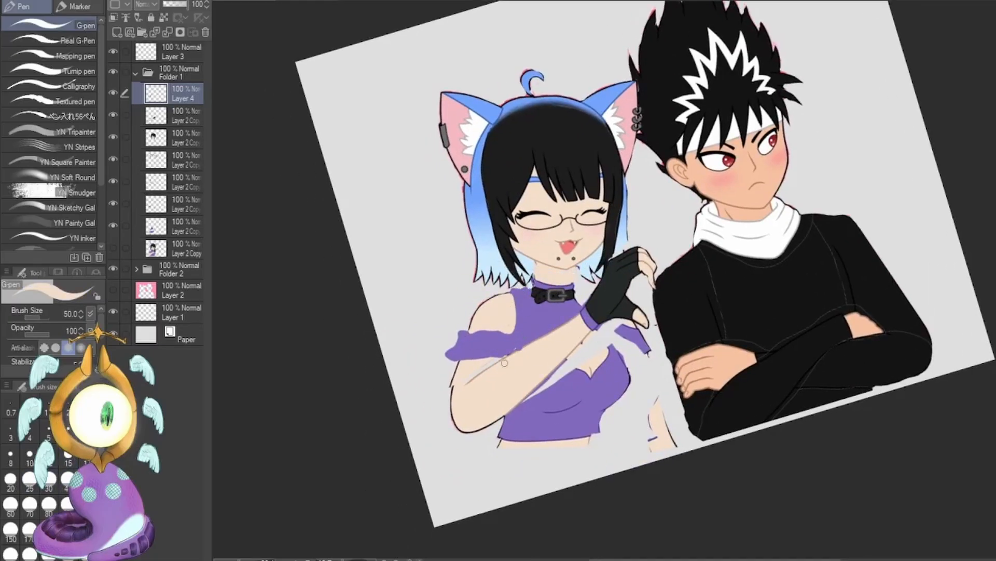
pyautogui.moveTo(505, 363); pyautogui.dragTo(471, 381)
# Transform the layer with the girl's raised arm, Layer 2 Copy 4, to adjust the forearm's size and position slightly.
pyautogui.click(179, 116)
pyautogui.hotkey('ctrl', 't')
pyautogui.moveTo(457, 440); pyautogui.dragTo(452, 433)
pyautogui.moveTo(669, 305); pyautogui.dragTo(672, 312)
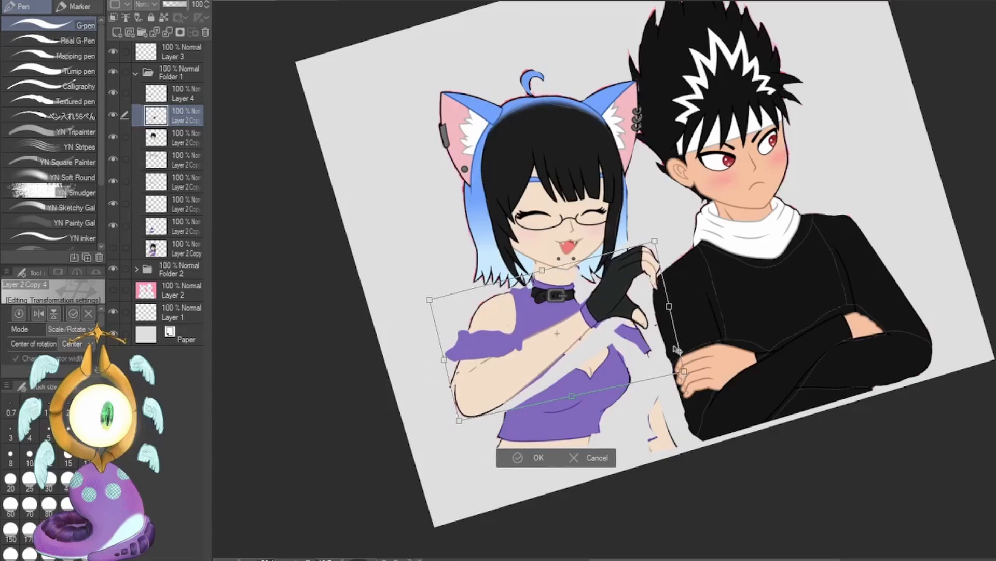
pyautogui.press('Return')
# On Layer 4, clean up the sleeve and fill the gap below the girl's forearm and across her chest with purple.
pyautogui.click(179, 93)
pyautogui.hotkey('ctrl', '@')
pyautogui.press('e')
pyautogui.moveTo(508, 309); pyautogui.dragTo(474, 317)
pyautogui.press('p')
pyautogui.keyDown('alt'); pyautogui.click(512, 296); pyautogui.keyUp('alt')
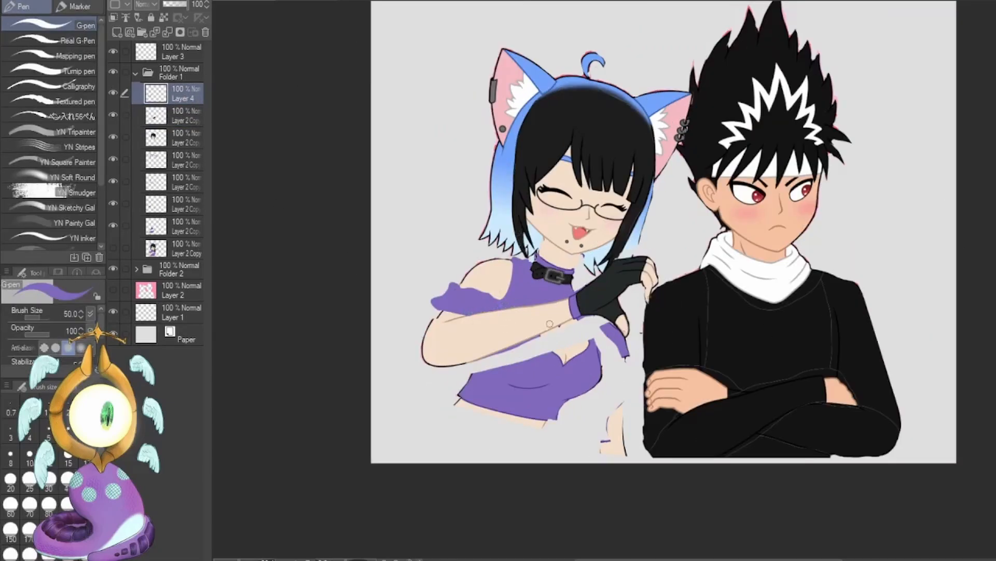
pyautogui.hotkey('ctrl', 'z')
pyautogui.moveTo(529, 342)
pyautogui.mouseDown()
pyautogui.moveTo(481, 366)
pyautogui.moveTo(571, 329)
pyautogui.moveTo(602, 357)
pyautogui.moveTo(568, 403)
pyautogui.mouseUp()
pyautogui.press(']')
pyautogui.press(']')
pyautogui.press(']')
pyautogui.press(']')
pyautogui.press(']')
pyautogui.press('[')
pyautogui.press('[')
pyautogui.press('[')
pyautogui.press('[')
pyautogui.press('[')
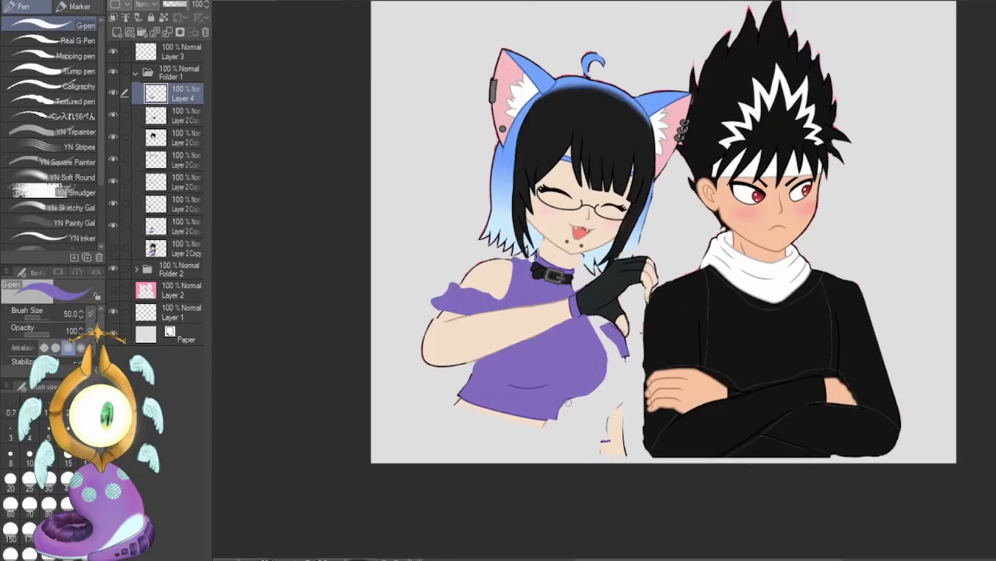
# Block in the girl's dark trousers at the canvas's lower edge and paint her bare midriff in skin tone.
pyautogui.press('x')
pyautogui.moveTo(454, 411)
pyautogui.mouseDown()
pyautogui.moveTo(545, 441)
pyautogui.moveTo(512, 455)
pyautogui.moveTo(454, 412)
pyautogui.moveTo(401, 458)
pyautogui.mouseUp()
pyautogui.keyDown('alt'); pyautogui.click(662, 425); pyautogui.keyUp('alt')
pyautogui.hotkey('ctrl', 'z')
pyautogui.keyDown('alt'); pyautogui.click(612, 293); pyautogui.keyUp('alt')
pyautogui.moveTo(422, 427)
pyautogui.mouseDown()
pyautogui.moveTo(416, 448)
pyautogui.moveTo(417, 461)
pyautogui.moveTo(521, 460)
pyautogui.mouseUp()
pyautogui.moveTo(521, 461)
pyautogui.mouseDown()
pyautogui.moveTo(536, 450)
pyautogui.moveTo(541, 460)
pyautogui.mouseUp()
pyautogui.keyDown('alt'); pyautogui.click(519, 438); pyautogui.keyUp('alt')
pyautogui.moveTo(533, 446); pyautogui.dragTo(508, 458)
# Paint the skin-toned neckline opening in the girl's top and reshape its hem below the chest.
pyautogui.moveTo(566, 346)
pyautogui.mouseDown()
pyautogui.moveTo(570, 319)
pyautogui.moveTo(554, 337)
pyautogui.moveTo(569, 318)
pyautogui.mouseUp()
pyautogui.keyDown('alt'); pyautogui.click(537, 371); pyautogui.keyUp('alt')
pyautogui.moveTo(556, 405)
pyautogui.mouseDown()
pyautogui.moveTo(530, 417)
pyautogui.moveTo(548, 386)
pyautogui.mouseUp()
pyautogui.keyDown('alt'); pyautogui.click(490, 417); pyautogui.keyUp('alt')
pyautogui.moveTo(477, 371)
pyautogui.mouseDown()
pyautogui.moveTo(461, 397)
pyautogui.moveTo(566, 408)
pyautogui.moveTo(587, 394)
pyautogui.mouseUp()
pyautogui.keyDown('alt'); pyautogui.click(542, 366); pyautogui.keyUp('alt')
# Paint the girl's other sleeve in purple and add her lowered arm and shoulder cutout in skin tone.
pyautogui.moveTo(609, 352); pyautogui.dragTo(612, 332)
pyautogui.keyDown('alt'); pyautogui.click(616, 426); pyautogui.keyUp('alt')
pyautogui.moveTo(609, 365)
pyautogui.mouseDown()
pyautogui.moveTo(632, 360)
pyautogui.moveTo(597, 392)
pyautogui.moveTo(626, 454)
pyautogui.mouseUp()
pyautogui.moveTo(591, 319); pyautogui.dragTo(609, 324)
pyautogui.keyDown('alt'); pyautogui.click(563, 290); pyautogui.keyUp('alt')
pyautogui.moveTo(573, 283); pyautogui.dragTo(585, 285)
# Extend the girl's purple top down over her midriff by outlining and filling it, and set the brush size to 15.
pyautogui.moveTo(478, 361); pyautogui.dragTo(499, 423)
pyautogui.moveTo(567, 403); pyautogui.dragTo(551, 428)
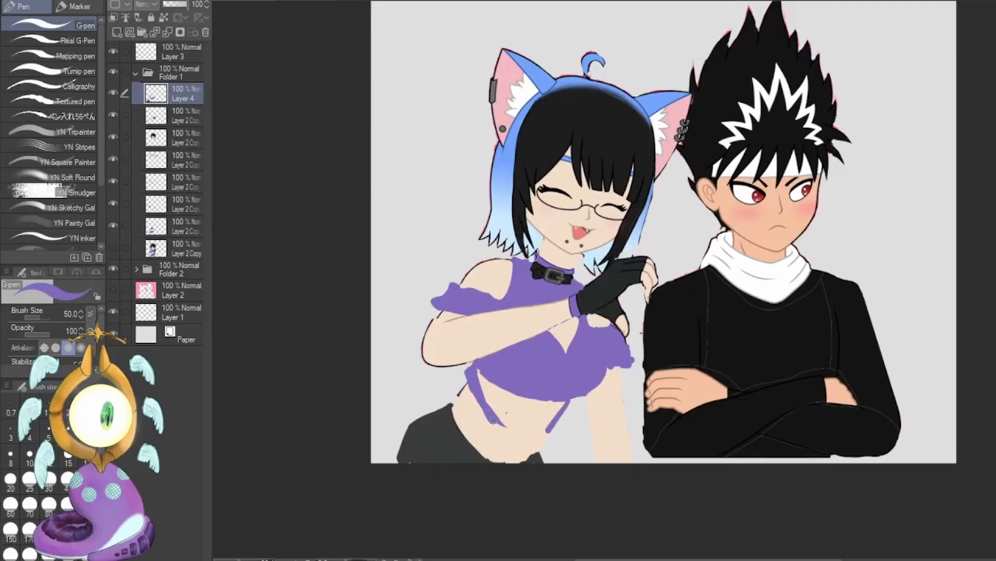
pyautogui.moveTo(482, 379); pyautogui.dragTo(547, 423)
pyautogui.moveTo(548, 423); pyautogui.dragTo(507, 429)
pyautogui.scroll(1, 594, 404)
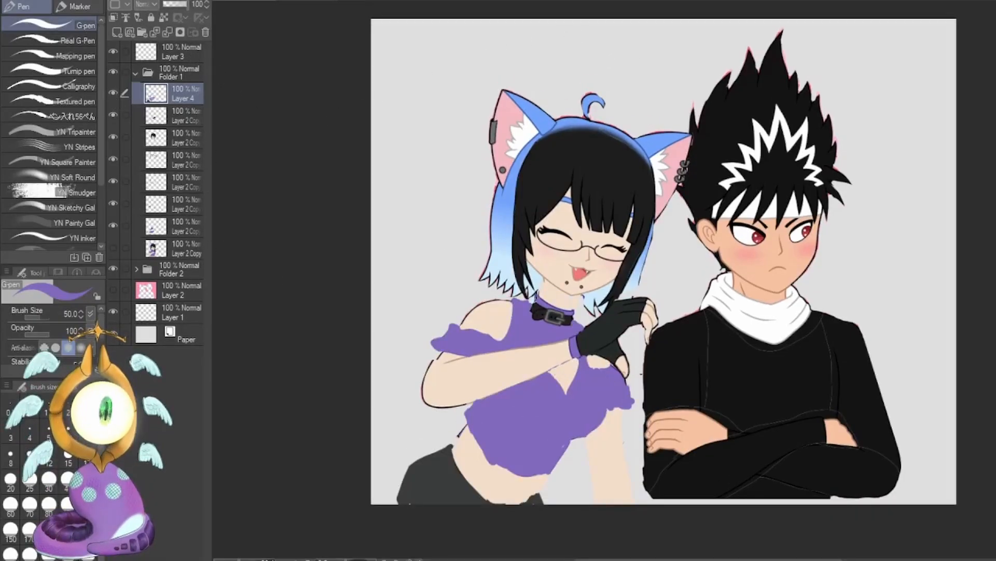
pyautogui.click(68, 458)
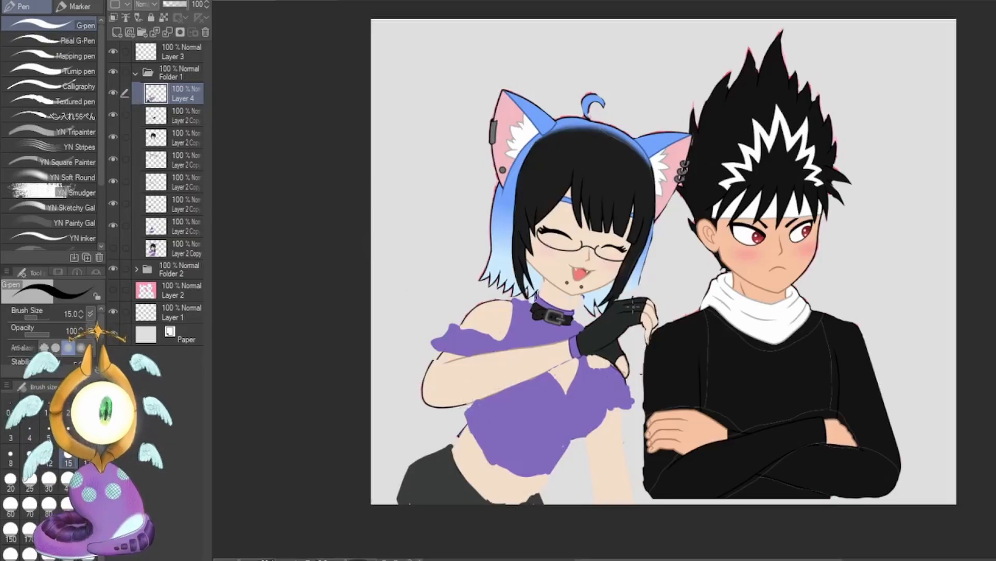
# Draw a red arrow on Layer 3 pointing at the top of the girl's trousers with brush size 15, and undo it.
pyautogui.click(172, 54)
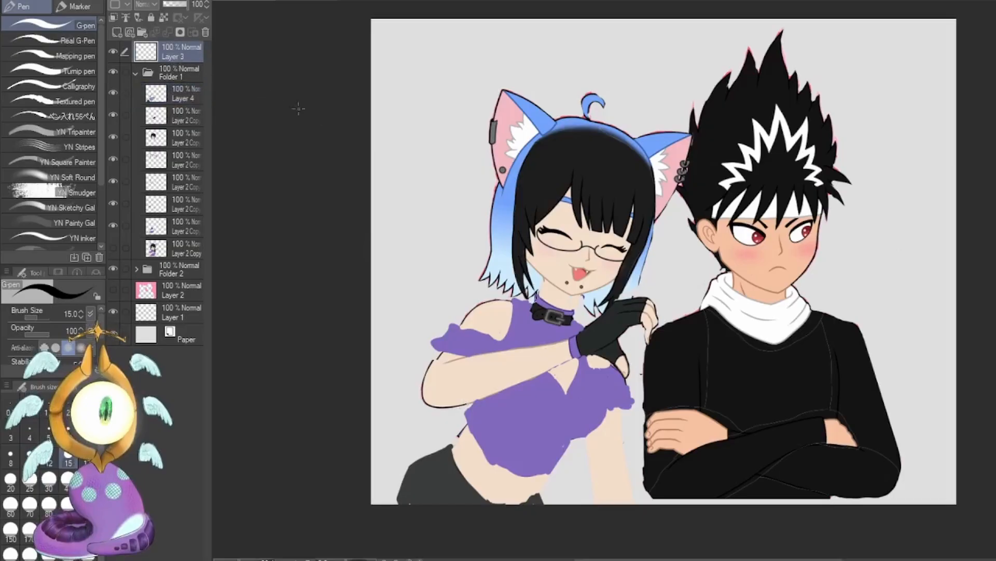
pyautogui.click(68, 479)
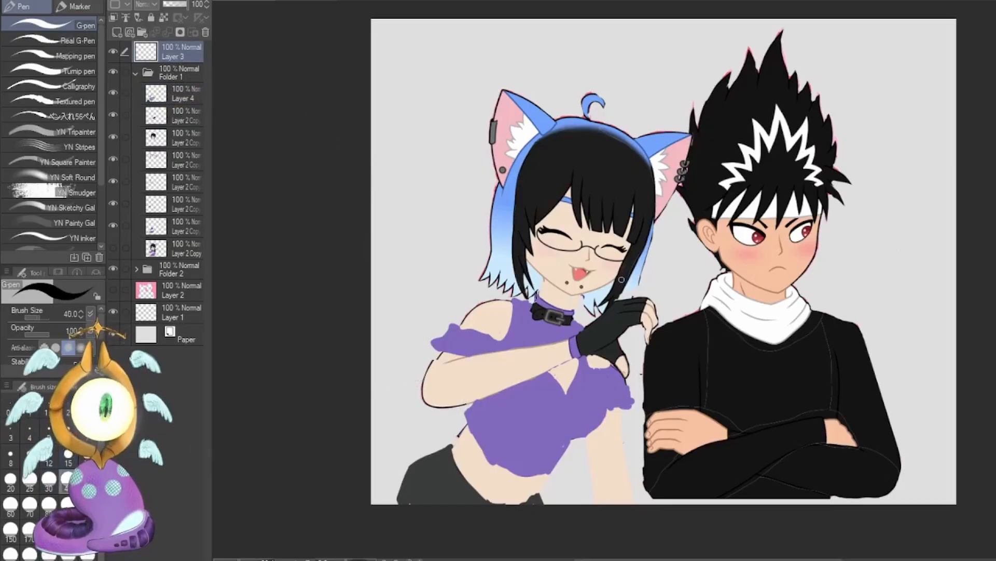
pyautogui.moveTo(405, 417); pyautogui.dragTo(437, 444)
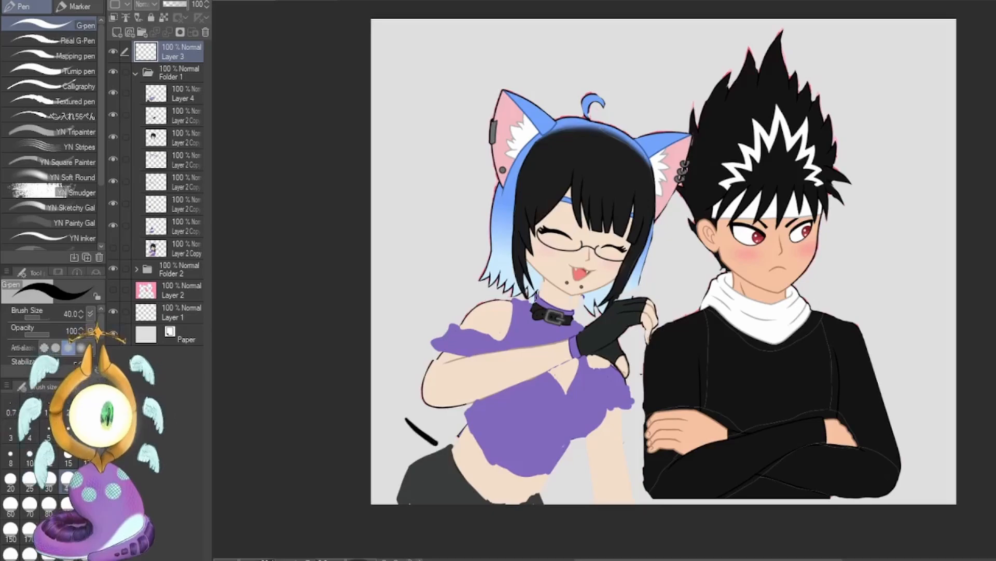
pyautogui.hotkey('ctrl', 'z')
pyautogui.click(68, 457)
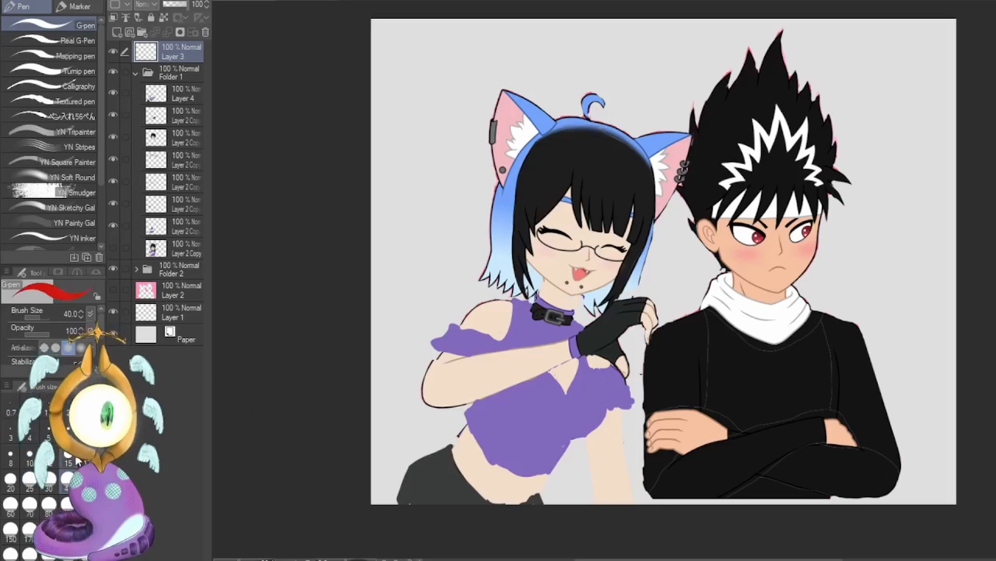
pyautogui.moveTo(396, 413); pyautogui.dragTo(427, 443)
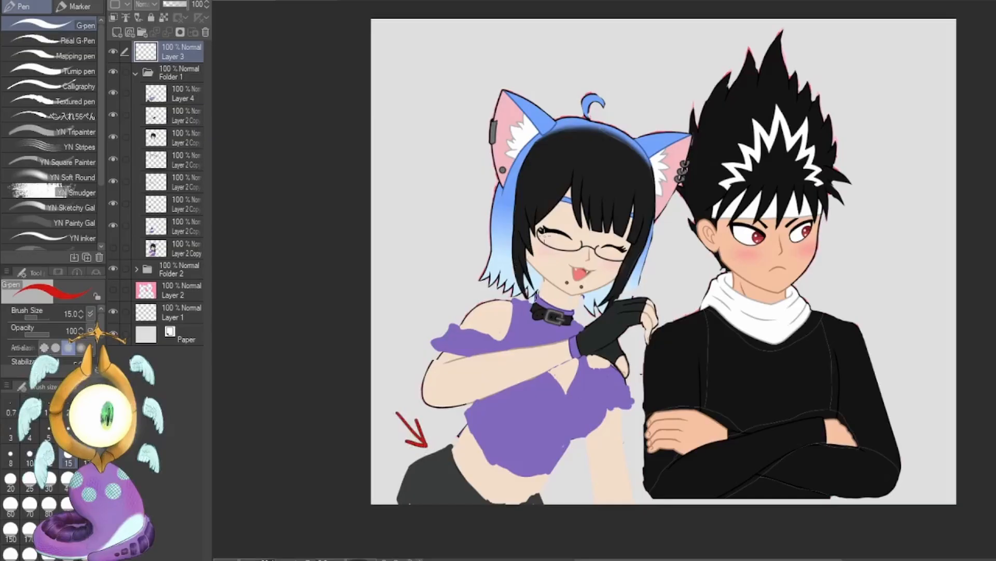
pyautogui.hotkey('ctrl', 'z')
pyautogui.hotkey('ctrl', 'z')
pyautogui.hotkey('ctrl', 'z')
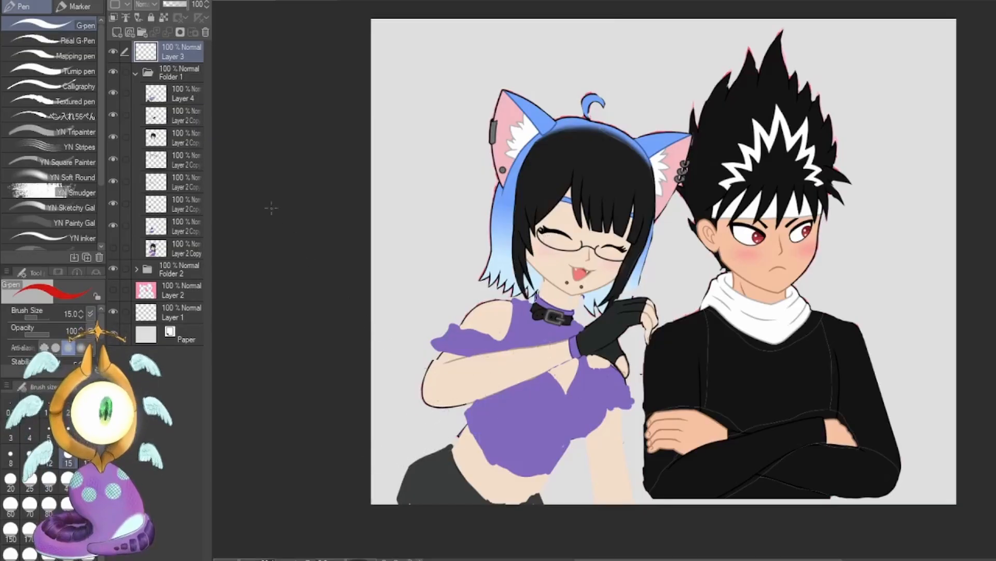
# Make a short red mark on Layer 3 at the girl's hip, undo it, and reselect Layer 4.
pyautogui.click(179, 95)
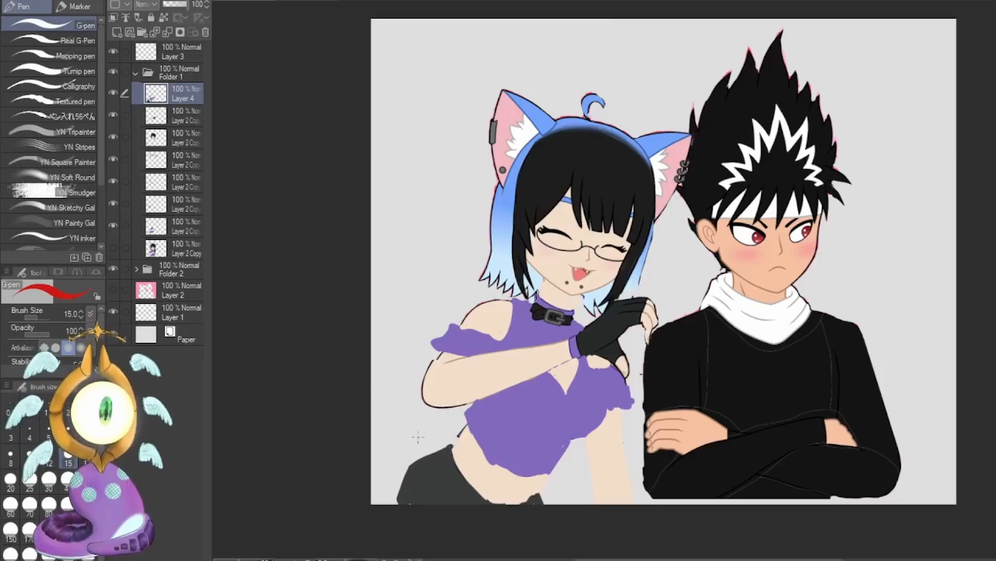
pyautogui.click(173, 49)
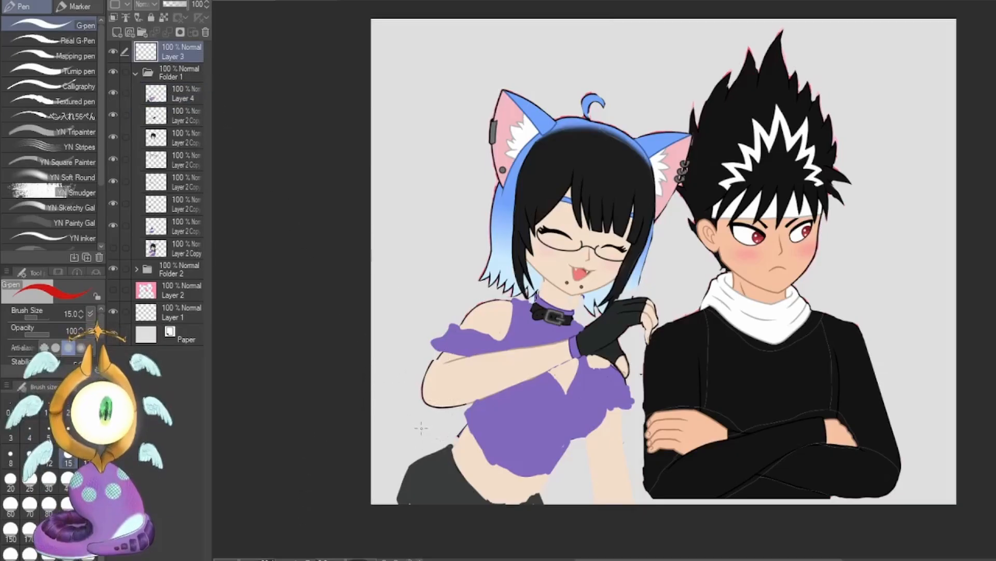
pyautogui.moveTo(422, 442); pyautogui.dragTo(439, 450)
pyautogui.hotkey('ctrl', 'z')
pyautogui.hotkey('ctrl', 'z')
pyautogui.click(188, 98)
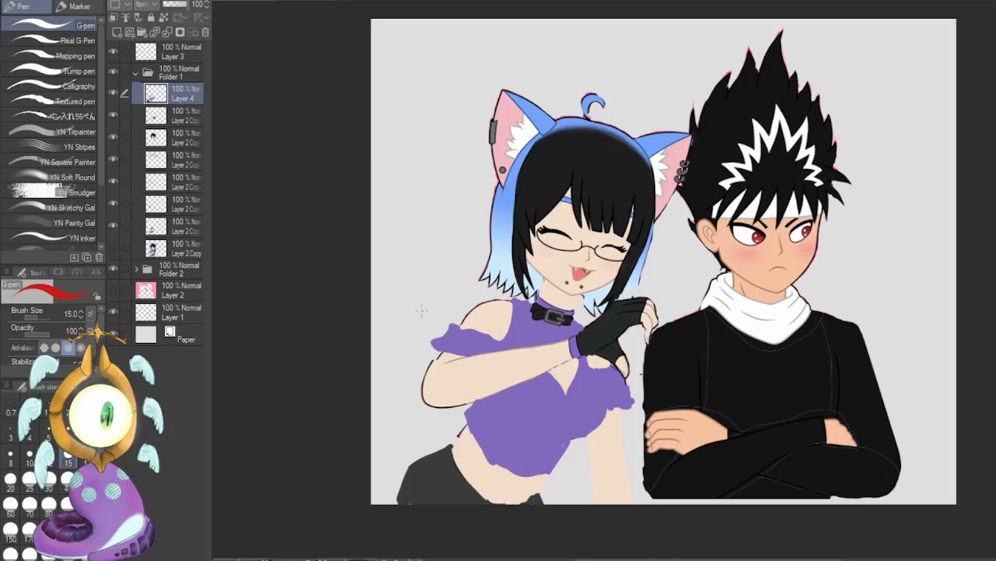
# Draw a large red arch around both characters on Layer 3 and undo it.
pyautogui.click(180, 135)
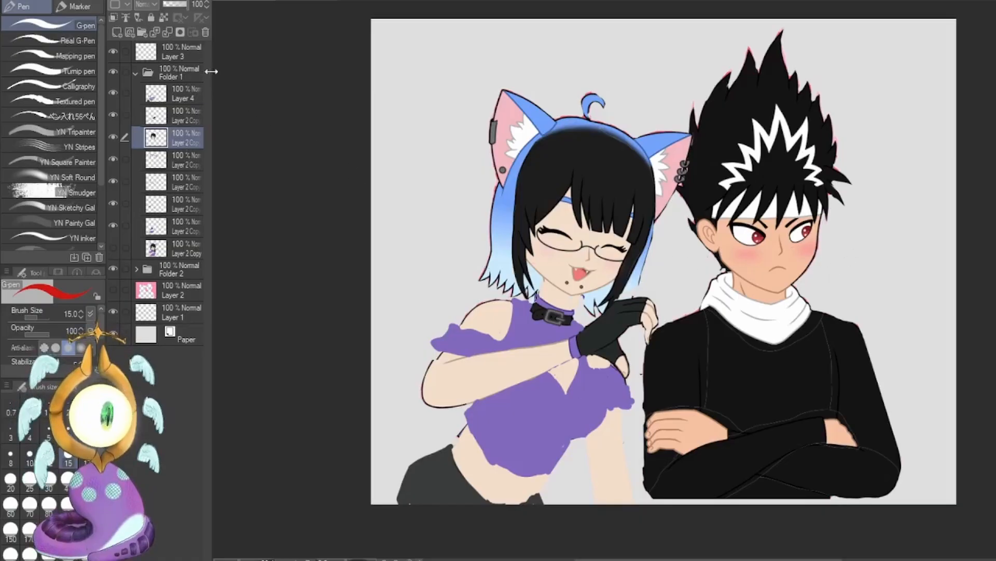
pyautogui.click(179, 51)
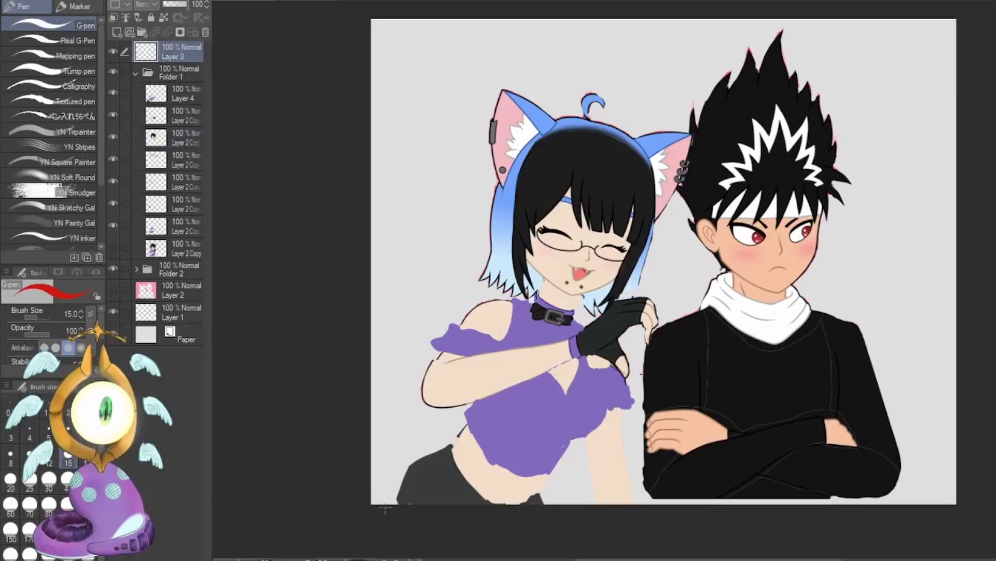
pyautogui.moveTo(384, 508)
pyautogui.mouseDown()
pyautogui.moveTo(443, 179)
pyautogui.moveTo(690, 35)
pyautogui.moveTo(934, 238)
pyautogui.moveTo(910, 505)
pyautogui.mouseUp()
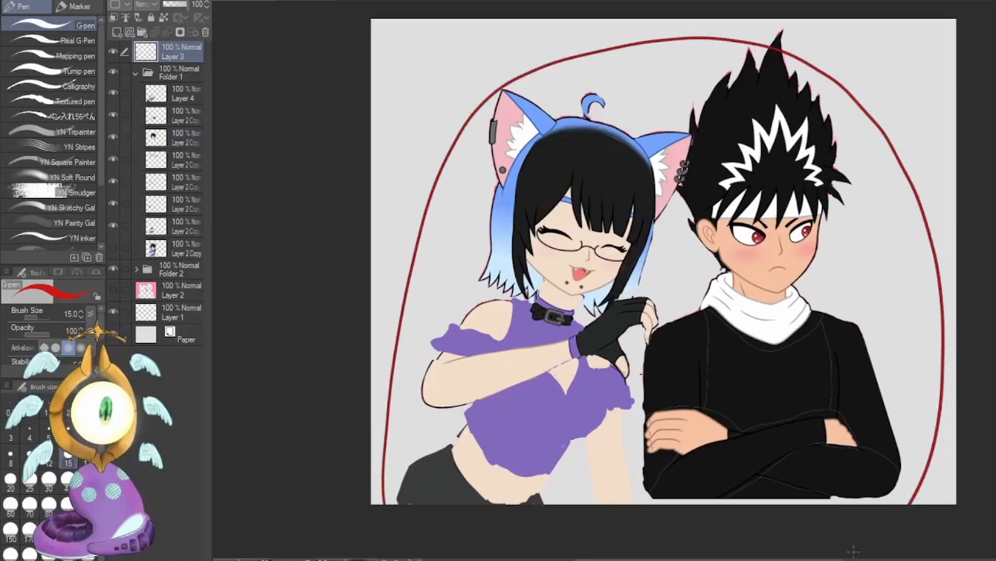
pyautogui.hotkey('ctrl', 'z')
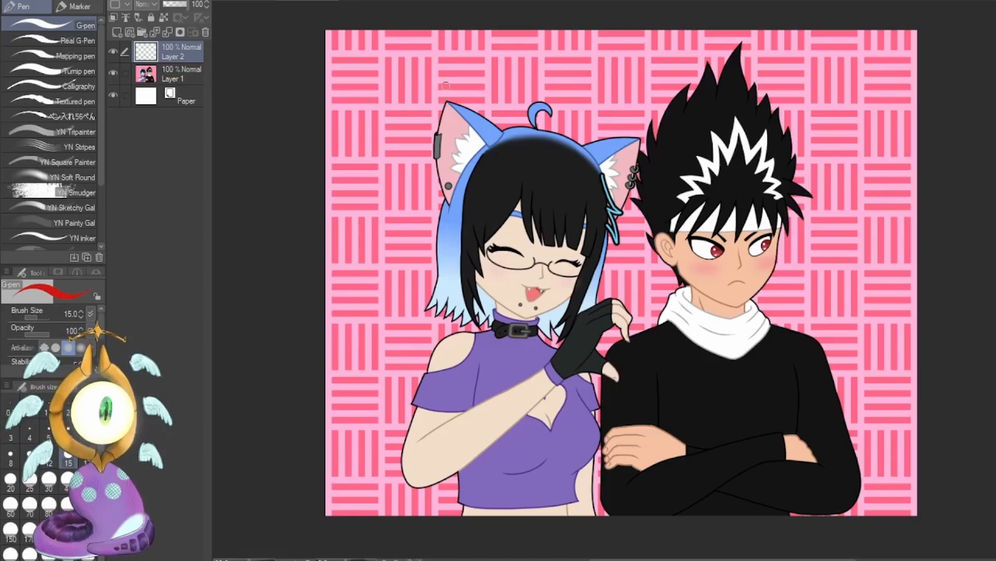
# Draw a red rectangular frame tightly around both characters on Layer 2 of the original pink-patterned artwork.
pyautogui.moveTo(445, 85)
pyautogui.mouseDown()
pyautogui.moveTo(394, 96)
pyautogui.moveTo(390, 520)
pyautogui.mouseUp()
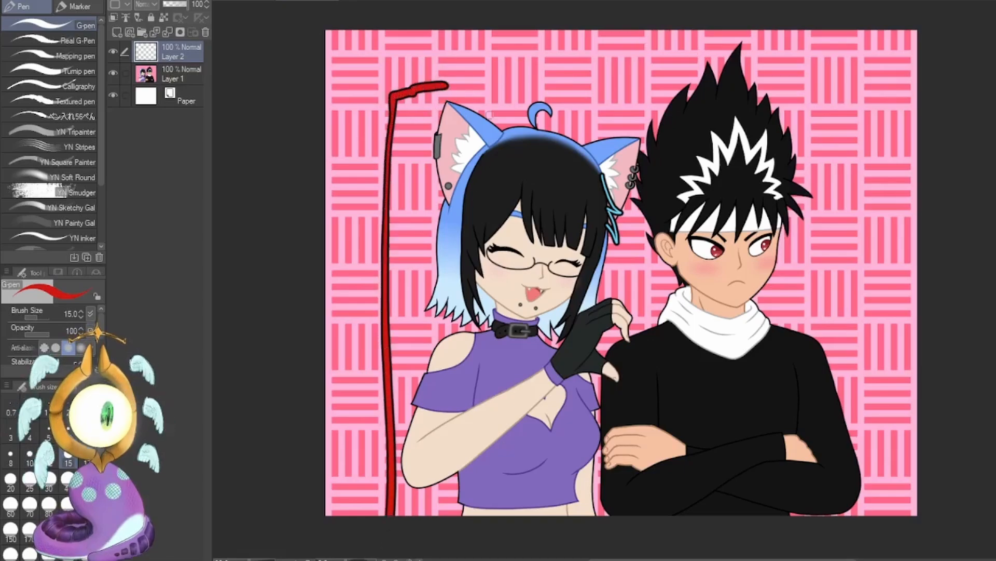
pyautogui.moveTo(445, 83); pyautogui.dragTo(875, 89)
pyautogui.moveTo(870, 122); pyautogui.dragTo(849, 514)
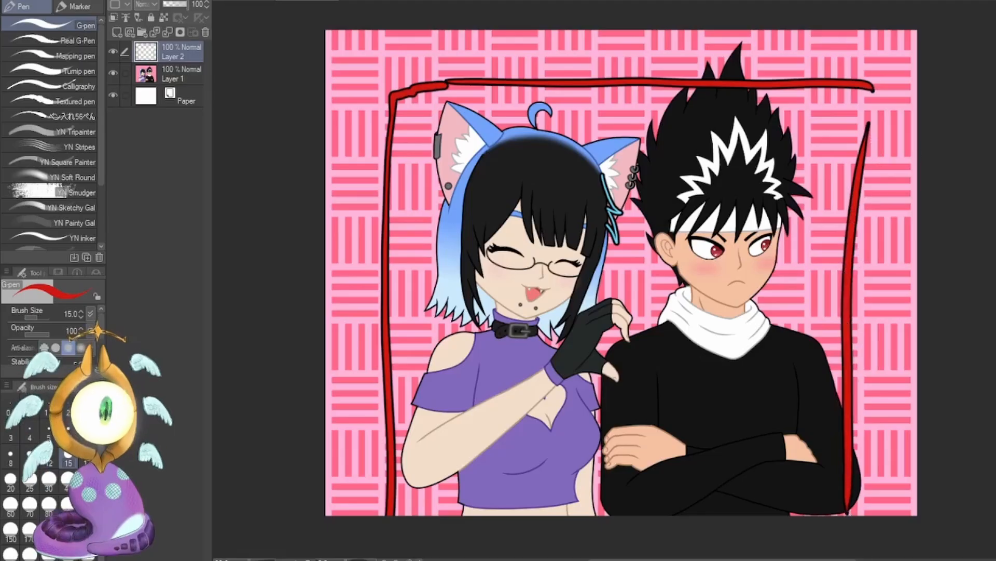
# Examine the two characters' heads and shoulders up close in the original artwork.
pyautogui.hotkey('ctrl', '+')
pyautogui.hotkey('ctrl', '+')
pyautogui.hotkey('ctrl', '+')
pyautogui.hotkey('ctrl', '+')
pyautogui.hotkey('ctrl', '+')
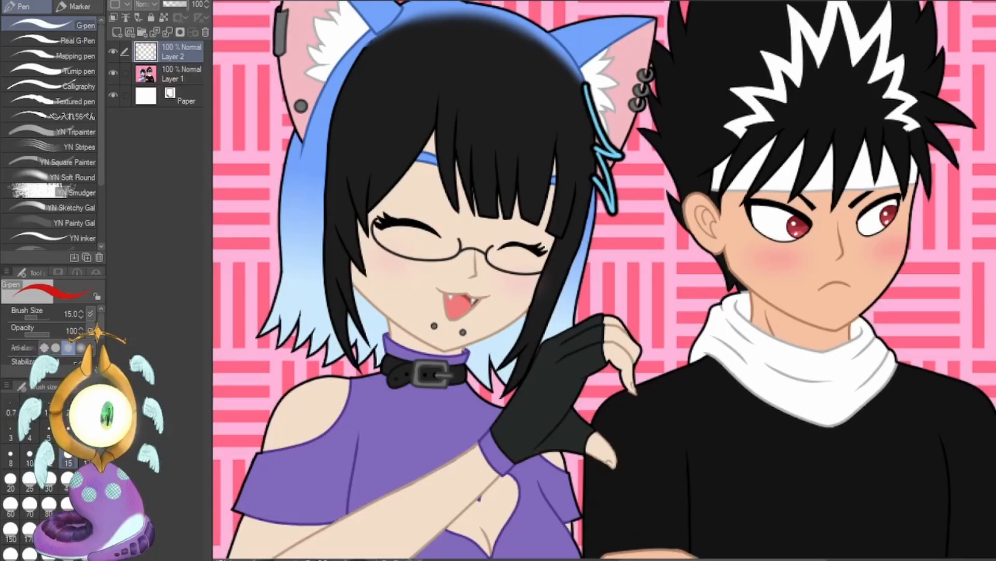
pyautogui.hotkey('ctrl', '-')
pyautogui.hotkey('ctrl', '-')
pyautogui.hotkey('ctrl', '-')
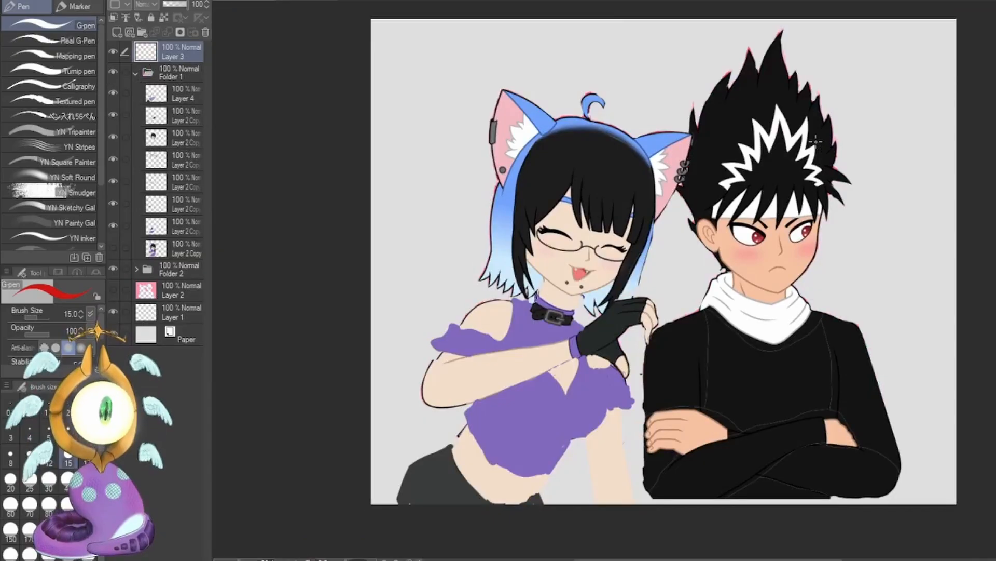
# Draw red framing lines across the top and down both sides of the canvas on Layer 4, and undo them.
pyautogui.click(175, 107)
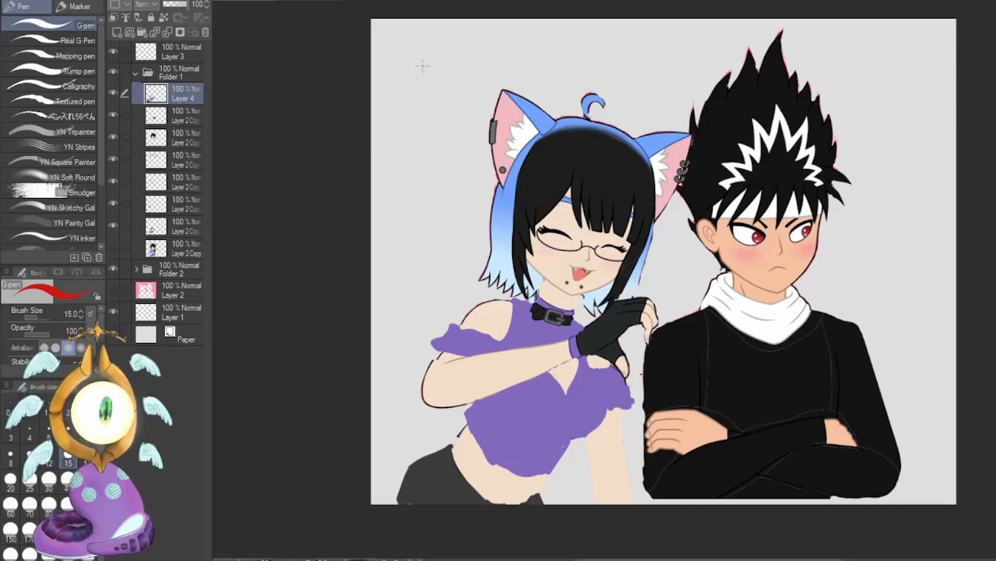
pyautogui.moveTo(363, 59)
pyautogui.mouseDown()
pyautogui.moveTo(749, 51)
pyautogui.moveTo(971, 65)
pyautogui.mouseUp()
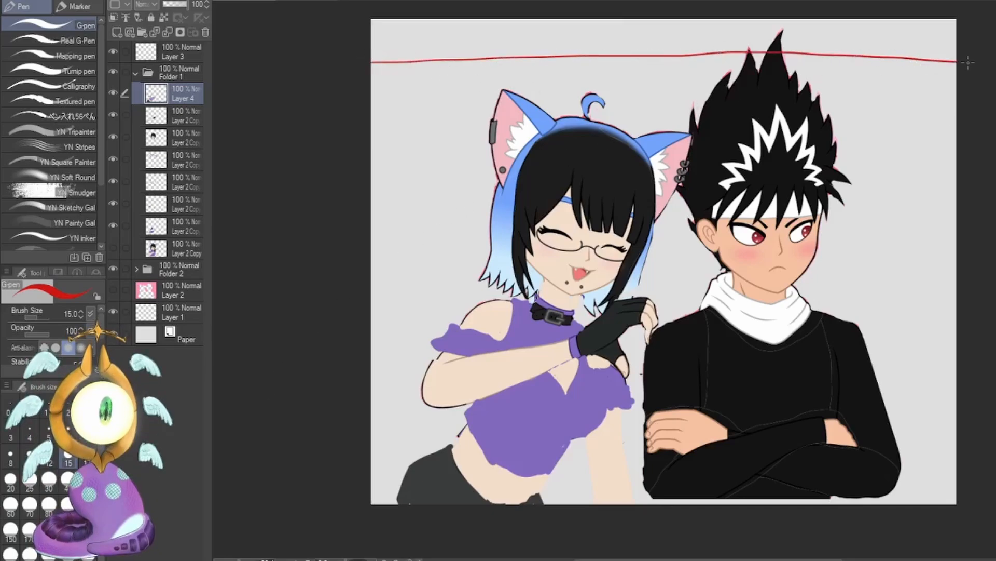
pyautogui.moveTo(372, 62); pyautogui.dragTo(382, 505)
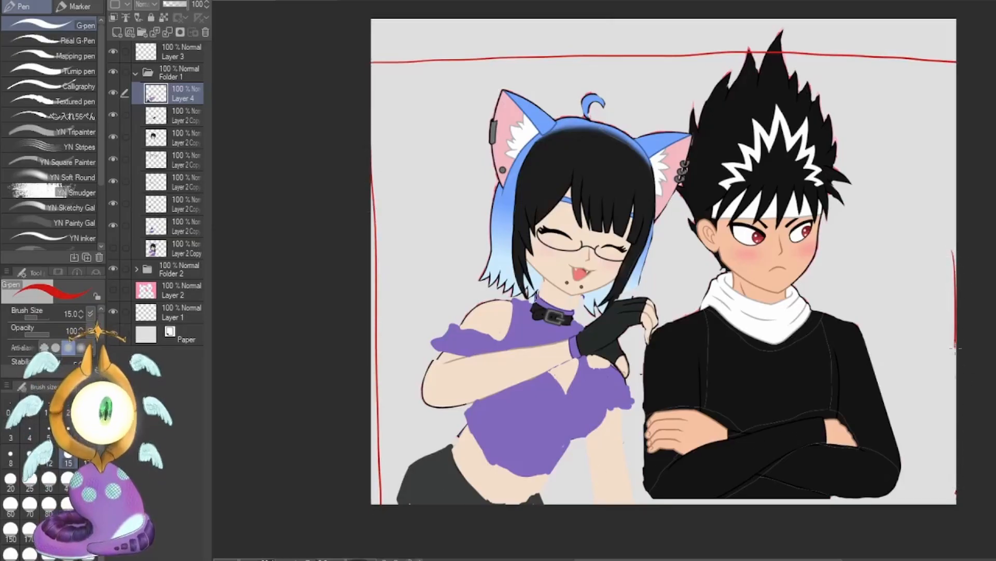
pyautogui.moveTo(953, 251); pyautogui.dragTo(948, 483)
pyautogui.hotkey('ctrl', 'z')
pyautogui.hotkey('ctrl', 'z')
pyautogui.hotkey('ctrl', 'z')
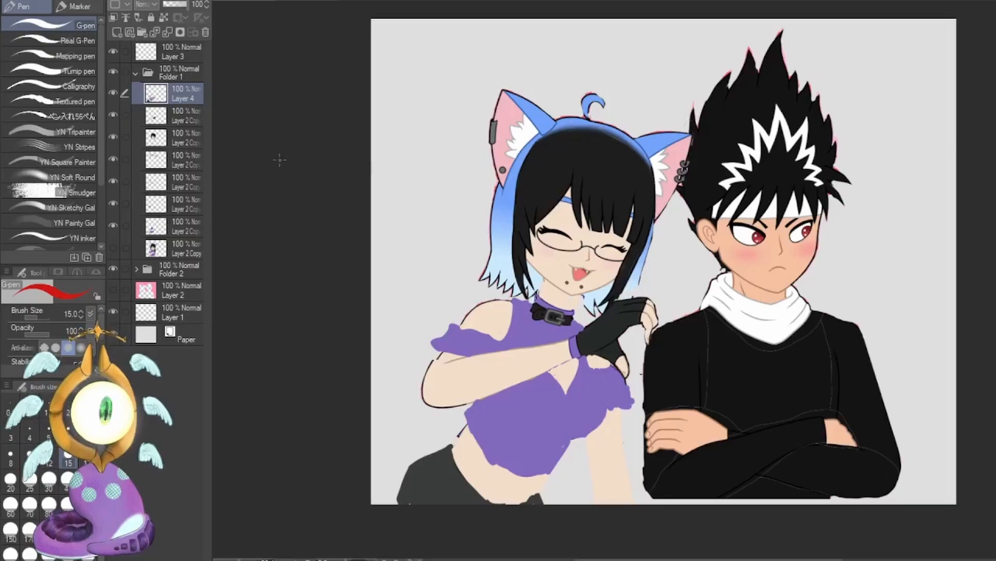
# Merge Layer 4 down with the girl's visible layers in Folder 1 into a single layer.
pyautogui.click(167, 32)
pyautogui.click(167, 32)
pyautogui.click(167, 33)
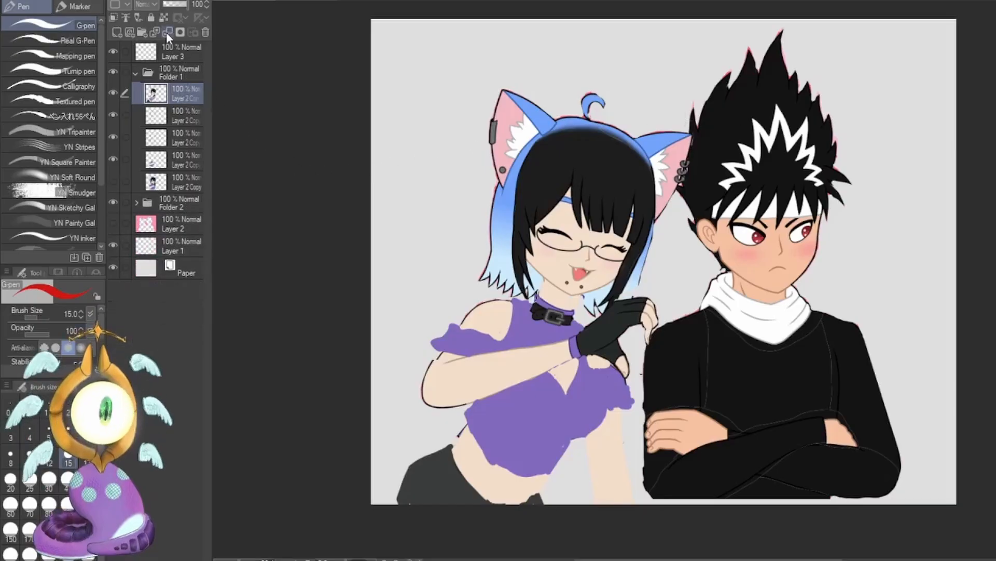
pyautogui.click(167, 32)
pyautogui.click(167, 32)
pyautogui.click(167, 32)
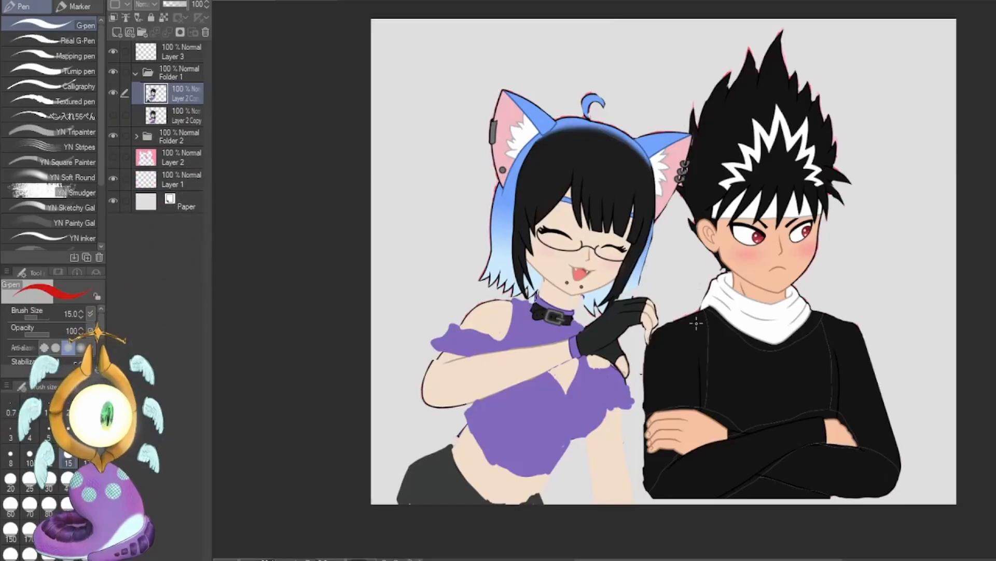
# Switch to the Lasso tool, collapse Folder 1, expand Folder 2 and select the boy's head layer.
pyautogui.press('m')
pyautogui.click(136, 72)
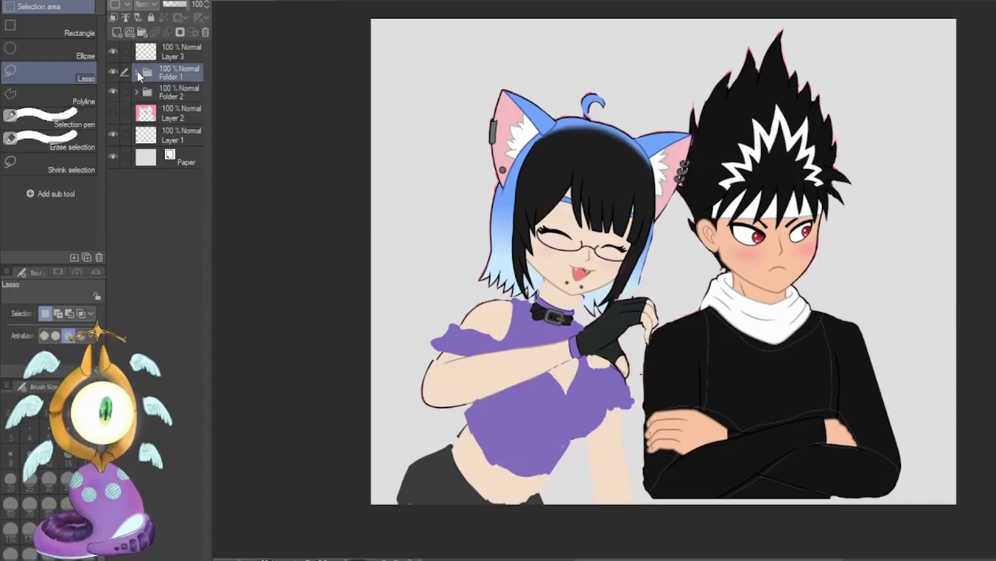
pyautogui.click(135, 92)
pyautogui.click(178, 115)
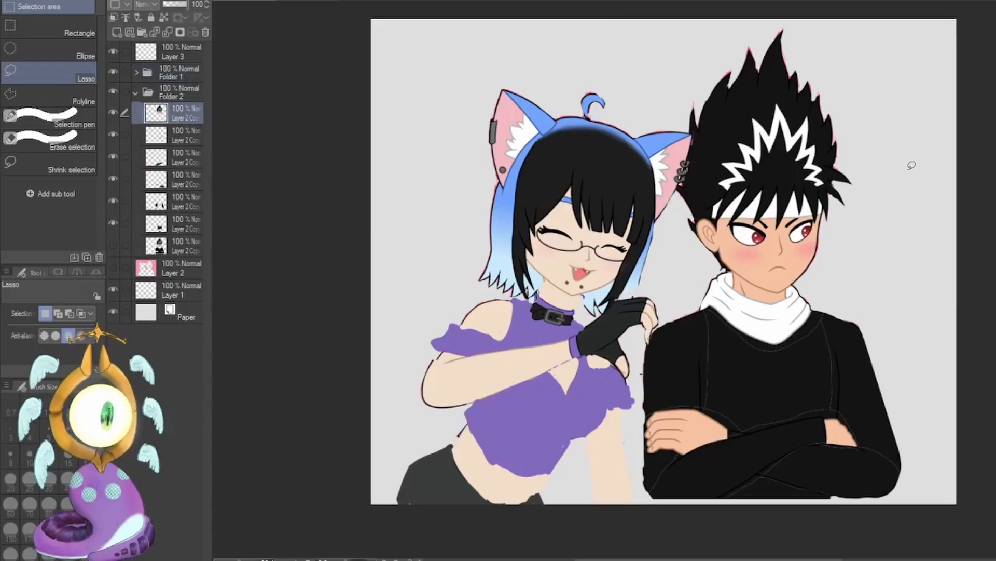
pyautogui.hotkey('ctrl', 't')
pyautogui.moveTo(882, 205); pyautogui.dragTo(883, 233)
pyautogui.moveTo(791, 249); pyautogui.dragTo(811, 265)
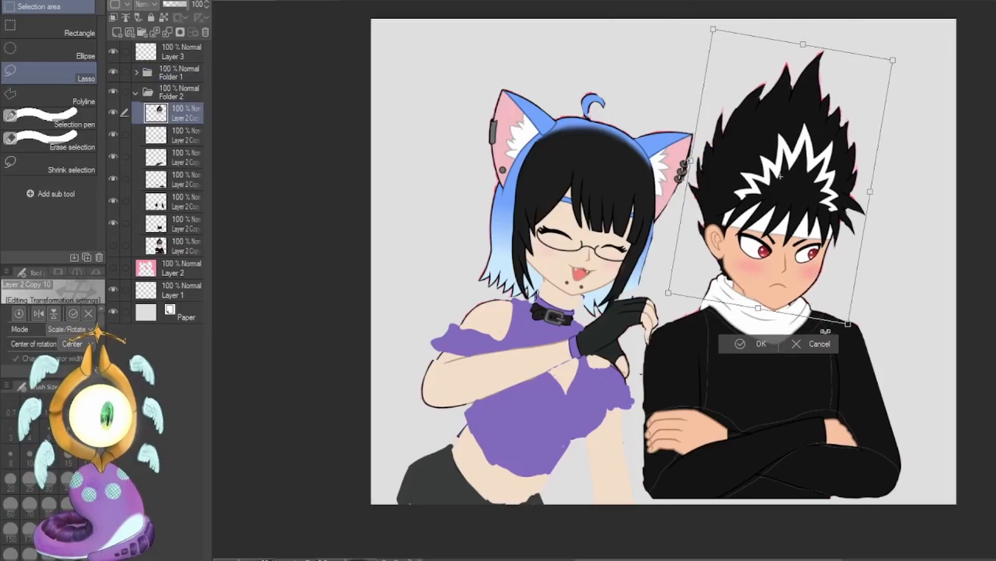
pyautogui.click(821, 343)
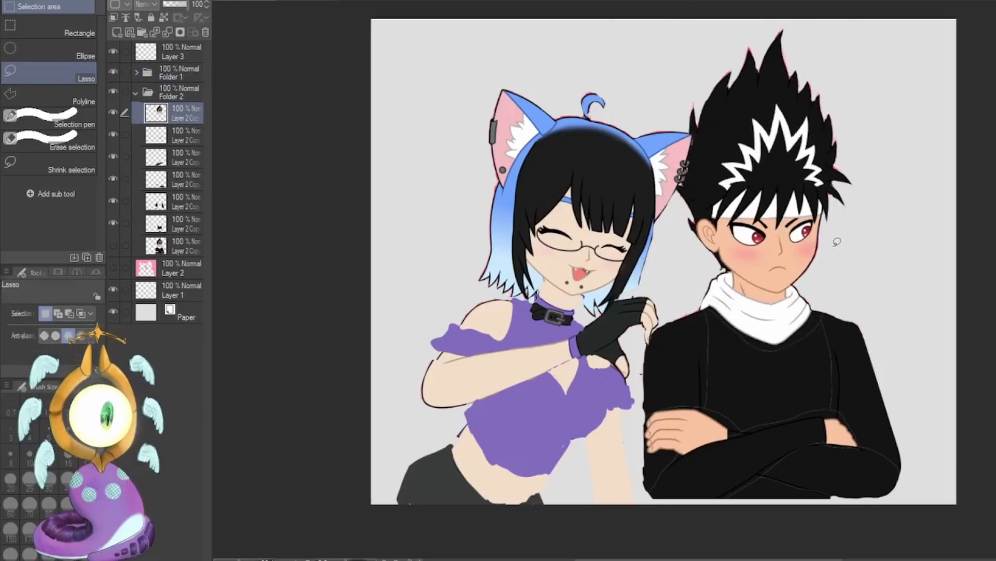
# Select all of the boy's visible layers in Folder 2, tilt him slightly clockwise and shift him away from the girl.
pyautogui.keyDown('shift'); pyautogui.click(182, 223); pyautogui.keyUp('shift')
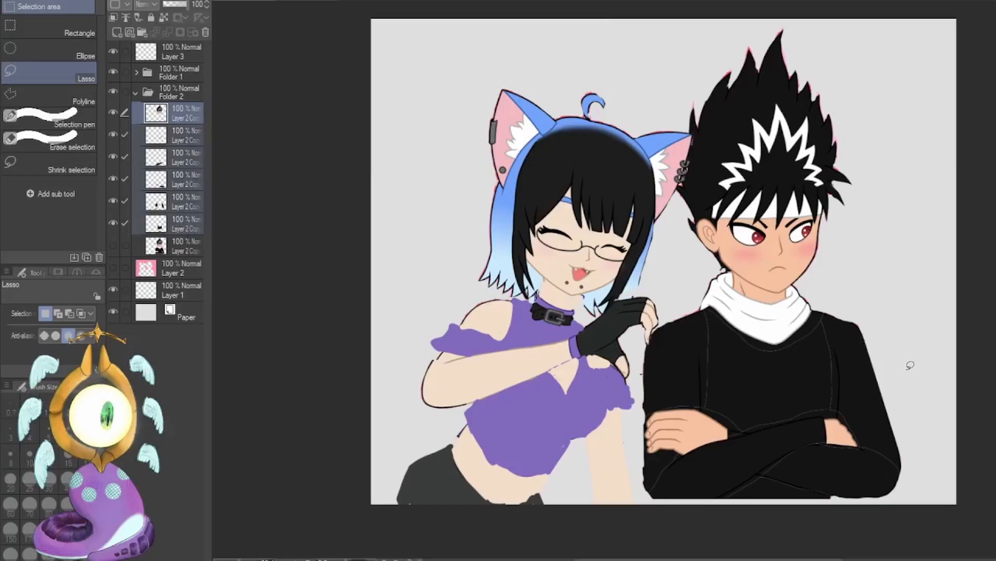
pyautogui.hotkey('ctrl', 't')
pyautogui.moveTo(919, 351); pyautogui.dragTo(925, 373)
pyautogui.moveTo(853, 385); pyautogui.dragTo(881, 396)
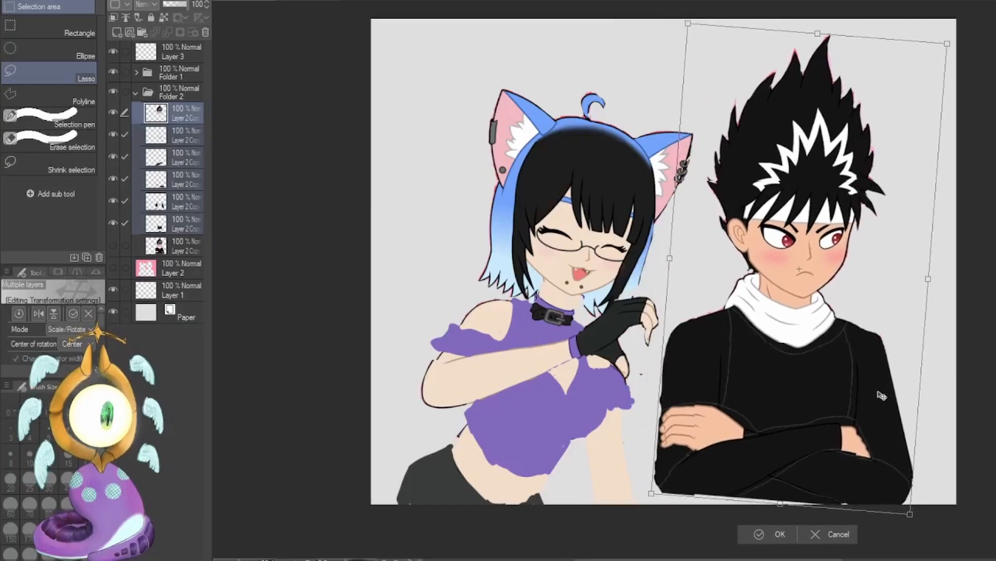
pyautogui.click(743, 530)
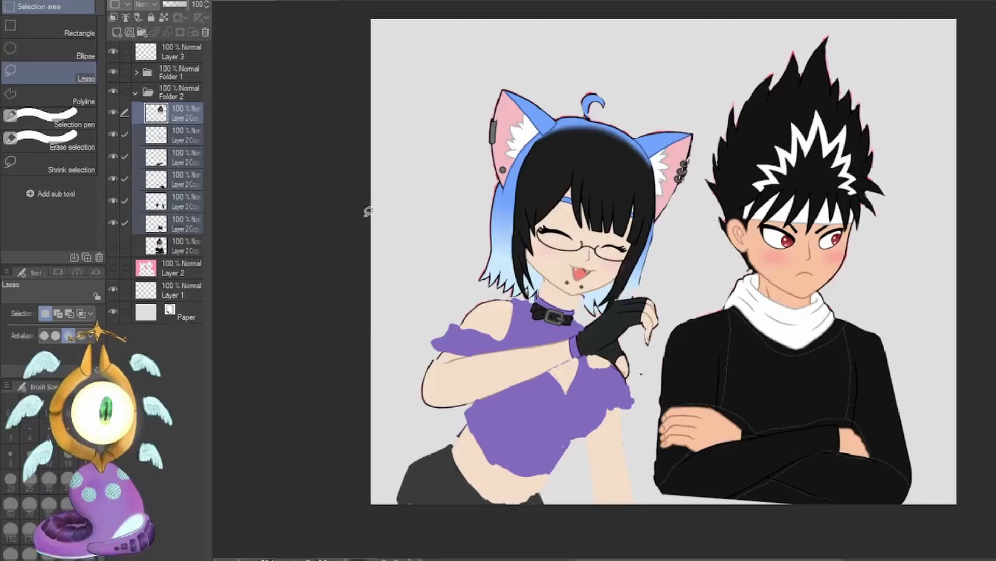
pyautogui.click(176, 123)
pyautogui.hotkey('ctrl', 't')
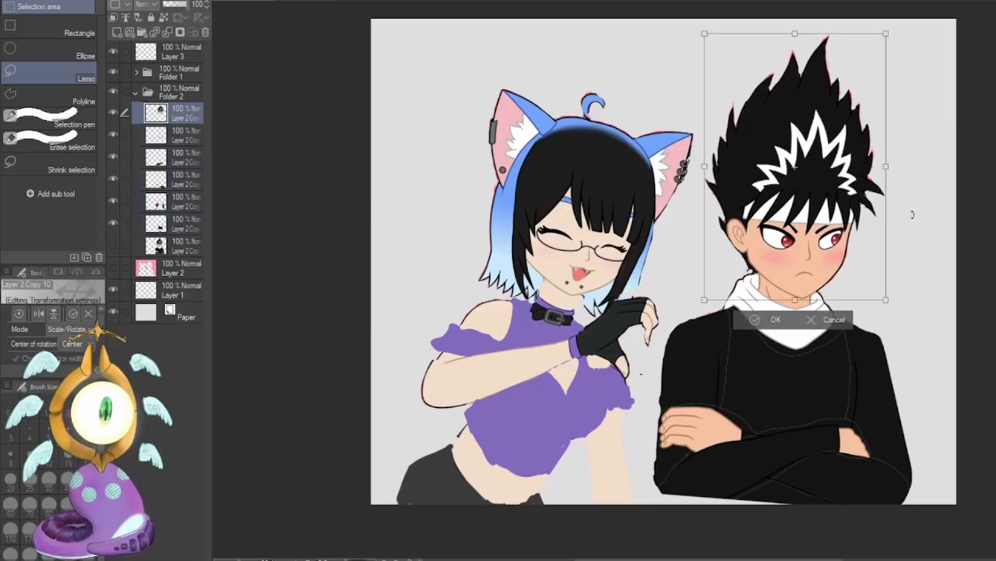
pyautogui.moveTo(913, 214); pyautogui.dragTo(920, 223)
pyautogui.press('Escape')
# Lasso the boy's upper arm nearest the girl on the upper-arms layer, then raise, tilt and skew it with a transform.
pyautogui.click(179, 202)
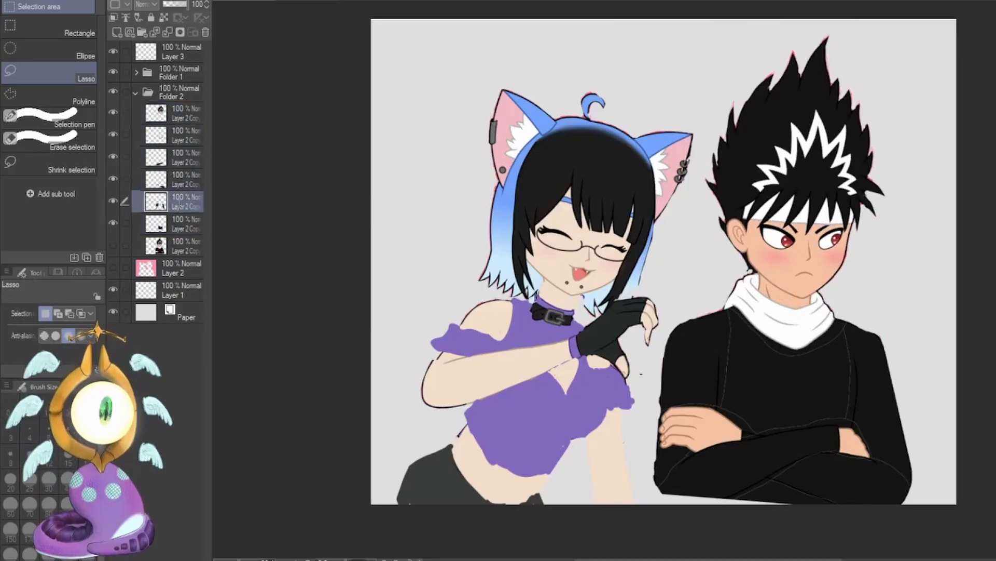
pyautogui.moveTo(748, 306)
pyautogui.mouseDown()
pyautogui.moveTo(737, 278)
pyautogui.moveTo(749, 409)
pyautogui.moveTo(687, 519)
pyautogui.moveTo(696, 286)
pyautogui.mouseUp()
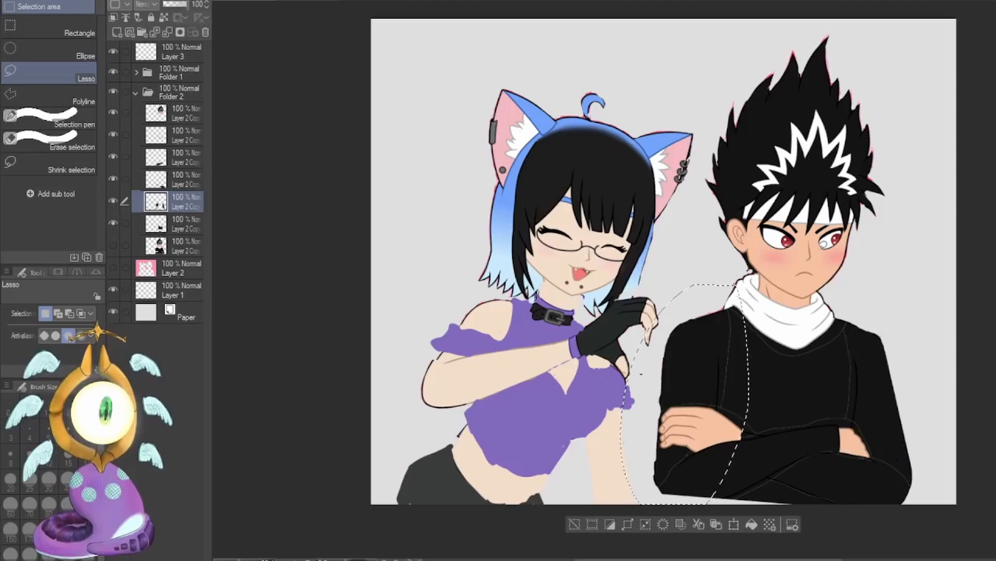
pyautogui.hotkey('ctrl', 't')
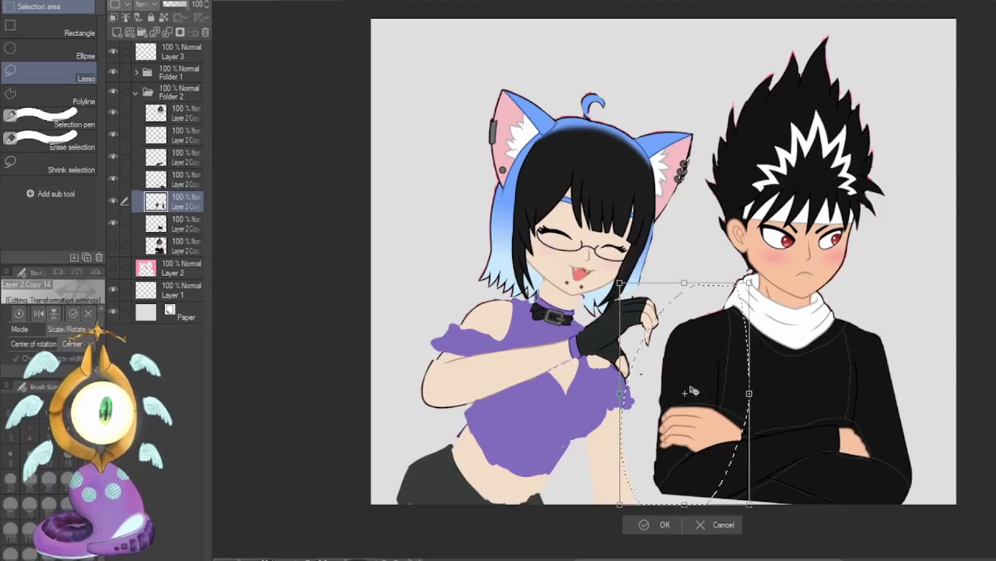
pyautogui.moveTo(696, 392)
pyautogui.mouseDown()
pyautogui.moveTo(674, 410)
pyautogui.moveTo(702, 360)
pyautogui.mouseUp()
pyautogui.moveTo(754, 277); pyautogui.dragTo(757, 274)
pyautogui.moveTo(640, 239); pyautogui.dragTo(636, 230)
pyautogui.moveTo(586, 454); pyautogui.dragTo(600, 468)
pyautogui.moveTo(710, 485); pyautogui.dragTo(721, 502)
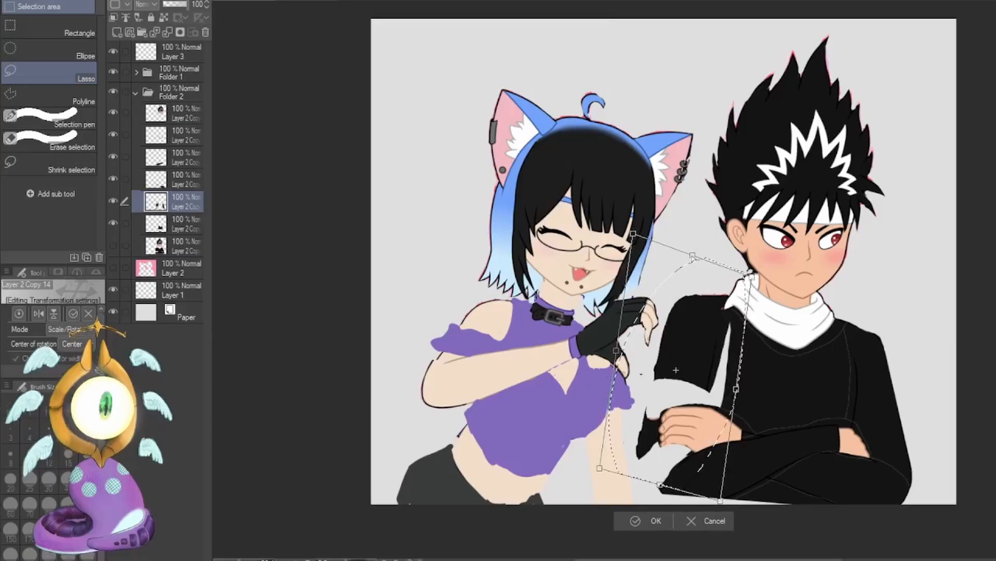
pyautogui.moveTo(696, 252); pyautogui.dragTo(689, 256)
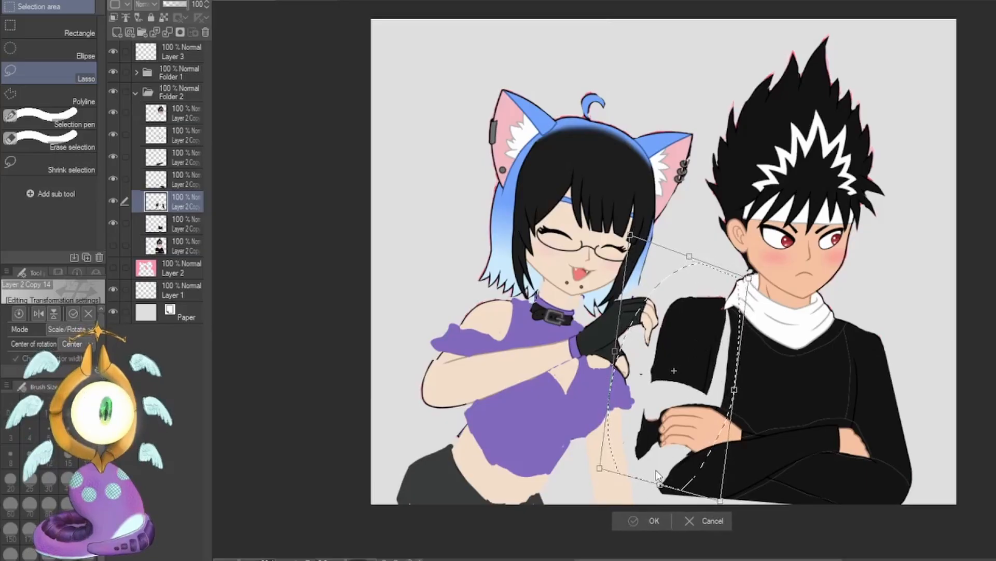
pyautogui.click(645, 521)
# Erase the leftover black sleeve fragment beside the boy's hand on the upper-arms layer.
pyautogui.press('e')
pyautogui.moveTo(644, 415); pyautogui.dragTo(647, 449)
pyautogui.click(562, 510)
# Lasso the boy's other upper arm, farthest from the girl, and skew its outer side upward with a transform.
pyautogui.press('m')
pyautogui.moveTo(822, 304)
pyautogui.mouseDown()
pyautogui.moveTo(929, 467)
pyautogui.moveTo(825, 302)
pyautogui.mouseUp()
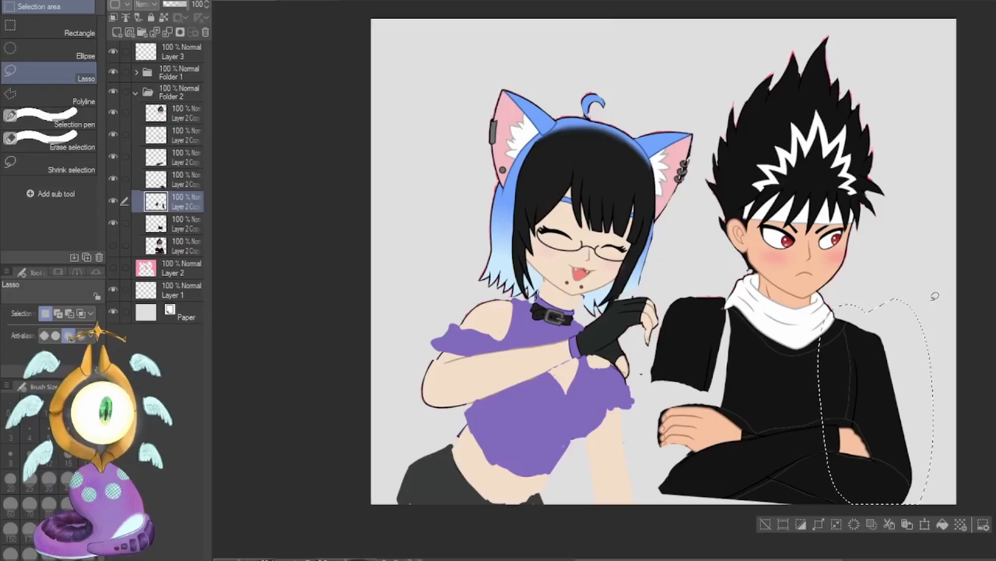
pyautogui.hotkey('ctrl', 't')
pyautogui.moveTo(934, 401); pyautogui.dragTo(945, 377)
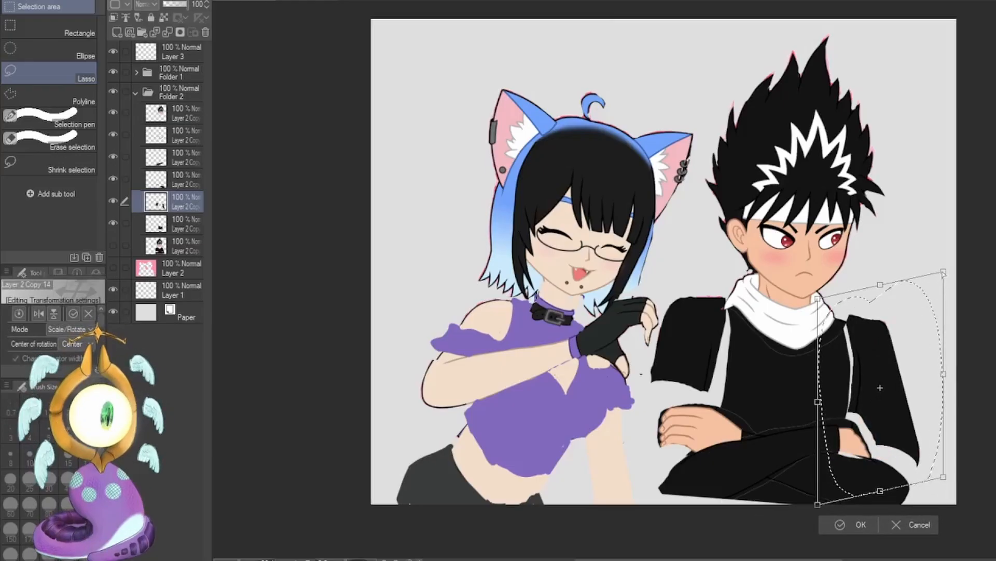
pyautogui.moveTo(945, 274); pyautogui.dragTo(945, 274)
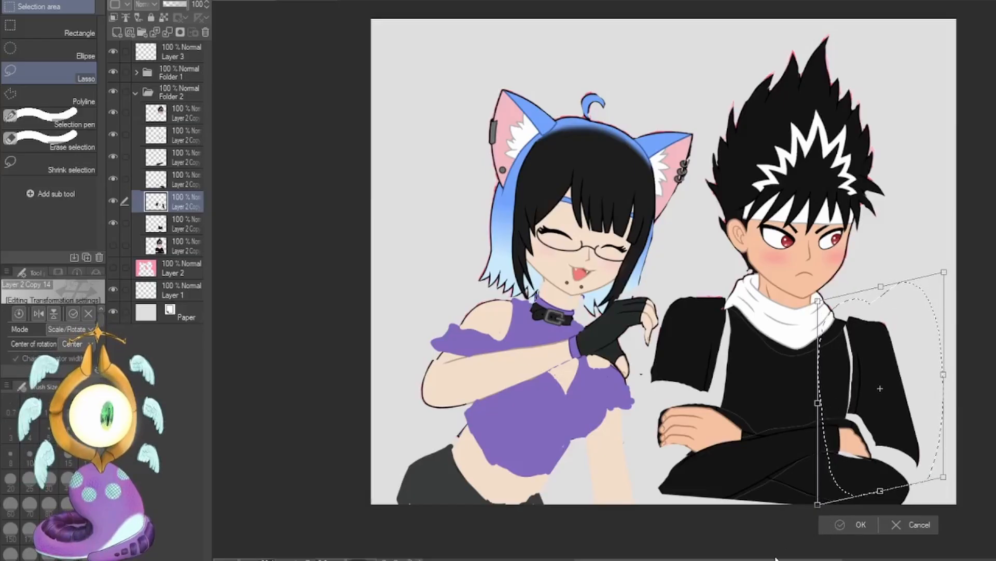
pyautogui.click(829, 522)
# Hide the boy's torso layer and the layer with his curled hand, and select the front forearm layer.
pyautogui.click(156, 180)
pyautogui.click(114, 201)
pyautogui.click(113, 223)
pyautogui.click(113, 157)
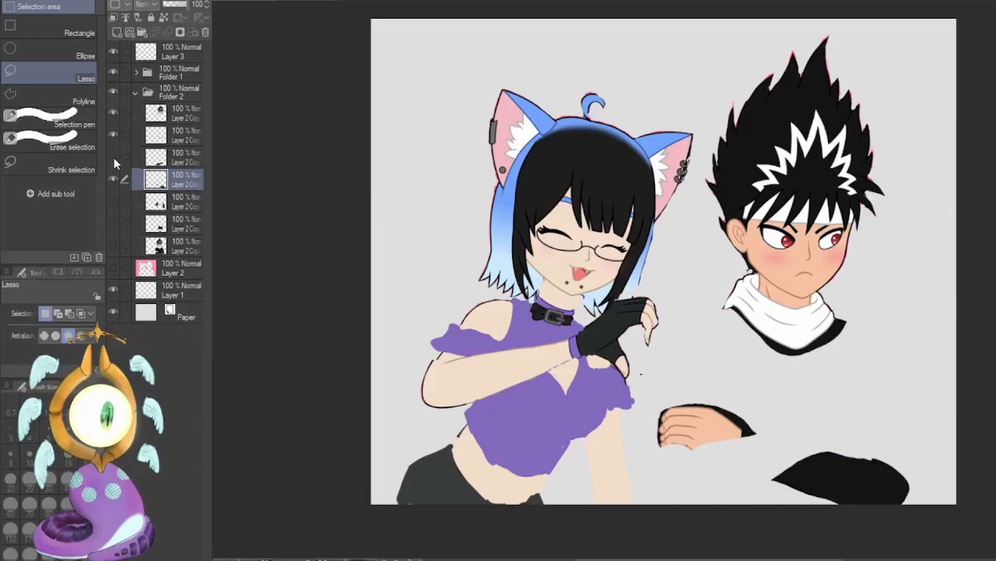
pyautogui.click(114, 134)
pyautogui.click(113, 112)
pyautogui.click(114, 180)
pyautogui.click(114, 158)
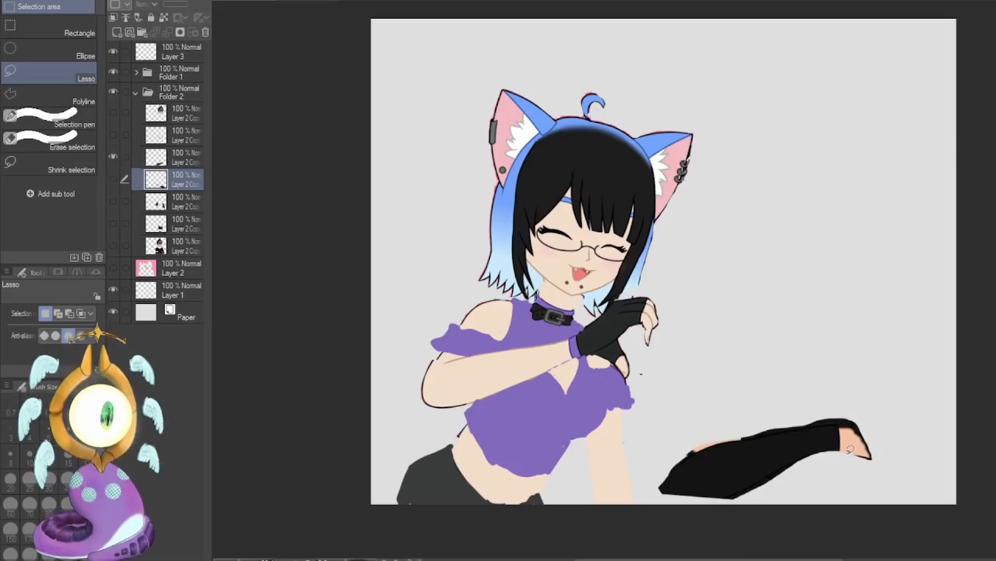
pyautogui.click(114, 201)
pyautogui.click(113, 135)
pyautogui.click(114, 113)
pyautogui.click(172, 162)
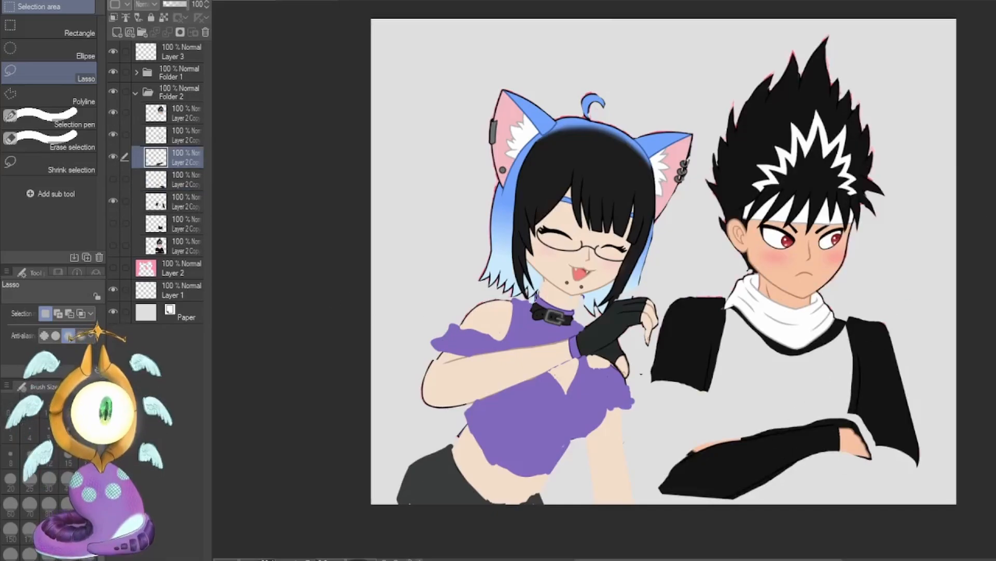
# Move and slightly distort the boy's front forearm so its wrist end meets the outer upper arm.
pyautogui.press('k')
pyautogui.moveTo(770, 467); pyautogui.dragTo(785, 457)
pyautogui.hotkey('ctrl', 't')
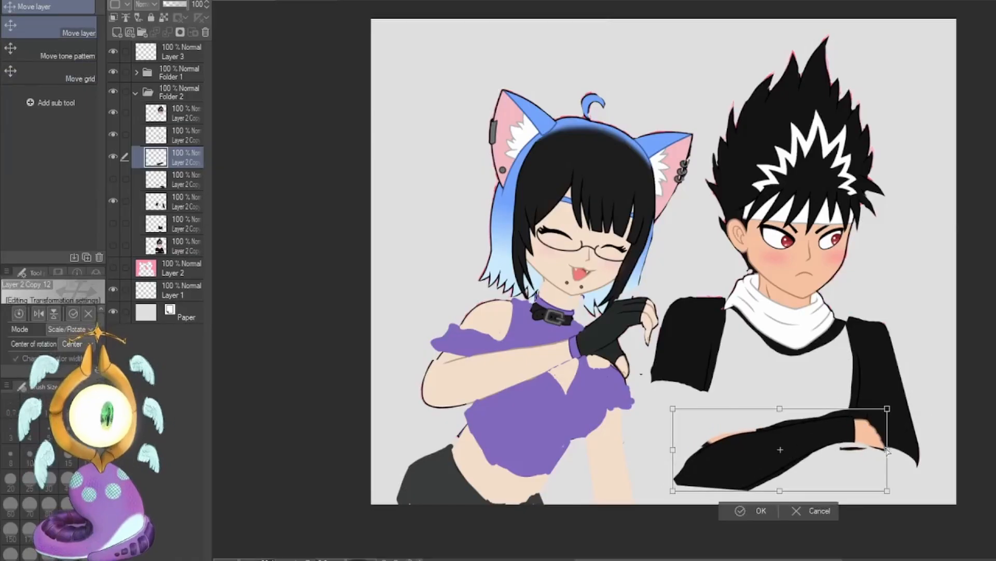
pyautogui.moveTo(888, 450); pyautogui.dragTo(895, 458)
pyautogui.moveTo(674, 490)
pyautogui.mouseDown()
pyautogui.moveTo(690, 489)
pyautogui.moveTo(682, 494)
pyautogui.mouseUp()
pyautogui.moveTo(894, 417); pyautogui.dragTo(892, 411)
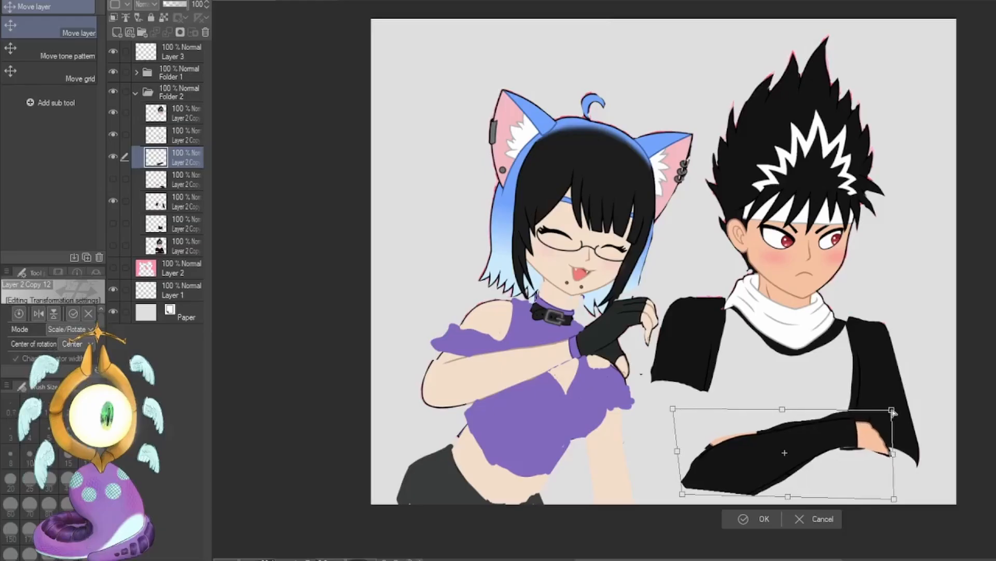
pyautogui.moveTo(842, 462); pyautogui.dragTo(864, 463)
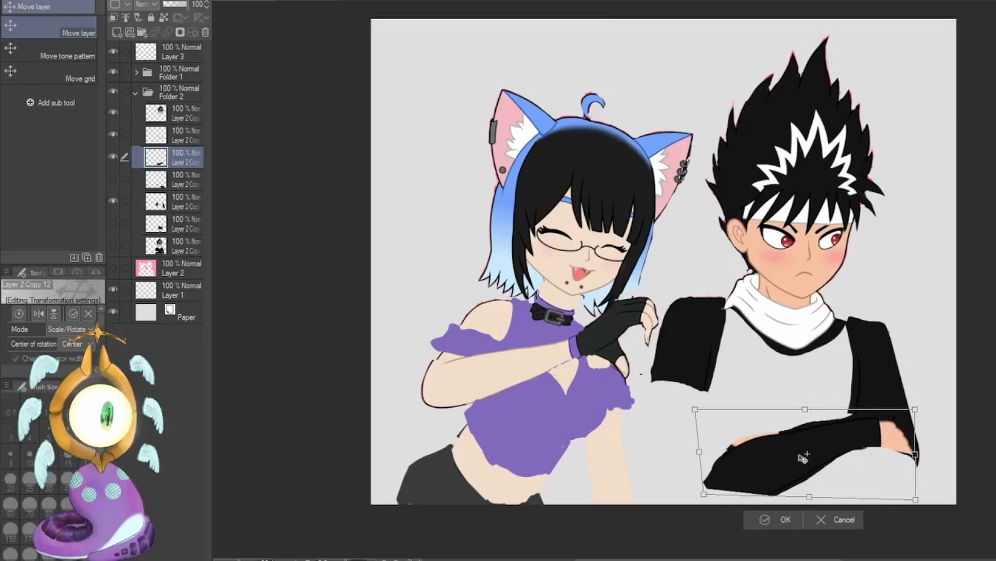
pyautogui.click(761, 523)
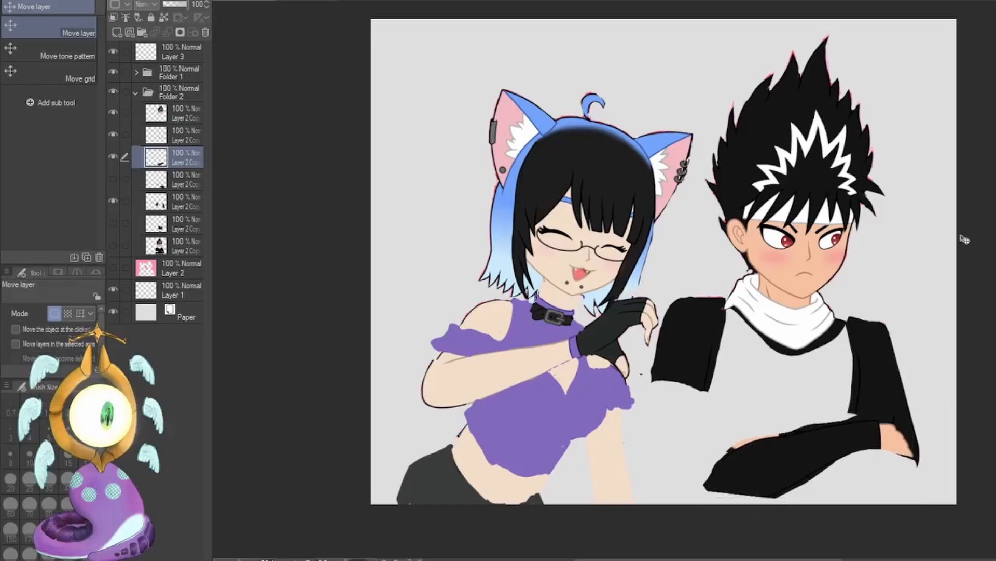
# Draw red curved guide lines along the boy's near side and across his chest with the G-pen, and undo them.
pyautogui.press('p')
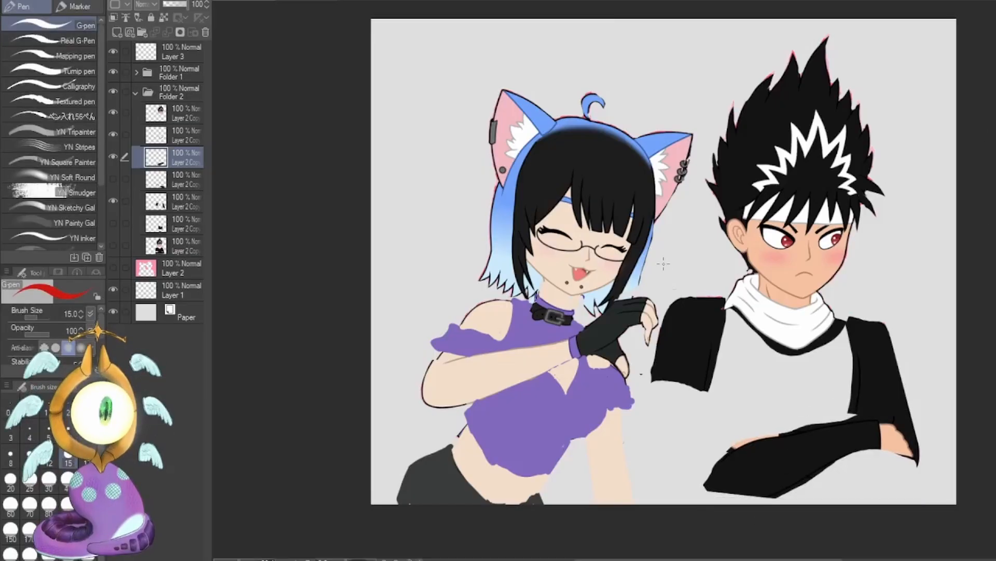
pyautogui.moveTo(663, 264)
pyautogui.mouseDown()
pyautogui.moveTo(707, 503)
pyautogui.moveTo(719, 519)
pyautogui.mouseUp()
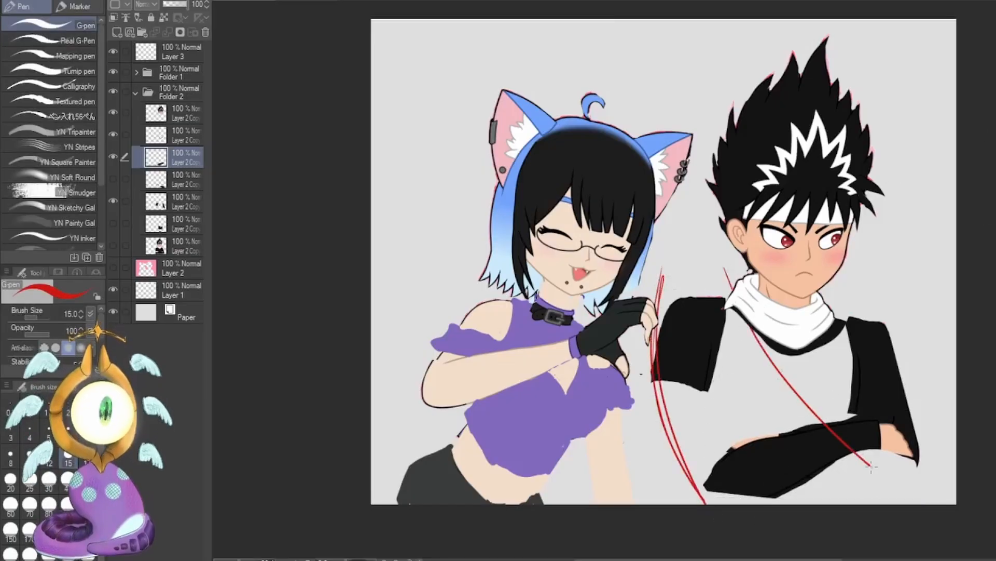
pyautogui.hotkey('ctrl', 'z')
pyautogui.hotkey('ctrl', 'z')
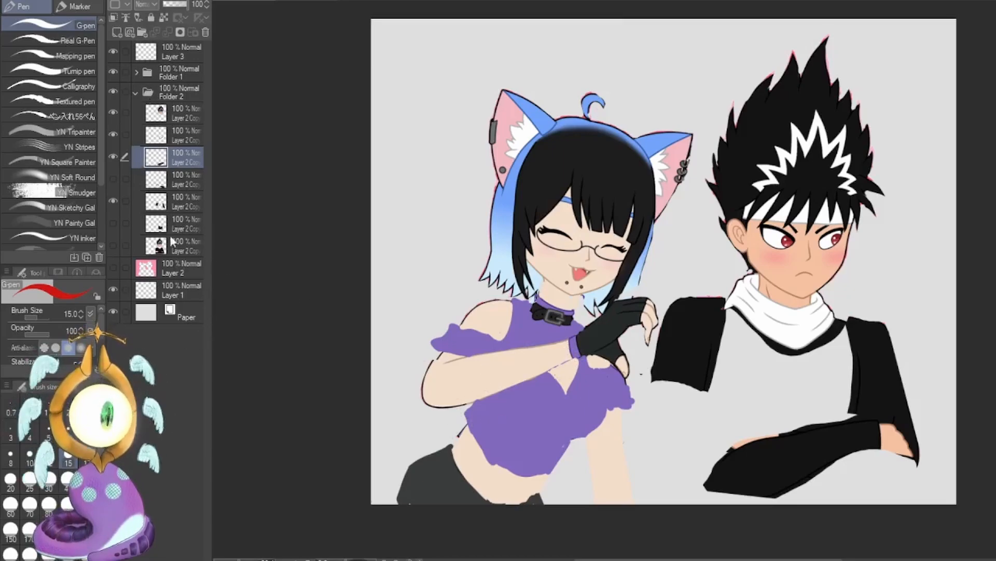
# Show the curled-hand layer, rotate it clockwise and tuck it in toward the front forearm, and show the torso layer.
pyautogui.click(113, 178)
pyautogui.click(183, 188)
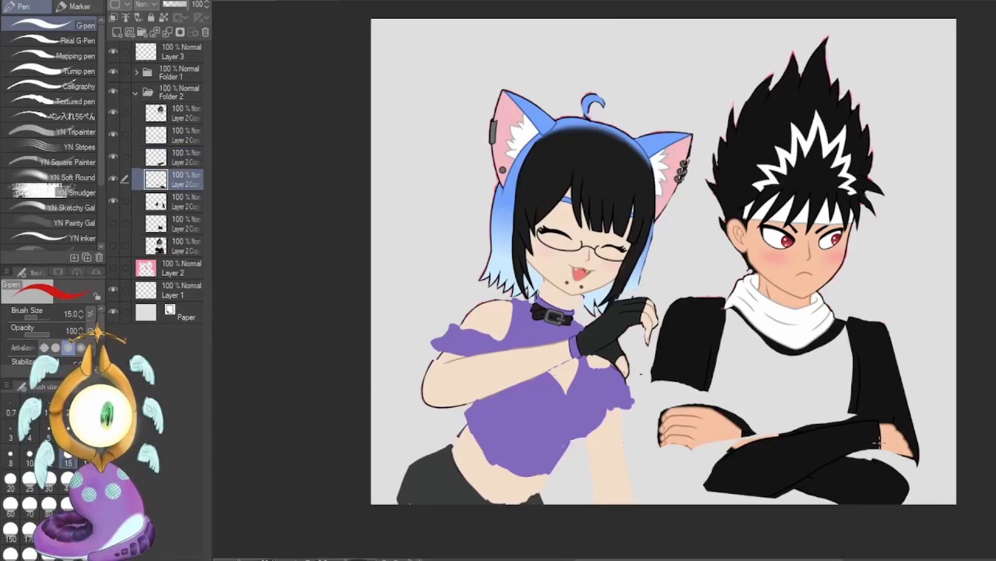
pyautogui.hotkey('ctrl', 't')
pyautogui.moveTo(657, 457); pyautogui.dragTo(700, 427)
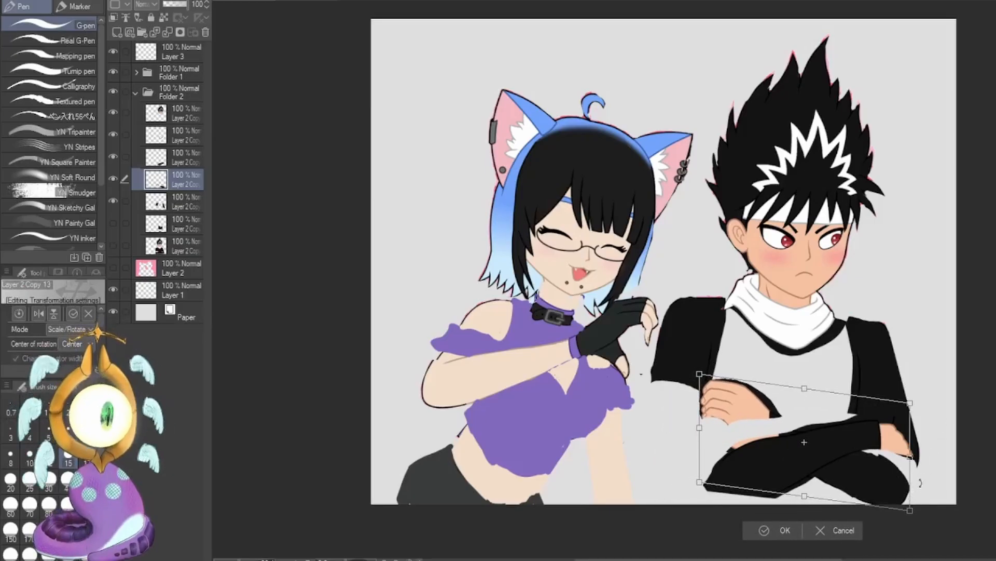
pyautogui.moveTo(921, 481); pyautogui.dragTo(921, 480)
pyautogui.moveTo(820, 399); pyautogui.dragTo(821, 404)
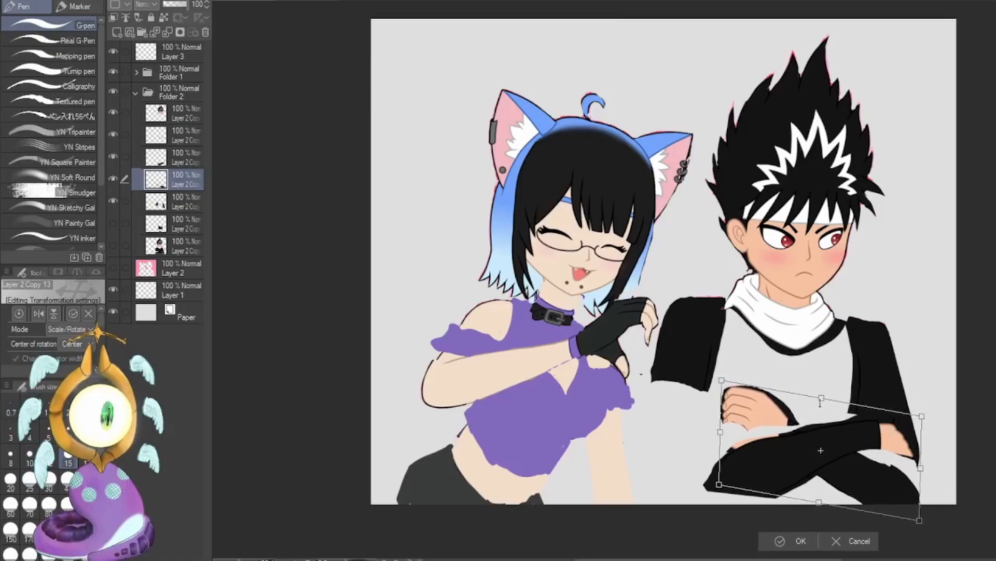
pyautogui.click(770, 545)
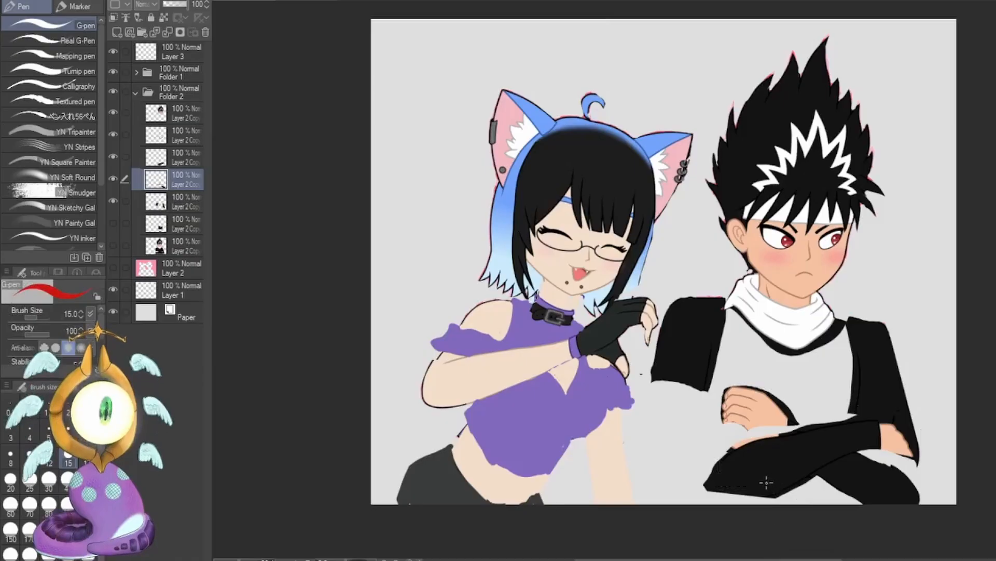
pyautogui.click(113, 224)
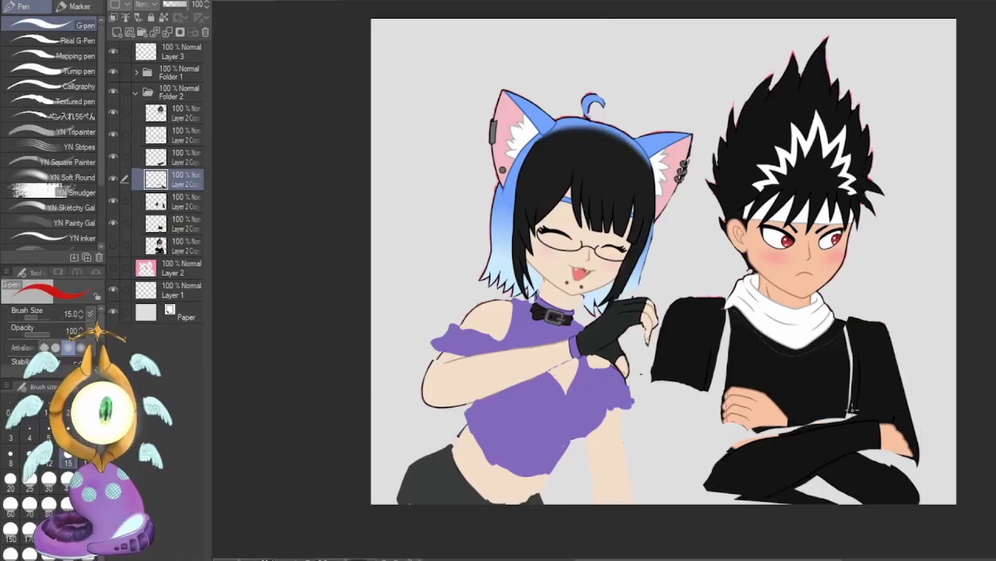
pyautogui.hotkey('ctrl', 't')
pyautogui.moveTo(932, 454); pyautogui.dragTo(927, 485)
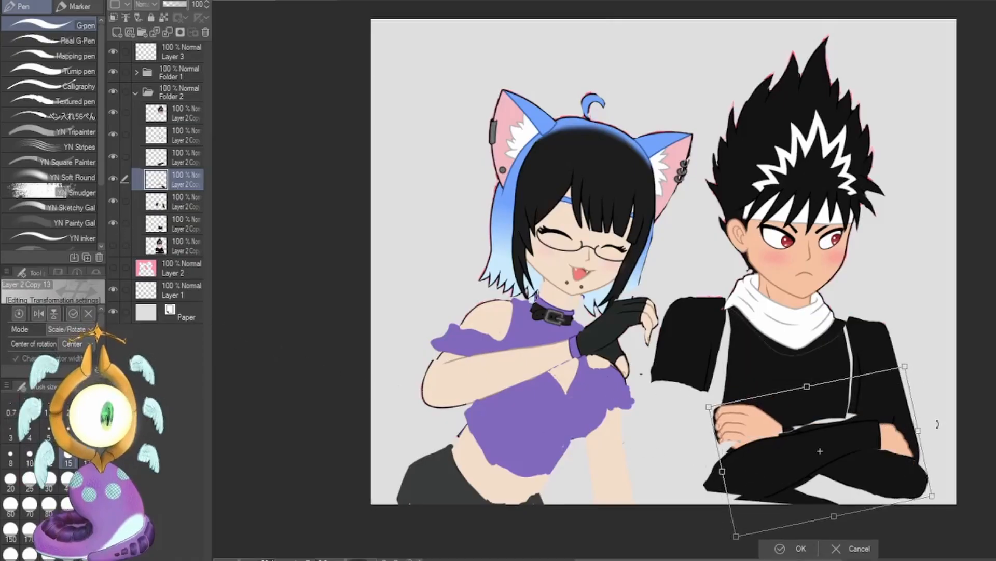
pyautogui.click(851, 544)
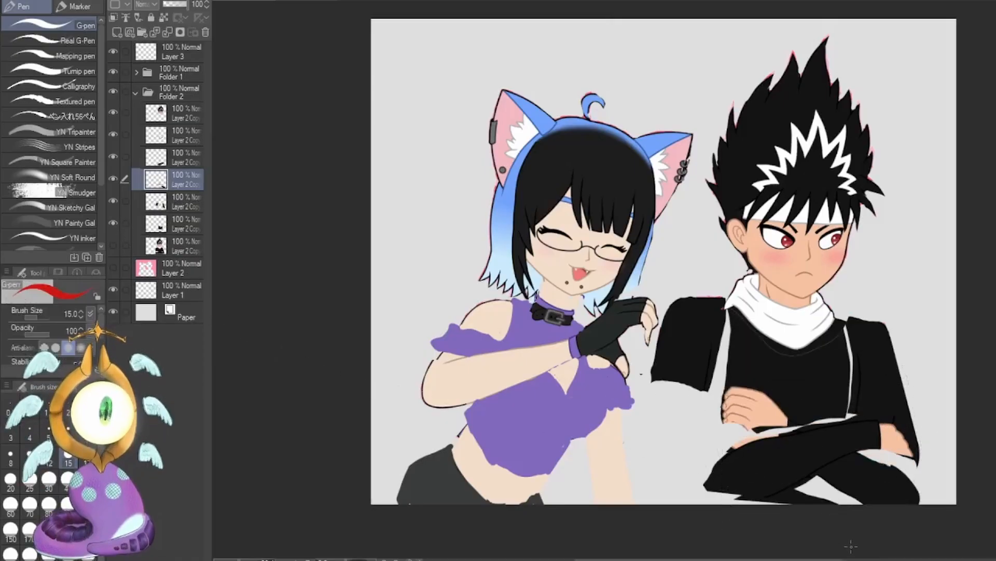
# Rotate the boy's torso layer counterclockwise and shift it slightly to sit between his upper arms.
pyautogui.click(183, 227)
pyautogui.hotkey('ctrl', 't')
pyautogui.moveTo(929, 394); pyautogui.dragTo(924, 451)
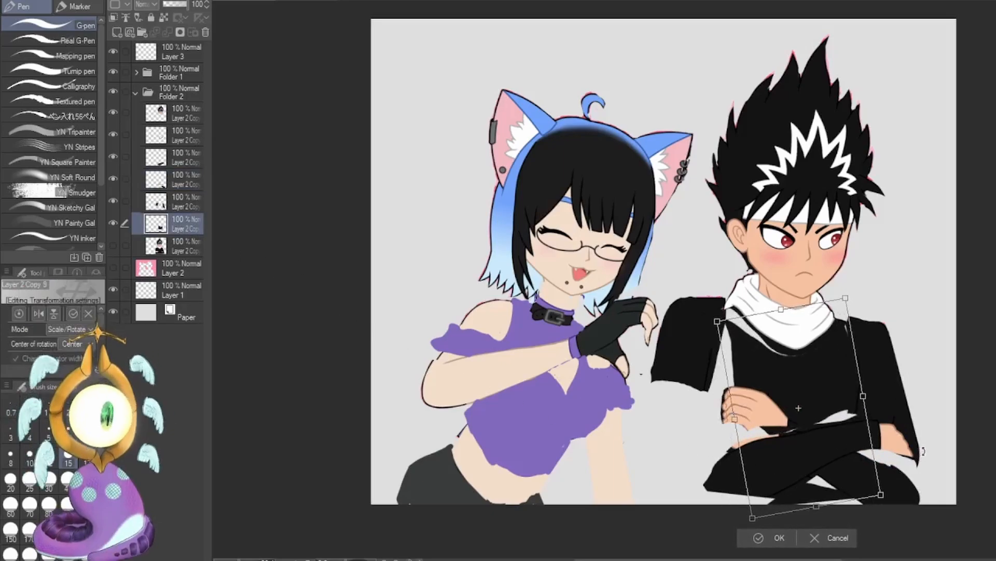
pyautogui.moveTo(849, 446); pyautogui.dragTo(852, 448)
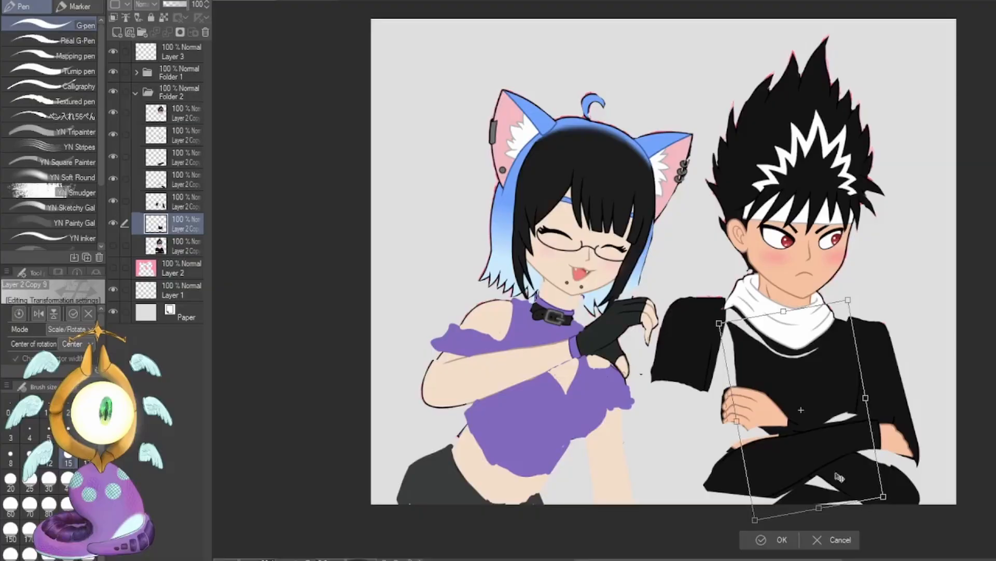
pyautogui.click(755, 537)
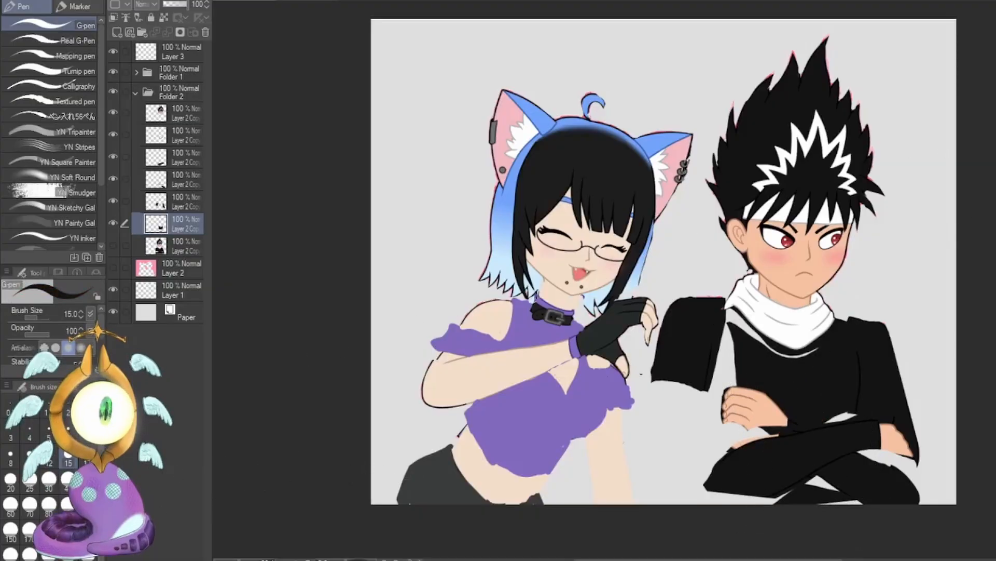
# Set the G-pen size to 120 and paint black over the gaps around the boy's chest, shoulders and crossed arms.
pyautogui.click(68, 478)
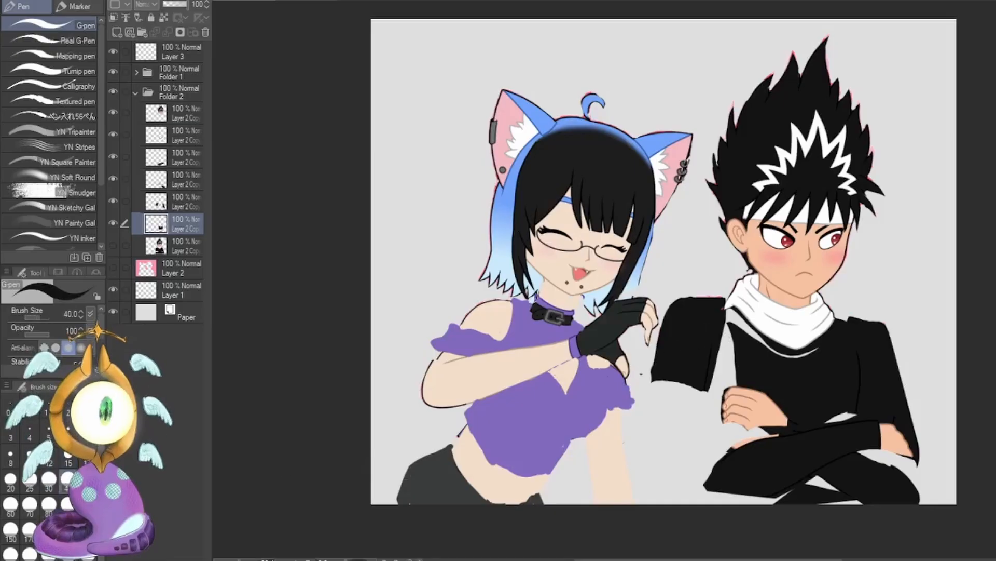
pyautogui.click(87, 504)
pyautogui.moveTo(711, 333)
pyautogui.mouseDown()
pyautogui.moveTo(738, 368)
pyautogui.moveTo(731, 312)
pyautogui.moveTo(811, 371)
pyautogui.moveTo(816, 346)
pyautogui.moveTo(843, 358)
pyautogui.mouseUp()
pyautogui.moveTo(703, 349); pyautogui.dragTo(768, 450)
pyautogui.moveTo(833, 481); pyautogui.dragTo(857, 495)
pyautogui.moveTo(854, 419); pyautogui.dragTo(840, 419)
pyautogui.moveTo(861, 458)
pyautogui.mouseDown()
pyautogui.moveTo(892, 498)
pyautogui.moveTo(903, 459)
pyautogui.mouseUp()
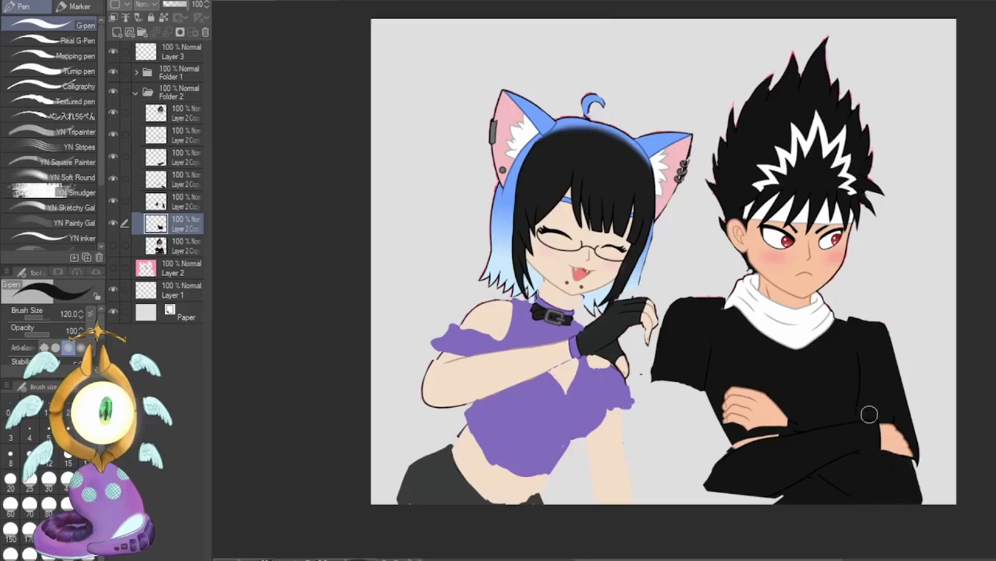
# Paint the boy's missing near elbow and lower torso in black down to the canvas edge, and extend the far lower side.
pyautogui.moveTo(704, 397); pyautogui.dragTo(763, 492)
pyautogui.moveTo(656, 381); pyautogui.dragTo(695, 496)
pyautogui.moveTo(698, 395); pyautogui.dragTo(742, 499)
pyautogui.moveTo(914, 464); pyautogui.dragTo(924, 498)
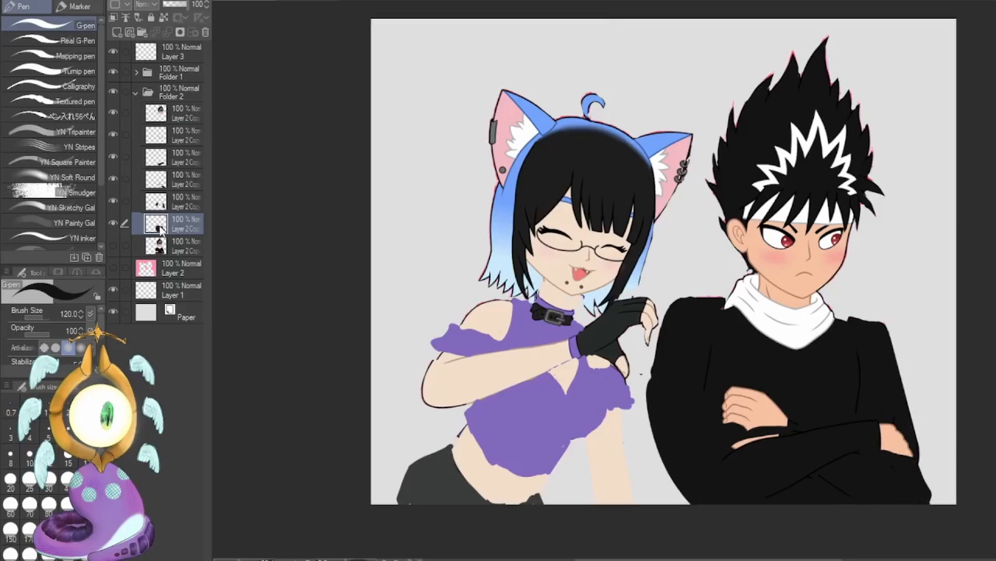
# Trim the outer edge of the boy's near elbow with transparent colour and round off his near shoulder in black.
pyautogui.press('c')
pyautogui.moveTo(648, 391); pyautogui.dragTo(671, 480)
pyautogui.press('c')
pyautogui.moveTo(676, 318); pyautogui.dragTo(715, 296)
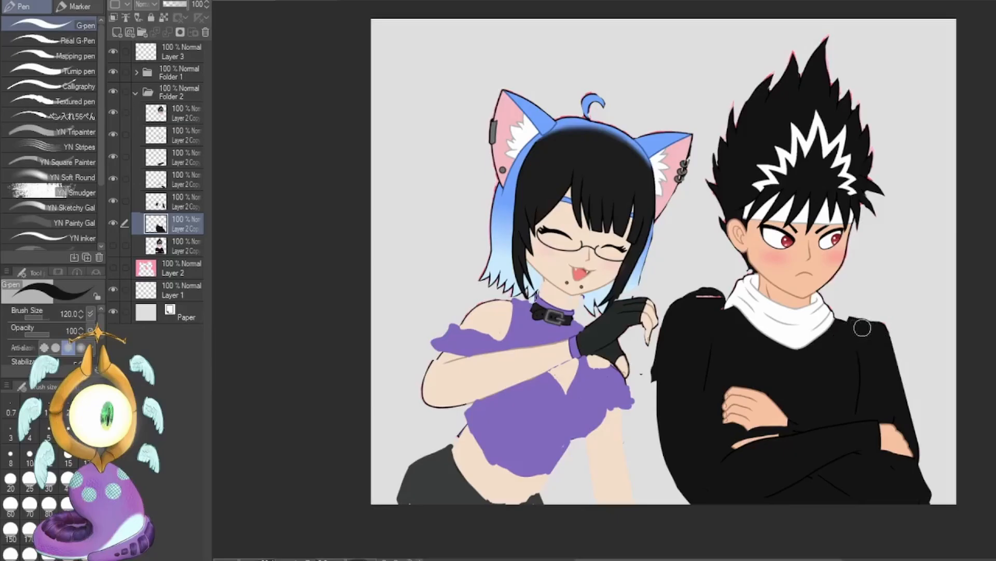
# Select the boy's scarf layer, enlarge it slightly and shift it down away from his chin.
pyautogui.click(136, 140)
pyautogui.press('k')
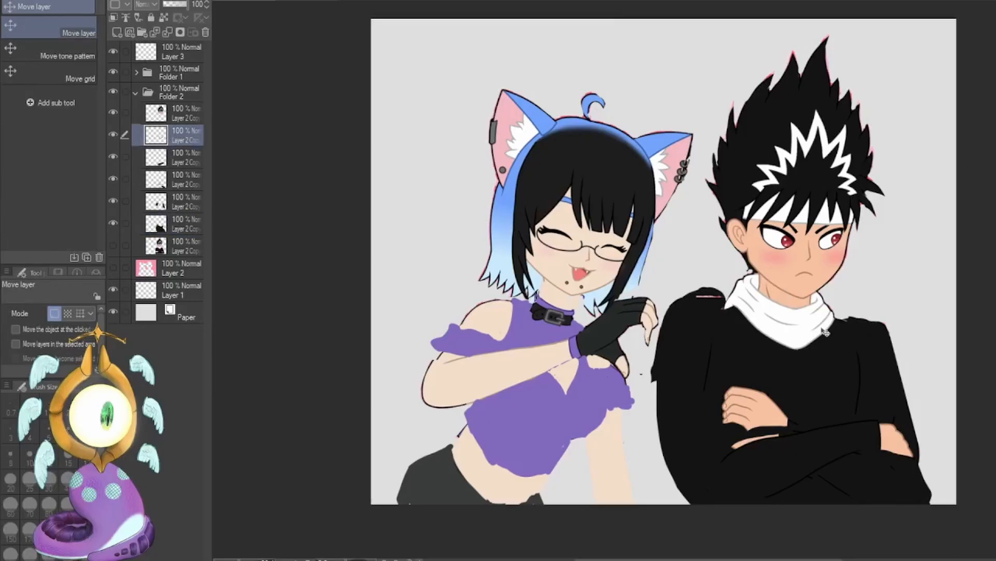
pyautogui.hotkey('ctrl', 't')
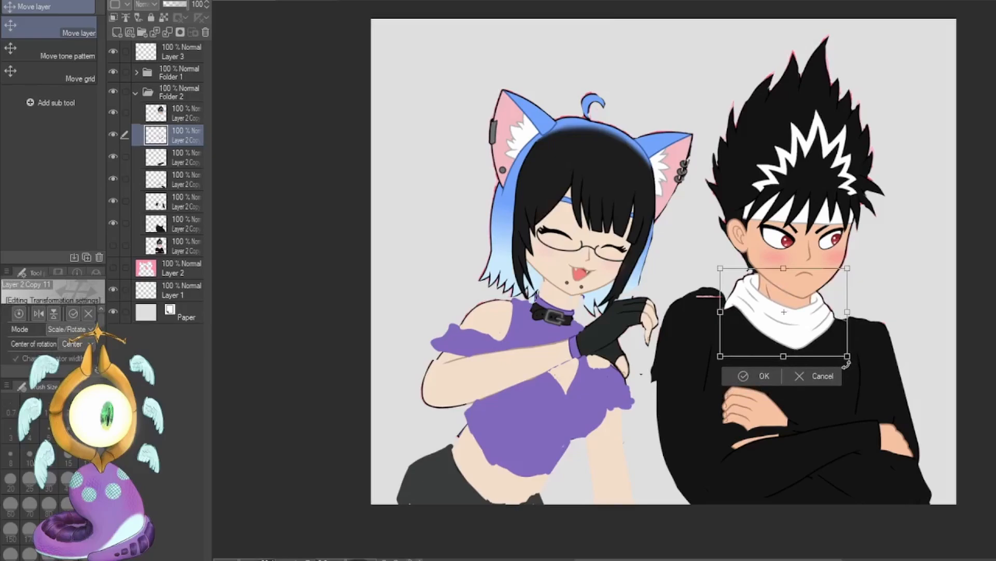
pyautogui.moveTo(842, 354)
pyautogui.mouseDown()
pyautogui.moveTo(868, 370)
pyautogui.moveTo(883, 357)
pyautogui.moveTo(828, 370)
pyautogui.moveTo(845, 365)
pyautogui.mouseUp()
pyautogui.click(771, 405)
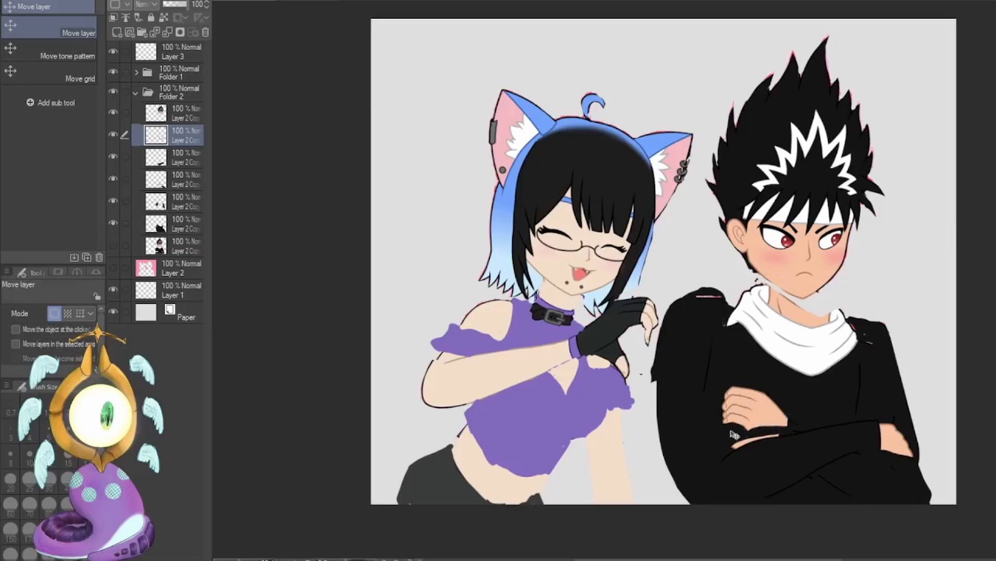
# Select the boy's head layer, move it down into the scarf and rotate it clockwise so it leans toward his far shoulder.
pyautogui.click(178, 120)
pyautogui.hotkey('ctrl', 't')
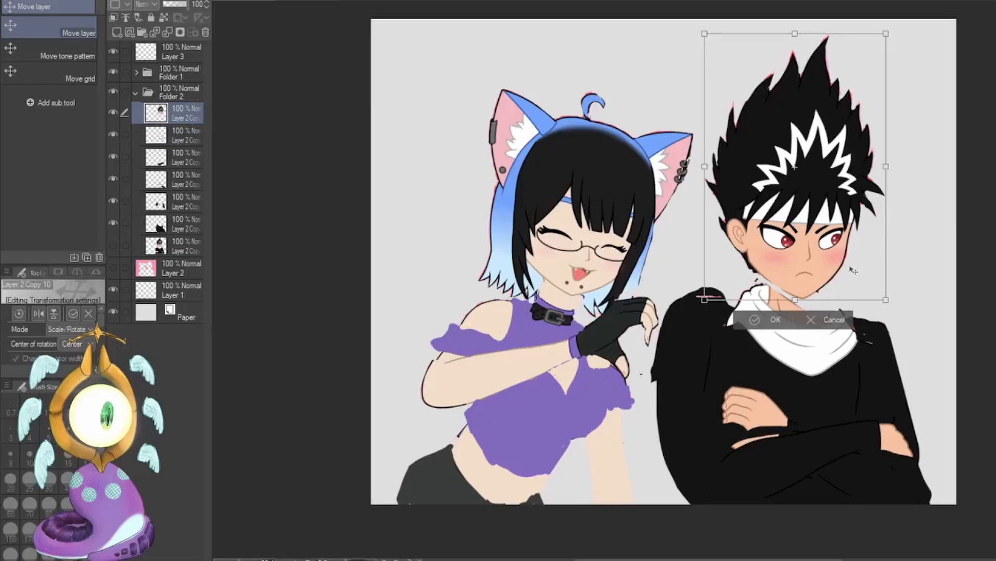
pyautogui.moveTo(851, 271); pyautogui.dragTo(855, 284)
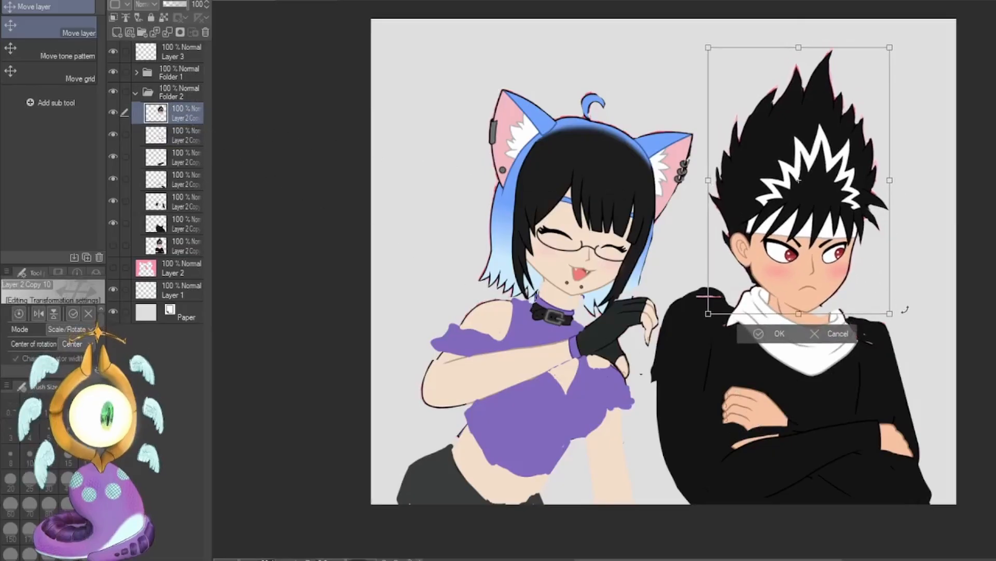
pyautogui.moveTo(906, 310); pyautogui.dragTo(910, 354)
pyautogui.moveTo(882, 280); pyautogui.dragTo(884, 284)
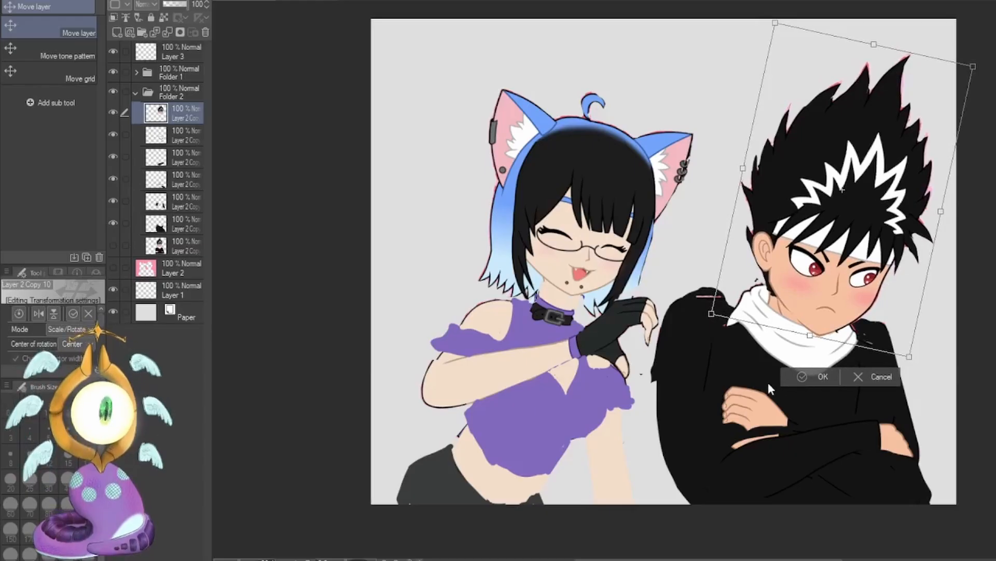
pyautogui.click(785, 375)
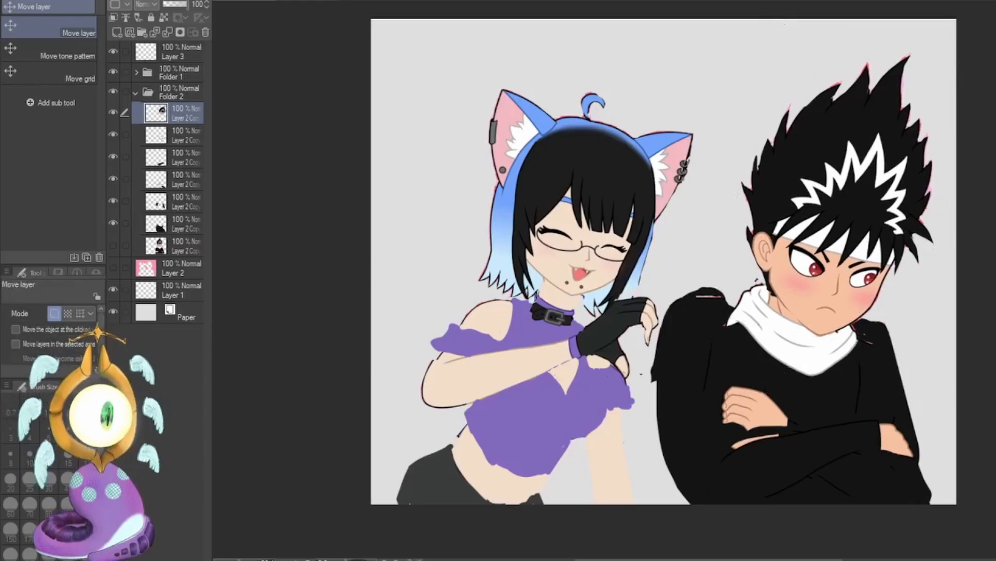
# Draw a red direction arrow across the boy's scarf on Layer 3 with the G-pen at size 15, and undo it.
pyautogui.press('p')
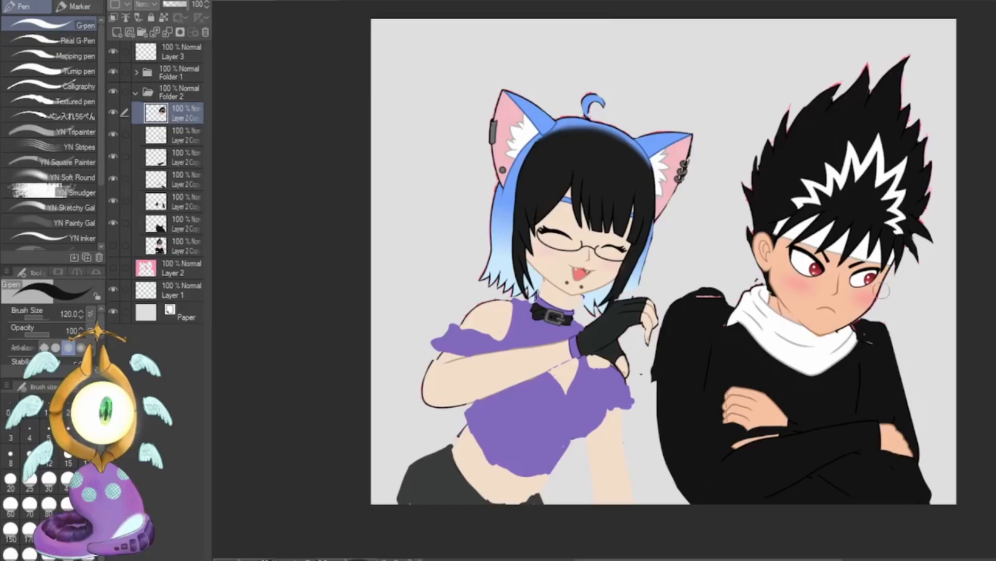
pyautogui.click(186, 55)
pyautogui.click(68, 459)
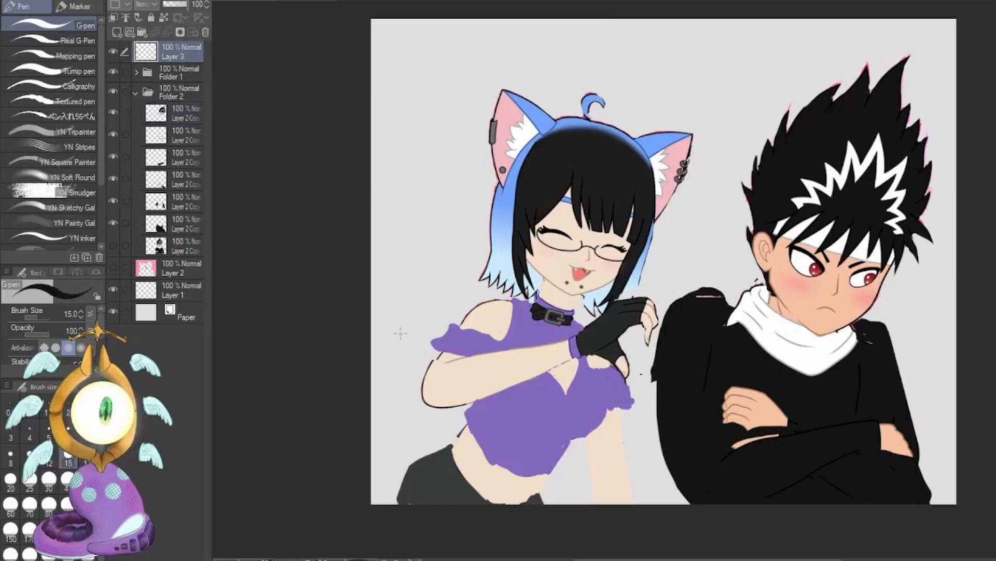
pyautogui.press('x')
pyautogui.moveTo(737, 340); pyautogui.dragTo(785, 331)
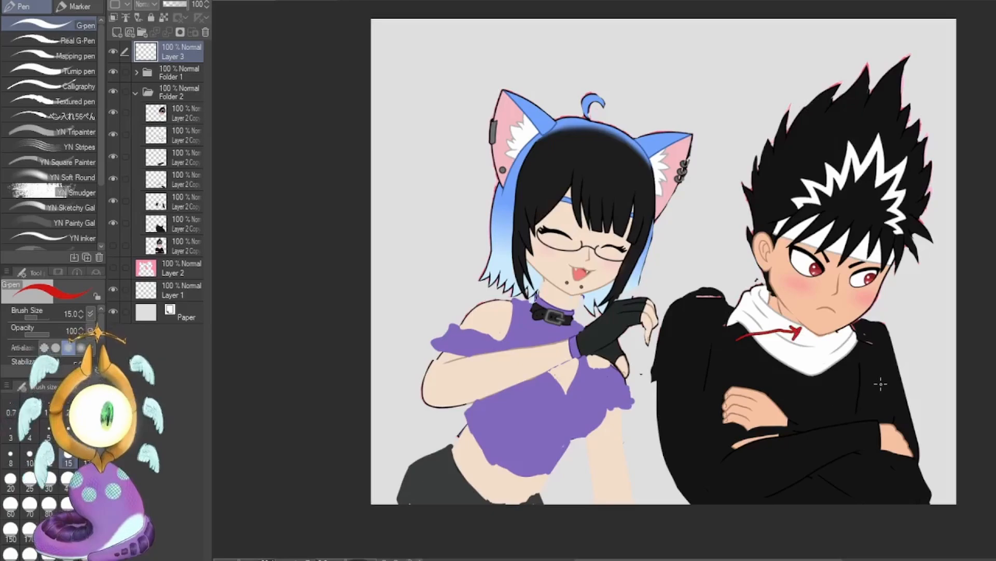
pyautogui.hotkey('ctrl', 'z')
# Find the boy's body layer, trim the stray edges at his shoulder and far side, and round out his near shoulder and arm in black.
pyautogui.click(188, 222)
pyautogui.click(184, 207)
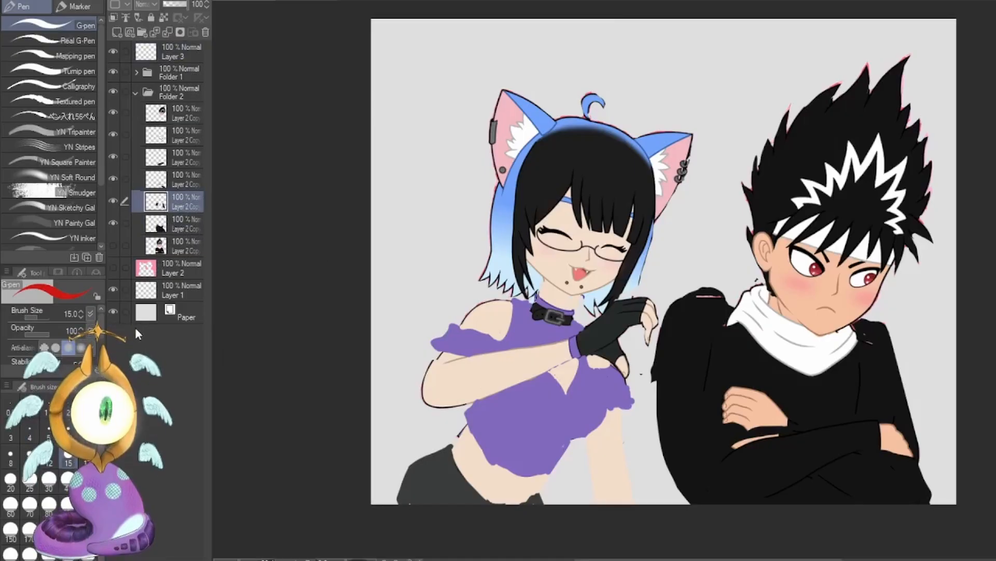
pyautogui.click(184, 181)
pyautogui.click(184, 156)
pyautogui.press('e')
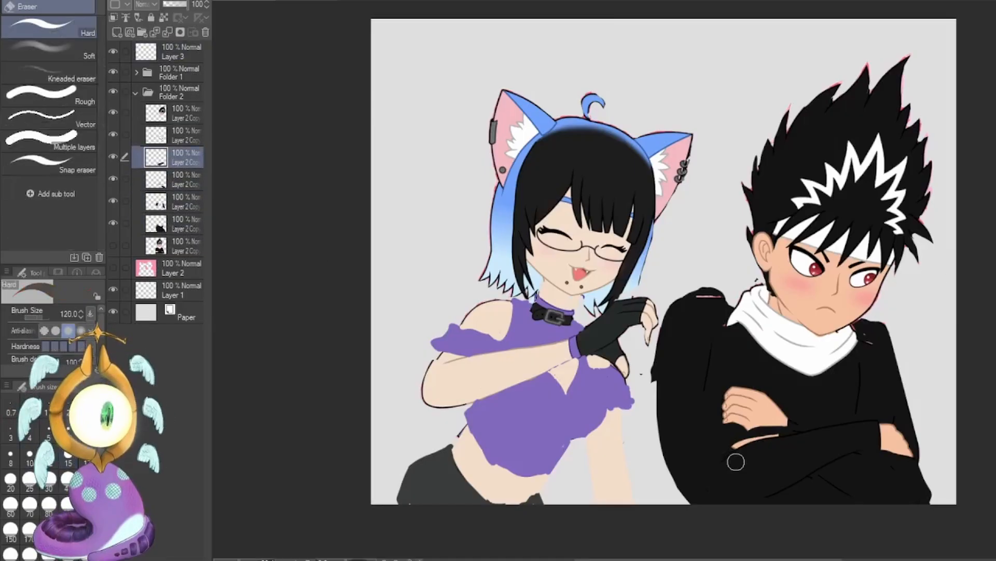
pyautogui.click(187, 229)
pyautogui.press('p')
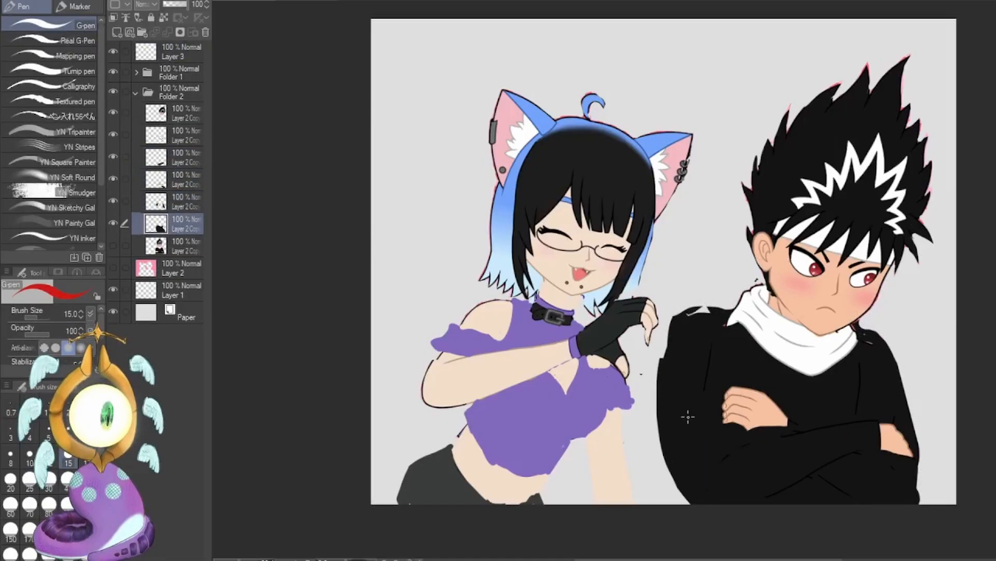
pyautogui.click(185, 136)
pyautogui.press('x')
pyautogui.moveTo(667, 418)
pyautogui.mouseDown()
pyautogui.moveTo(723, 305)
pyautogui.moveTo(745, 273)
pyautogui.moveTo(759, 278)
pyautogui.mouseUp()
# Try to bulk up the boy's scarf in white with the G-pen at size 50, and undo the scarf strokes.
pyautogui.press('[')
pyautogui.press('[')
pyautogui.press('[')
pyautogui.press('[')
pyautogui.press('[')
pyautogui.moveTo(856, 326); pyautogui.dragTo(852, 338)
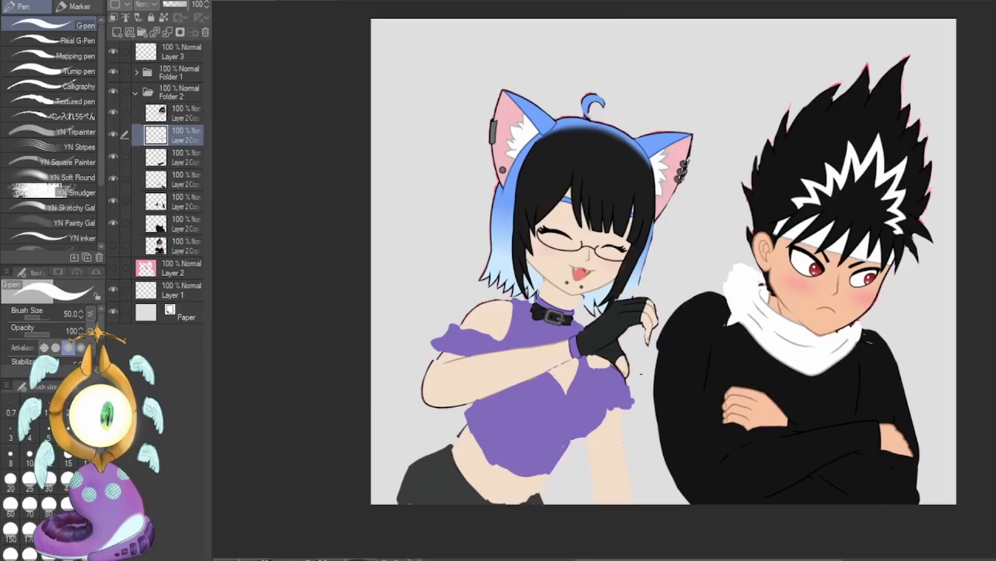
pyautogui.click(185, 113)
pyautogui.hotkey('ctrl', 'z')
pyautogui.hotkey('ctrl', 'z')
pyautogui.hotkey('ctrl', 'z')
# Transform the boy's head layer, shifting it slightly up and toward the girl and tilting it a little further clockwise.
pyautogui.hotkey('ctrl', 't')
pyautogui.moveTo(851, 307); pyautogui.dragTo(842, 284)
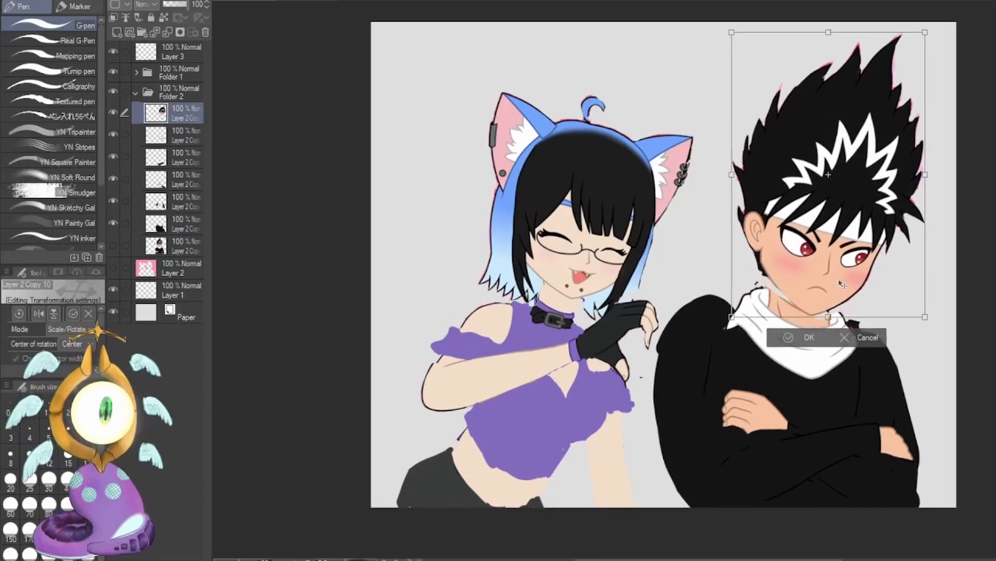
pyautogui.moveTo(942, 262); pyautogui.dragTo(939, 267)
pyautogui.moveTo(860, 272); pyautogui.dragTo(860, 279)
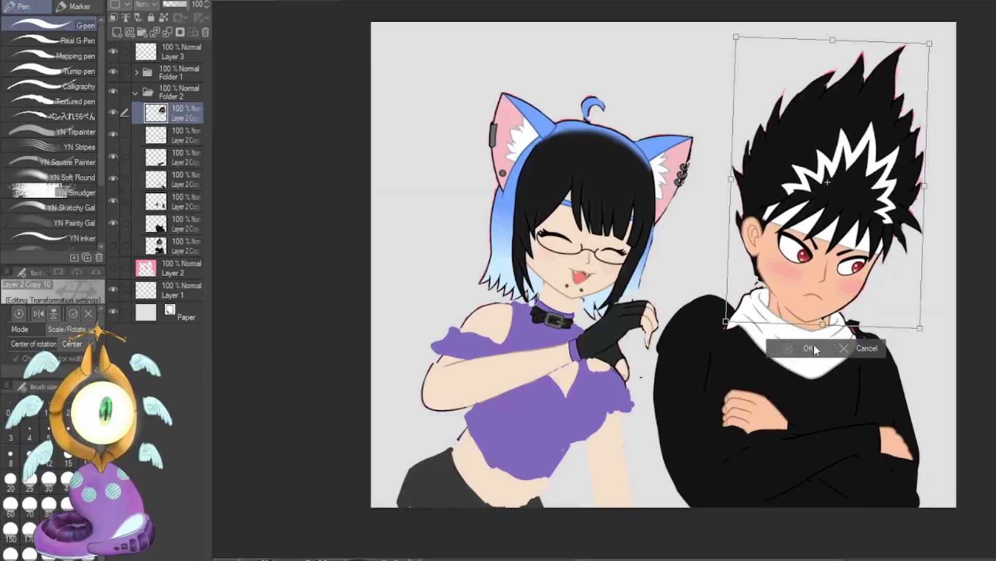
pyautogui.press('Return')
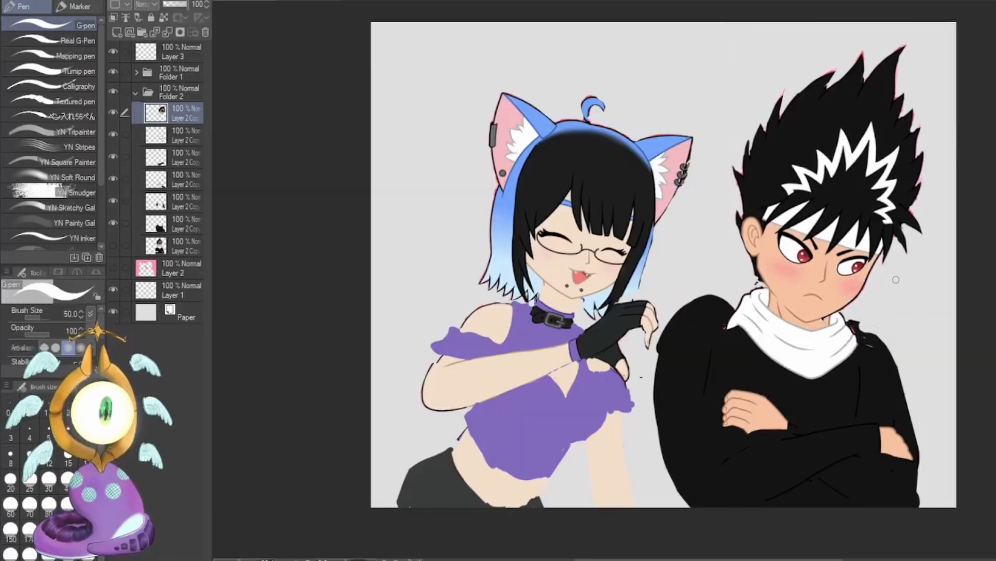
# Draw a curved white arrow across the boy's chest on Layer 3 with the G-pen at size 50, and undo it.
pyautogui.click(185, 51)
pyautogui.moveTo(700, 340)
pyautogui.mouseDown()
pyautogui.moveTo(904, 334)
pyautogui.moveTo(888, 357)
pyautogui.mouseUp()
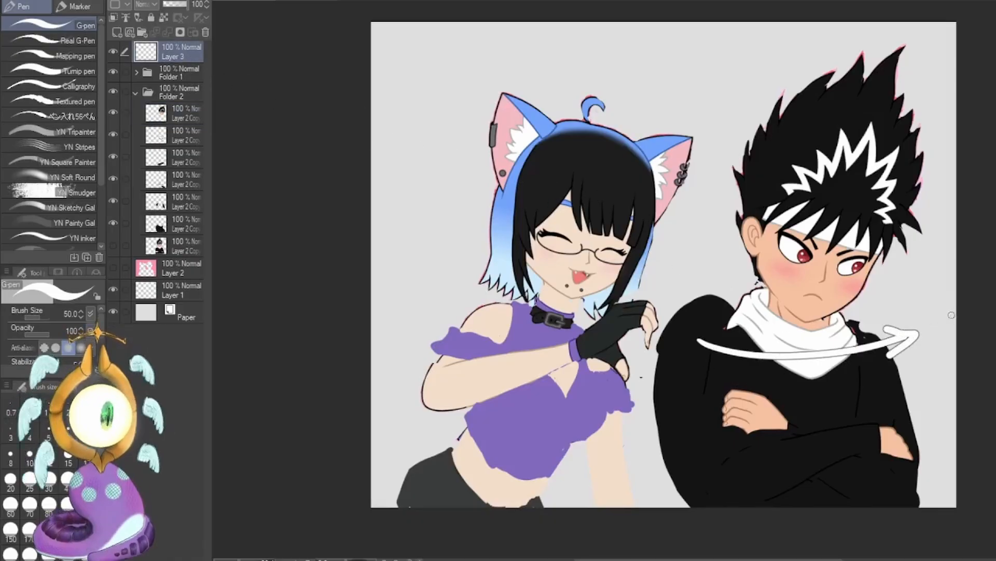
pyautogui.hotkey('ctrl', 'z')
pyautogui.hotkey('ctrl', 'z')
pyautogui.hotkey('ctrl', 'z')
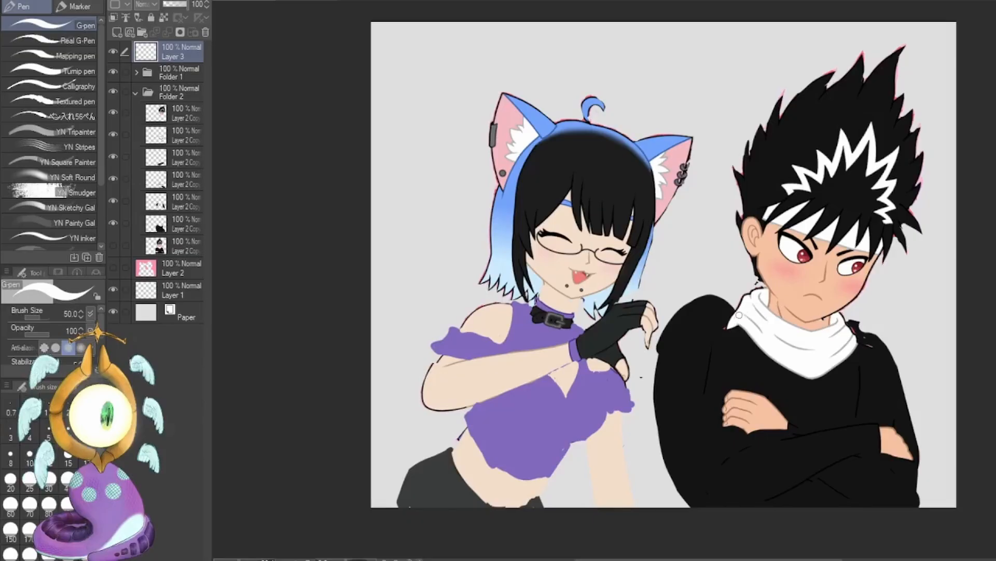
# Add a new layer above the boy's head layer and paint black beside his scarf and above his near hand at size 120.
pyautogui.keyDown('ctrl'); pyautogui.keyDown('shift'); pyautogui.click(764, 184); pyautogui.keyUp('shift'); pyautogui.keyUp('ctrl')
pyautogui.keyDown('alt'); pyautogui.click(700, 323); pyautogui.keyUp('alt')
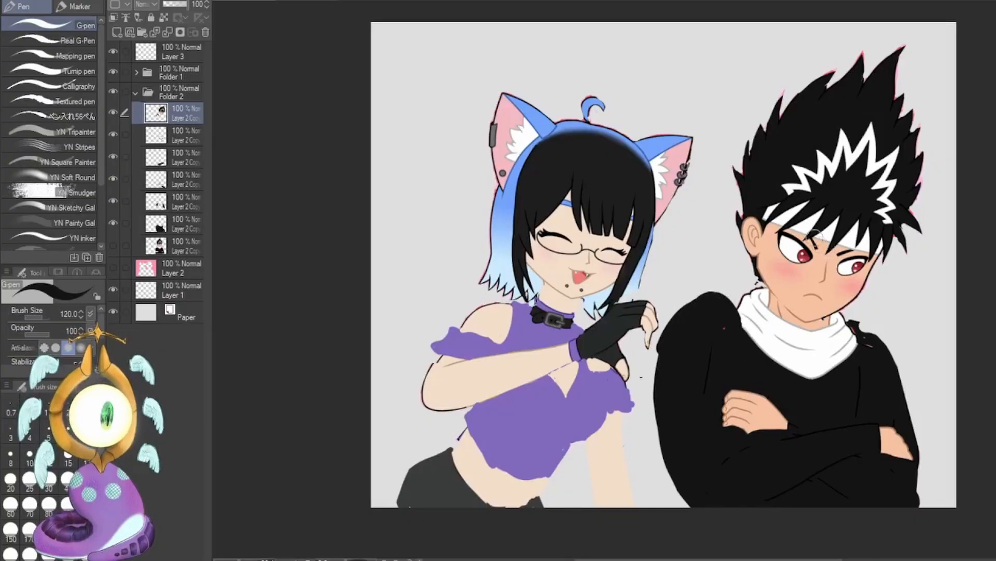
pyautogui.hotkey('ctrl', 'a')
pyautogui.hotkey('ctrl', 'shift', 'n')
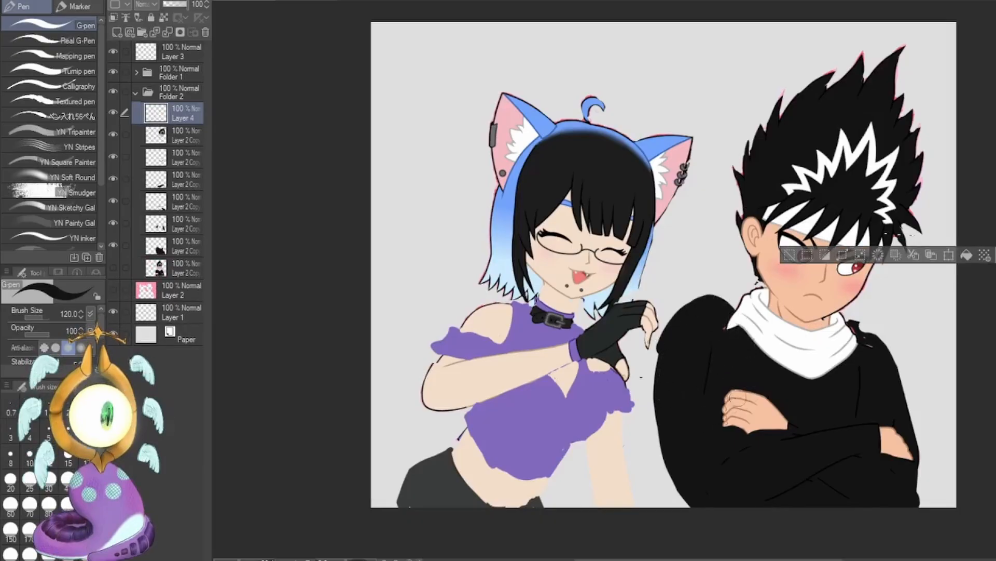
pyautogui.hotkey('ctrl', 'd')
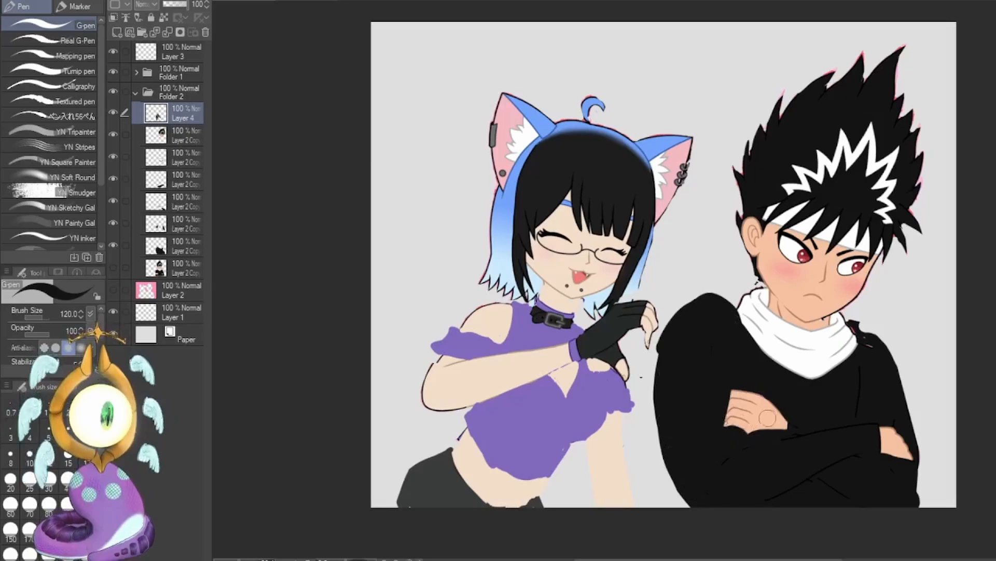
# Sample the boy's skin colour and enlarge the back of his near hand down to the forearm with the G-pen at sizes 40 and 50.
pyautogui.keyDown('alt'); pyautogui.click(766, 414); pyautogui.keyUp('alt')
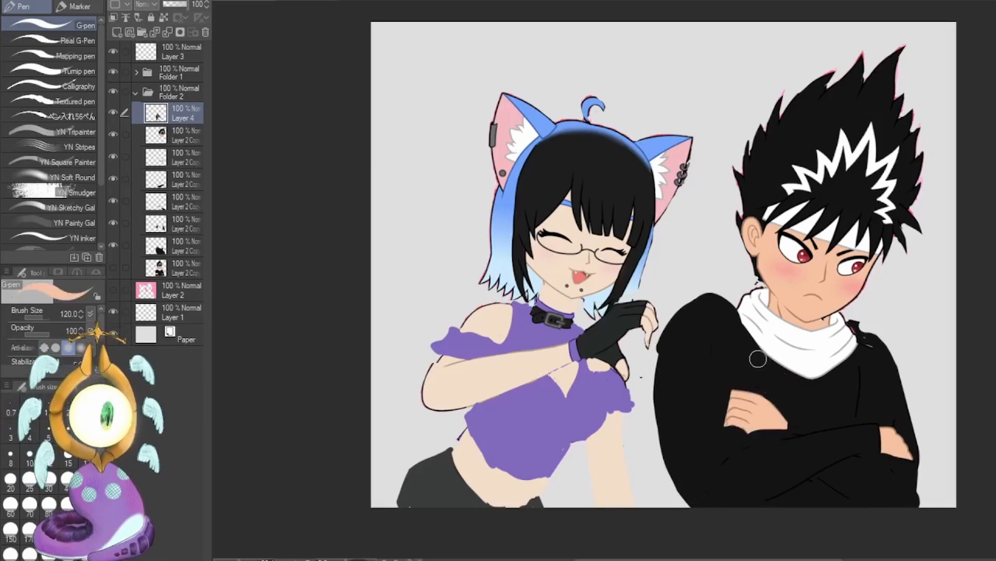
pyautogui.click(67, 478)
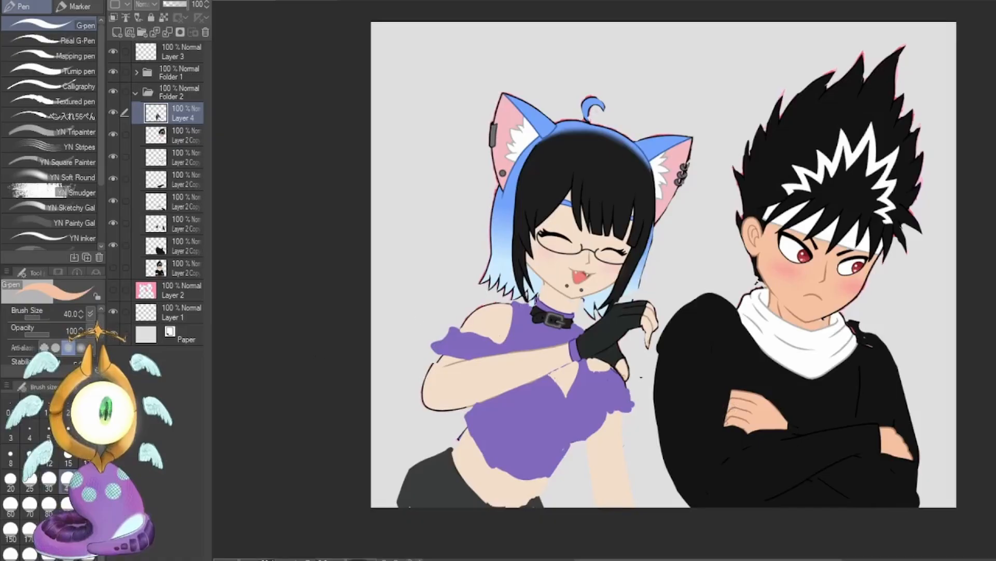
pyautogui.click(87, 478)
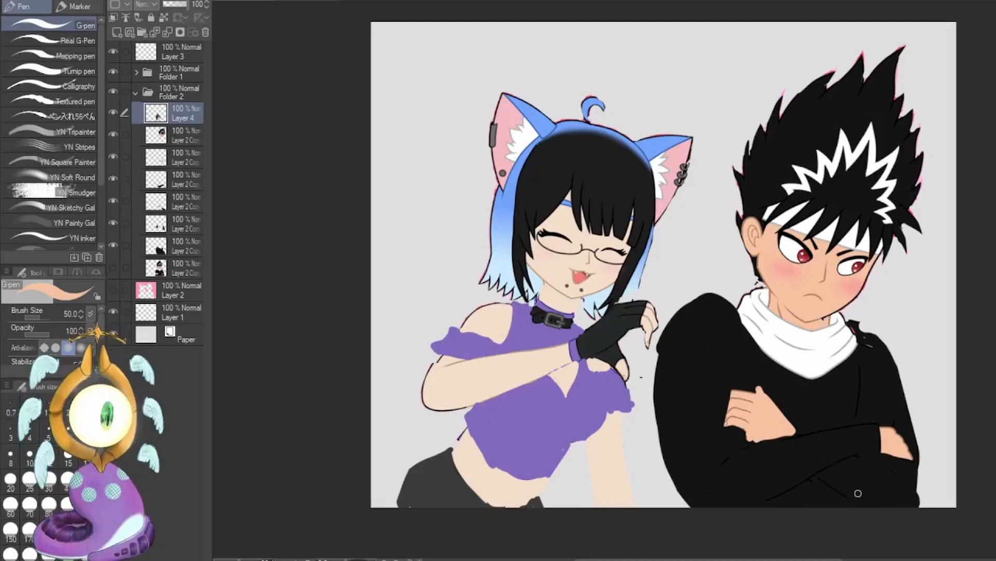
# Try a dark cuff stroke beside the boy's far hand with the G-pen at size 80, and undo it.
pyautogui.keyDown('alt'); pyautogui.click(833, 449); pyautogui.keyUp('alt')
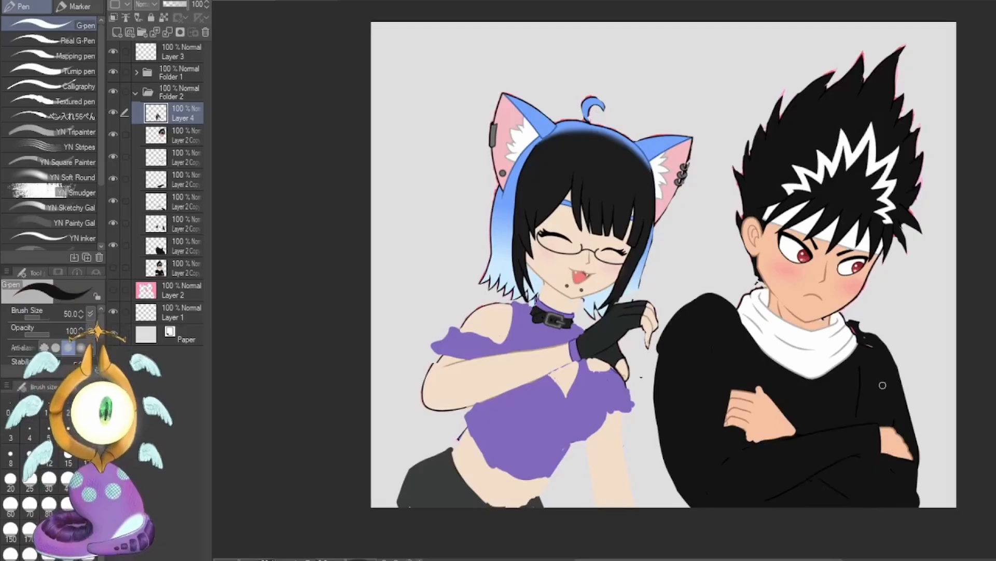
pyautogui.press('-')
pyautogui.press('-')
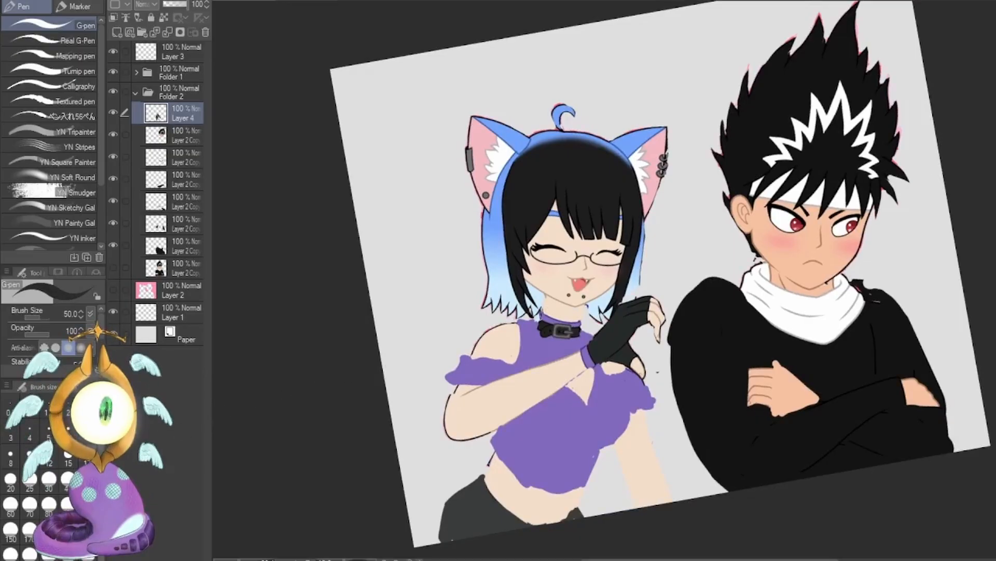
pyautogui.click(49, 503)
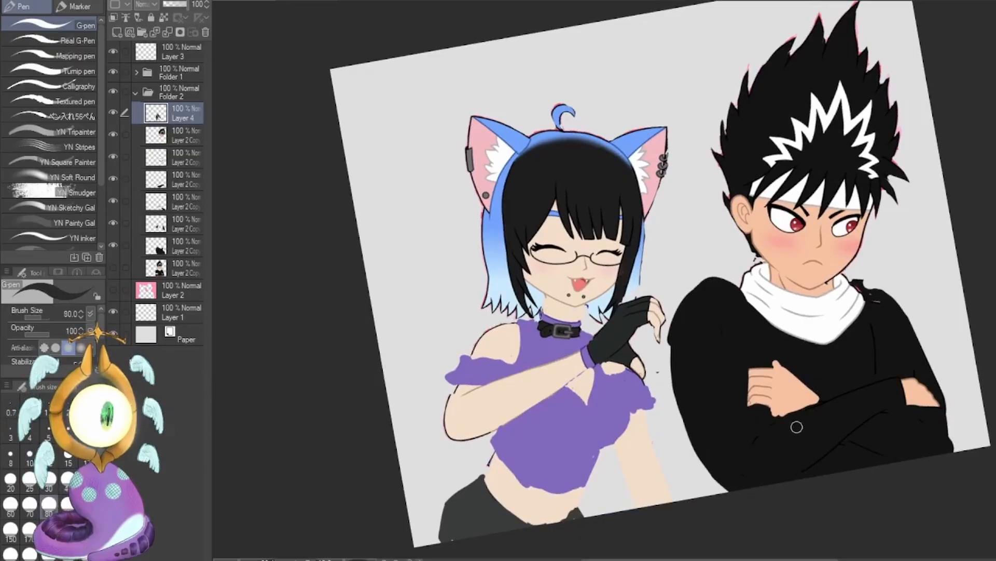
pyautogui.hotkey('ctrl', '0')
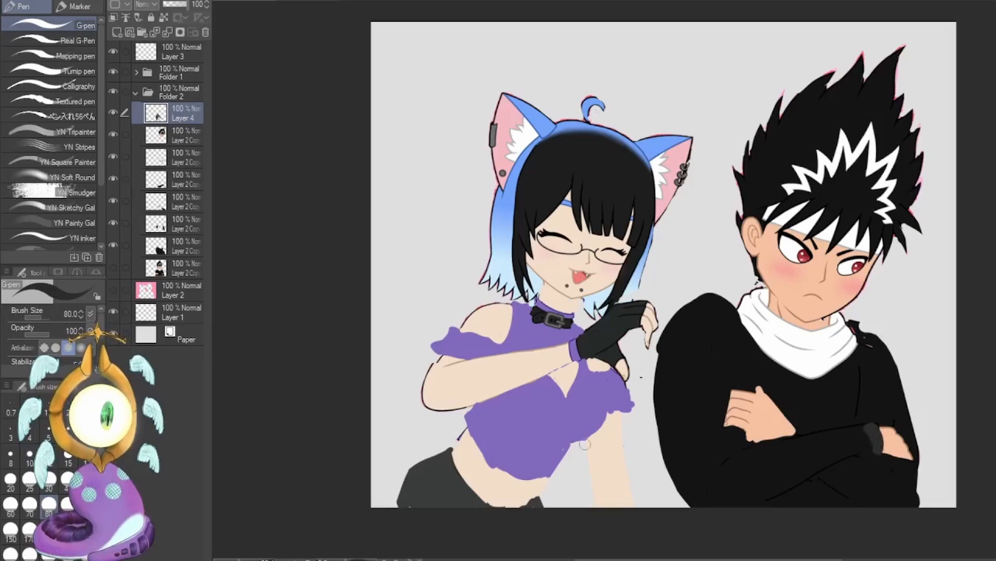
pyautogui.hotkey('ctrl', 'z')
# Outline the boy's front forearm sleeve in dark grey at size 50, and fill it in down to the canvas edge.
pyautogui.click(87, 478)
pyautogui.moveTo(864, 426)
pyautogui.mouseDown()
pyautogui.moveTo(808, 470)
pyautogui.moveTo(813, 436)
pyautogui.moveTo(715, 468)
pyautogui.mouseUp()
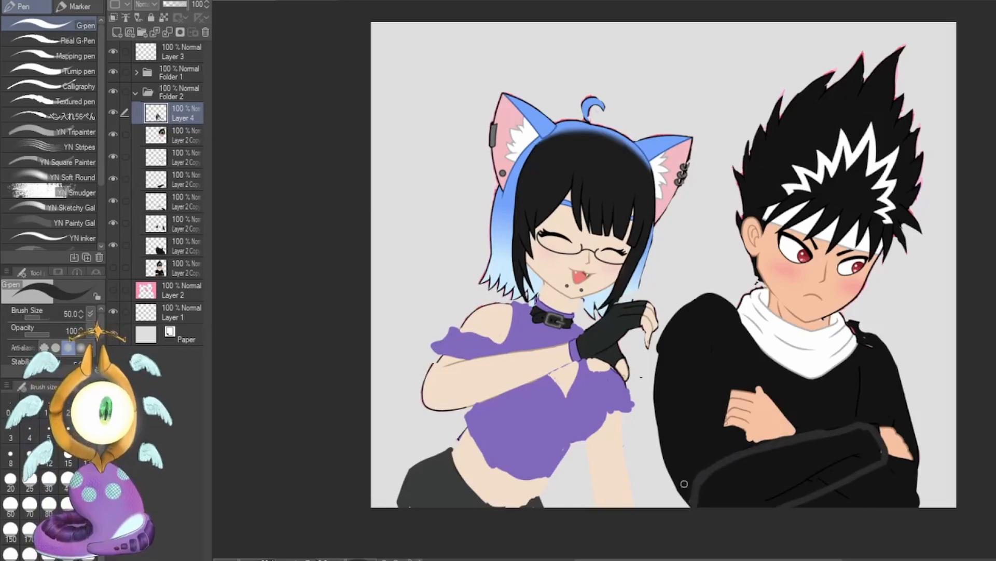
pyautogui.moveTo(785, 450)
pyautogui.mouseDown()
pyautogui.moveTo(710, 478)
pyautogui.moveTo(781, 469)
pyautogui.moveTo(703, 495)
pyautogui.moveTo(724, 503)
pyautogui.moveTo(794, 492)
pyautogui.moveTo(806, 482)
pyautogui.moveTo(788, 463)
pyautogui.moveTo(810, 442)
pyautogui.moveTo(795, 453)
pyautogui.moveTo(865, 432)
pyautogui.moveTo(879, 445)
pyautogui.moveTo(777, 473)
pyautogui.moveTo(863, 449)
pyautogui.moveTo(788, 485)
pyautogui.moveTo(868, 452)
pyautogui.moveTo(751, 510)
pyautogui.moveTo(843, 472)
pyautogui.moveTo(862, 438)
pyautogui.mouseUp()
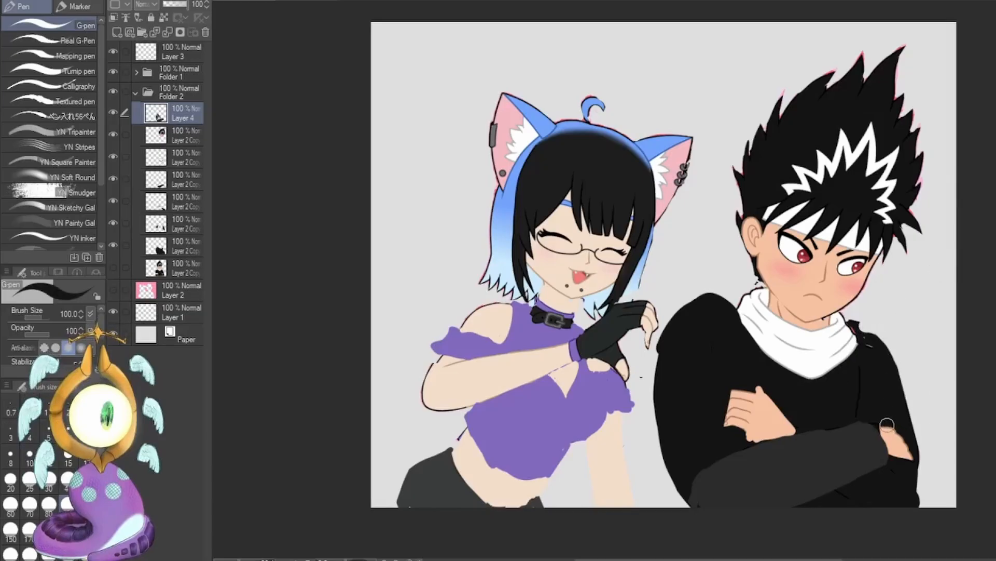
# Trim the boy's far hand in black at size 100, and widen his far arm outward at size 80 down to the canvas edge.
pyautogui.moveTo(887, 425); pyautogui.dragTo(912, 456)
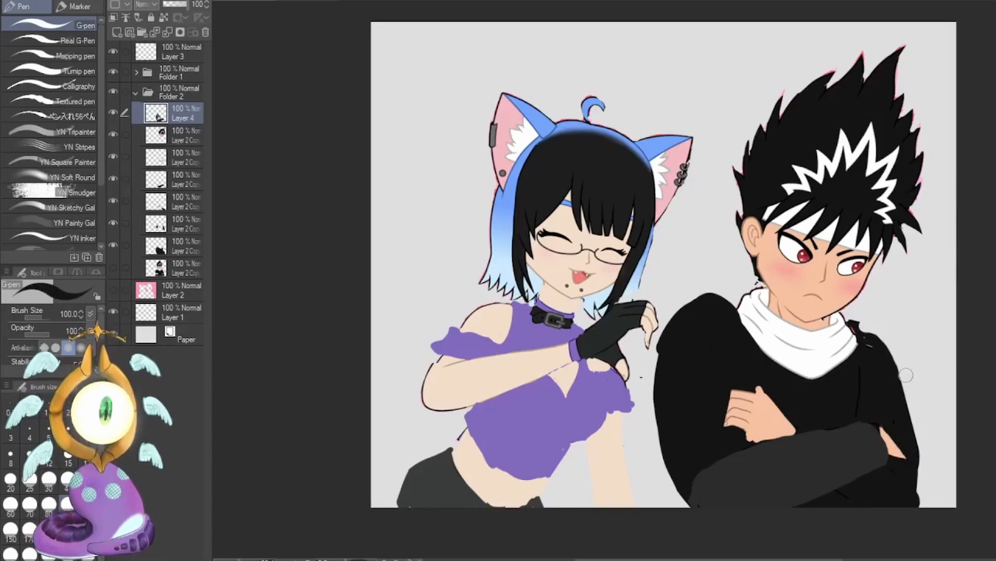
pyautogui.click(68, 477)
pyautogui.click(49, 503)
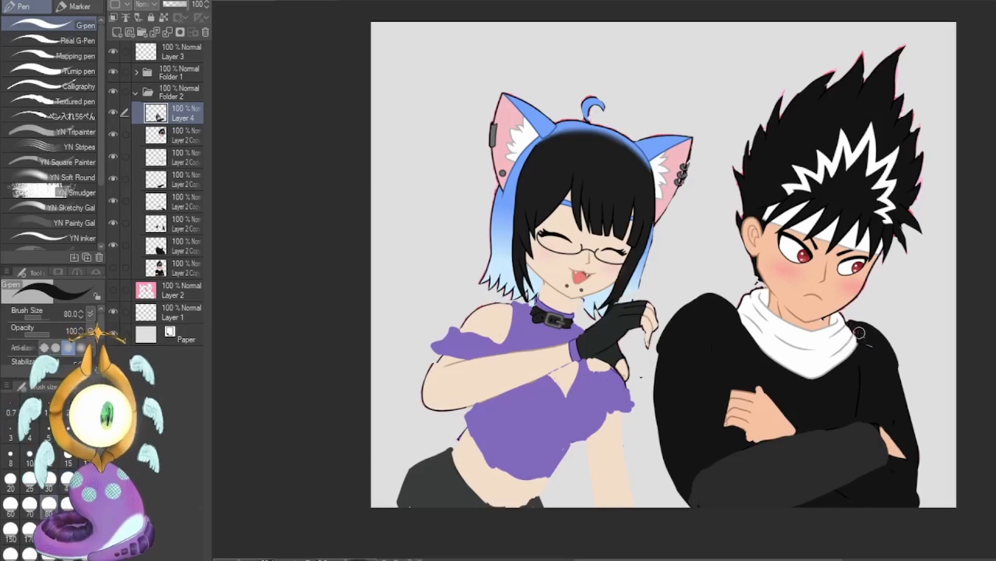
pyautogui.moveTo(907, 366); pyautogui.dragTo(926, 501)
# Sample the skin colour and paint spread, extended fingers on the boy's near hand with the G-pen at size 40.
pyautogui.keyDown('alt'); pyautogui.click(779, 421); pyautogui.keyUp('alt')
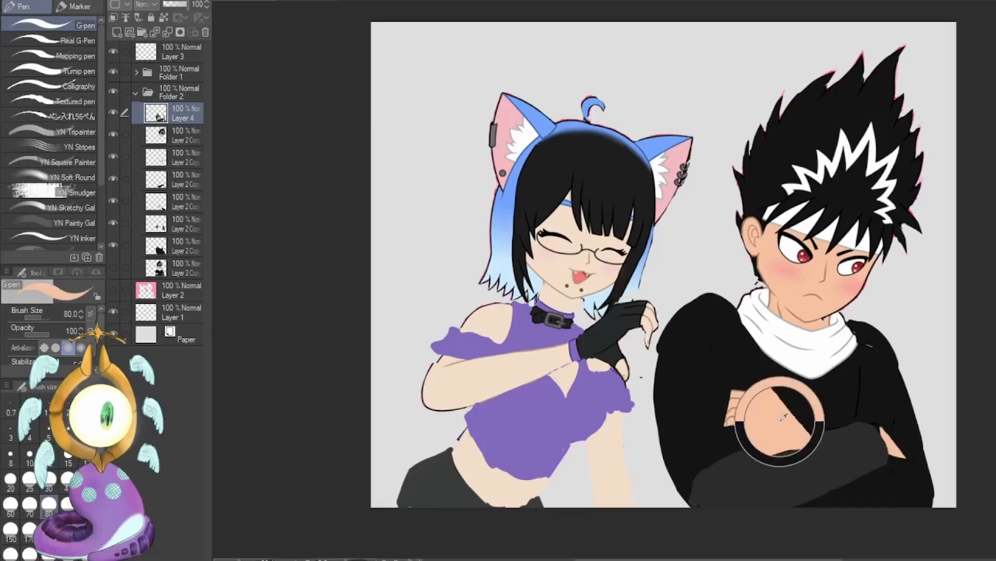
pyautogui.click(67, 479)
pyautogui.moveTo(721, 385); pyautogui.dragTo(743, 384)
pyautogui.moveTo(702, 420)
pyautogui.mouseDown()
pyautogui.moveTo(749, 402)
pyautogui.moveTo(748, 414)
pyautogui.mouseUp()
pyautogui.moveTo(711, 424); pyautogui.dragTo(745, 409)
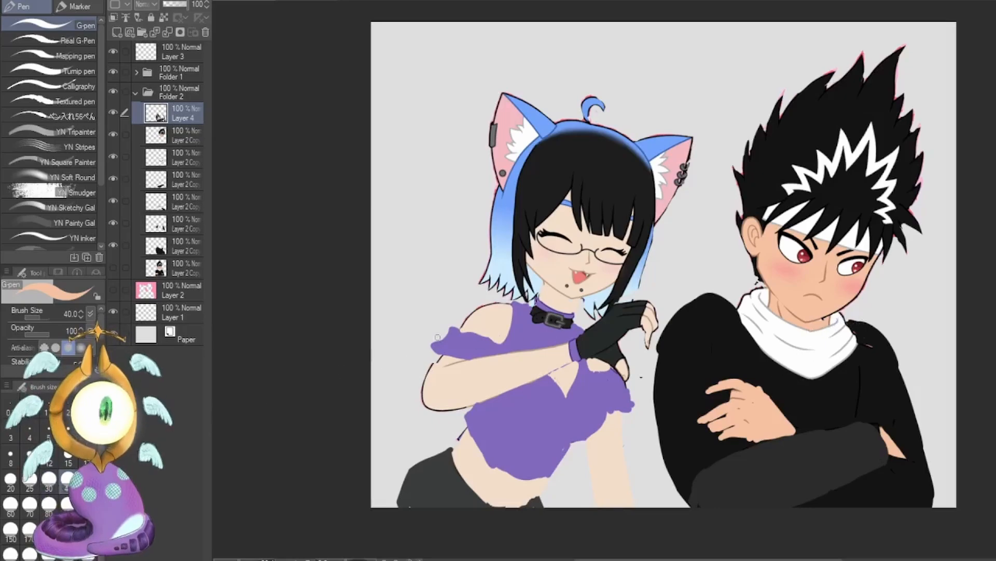
# Paint a brown demonstration hand in the empty area between the characters' heads, with thin straight fingers, using the G-pen at size 40.
pyautogui.press('x')
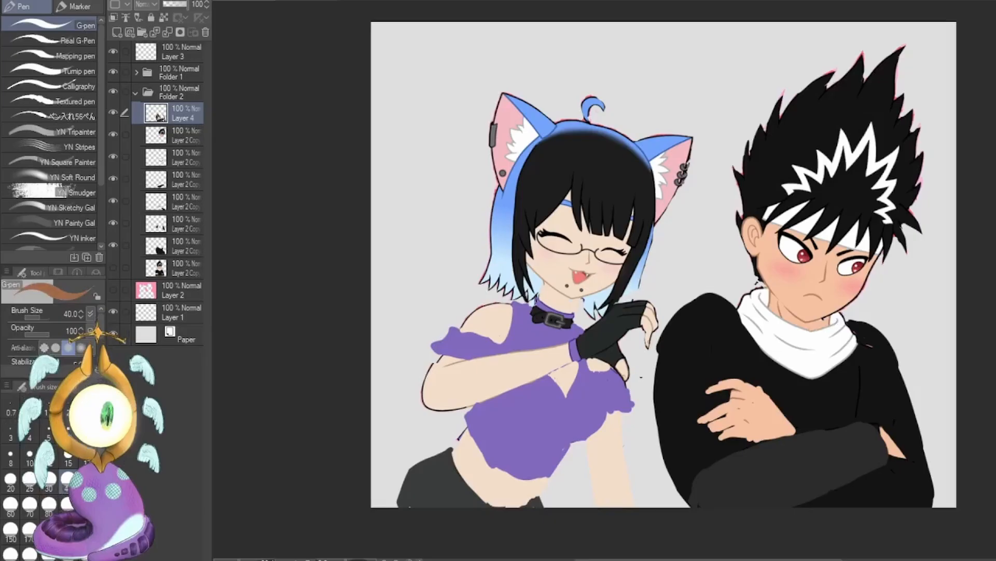
pyautogui.click(67, 505)
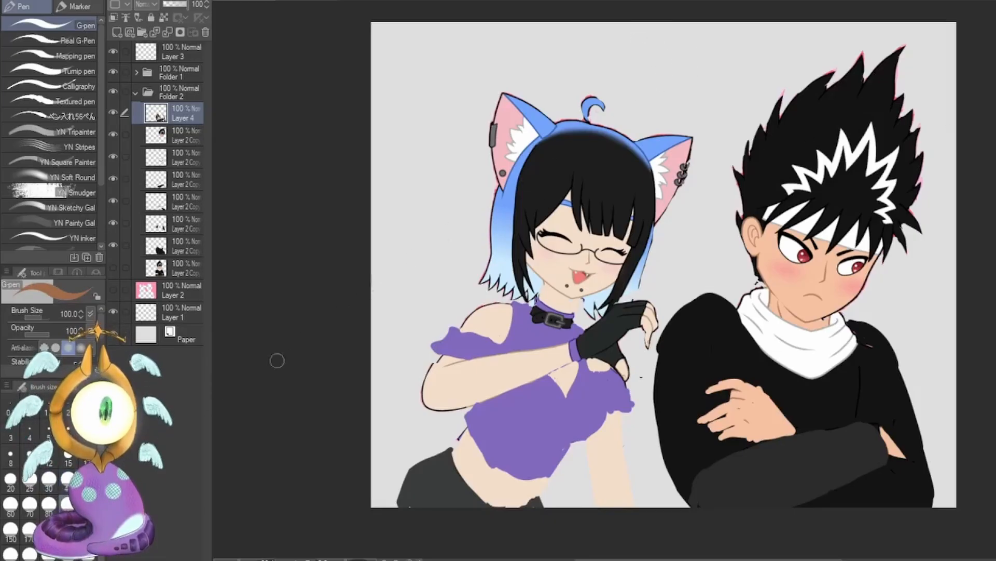
pyautogui.click(66, 477)
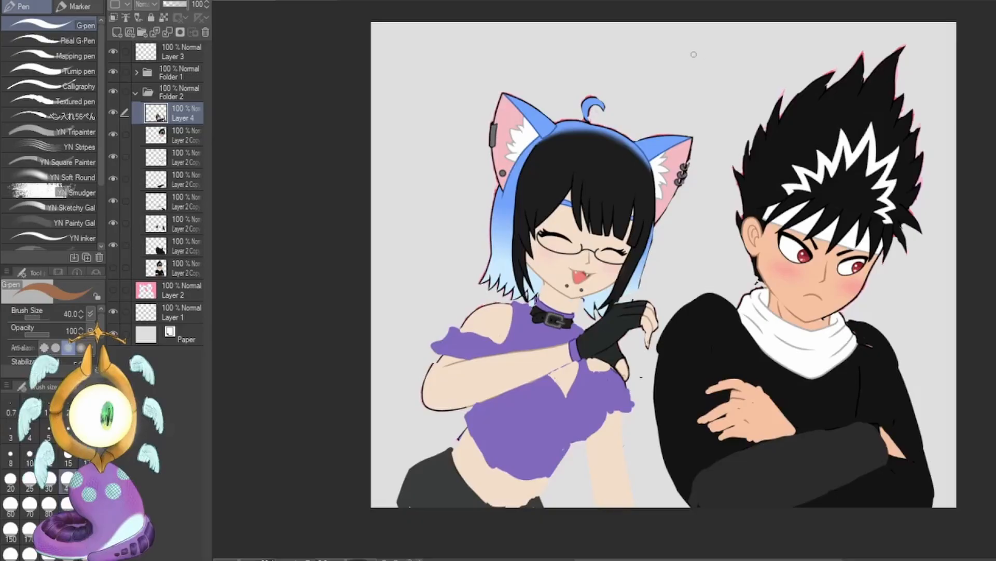
pyautogui.moveTo(731, 63)
pyautogui.mouseDown()
pyautogui.moveTo(683, 80)
pyautogui.moveTo(707, 110)
pyautogui.moveTo(730, 64)
pyautogui.moveTo(723, 102)
pyautogui.moveTo(688, 73)
pyautogui.moveTo(692, 86)
pyautogui.moveTo(704, 68)
pyautogui.moveTo(723, 101)
pyautogui.mouseUp()
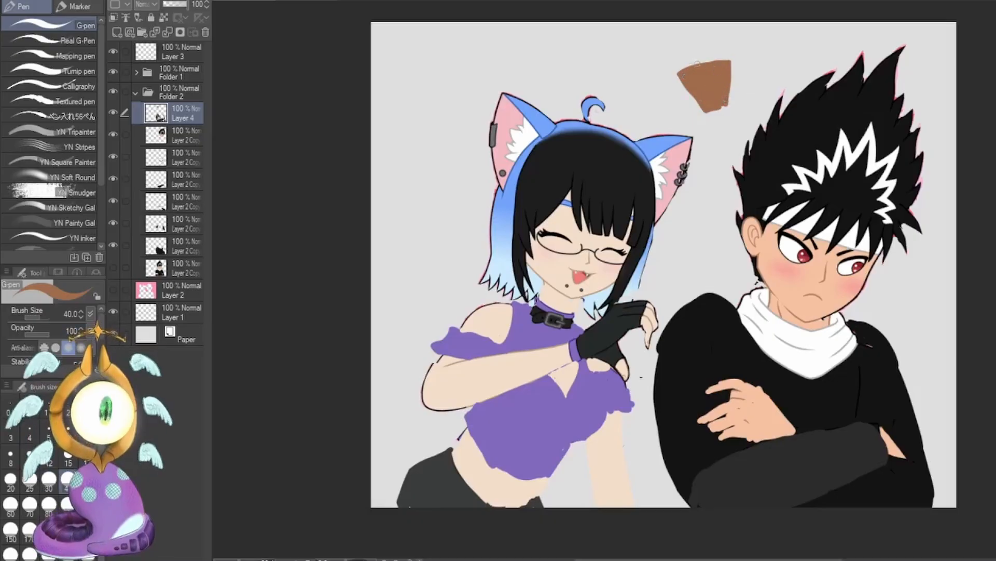
pyautogui.moveTo(666, 36)
pyautogui.mouseDown()
pyautogui.moveTo(684, 70)
pyautogui.moveTo(695, 66)
pyautogui.mouseUp()
pyautogui.moveTo(706, 26); pyautogui.dragTo(710, 61)
pyautogui.moveTo(726, 29); pyautogui.dragTo(727, 60)
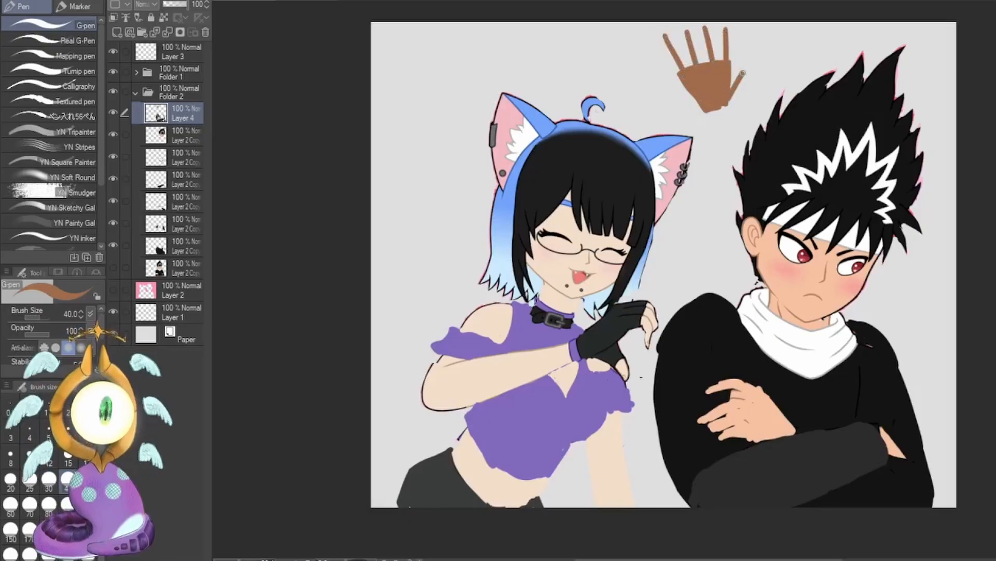
# Undo the demonstration hand's thin fingers and repaint them with uneven thickness and spacing at size 80.
pyautogui.hotkey('ctrl', 'z')
pyautogui.hotkey('ctrl', 'z')
pyautogui.hotkey('ctrl', 'z')
pyautogui.hotkey('ctrl', 'z')
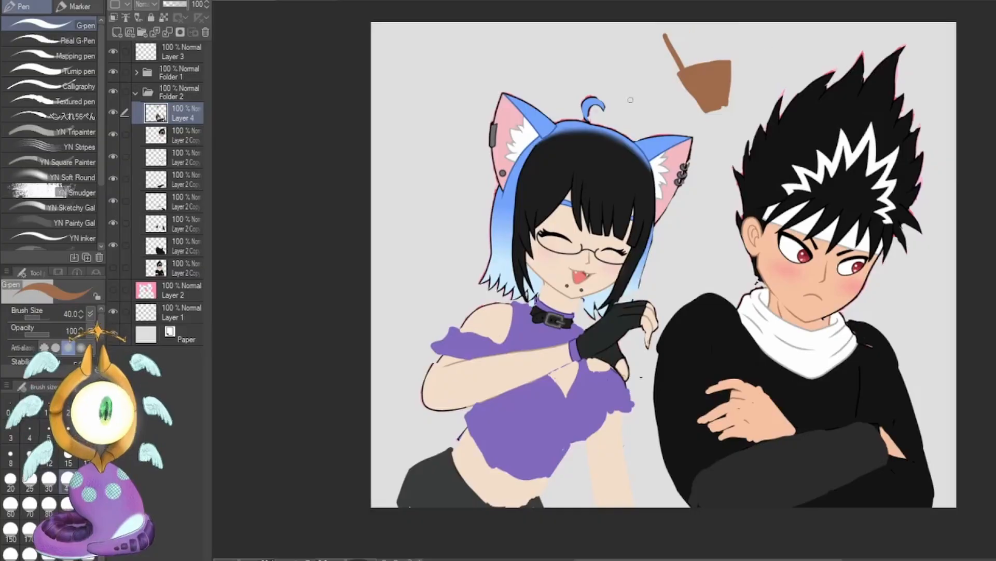
pyautogui.click(48, 503)
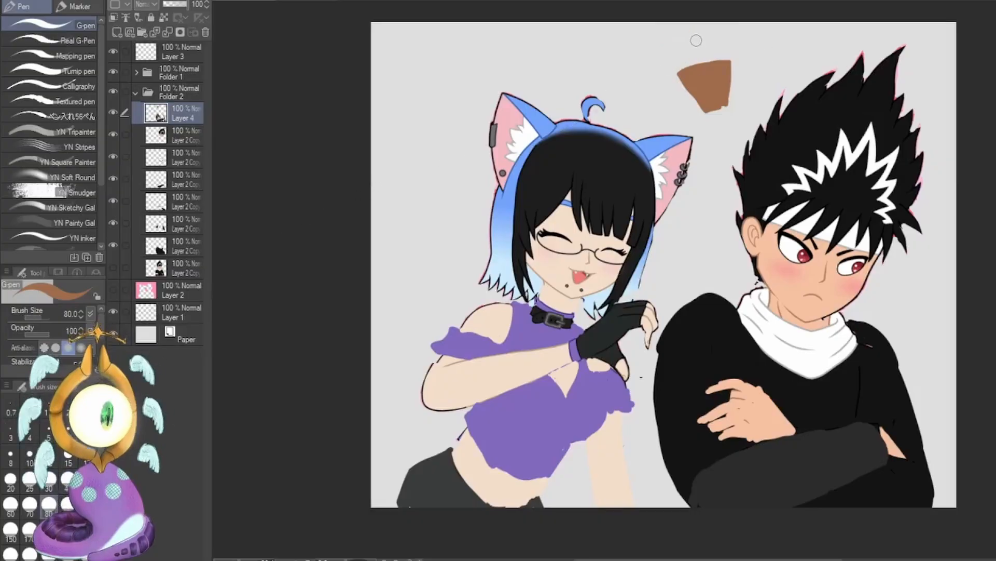
pyautogui.moveTo(695, 32)
pyautogui.mouseDown()
pyautogui.moveTo(697, 65)
pyautogui.moveTo(695, 29)
pyautogui.moveTo(698, 54)
pyautogui.moveTo(723, 54)
pyautogui.moveTo(676, 63)
pyautogui.mouseUp()
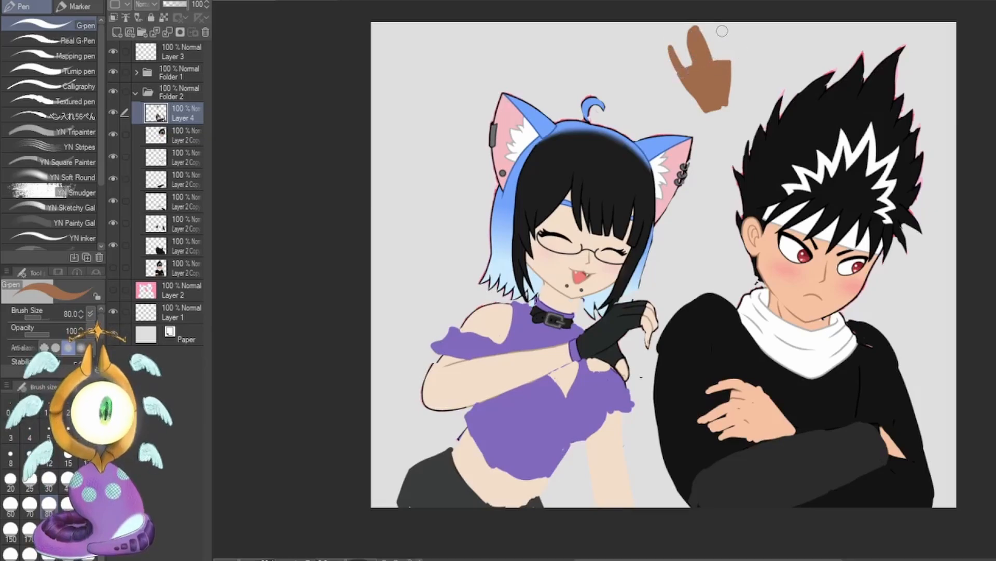
pyautogui.moveTo(723, 23); pyautogui.dragTo(724, 62)
pyautogui.moveTo(731, 103)
pyautogui.mouseDown()
pyautogui.moveTo(739, 73)
pyautogui.moveTo(727, 99)
pyautogui.mouseUp()
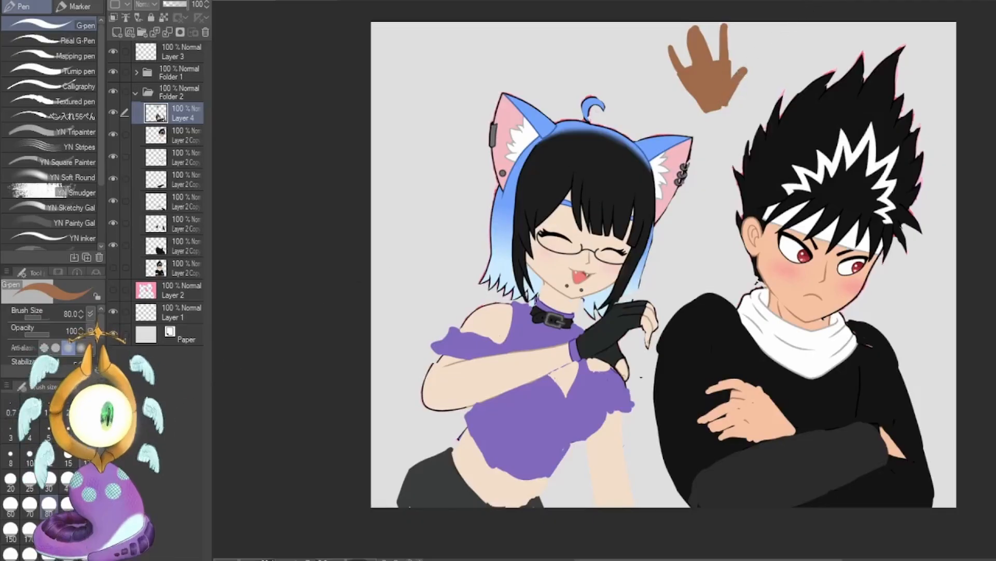
# Try carving the thick finger and marking it with an arrow at size 17, and undo the entire demonstration hand.
pyautogui.click(87, 455)
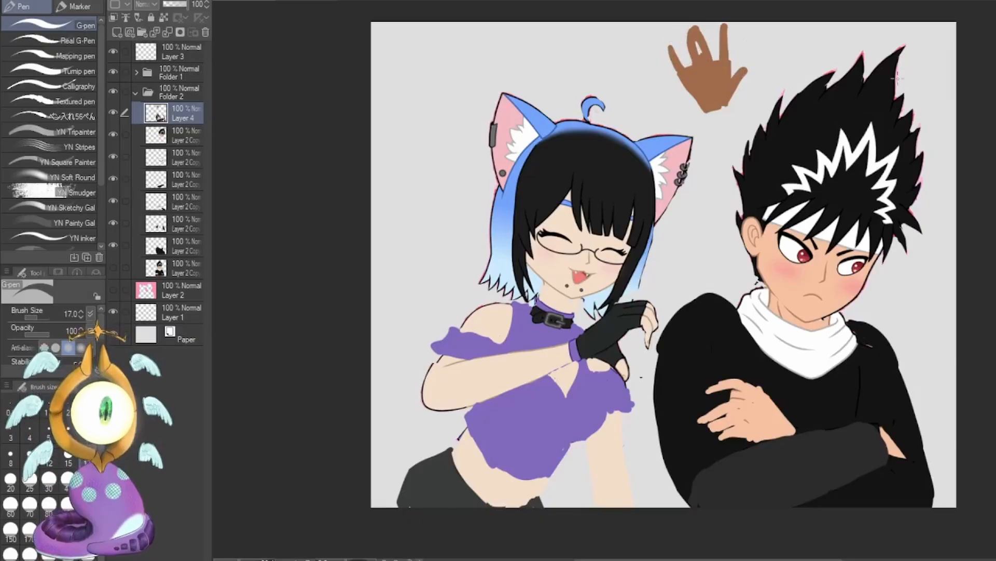
pyautogui.keyDown('alt'); pyautogui.click(707, 86); pyautogui.keyUp('alt')
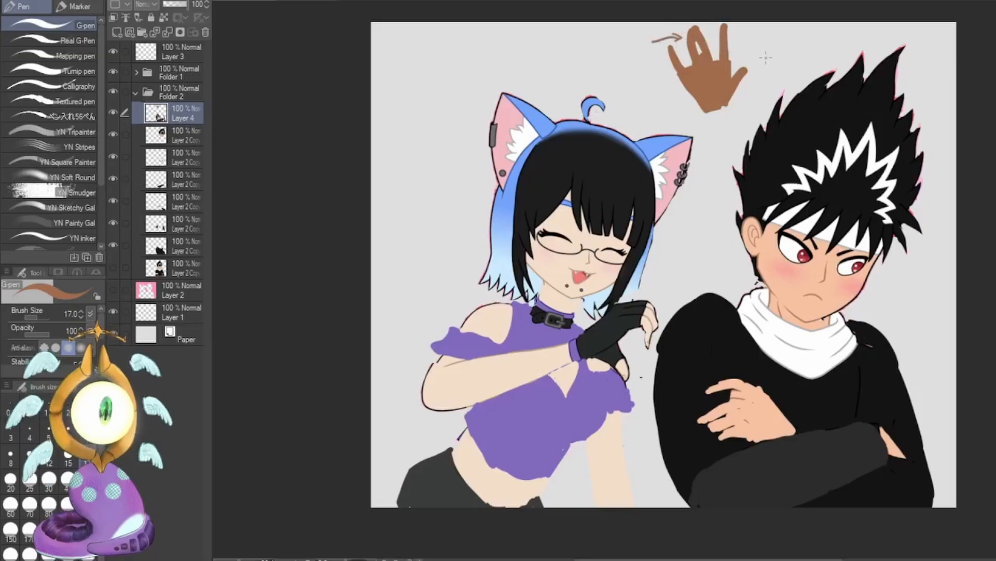
pyautogui.hotkey('ctrl', 'z')
pyautogui.hotkey('ctrl', 'z')
pyautogui.hotkey('ctrl', 'z')
pyautogui.hotkey('ctrl', 'z')
pyautogui.hotkey('ctrl', 'z')
pyautogui.hotkey('ctrl', 'z')
pyautogui.hotkey('ctrl', 'z')
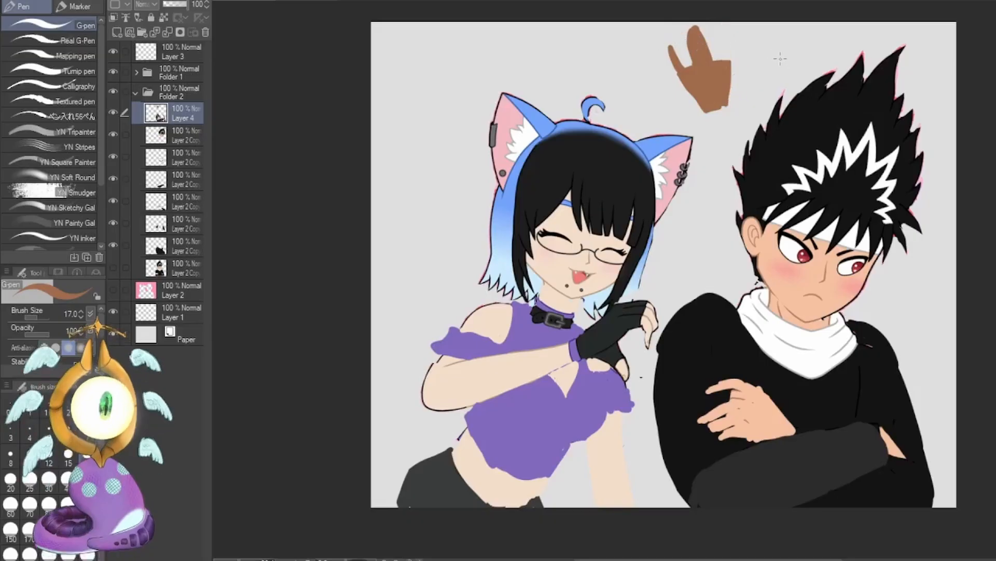
pyautogui.hotkey('ctrl', 'z')
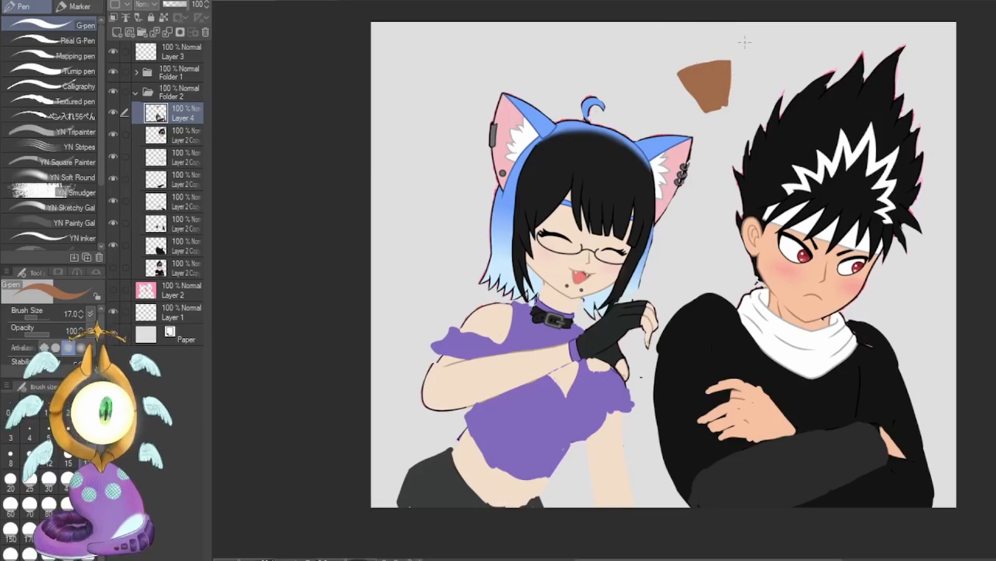
pyautogui.hotkey('ctrl', 'z')
pyautogui.hotkey('ctrl', 'z')
pyautogui.hotkey('ctrl', 'z')
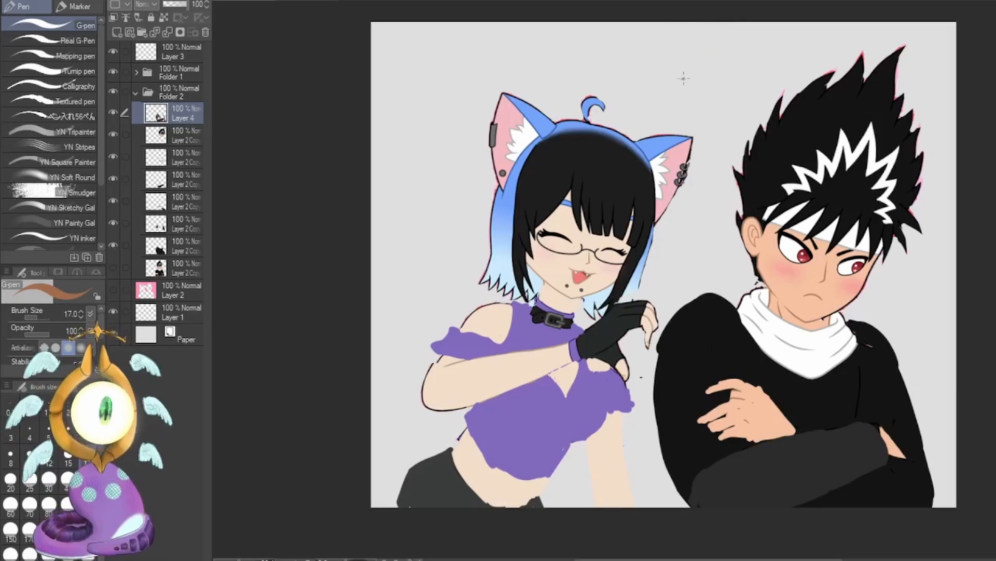
pyautogui.moveTo(684, 78); pyautogui.dragTo(743, 57)
pyautogui.hotkey('ctrl', 'z')
# Select the girl's visible layer in Folder 1 and distort its corners so that she tilts and leans toward the boy.
pyautogui.click(36, 481)
pyautogui.click(135, 93)
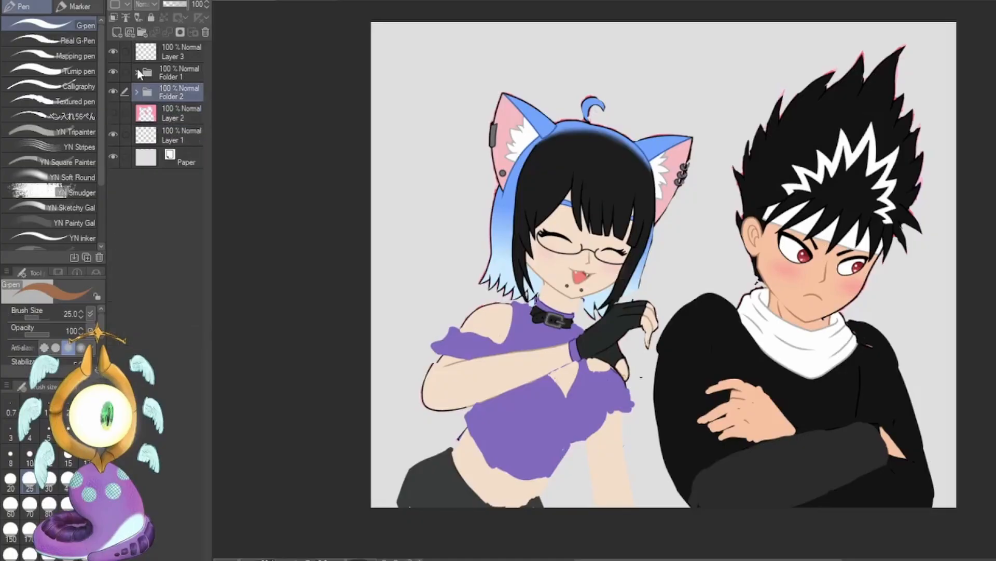
pyautogui.click(136, 72)
pyautogui.click(175, 93)
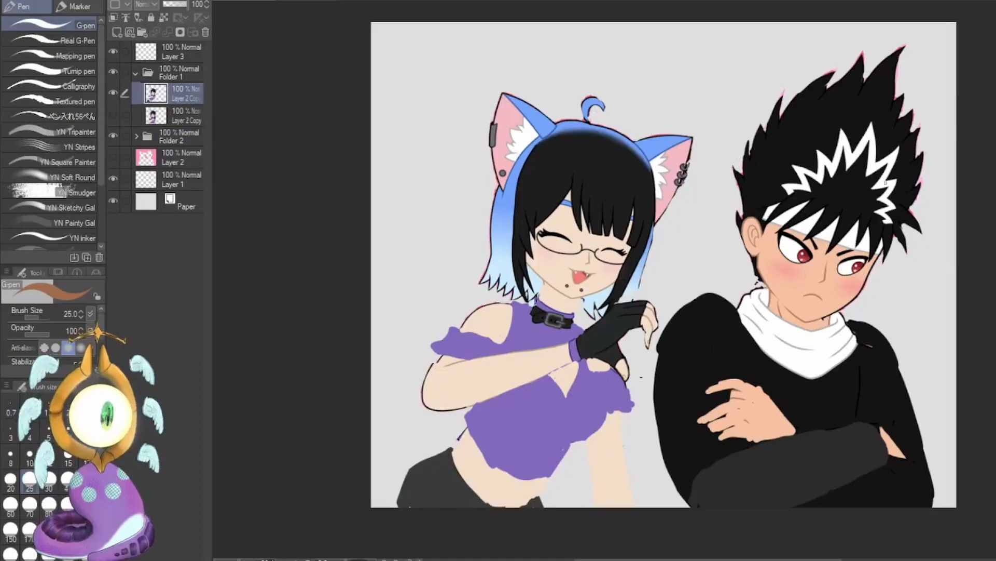
pyautogui.hotkey('ctrl', 't')
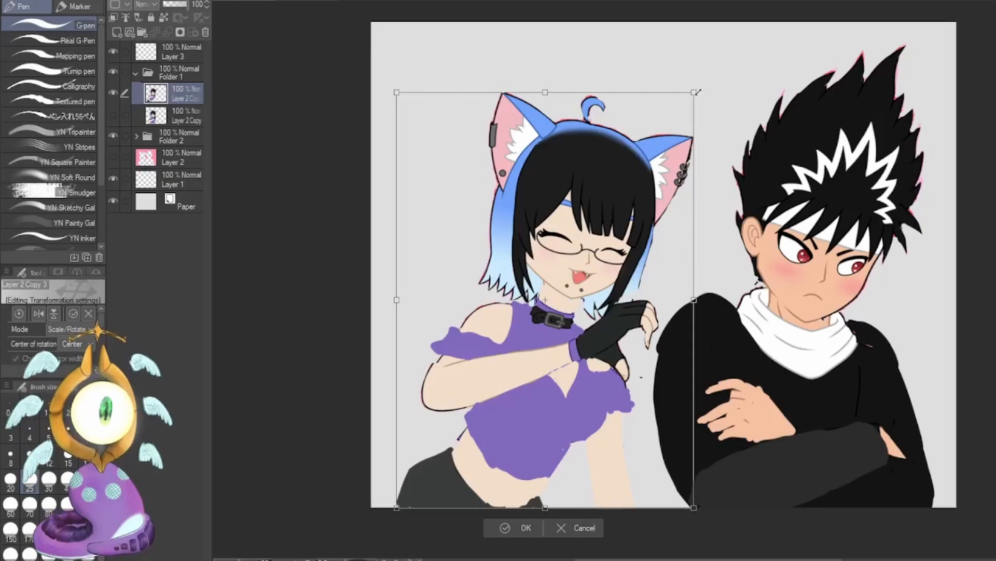
pyautogui.moveTo(697, 92); pyautogui.dragTo(751, 87)
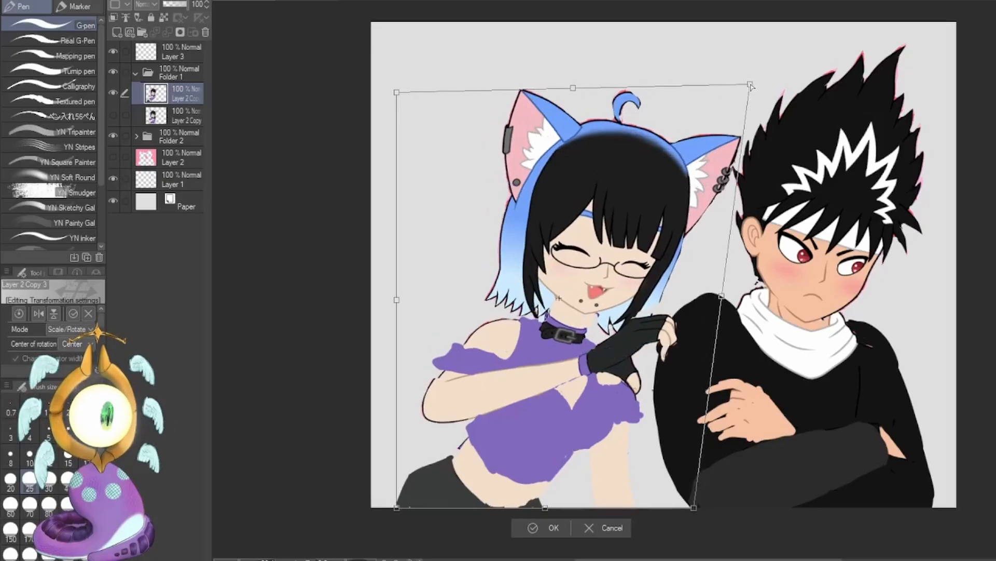
pyautogui.moveTo(396, 507); pyautogui.dragTo(334, 501)
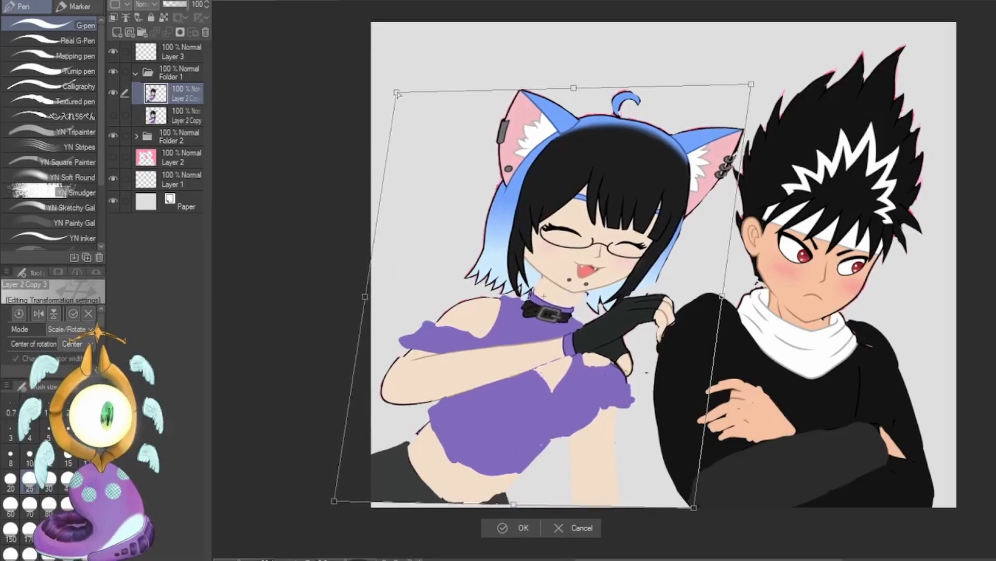
pyautogui.moveTo(396, 94); pyautogui.dragTo(384, 32)
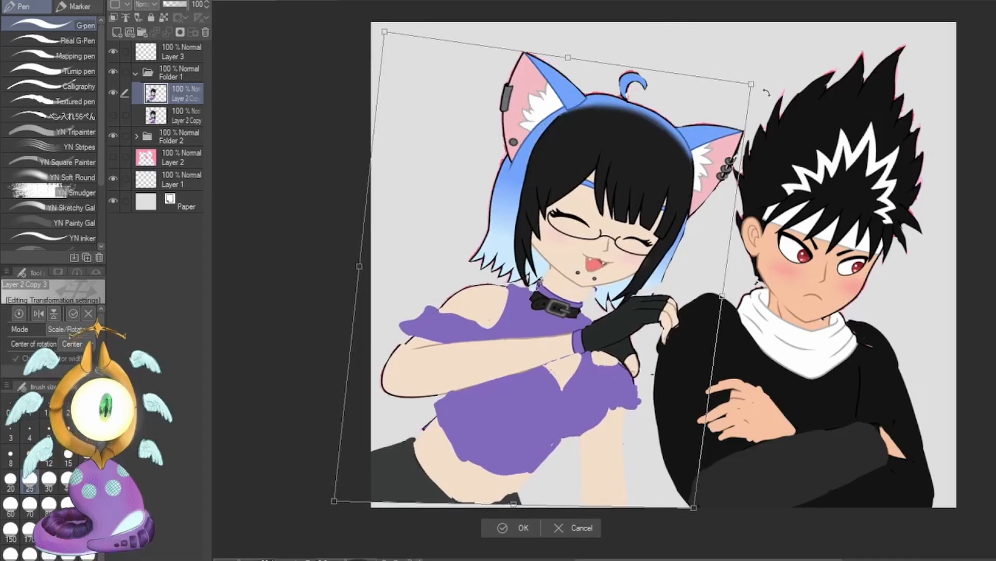
pyautogui.moveTo(752, 84); pyautogui.dragTo(780, 98)
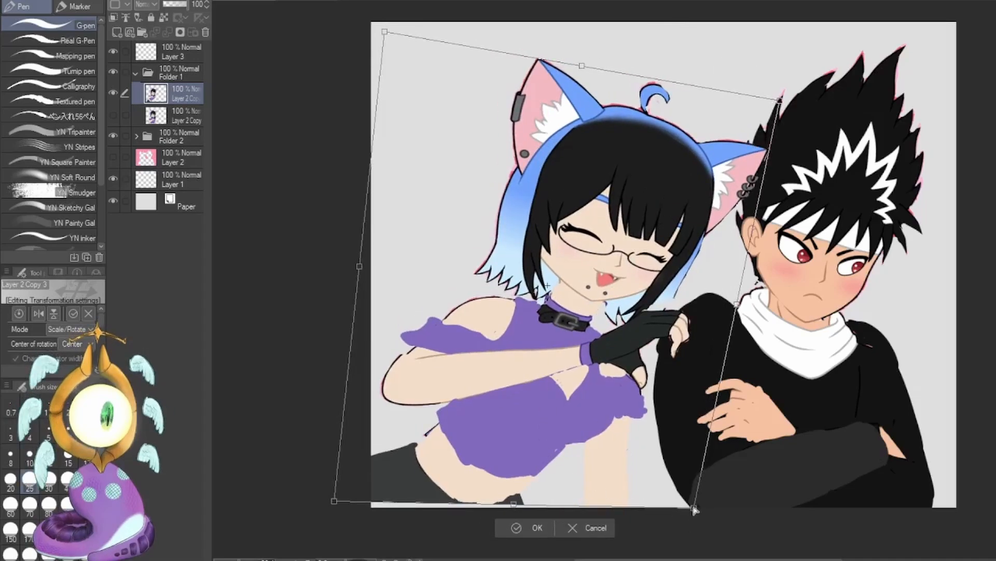
pyautogui.moveTo(695, 509); pyautogui.dragTo(717, 535)
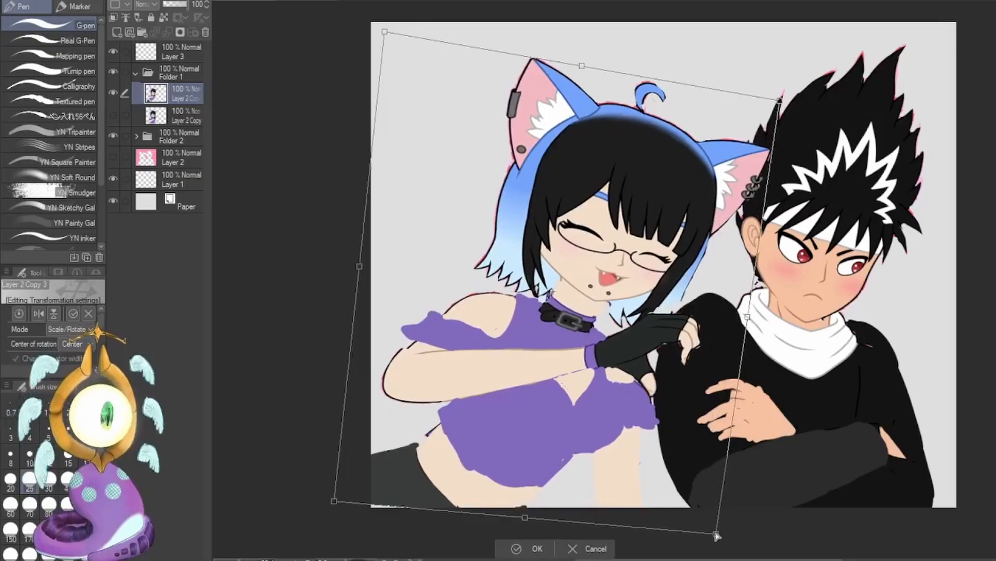
# Refine the corners of the girl's distortion, drawing the upper ones inward so she clears the boy's hair, and apply it.
pyautogui.moveTo(333, 505)
pyautogui.mouseDown()
pyautogui.moveTo(334, 516)
pyautogui.moveTo(337, 502)
pyautogui.mouseUp()
pyautogui.moveTo(582, 66); pyautogui.dragTo(594, 61)
pyautogui.moveTo(791, 95); pyautogui.dragTo(776, 90)
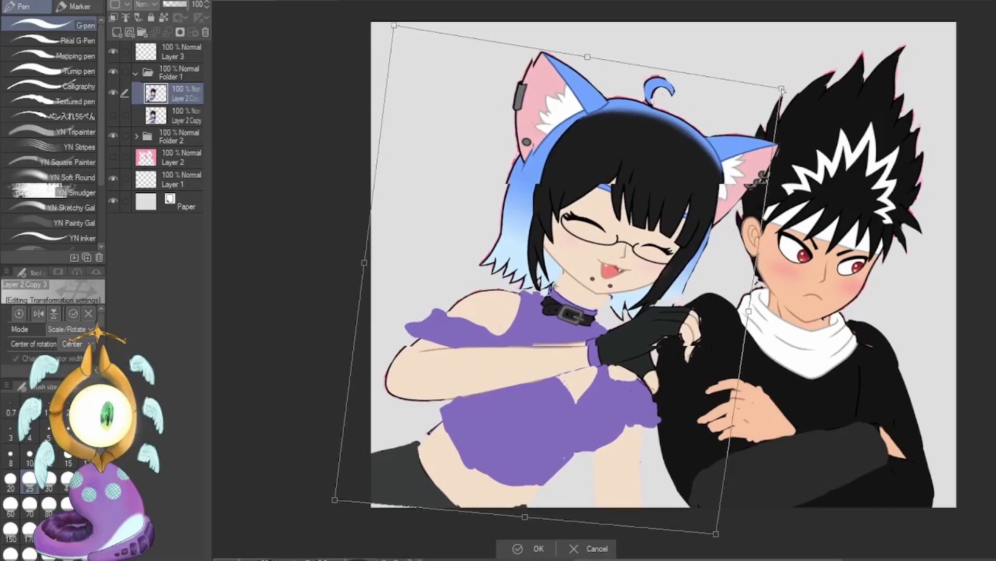
pyautogui.moveTo(396, 27); pyautogui.dragTo(443, 38)
pyautogui.moveTo(716, 359); pyautogui.dragTo(708, 359)
pyautogui.moveTo(709, 534); pyautogui.dragTo(696, 530)
pyautogui.moveTo(330, 501)
pyautogui.mouseDown()
pyautogui.moveTo(338, 505)
pyautogui.moveTo(332, 498)
pyautogui.mouseUp()
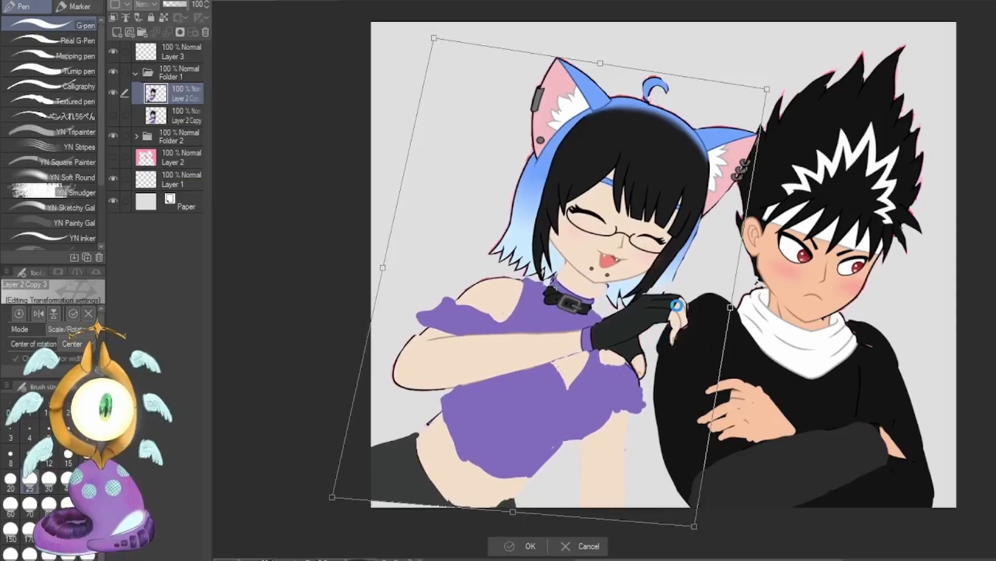
pyautogui.press('Return')
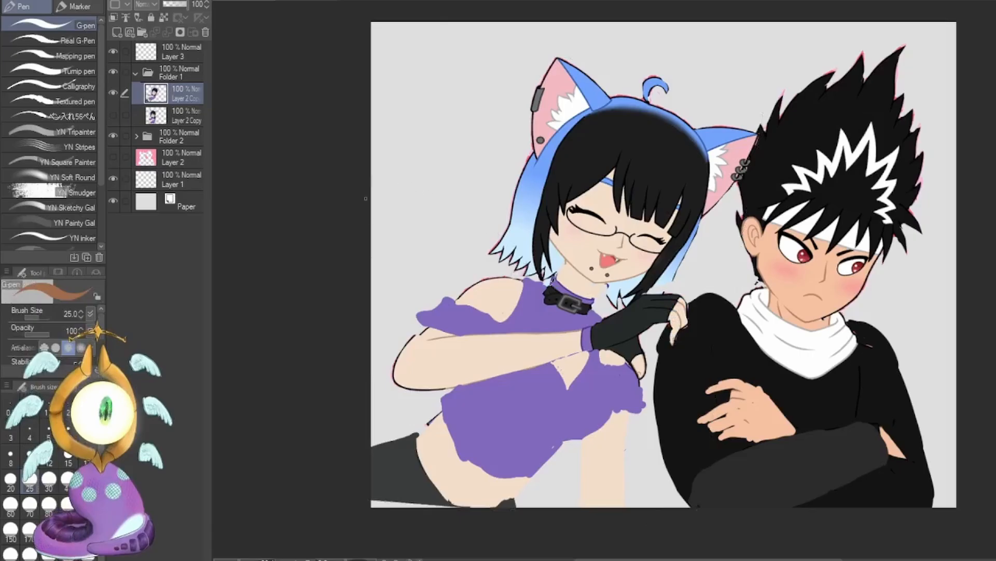
# Lasso the girl's near shoulder and sleeve, skew them outward and slightly down, apply the transform and deselect.
pyautogui.press('m')
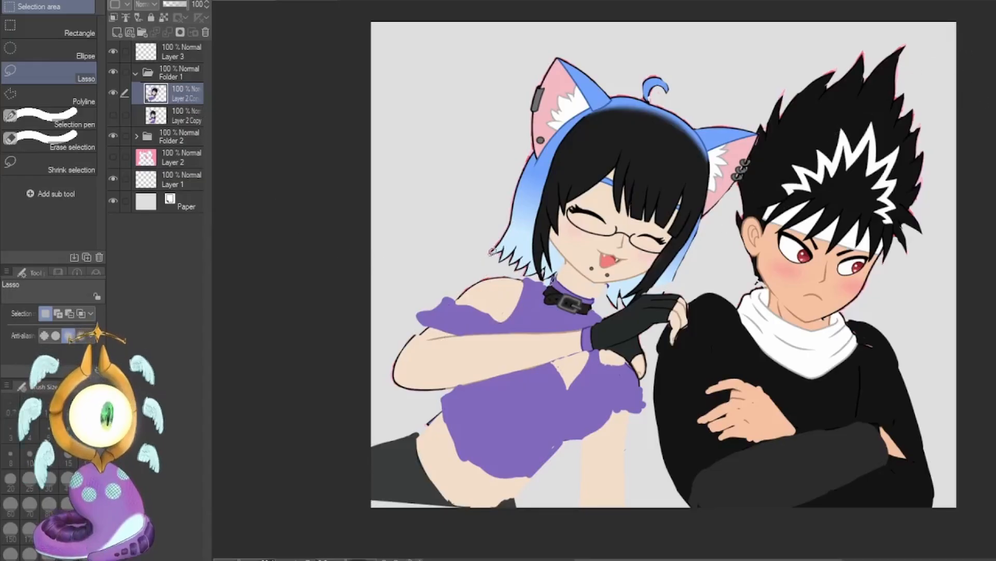
pyautogui.moveTo(504, 250)
pyautogui.mouseDown()
pyautogui.moveTo(511, 244)
pyautogui.moveTo(515, 271)
pyautogui.moveTo(534, 282)
pyautogui.moveTo(533, 312)
pyautogui.moveTo(522, 325)
pyautogui.moveTo(428, 340)
pyautogui.moveTo(435, 277)
pyautogui.moveTo(461, 236)
pyautogui.mouseUp()
pyautogui.hotkey('ctrl', 't')
pyautogui.moveTo(559, 297); pyautogui.dragTo(559, 299)
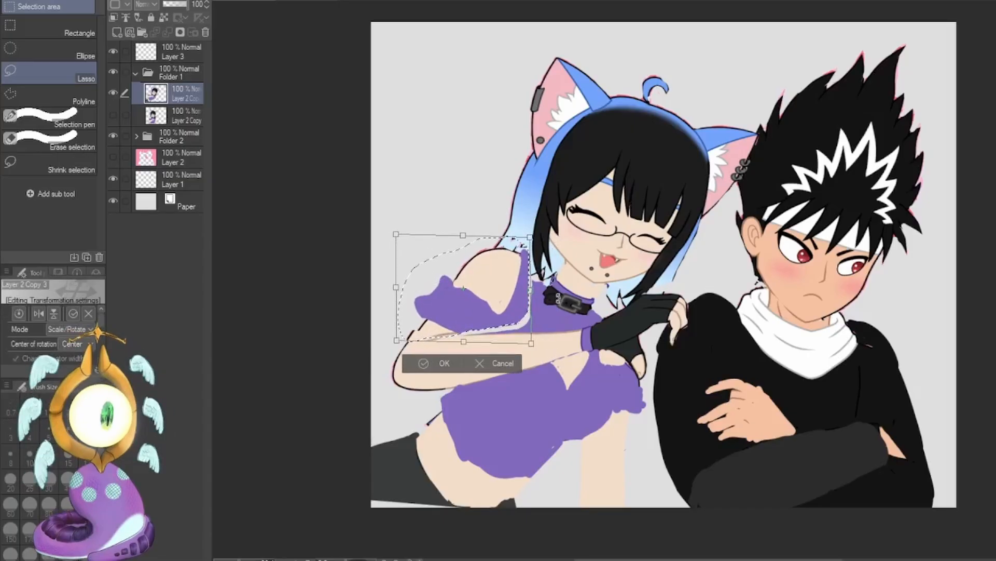
pyautogui.moveTo(397, 339); pyautogui.dragTo(384, 339)
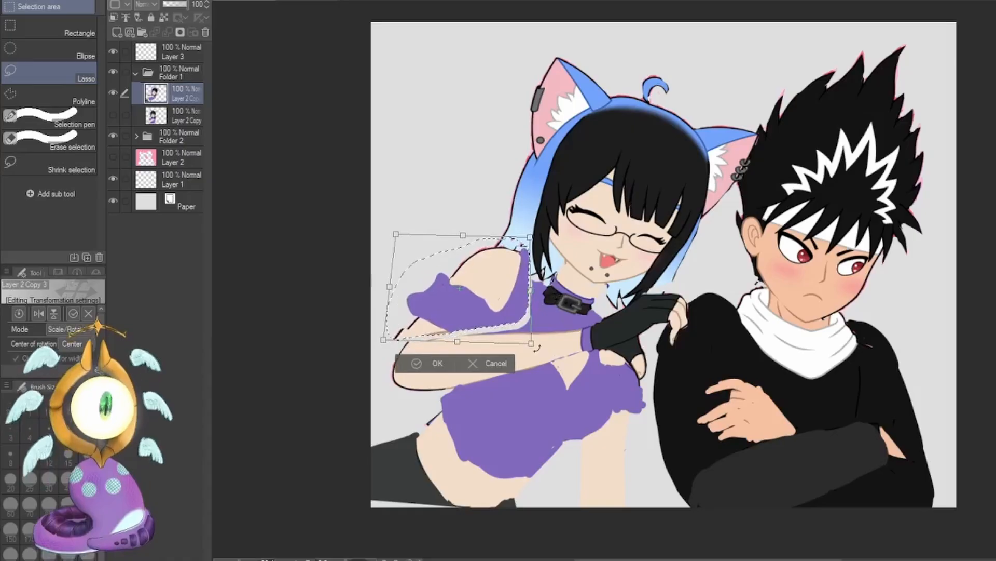
pyautogui.moveTo(532, 343); pyautogui.dragTo(530, 347)
pyautogui.moveTo(529, 238); pyautogui.dragTo(528, 239)
pyautogui.click(436, 367)
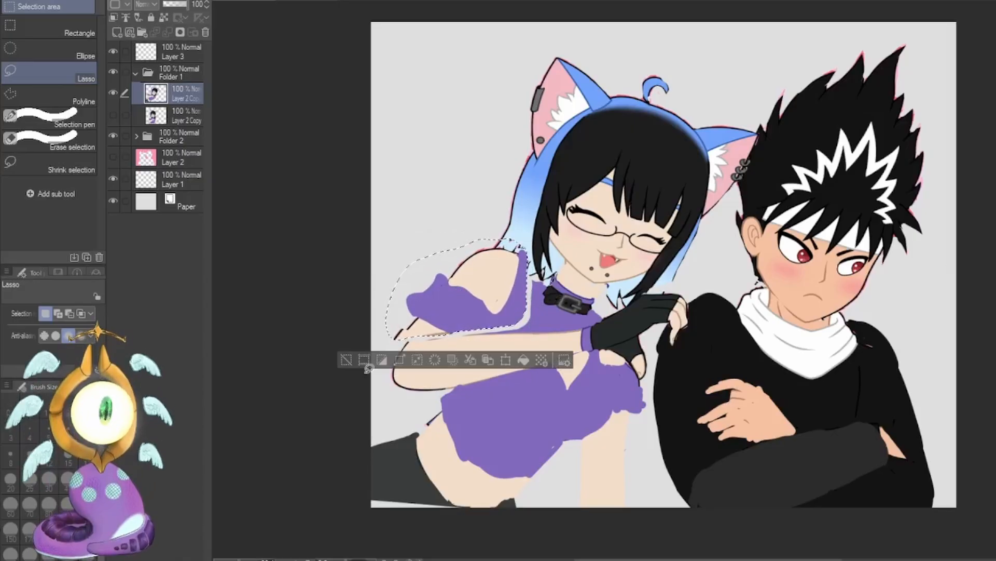
pyautogui.click(346, 359)
# Lasso the girl's raised forearm and gloved hand, enlarge the elbow end outward and downward, apply the transform and deselect.
pyautogui.moveTo(488, 365)
pyautogui.mouseDown()
pyautogui.moveTo(538, 408)
pyautogui.moveTo(522, 447)
pyautogui.moveTo(666, 346)
pyautogui.moveTo(649, 277)
pyautogui.mouseUp()
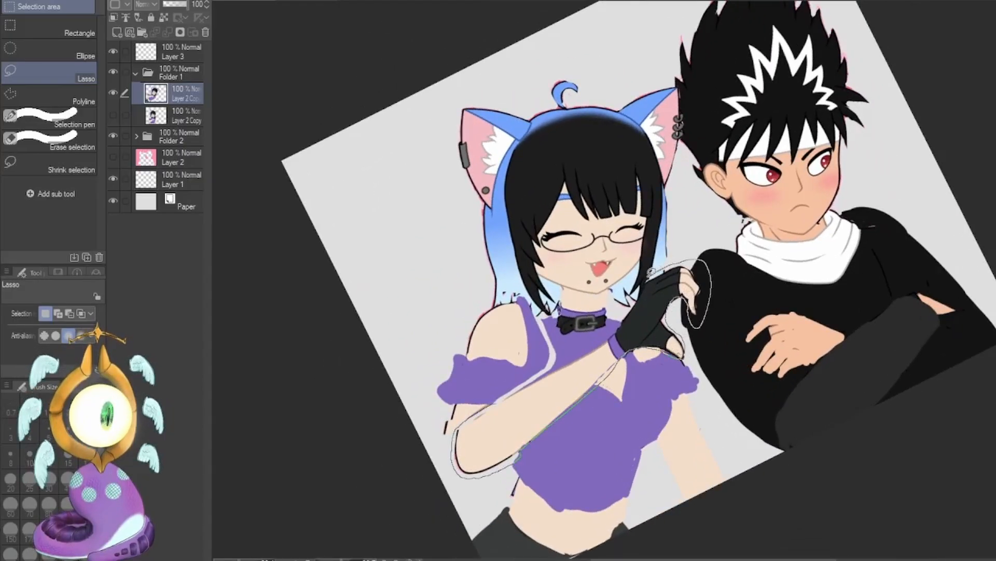
pyautogui.hotkey('ctrl', '@')
pyautogui.hotkey('ctrl', 't')
pyautogui.moveTo(384, 396); pyautogui.dragTo(370, 423)
pyautogui.moveTo(383, 288); pyautogui.dragTo(375, 276)
pyautogui.moveTo(460, 366); pyautogui.dragTo(449, 365)
pyautogui.moveTo(360, 423); pyautogui.dragTo(360, 435)
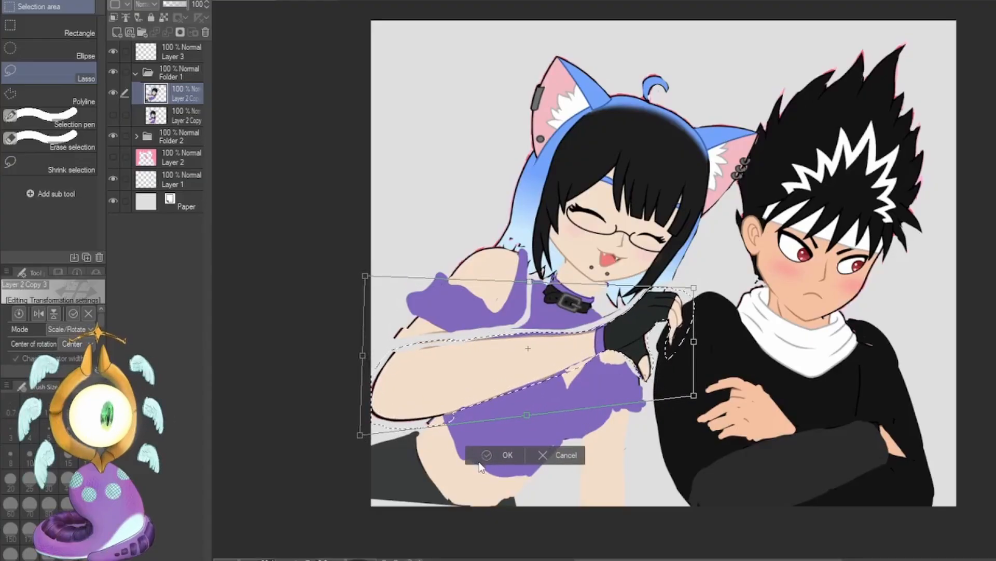
pyautogui.press('Return')
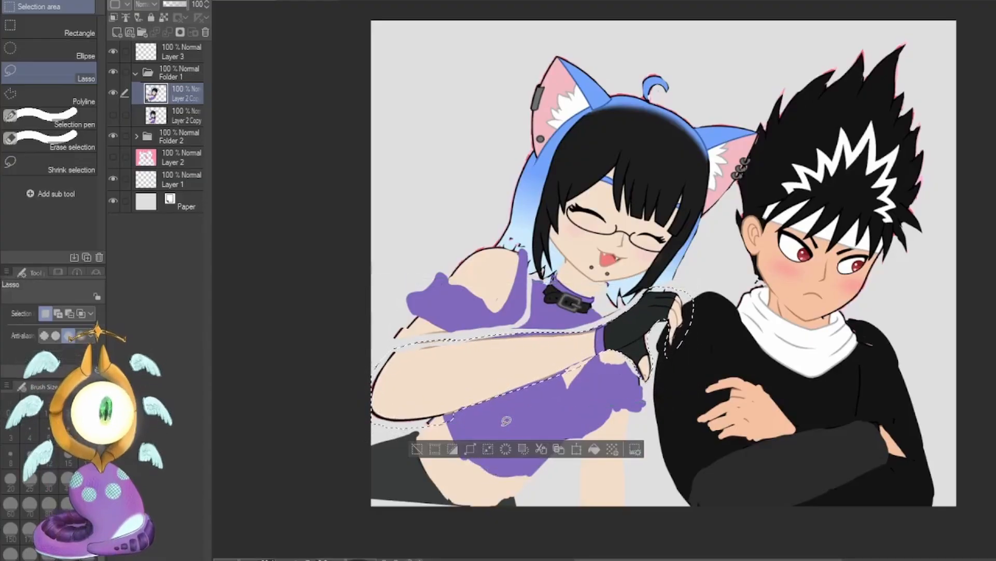
pyautogui.hotkey('ctrl', 'd')
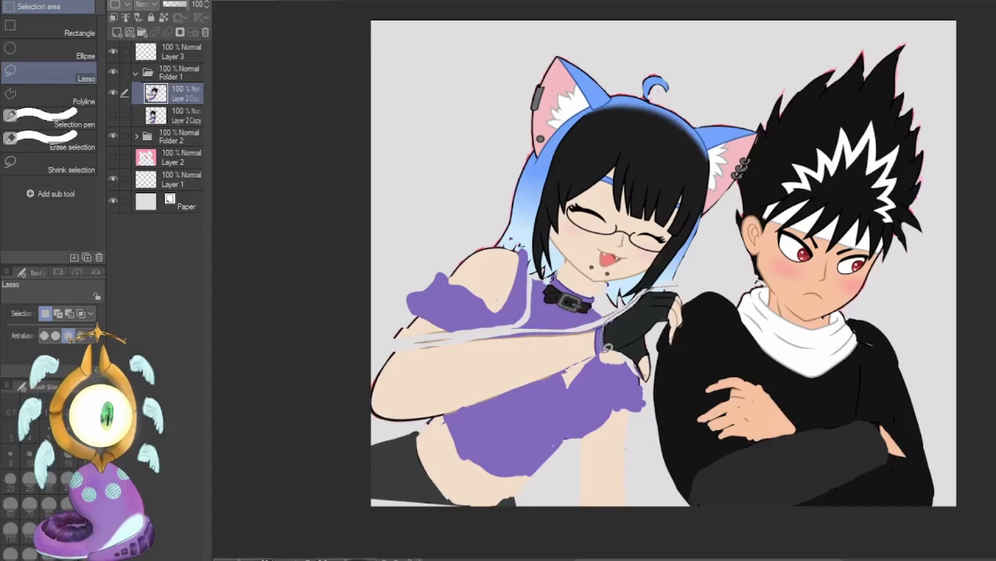
# Lasso the girl's gloved hand, rotate it slightly counterclockwise, shift it toward the boy's shoulder and apply the transform.
pyautogui.moveTo(661, 357); pyautogui.dragTo(652, 386)
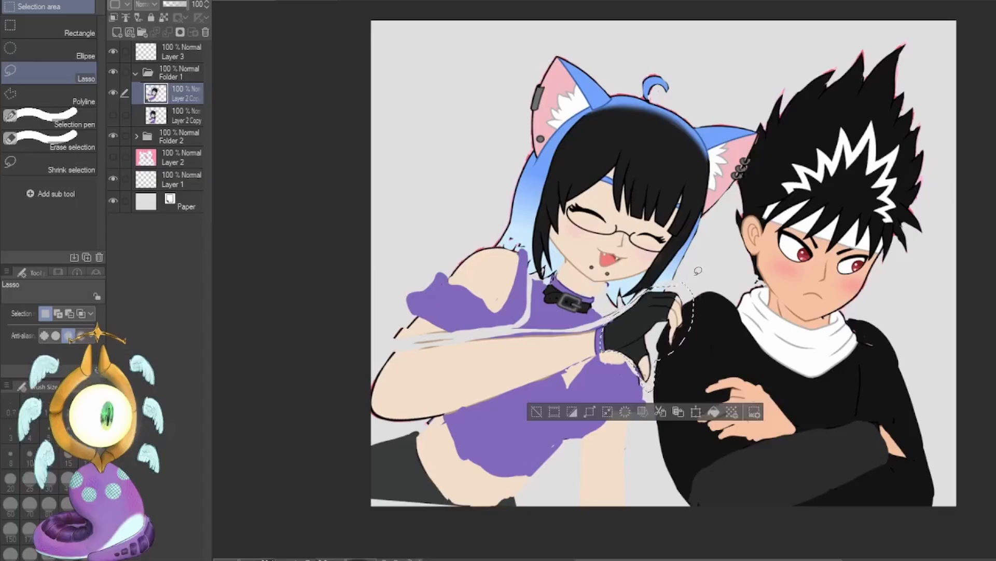
pyautogui.hotkey('ctrl', 't')
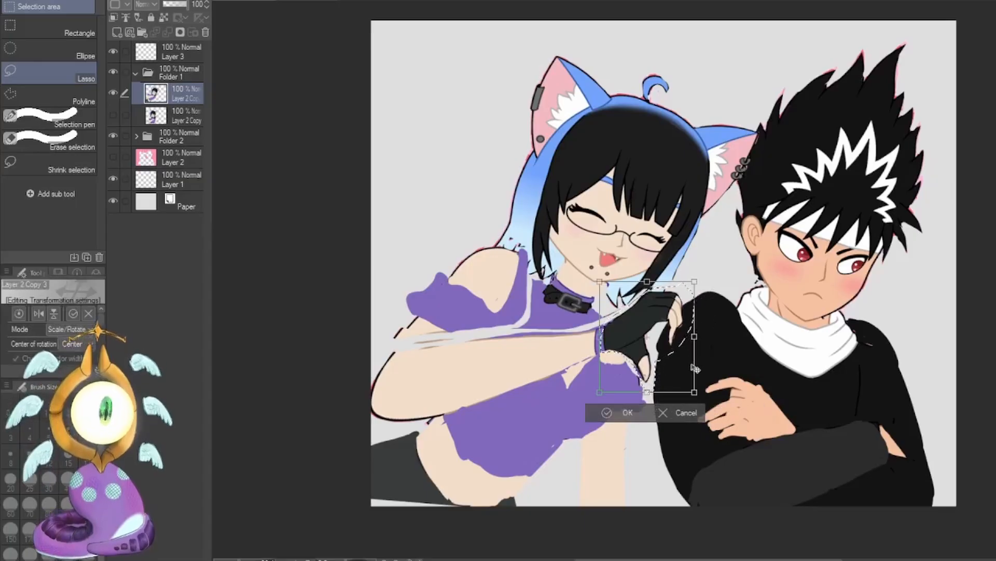
pyautogui.moveTo(715, 329); pyautogui.dragTo(717, 332)
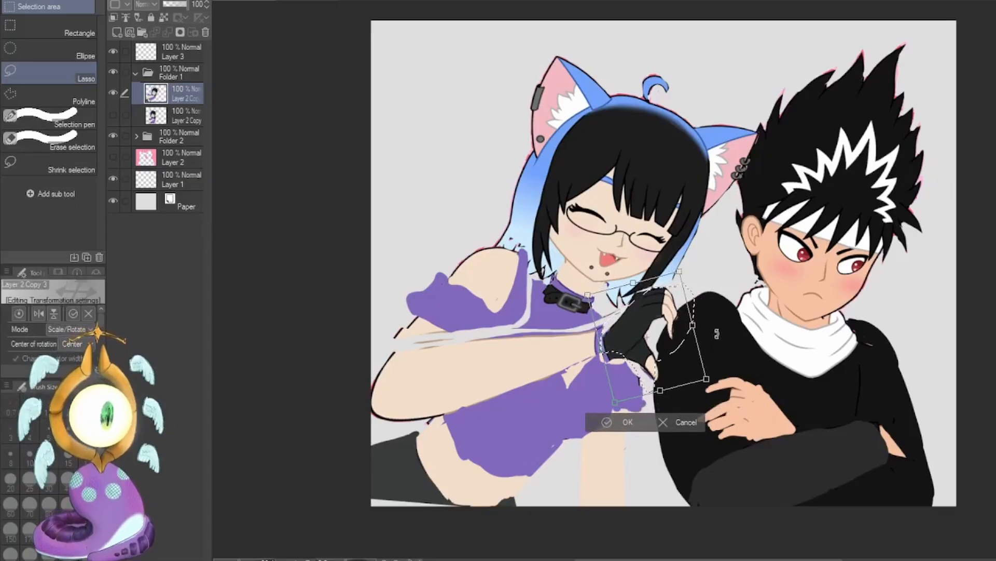
pyautogui.moveTo(657, 352); pyautogui.dragTo(659, 343)
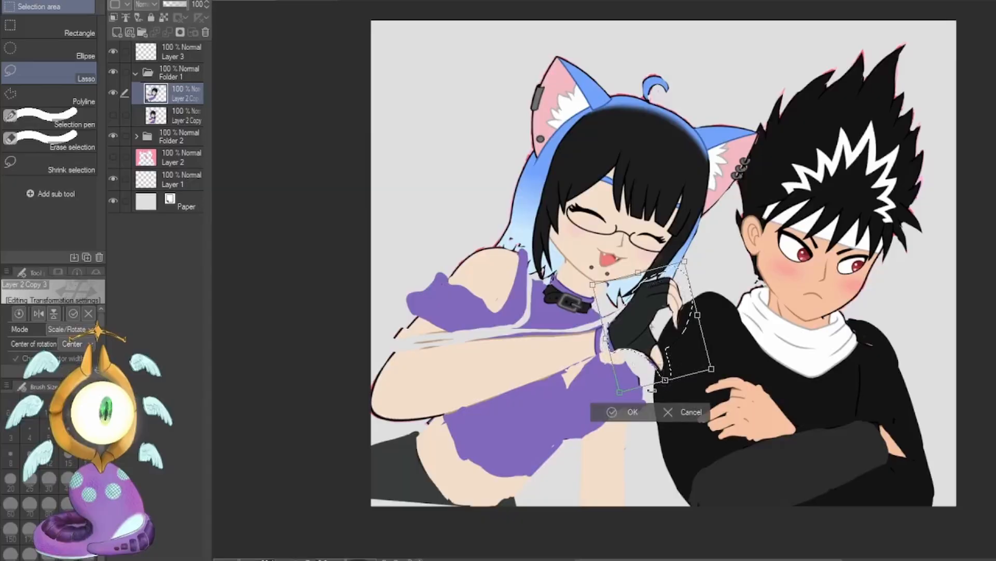
pyautogui.moveTo(619, 392); pyautogui.dragTo(614, 400)
pyautogui.click(618, 415)
# Lasso the thumb of the girl's gloved hand, rotate it outward toward the boy, apply the transform and deselect.
pyautogui.moveTo(650, 325)
pyautogui.mouseDown()
pyautogui.moveTo(657, 381)
pyautogui.moveTo(670, 358)
pyautogui.moveTo(675, 375)
pyautogui.moveTo(661, 370)
pyautogui.moveTo(677, 362)
pyautogui.mouseUp()
pyautogui.hotkey('ctrl', 't')
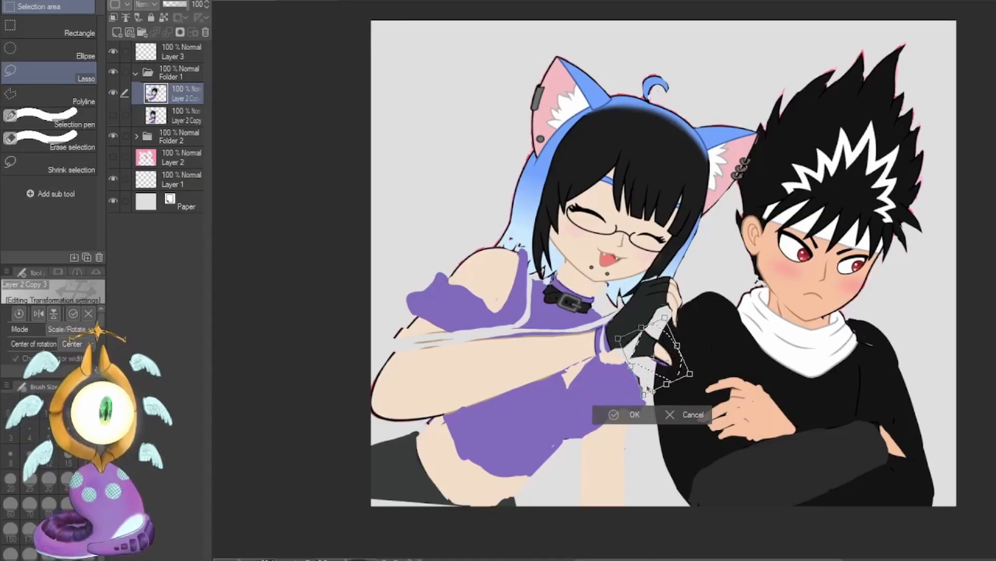
pyautogui.click(622, 414)
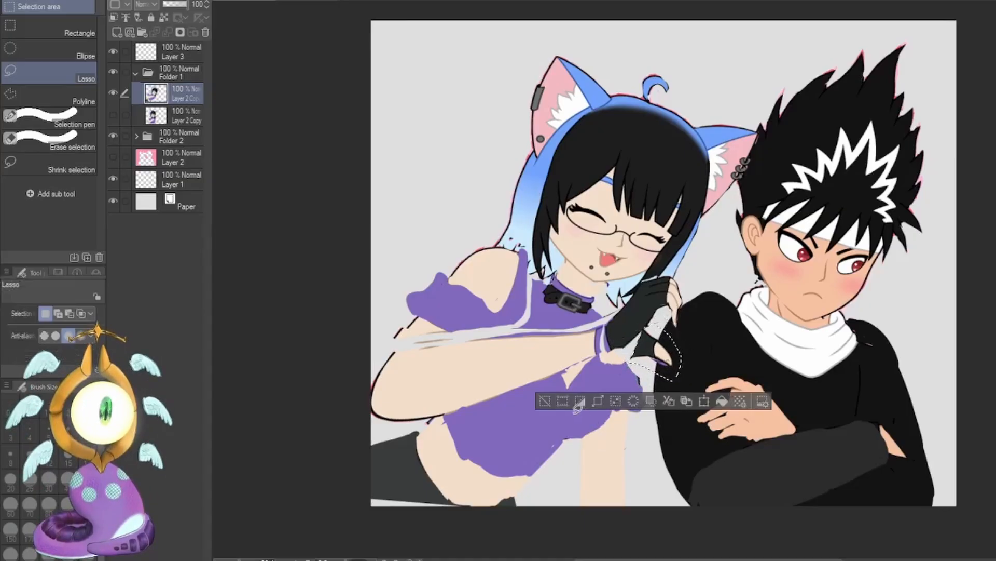
pyautogui.hotkey('ctrl', 'd')
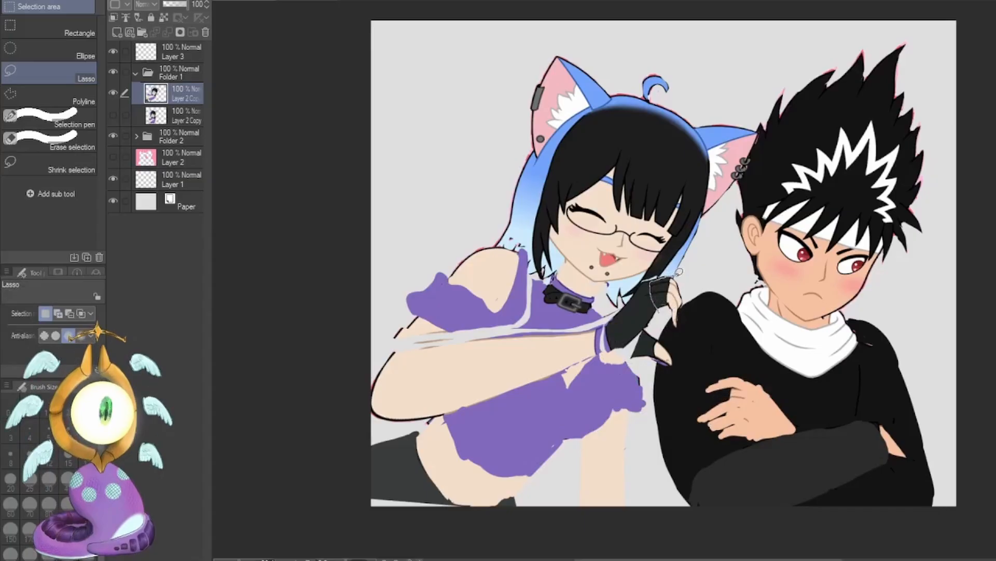
# Lasso the fingers of the girl's gloved hand, rotate and slightly widen them onto the boy's shoulder, and apply the transform.
pyautogui.moveTo(662, 307)
pyautogui.mouseDown()
pyautogui.moveTo(675, 307)
pyautogui.moveTo(677, 329)
pyautogui.moveTo(653, 281)
pyautogui.moveTo(670, 275)
pyautogui.mouseUp()
pyautogui.hotkey('ctrl', 'd')
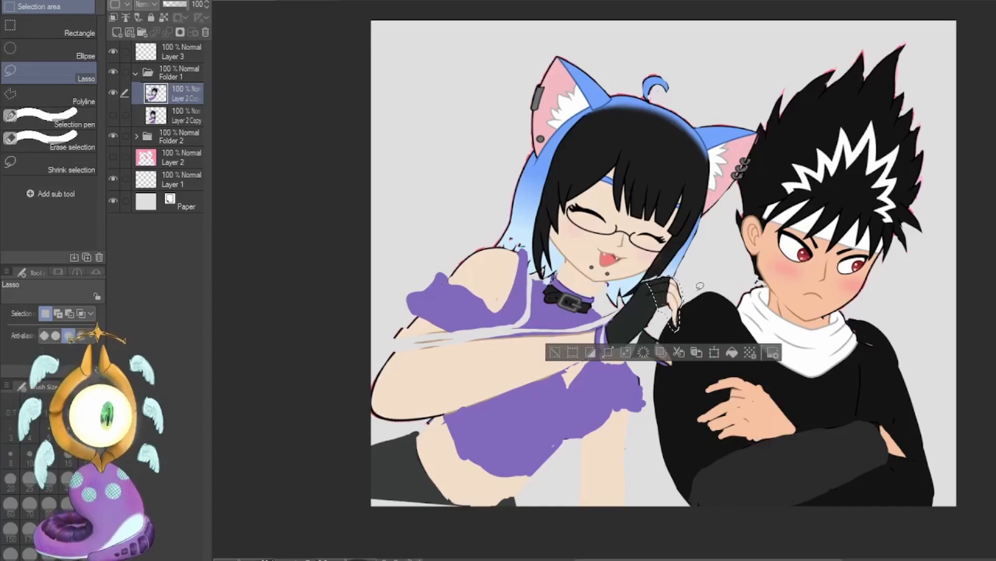
pyautogui.hotkey('ctrl', 't')
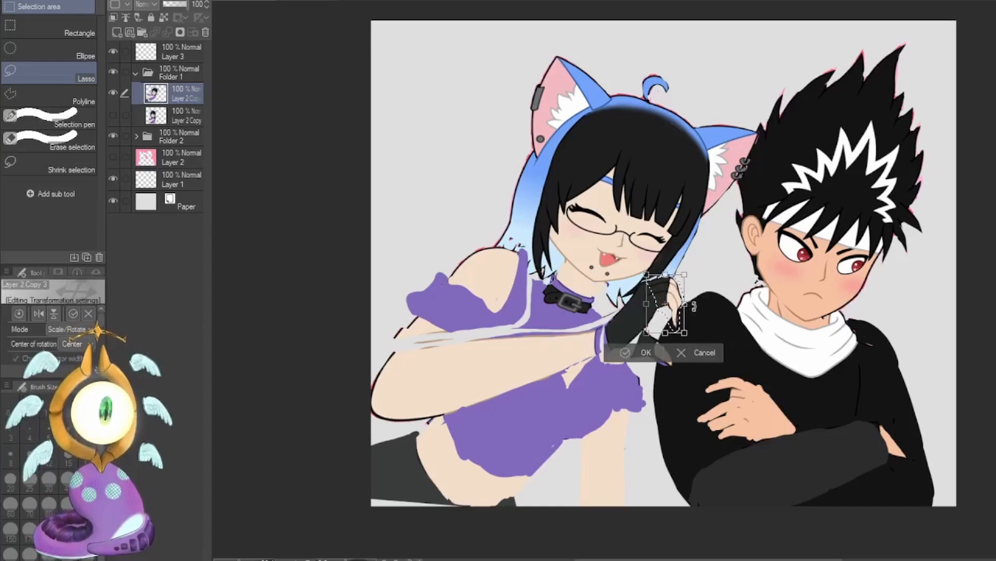
pyautogui.moveTo(694, 308); pyautogui.dragTo(705, 325)
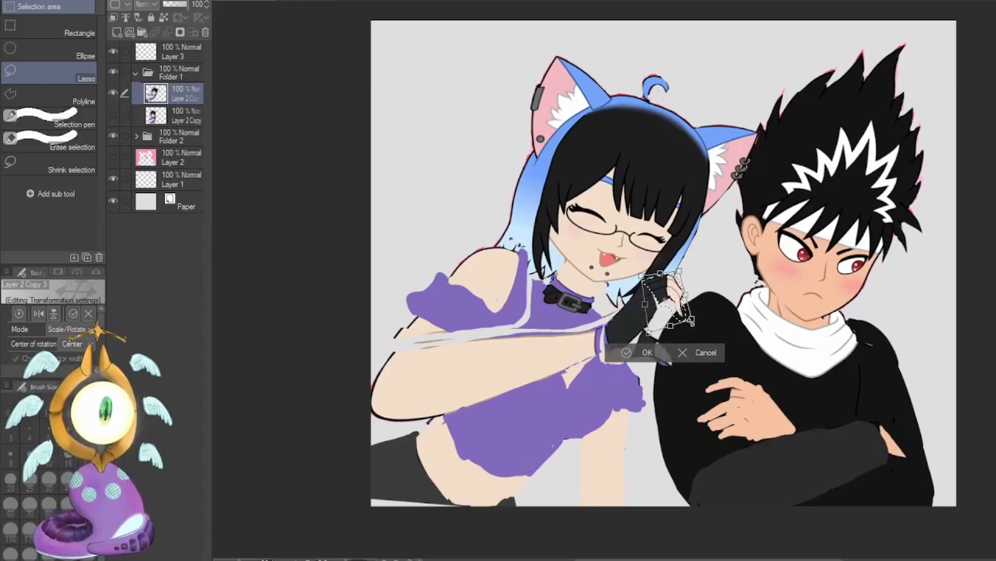
pyautogui.moveTo(693, 323); pyautogui.dragTo(699, 328)
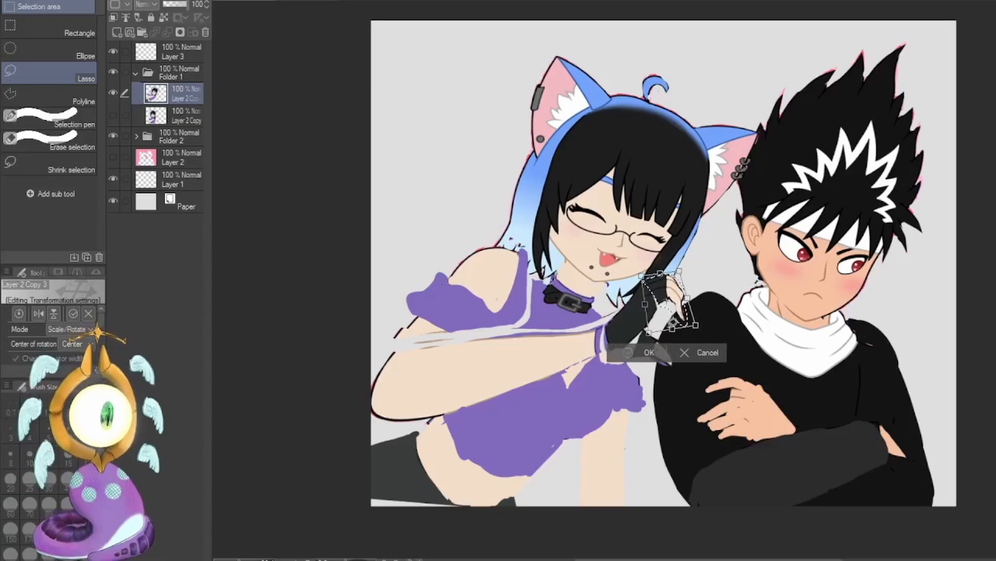
pyautogui.press('Return')
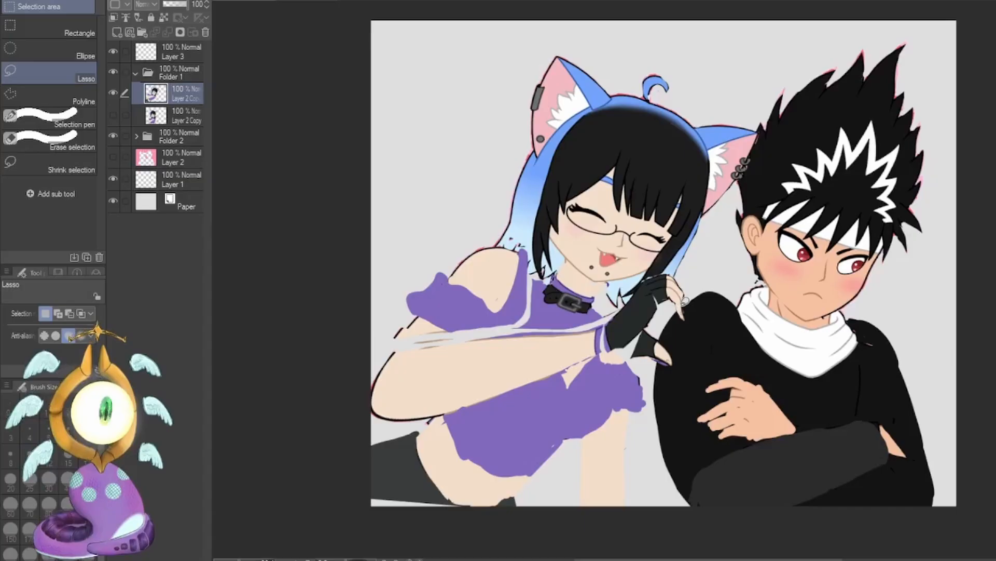
# Lasso the tip of the girl's extended finger, move it up to shorten the finger, and deselect.
pyautogui.moveTo(680, 310)
pyautogui.mouseDown()
pyautogui.moveTo(673, 331)
pyautogui.moveTo(685, 321)
pyautogui.mouseUp()
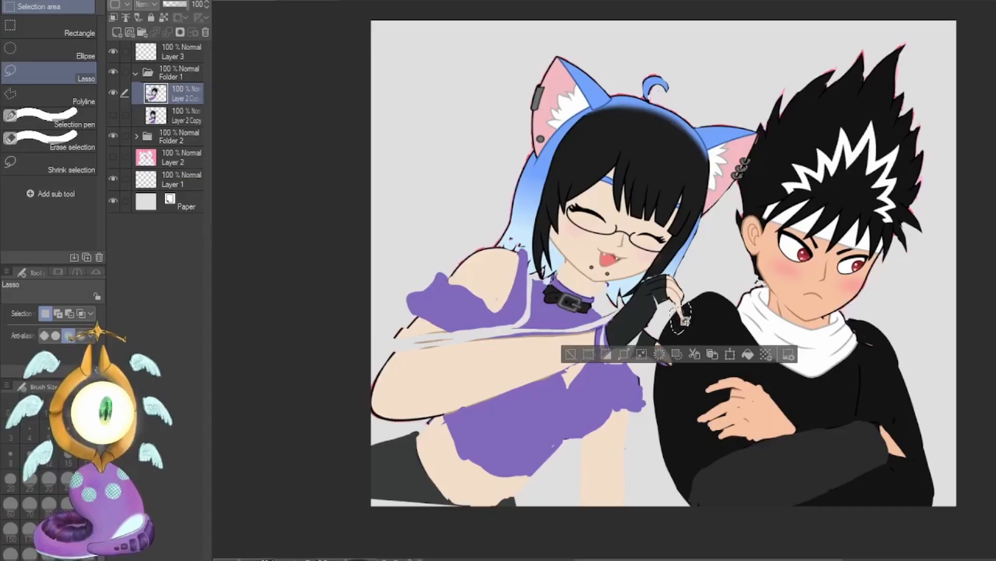
pyautogui.press('k')
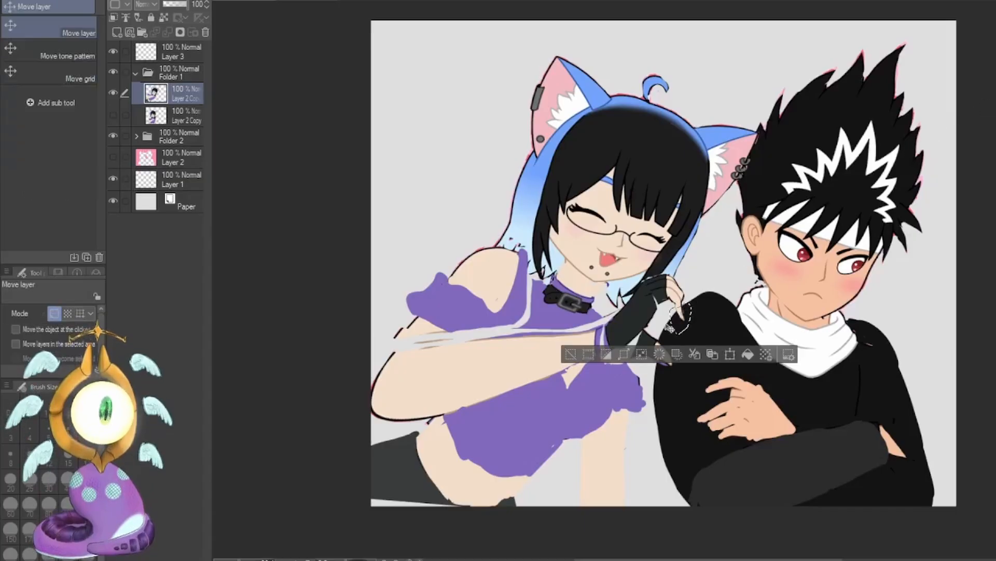
pyautogui.moveTo(685, 321); pyautogui.dragTo(683, 310)
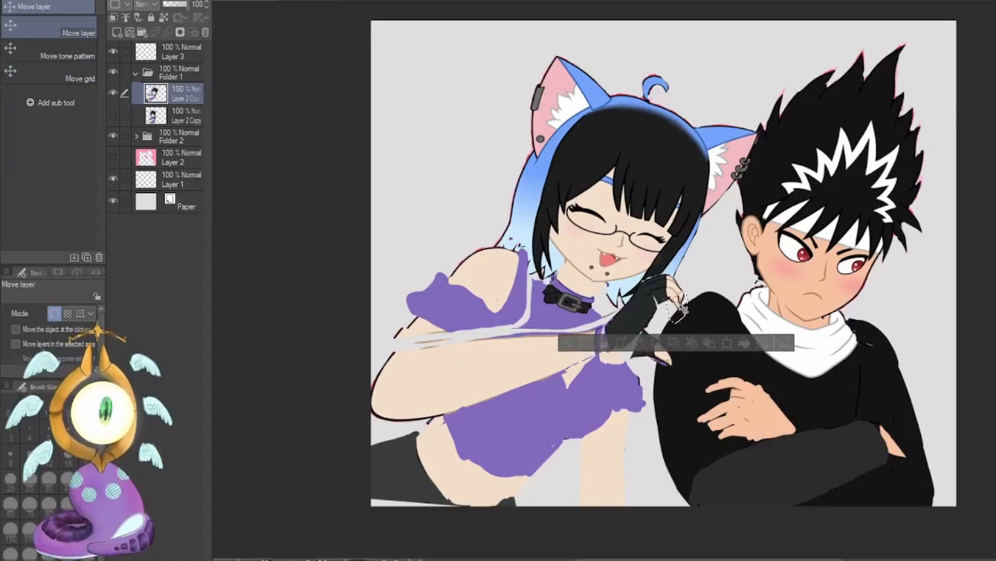
pyautogui.hotkey('ctrl', 'd')
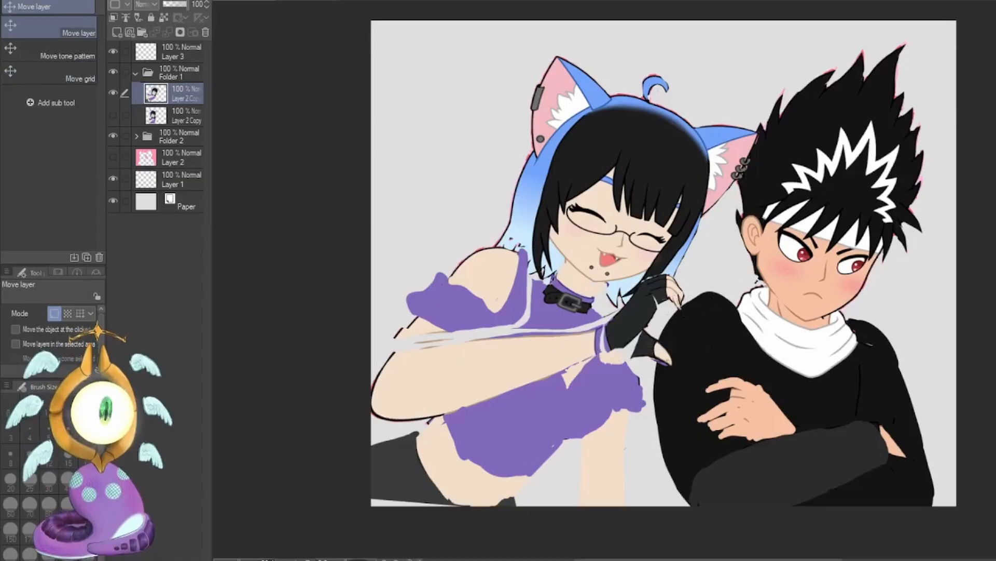
# Touch up the girl's hand with the G-pen, using sampled skin tone on the fingers and glove black between palm and thumb.
pyautogui.press('p')
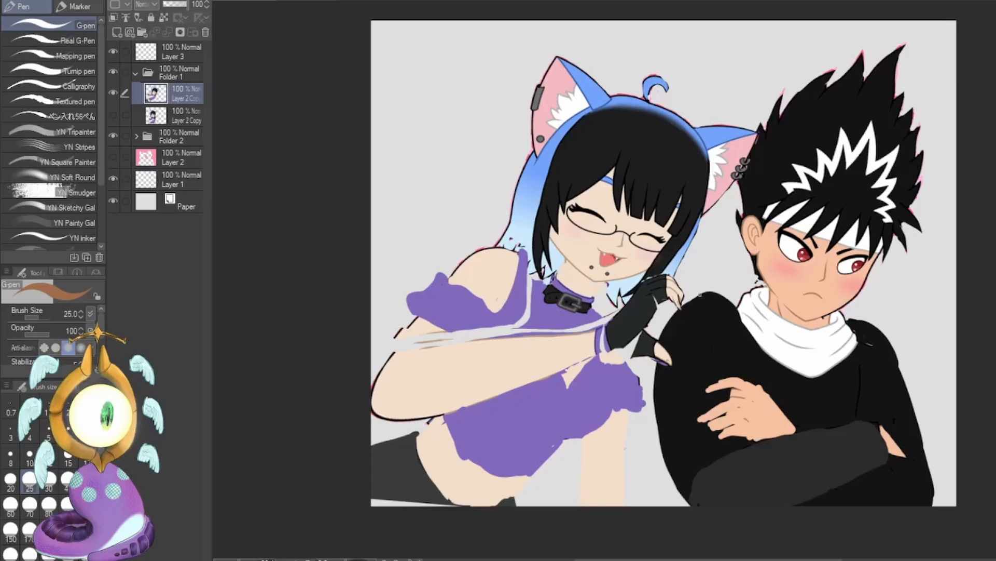
pyautogui.keyDown('alt'); pyautogui.click(676, 288); pyautogui.keyUp('alt')
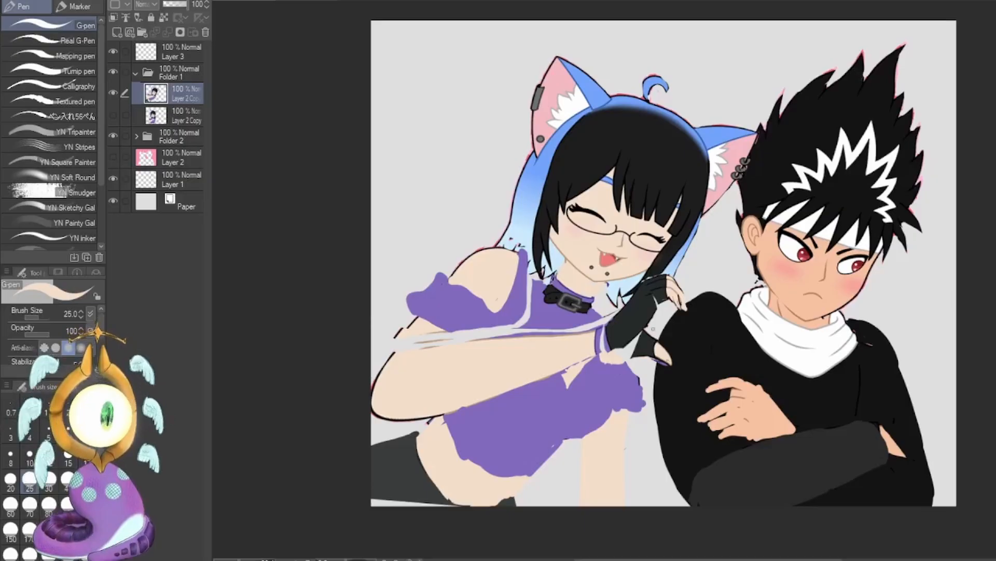
pyautogui.keyDown('alt'); pyautogui.click(641, 315); pyautogui.keyUp('alt')
pyautogui.moveTo(646, 328); pyautogui.dragTo(619, 346)
# Lasso the girl's thumb with the adjoining part of the glove, move it closer to the palm and apply the transform.
pyautogui.press('m')
pyautogui.moveTo(655, 298)
pyautogui.mouseDown()
pyautogui.moveTo(632, 358)
pyautogui.moveTo(657, 341)
pyautogui.mouseUp()
pyautogui.hotkey('ctrl', 't')
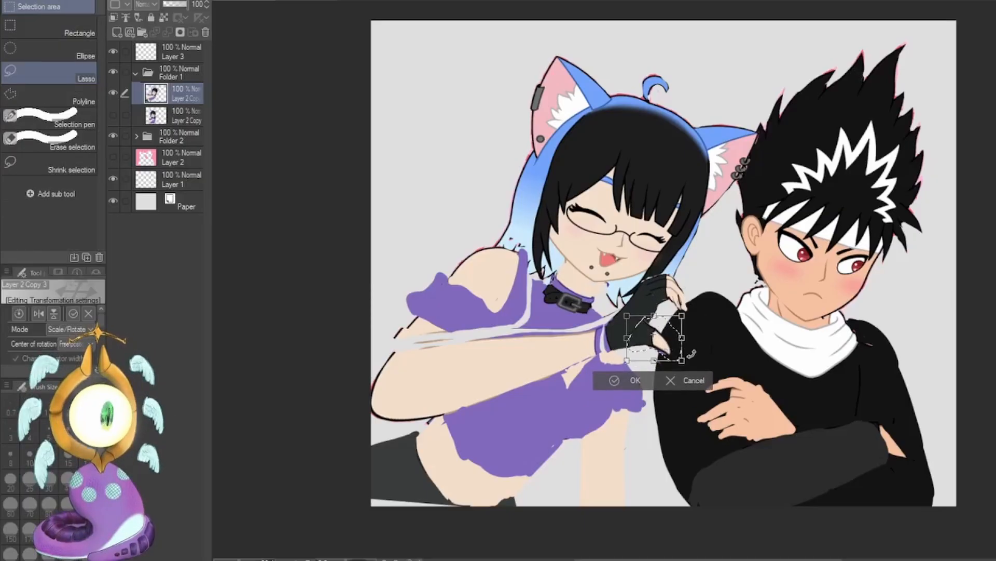
pyautogui.press('Return')
pyautogui.press('p')
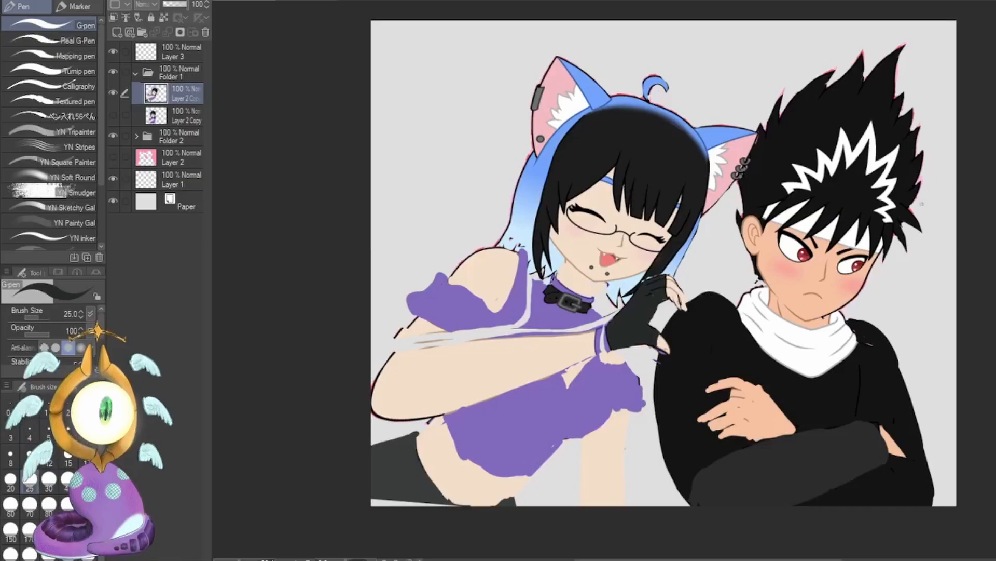
# Lasso the girl's head with hair and ears, narrow and tilt it toward the boy, apply the transform and deselect.
pyautogui.press('m')
pyautogui.moveTo(698, 106)
pyautogui.mouseDown()
pyautogui.moveTo(750, 100)
pyautogui.moveTo(737, 228)
pyautogui.moveTo(563, 273)
pyautogui.moveTo(519, 244)
pyautogui.moveTo(684, 44)
pyautogui.moveTo(724, 52)
pyautogui.mouseUp()
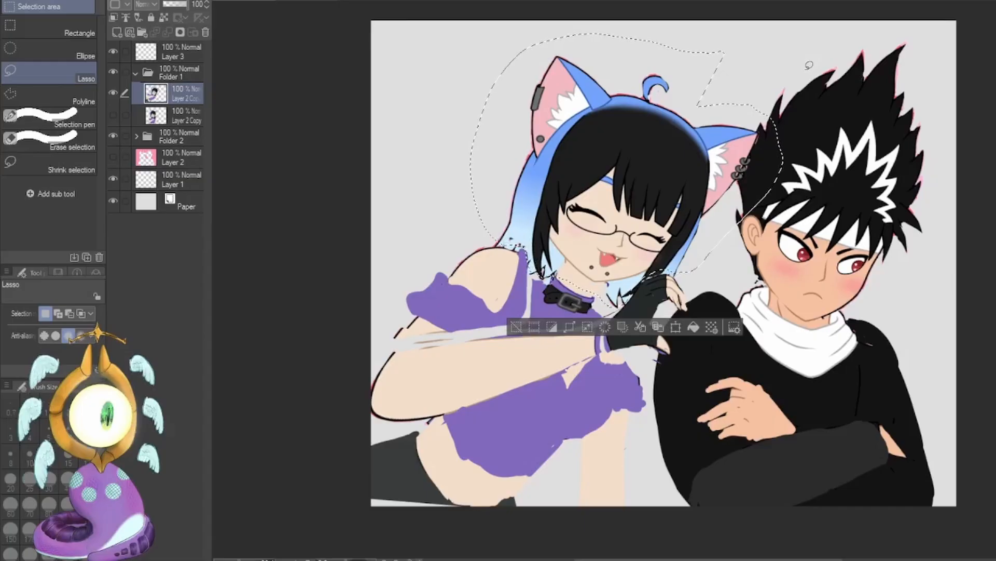
pyautogui.hotkey('ctrl', 't')
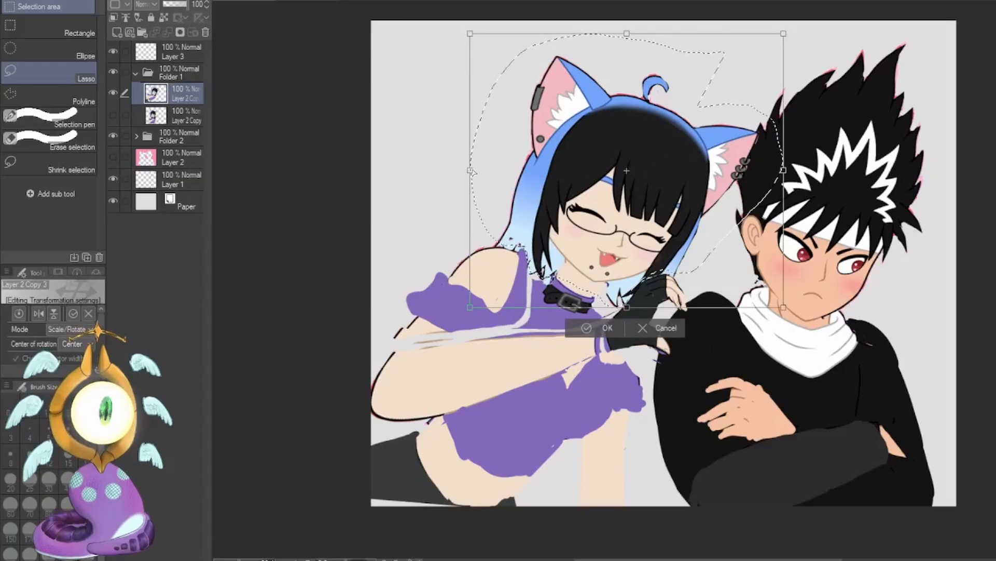
pyautogui.moveTo(471, 170); pyautogui.dragTo(491, 176)
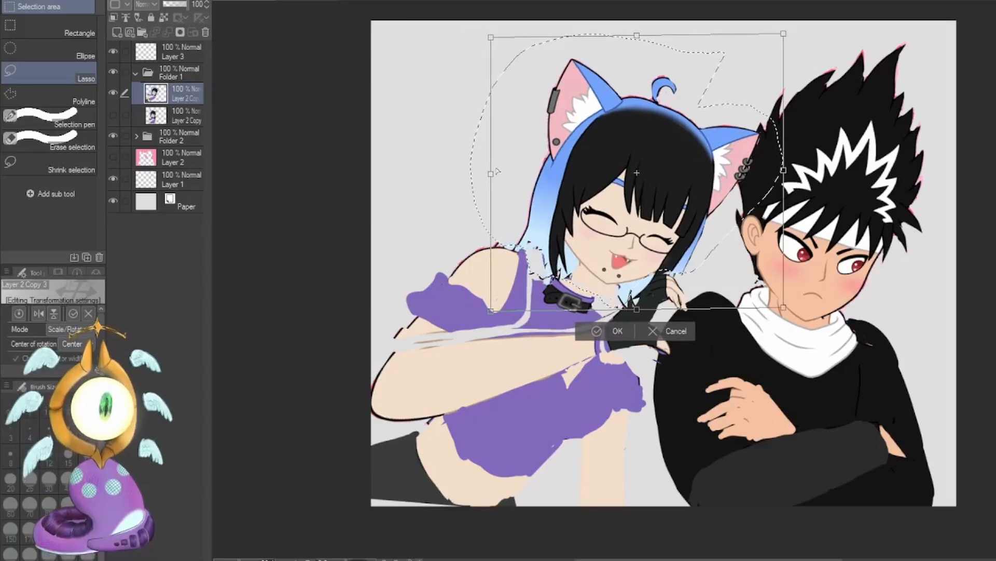
pyautogui.moveTo(784, 308); pyautogui.dragTo(769, 308)
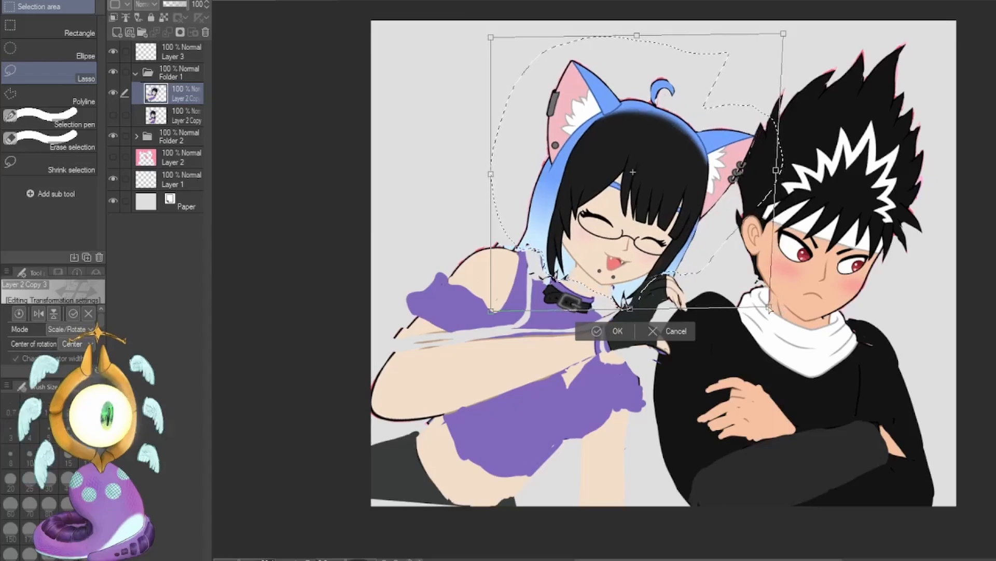
pyautogui.moveTo(491, 38); pyautogui.dragTo(506, 41)
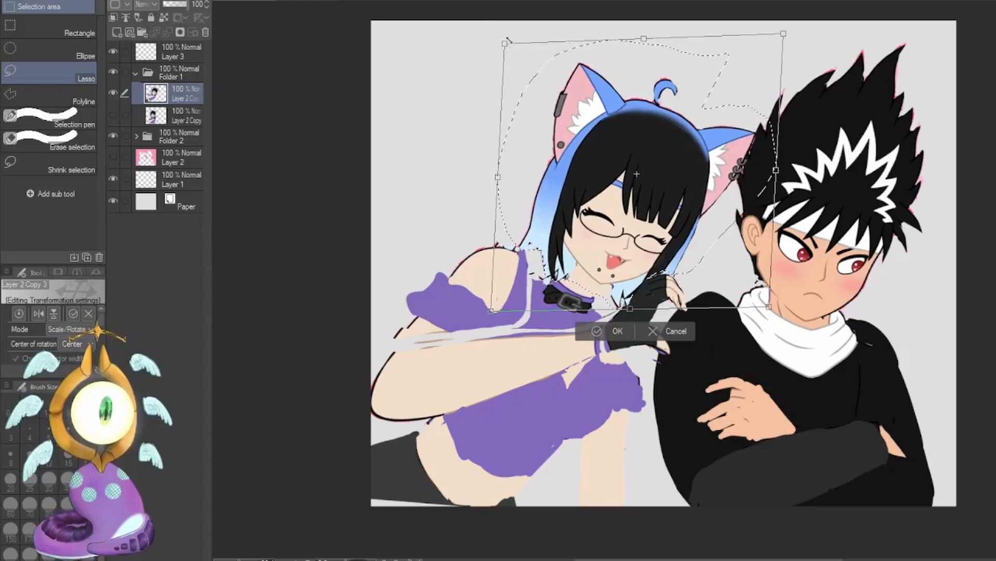
pyautogui.moveTo(769, 306); pyautogui.dragTo(784, 309)
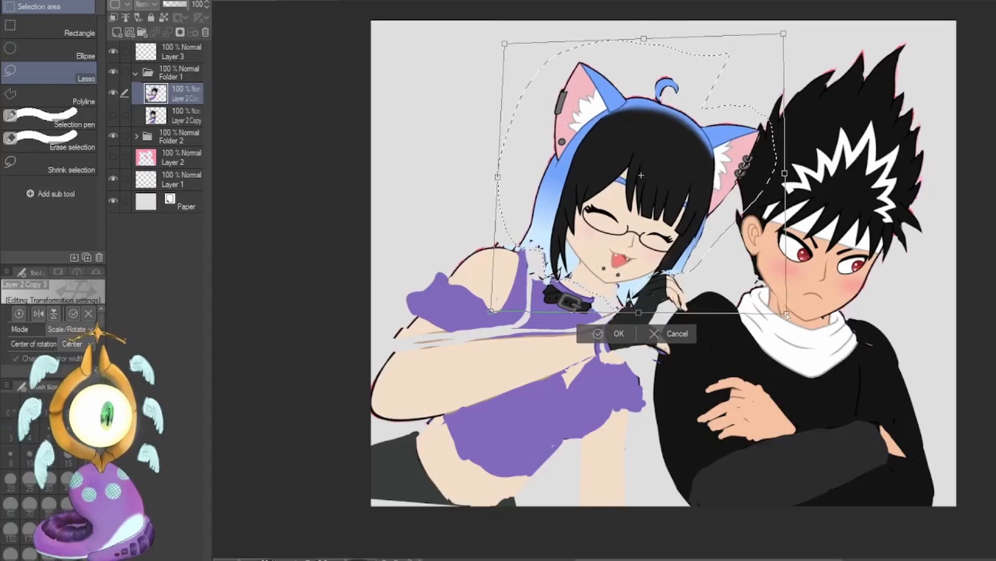
pyautogui.moveTo(633, 257); pyautogui.dragTo(640, 264)
pyautogui.moveTo(516, 53); pyautogui.dragTo(506, 35)
pyautogui.click(623, 335)
pyautogui.hotkey('ctrl', 'd')
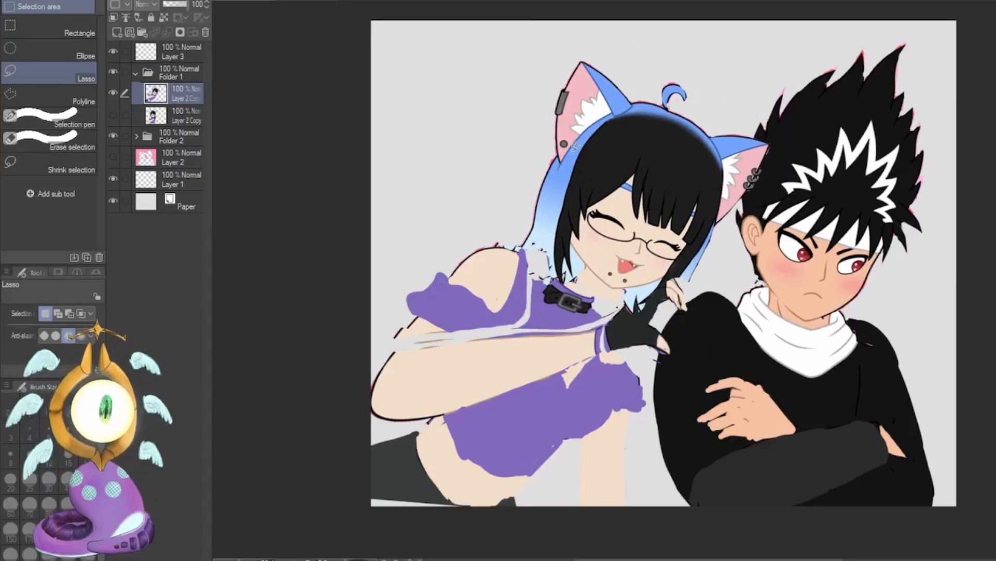
# Outline flaring hair sections on both sides of the girl's head with the G-pen in sampled hair blue at size 40.
pyautogui.rightClick(557, 189)
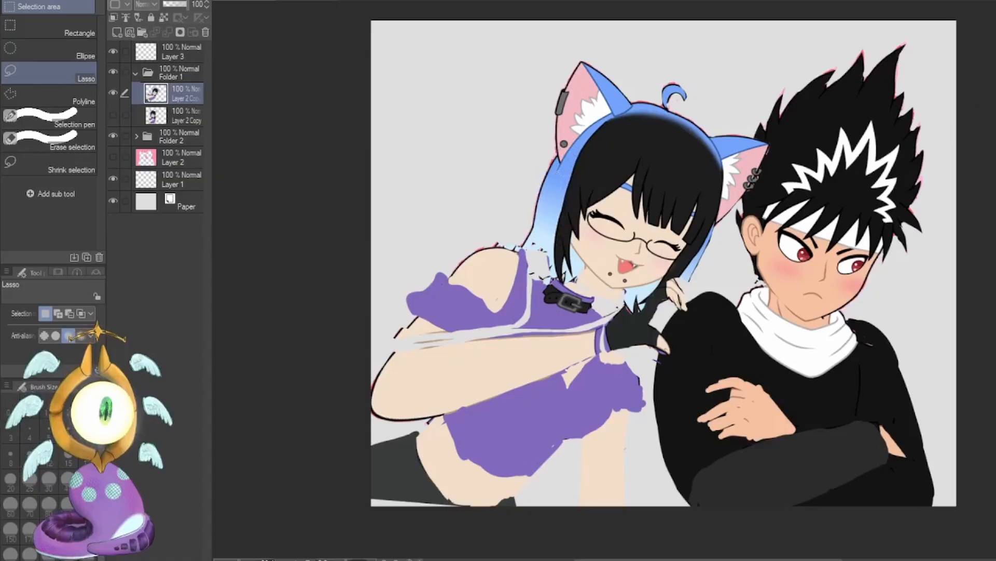
pyautogui.press('p')
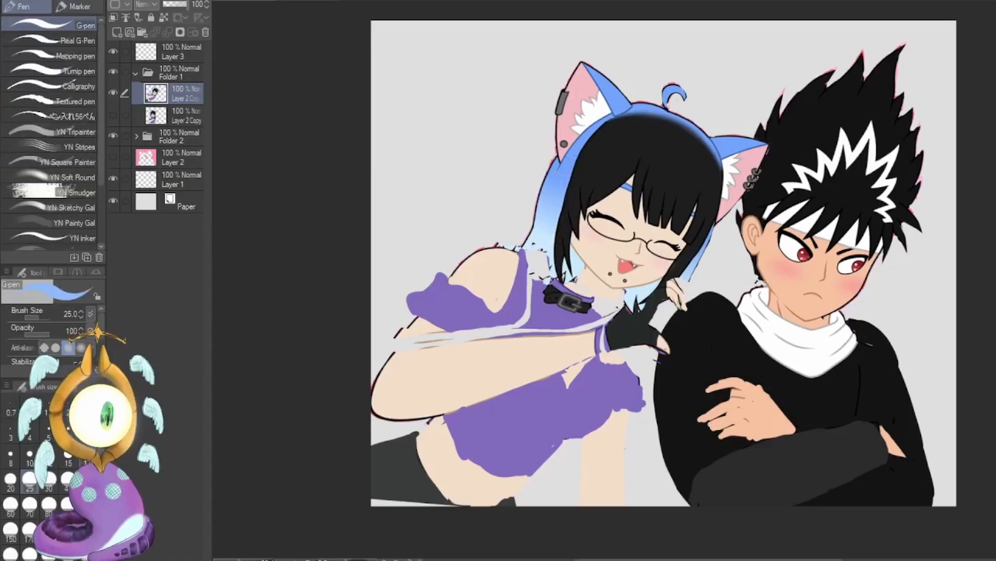
pyautogui.click(68, 478)
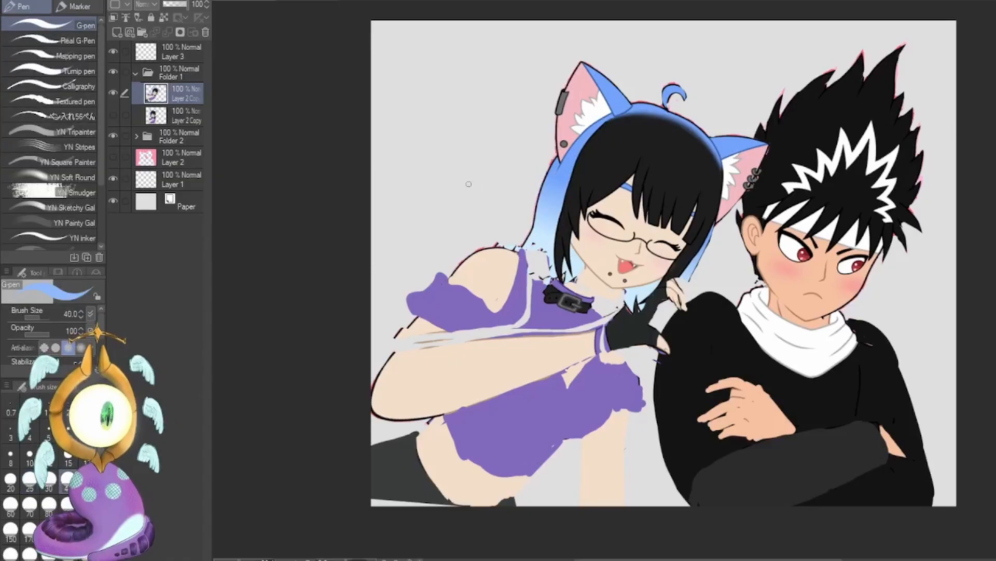
pyautogui.moveTo(468, 184)
pyautogui.mouseDown()
pyautogui.moveTo(519, 240)
pyautogui.moveTo(544, 251)
pyautogui.mouseUp()
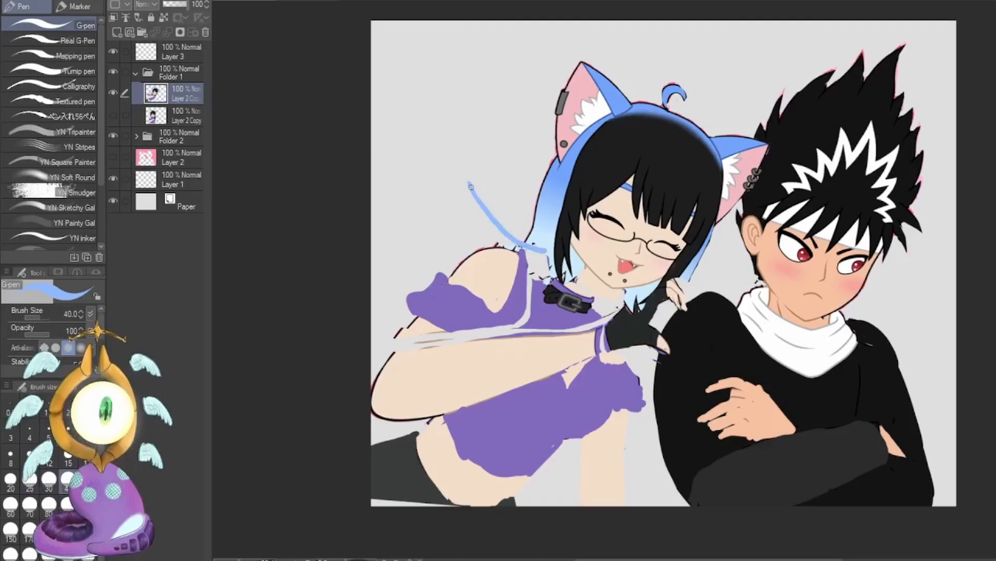
pyautogui.moveTo(470, 186)
pyautogui.mouseDown()
pyautogui.moveTo(552, 132)
pyautogui.moveTo(548, 252)
pyautogui.mouseUp()
pyautogui.moveTo(724, 218)
pyautogui.mouseDown()
pyautogui.moveTo(712, 290)
pyautogui.moveTo(703, 297)
pyautogui.moveTo(707, 231)
pyautogui.mouseUp()
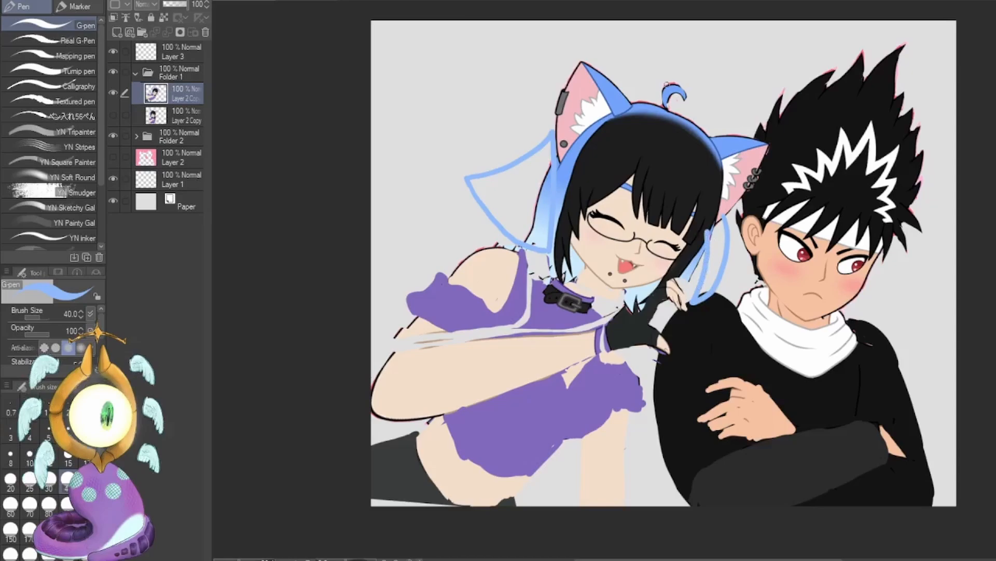
# Fill the outlined hair sections on both sides of the girl's head with solid blue, enlarging the brush for the wide area.
pyautogui.moveTo(475, 183); pyautogui.dragTo(527, 234)
pyautogui.press(']')
pyautogui.press(']')
pyautogui.press(']')
pyautogui.press(']')
pyautogui.press(']')
pyautogui.moveTo(545, 151)
pyautogui.mouseDown()
pyautogui.moveTo(482, 183)
pyautogui.moveTo(523, 238)
pyautogui.mouseUp()
pyautogui.press('[')
pyautogui.press('[')
pyautogui.press('[')
pyautogui.press('[')
pyautogui.moveTo(701, 295)
pyautogui.mouseDown()
pyautogui.moveTo(721, 243)
pyautogui.moveTo(719, 273)
pyautogui.mouseUp()
# Draw loose black hair strands down both sides of the girl's face with the G-pen, overlapping the blue hair.
pyautogui.keyDown('alt'); pyautogui.click(711, 190); pyautogui.keyUp('alt')
pyautogui.moveTo(717, 201)
pyautogui.mouseDown()
pyautogui.moveTo(701, 291)
pyautogui.moveTo(700, 268)
pyautogui.mouseUp()
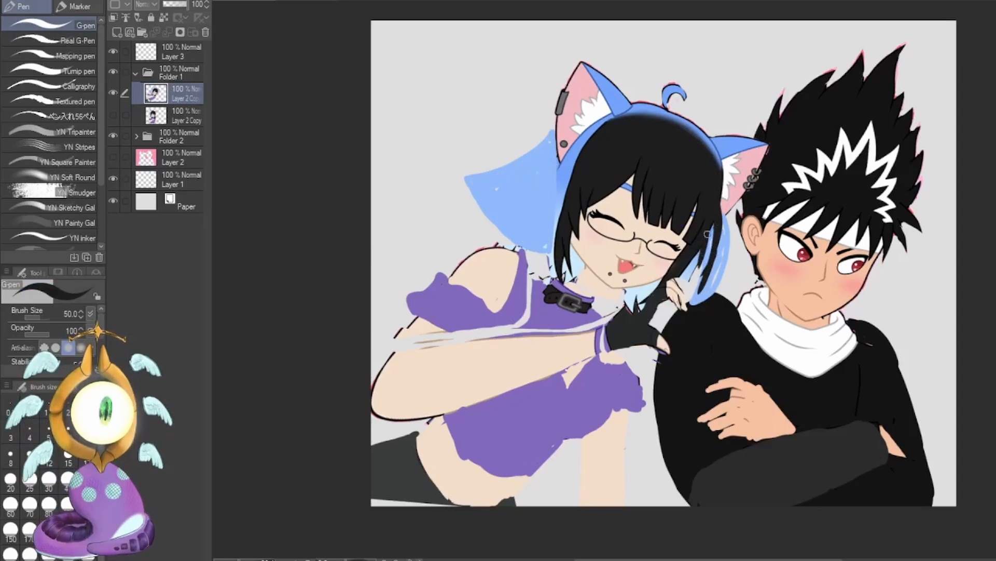
pyautogui.moveTo(709, 223); pyautogui.dragTo(680, 272)
pyautogui.moveTo(585, 144); pyautogui.dragTo(552, 230)
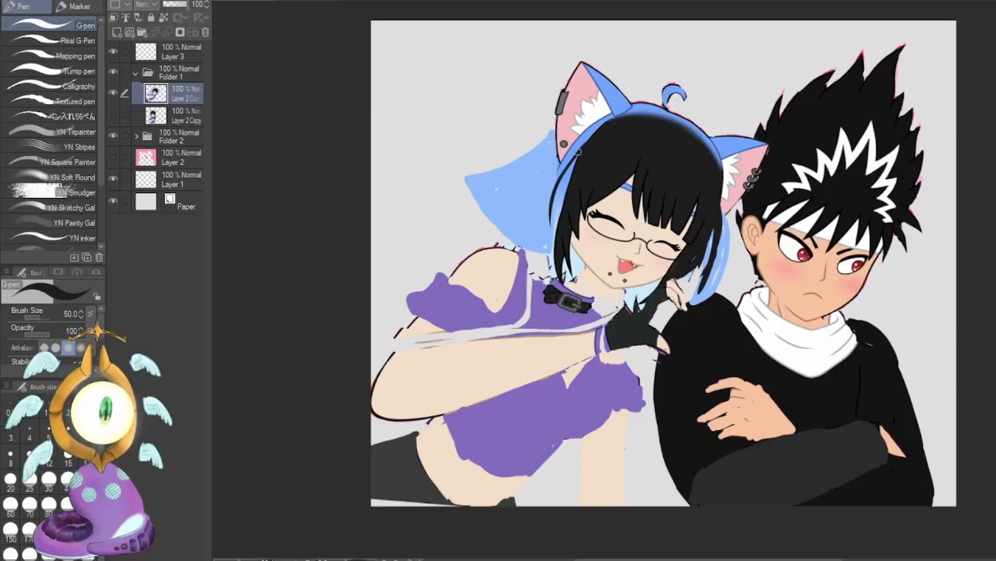
pyautogui.moveTo(579, 152); pyautogui.dragTo(550, 239)
pyautogui.moveTo(555, 195); pyautogui.dragTo(551, 243)
pyautogui.moveTo(576, 158); pyautogui.dragTo(548, 225)
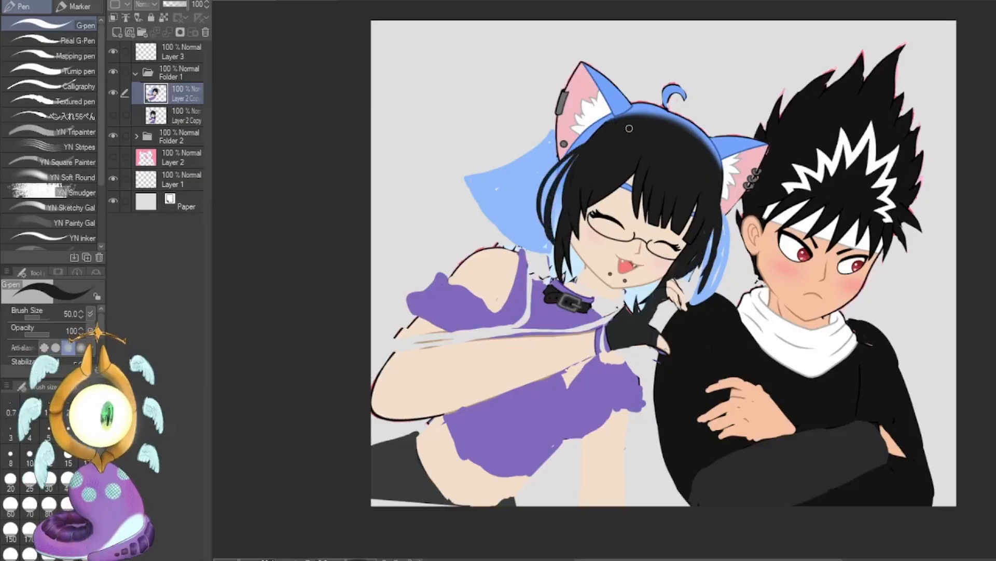
# Carve strand-shaped gaps into the flared blue hair behind the girl's head using transparent colour with the G-pen at size 50.
pyautogui.press('c')
pyautogui.moveTo(477, 195); pyautogui.dragTo(497, 181)
pyautogui.moveTo(496, 169); pyautogui.dragTo(525, 162)
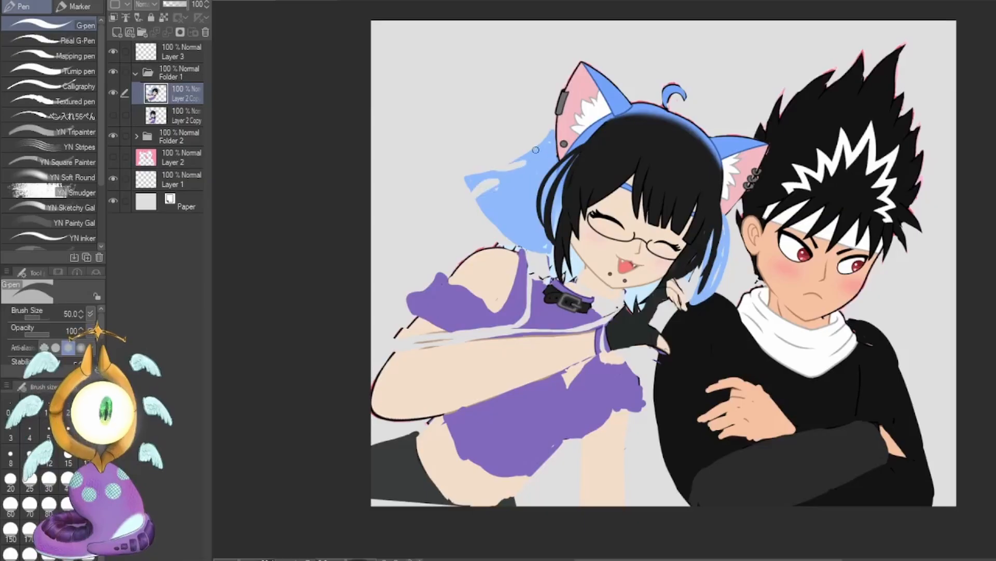
pyautogui.moveTo(502, 232)
pyautogui.mouseDown()
pyautogui.moveTo(533, 193)
pyautogui.moveTo(515, 234)
pyautogui.mouseUp()
pyautogui.moveTo(529, 245)
pyautogui.mouseDown()
pyautogui.moveTo(526, 226)
pyautogui.moveTo(543, 251)
pyautogui.mouseUp()
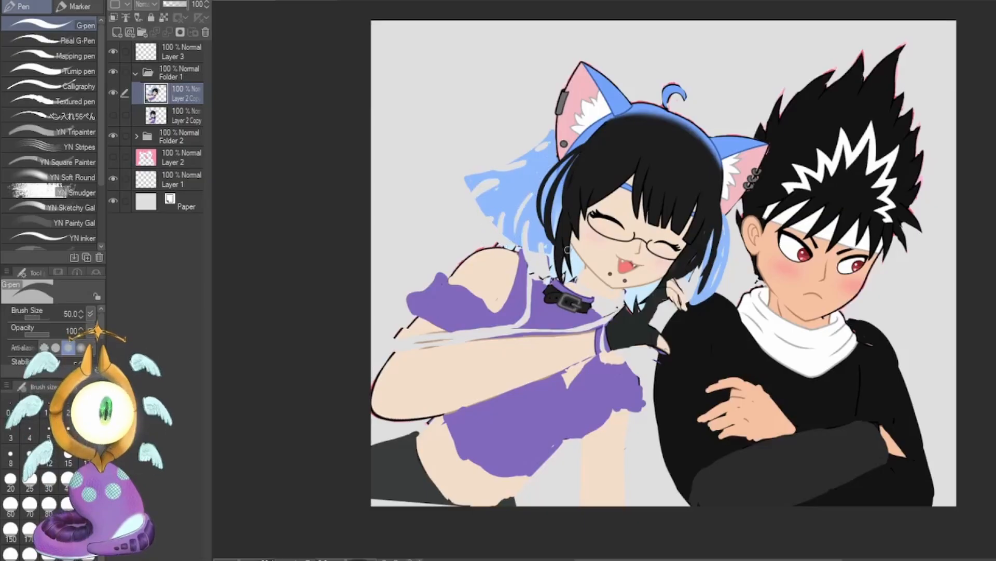
# Add curling blue tips to the outer edge of the girl's flared hair and erase more gaps between the strands.
pyautogui.press('c')
pyautogui.moveTo(468, 169)
pyautogui.mouseDown()
pyautogui.moveTo(540, 149)
pyautogui.moveTo(525, 167)
pyautogui.mouseUp()
pyautogui.hotkey('ctrl', 'z')
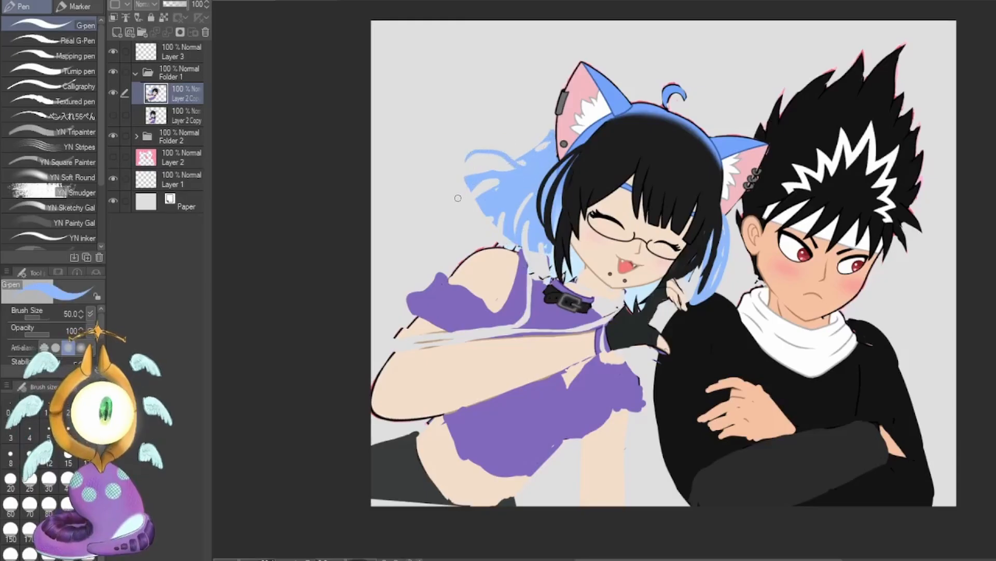
pyautogui.moveTo(457, 198); pyautogui.dragTo(490, 184)
pyautogui.press('c')
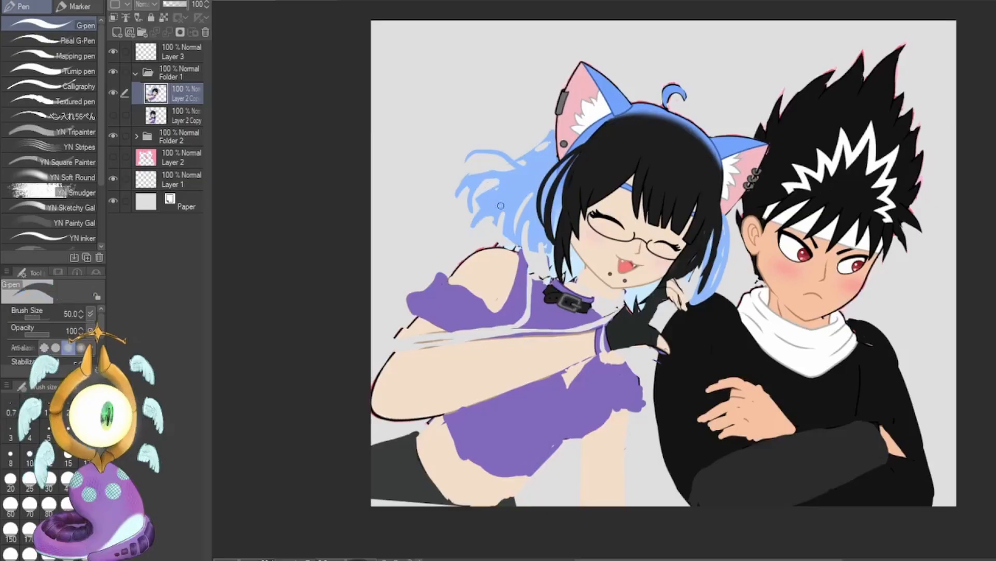
pyautogui.moveTo(478, 202)
pyautogui.mouseDown()
pyautogui.moveTo(497, 185)
pyautogui.moveTo(516, 246)
pyautogui.mouseUp()
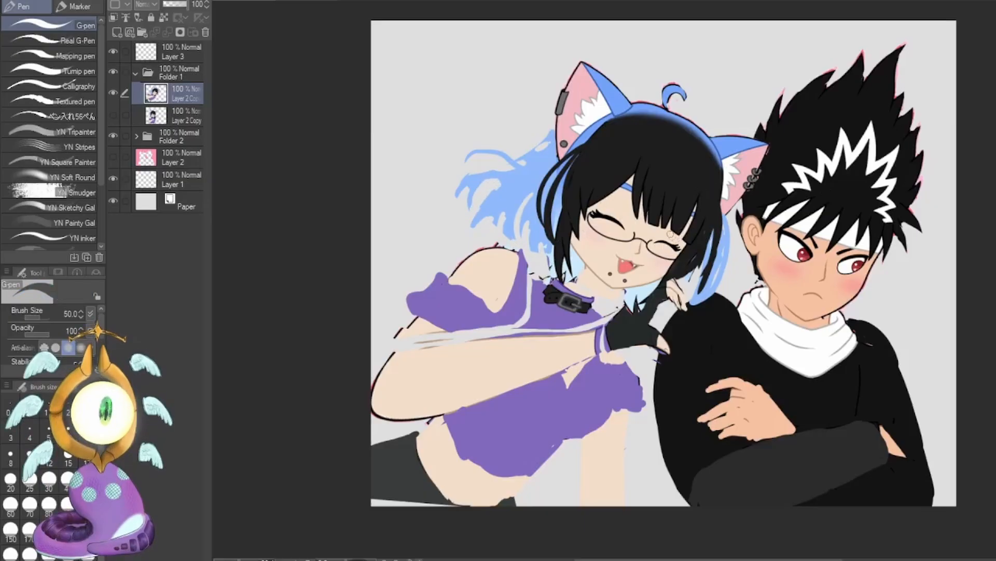
# Paint over the stray marks beside the girl's neck using sampled light blue and shadowed skin colours.
pyautogui.keyDown('alt'); pyautogui.click(575, 261); pyautogui.keyUp('alt')
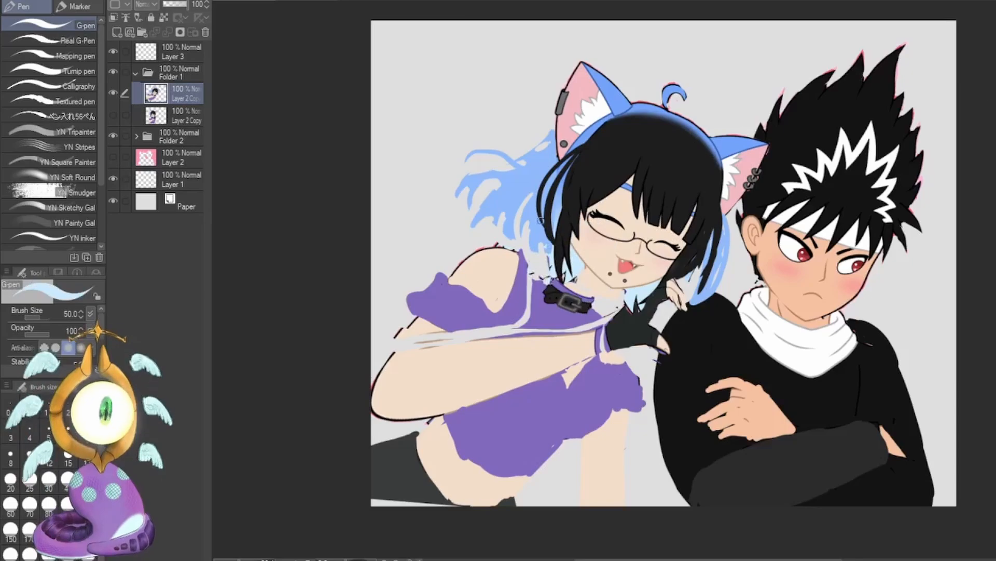
pyautogui.moveTo(549, 240); pyautogui.dragTo(554, 270)
pyautogui.keyDown('alt'); pyautogui.click(589, 284); pyautogui.keyUp('alt')
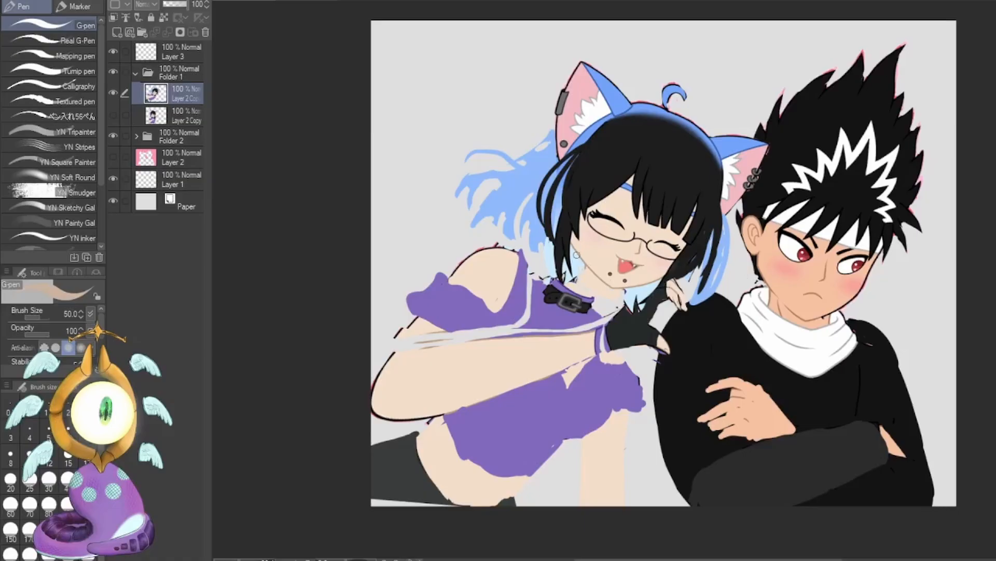
pyautogui.moveTo(577, 255)
pyautogui.mouseDown()
pyautogui.moveTo(571, 283)
pyautogui.moveTo(597, 290)
pyautogui.moveTo(595, 306)
pyautogui.moveTo(546, 277)
pyautogui.moveTo(574, 290)
pyautogui.mouseUp()
# Lasso the girl's choker, transform it to fit her neck, apply, deselect and check the picture in a mirrored view.
pyautogui.press('m')
pyautogui.hotkey('ctrl', 't')
pyautogui.moveTo(617, 295); pyautogui.dragTo(575, 292)
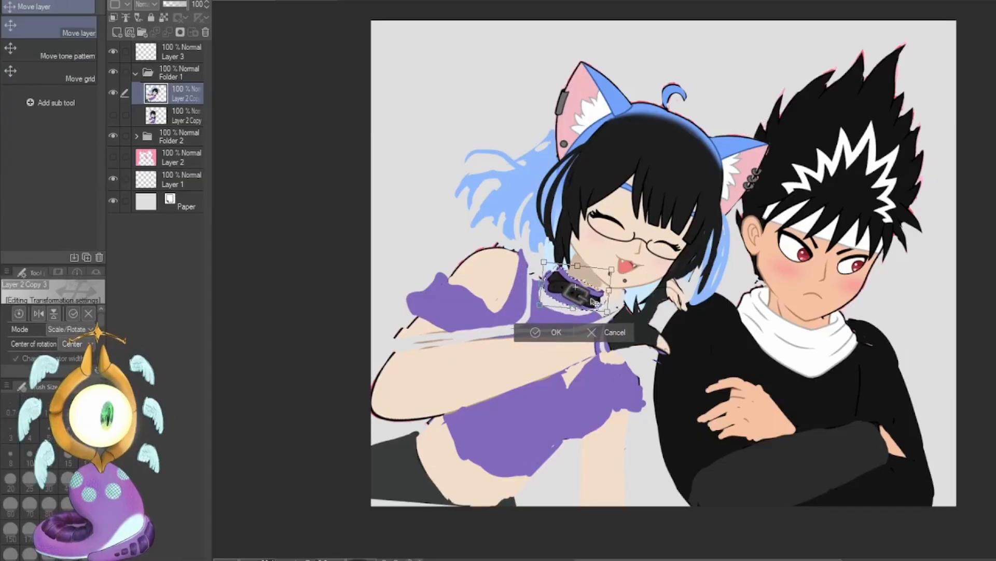
pyautogui.press('Return')
pyautogui.hotkey('ctrl', 'd')
pyautogui.press('h')
pyautogui.press('h')
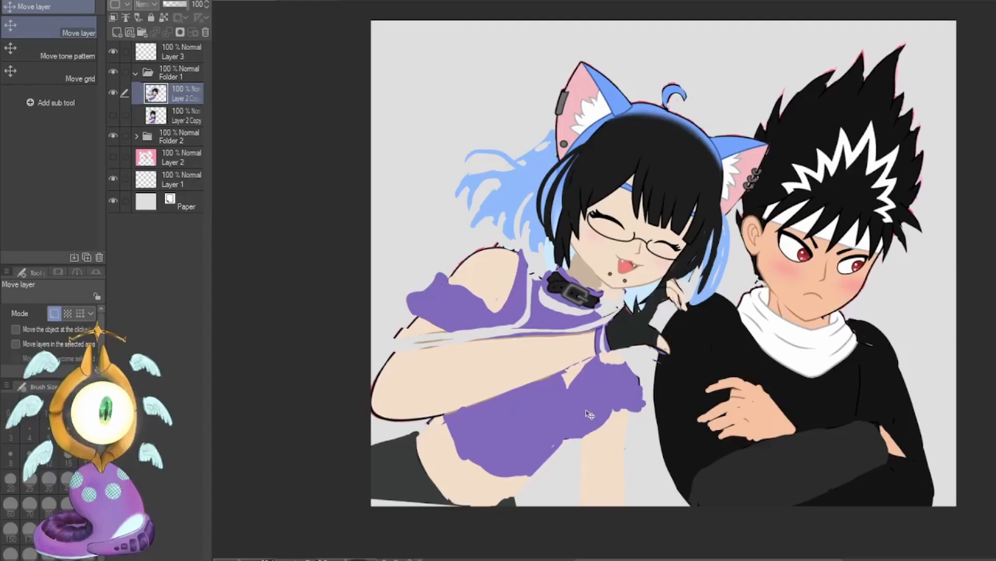
# Round out the lower chest of the girl's shirt in purple with the G-pen at size 100, then return the brush to size 50.
pyautogui.press('m')
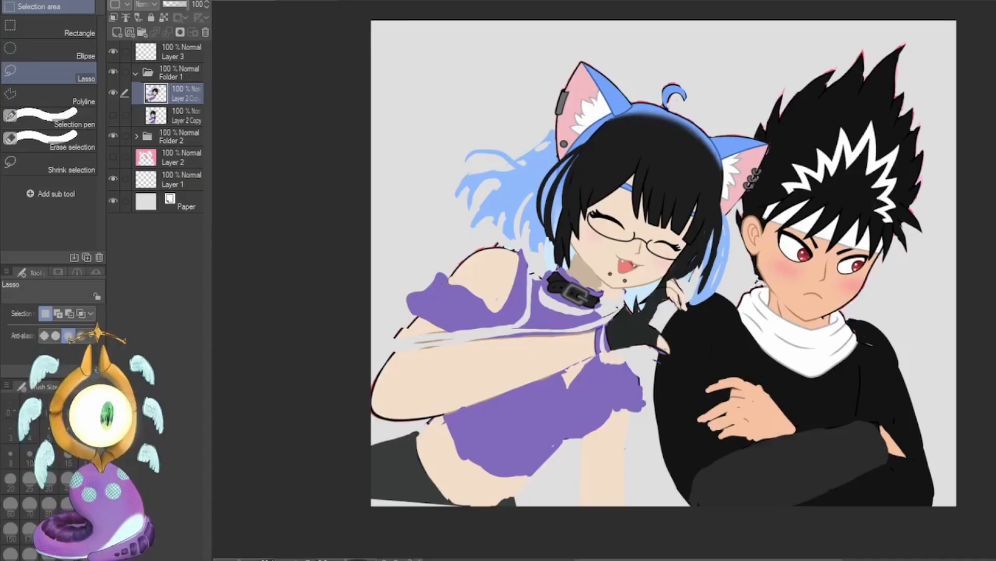
pyautogui.press('p')
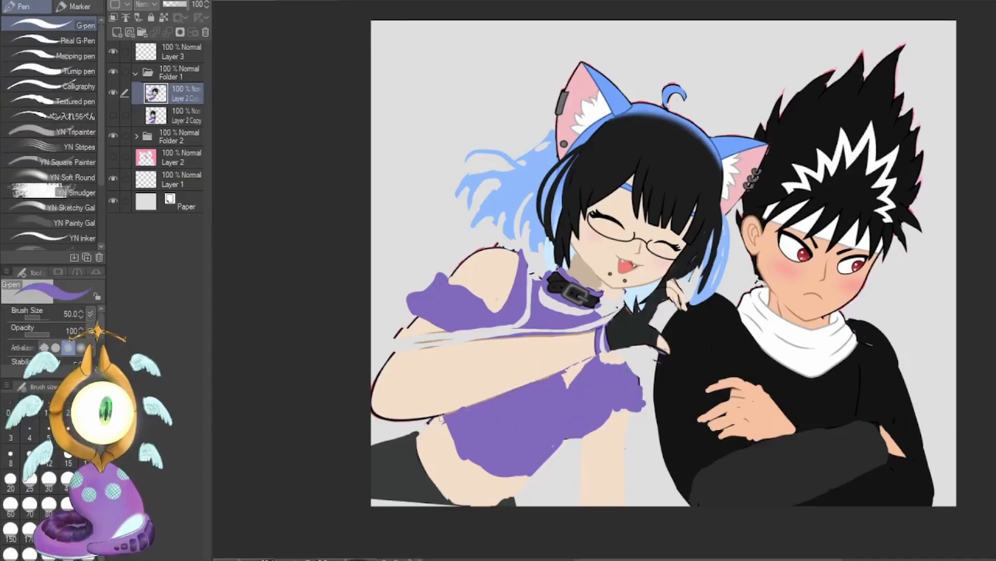
pyautogui.press('[')
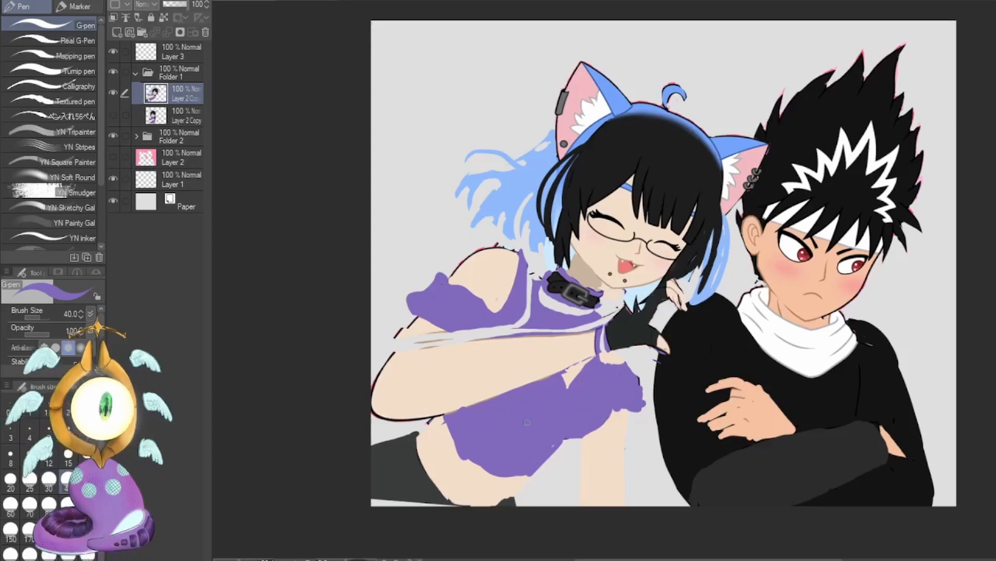
pyautogui.press(']')
pyautogui.press(']')
pyautogui.press(']')
pyautogui.press(']')
pyautogui.press(']')
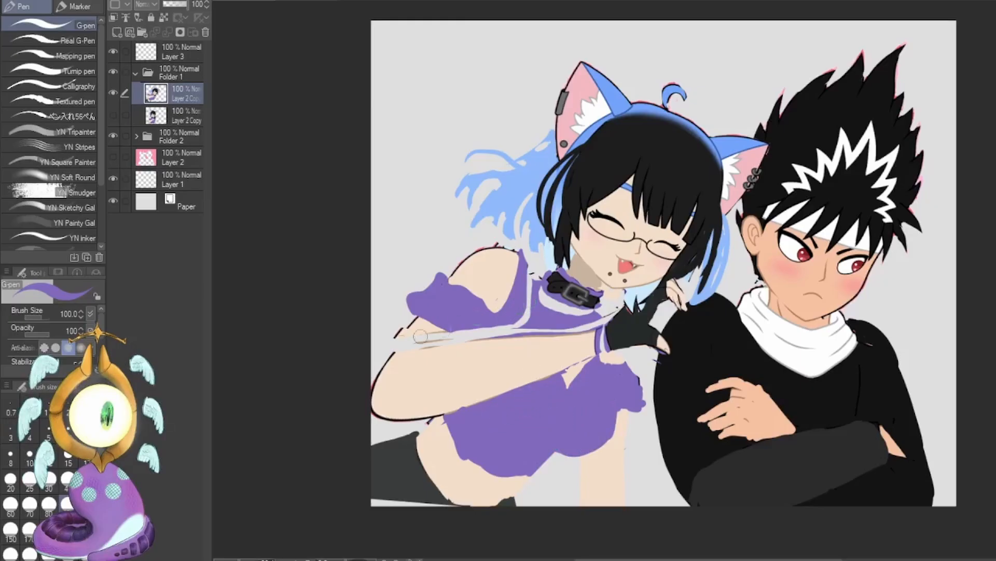
pyautogui.press('[')
pyautogui.press('[')
pyautogui.press('[')
pyautogui.press('[')
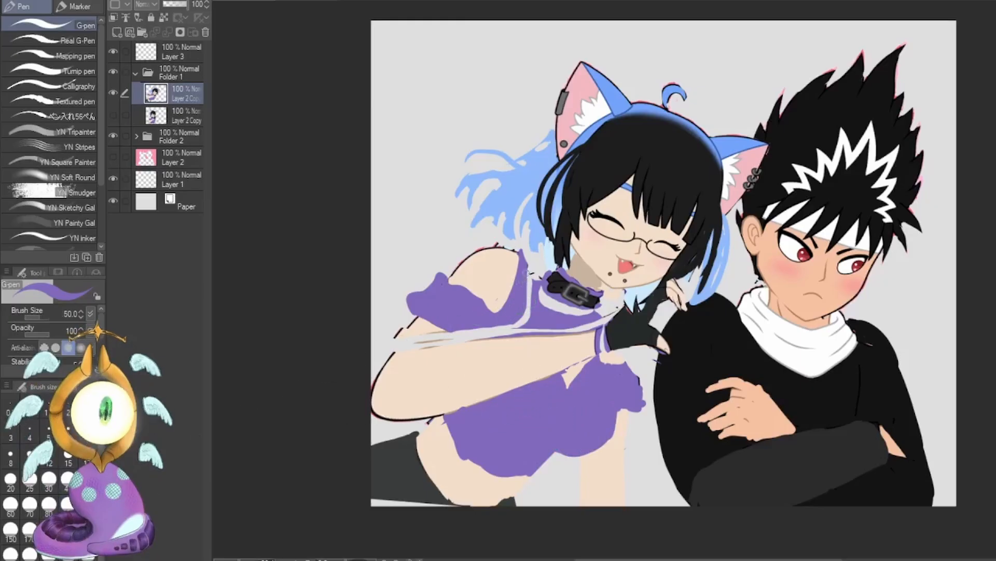
# Fill the girl's shirt neckline and sleeve with purple and clean up the shirt's outer edge near the boy.
pyautogui.moveTo(528, 273)
pyautogui.mouseDown()
pyautogui.moveTo(550, 322)
pyautogui.moveTo(459, 335)
pyautogui.mouseUp()
pyautogui.moveTo(447, 278)
pyautogui.mouseDown()
pyautogui.moveTo(398, 310)
pyautogui.moveTo(419, 313)
pyautogui.mouseUp()
pyautogui.keyDown('alt'); pyautogui.click(622, 395); pyautogui.keyUp('alt')
pyautogui.moveTo(642, 407); pyautogui.dragTo(622, 421)
pyautogui.keyDown('alt'); pyautogui.click(615, 441); pyautogui.keyUp('alt')
# Repaint the collar area and the armhole beside the gloved wrist with colours sampled from the girl's shirt and skin.
pyautogui.keyDown('alt'); pyautogui.click(576, 322); pyautogui.keyUp('alt')
pyautogui.moveTo(548, 298)
pyautogui.mouseDown()
pyautogui.moveTo(600, 313)
pyautogui.moveTo(581, 328)
pyautogui.mouseUp()
pyautogui.moveTo(637, 375)
pyautogui.mouseDown()
pyautogui.moveTo(644, 356)
pyautogui.moveTo(604, 361)
pyautogui.mouseUp()
pyautogui.keyDown('alt'); pyautogui.click(586, 348); pyautogui.keyUp('alt')
pyautogui.moveTo(622, 358); pyautogui.dragTo(634, 380)
pyautogui.keyDown('alt'); pyautogui.click(587, 319); pyautogui.keyUp('alt')
pyautogui.moveTo(599, 303); pyautogui.dragTo(610, 318)
# Paint the shirt band under the girl's chest in sampled dark purple, undoing a stray stroke.
pyautogui.keyDown('alt'); pyautogui.click(408, 316); pyautogui.keyUp('alt')
pyautogui.moveTo(464, 408)
pyautogui.mouseDown()
pyautogui.moveTo(509, 441)
pyautogui.moveTo(533, 480)
pyautogui.moveTo(484, 465)
pyautogui.moveTo(551, 457)
pyautogui.moveTo(530, 481)
pyautogui.mouseUp()
pyautogui.hotkey('ctrl', 'z')
# Reshape the girl's bare waist and dark grey shorts with sampled colours, enlarging the brush for the hip area.
pyautogui.keyDown('alt'); pyautogui.click(501, 487); pyautogui.keyUp('alt')
pyautogui.press(']')
pyautogui.press(']')
pyautogui.press(']')
pyautogui.keyDown('alt'); pyautogui.click(420, 489); pyautogui.keyUp('alt')
pyautogui.moveTo(419, 436)
pyautogui.mouseDown()
pyautogui.moveTo(448, 496)
pyautogui.moveTo(374, 503)
pyautogui.mouseUp()
pyautogui.press('[')
pyautogui.press('[')
pyautogui.press('[')
pyautogui.moveTo(509, 497); pyautogui.dragTo(503, 504)
pyautogui.moveTo(406, 436); pyautogui.dragTo(374, 446)
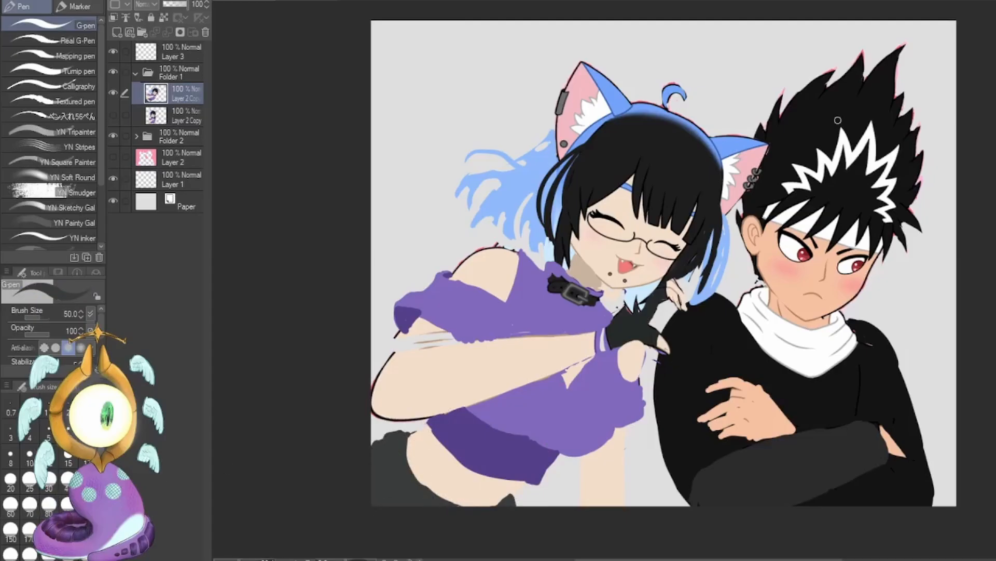
# Cover the grey streaks on the girl's upper arm with skin colour and touch up the purple shirt below her wrist.
pyautogui.keyDown('alt'); pyautogui.click(467, 358); pyautogui.keyUp('alt')
pyautogui.moveTo(421, 342)
pyautogui.mouseDown()
pyautogui.moveTo(450, 338)
pyautogui.moveTo(417, 324)
pyautogui.mouseUp()
pyautogui.keyDown('alt'); pyautogui.click(581, 397); pyautogui.keyUp('alt')
pyautogui.moveTo(592, 360); pyautogui.dragTo(566, 383)
# Lasso the girl's supporting arm below the shirt, tilt it with a transform, apply and deselect.
pyautogui.press('m')
pyautogui.moveTo(619, 436); pyautogui.dragTo(642, 432)
pyautogui.hotkey('ctrl', 't')
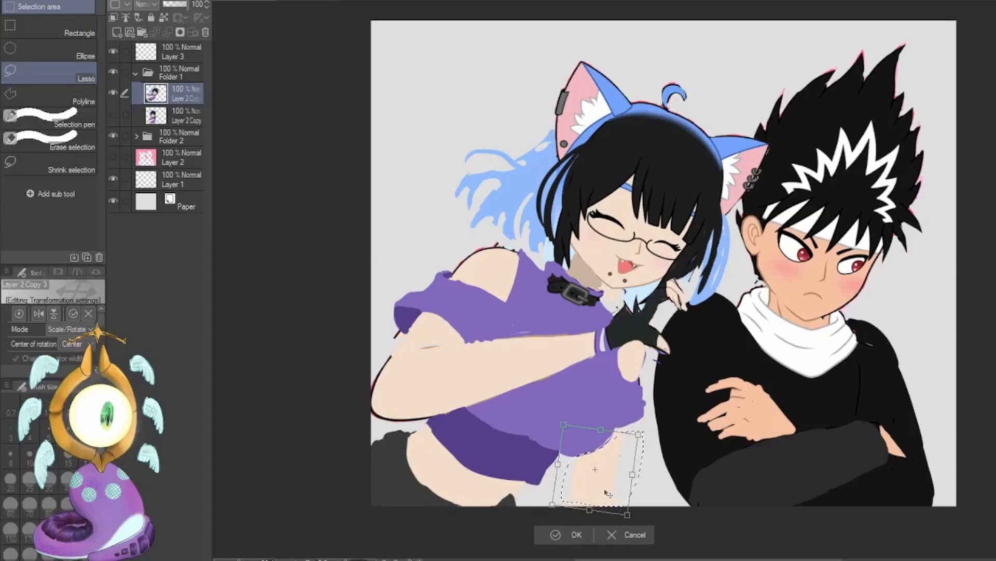
pyautogui.press('Return')
pyautogui.hotkey('ctrl', 'd')
# Repaint the girl's raised forearm edges and the purple wristband with the G-pen using sampled skin and purple colours.
pyautogui.press('p')
pyautogui.keyDown('alt'); pyautogui.click(586, 347); pyautogui.keyUp('alt')
pyautogui.moveTo(593, 360); pyautogui.dragTo(574, 399)
pyautogui.keyDown('alt'); pyautogui.click(499, 327); pyautogui.keyUp('alt')
pyautogui.moveTo(466, 343)
pyautogui.mouseDown()
pyautogui.moveTo(576, 338)
pyautogui.moveTo(586, 369)
pyautogui.mouseUp()
pyautogui.keyDown('alt'); pyautogui.click(540, 452); pyautogui.keyUp('alt')
# Repaint the girl's black glove and pointed fingers with sampled colours, and erase the gap between thumb and fingers.
pyautogui.keyDown('alt'); pyautogui.click(629, 330); pyautogui.keyUp('alt')
pyautogui.moveTo(597, 335); pyautogui.dragTo(626, 356)
pyautogui.moveTo(631, 311)
pyautogui.mouseDown()
pyautogui.moveTo(646, 288)
pyautogui.moveTo(626, 309)
pyautogui.mouseUp()
pyautogui.keyDown('alt'); pyautogui.click(664, 345); pyautogui.keyUp('alt')
pyautogui.moveTo(623, 353); pyautogui.dragTo(679, 363)
pyautogui.moveTo(675, 299); pyautogui.dragTo(680, 308)
pyautogui.keyDown('alt'); pyautogui.click(646, 298); pyautogui.keyUp('alt')
pyautogui.moveTo(648, 285); pyautogui.dragTo(666, 282)
pyautogui.press('c')
pyautogui.moveTo(666, 335); pyautogui.dragTo(654, 313)
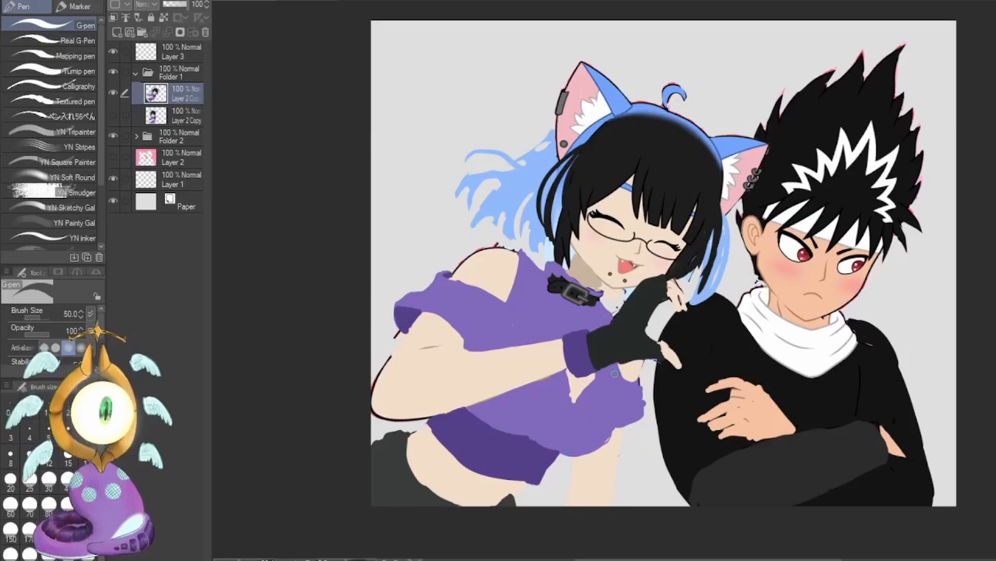
# Collapse Folder 1, expand Folder 2, and select the boy's head layer just below Layer 4 with the Lasso tool ready.
pyautogui.click(135, 74)
pyautogui.click(136, 89)
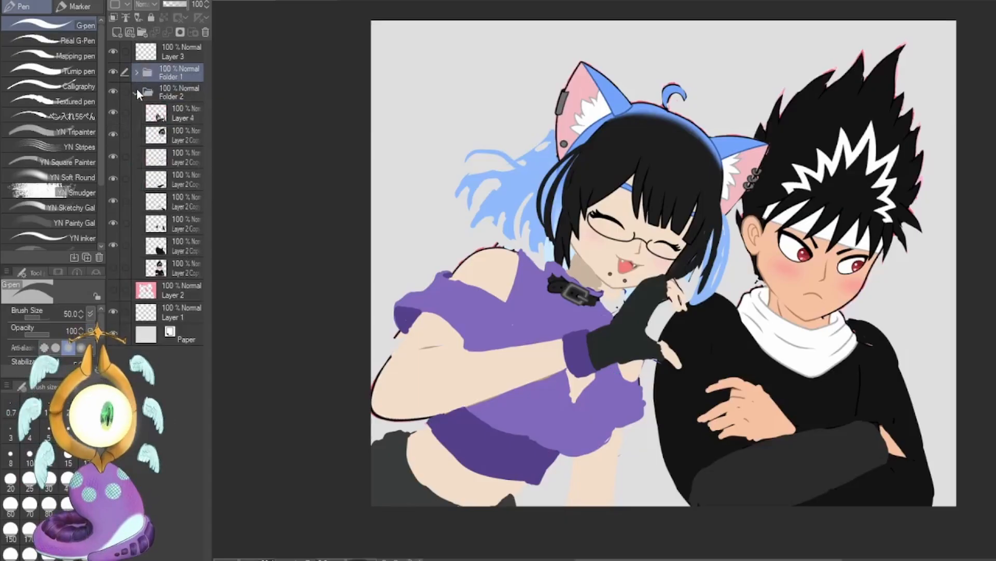
pyautogui.click(174, 114)
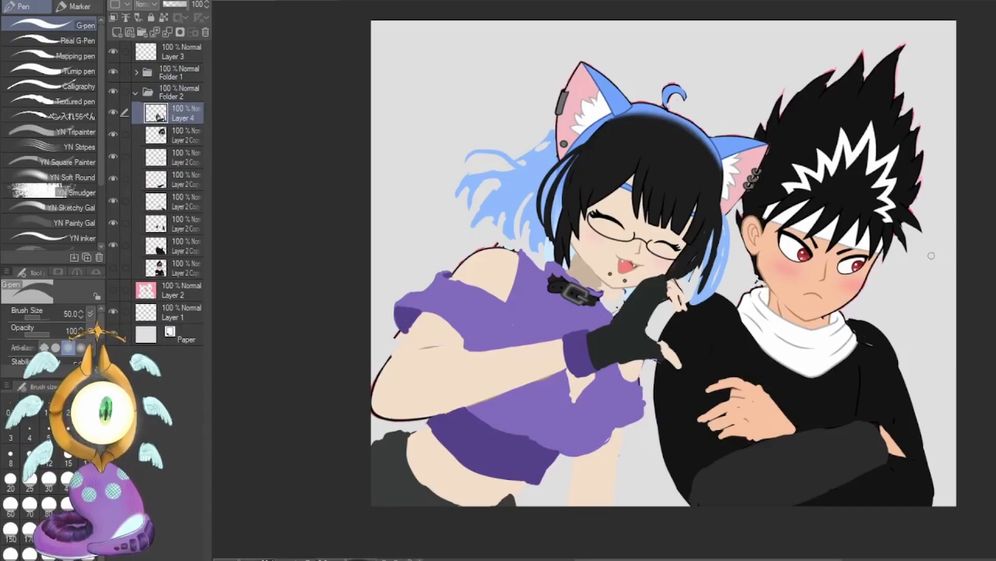
pyautogui.press('m')
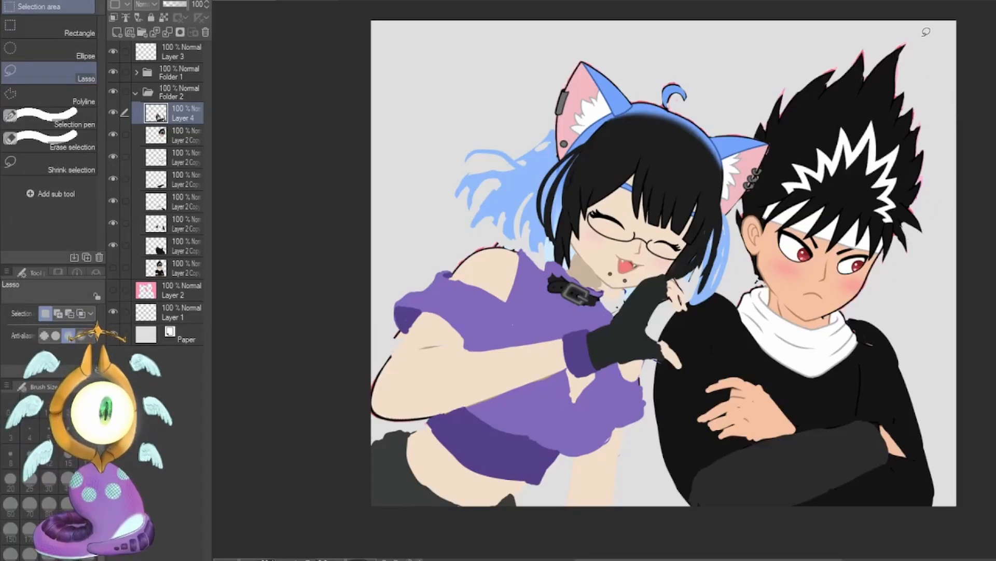
pyautogui.click(199, 144)
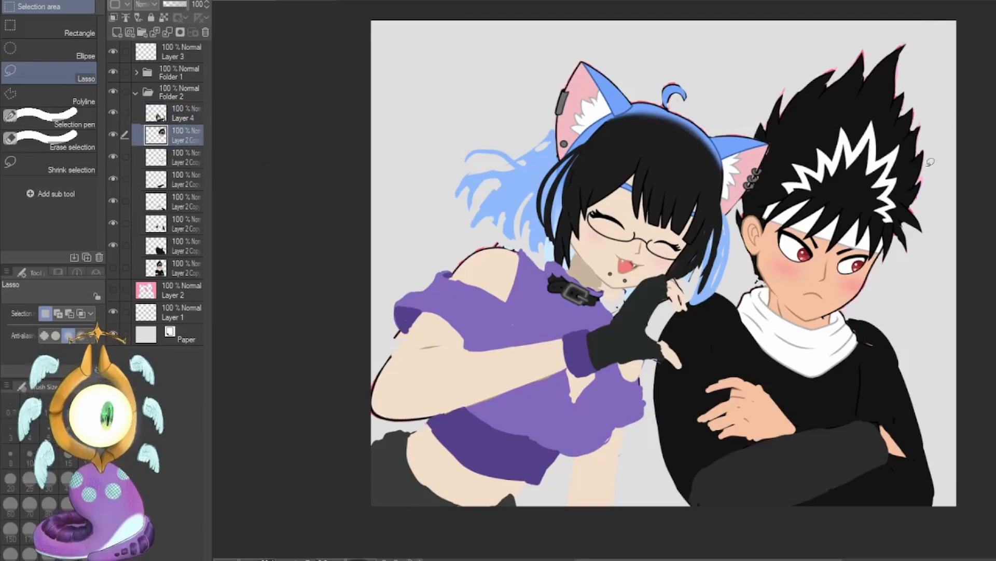
# Begin transforming the boy's head, tilting it clockwise and shifting it back over his neck.
pyautogui.hotkey('ctrl', 't')
pyautogui.moveTo(934, 208); pyautogui.dragTo(930, 350)
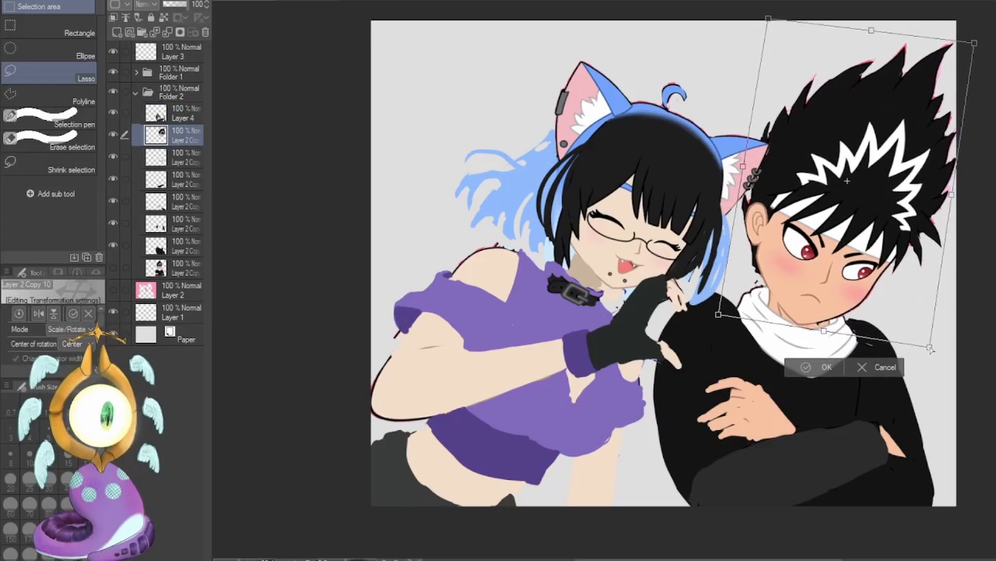
pyautogui.moveTo(887, 304); pyautogui.dragTo(874, 294)
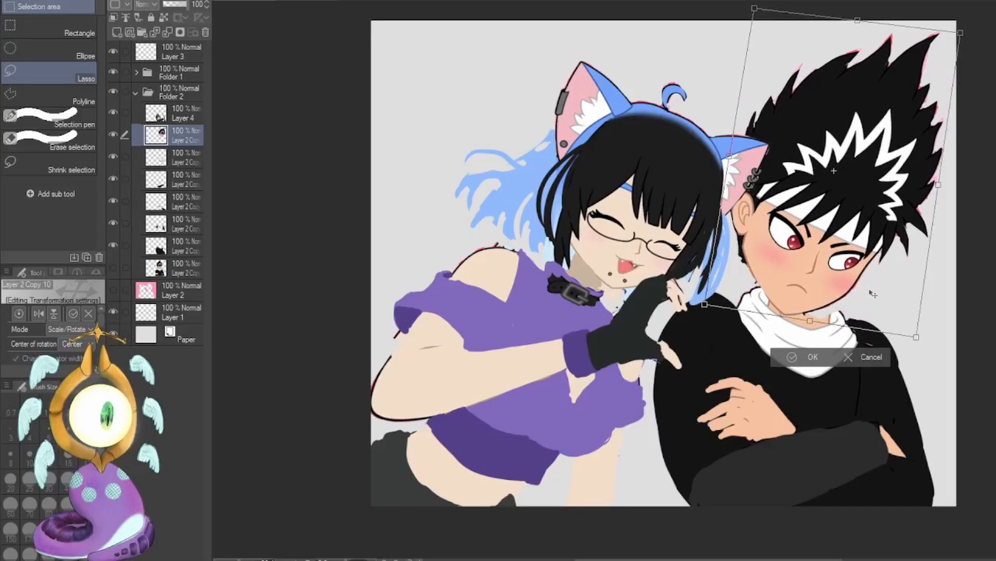
pyautogui.moveTo(745, 153); pyautogui.dragTo(756, 162)
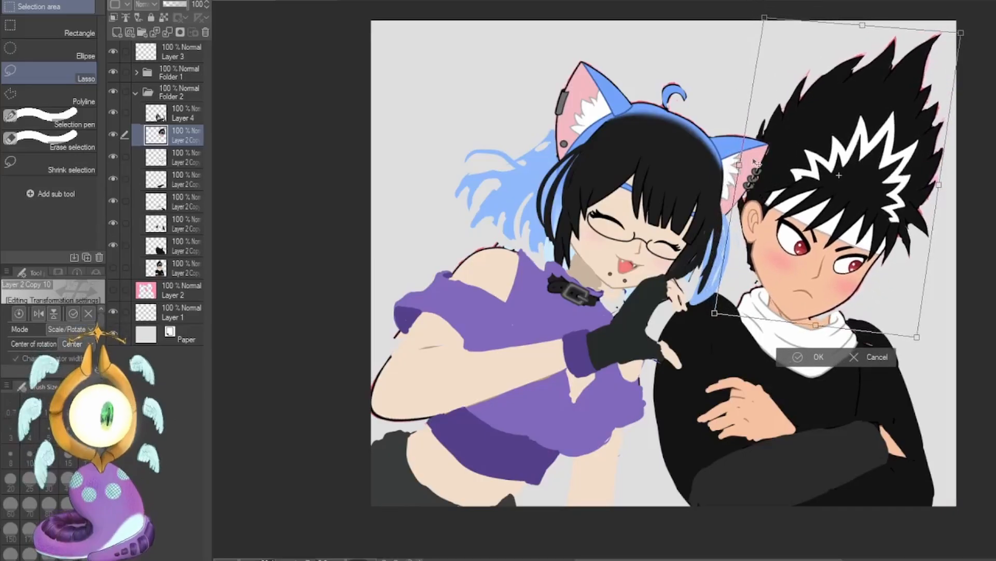
# Refine the boy's head shape by adjusting the transform corners and repositioning it over the white scarf.
pyautogui.moveTo(917, 337); pyautogui.dragTo(937, 354)
pyautogui.moveTo(961, 33); pyautogui.dragTo(971, 36)
pyautogui.moveTo(901, 258); pyautogui.dragTo(899, 253)
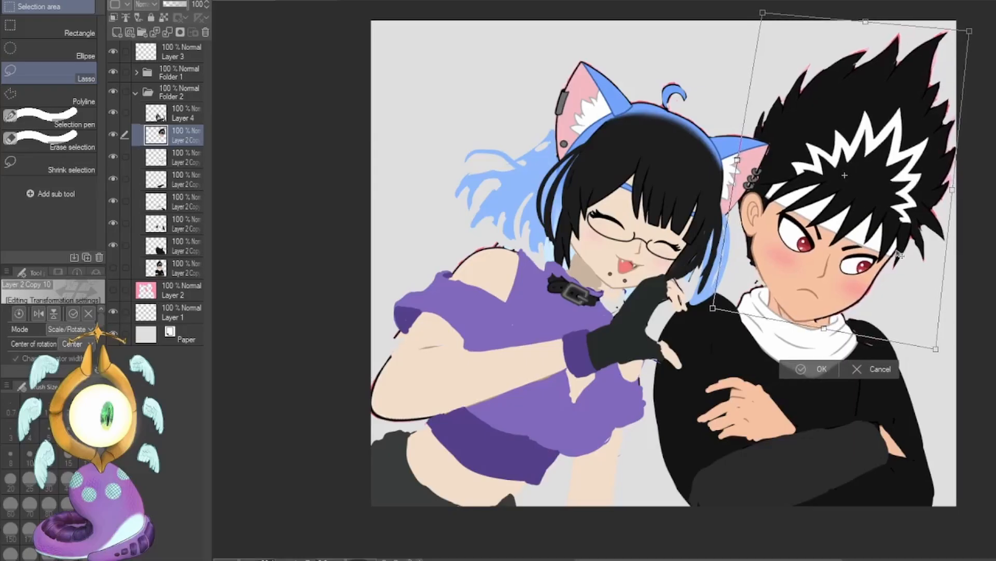
pyautogui.moveTo(936, 349); pyautogui.dragTo(925, 341)
pyautogui.moveTo(891, 295); pyautogui.dragTo(887, 298)
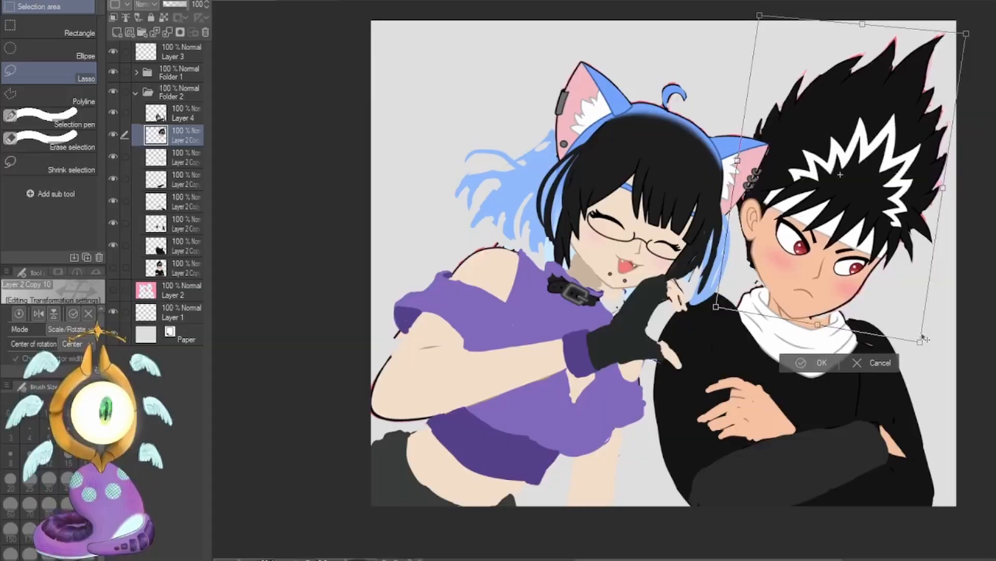
pyautogui.moveTo(920, 342); pyautogui.dragTo(915, 336)
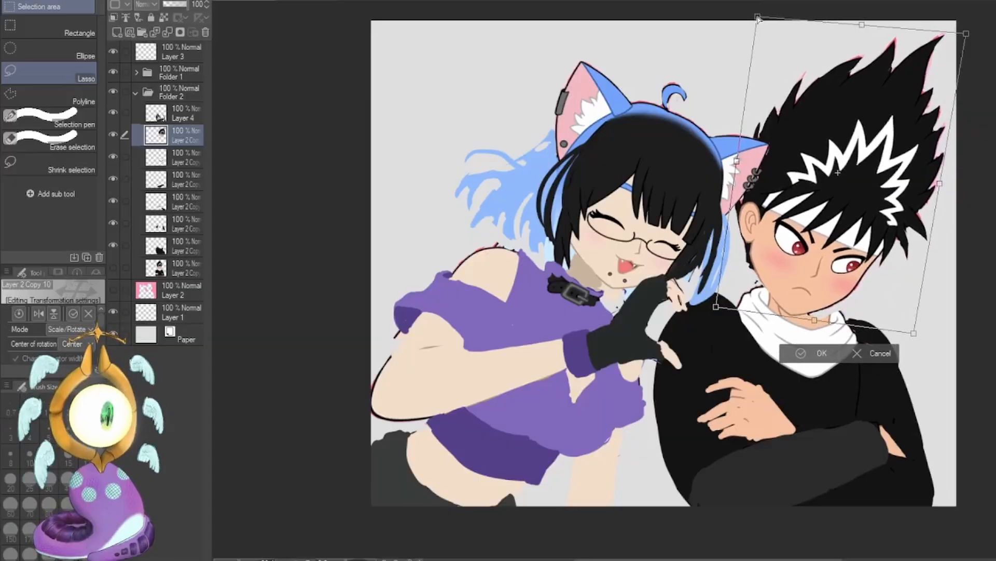
pyautogui.moveTo(966, 33); pyautogui.dragTo(960, 55)
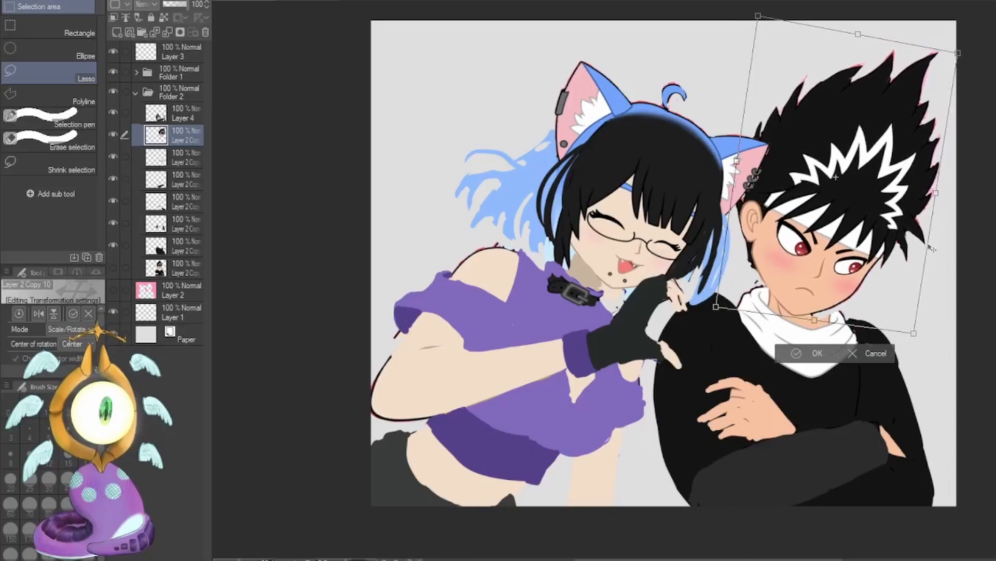
pyautogui.moveTo(915, 335); pyautogui.dragTo(918, 336)
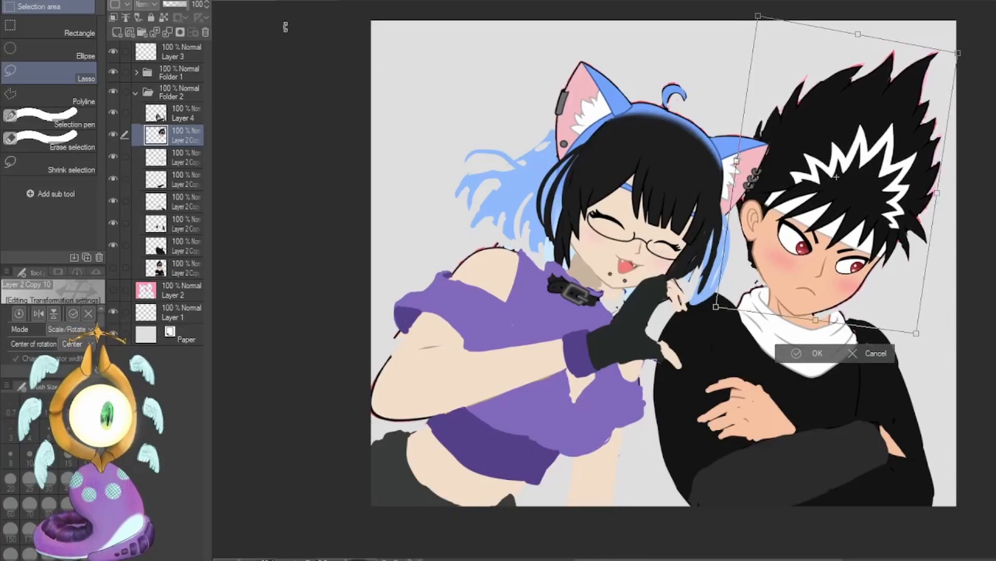
# Check the boy's head in a mirrored view, lower the hair-side corner nearest the girl, and apply the transform.
pyautogui.click(456, 63)
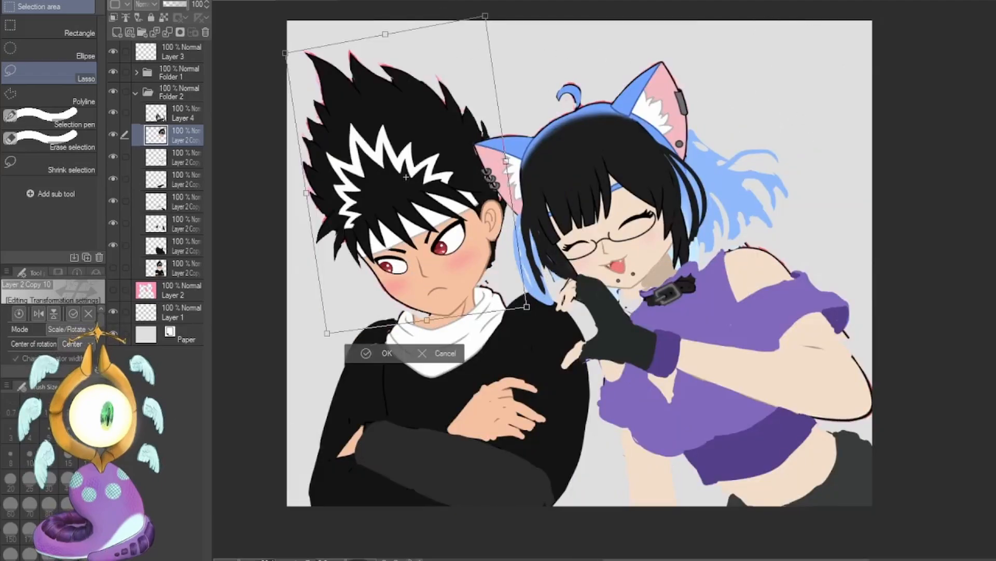
pyautogui.press('h')
pyautogui.moveTo(758, 16); pyautogui.dragTo(758, 27)
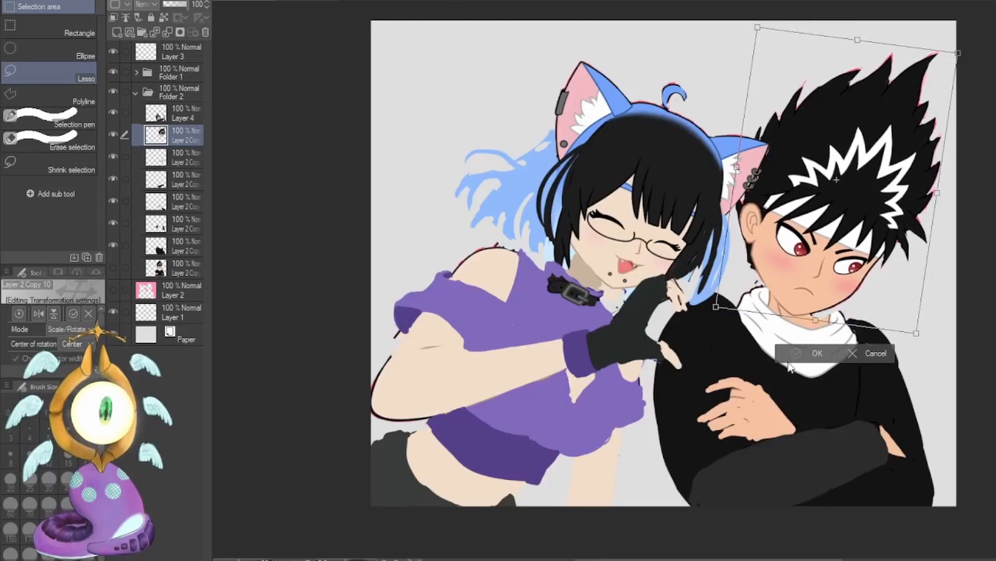
pyautogui.click(802, 355)
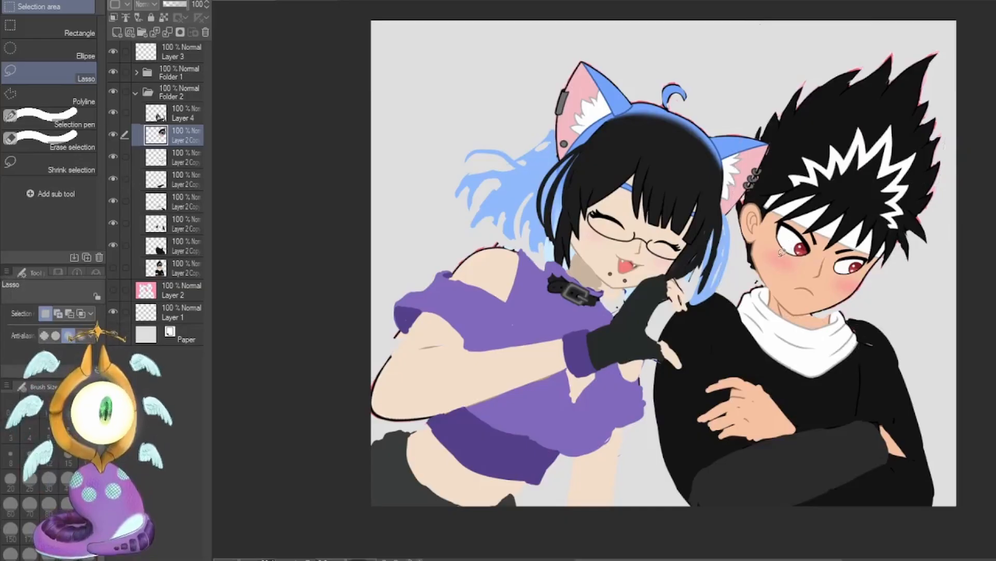
# Lasso the boy's eyes one at a time, reposition each with a transform to suit the tilted face, and apply.
pyautogui.hotkey('ctrl', 't')
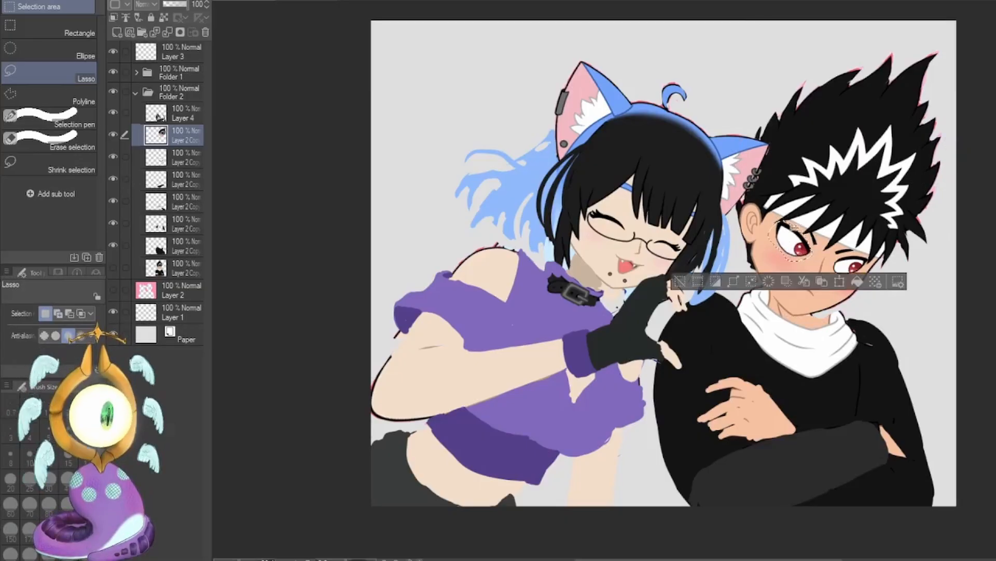
pyautogui.moveTo(803, 254)
pyautogui.mouseDown()
pyautogui.moveTo(870, 270)
pyautogui.moveTo(845, 273)
pyautogui.mouseUp()
pyautogui.click(743, 281)
pyautogui.hotkey('ctrl', 't')
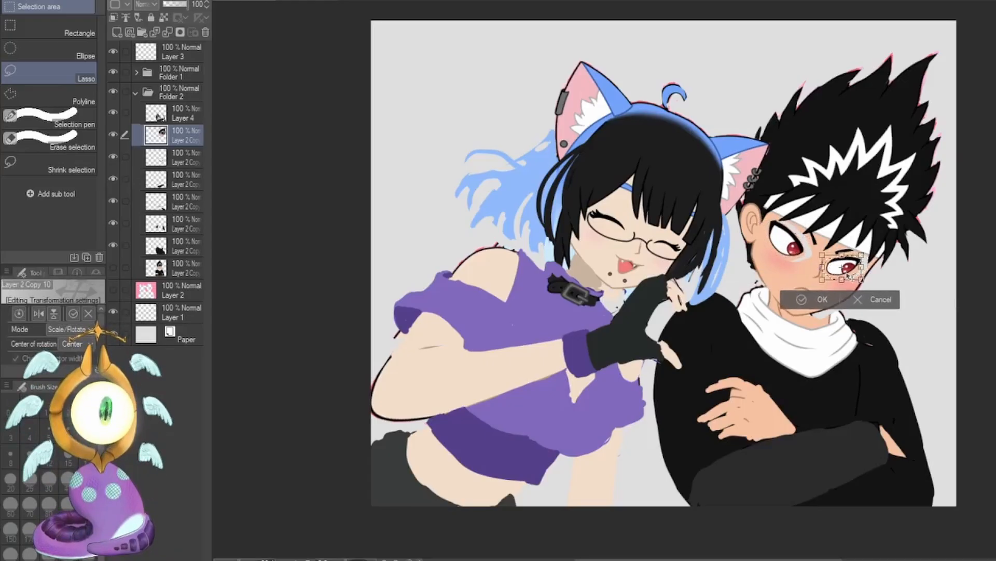
pyautogui.click(795, 299)
# Lasso the boy's ear and delete it.
pyautogui.moveTo(768, 208); pyautogui.dragTo(762, 234)
pyautogui.press('Delete')
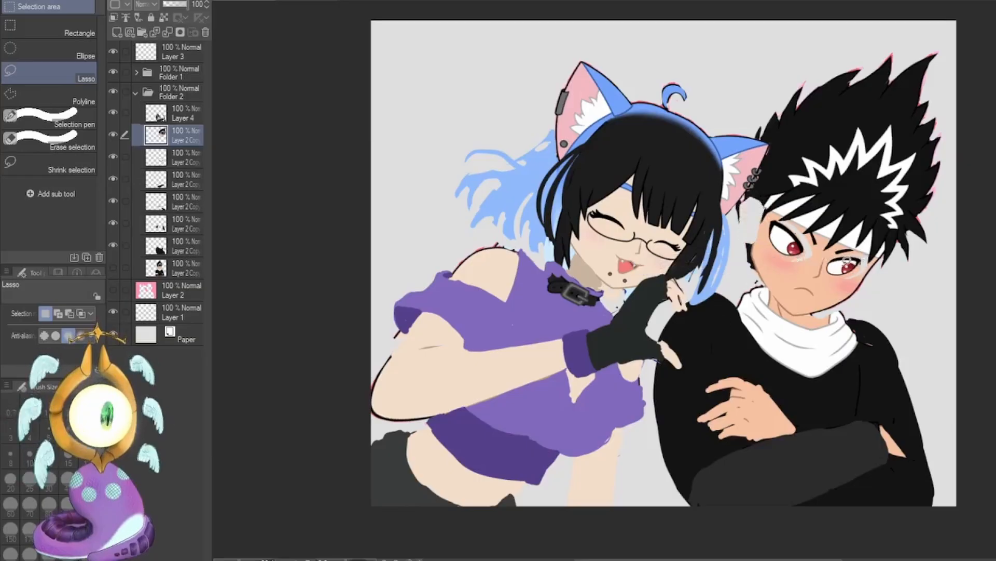
# On the girl's visible layer in Folder 1, lasso the cat ear nearest the boy, transform it inward away from his hair, and apply.
pyautogui.press('i')
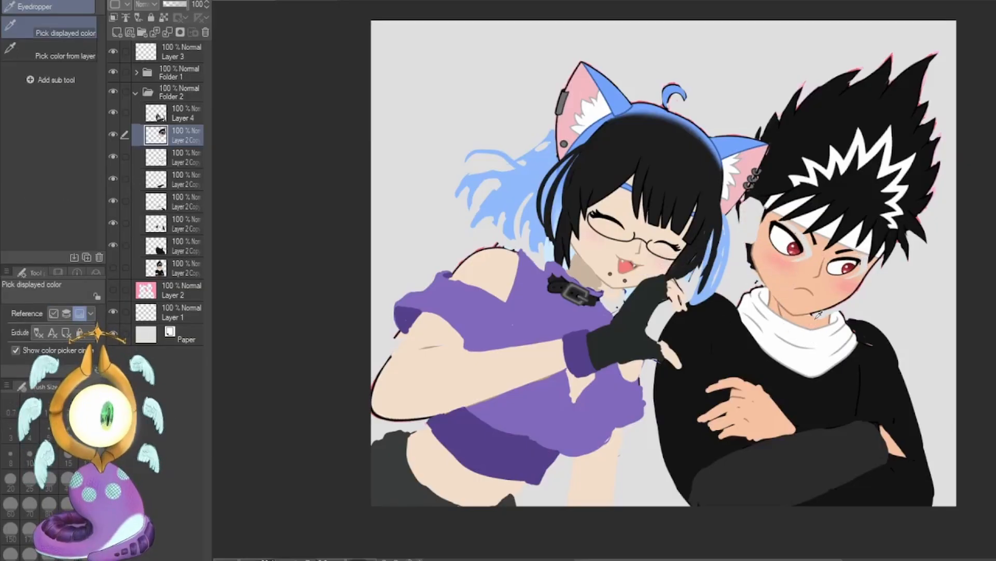
pyautogui.click(136, 72)
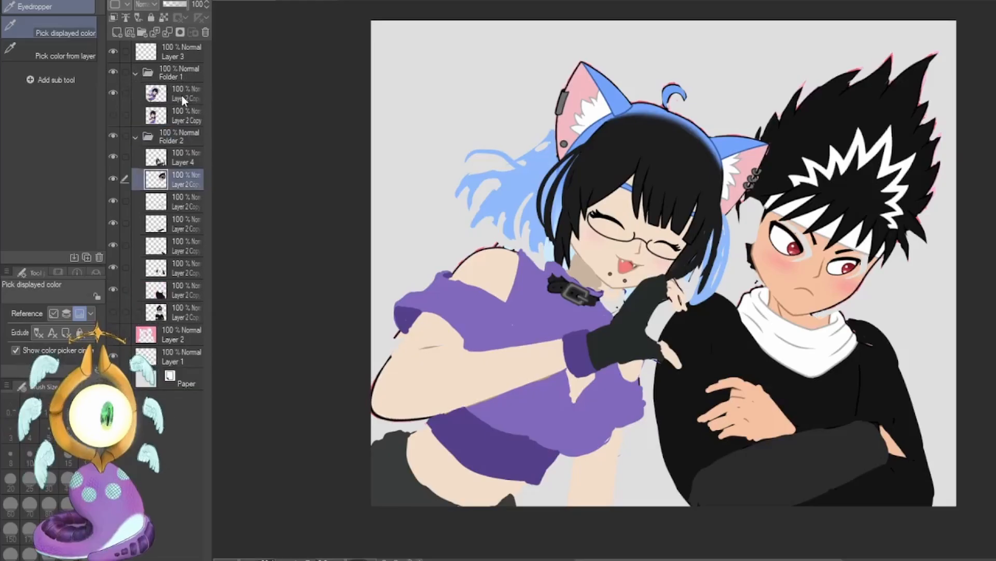
pyautogui.click(182, 94)
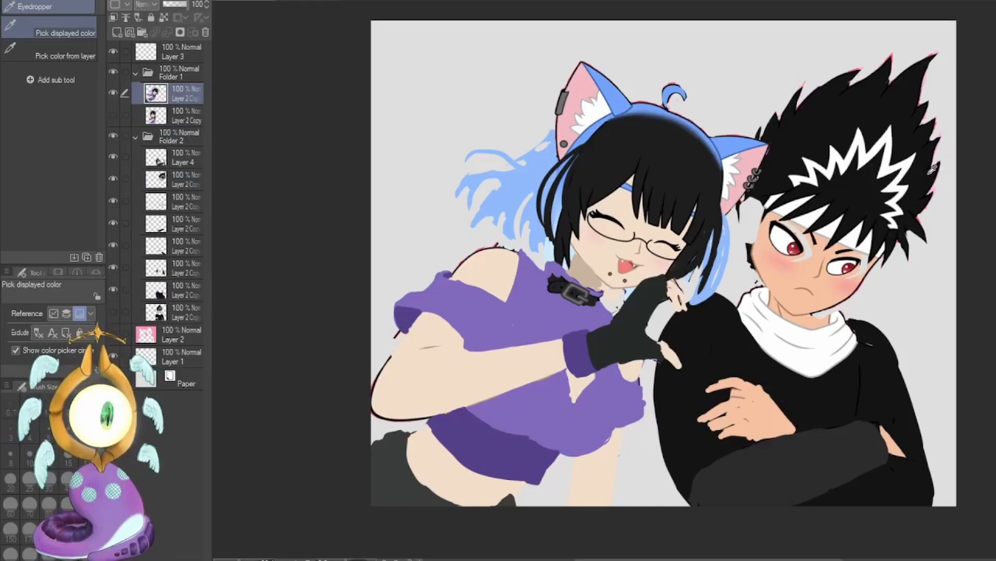
pyautogui.press('m')
pyautogui.hotkey('ctrl', 't')
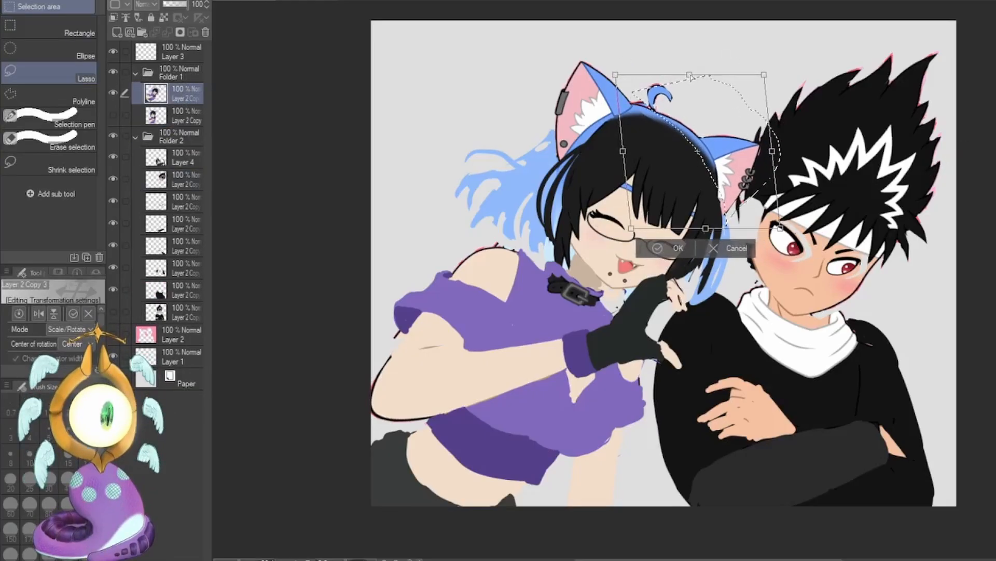
pyautogui.moveTo(691, 76); pyautogui.dragTo(691, 77)
pyautogui.moveTo(780, 228); pyautogui.dragTo(766, 209)
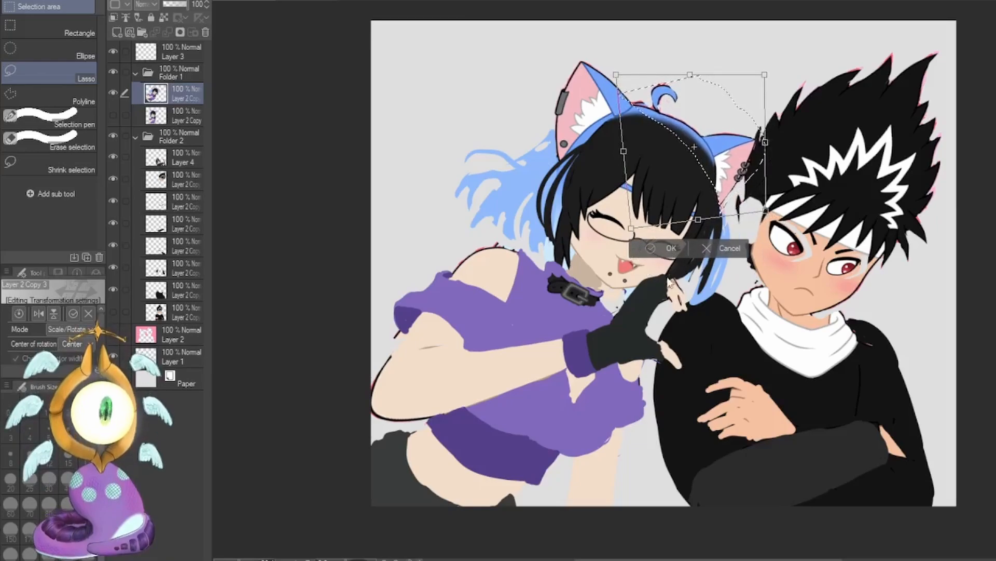
pyautogui.press('Return')
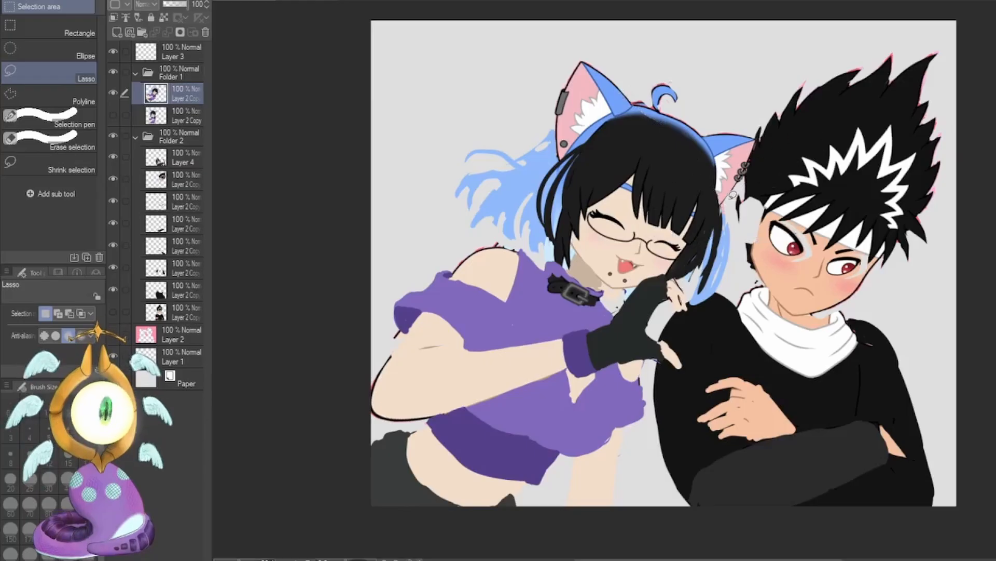
# Lasso the girl's hair locks nearest the boy, adjust their shape with a slight transform, and apply.
pyautogui.moveTo(732, 194)
pyautogui.mouseDown()
pyautogui.moveTo(688, 251)
pyautogui.moveTo(690, 290)
pyautogui.moveTo(707, 281)
pyautogui.moveTo(739, 197)
pyautogui.mouseUp()
pyautogui.hotkey('ctrl', 't')
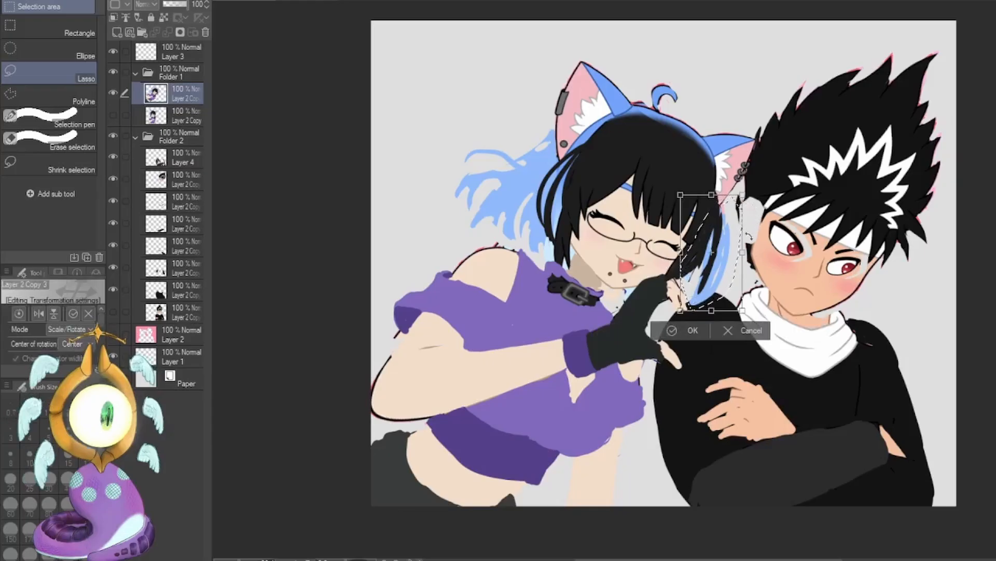
pyautogui.moveTo(711, 310); pyautogui.dragTo(714, 309)
pyautogui.moveTo(743, 197); pyautogui.dragTo(738, 196)
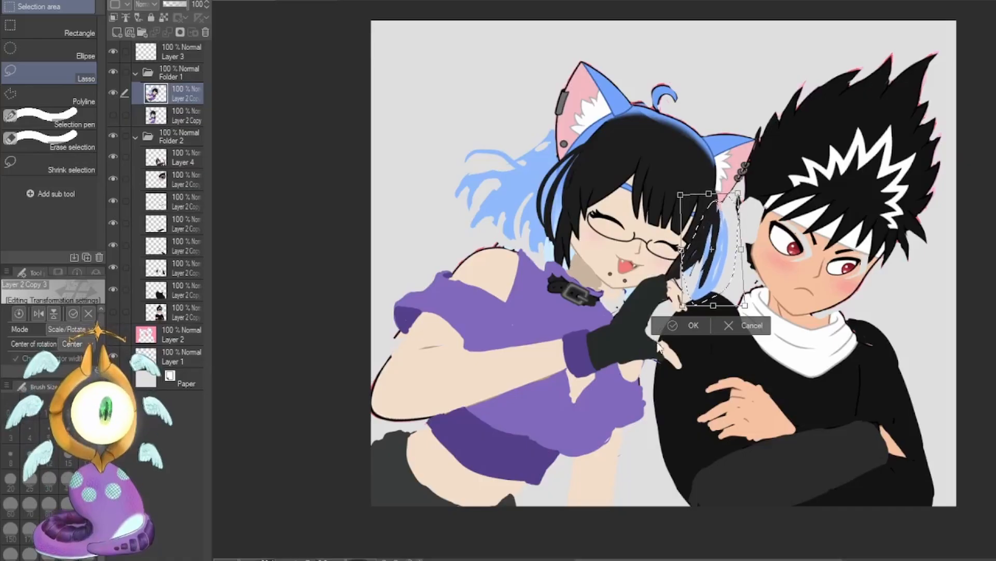
pyautogui.press('Return')
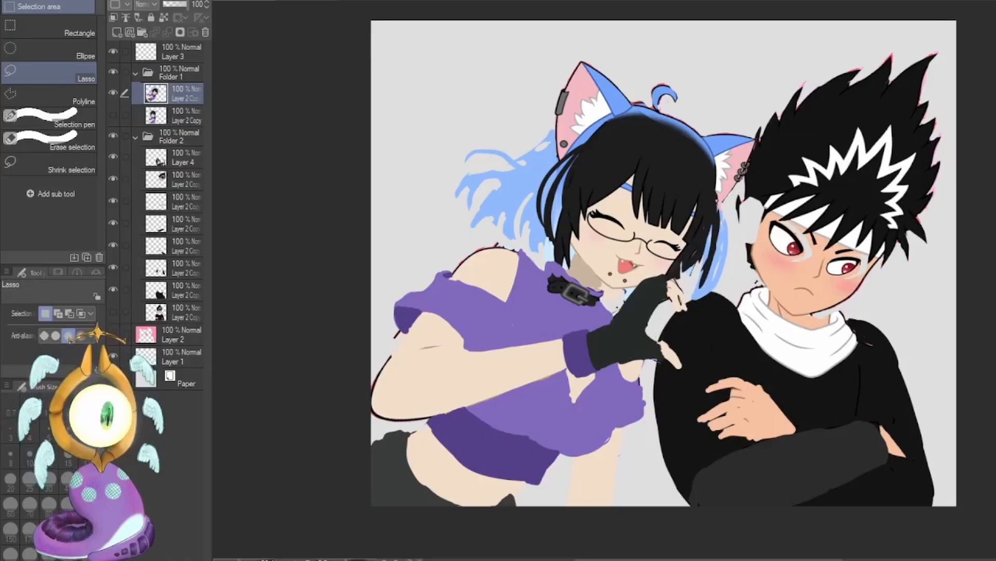
# On Layer 4, paint out the boy's irises in white with the G-pen and add both of his ears in skin tone.
pyautogui.press('p')
pyautogui.moveTo(785, 225); pyautogui.dragTo(811, 245)
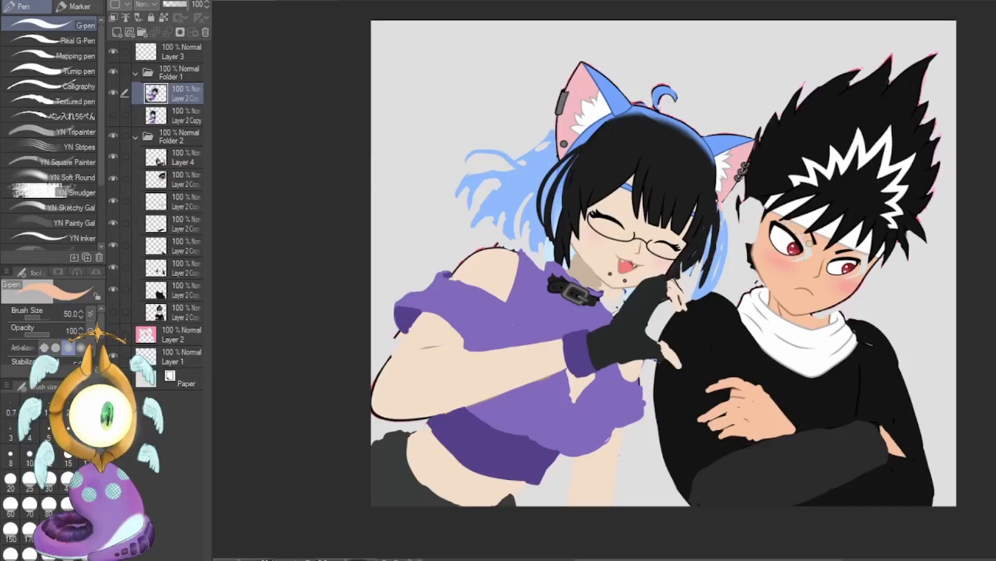
pyautogui.hotkey('ctrl', 'z')
pyautogui.click(186, 162)
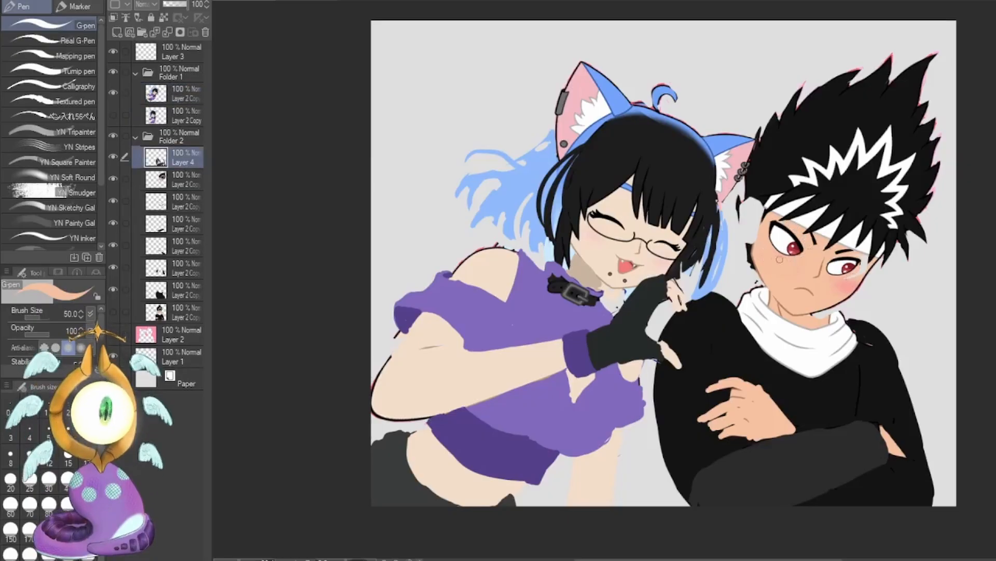
pyautogui.keyDown('alt'); pyautogui.click(790, 249); pyautogui.keyUp('alt')
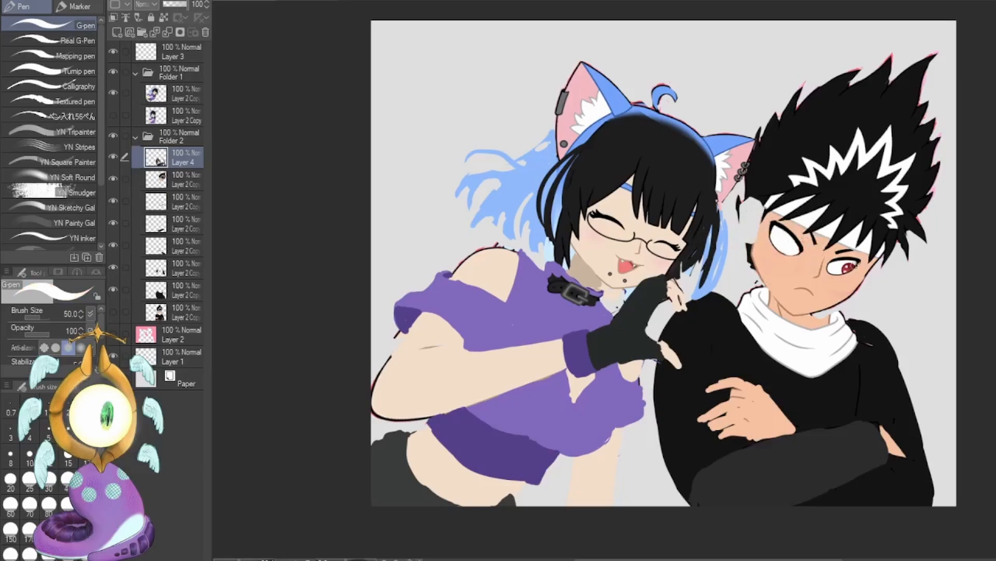
pyautogui.moveTo(837, 269); pyautogui.dragTo(852, 265)
pyautogui.keyDown('alt'); pyautogui.click(797, 268); pyautogui.keyUp('alt')
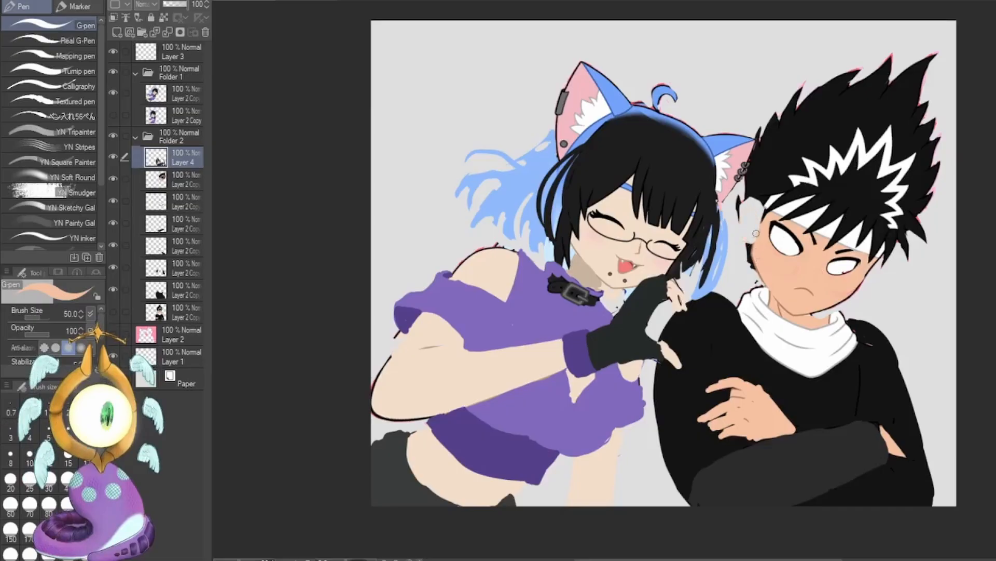
pyautogui.moveTo(756, 233); pyautogui.dragTo(750, 210)
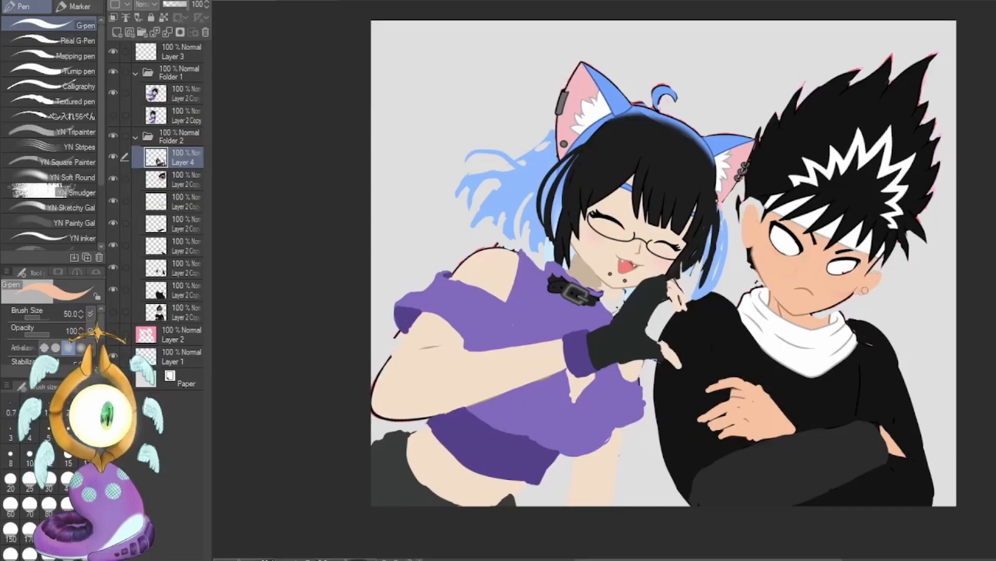
# Extend the boy's white scarf up toward the girl and trim its lower edge on the opposite side with black.
pyautogui.keyDown('alt'); pyautogui.click(772, 325); pyautogui.keyUp('alt')
pyautogui.moveTo(721, 282); pyautogui.dragTo(729, 287)
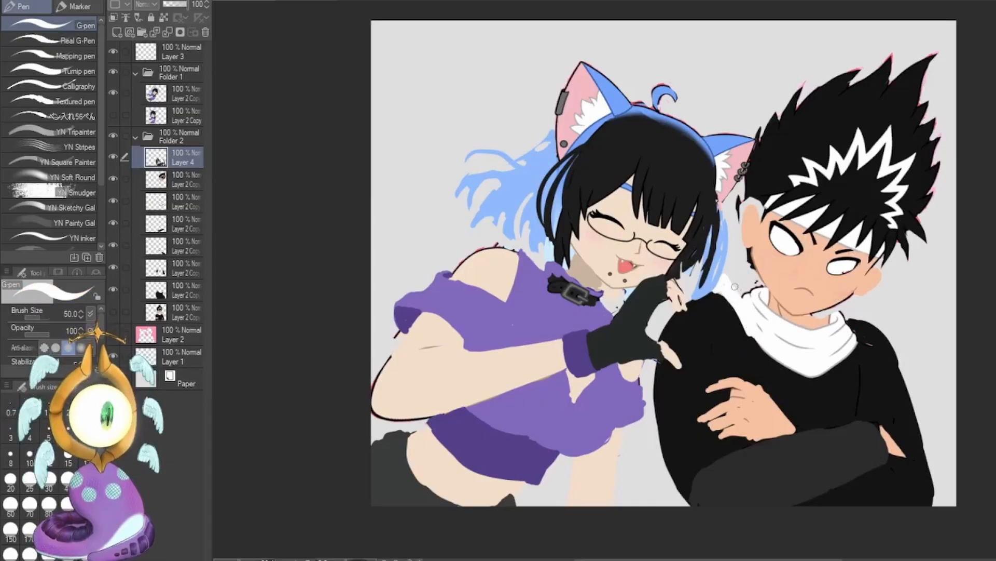
pyautogui.moveTo(733, 273); pyautogui.dragTo(748, 297)
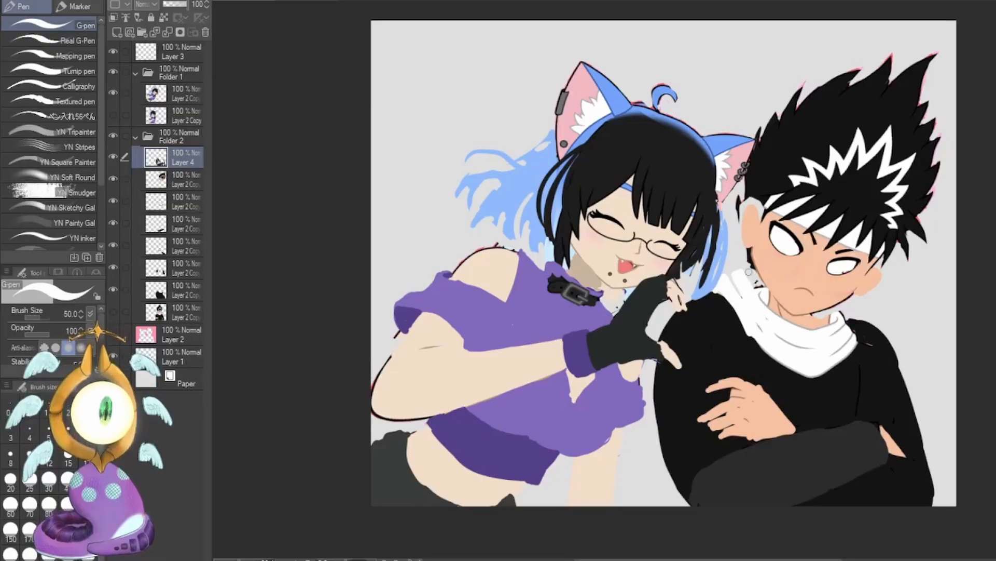
pyautogui.keyDown('alt'); pyautogui.click(839, 375); pyautogui.keyUp('alt')
pyautogui.moveTo(837, 355); pyautogui.dragTo(826, 371)
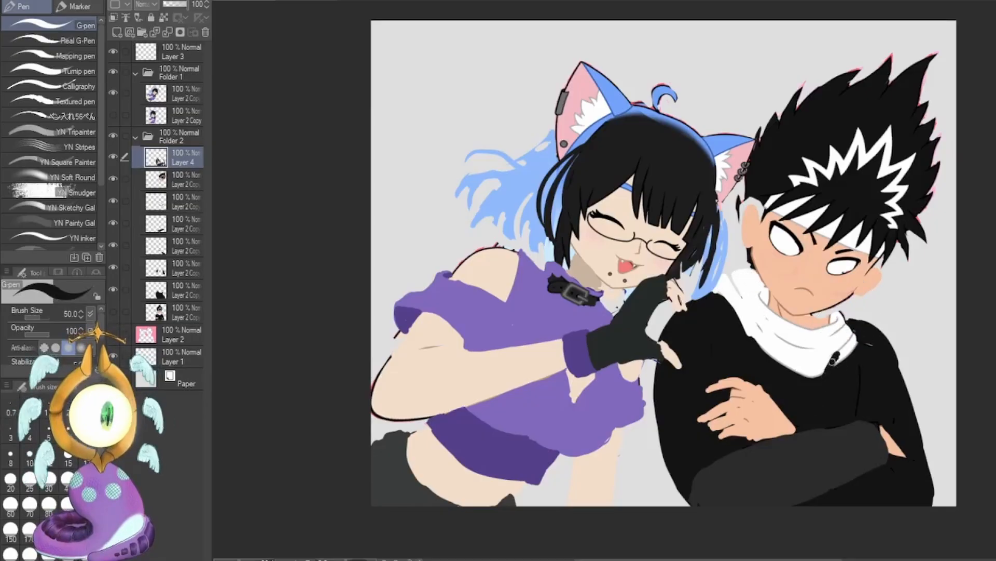
pyautogui.moveTo(850, 317); pyautogui.dragTo(849, 356)
# Draw grey fold lines on the boy's scarf and shade his neck below the jaw with a darker skin tone.
pyautogui.keyDown('alt'); pyautogui.click(758, 273); pyautogui.keyUp('alt')
pyautogui.moveTo(733, 278); pyautogui.dragTo(747, 310)
pyautogui.moveTo(747, 275); pyautogui.dragTo(761, 329)
pyautogui.hotkey('ctrl', 'z')
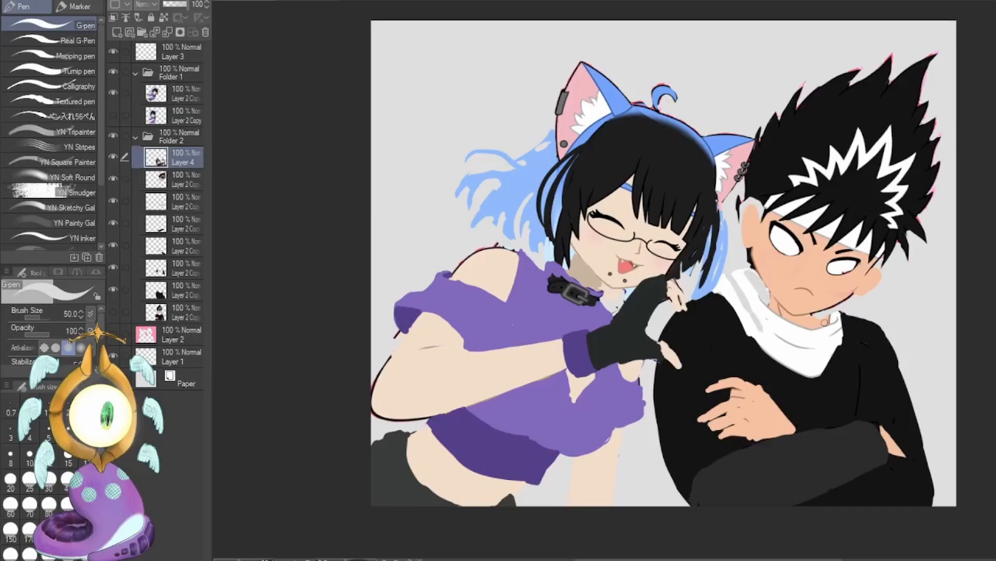
pyautogui.keyDown('alt'); pyautogui.click(814, 319); pyautogui.keyUp('alt')
pyautogui.moveTo(761, 288); pyautogui.dragTo(795, 322)
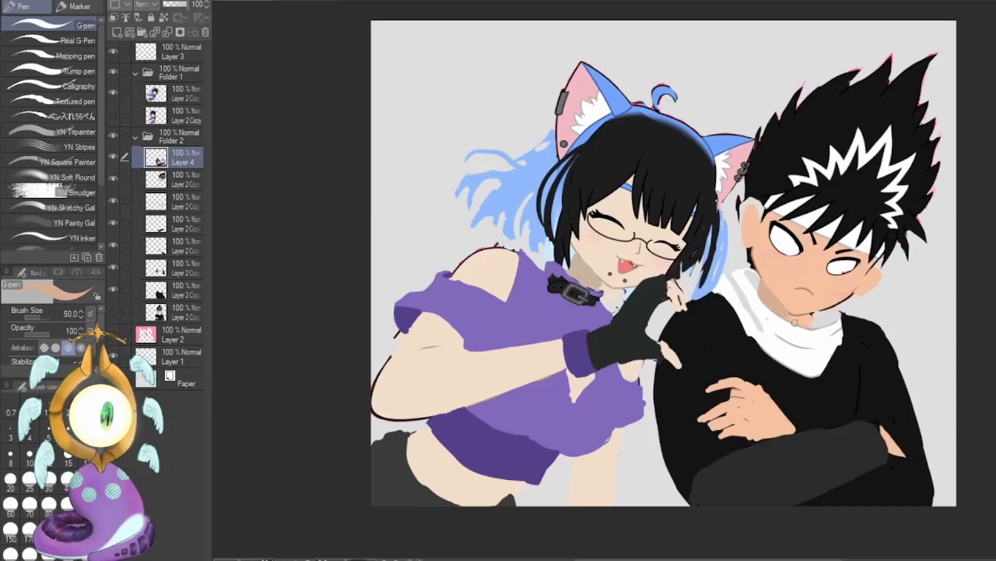
# On the boy's hair layer, erase the hair edge facing the girl and the stray strands over his ear.
pyautogui.press('c')
pyautogui.click(185, 180)
pyautogui.moveTo(739, 193); pyautogui.dragTo(756, 271)
pyautogui.moveTo(750, 133); pyautogui.dragTo(753, 186)
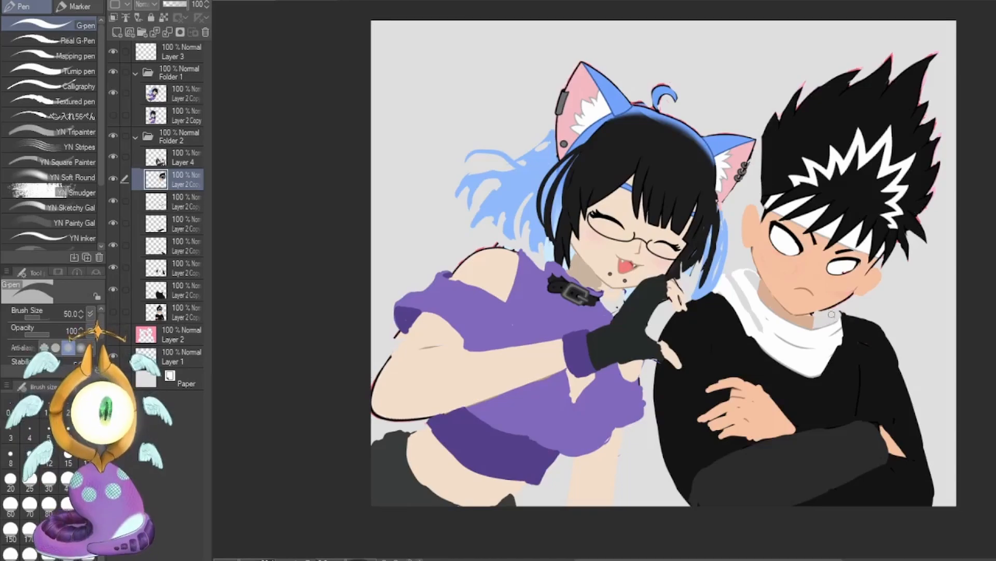
# Paint new black hair spikes above and around the boy's ear with brush size 40, finishing the lock below it on Layer 4.
pyautogui.rightClick(801, 130)
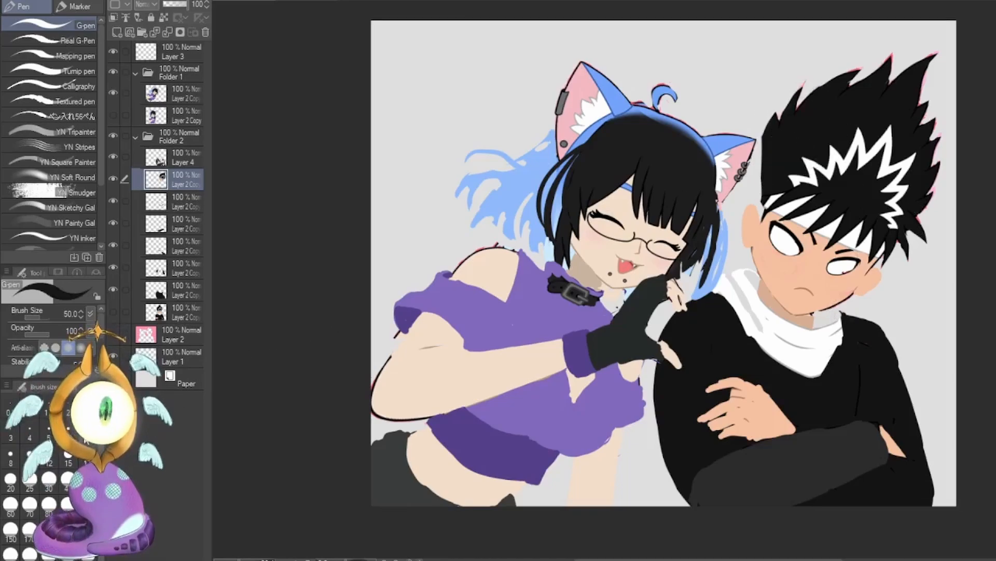
pyautogui.click(87, 453)
pyautogui.click(67, 477)
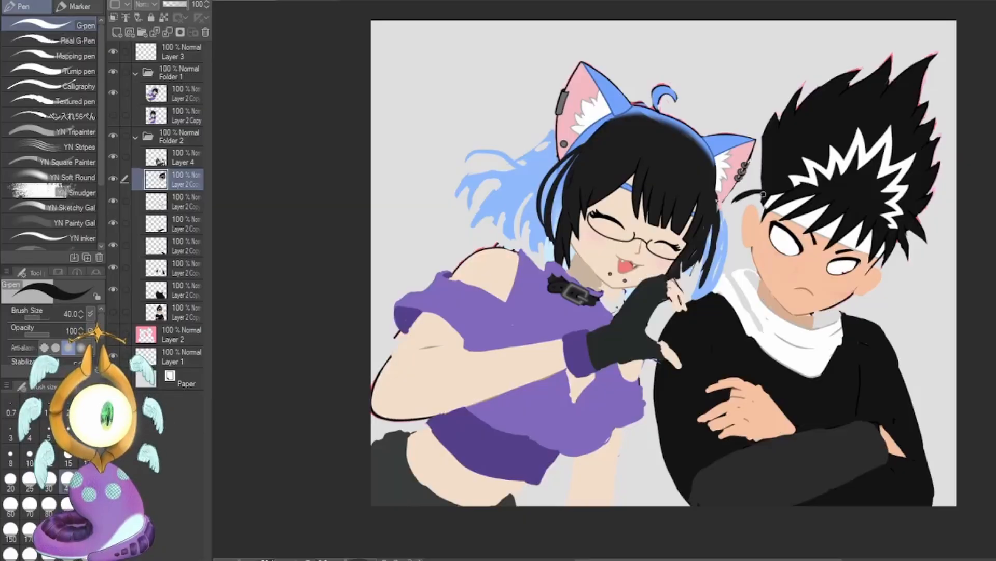
pyautogui.moveTo(736, 207)
pyautogui.mouseDown()
pyautogui.moveTo(755, 154)
pyautogui.moveTo(762, 227)
pyautogui.mouseUp()
pyautogui.moveTo(762, 108)
pyautogui.mouseDown()
pyautogui.moveTo(765, 207)
pyautogui.moveTo(774, 195)
pyautogui.moveTo(746, 225)
pyautogui.moveTo(768, 184)
pyautogui.mouseUp()
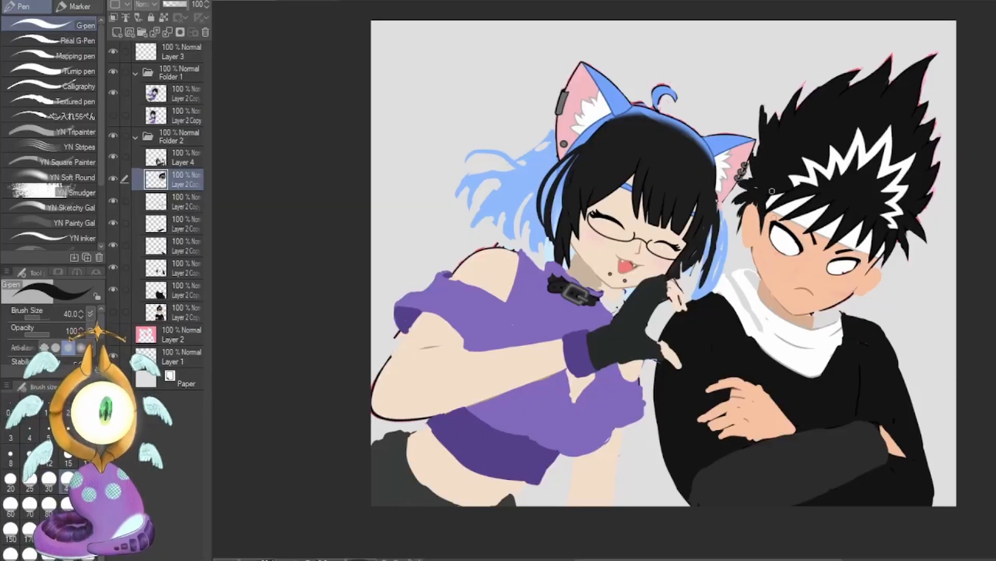
pyautogui.moveTo(750, 250); pyautogui.dragTo(742, 263)
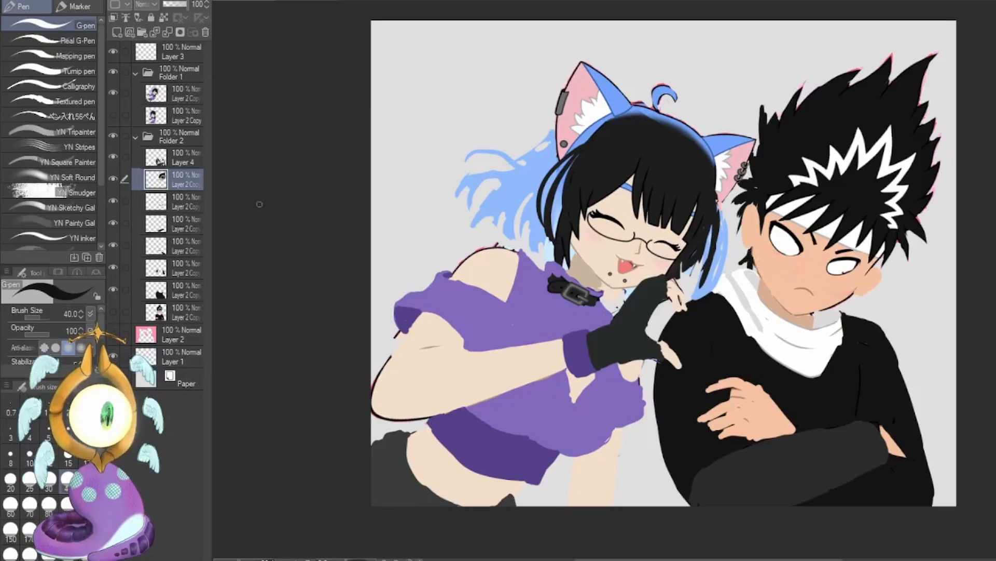
pyautogui.click(184, 159)
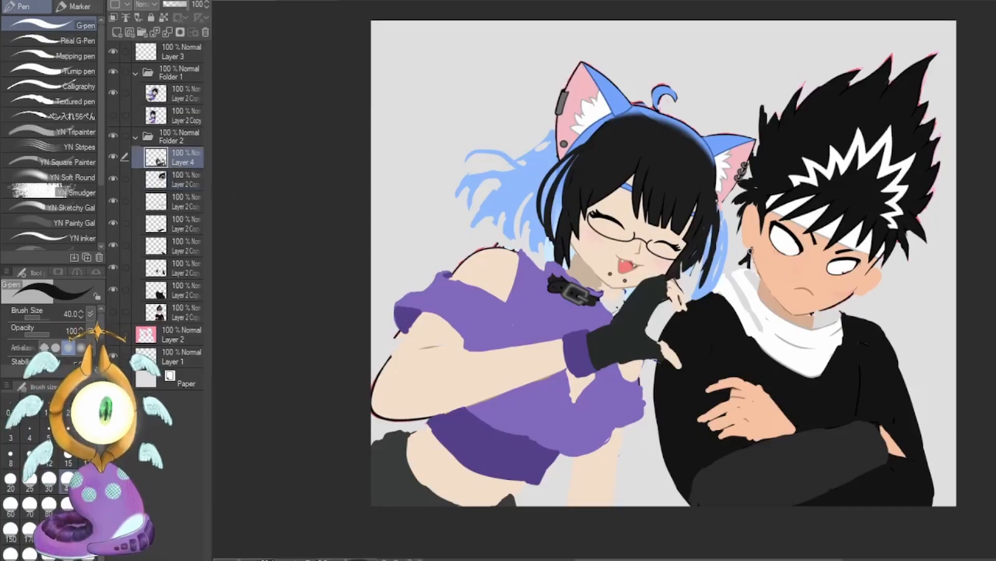
pyautogui.moveTo(754, 254); pyautogui.dragTo(758, 291)
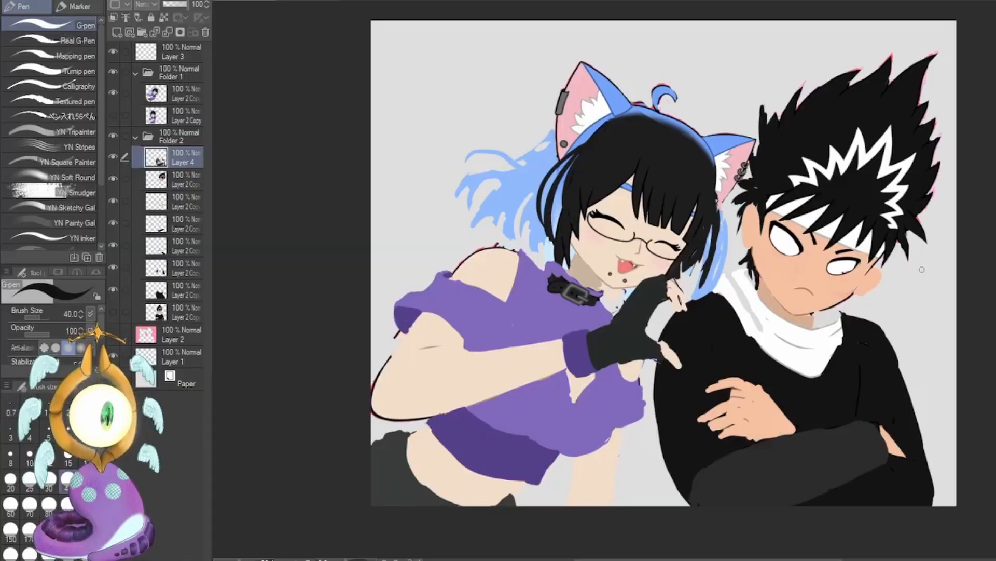
# Paint the boy's irises red, looking toward the girl, and add a small brown nose mark above his mouth.
pyautogui.press('x')
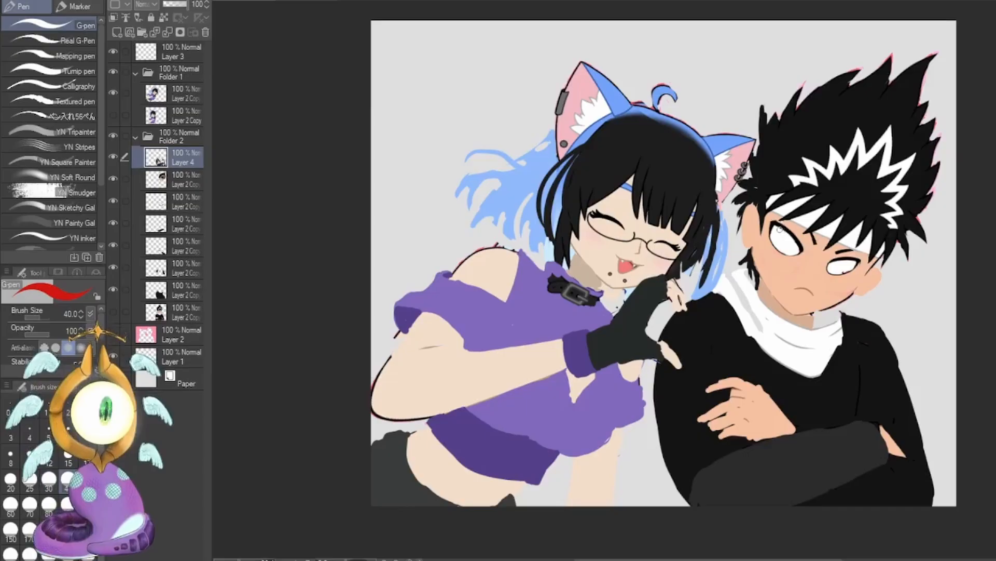
pyautogui.click(780, 228)
pyautogui.moveTo(777, 240); pyautogui.dragTo(774, 239)
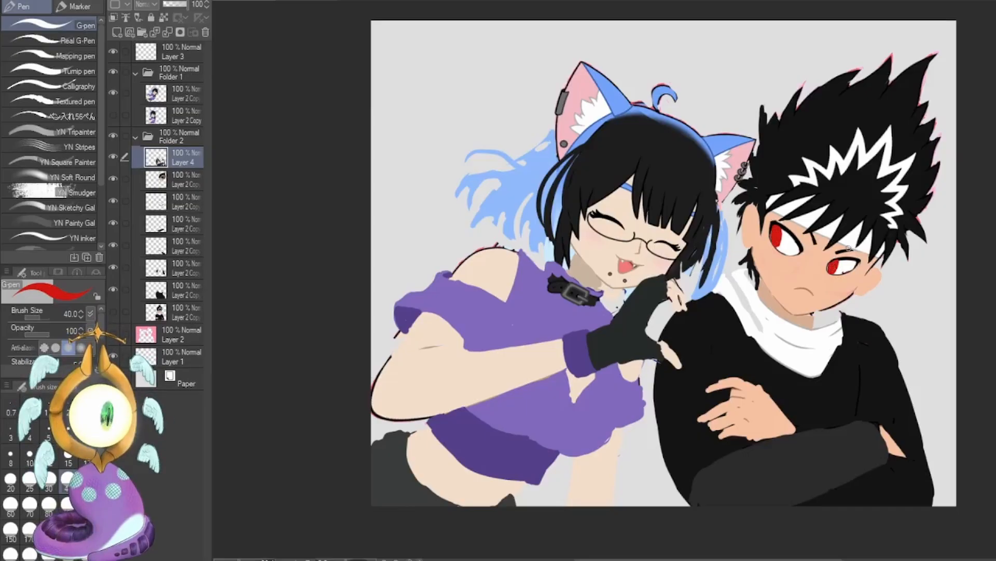
pyautogui.keyDown('alt'); pyautogui.click(807, 289); pyautogui.keyUp('alt')
pyautogui.click(809, 275)
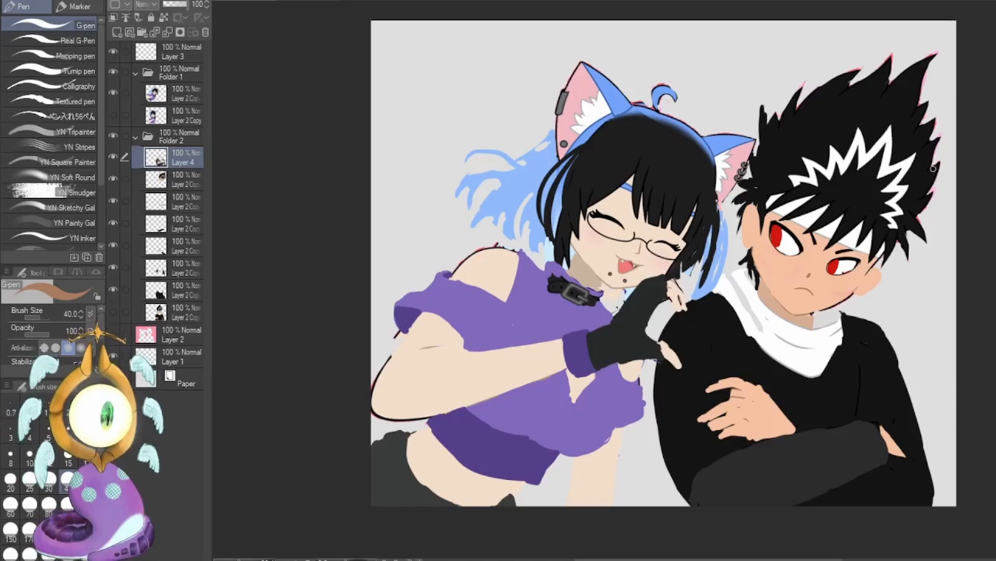
# Paint over the boy's hand on his chest with the black of his shirt.
pyautogui.keyDown('alt'); pyautogui.click(805, 395); pyautogui.keyUp('alt')
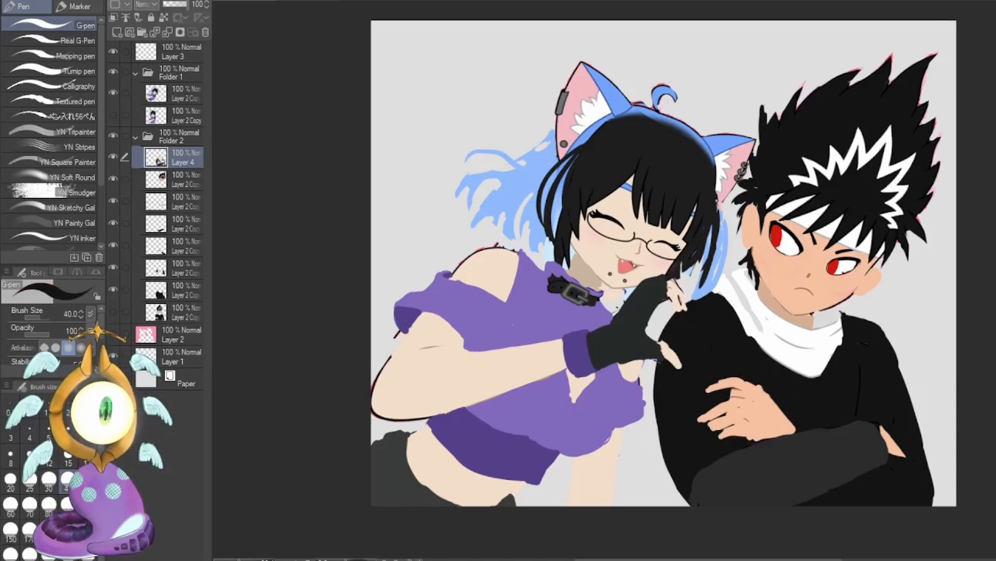
pyautogui.press(']')
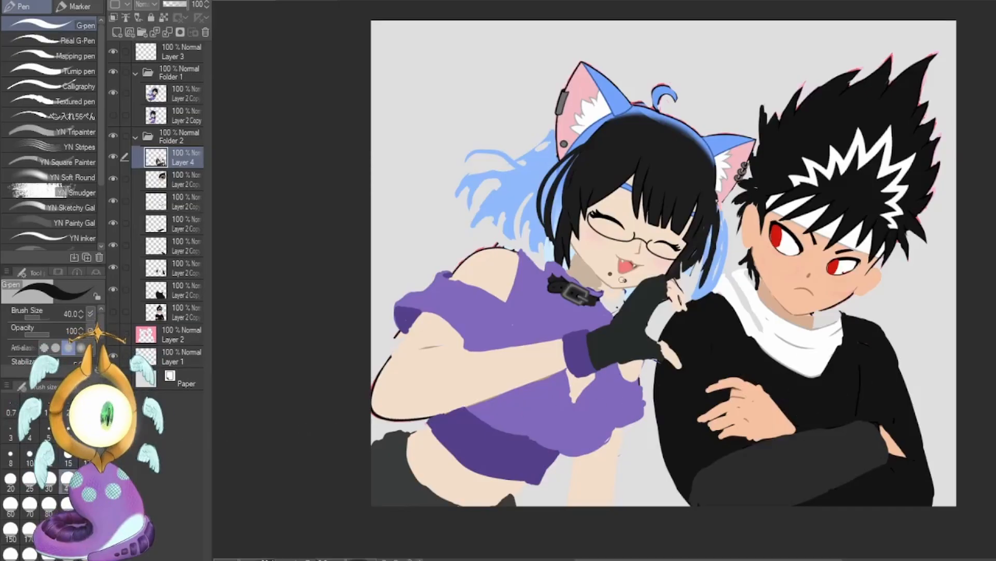
pyautogui.press('[')
pyautogui.moveTo(716, 385)
pyautogui.mouseDown()
pyautogui.moveTo(732, 382)
pyautogui.moveTo(778, 432)
pyautogui.mouseUp()
# Paint a new hand on the boy's chest above his folded sleeve in his sampled skin tone with brush size 40.
pyautogui.keyDown('alt'); pyautogui.click(891, 447); pyautogui.keyUp('alt')
pyautogui.press('[')
pyautogui.press('[')
pyautogui.press('[')
pyautogui.press('[')
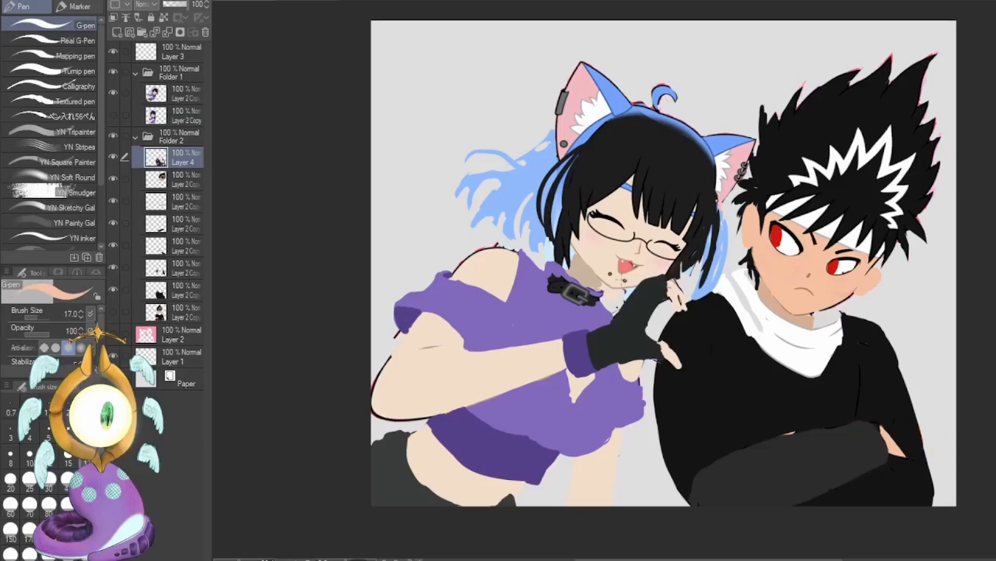
pyautogui.press(']')
pyautogui.press(']')
pyautogui.press(']')
pyautogui.press(']')
pyautogui.moveTo(767, 409)
pyautogui.mouseDown()
pyautogui.moveTo(773, 430)
pyautogui.moveTo(773, 409)
pyautogui.mouseUp()
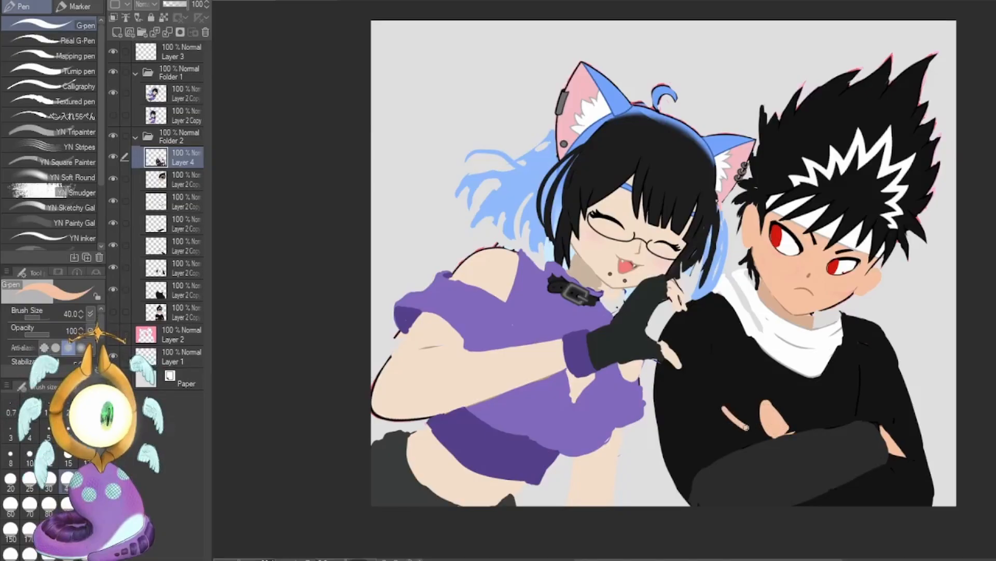
pyautogui.moveTo(725, 406)
pyautogui.mouseDown()
pyautogui.moveTo(766, 402)
pyautogui.moveTo(729, 382)
pyautogui.moveTo(755, 385)
pyautogui.moveTo(786, 414)
pyautogui.moveTo(741, 402)
pyautogui.moveTo(763, 420)
pyautogui.mouseUp()
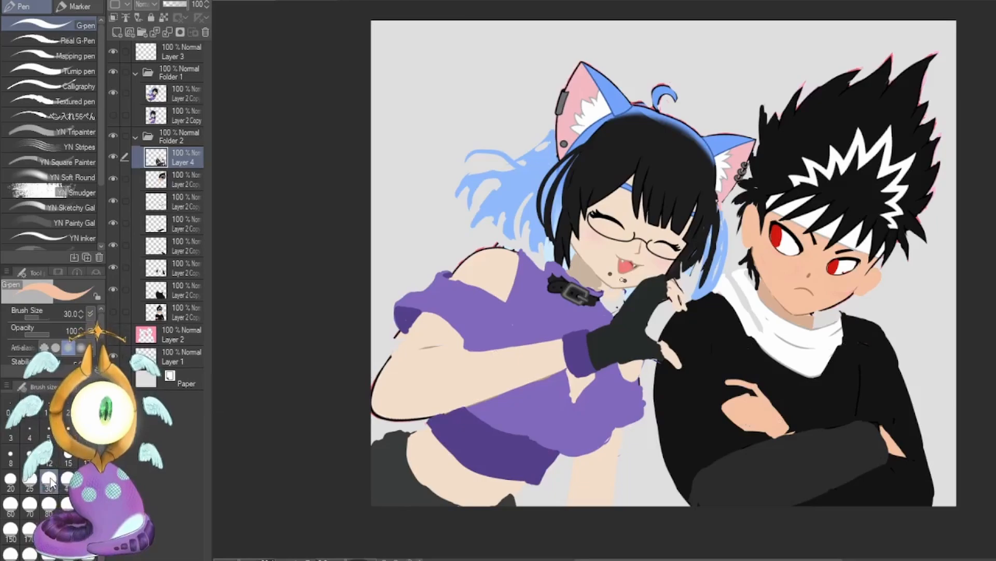
# Refine the hand's fingers with brush sizes 30 and 50, trimming its edges with the sampled sleeve grey and shirt black.
pyautogui.press('[')
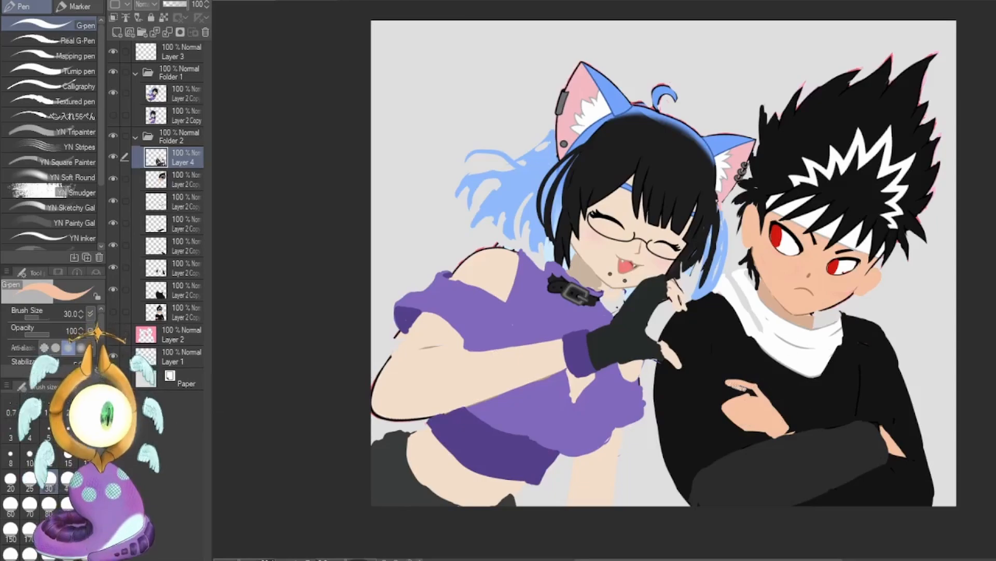
pyautogui.press(']')
pyautogui.press(']')
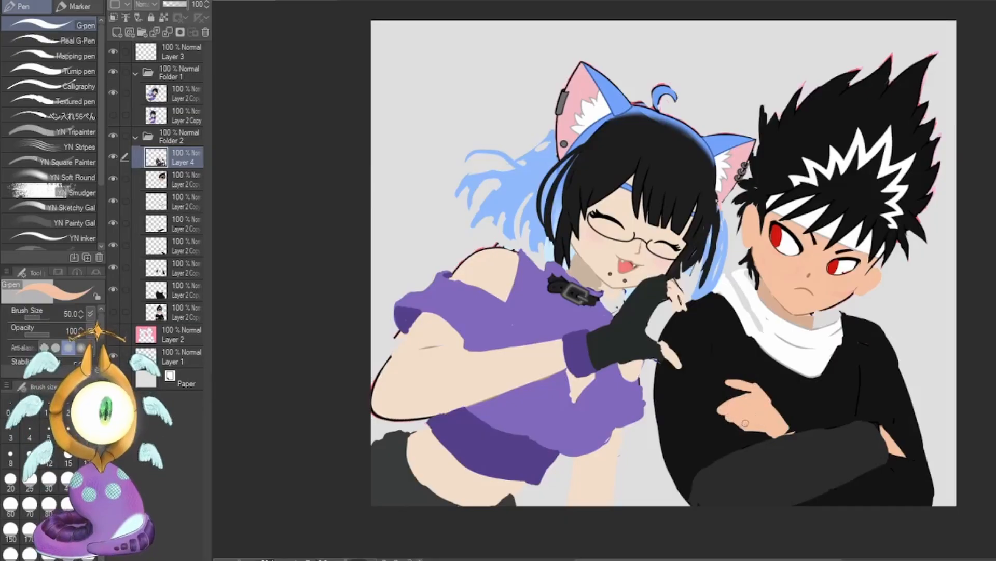
pyautogui.keyDown('alt'); pyautogui.click(790, 444); pyautogui.keyUp('alt')
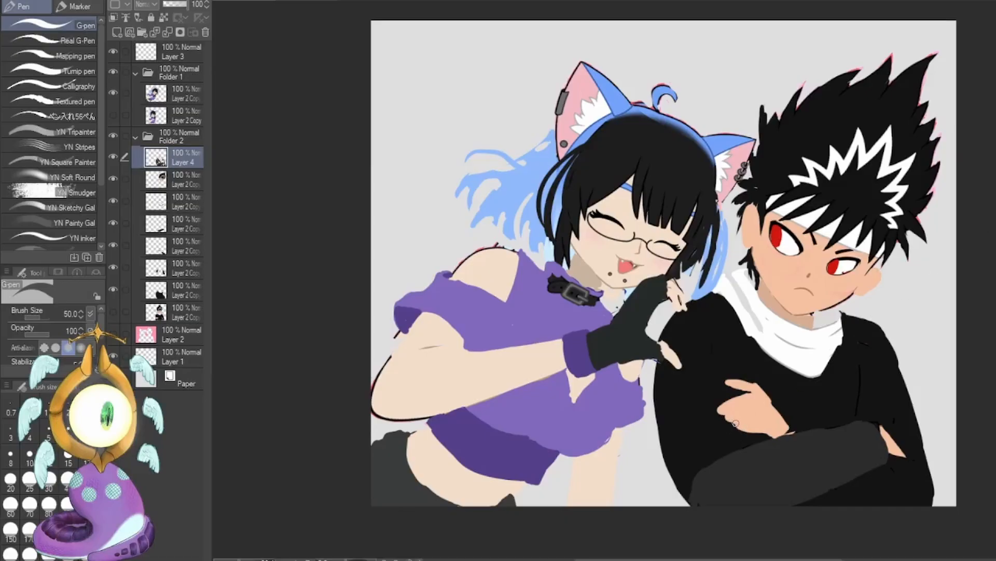
pyautogui.keyDown('alt'); pyautogui.click(811, 397); pyautogui.keyUp('alt')
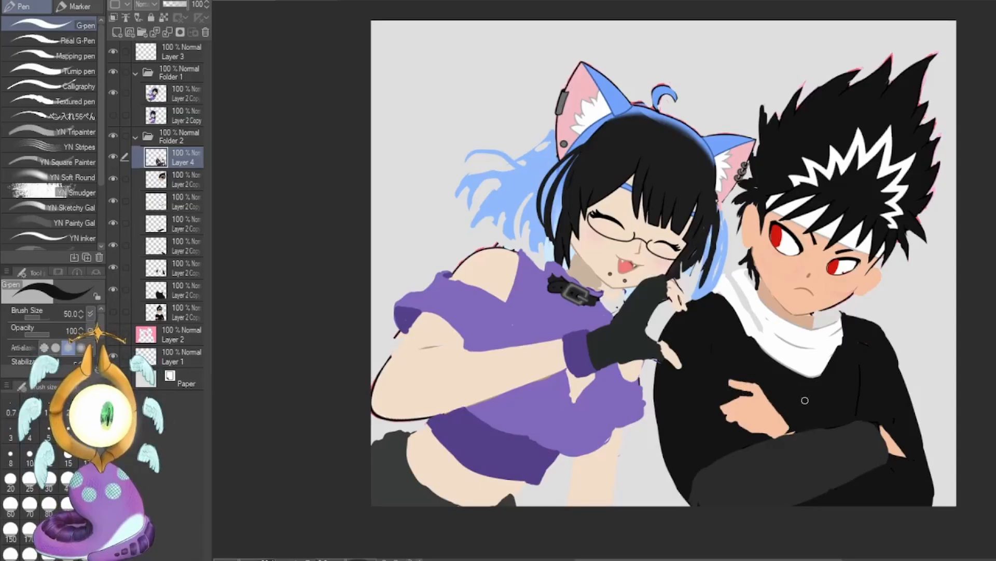
# Sample the darker skin shadow tone from the boy's neck and set the brush size to 40.
pyautogui.keyDown('alt'); pyautogui.click(763, 297); pyautogui.keyUp('alt')
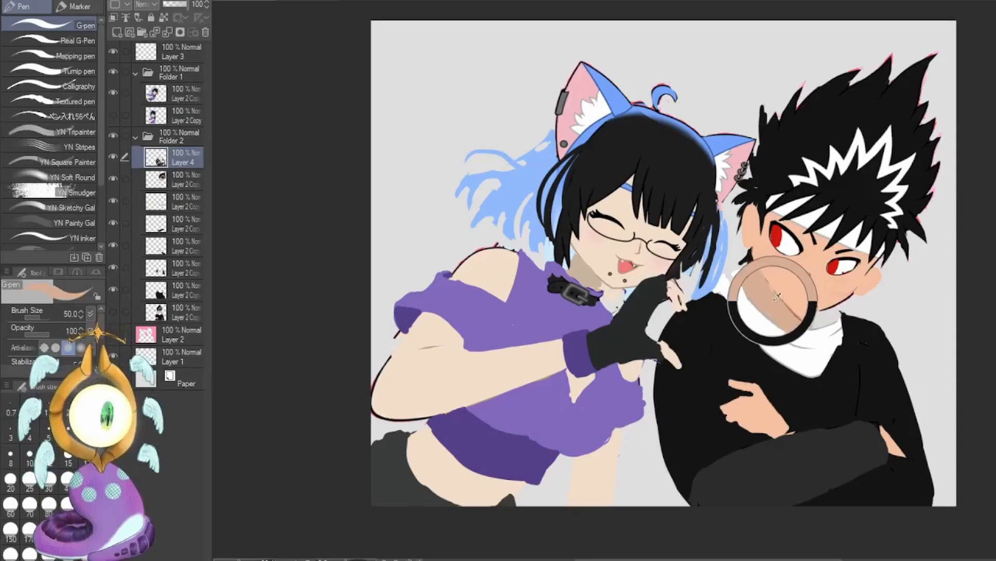
pyautogui.click(85, 453)
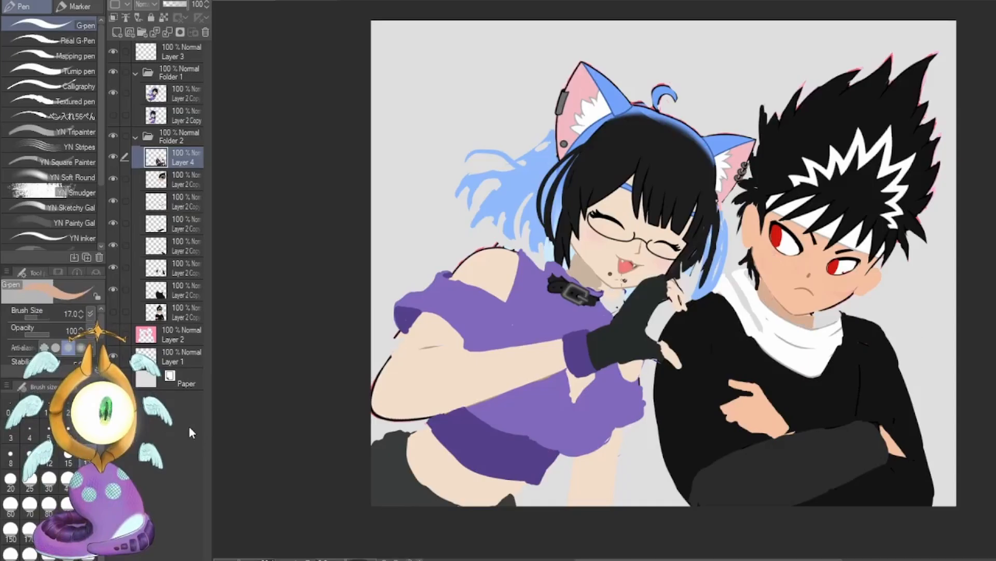
pyautogui.click(67, 477)
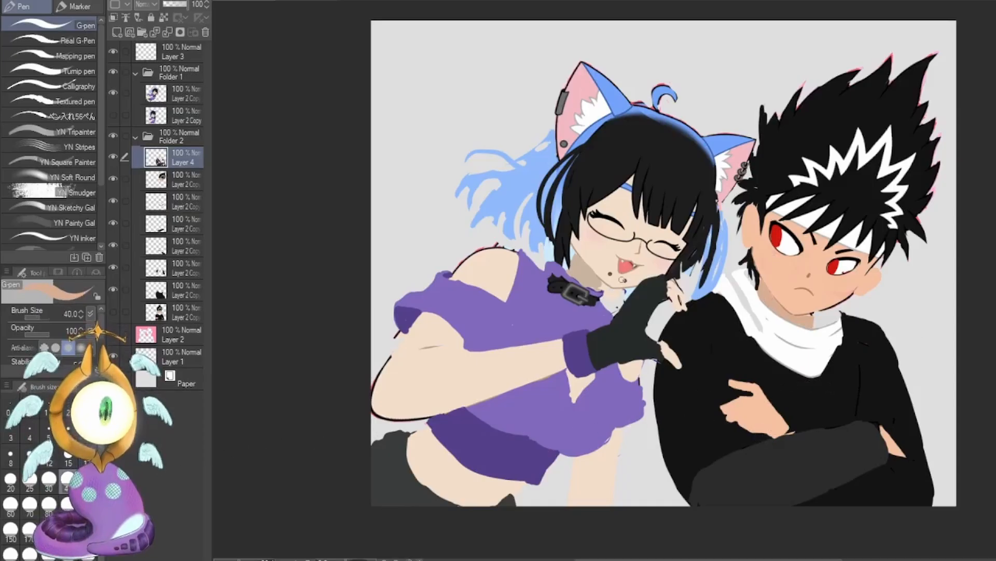
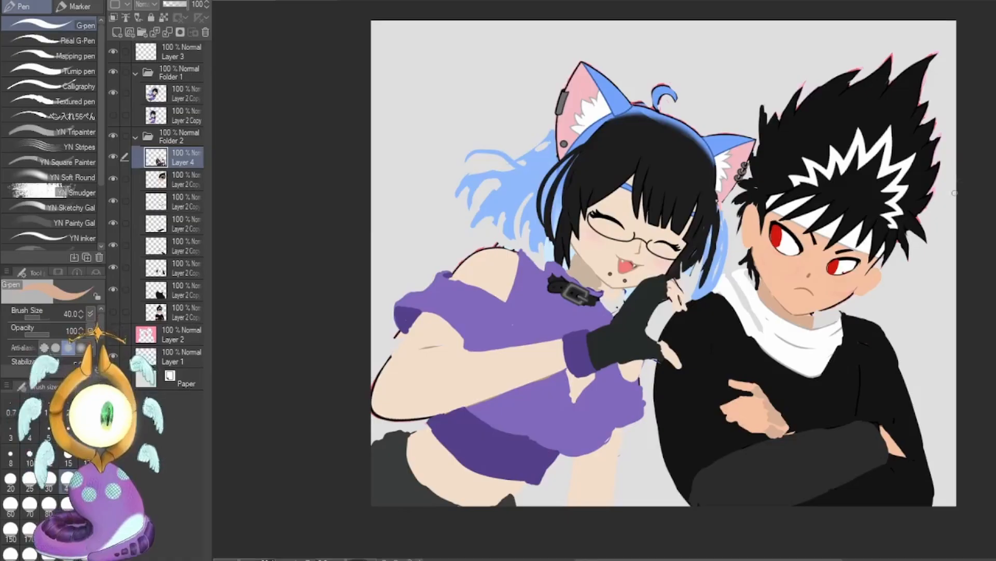
# Select the girl's layer and try erasing along the neckline edge of her top near the collar.
pyautogui.keyDown('ctrl'); pyautogui.keyDown('shift'); pyautogui.click(538, 277); pyautogui.keyUp('shift'); pyautogui.keyUp('ctrl')
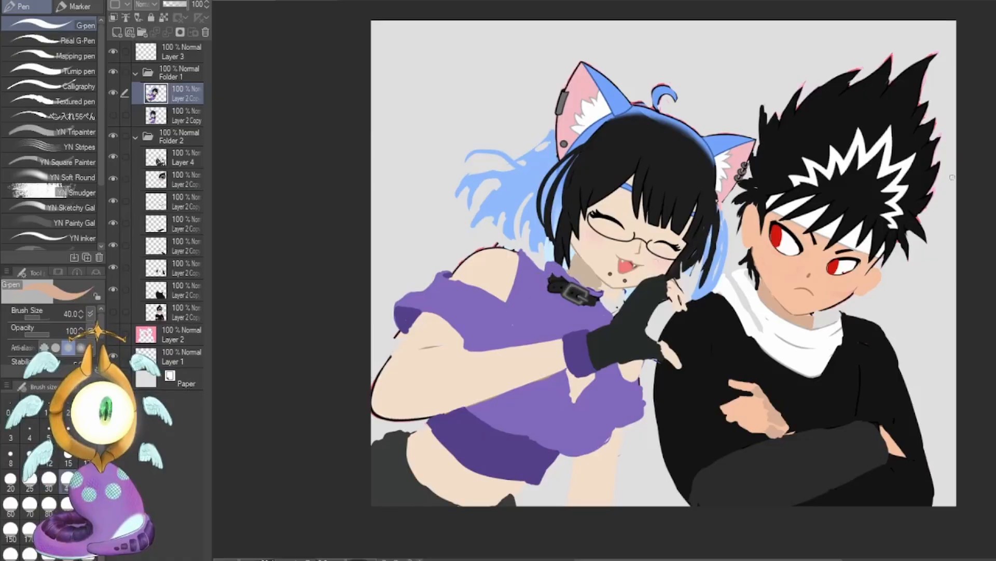
pyautogui.press('c')
pyautogui.moveTo(522, 252); pyautogui.dragTo(558, 269)
pyautogui.hotkey('ctrl', 'z')
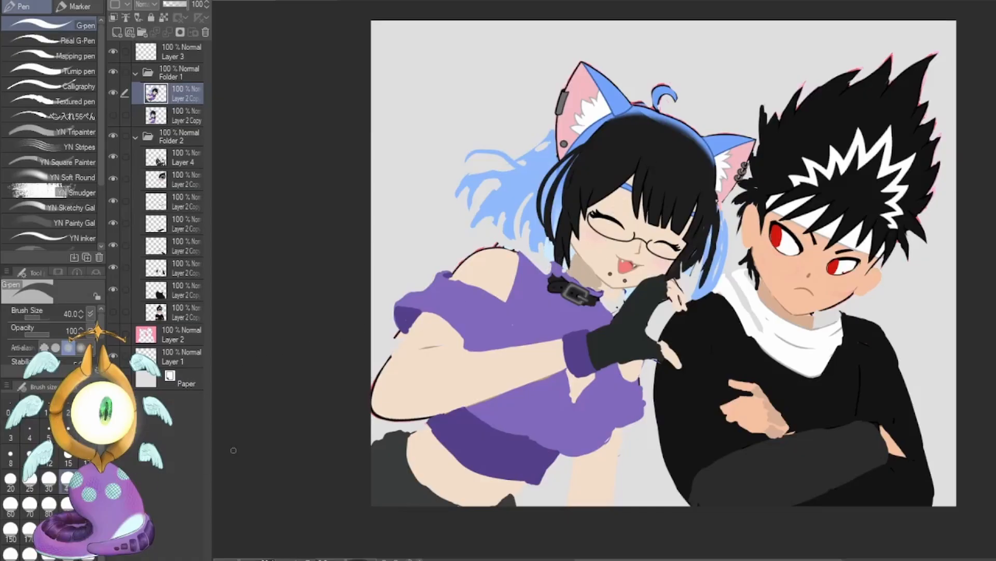
# Paint fold lines on the girl's top beside her armpit in the sampled dark purple with brush size 15.
pyautogui.keyDown('alt'); pyautogui.click(409, 319); pyautogui.keyUp('alt')
pyautogui.click(68, 462)
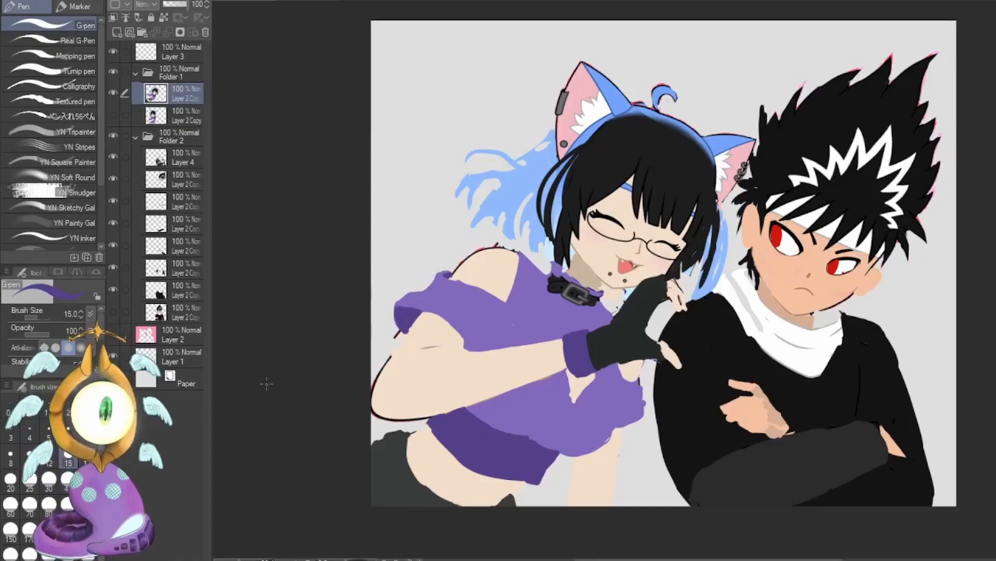
pyautogui.moveTo(497, 326); pyautogui.dragTo(515, 315)
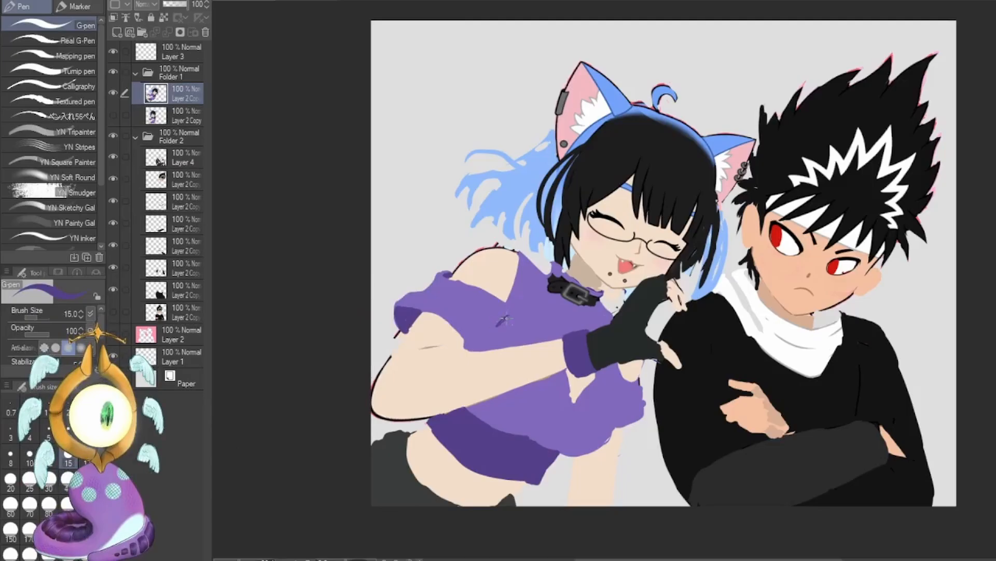
pyautogui.moveTo(484, 345)
pyautogui.mouseDown()
pyautogui.moveTo(512, 326)
pyautogui.moveTo(482, 347)
pyautogui.mouseUp()
pyautogui.moveTo(496, 310); pyautogui.dragTo(488, 342)
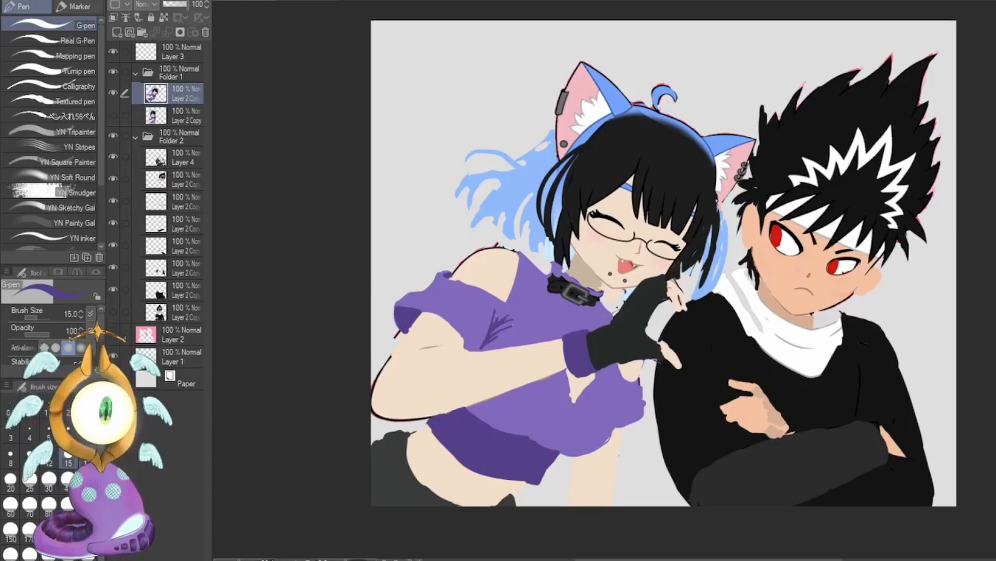
# Reshape the edges of the girl's top at both sleeves with brush size 40, using her sampled skin tone and erasing the excess.
pyautogui.press(']')
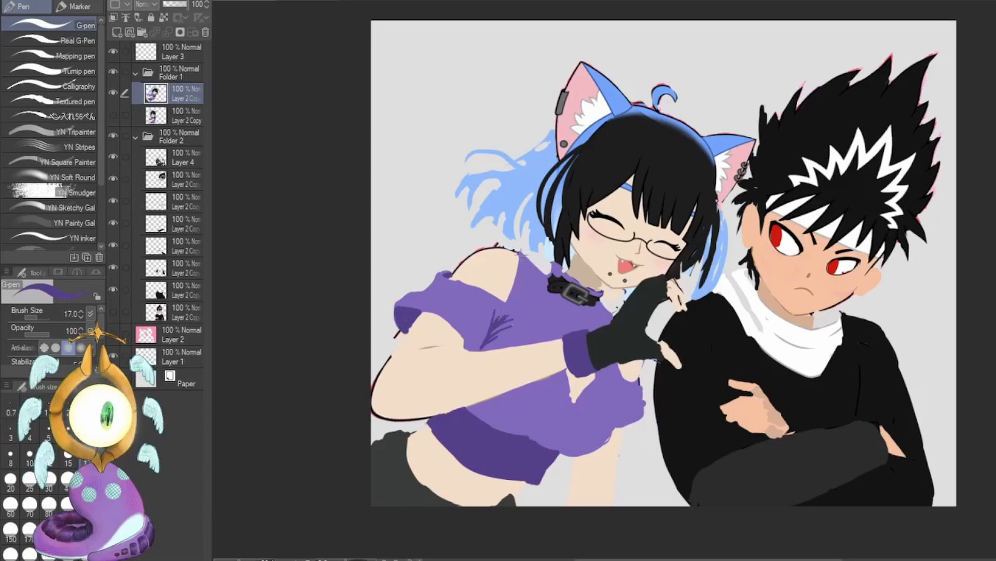
pyautogui.keyDown('alt'); pyautogui.click(509, 270); pyautogui.keyUp('alt')
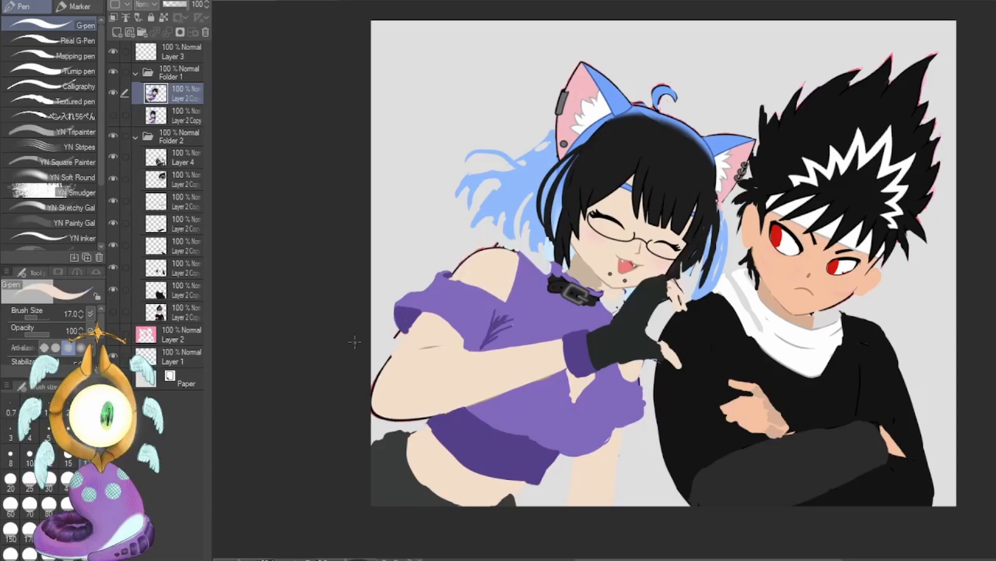
pyautogui.press(']')
pyautogui.press(']')
pyautogui.press(']')
pyautogui.press(']')
pyautogui.moveTo(518, 261)
pyautogui.mouseDown()
pyautogui.moveTo(509, 301)
pyautogui.moveTo(518, 264)
pyautogui.mouseUp()
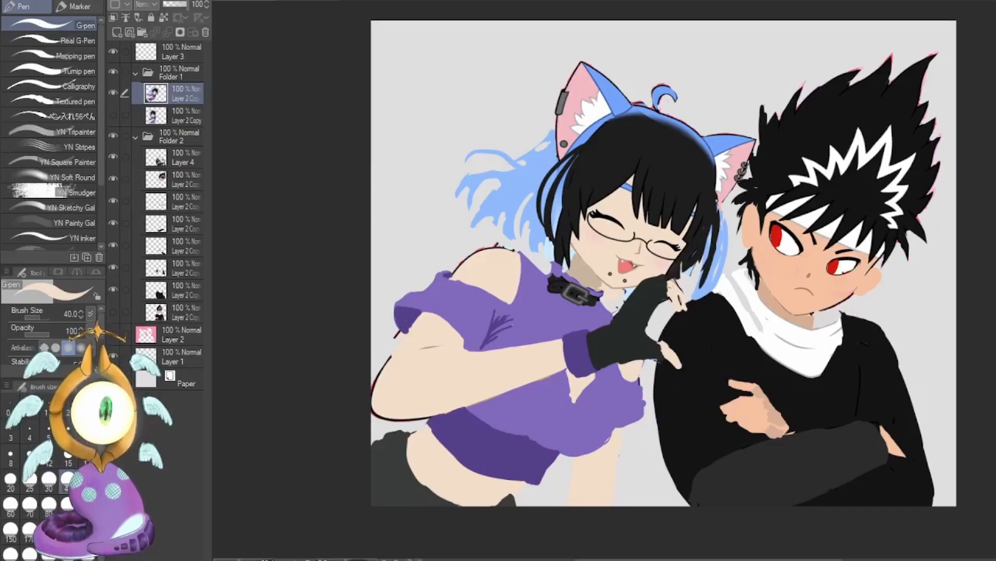
pyautogui.keyDown('alt'); pyautogui.click(634, 342); pyautogui.keyUp('alt')
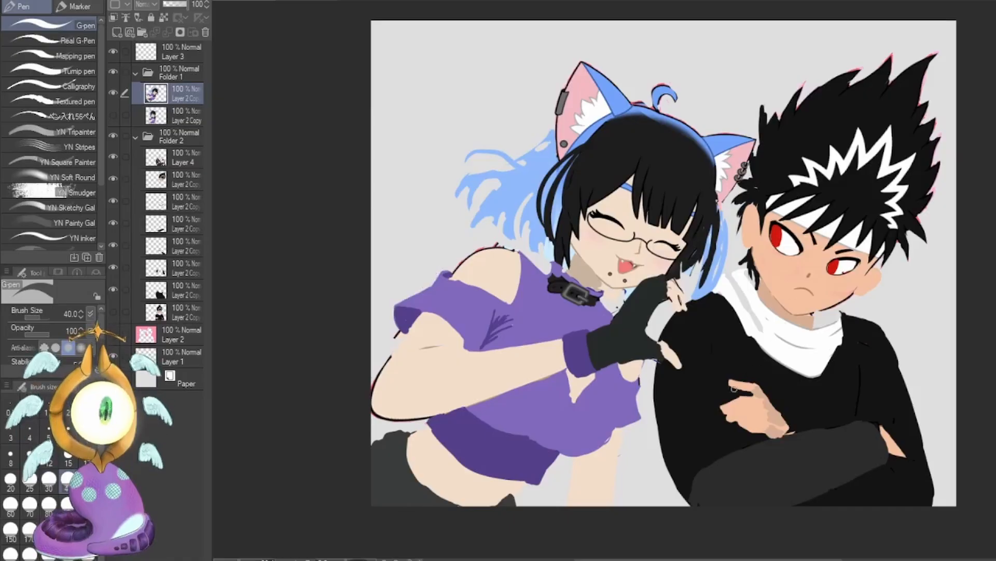
pyautogui.click(191, 50)
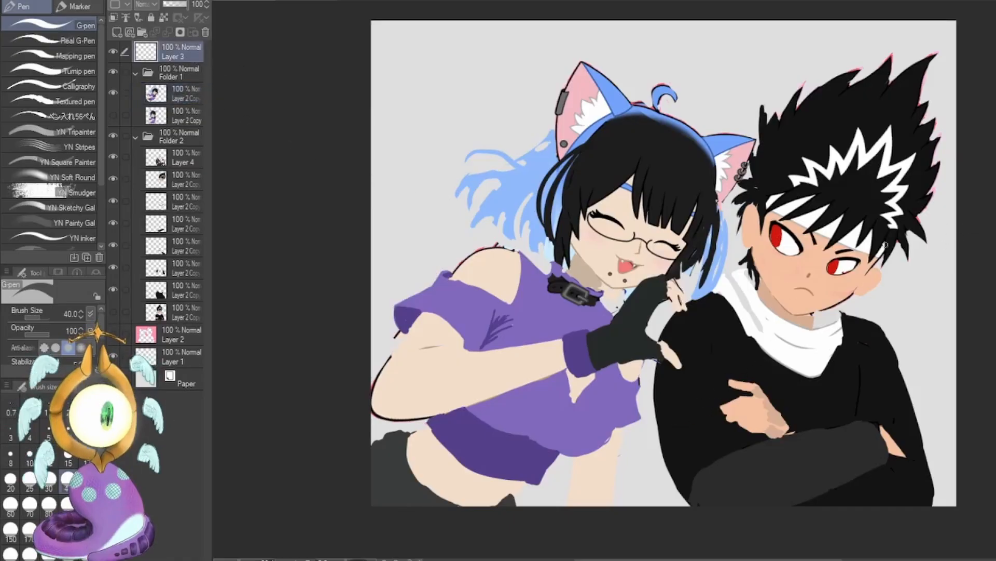
pyautogui.press('x')
pyautogui.moveTo(396, 261); pyautogui.dragTo(427, 277)
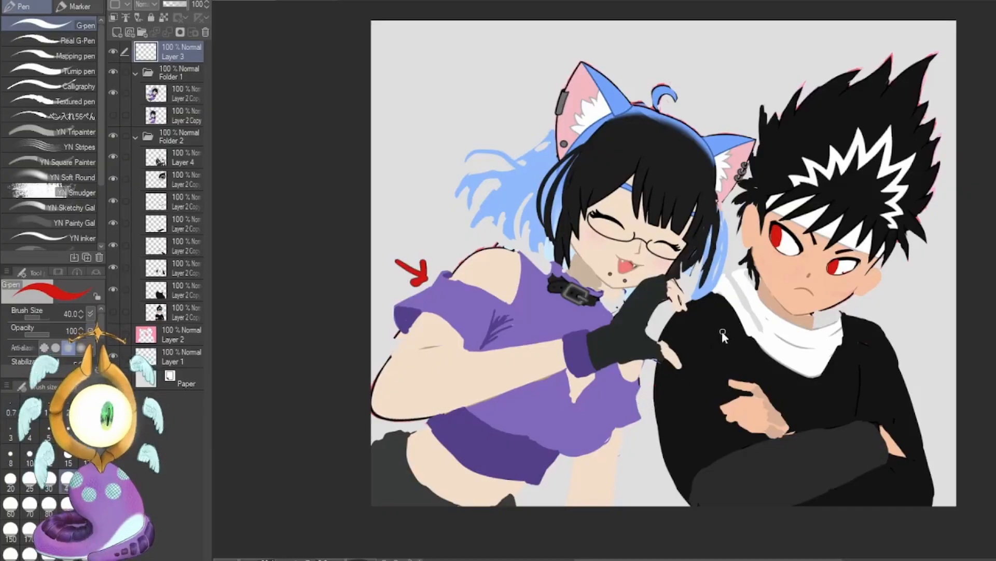
pyautogui.hotkey('ctrl', 'z')
# On the girl's layer, touch up her neck shadow and add navel and cleavage marks in the shadow skin tone with brush size 17.
pyautogui.click(87, 457)
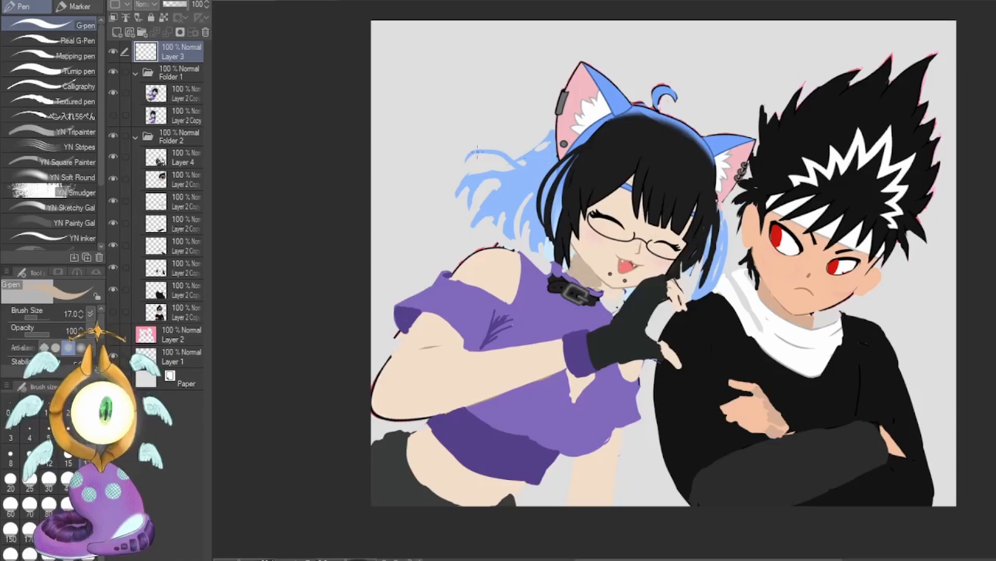
pyautogui.click(176, 95)
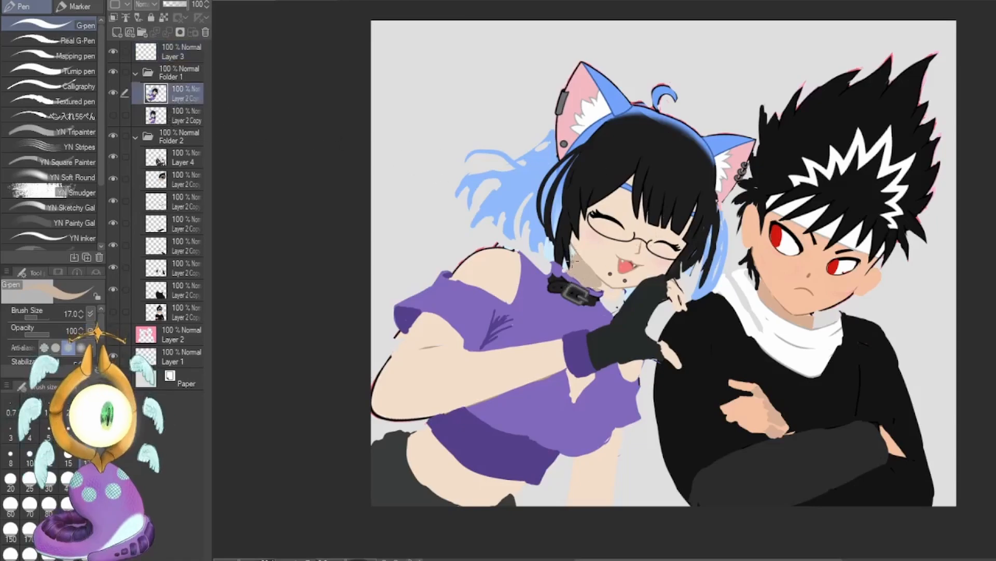
pyautogui.moveTo(566, 264)
pyautogui.mouseDown()
pyautogui.moveTo(593, 281)
pyautogui.moveTo(565, 263)
pyautogui.mouseUp()
pyautogui.keyDown('alt'); pyautogui.click(599, 245); pyautogui.keyUp('alt')
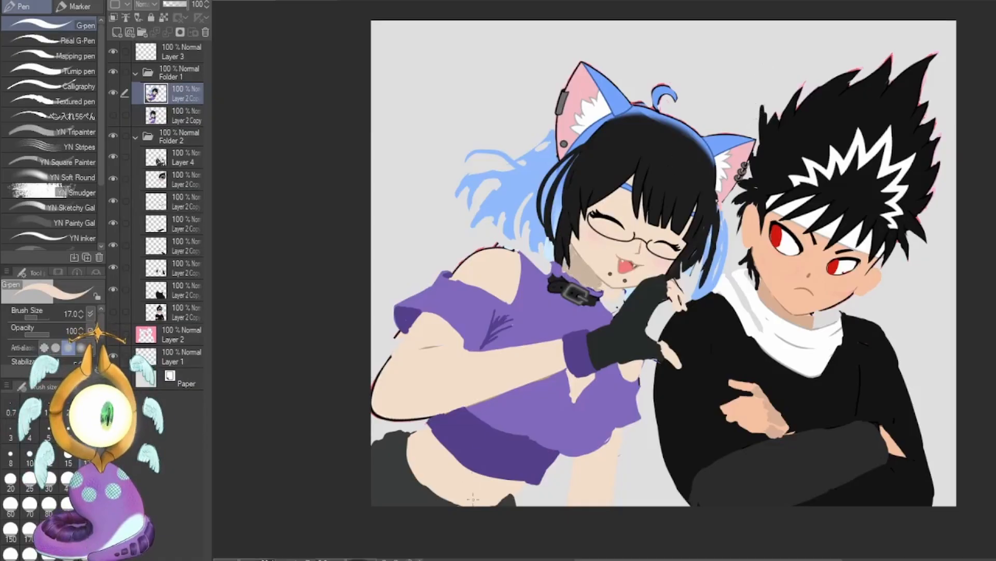
# Sample the top's dark purple and lasso shading areas over the girl's chest, her near sleeve and the far side of her top.
pyautogui.keyDown('alt'); pyautogui.click(514, 445); pyautogui.keyUp('alt')
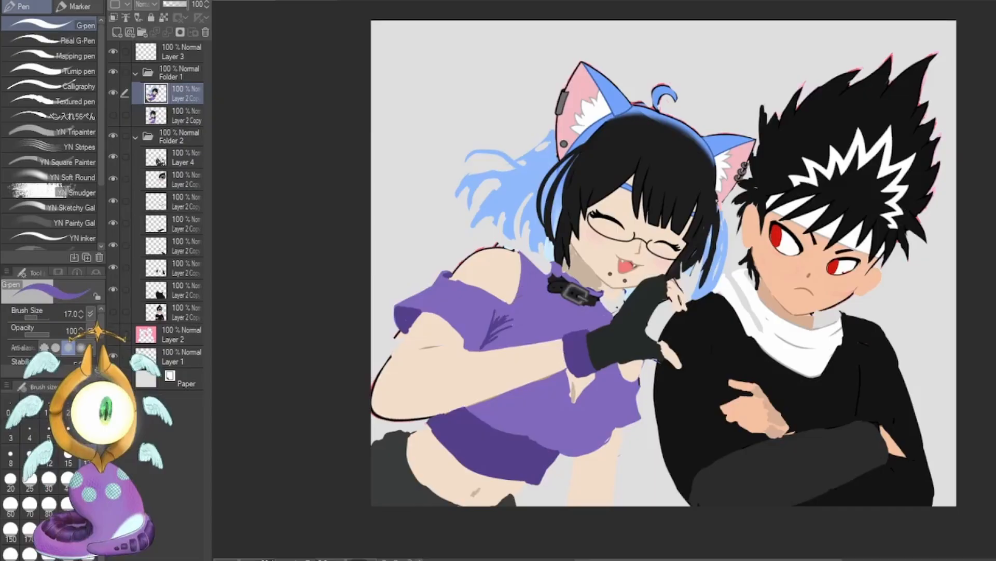
pyautogui.press('m')
pyautogui.moveTo(556, 298)
pyautogui.mouseDown()
pyautogui.moveTo(565, 333)
pyautogui.moveTo(542, 288)
pyautogui.mouseUp()
pyautogui.moveTo(501, 394)
pyautogui.mouseDown()
pyautogui.moveTo(556, 446)
pyautogui.moveTo(467, 406)
pyautogui.mouseUp()
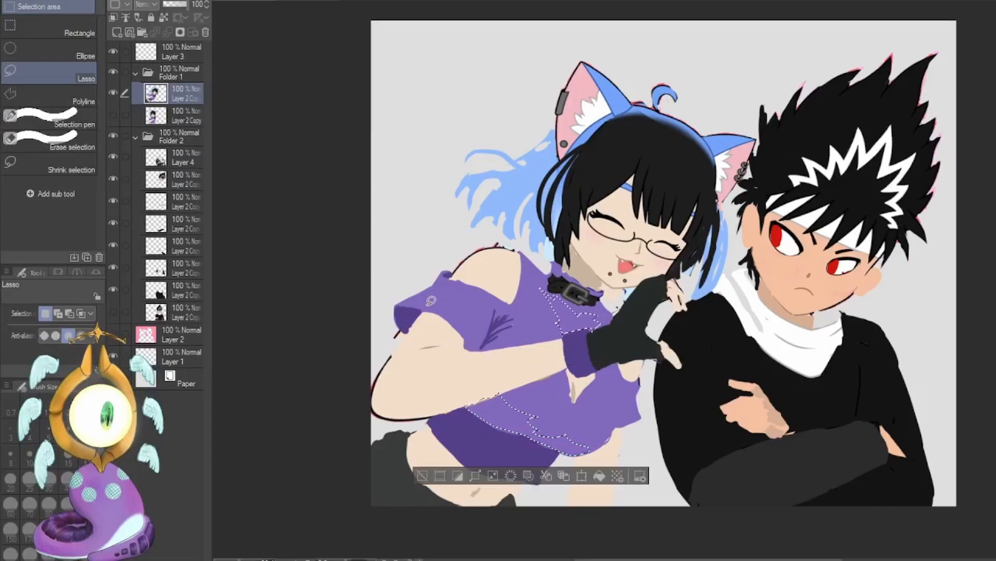
pyautogui.moveTo(427, 290); pyautogui.dragTo(428, 293)
pyautogui.moveTo(613, 368); pyautogui.dragTo(616, 426)
# Shade the selected areas of the purple top with the Soft airbrush at size 250 and clear the selection.
pyautogui.press('b')
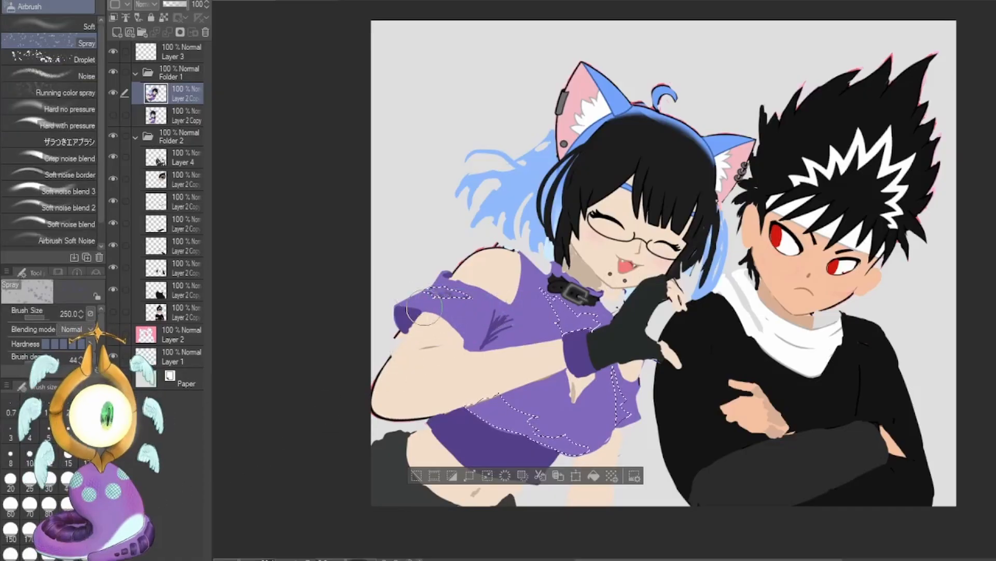
pyautogui.click(75, 25)
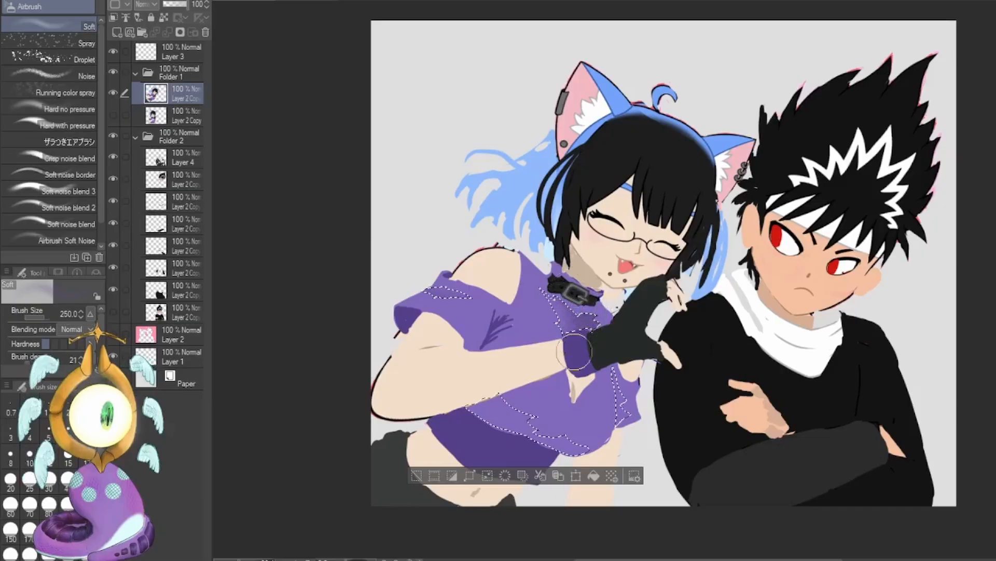
pyautogui.moveTo(465, 408)
pyautogui.mouseDown()
pyautogui.moveTo(567, 457)
pyautogui.moveTo(499, 433)
pyautogui.moveTo(509, 441)
pyautogui.moveTo(489, 422)
pyautogui.mouseUp()
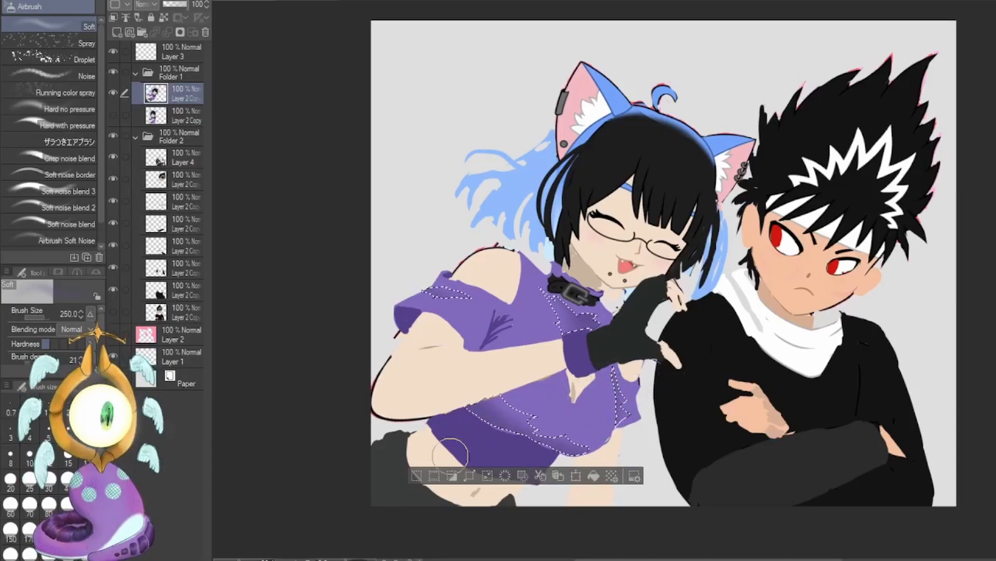
pyautogui.click(416, 475)
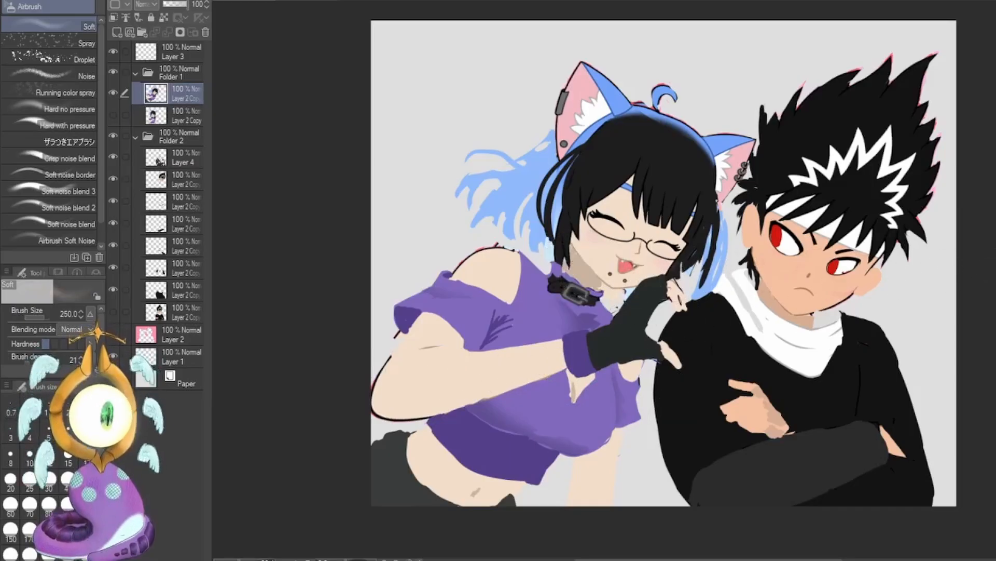
# Lasso the girl's bare midriff, shade it with the Soft airbrush at size 700, deselect, and set the brush size to 50.
pyautogui.press('m')
pyautogui.moveTo(408, 444)
pyautogui.mouseDown()
pyautogui.moveTo(437, 429)
pyautogui.moveTo(526, 475)
pyautogui.moveTo(473, 505)
pyautogui.moveTo(408, 445)
pyautogui.mouseUp()
pyautogui.press('b')
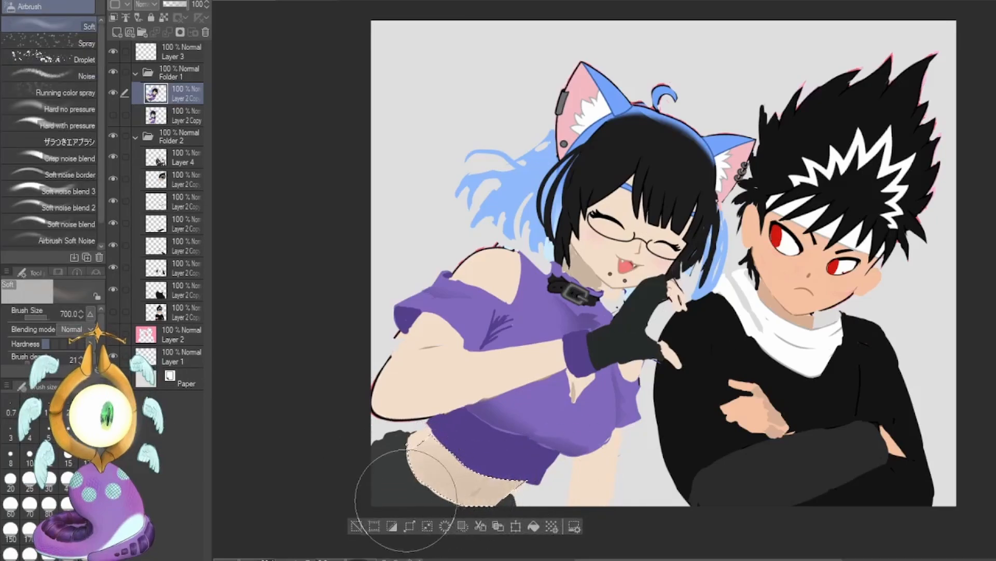
pyautogui.click(356, 526)
pyautogui.click(87, 478)
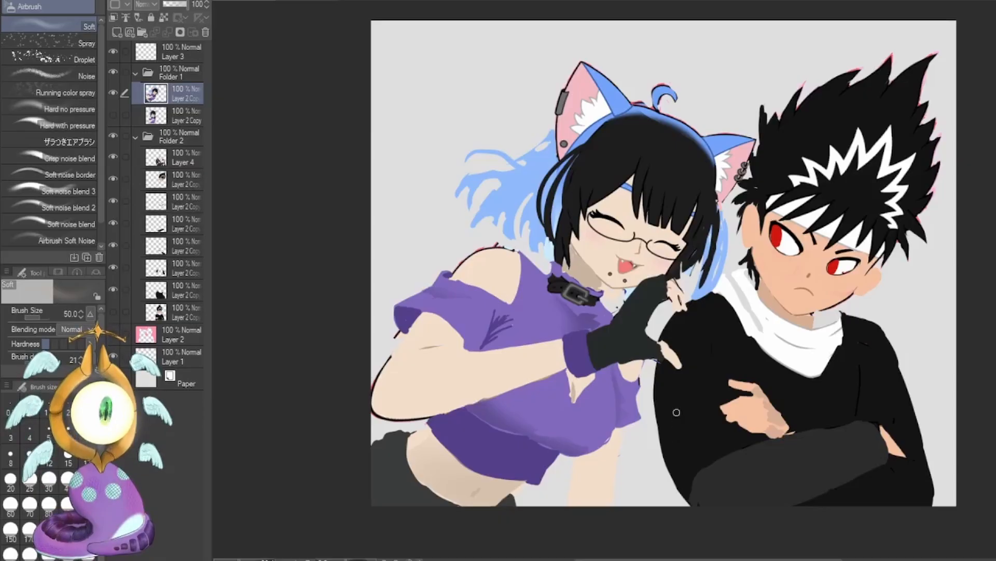
# Shade the boy's irises on Layer 4 in a darker red with the G-pen, raising the brush size to 80.
pyautogui.press('p')
pyautogui.keyDown('alt'); pyautogui.click(777, 237); pyautogui.keyUp('alt')
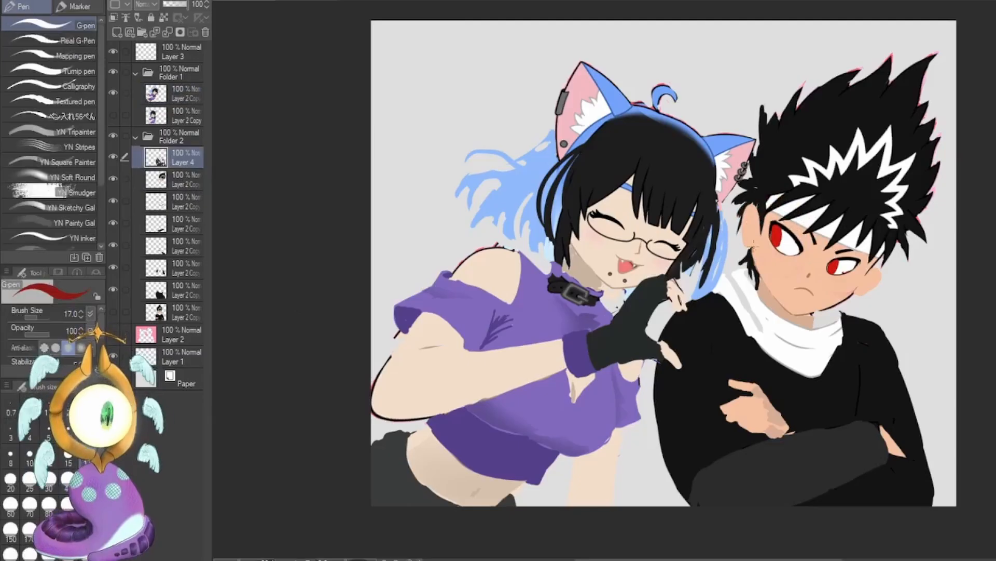
pyautogui.moveTo(776, 227); pyautogui.dragTo(775, 238)
pyautogui.hotkey('ctrl', 'z')
pyautogui.press(']')
pyautogui.press(']')
pyautogui.press(']')
pyautogui.press(']')
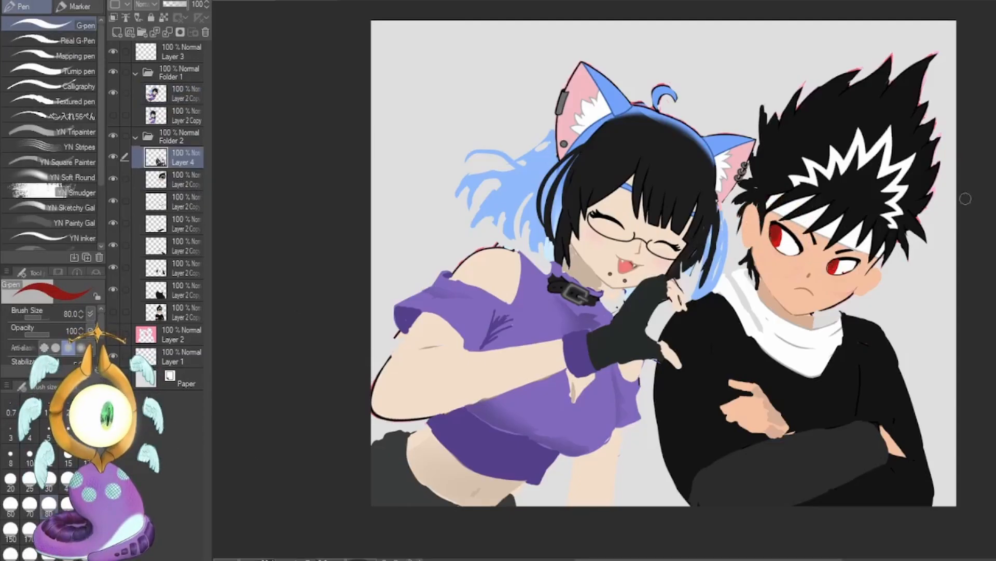
pyautogui.click(995, 199)
pyautogui.click(995, 187)
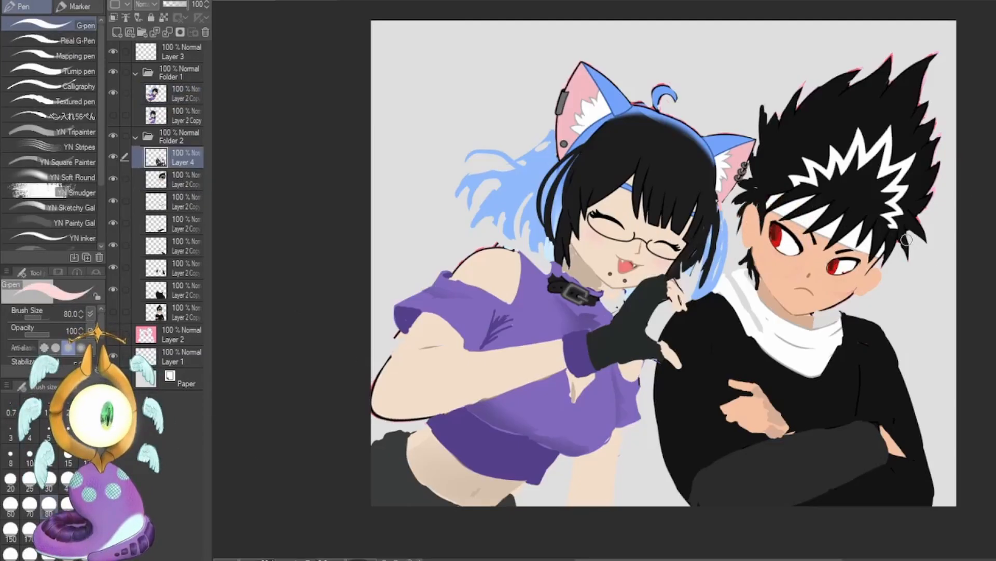
# On the girl's layer, erase the stray dark outline around her shoulder and upper arm.
pyautogui.click(179, 94)
pyautogui.press('c')
pyautogui.moveTo(400, 331); pyautogui.dragTo(394, 336)
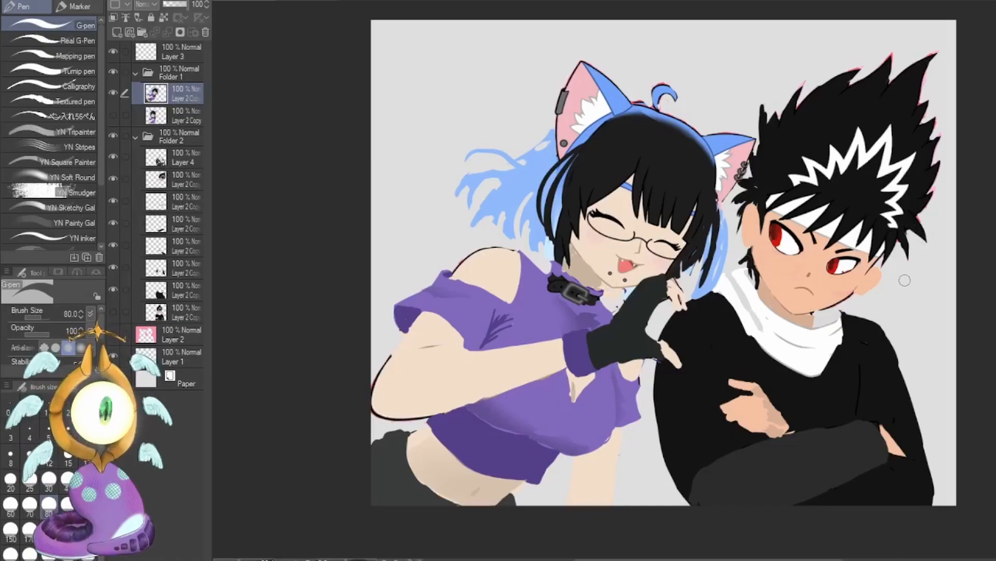
# Add loose strands to the girl's blue hair behind her head in the sampled blue, reducing the brush size to 25.
pyautogui.keyDown('alt'); pyautogui.click(527, 182); pyautogui.keyUp('alt')
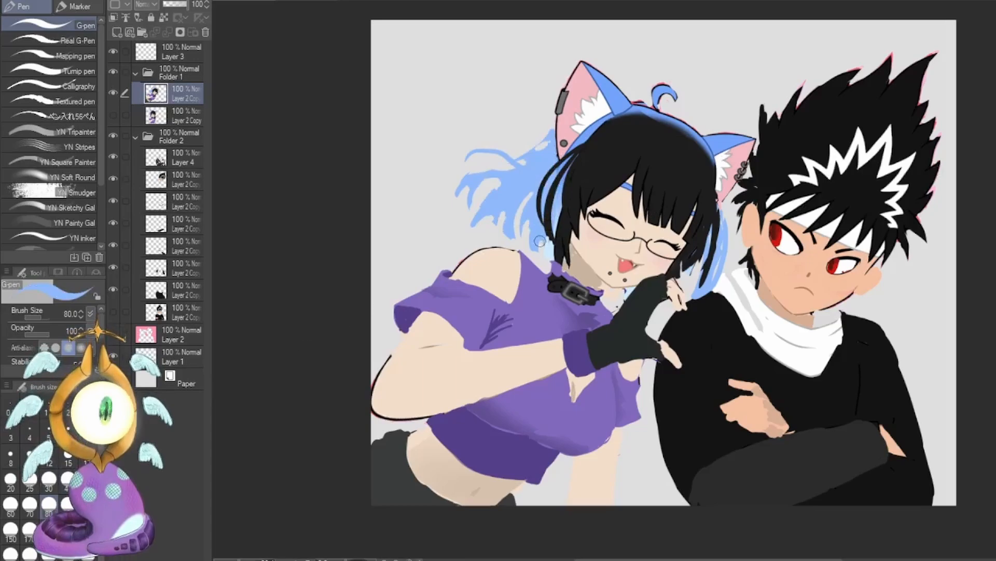
pyautogui.moveTo(550, 239); pyautogui.dragTo(543, 268)
pyautogui.moveTo(522, 226); pyautogui.dragTo(519, 259)
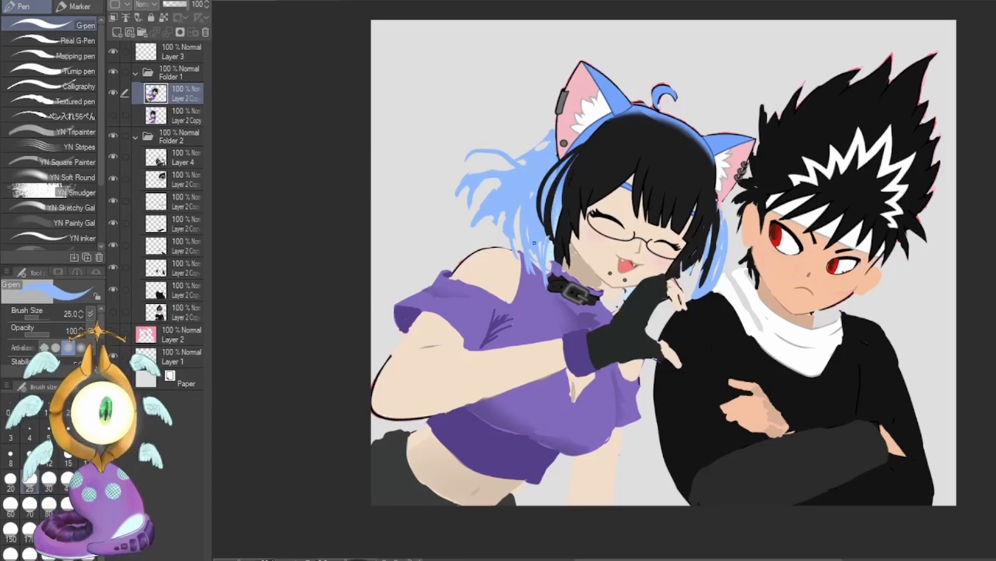
pyautogui.click(29, 478)
pyautogui.moveTo(542, 151); pyautogui.dragTo(513, 135)
# Paint thin black strands along both sides of the girl's hair in the sampled black with brush size 25.
pyautogui.keyDown('alt'); pyautogui.click(569, 169); pyautogui.keyUp('alt')
pyautogui.moveTo(568, 170); pyautogui.dragTo(542, 267)
pyautogui.moveTo(560, 198); pyautogui.dragTo(548, 283)
pyautogui.hotkey('ctrl', 'z')
pyautogui.moveTo(682, 264); pyautogui.dragTo(696, 299)
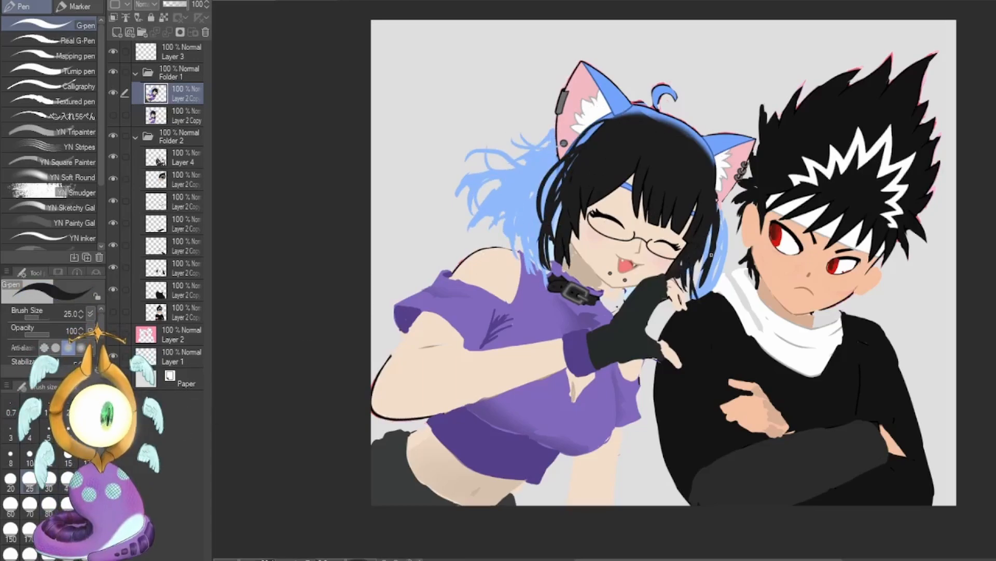
# Paint blue strands beside the girl's cheek and hand, and add lighter blue strands to the hair behind her neck.
pyautogui.keyDown('alt'); pyautogui.click(720, 236); pyautogui.keyUp('alt')
pyautogui.moveTo(717, 180)
pyautogui.mouseDown()
pyautogui.moveTo(693, 279)
pyautogui.moveTo(710, 309)
pyautogui.mouseUp()
pyautogui.moveTo(694, 255); pyautogui.dragTo(662, 318)
pyautogui.keyDown('alt'); pyautogui.click(648, 295); pyautogui.keyUp('alt')
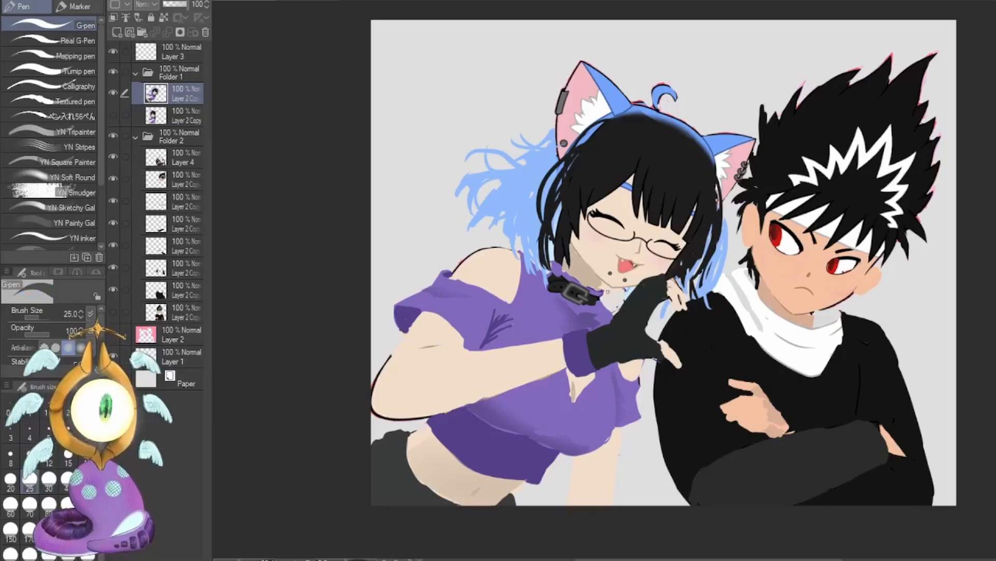
pyautogui.keyDown('alt'); pyautogui.click(550, 244); pyautogui.keyUp('alt')
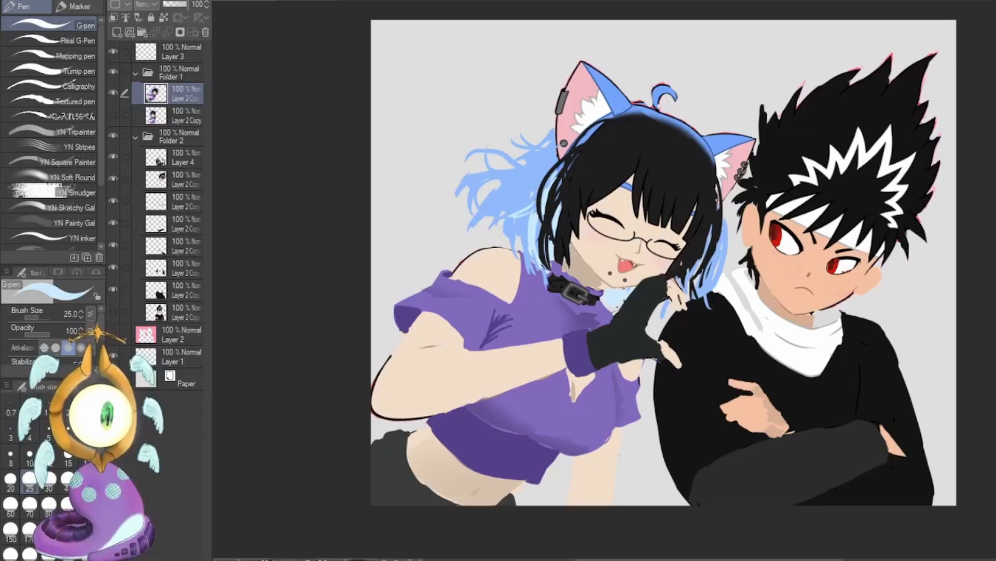
# Collapse Folder 1 and Folder 2, add a new layer directly above Layer 2, and activate the Lasso selection tool.
pyautogui.click(131, 73)
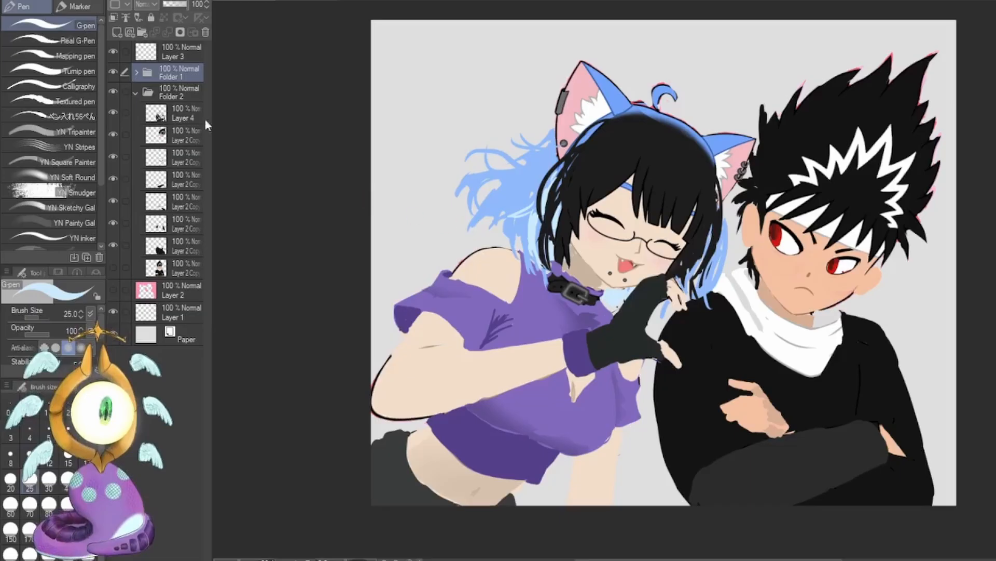
pyautogui.click(136, 92)
pyautogui.click(178, 112)
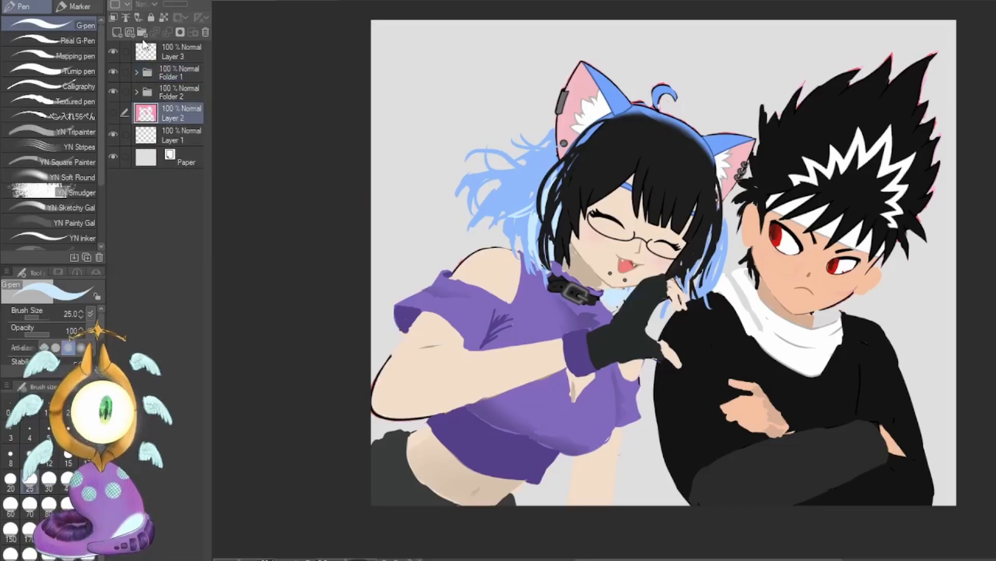
pyautogui.click(116, 35)
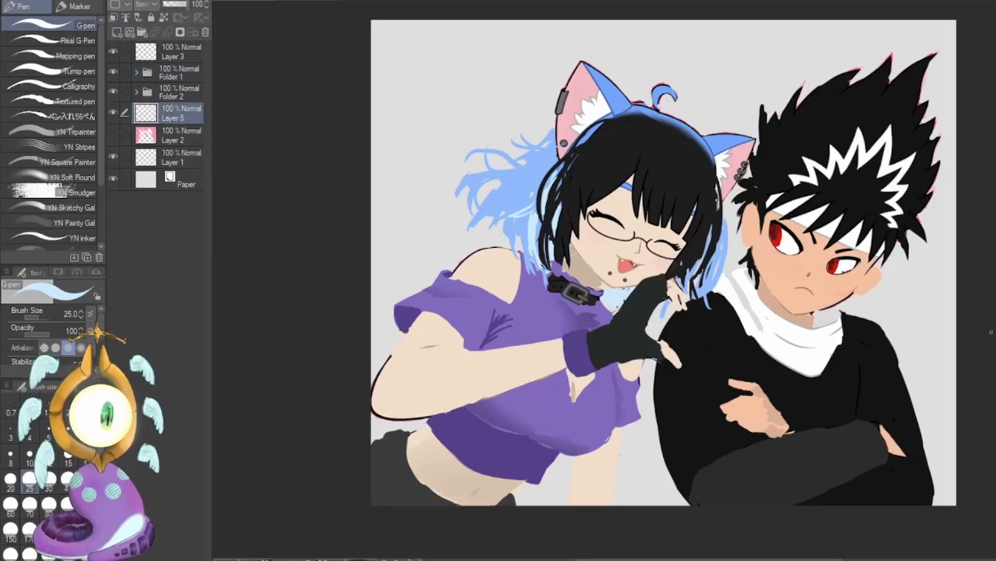
pyautogui.press('m')
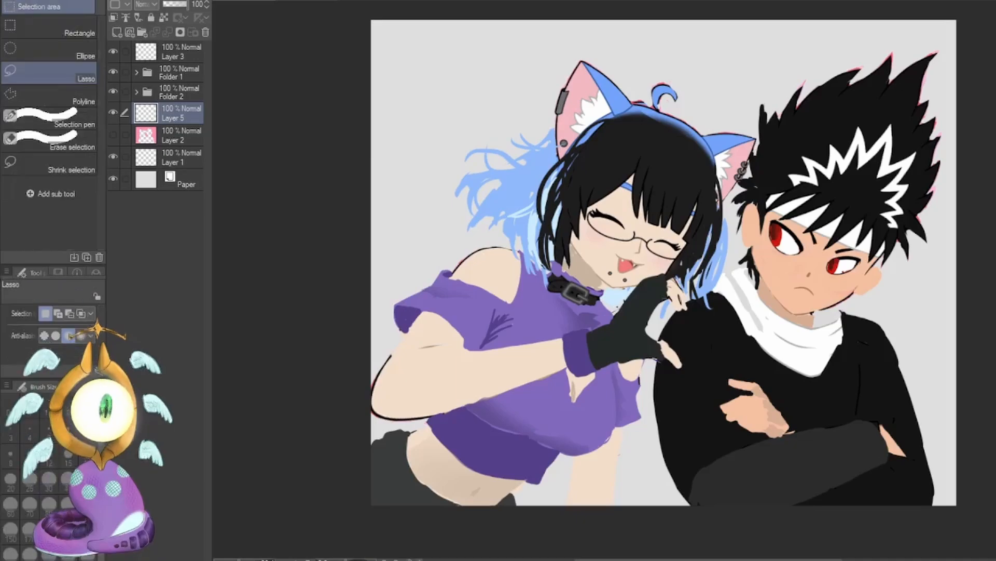
# Crop the strip above the characters off the canvas using a rectangular selection, and clear the selection.
pyautogui.click(78, 27)
pyautogui.moveTo(366, 43); pyautogui.dragTo(984, 525)
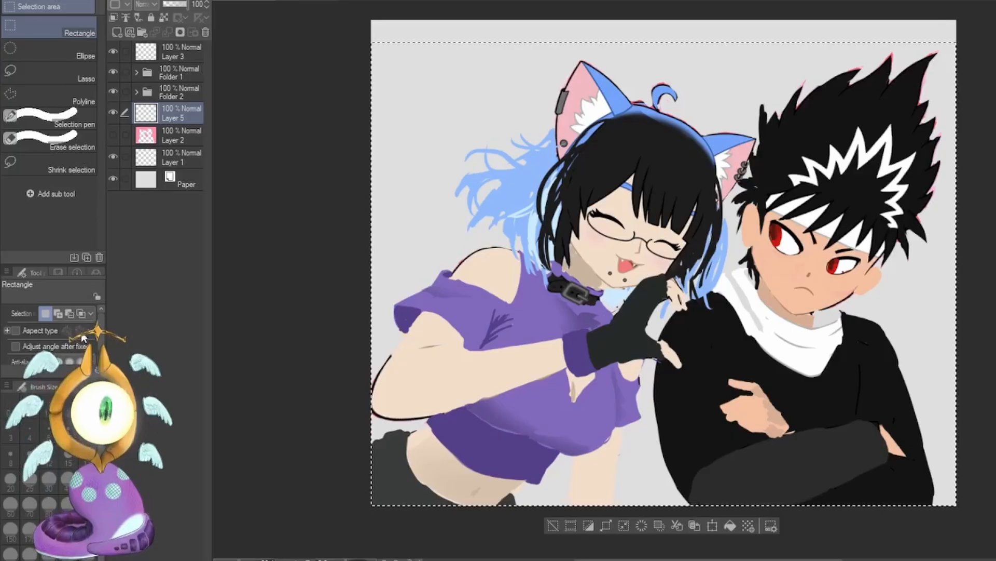
pyautogui.click(553, 526)
pyautogui.click(514, 532)
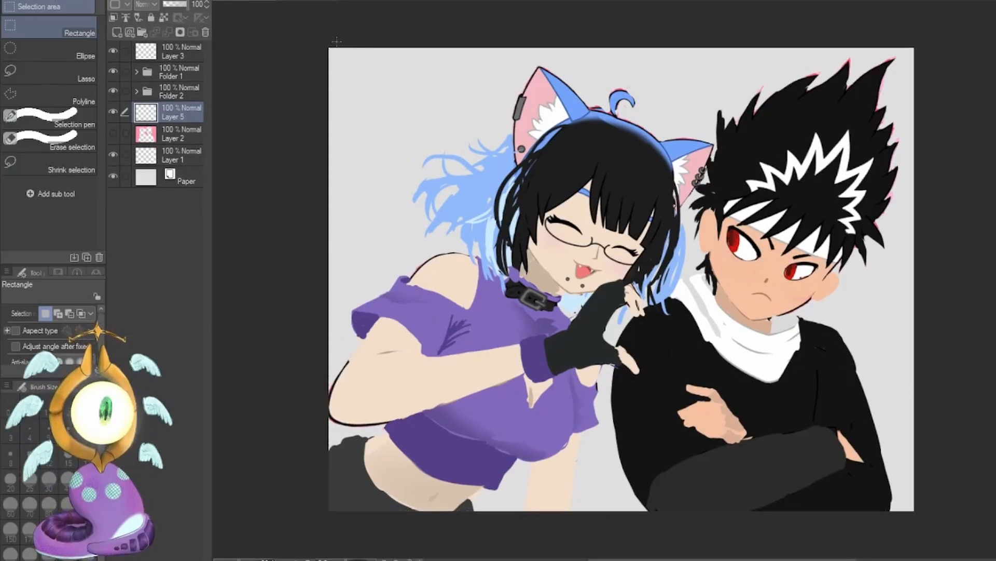
# Crop narrow strips off both sides of the canvas with a rectangular selection, and deselect.
pyautogui.moveTo(337, 43); pyautogui.dragTo(906, 541)
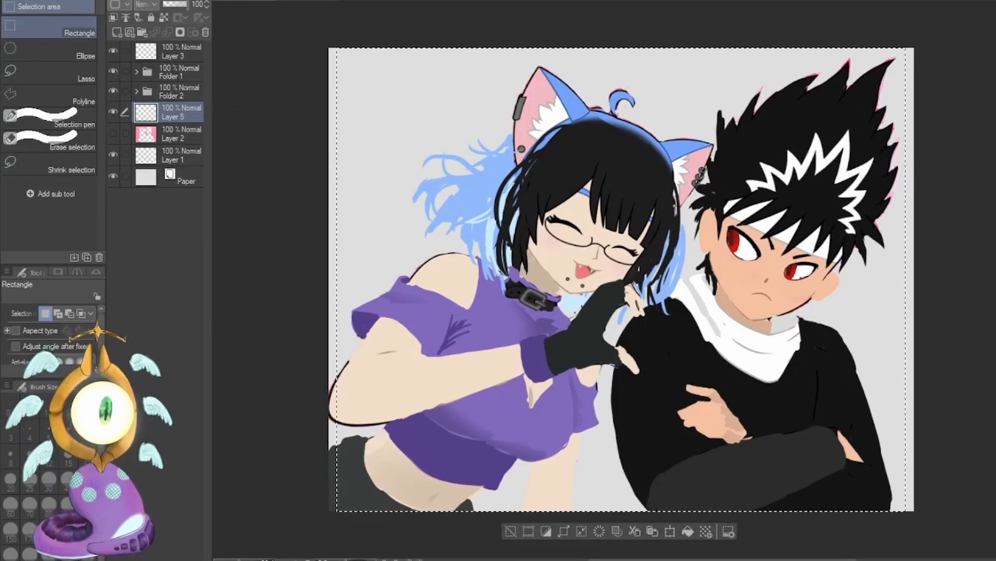
pyautogui.click(100, 337)
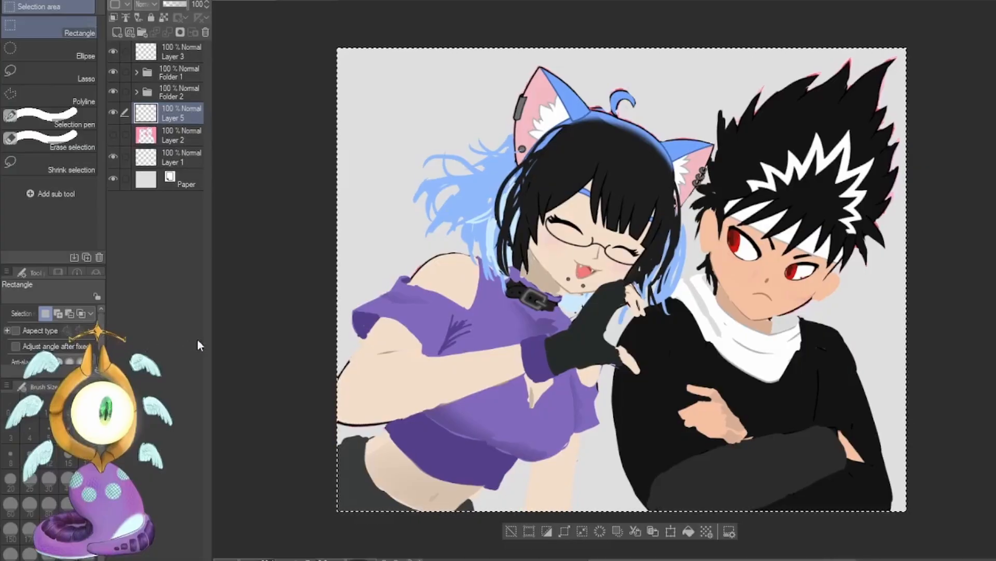
pyautogui.click(511, 531)
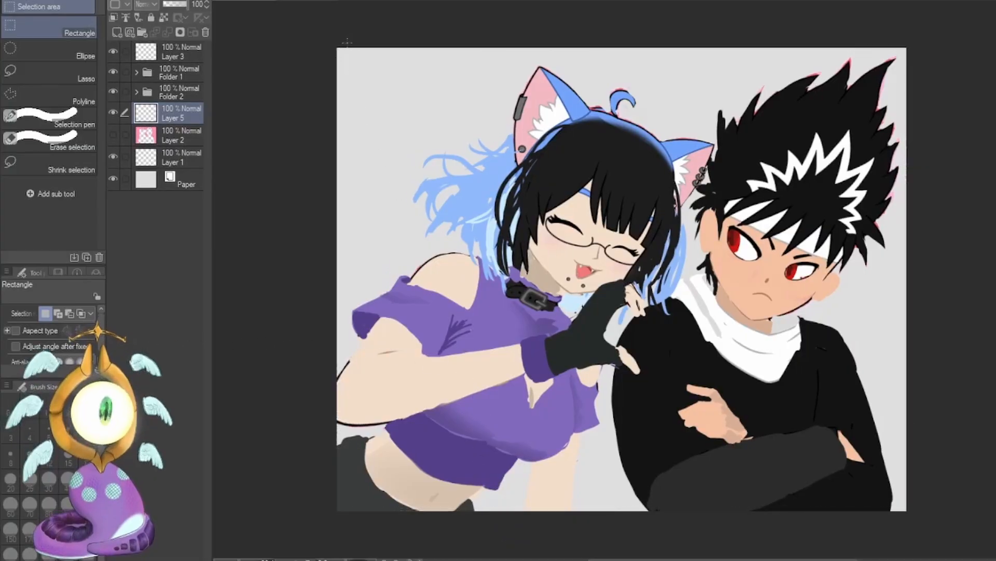
# Crop one more thin strip off the girl's side of the canvas with a rectangular selection, and deselect.
pyautogui.moveTo(346, 42); pyautogui.dragTo(934, 532)
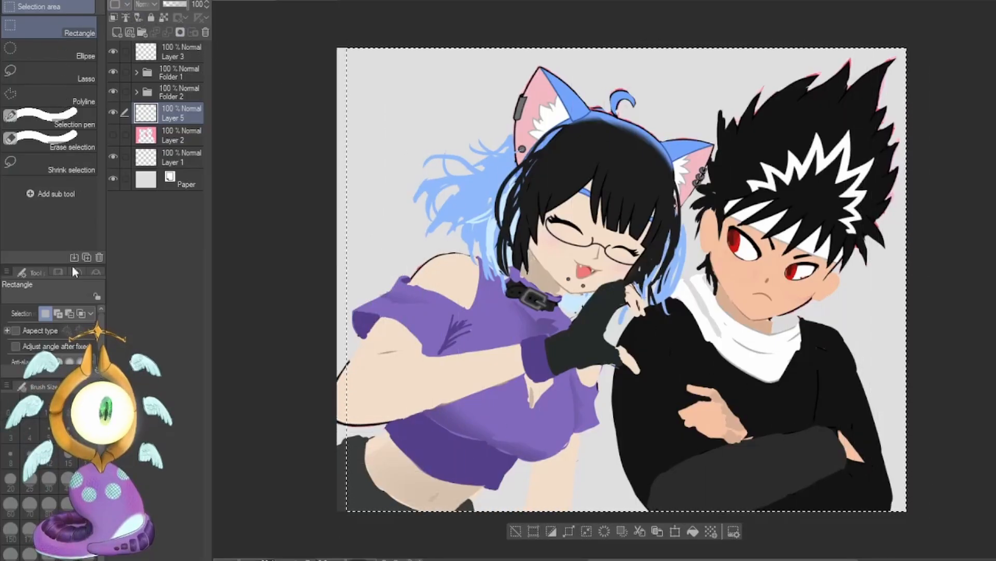
pyautogui.click(534, 531)
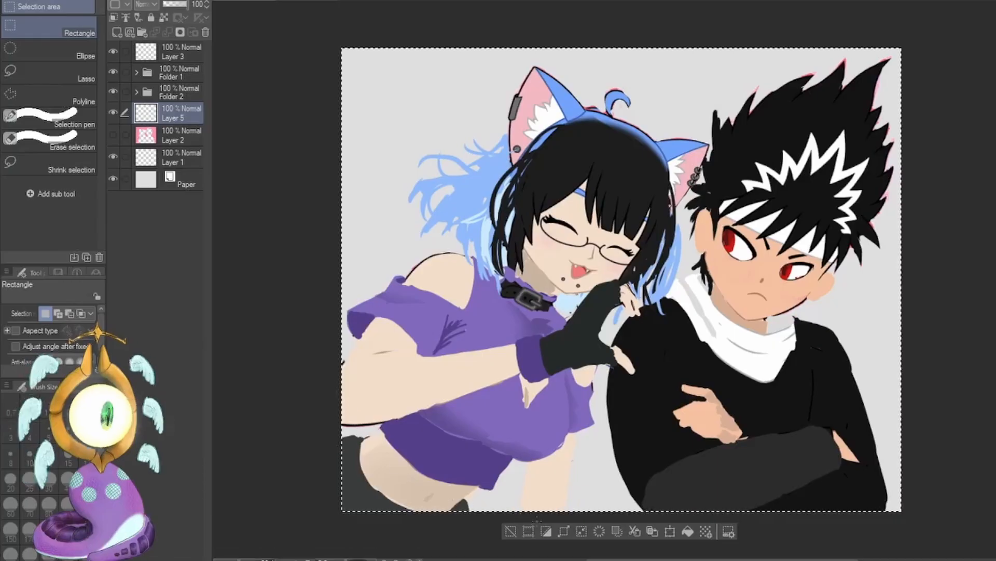
pyautogui.click(511, 531)
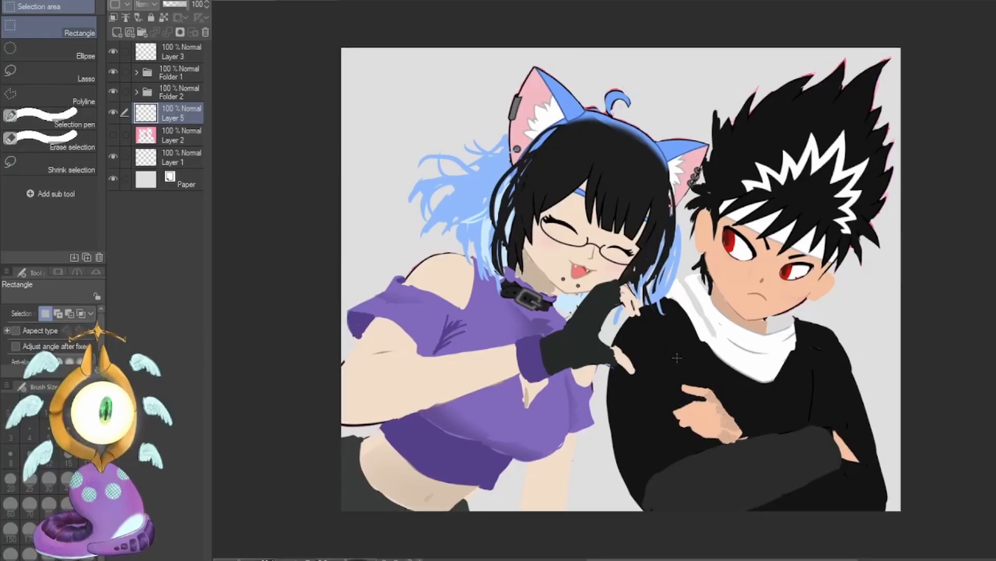
# Fill Layer 5 with a solid deeper pink, replacing a first light pink fill.
pyautogui.press('p')
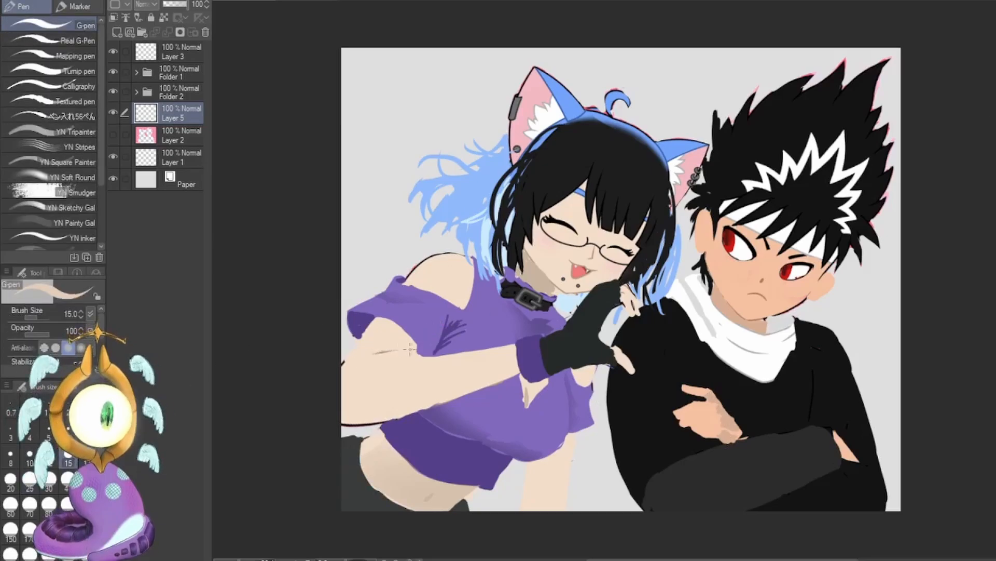
pyautogui.keyDown('alt'); pyautogui.click(385, 352); pyautogui.keyUp('alt')
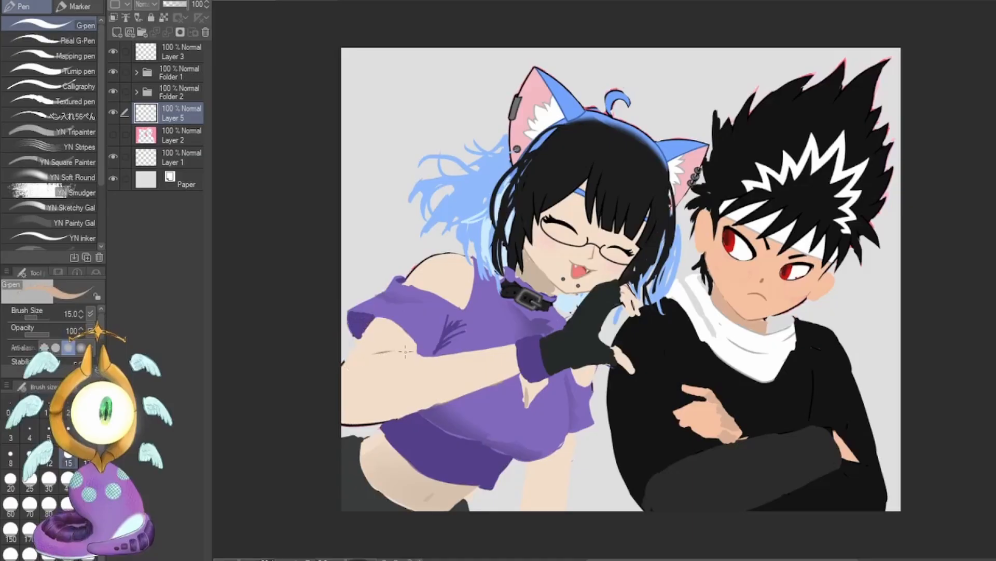
pyautogui.click(113, 134)
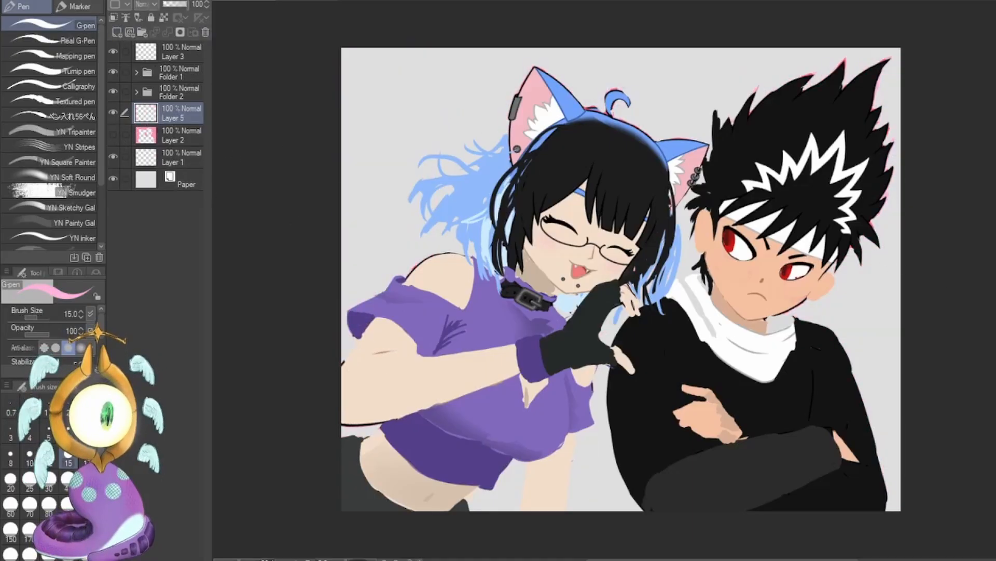
pyautogui.click(87, 505)
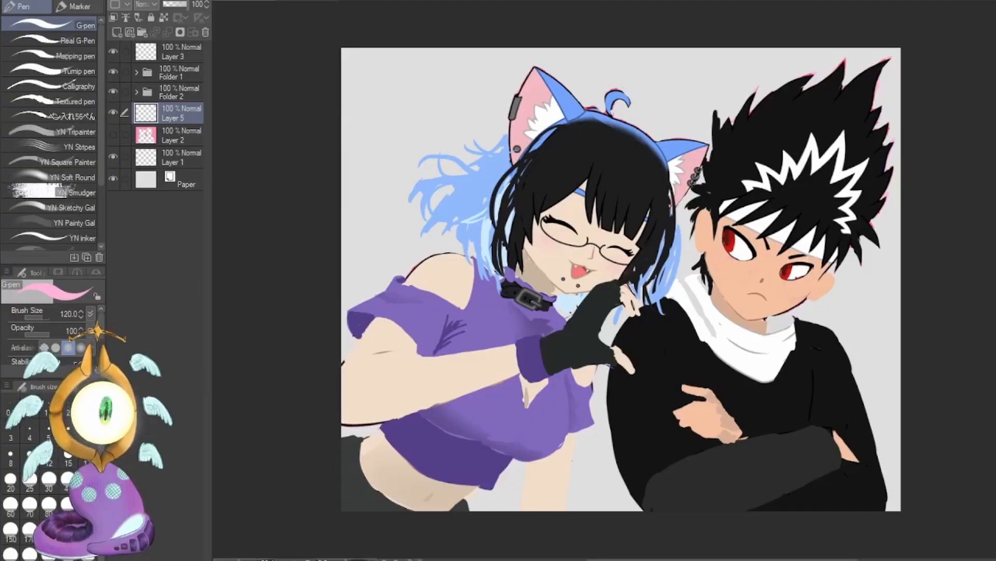
pyautogui.press('g')
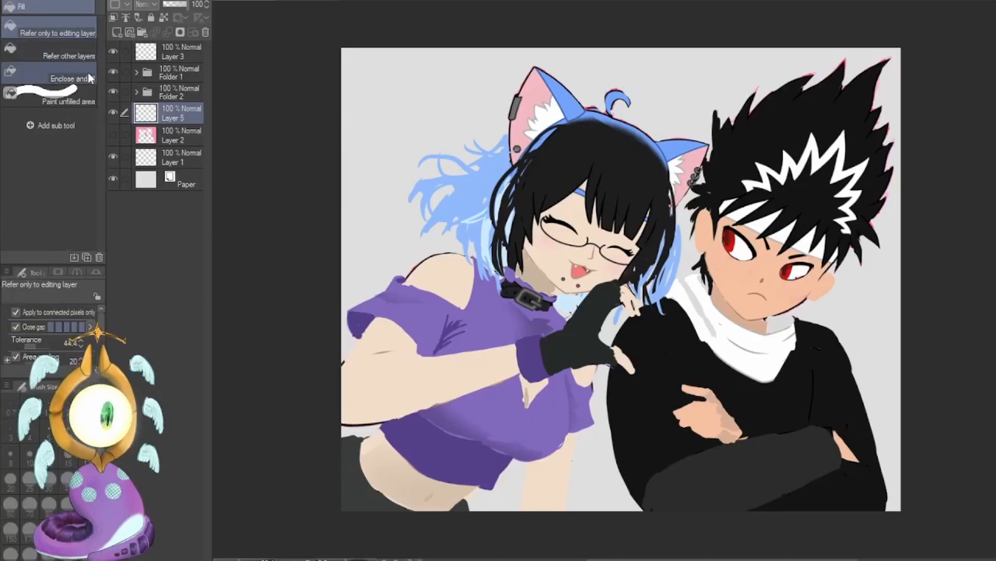
pyautogui.click(435, 86)
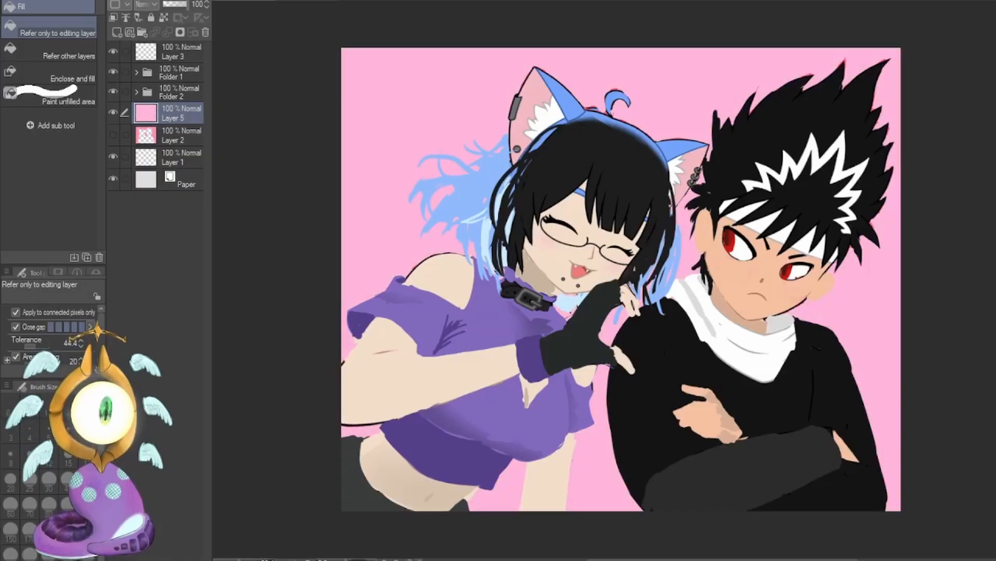
pyautogui.hotkey('ctrl', 'z')
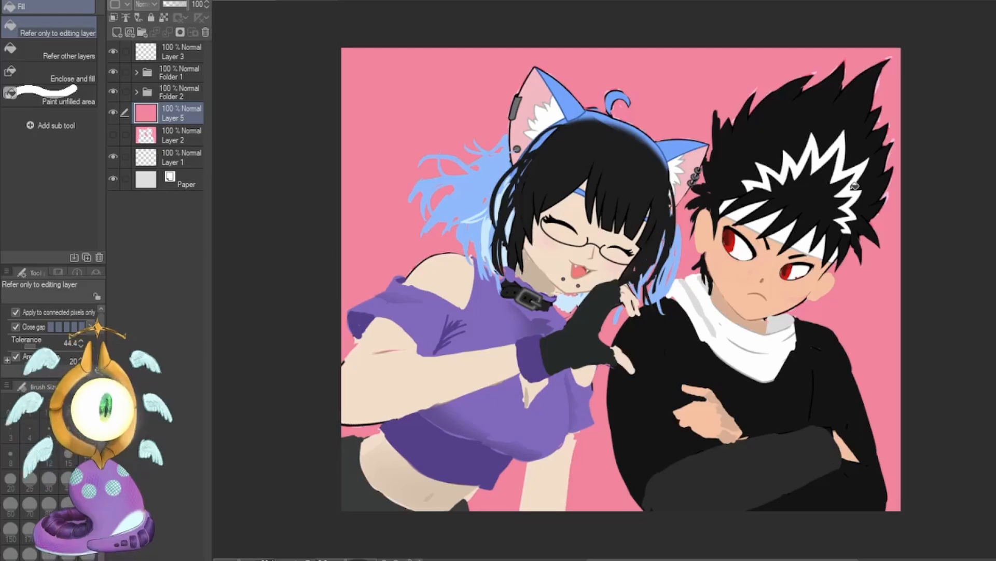
# Add a new layer directly above the pink Layer 5 and activate the Lasso selection tool.
pyautogui.click(118, 32)
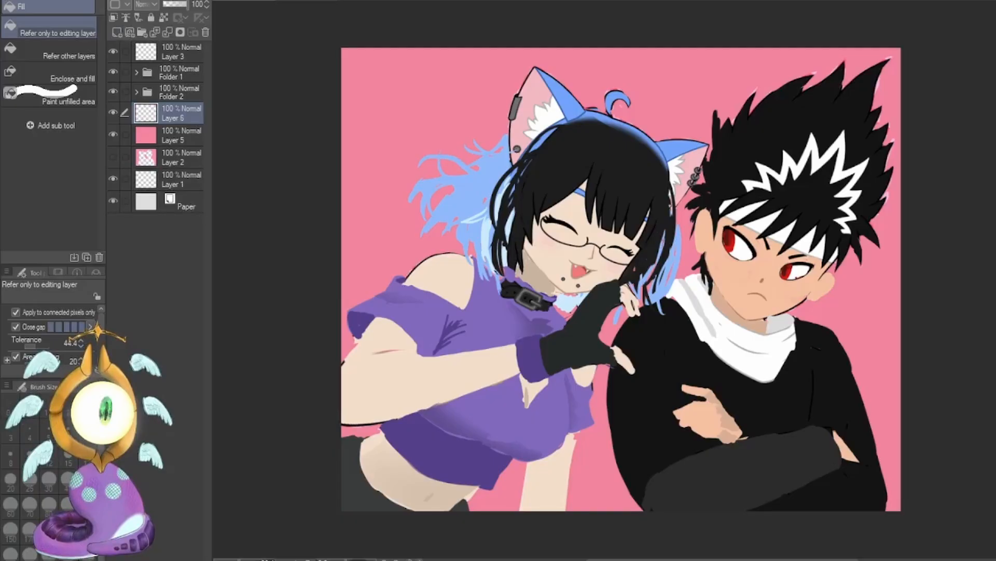
pyautogui.press('m')
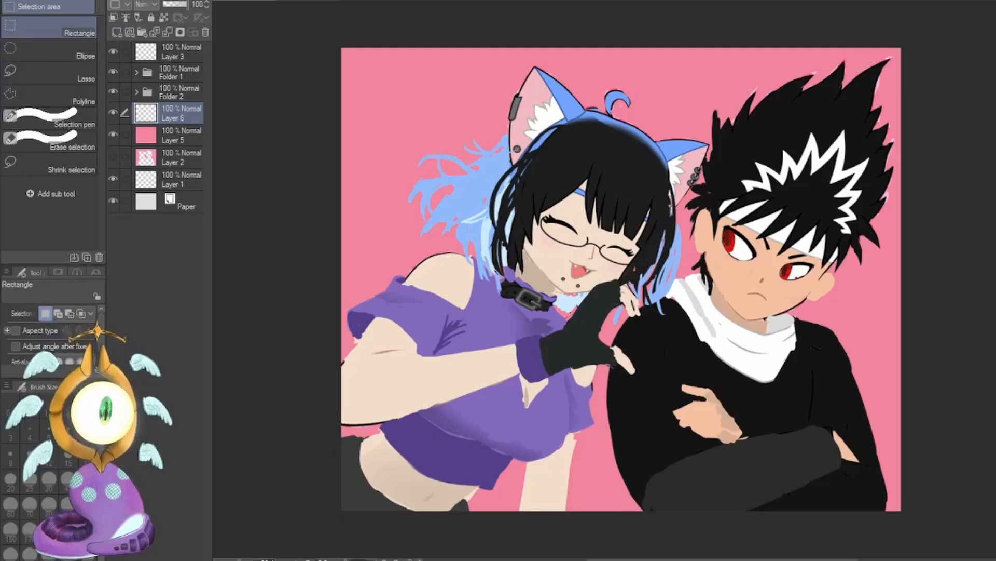
pyautogui.click(63, 73)
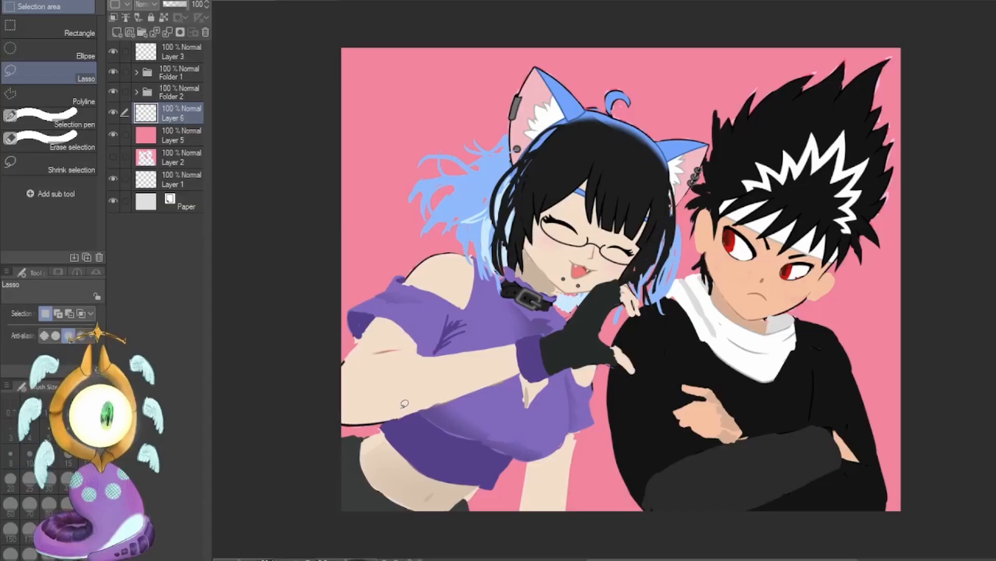
# Lasso a large crescent curving around the girl from her waist over her ears, redrawing the first attempt.
pyautogui.moveTo(404, 395)
pyautogui.mouseDown()
pyautogui.moveTo(383, 346)
pyautogui.moveTo(584, 78)
pyautogui.moveTo(646, 80)
pyautogui.mouseUp()
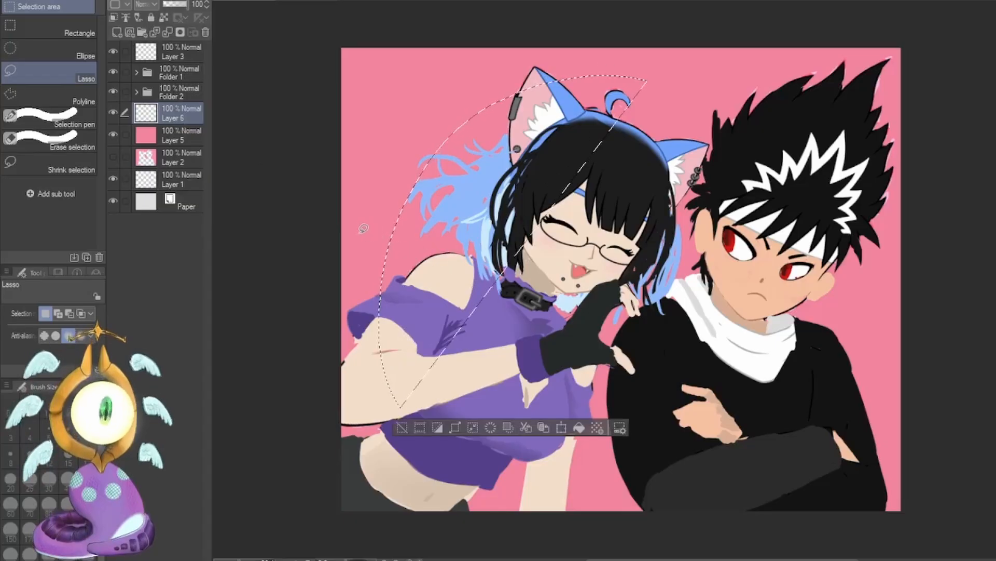
pyautogui.click(403, 427)
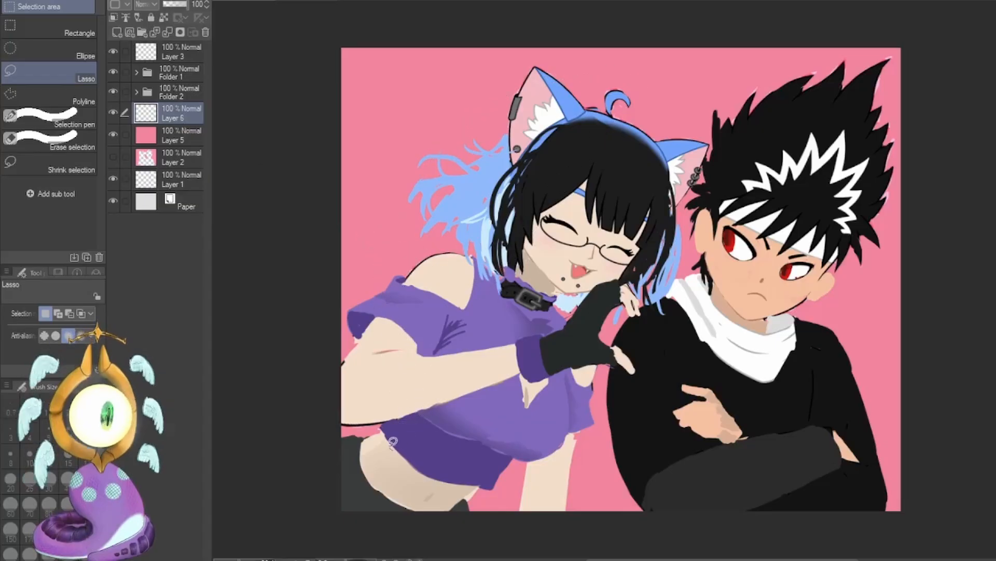
pyautogui.moveTo(393, 441)
pyautogui.mouseDown()
pyautogui.moveTo(352, 331)
pyautogui.moveTo(367, 180)
pyautogui.mouseUp()
pyautogui.moveTo(603, 57)
pyautogui.mouseDown()
pyautogui.moveTo(704, 90)
pyautogui.moveTo(606, 96)
pyautogui.mouseUp()
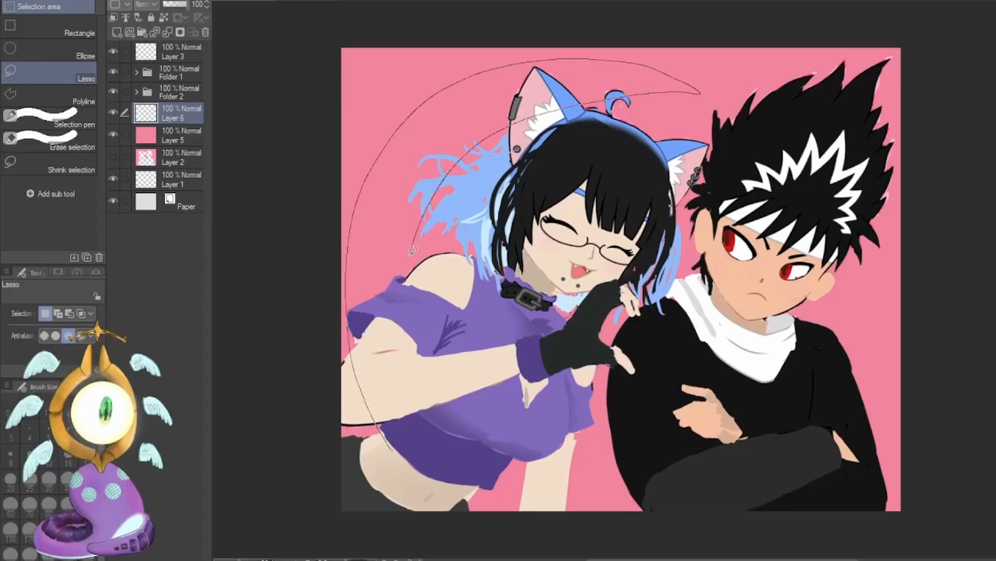
pyautogui.moveTo(418, 451); pyautogui.dragTo(435, 475)
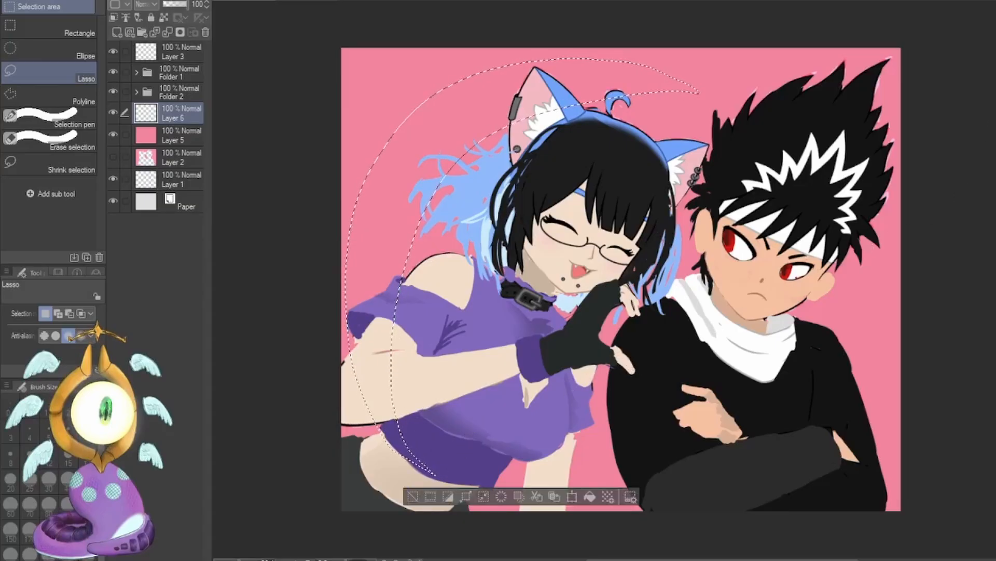
# Paint the crescent selection light pink with the G-pen at size 800, and deselect.
pyautogui.press('p')
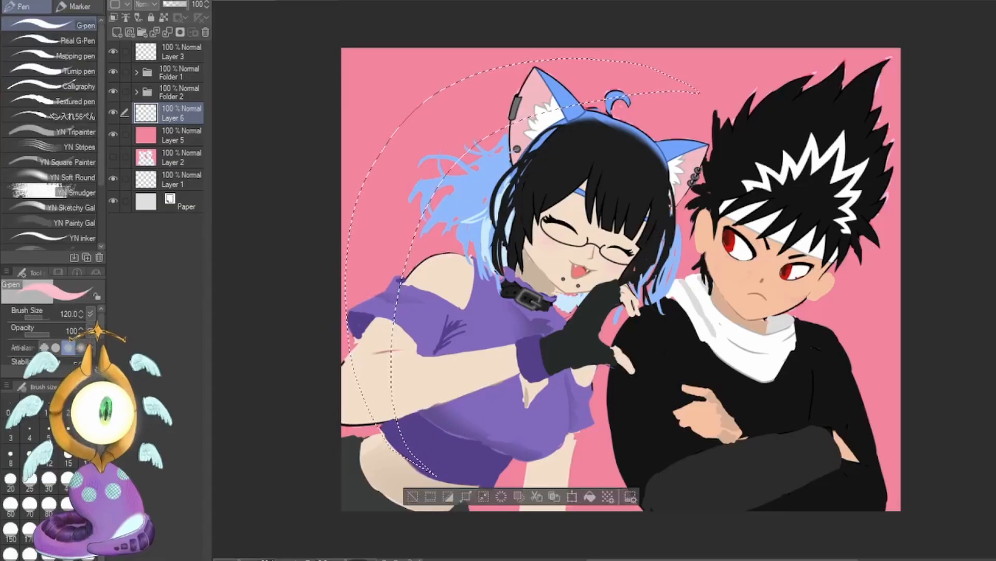
pyautogui.press(']')
pyautogui.press(']')
pyautogui.press(']')
pyautogui.press(']')
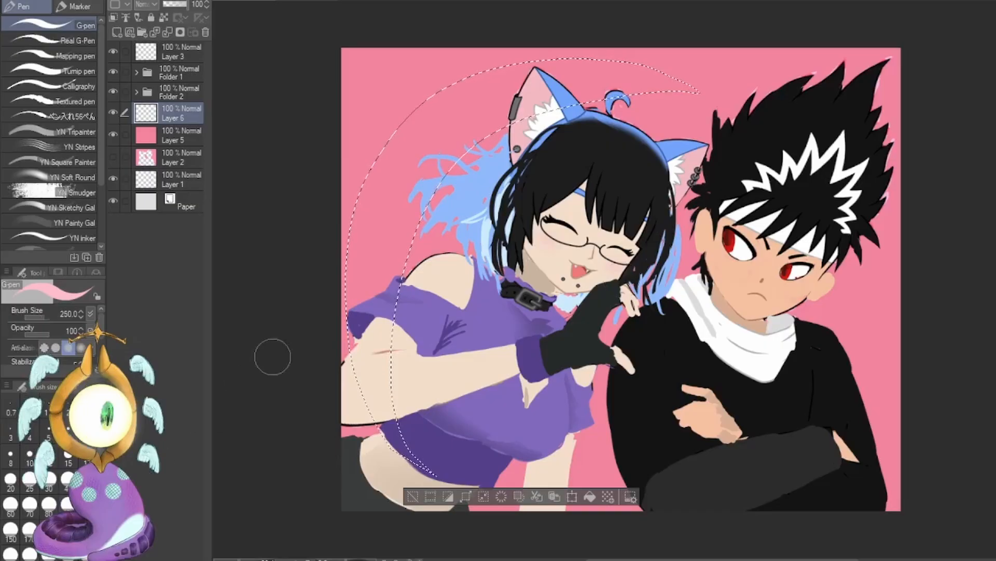
pyautogui.press(']')
pyautogui.press(']')
pyautogui.press(']')
pyautogui.press(']')
pyautogui.press(']')
pyautogui.press(']')
pyautogui.moveTo(356, 211)
pyautogui.mouseDown()
pyautogui.moveTo(384, 227)
pyautogui.moveTo(392, 190)
pyautogui.moveTo(670, 78)
pyautogui.mouseUp()
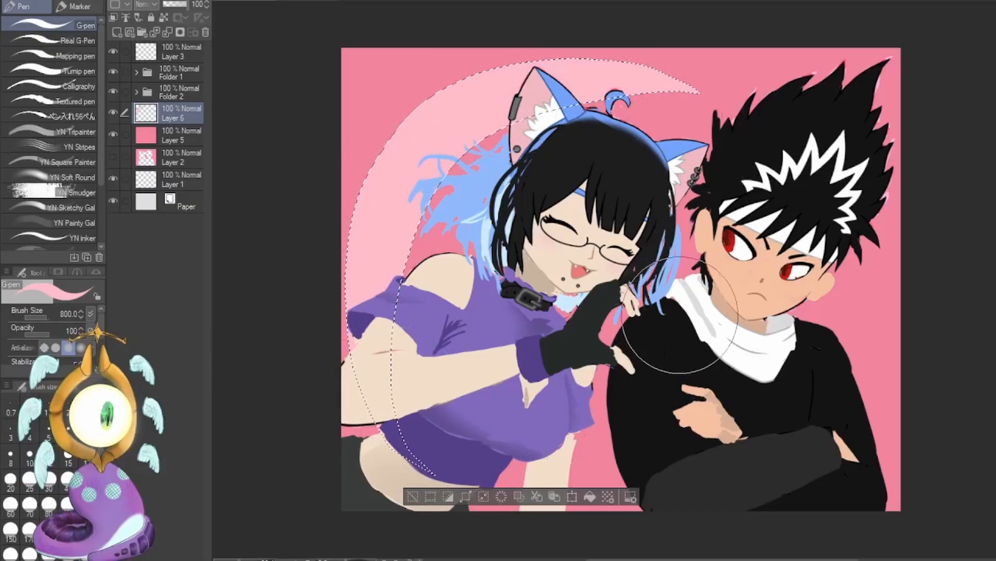
pyautogui.click(413, 496)
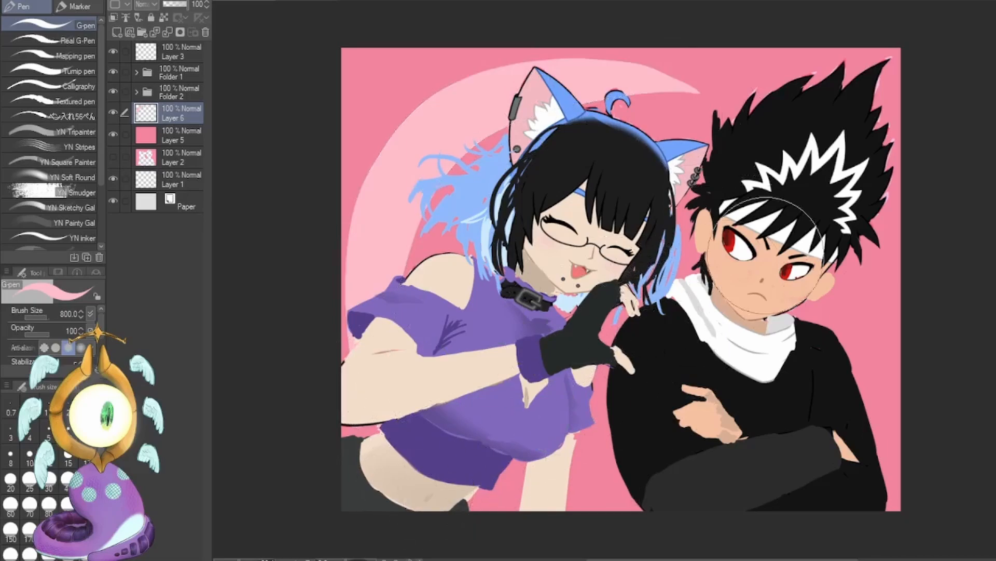
# Lasso a thin curved tail from the crescent's tip toward the boy's hair, paint it light pink, and deselect.
pyautogui.press('m')
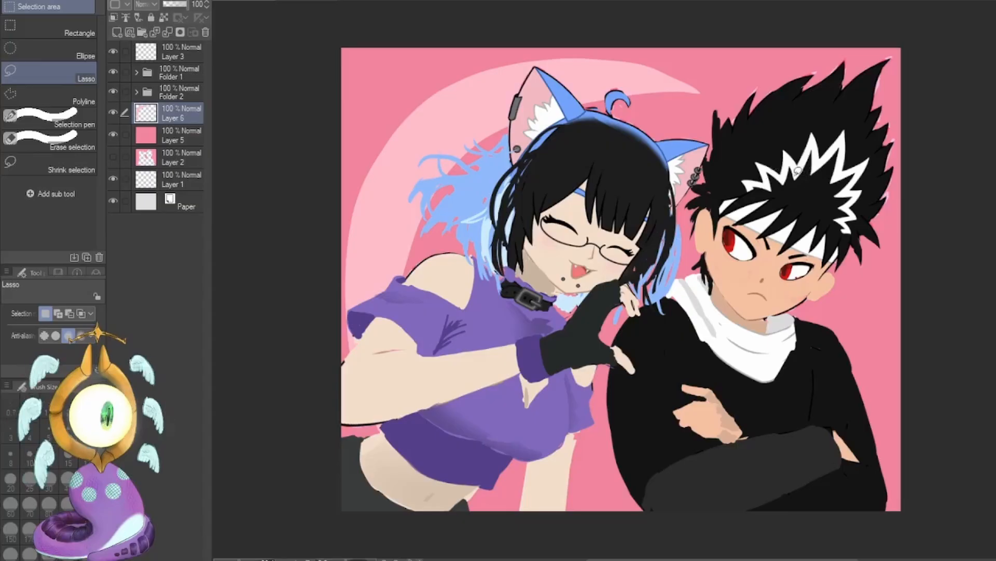
pyautogui.moveTo(560, 72)
pyautogui.mouseDown()
pyautogui.moveTo(621, 76)
pyautogui.moveTo(726, 168)
pyautogui.moveTo(696, 109)
pyautogui.moveTo(597, 65)
pyautogui.mouseUp()
pyautogui.press('p')
pyautogui.hotkey('ctrl', 'd')
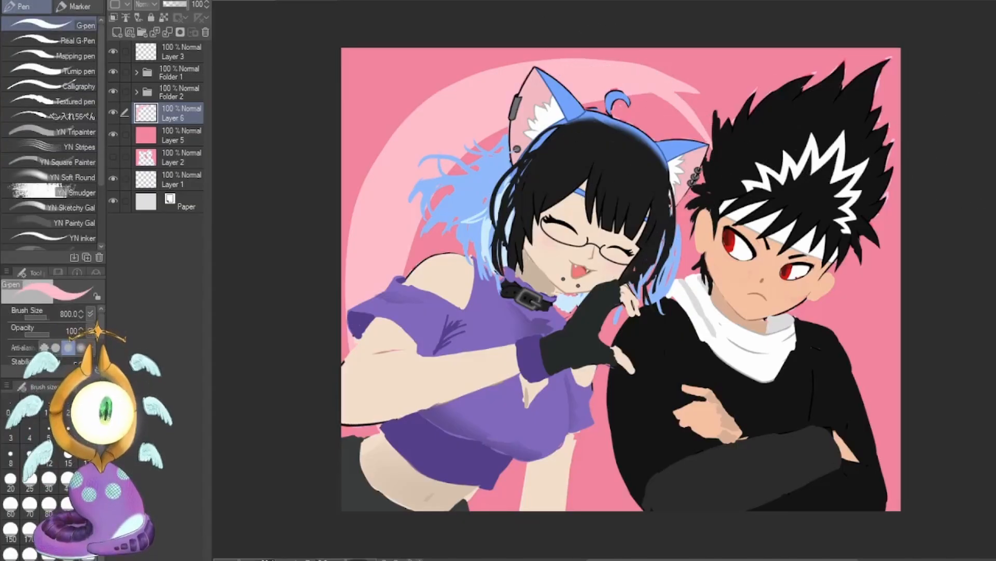
pyautogui.press('m')
pyautogui.moveTo(699, 40)
pyautogui.mouseDown()
pyautogui.moveTo(960, 270)
pyautogui.moveTo(987, 45)
pyautogui.moveTo(802, 12)
pyautogui.mouseUp()
pyautogui.hotkey('ctrl', 'd')
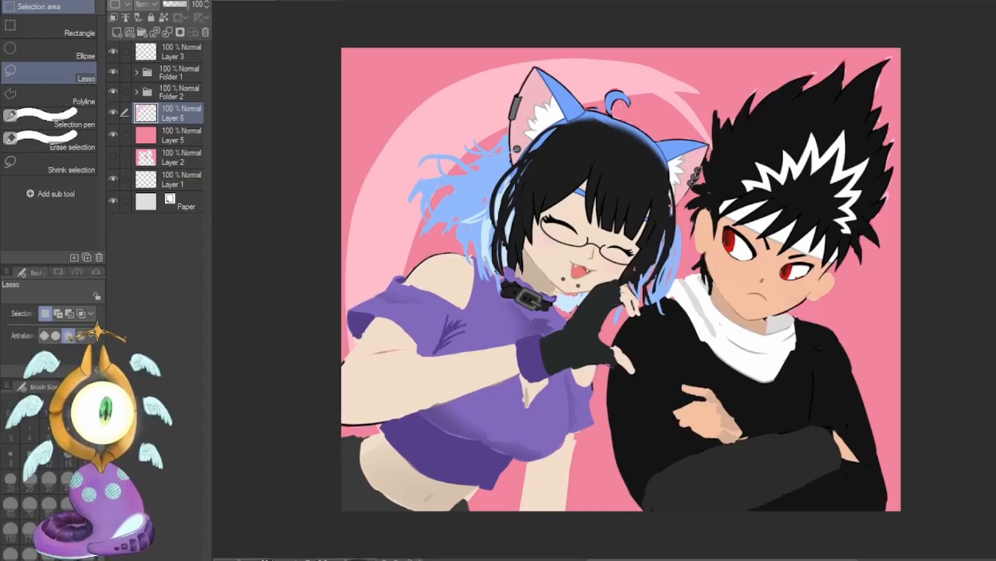
# Stamp a light pink star on the background beside the crescent using the Star ruled-line brush at size 300.
pyautogui.press('j')
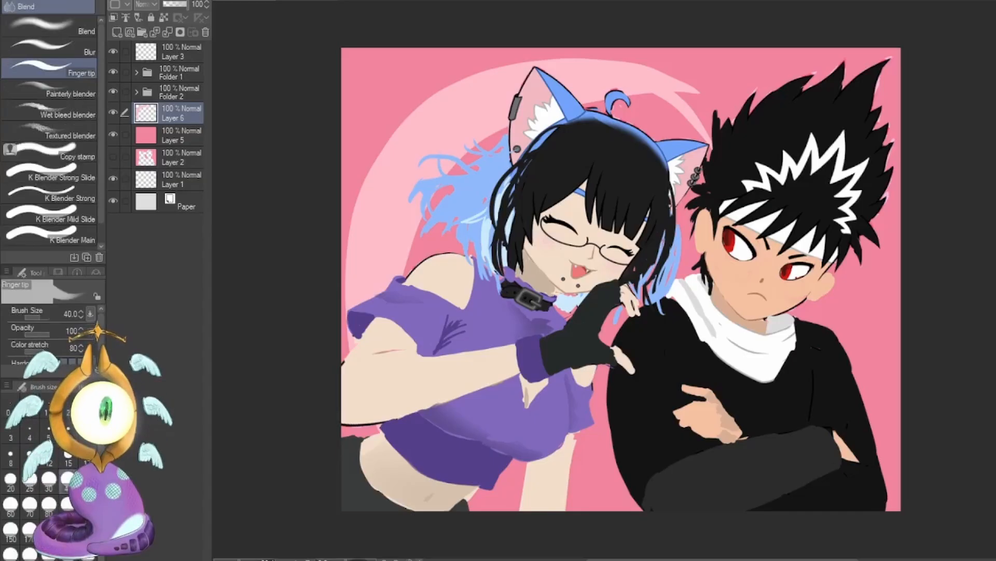
pyautogui.press('e')
pyautogui.press('b')
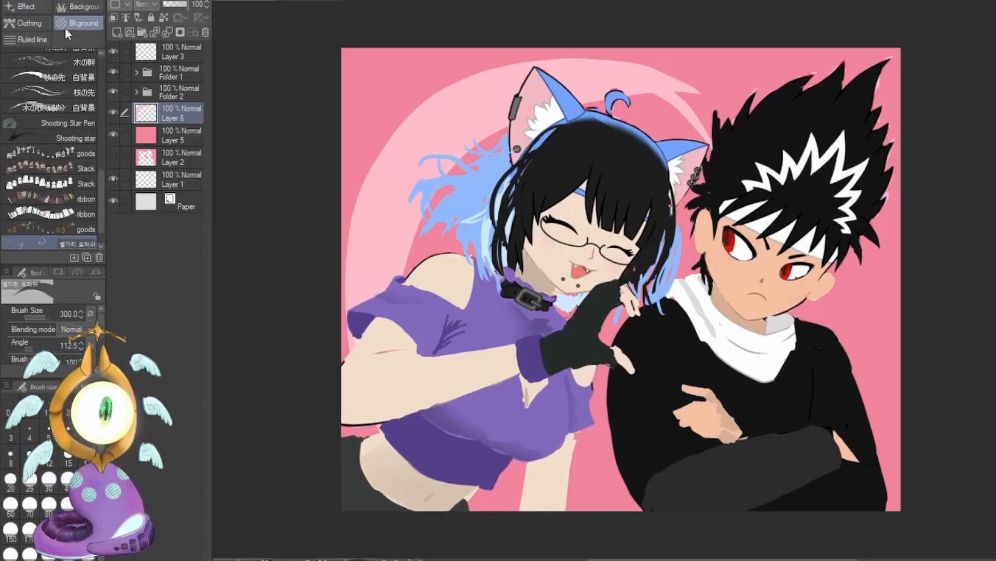
pyautogui.click(43, 38)
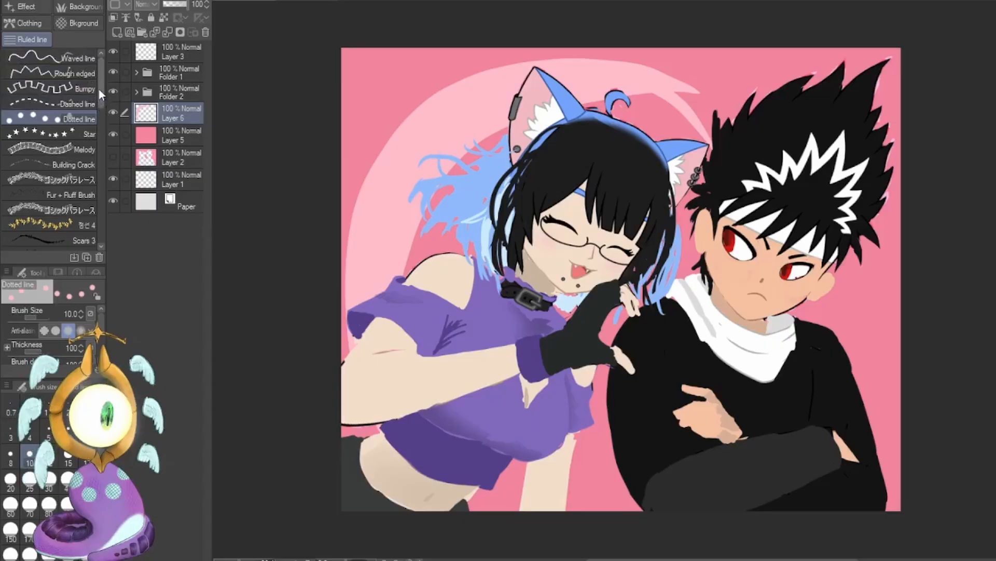
pyautogui.moveTo(98, 89); pyautogui.dragTo(98, 103)
pyautogui.scroll(3, 76, 103)
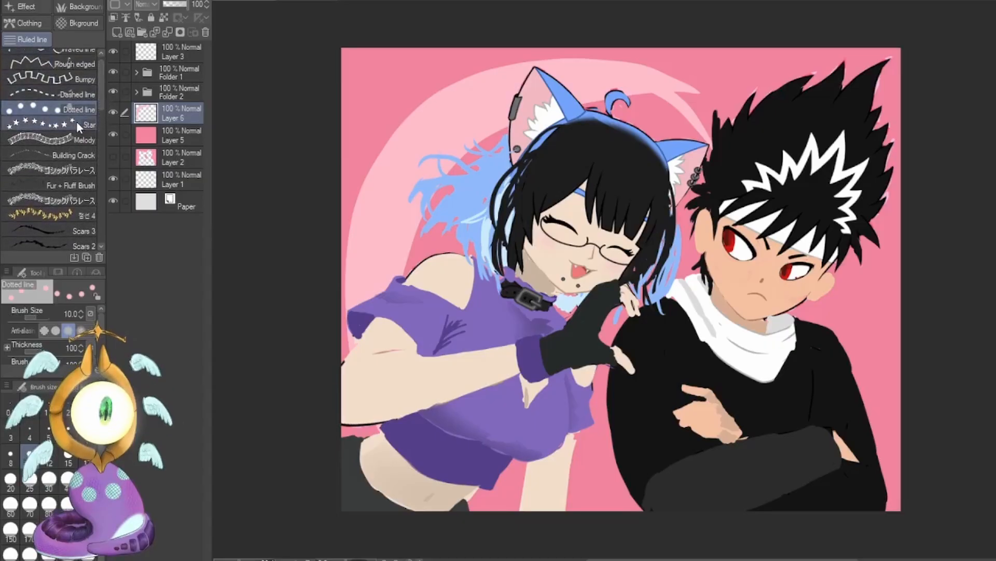
pyautogui.click(76, 122)
pyautogui.click(87, 530)
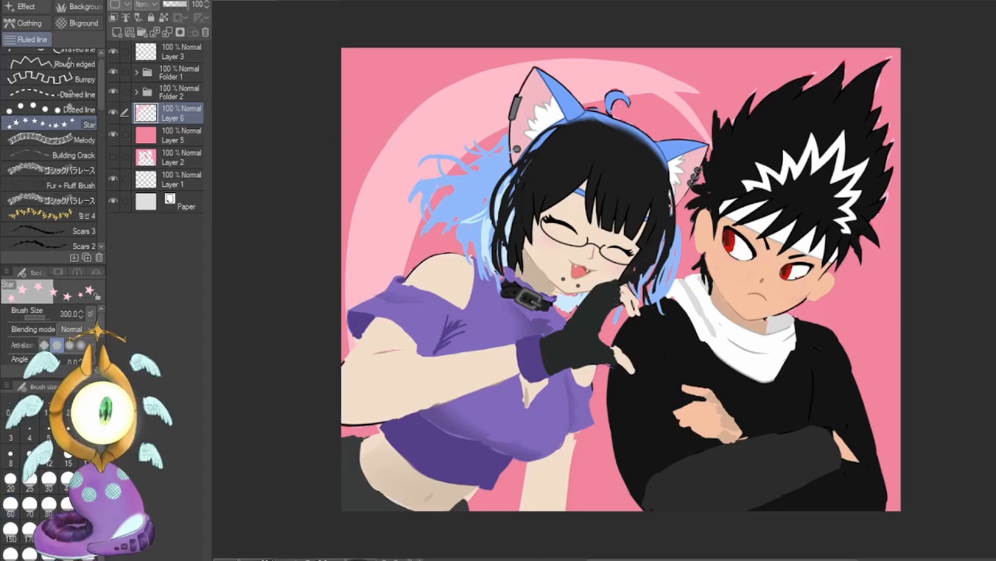
pyautogui.click(385, 118)
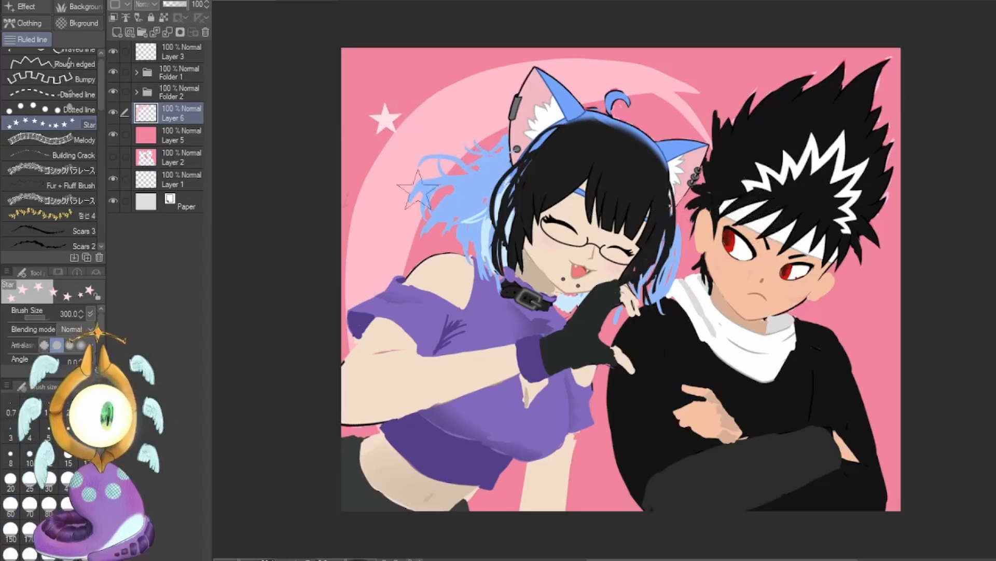
pyautogui.scroll(-1, 101, 111)
pyautogui.scroll(2, 98, 82)
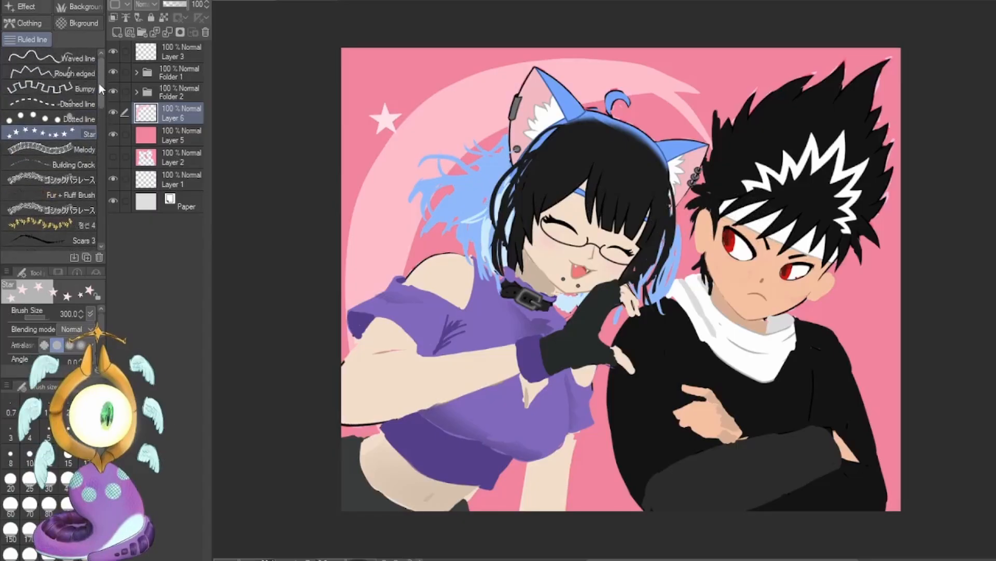
pyautogui.moveTo(100, 98); pyautogui.dragTo(104, 226)
pyautogui.click(26, 7)
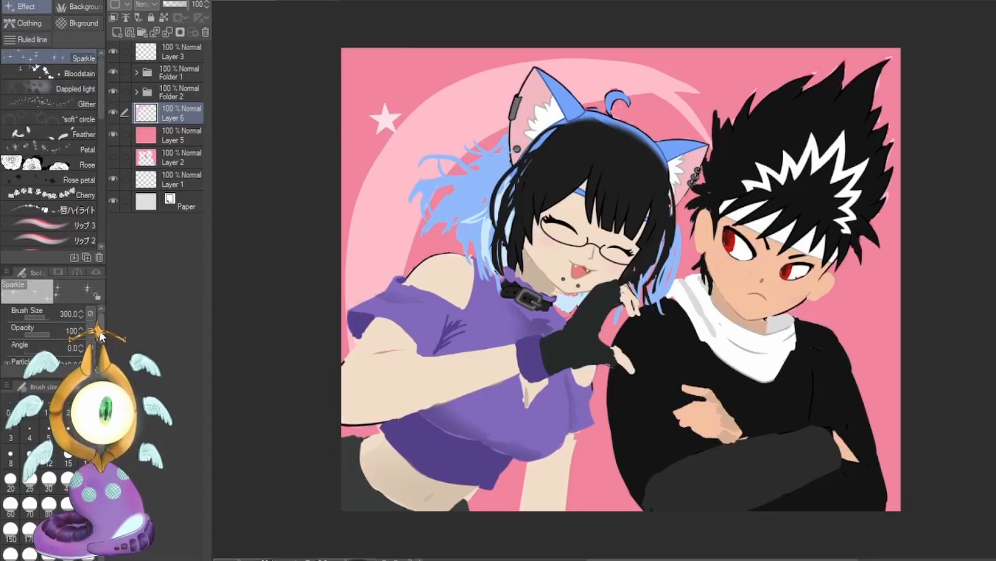
pyautogui.click(383, 166)
pyautogui.hotkey('ctrl', 'z')
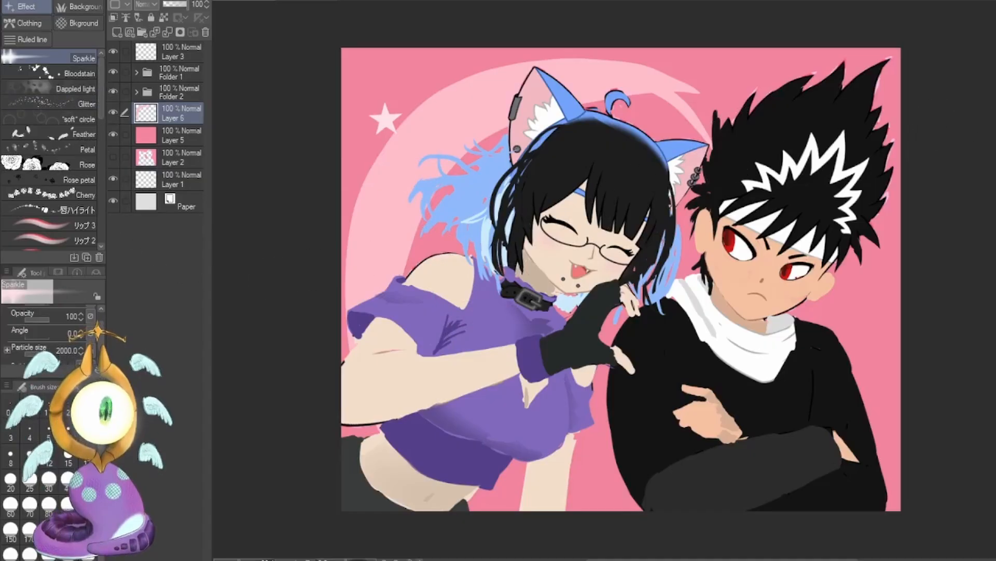
# Paint very pale pink patches on a new layer with the G-pen at size 300, beside and between the characters, and undo the halftone effect.
pyautogui.press('p')
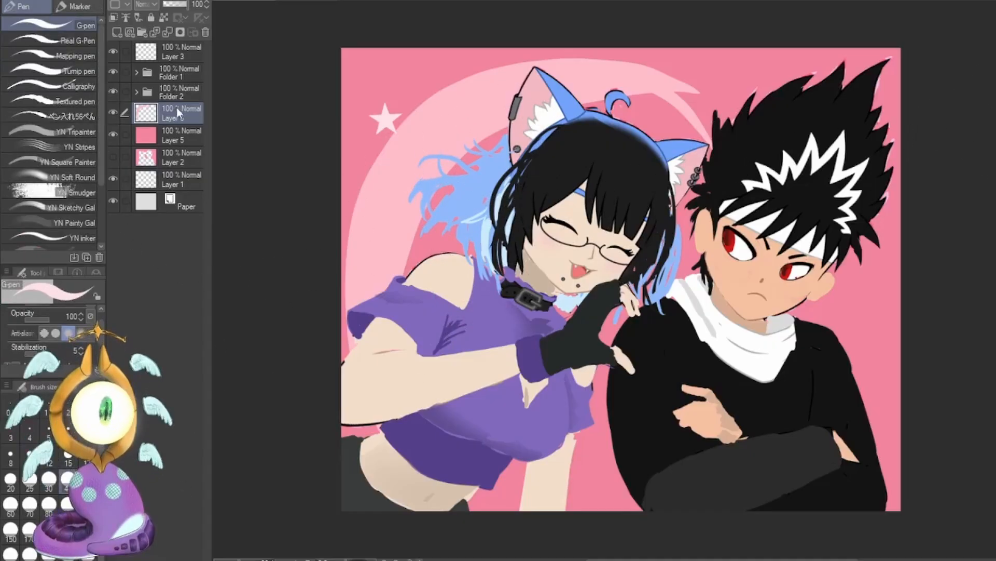
pyautogui.click(117, 33)
pyautogui.click(87, 481)
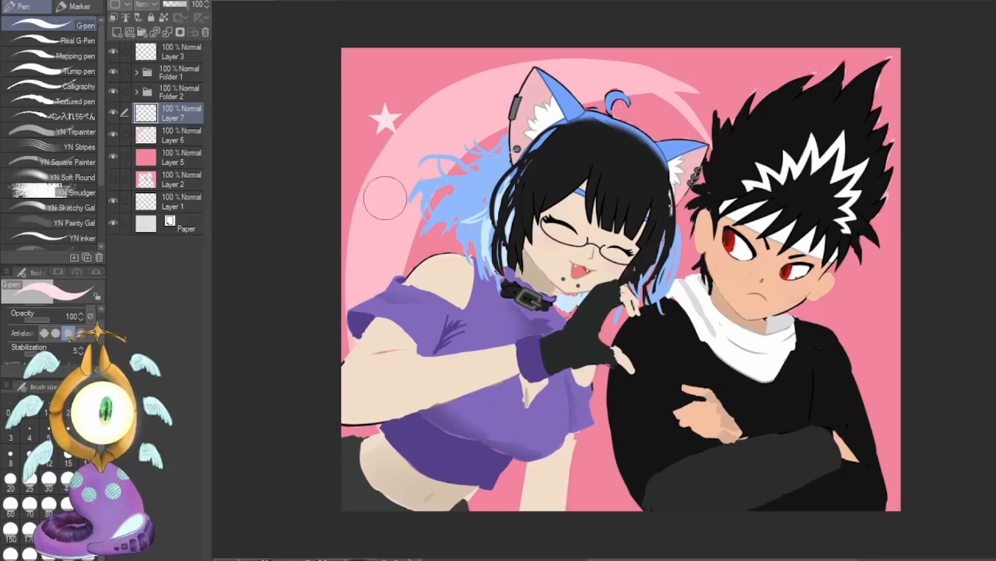
pyautogui.moveTo(369, 168); pyautogui.dragTo(341, 360)
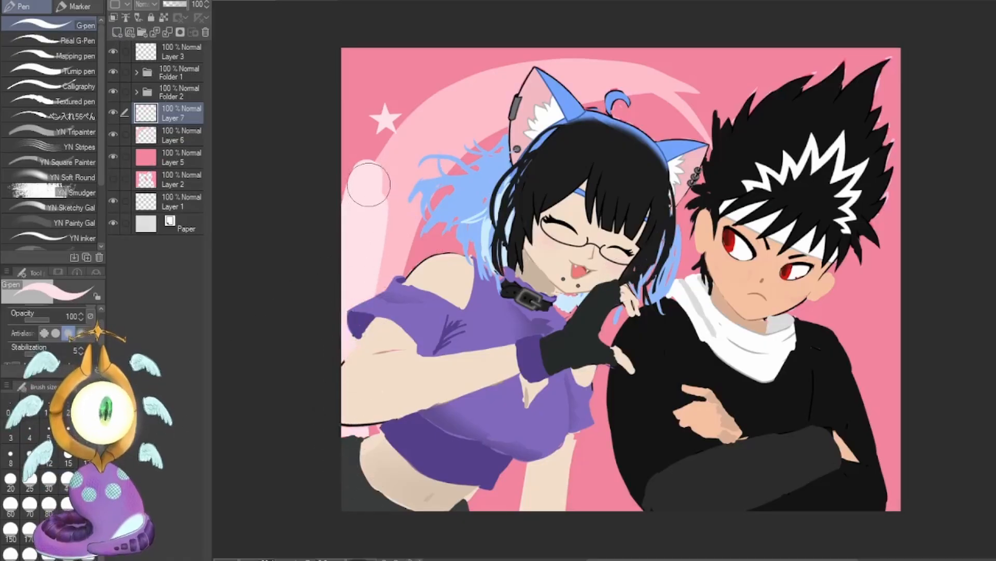
pyautogui.hotkey('ctrl', 'z')
pyautogui.moveTo(369, 167); pyautogui.dragTo(349, 433)
pyautogui.moveTo(356, 231); pyautogui.dragTo(353, 283)
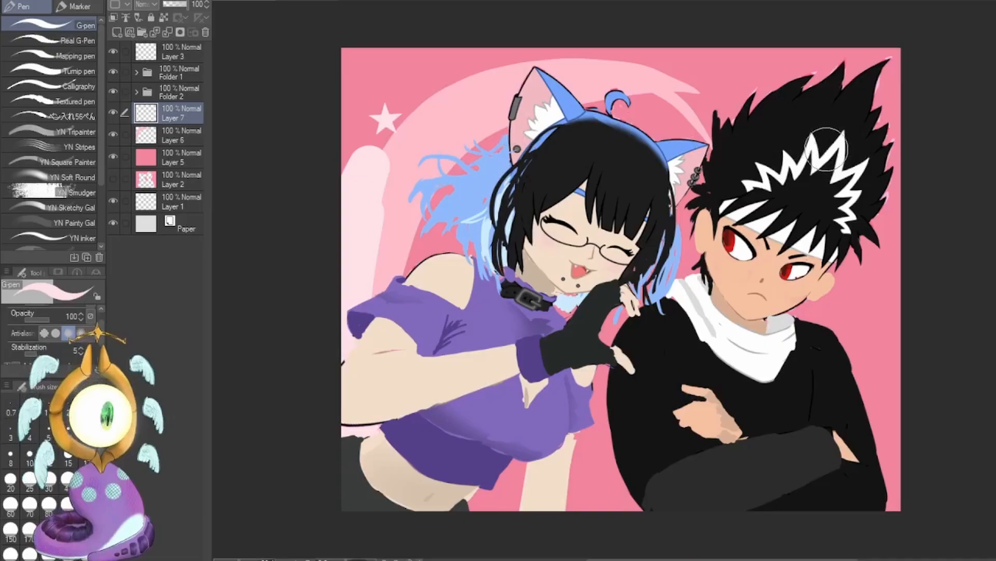
pyautogui.moveTo(607, 441)
pyautogui.mouseDown()
pyautogui.moveTo(586, 473)
pyautogui.moveTo(582, 505)
pyautogui.moveTo(604, 515)
pyautogui.moveTo(666, 479)
pyautogui.mouseUp()
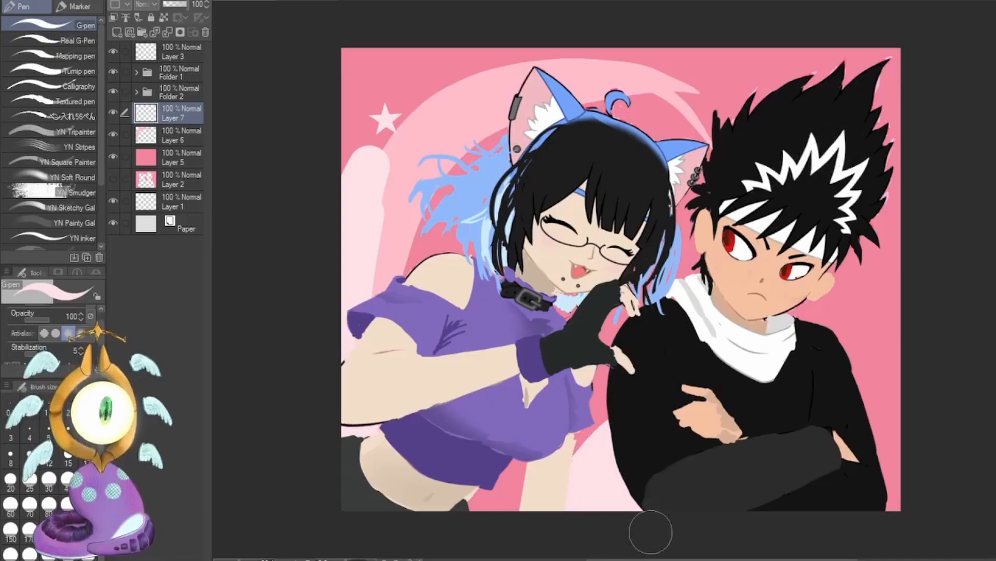
pyautogui.moveTo(888, 273)
pyautogui.mouseDown()
pyautogui.moveTo(845, 292)
pyautogui.moveTo(918, 264)
pyautogui.moveTo(815, 322)
pyautogui.moveTo(902, 210)
pyautogui.moveTo(897, 314)
pyautogui.mouseUp()
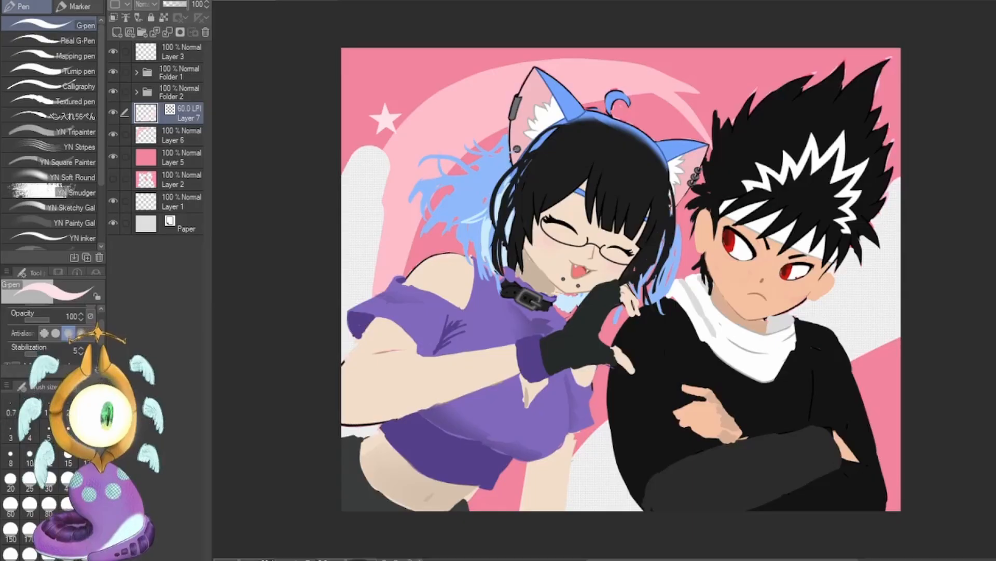
pyautogui.hotkey('ctrl', 'z')
# Browse the pattern materials and place the black-and-white basket-weave pattern 算木崩し above the pale pink patches layer.
pyautogui.click(983, 39)
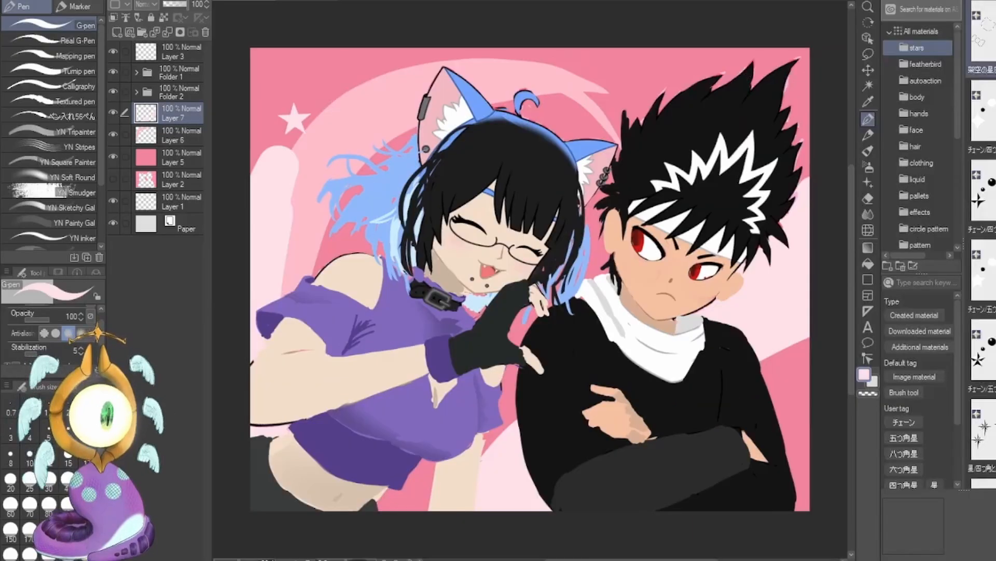
pyautogui.scroll(-3, 959, 76)
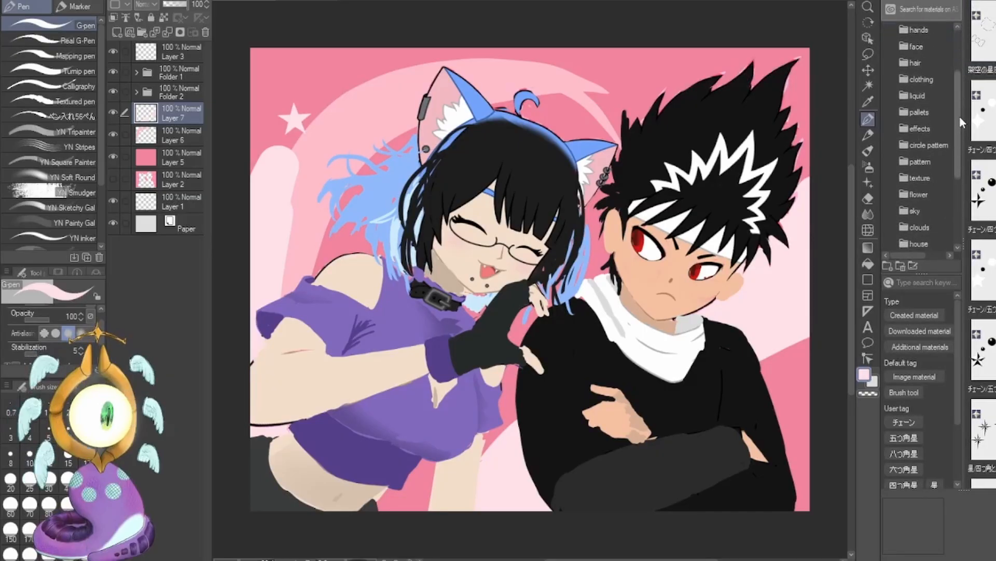
pyautogui.click(922, 139)
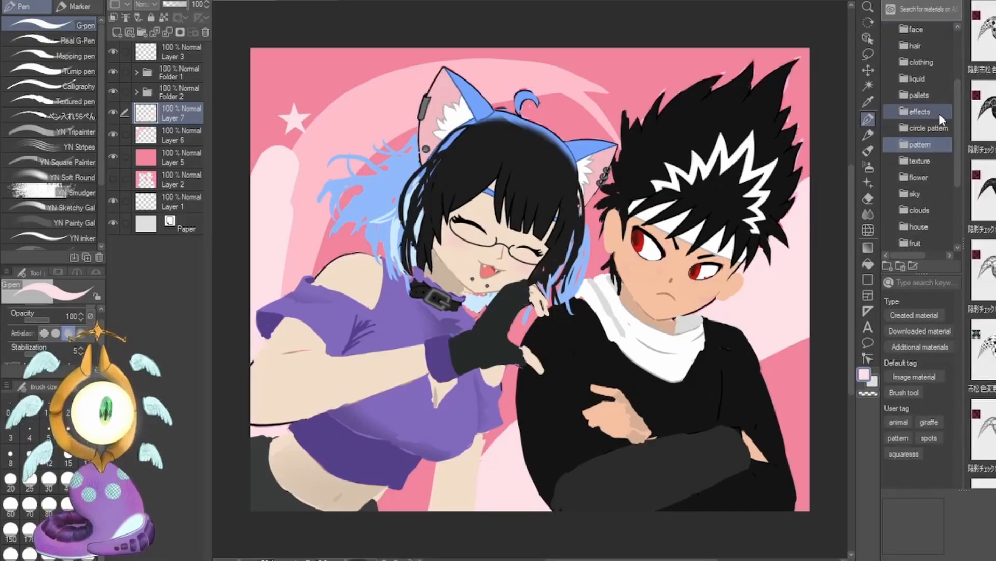
pyautogui.scroll(-5, 982, 244)
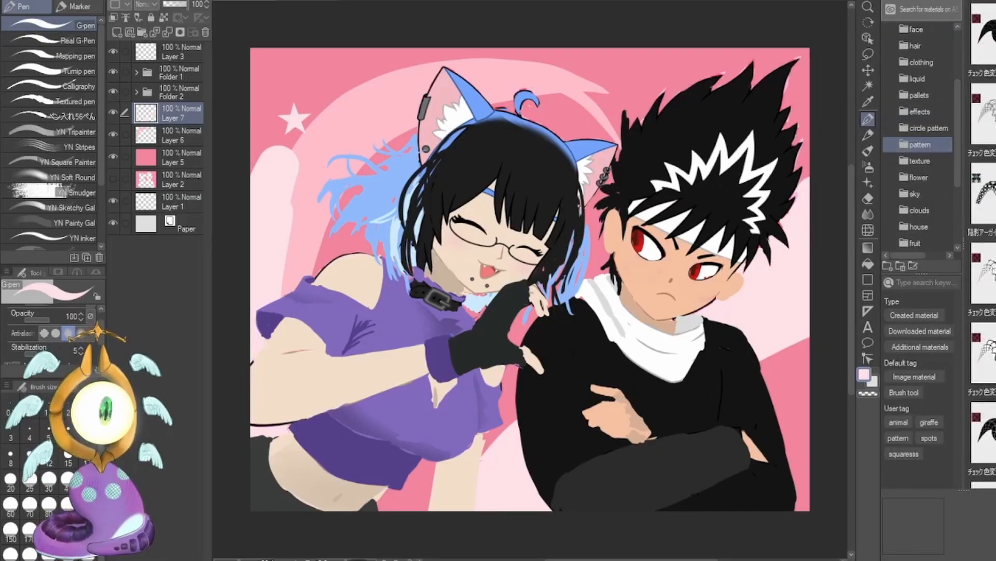
pyautogui.scroll(-5, 983, 259)
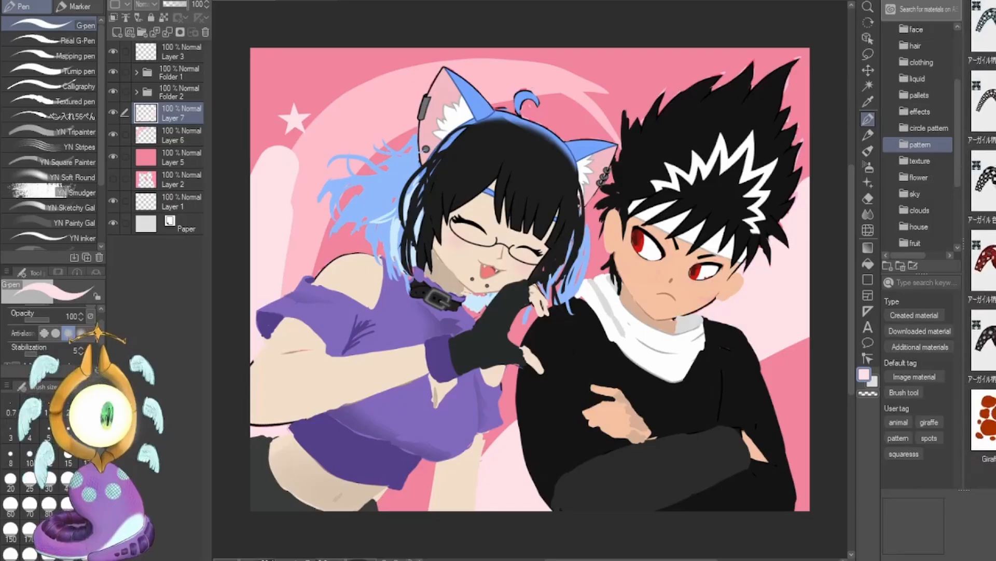
pyautogui.scroll(-5, 983, 259)
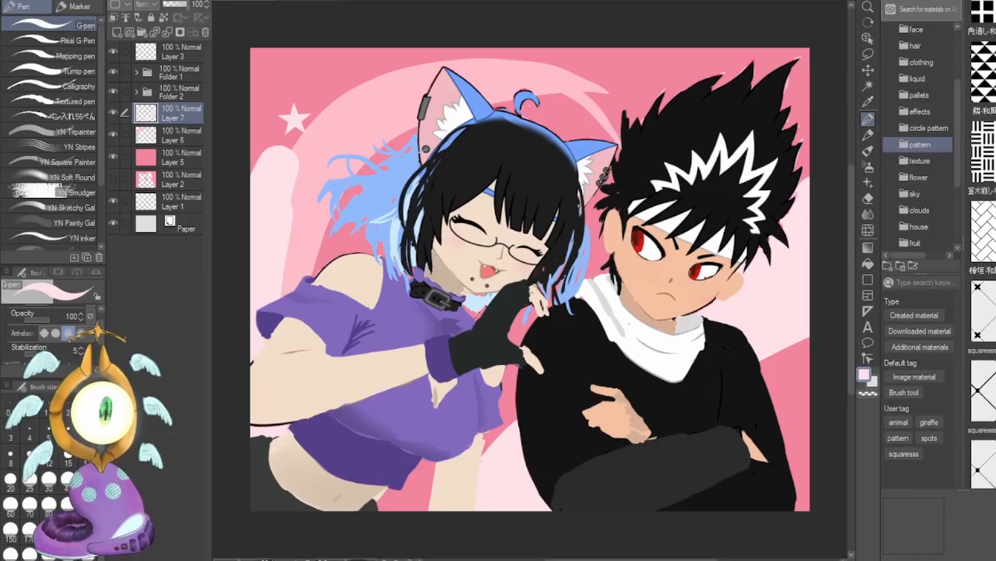
pyautogui.scroll(-5, 982, 260)
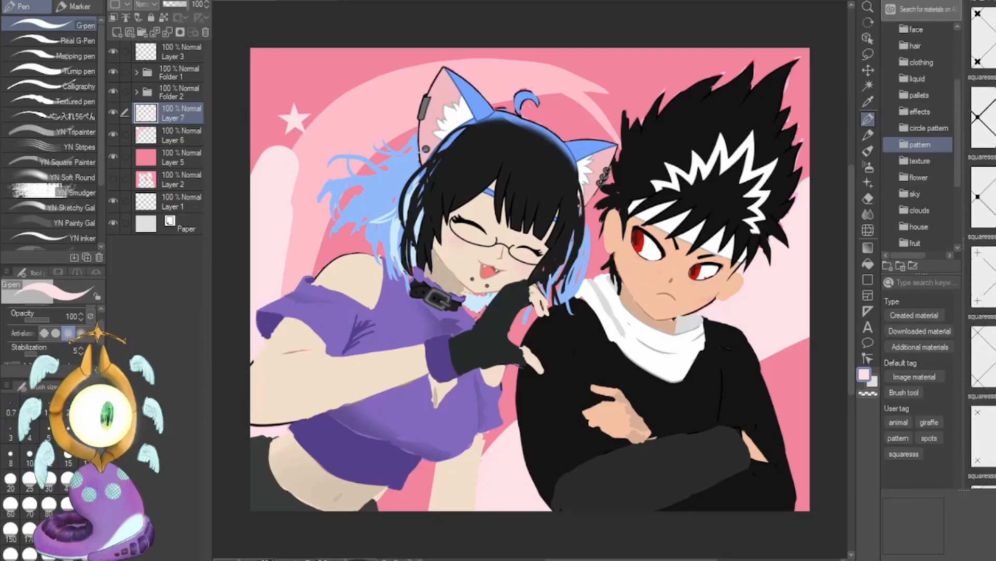
pyautogui.scroll(-10, 983, 260)
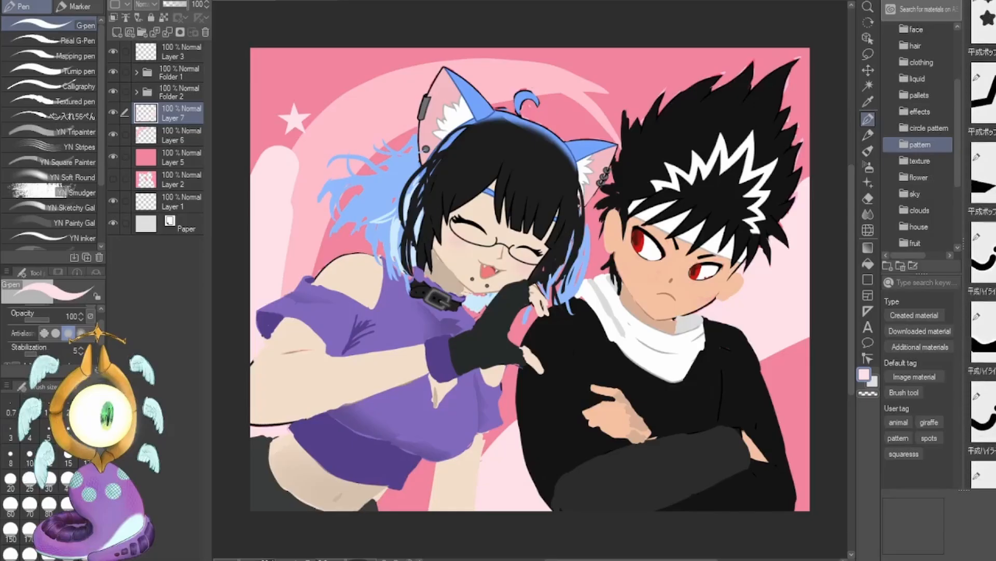
pyautogui.scroll(10, 982, 259)
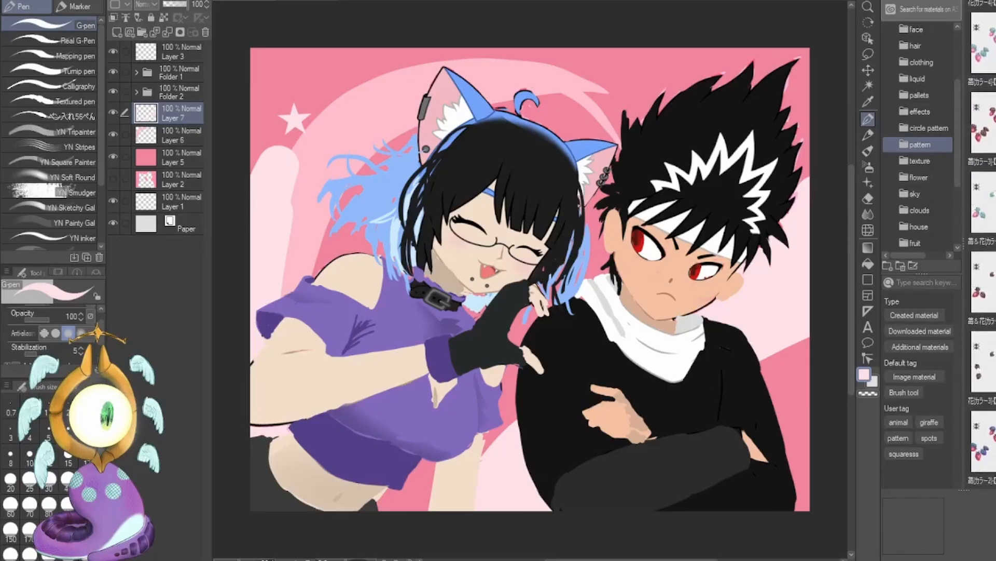
pyautogui.scroll(10, 982, 260)
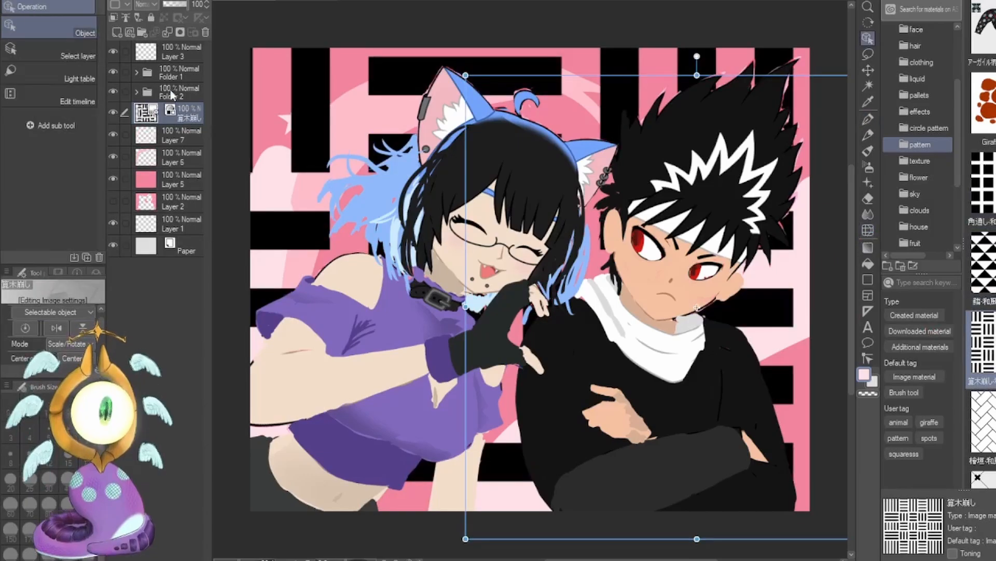
# Clip the basket-weave pattern to the pale pink patches and scale it down to a much finer repeat.
pyautogui.click(114, 17)
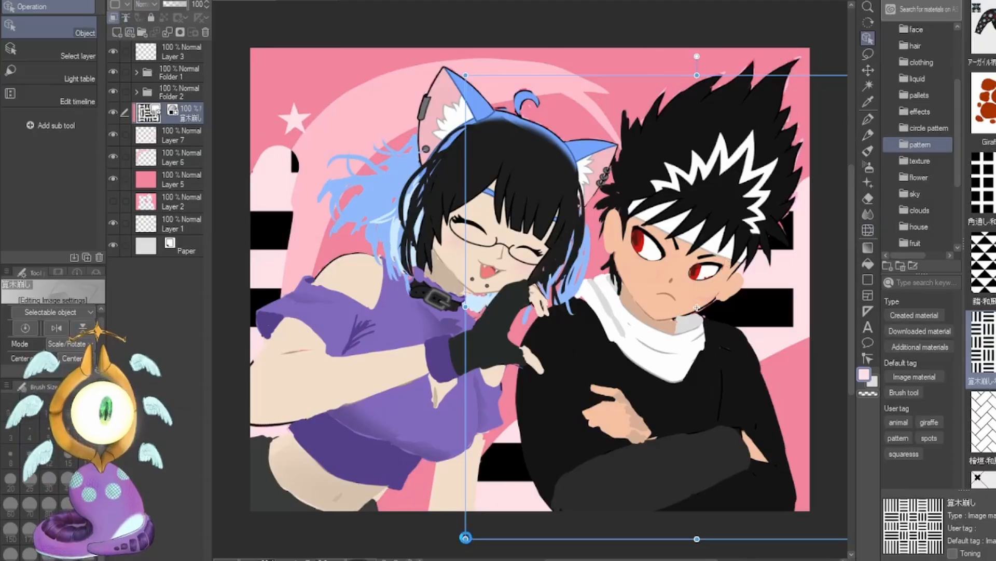
pyautogui.moveTo(466, 538); pyautogui.dragTo(810, 98)
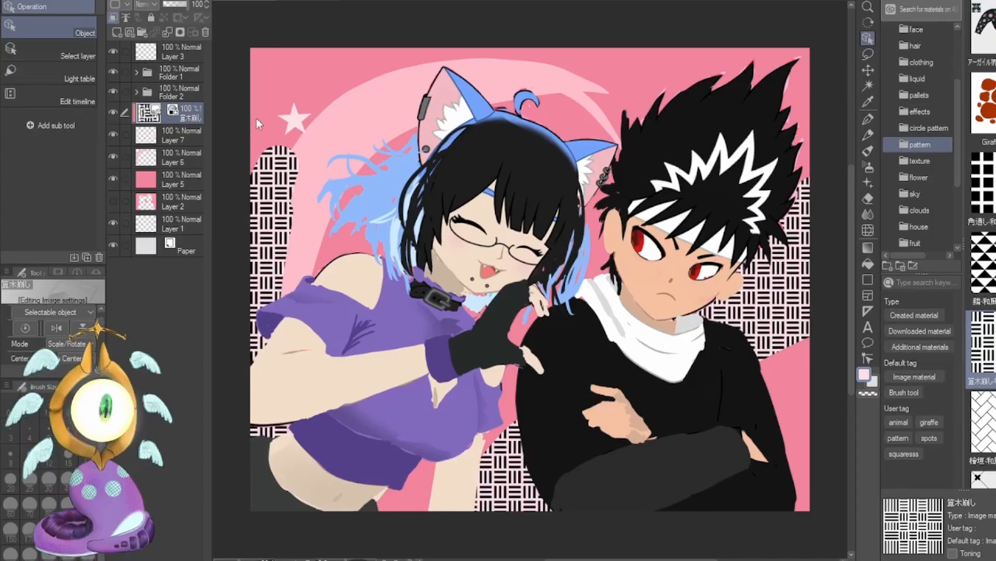
# Fade the edges of the patterned patches on Layer 7 with the Soft eraser at size 300.
pyautogui.click(189, 136)
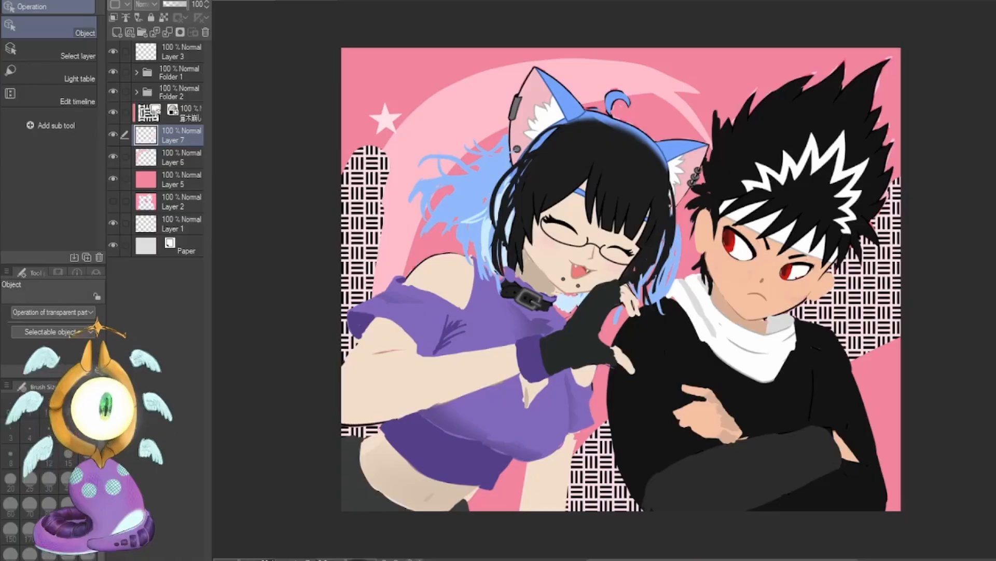
pyautogui.press('e')
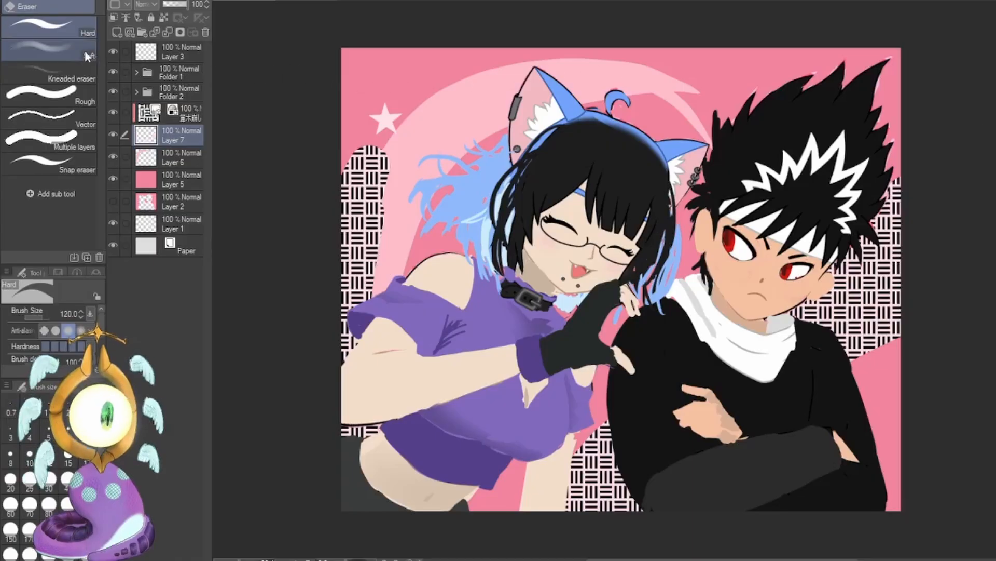
pyautogui.click(47, 51)
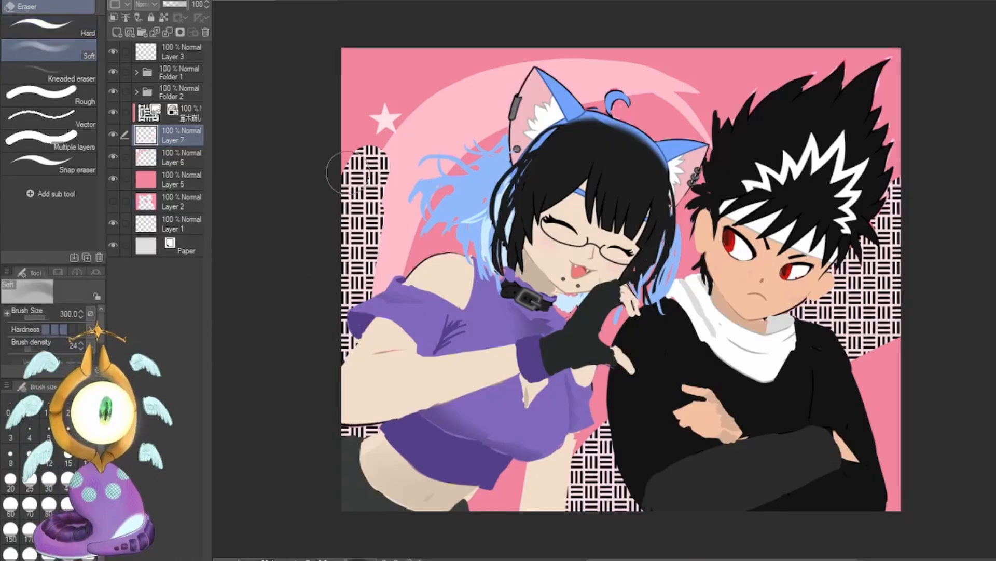
pyautogui.moveTo(340, 166)
pyautogui.mouseDown()
pyautogui.moveTo(365, 139)
pyautogui.moveTo(367, 161)
pyautogui.moveTo(396, 132)
pyautogui.moveTo(386, 192)
pyautogui.moveTo(410, 165)
pyautogui.moveTo(388, 257)
pyautogui.moveTo(404, 133)
pyautogui.moveTo(371, 147)
pyautogui.moveTo(371, 224)
pyautogui.moveTo(386, 154)
pyautogui.moveTo(347, 130)
pyautogui.moveTo(368, 178)
pyautogui.moveTo(401, 209)
pyautogui.moveTo(377, 311)
pyautogui.moveTo(383, 267)
pyautogui.mouseUp()
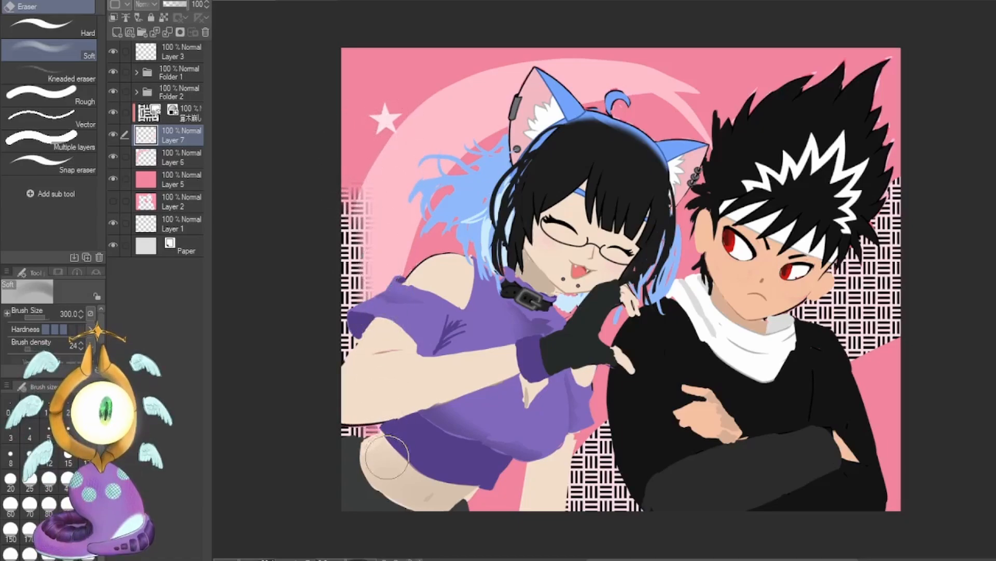
pyautogui.moveTo(597, 421)
pyautogui.mouseDown()
pyautogui.moveTo(566, 480)
pyautogui.moveTo(618, 426)
pyautogui.moveTo(581, 514)
pyautogui.moveTo(561, 511)
pyautogui.moveTo(613, 475)
pyautogui.moveTo(607, 435)
pyautogui.moveTo(548, 486)
pyautogui.mouseUp()
pyautogui.moveTo(844, 357)
pyautogui.mouseDown()
pyautogui.moveTo(909, 315)
pyautogui.moveTo(903, 298)
pyautogui.moveTo(884, 302)
pyautogui.moveTo(847, 343)
pyautogui.moveTo(822, 344)
pyautogui.mouseUp()
pyautogui.moveTo(890, 176)
pyautogui.mouseDown()
pyautogui.moveTo(887, 189)
pyautogui.moveTo(901, 195)
pyautogui.moveTo(895, 218)
pyautogui.mouseUp()
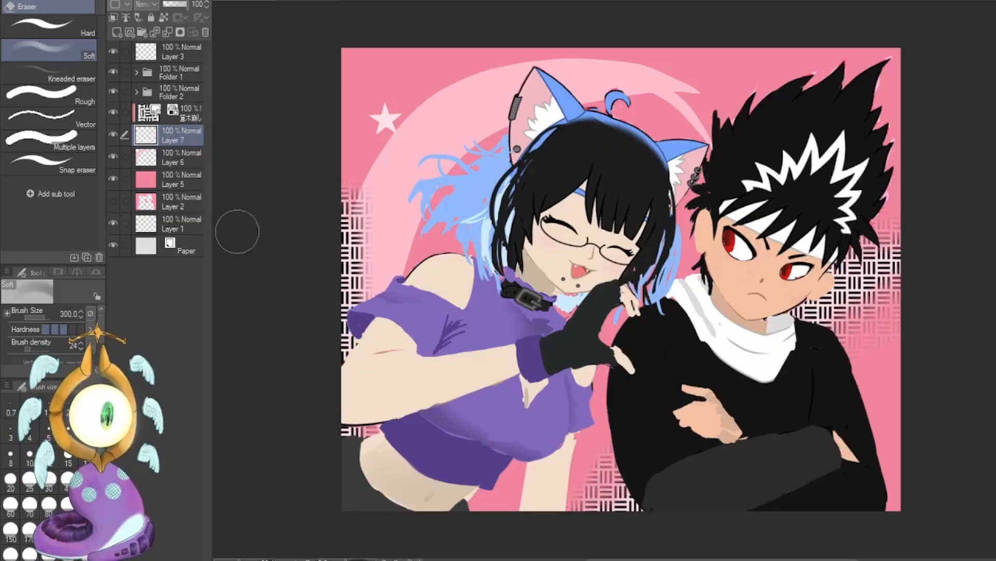
# Lock the patches layer's transparent pixels and recolor it a deeper pink, and set the pattern layer's blending mode to Soft light.
pyautogui.click(164, 17)
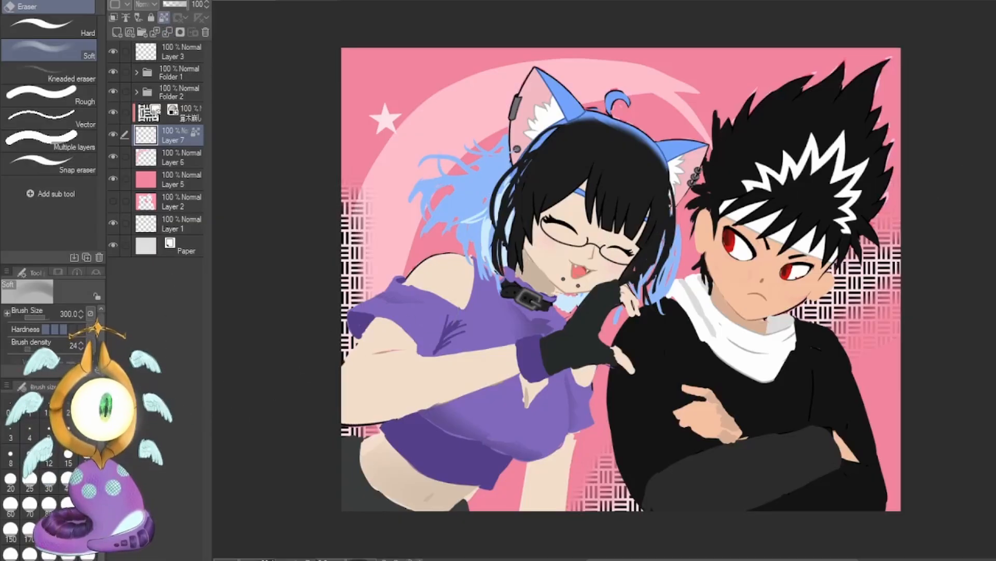
pyautogui.press('p')
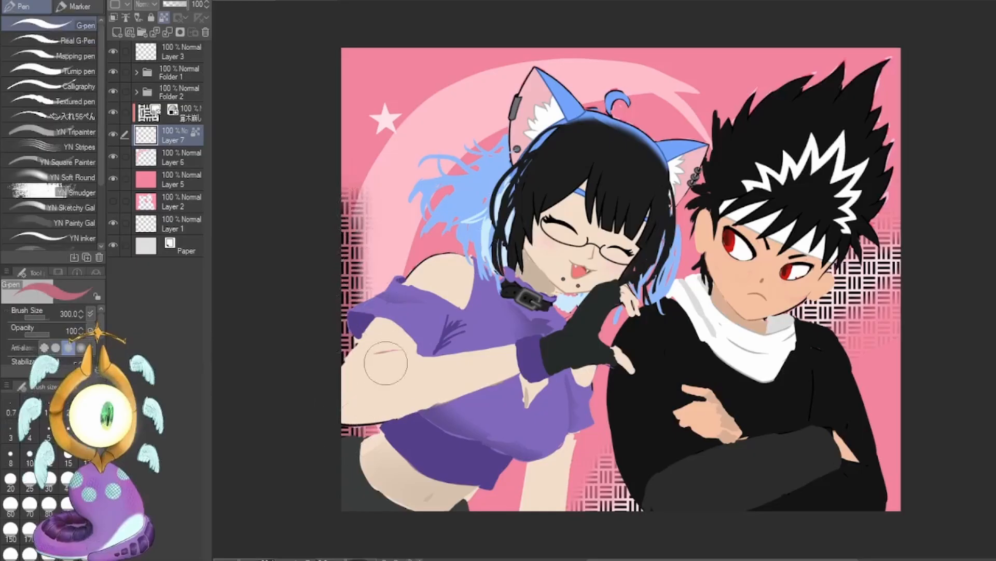
pyautogui.click(185, 112)
pyautogui.click(149, 7)
pyautogui.click(168, 158)
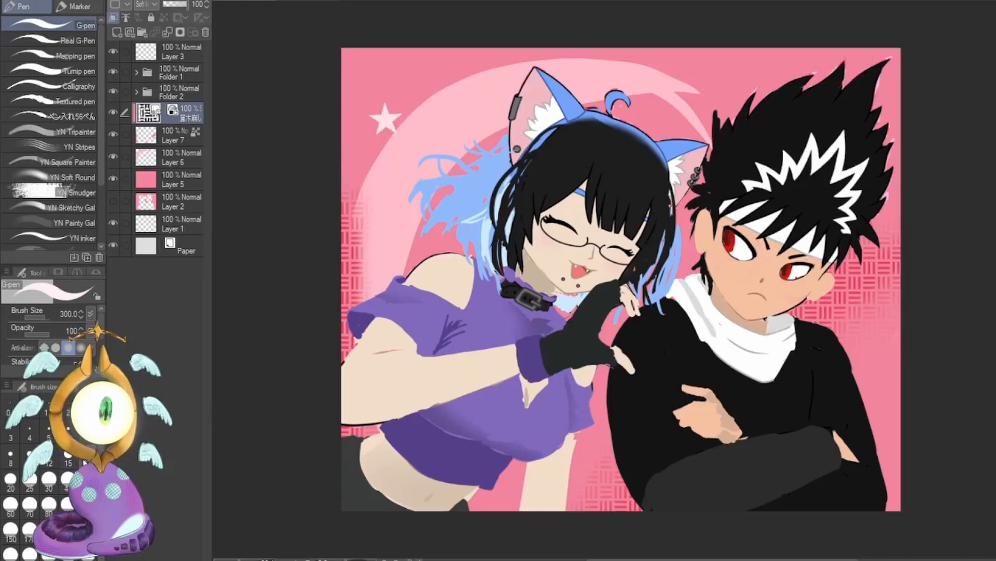
# Draw a small pale pink heart outline on the crescent beside the girl's ear on Layer 6, using the G-pen at size 40.
pyautogui.click(85, 461)
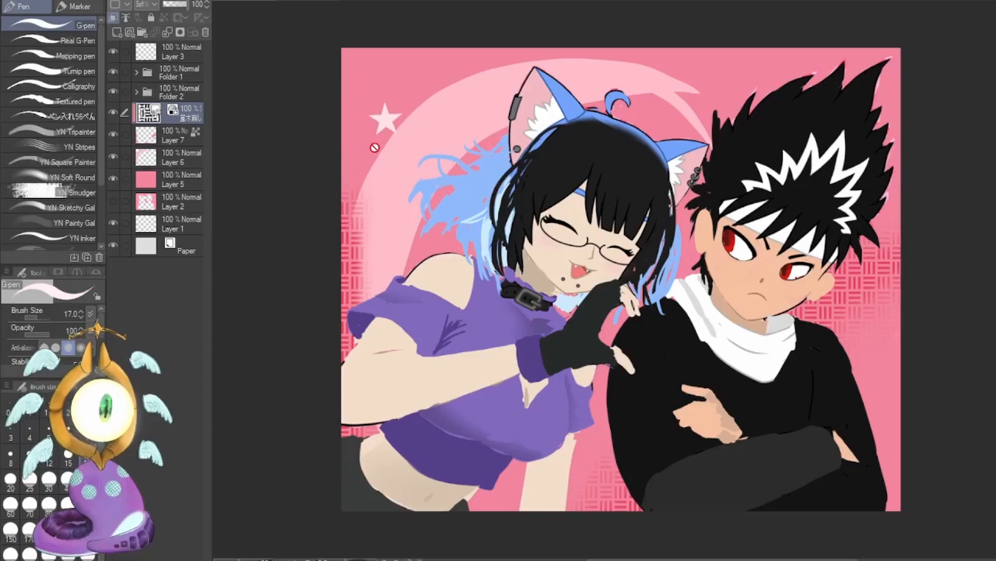
pyautogui.click(182, 156)
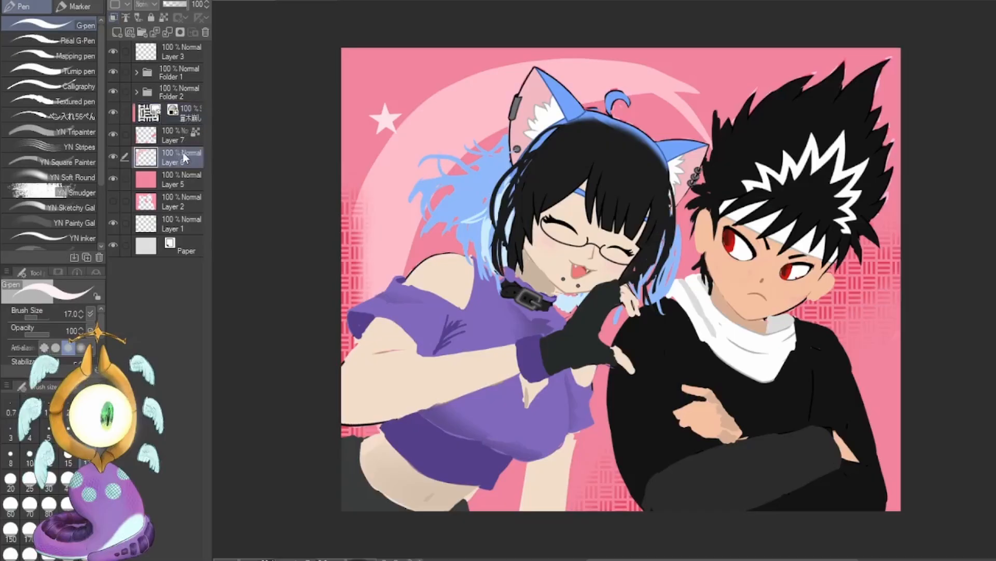
pyautogui.click(67, 477)
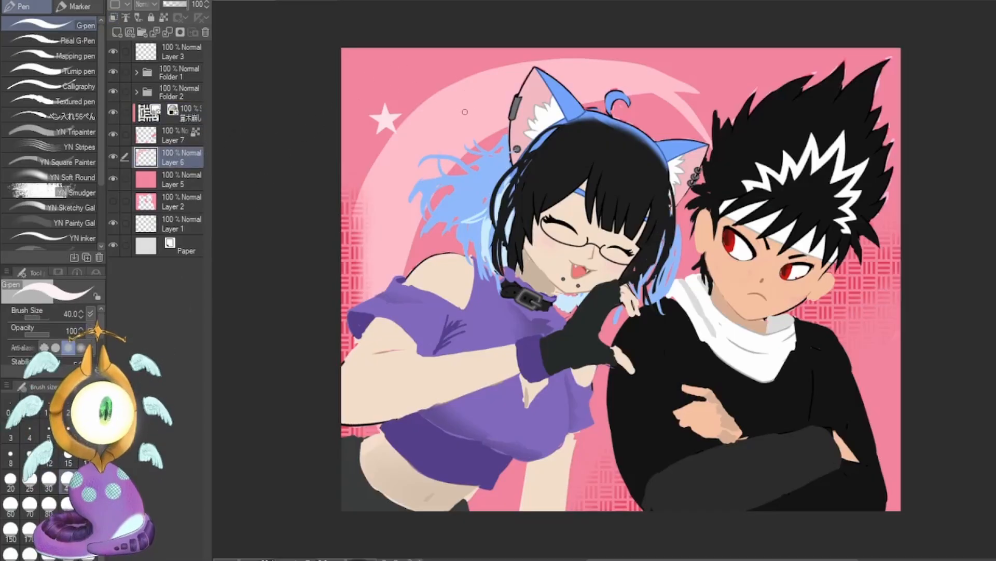
pyautogui.moveTo(466, 107); pyautogui.dragTo(471, 127)
pyautogui.hotkey('ctrl', 'z')
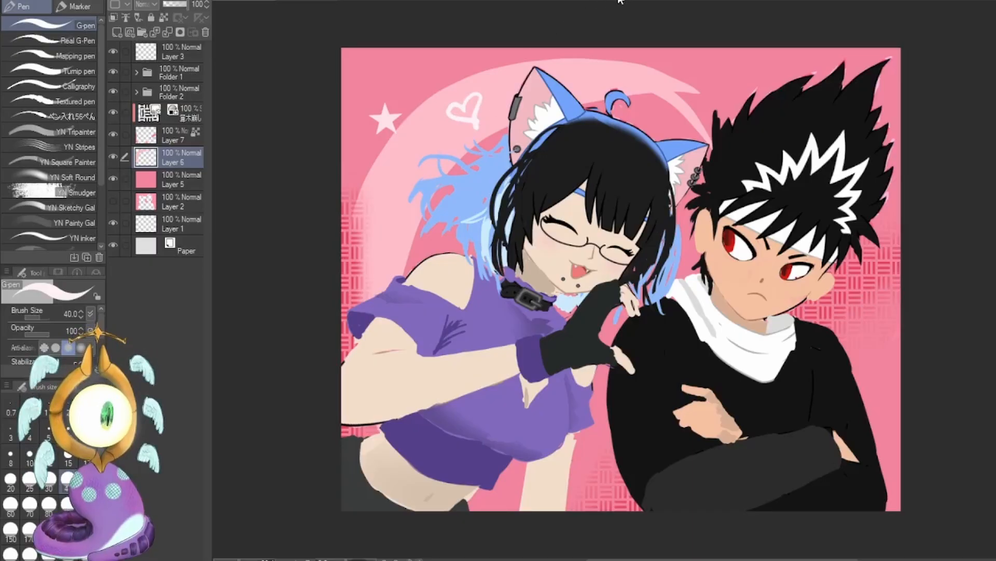
# Decorate the background with a pale pink triangle beside the boy's arm, diagonal stripes behind his hair, and small dots between the characters.
pyautogui.moveTo(867, 345)
pyautogui.mouseDown()
pyautogui.moveTo(895, 321)
pyautogui.moveTo(895, 351)
pyautogui.moveTo(891, 337)
pyautogui.mouseUp()
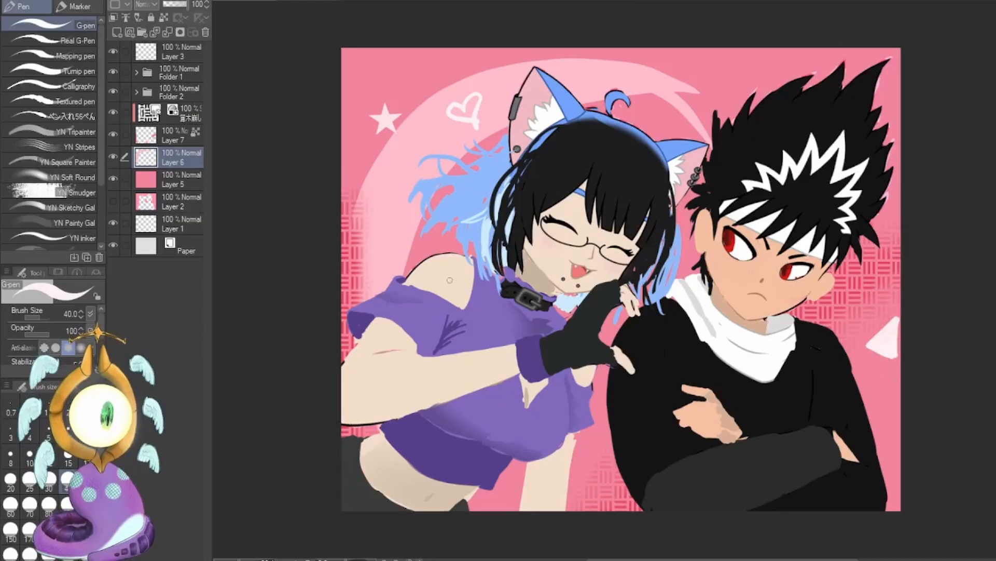
pyautogui.moveTo(723, 81)
pyautogui.mouseDown()
pyautogui.moveTo(932, 135)
pyautogui.moveTo(883, 236)
pyautogui.mouseUp()
pyautogui.keyDown('alt'); pyautogui.click(398, 211); pyautogui.keyUp('alt')
pyautogui.moveTo(429, 253); pyautogui.dragTo(451, 262)
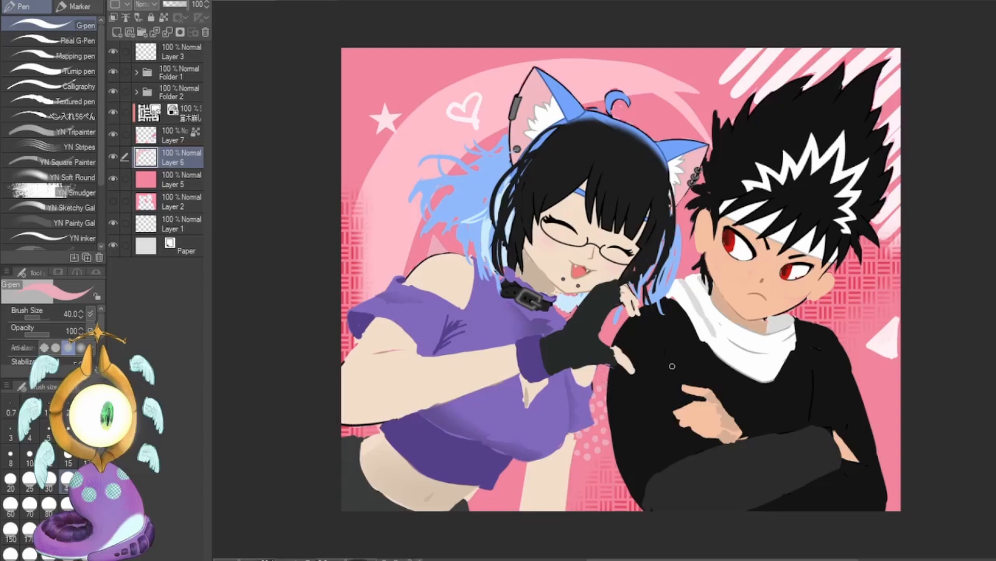
# Draw thick diagonal stripes beside the girl's waist, and fine size-15 G-pen stripes across the background's upper-left corner on a new layer above Layer 5.
pyautogui.moveTo(474, 493)
pyautogui.mouseDown()
pyautogui.moveTo(501, 511)
pyautogui.moveTo(521, 506)
pyautogui.mouseUp()
pyautogui.moveTo(504, 474); pyautogui.dragTo(600, 504)
pyautogui.click(179, 179)
pyautogui.click(117, 32)
pyautogui.keyDown('alt'); pyautogui.click(385, 119); pyautogui.keyUp('alt')
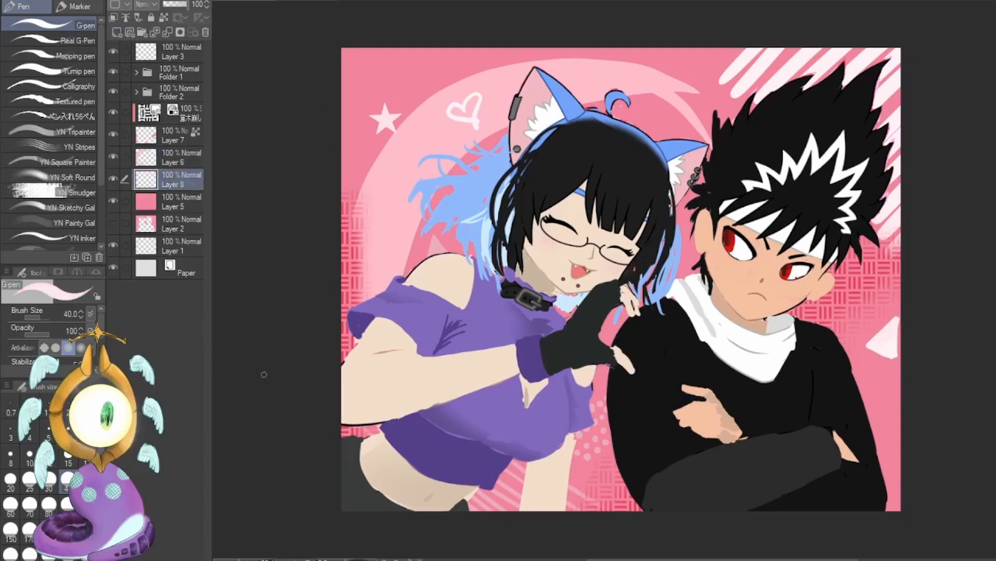
pyautogui.click(68, 454)
pyautogui.moveTo(342, 159); pyautogui.dragTo(378, 128)
pyautogui.moveTo(343, 114); pyautogui.dragTo(412, 50)
pyautogui.moveTo(366, 102); pyautogui.dragTo(433, 48)
pyautogui.moveTo(451, 73); pyautogui.dragTo(481, 48)
pyautogui.moveTo(498, 64); pyautogui.dragTo(523, 48)
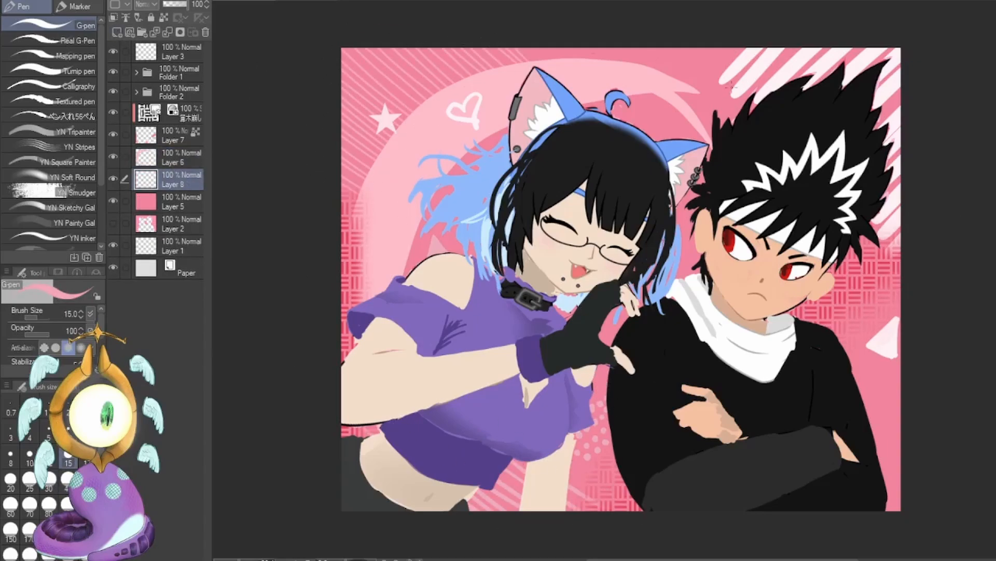
# Sharpen the edges of the pale triangle beside the boy's arm on Layer 6 with the Hard eraser.
pyautogui.press('e')
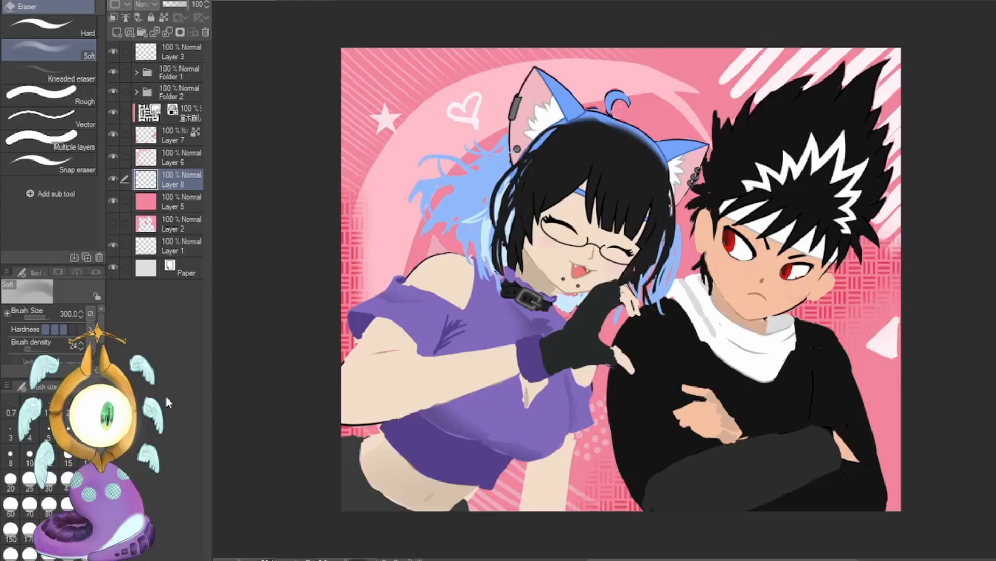
pyautogui.click(86, 30)
pyautogui.click(179, 158)
pyautogui.moveTo(907, 315); pyautogui.dragTo(897, 363)
pyautogui.moveTo(894, 367); pyautogui.dragTo(864, 353)
pyautogui.moveTo(860, 341); pyautogui.dragTo(905, 299)
pyautogui.click(68, 456)
pyautogui.click(68, 481)
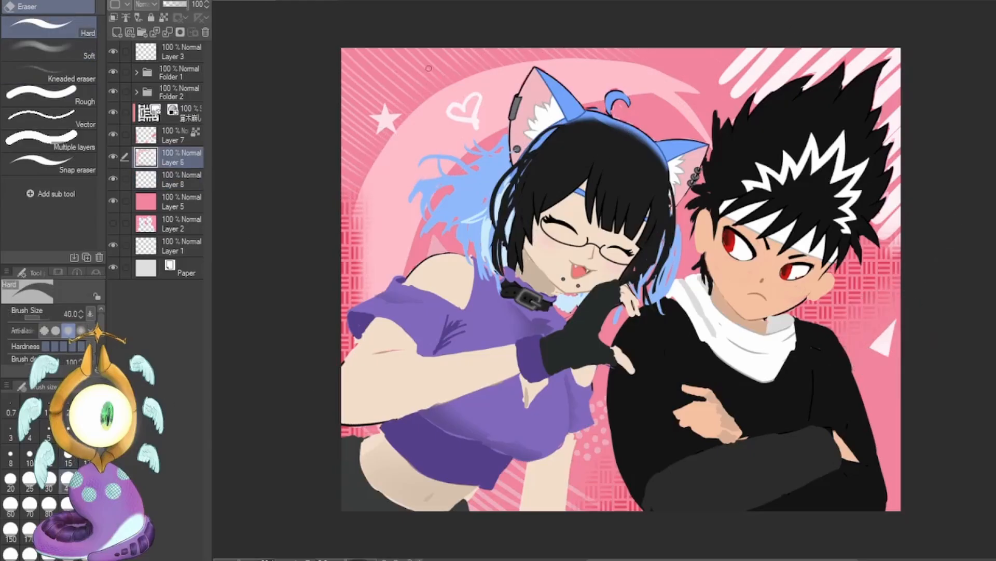
# Add pale pink triangles, a star between the characters and a heart above the girl's ear with the G-pen at size 40.
pyautogui.press('p')
pyautogui.click(68, 481)
pyautogui.moveTo(414, 56); pyautogui.dragTo(399, 86)
pyautogui.moveTo(399, 87); pyautogui.dragTo(420, 84)
pyautogui.moveTo(890, 424); pyautogui.dragTo(897, 441)
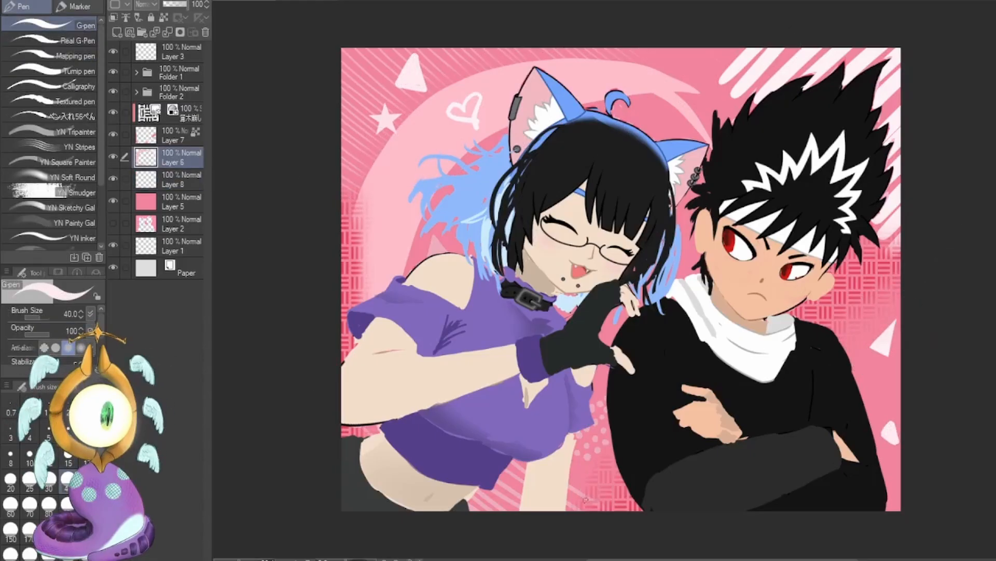
pyautogui.moveTo(592, 477); pyautogui.dragTo(603, 496)
pyautogui.moveTo(665, 99); pyautogui.dragTo(665, 112)
pyautogui.press('c')
pyautogui.moveTo(885, 442); pyautogui.dragTo(893, 415)
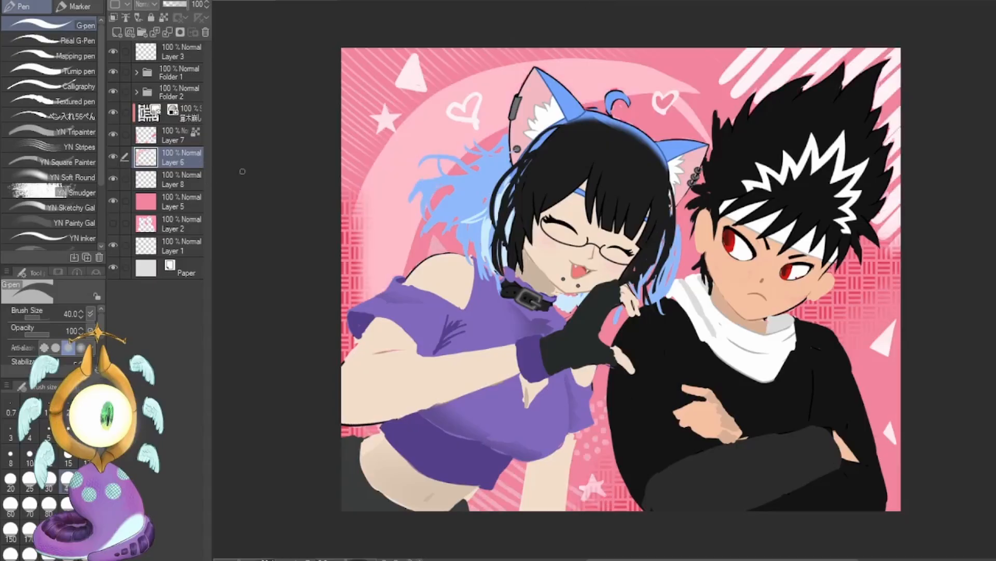
# Lock Layer 6's transparent pixels and tint its stripes, triangles and upper-left star with the crescent's pink, using the G-pen at size 300.
pyautogui.press('c')
pyautogui.keyDown('alt'); pyautogui.click(393, 200); pyautogui.keyUp('alt')
pyautogui.click(164, 17)
pyautogui.click(87, 530)
pyautogui.moveTo(742, 68); pyautogui.dragTo(901, 244)
pyautogui.moveTo(890, 325); pyautogui.dragTo(881, 351)
pyautogui.moveTo(891, 418); pyautogui.dragTo(891, 441)
pyautogui.moveTo(584, 483); pyautogui.dragTo(601, 493)
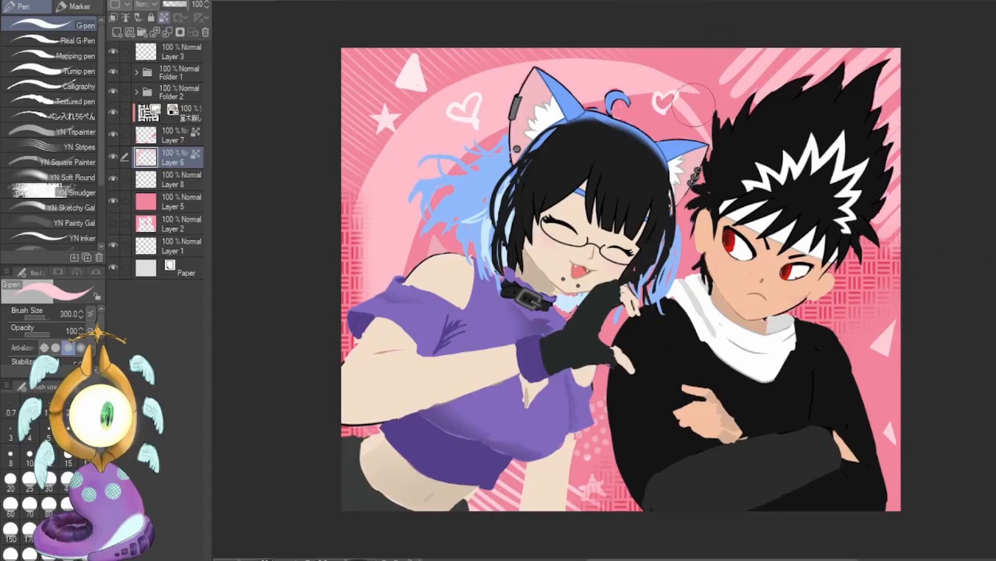
pyautogui.moveTo(387, 121); pyautogui.dragTo(417, 70)
# Brighten the woven background pattern by changing the pattern layer's blending mode, and select Layer 7.
pyautogui.click(176, 113)
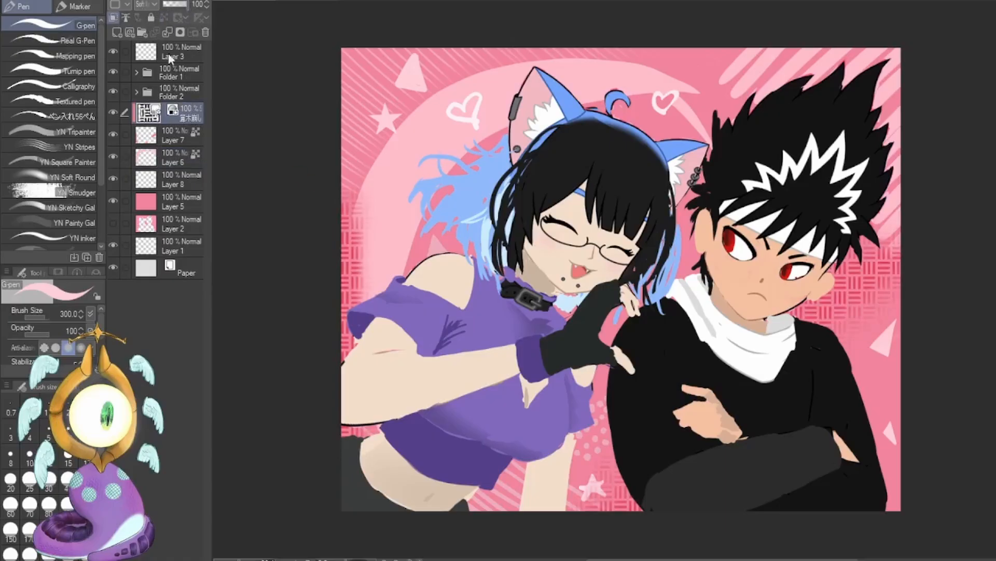
pyautogui.click(152, 13)
pyautogui.click(156, 136)
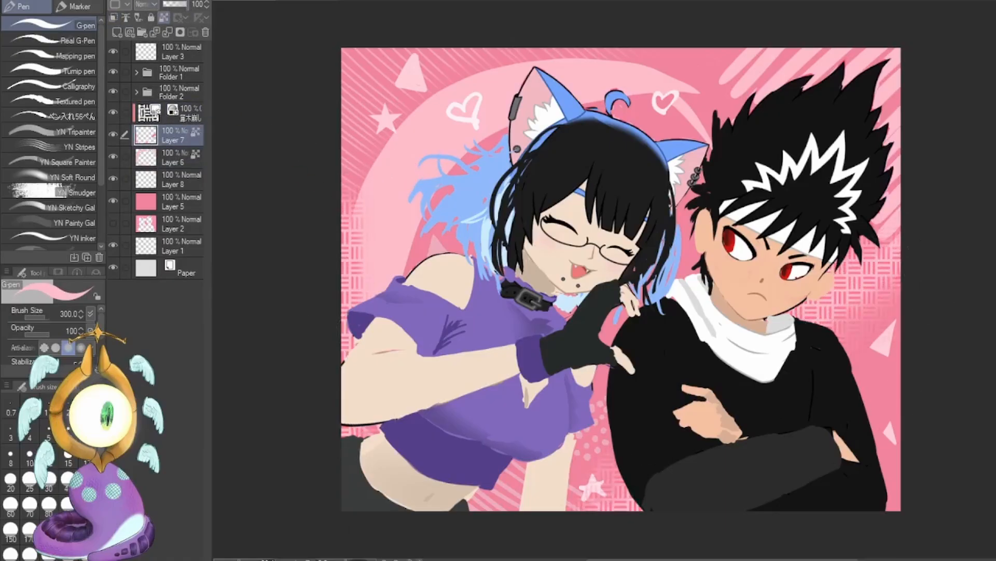
# Merge the boy's visible layers in Folder 2 and the girl's in Folder 1, and select the girl's merged layer.
pyautogui.click(87, 431)
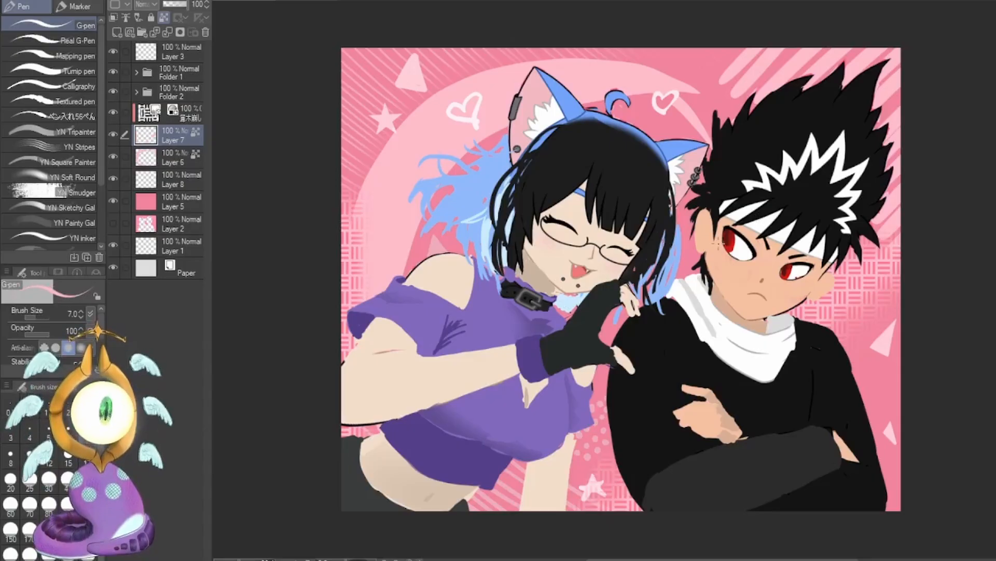
pyautogui.keyDown('ctrl'); pyautogui.keyDown('shift'); pyautogui.click(719, 243); pyautogui.keyUp('shift'); pyautogui.keyUp('ctrl')
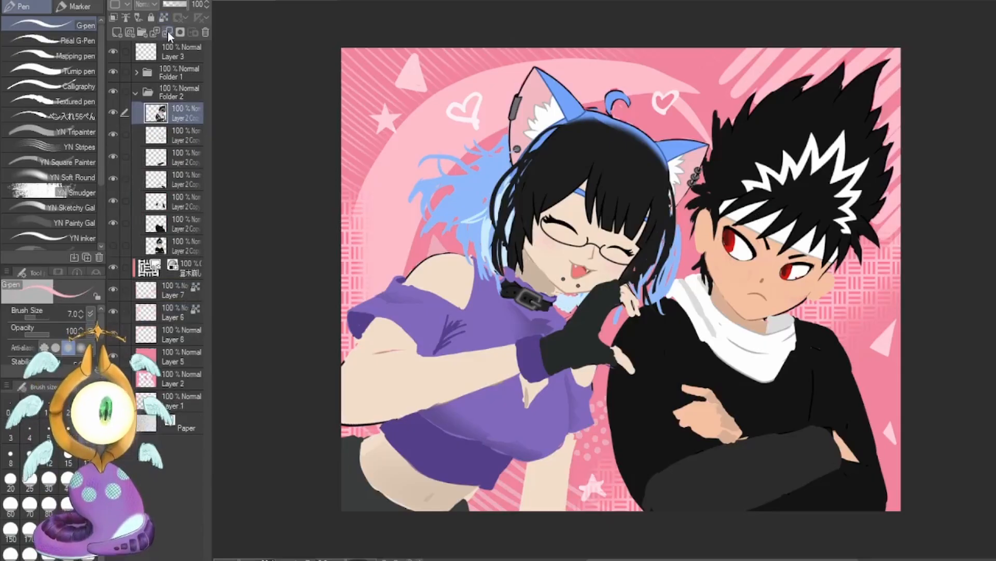
pyautogui.click(167, 32)
pyautogui.click(167, 32)
pyautogui.click(167, 32)
pyautogui.click(165, 31)
pyautogui.click(165, 33)
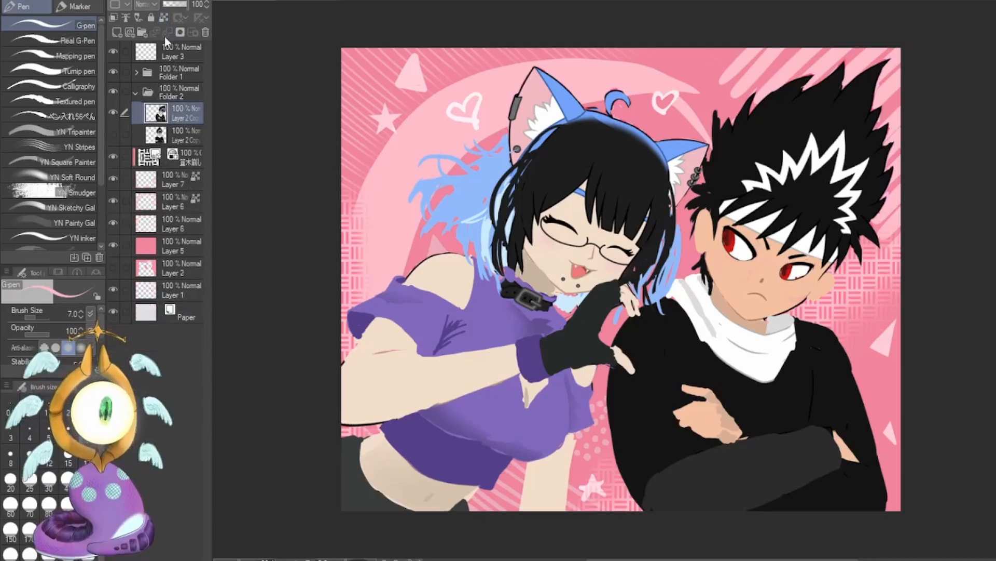
pyautogui.click(992, 234)
pyautogui.keyDown('alt'); pyautogui.click(763, 279); pyautogui.keyUp('alt')
pyautogui.click(179, 60)
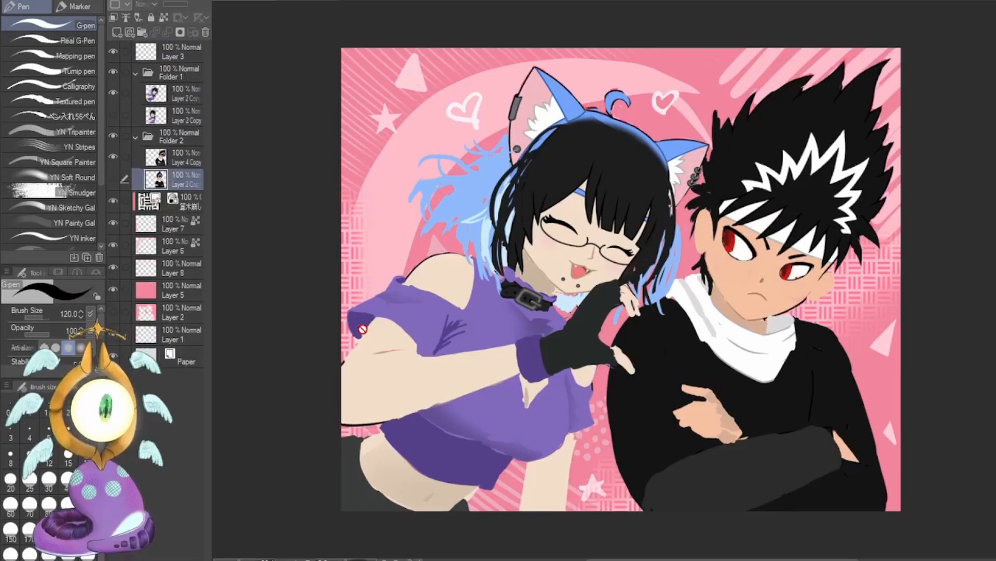
pyautogui.click(191, 158)
pyautogui.click(181, 97)
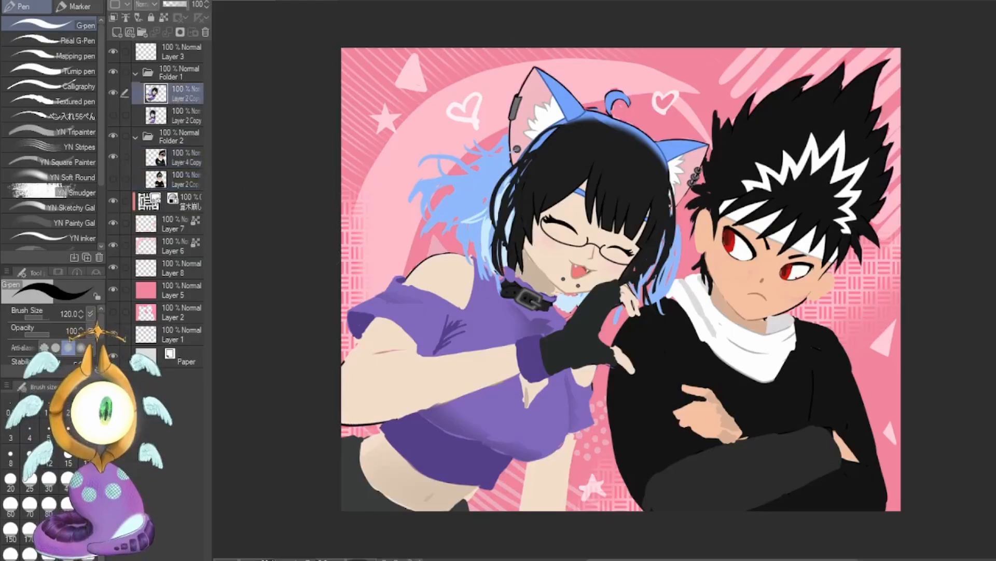
# Try a dark outline along the girl's raised forearm with the G-pen at size 17.
pyautogui.press('[')
pyautogui.press('[')
pyautogui.press('[')
pyautogui.press('[')
pyautogui.press('[')
pyautogui.press('[')
pyautogui.press('[')
pyautogui.press('[')
pyautogui.press('[')
pyautogui.press('[')
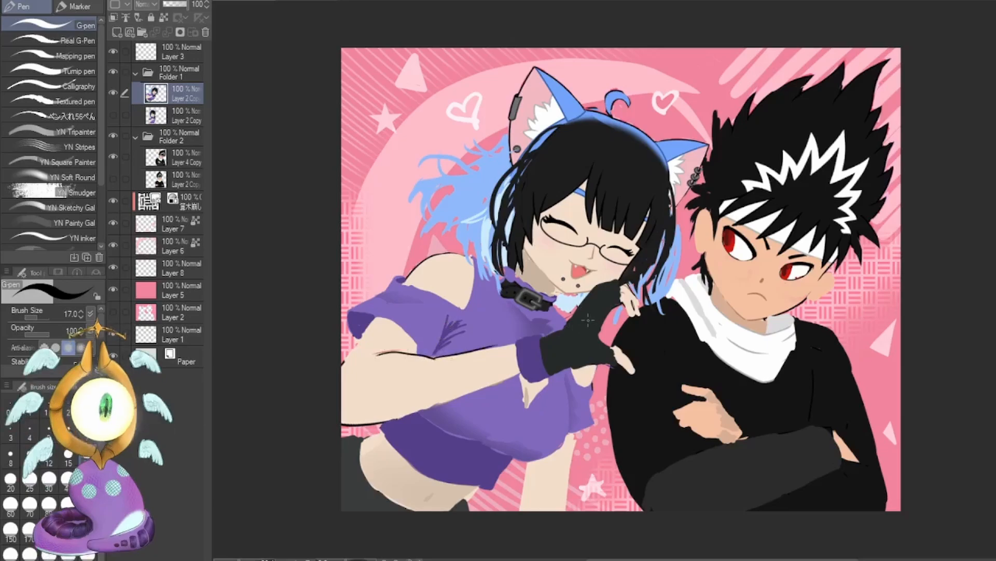
pyautogui.hotkey('ctrl', 'z')
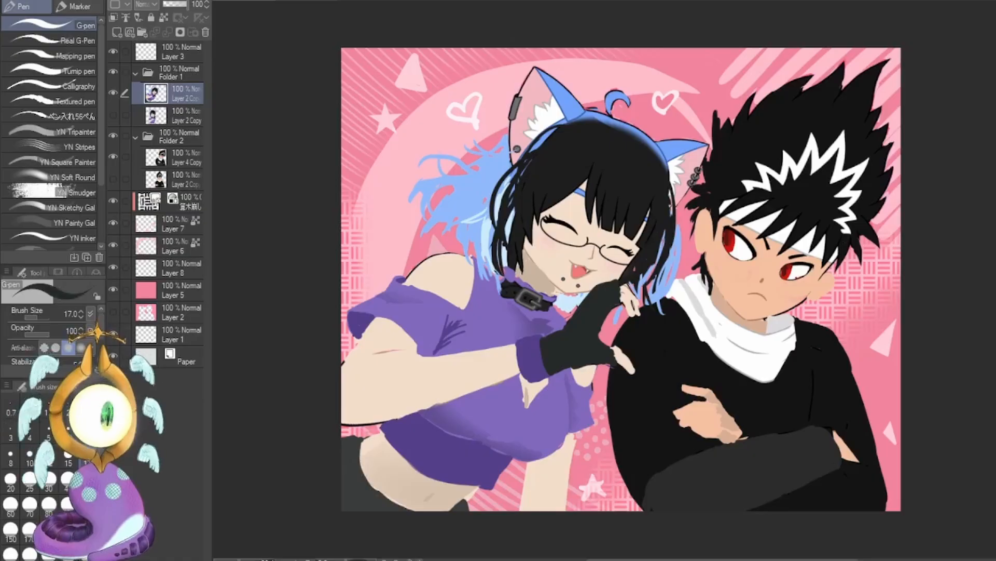
# Paint a waistband on the girl's dark pants with the G-pen at size 40, and touch up her glove around the thumb.
pyautogui.click(67, 478)
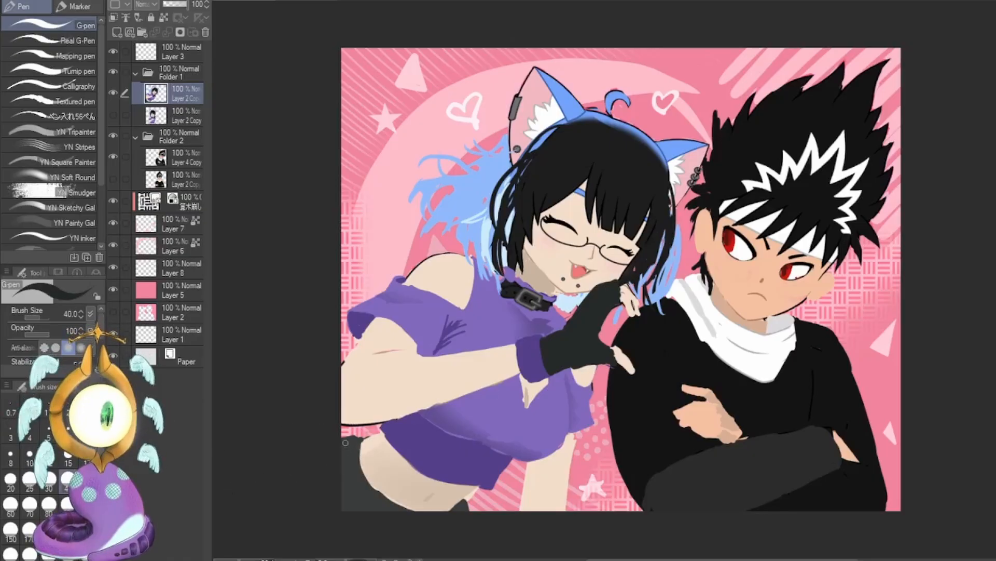
pyautogui.moveTo(366, 499)
pyautogui.mouseDown()
pyautogui.moveTo(358, 486)
pyautogui.moveTo(388, 514)
pyautogui.mouseUp()
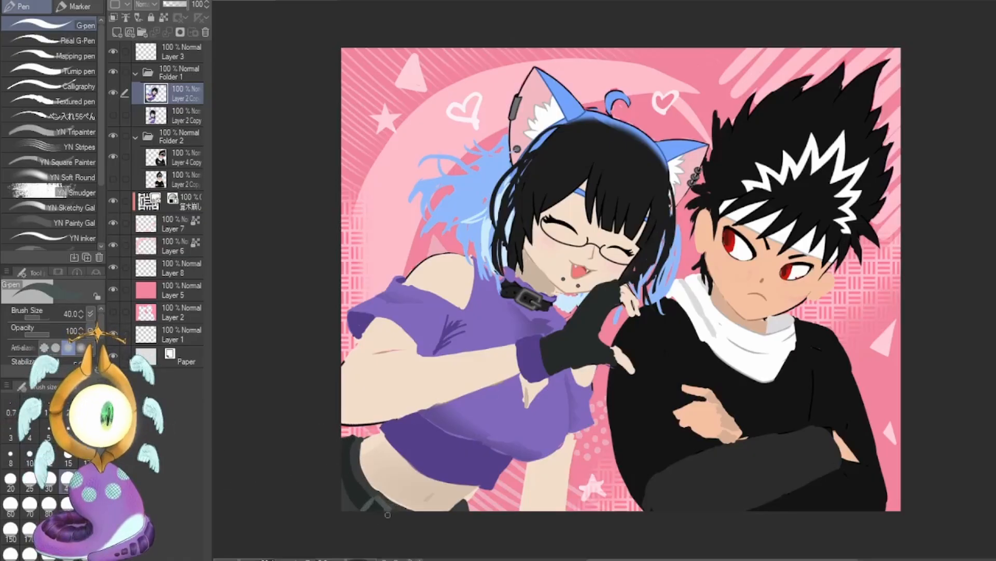
pyautogui.keyDown('alt'); pyautogui.click(592, 346); pyautogui.keyUp('alt')
pyautogui.moveTo(613, 344); pyautogui.dragTo(619, 351)
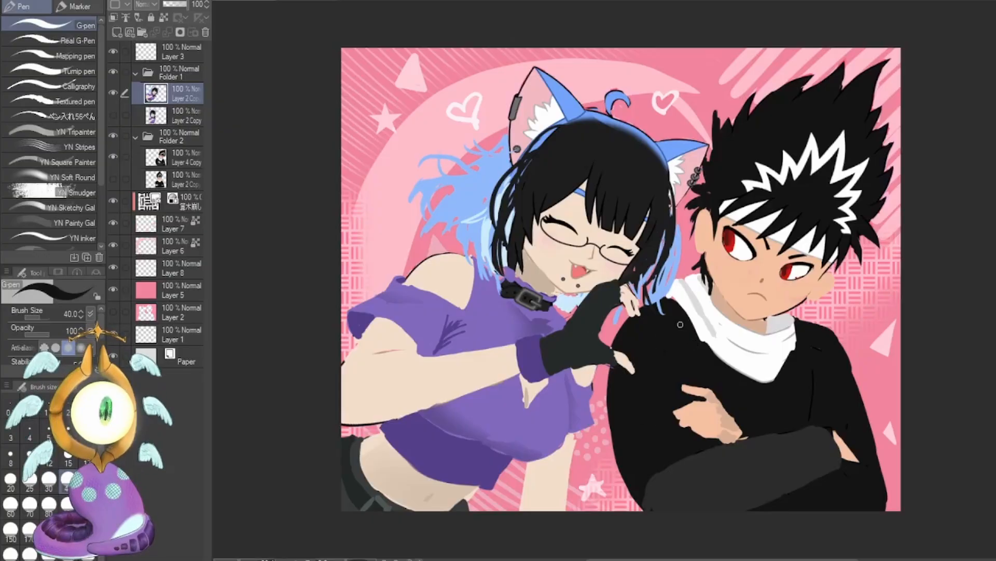
# Try thin red blush lines on the boy's cheeks with the G-pen at size 6.
pyautogui.keyDown('alt'); pyautogui.click(730, 243); pyautogui.keyUp('alt')
pyautogui.click(68, 432)
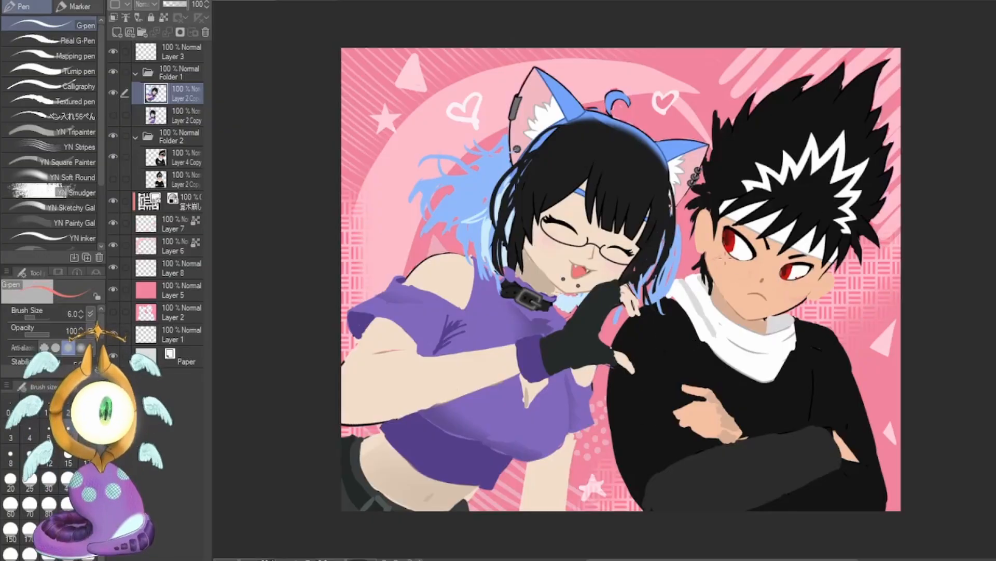
pyautogui.moveTo(714, 264); pyautogui.dragTo(731, 259)
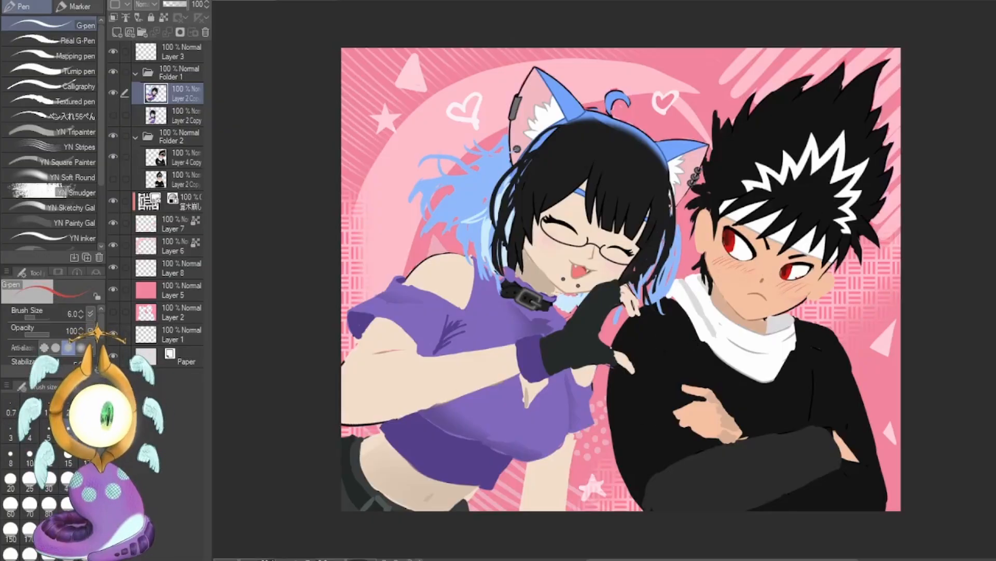
# Add a soft blush to both of the boy's cheeks with the Soft airbrush at size 120.
pyautogui.press('b')
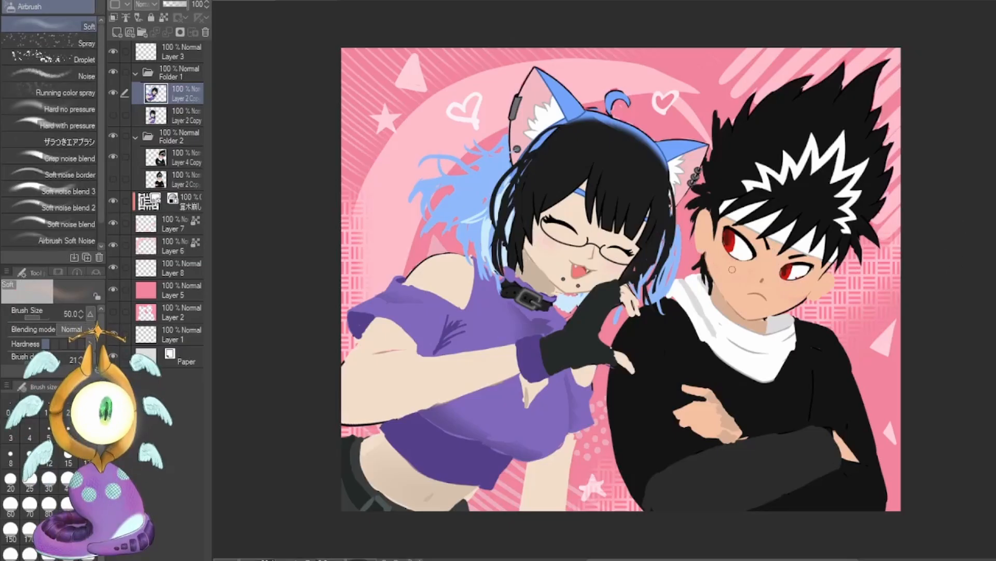
pyautogui.press(']')
pyautogui.press(']')
pyautogui.moveTo(725, 267); pyautogui.dragTo(741, 271)
pyautogui.moveTo(783, 290); pyautogui.dragTo(799, 288)
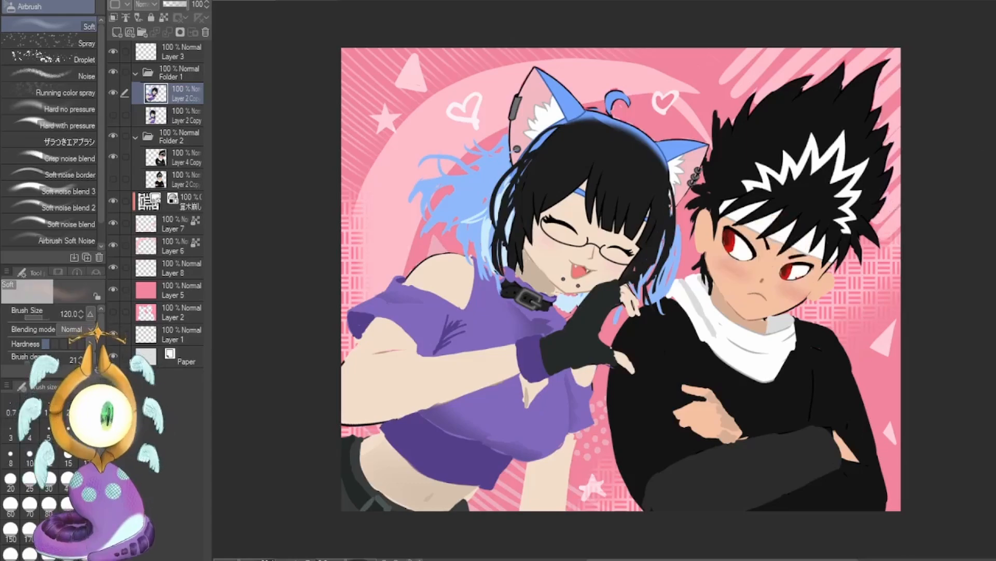
# Repaint the boy's angry eyebrows and dark eye outlines with the G-pen at size 25, cleaning up around them with his skin color.
pyautogui.press('p')
pyautogui.moveTo(787, 256); pyautogui.dragTo(811, 254)
pyautogui.moveTo(739, 226); pyautogui.dragTo(767, 250)
pyautogui.keyDown('alt'); pyautogui.click(762, 280); pyautogui.keyUp('alt')
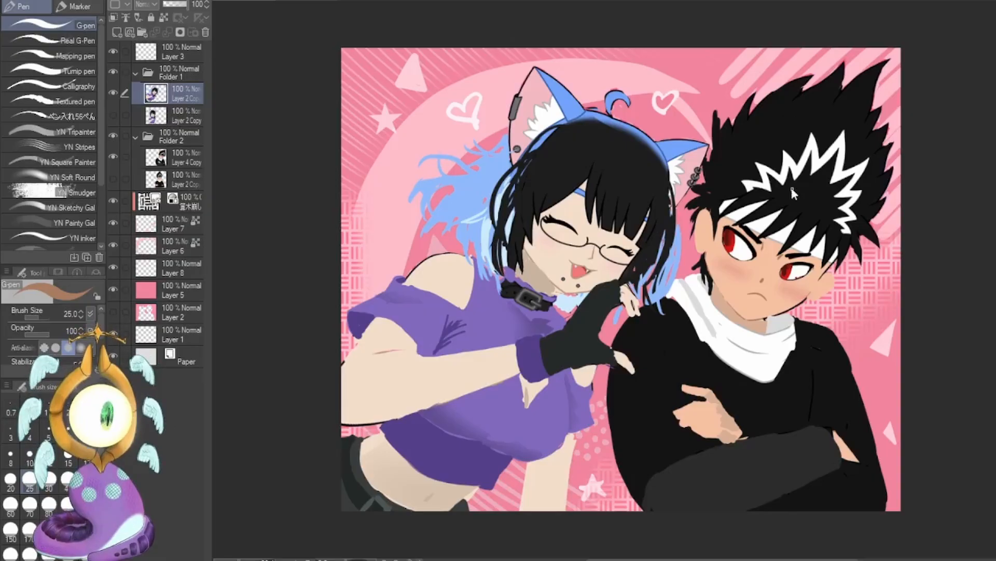
pyautogui.keyDown('alt'); pyautogui.click(802, 256); pyautogui.keyUp('alt')
pyautogui.moveTo(739, 220)
pyautogui.mouseDown()
pyautogui.moveTo(758, 245)
pyautogui.moveTo(795, 257)
pyautogui.mouseUp()
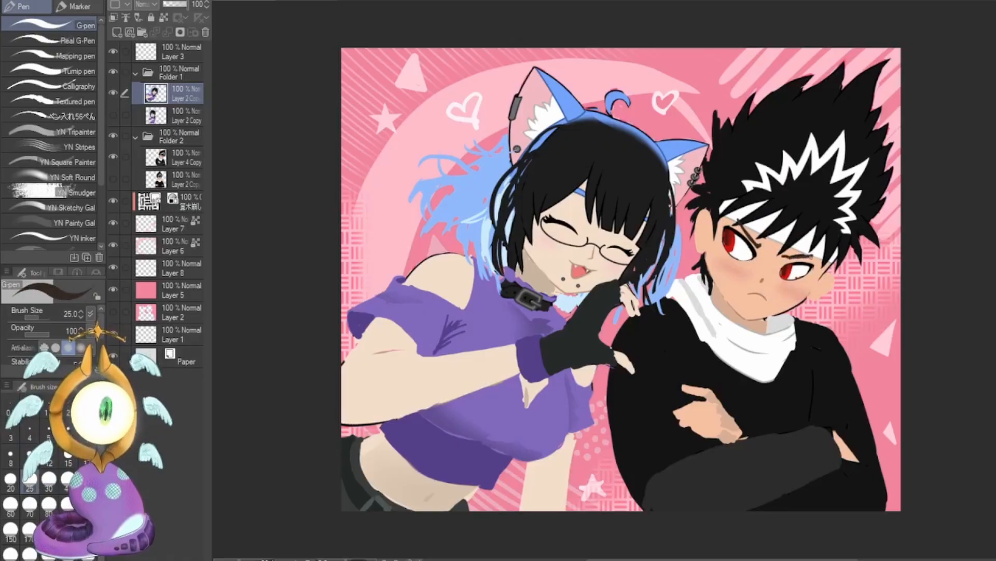
pyautogui.keyDown('alt'); pyautogui.click(762, 280); pyautogui.keyUp('alt')
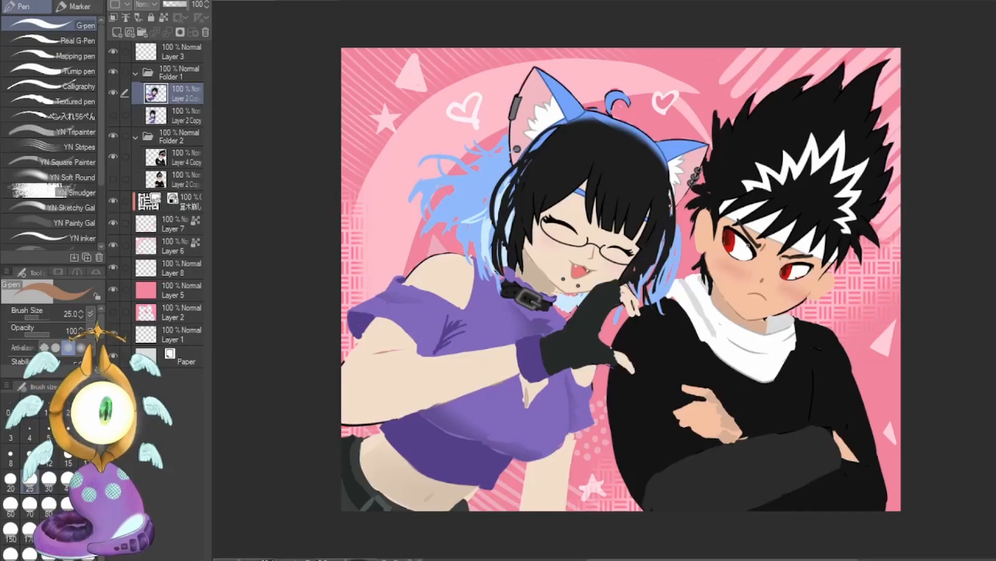
pyautogui.keyDown('alt'); pyautogui.click(747, 247); pyautogui.keyUp('alt')
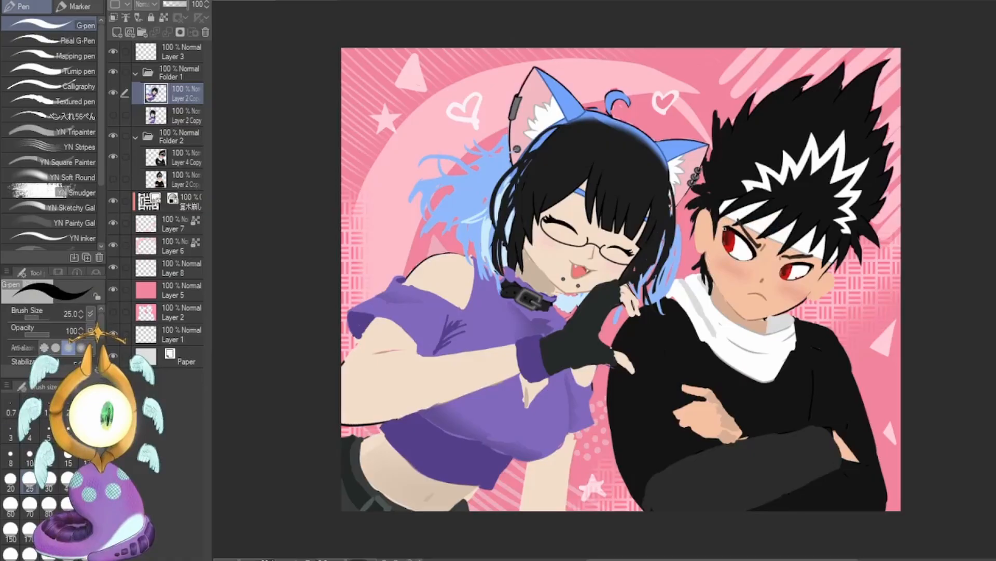
pyautogui.moveTo(725, 228); pyautogui.dragTo(723, 257)
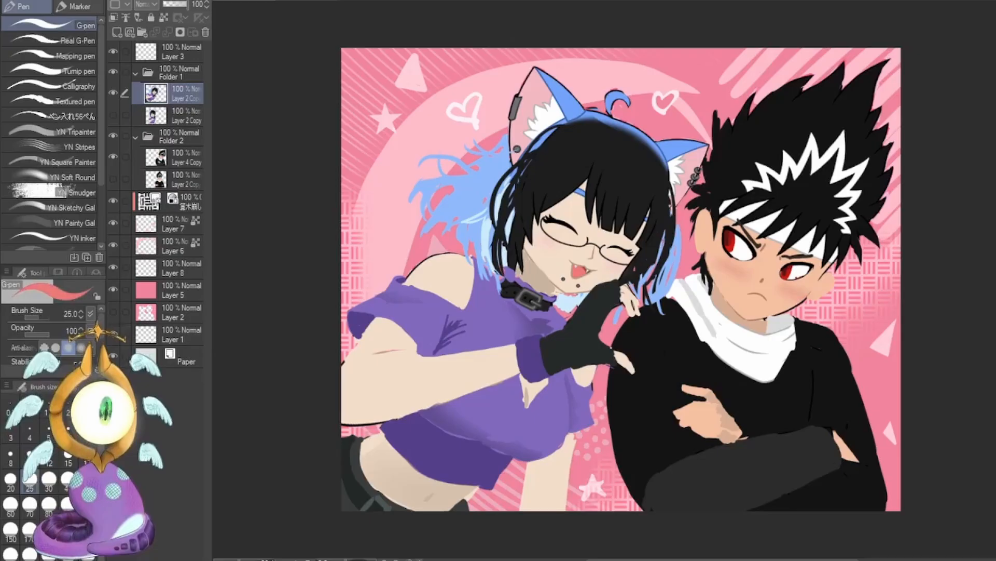
# Deepen the boy's cheek blush with the Soft airbrush at size 80.
pyautogui.press('b')
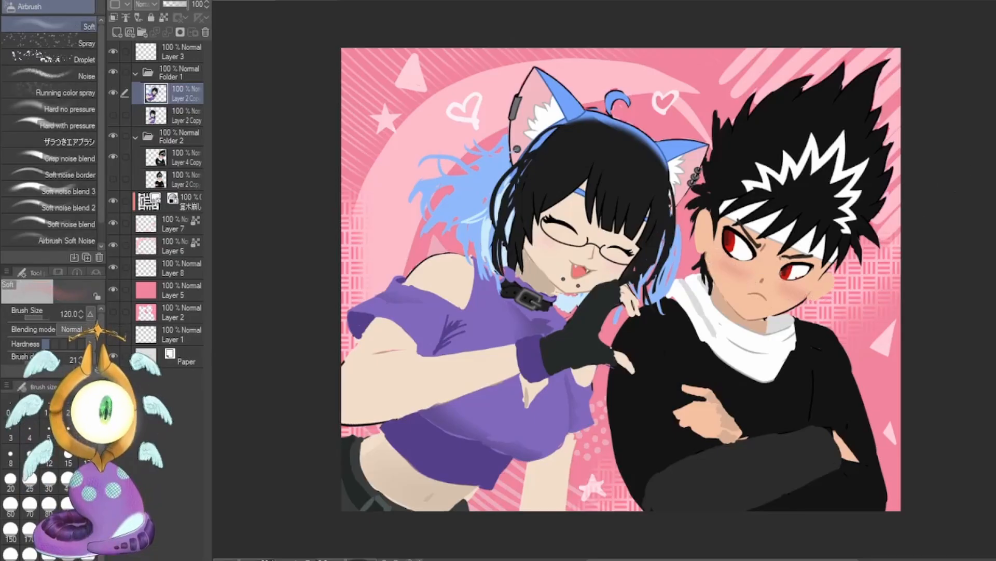
pyautogui.click(48, 505)
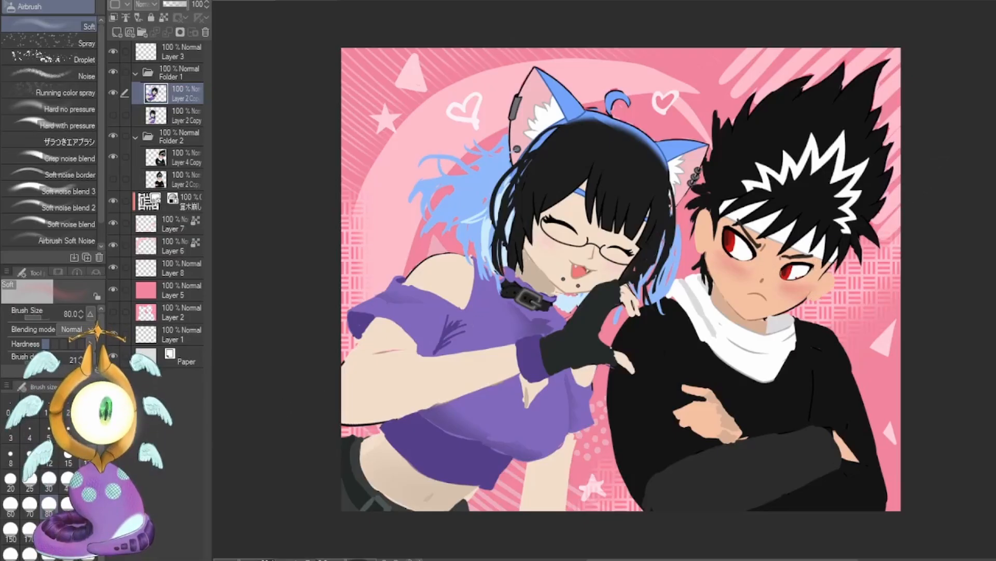
# Switch to the original artwork, delete the layer with the red crop frame, and add a new empty layer above Layer 1.
pyautogui.click(88, 434)
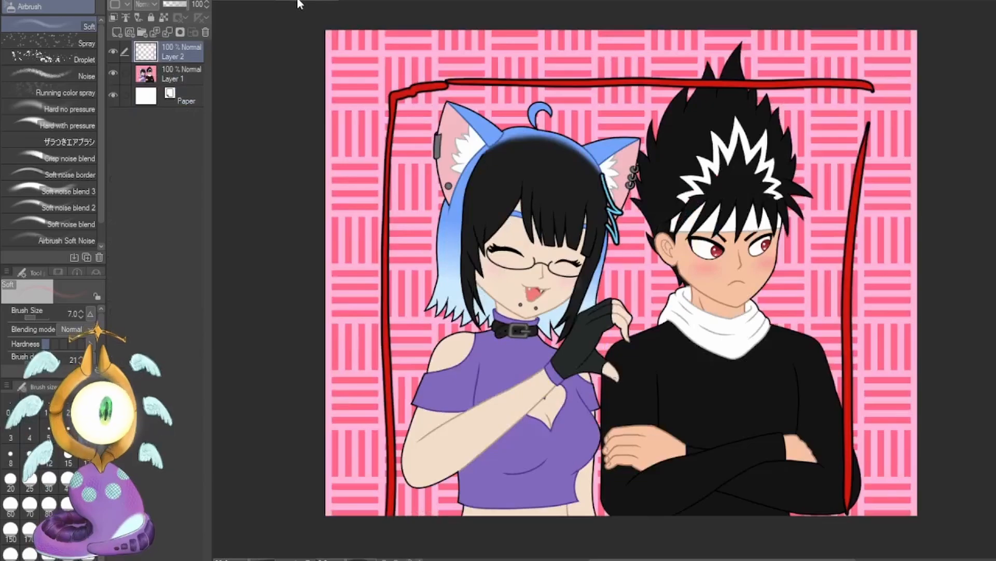
pyautogui.click(205, 32)
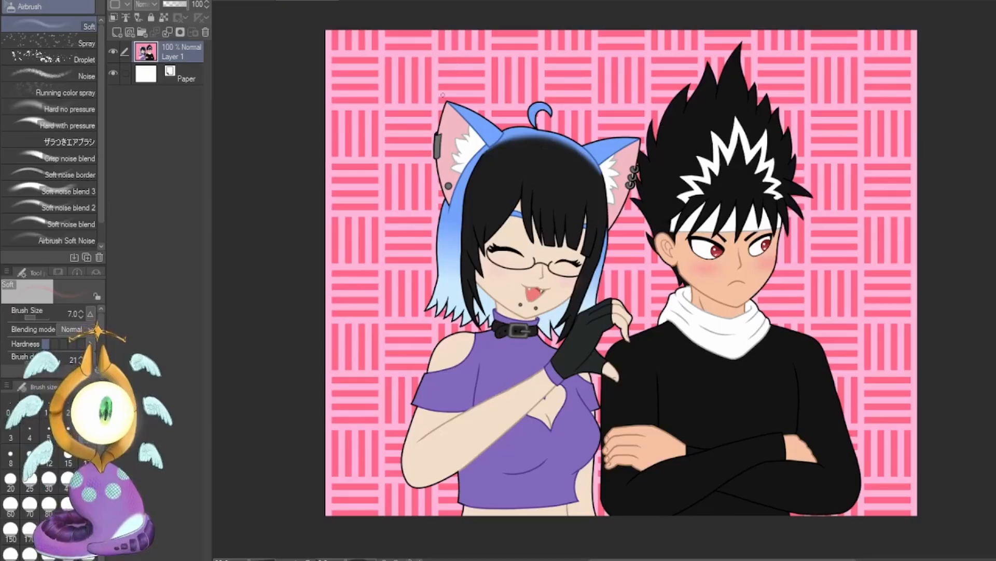
pyautogui.hotkey('ctrl', 'shift', 'n')
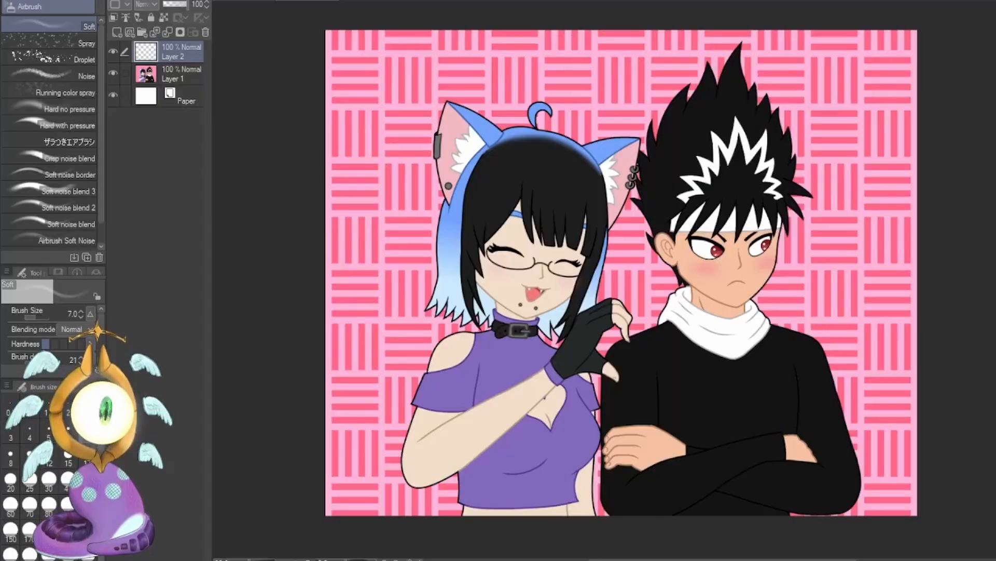
# Select Layer 3 at the top of the repainted artwork and try a curved guide stroke with the Soft airbrush at size 15.
pyautogui.click(68, 458)
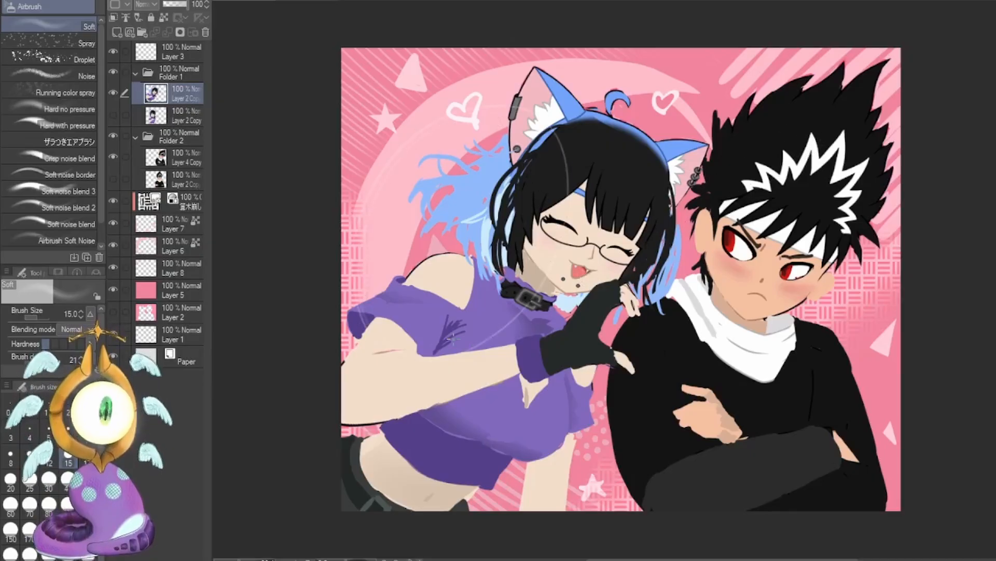
pyautogui.click(179, 52)
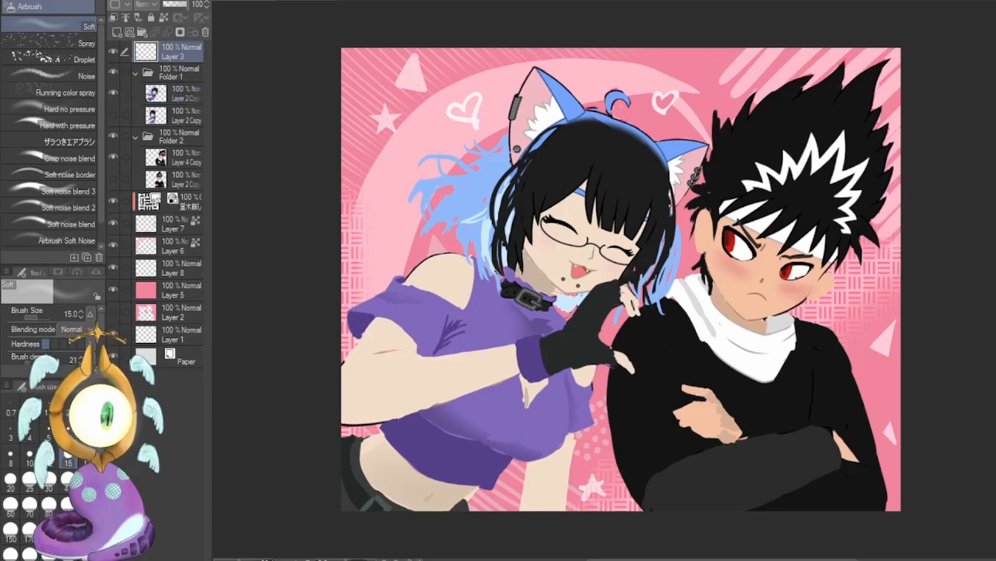
pyautogui.moveTo(473, 122)
pyautogui.mouseDown()
pyautogui.moveTo(438, 143)
pyautogui.moveTo(611, 251)
pyautogui.moveTo(341, 201)
pyautogui.mouseUp()
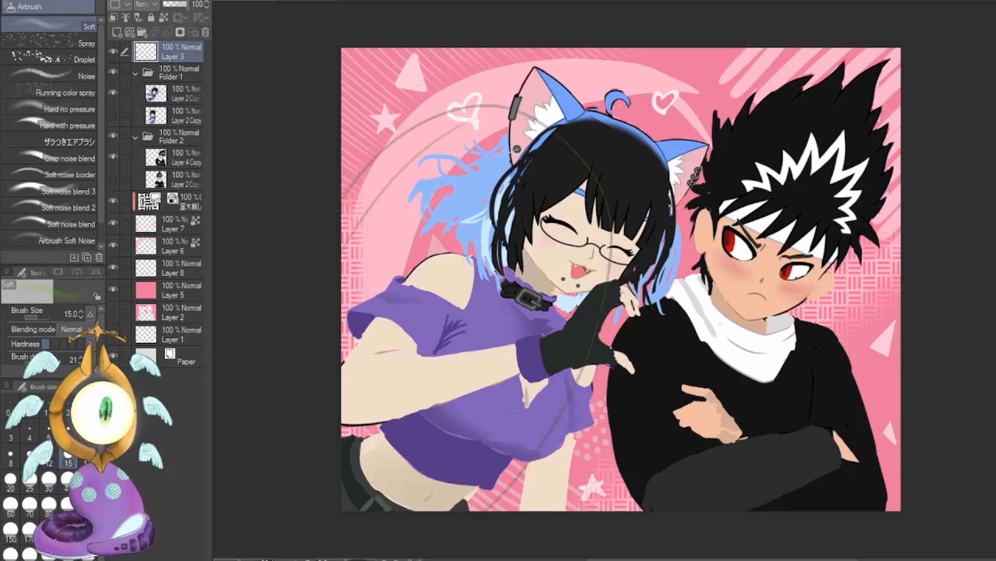
pyautogui.hotkey('ctrl', 'z')
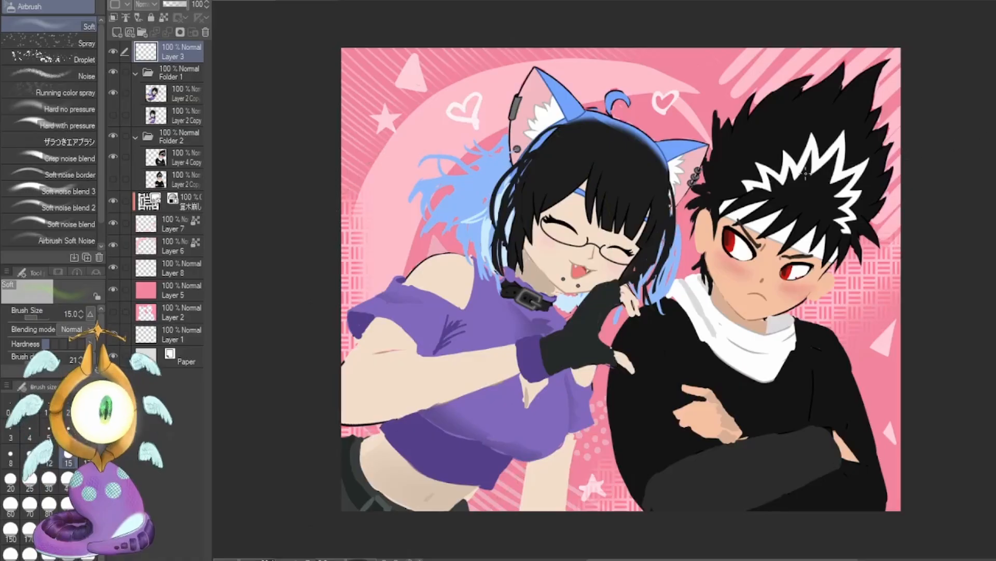
# Try green G-pen guide lines at size 25, one rising through the girl and one descending across the boy, and undo both.
pyautogui.press('p')
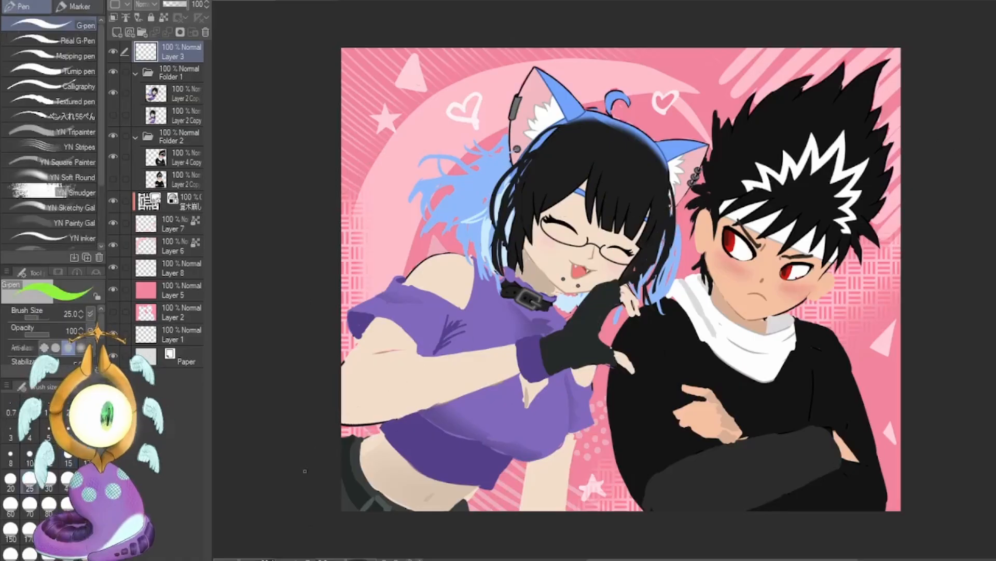
pyautogui.moveTo(305, 471); pyautogui.dragTo(660, 172)
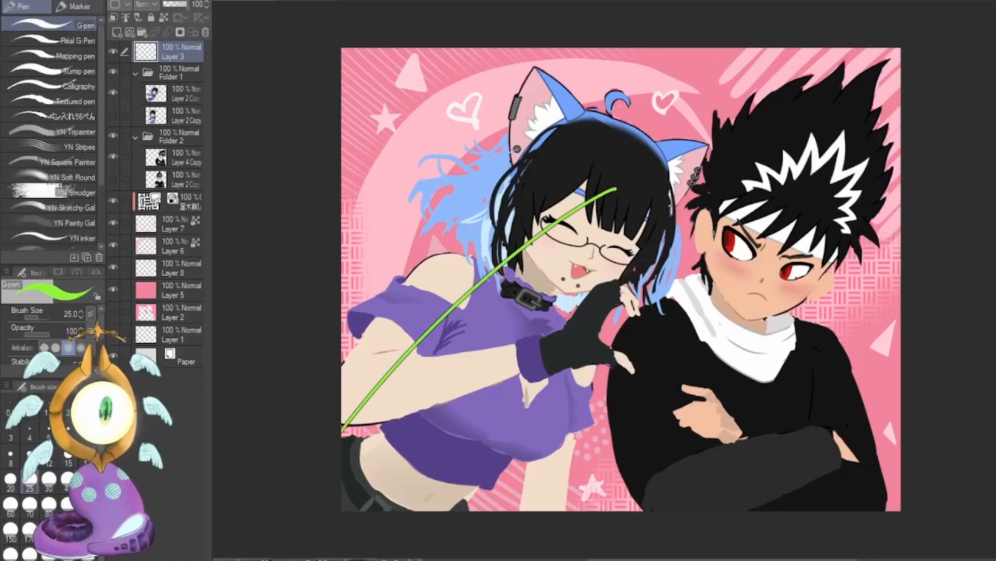
pyautogui.moveTo(715, 239)
pyautogui.mouseDown()
pyautogui.moveTo(801, 482)
pyautogui.moveTo(821, 513)
pyautogui.mouseUp()
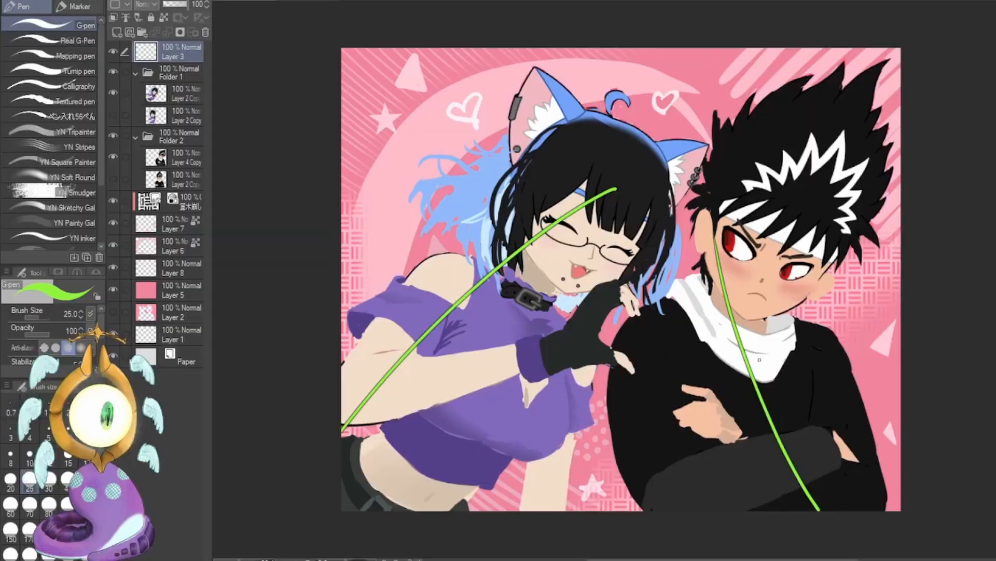
pyautogui.hotkey('ctrl', 'z')
pyautogui.hotkey('ctrl', 'z')
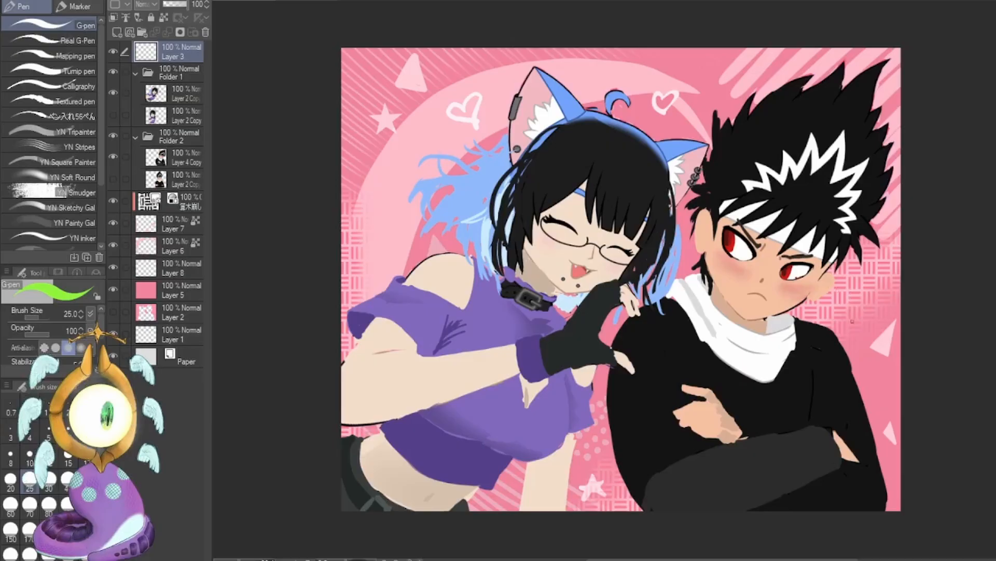
# Try green arrows from the boy's side of the canvas towards his chin and across to the girl, undoing each one.
pyautogui.moveTo(851, 307)
pyautogui.mouseDown()
pyautogui.moveTo(833, 321)
pyautogui.moveTo(885, 352)
pyautogui.mouseUp()
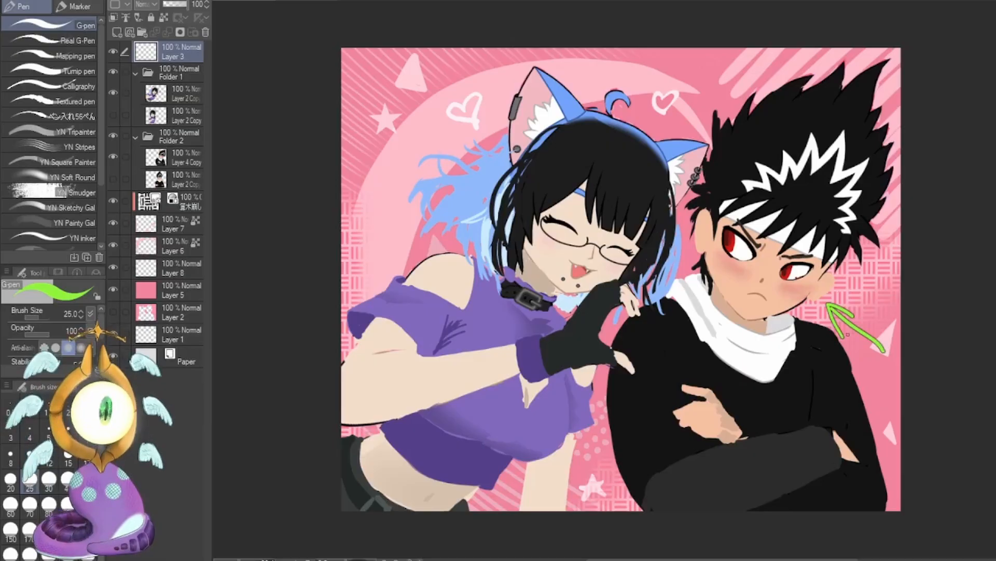
pyautogui.hotkey('ctrl', 'z')
pyautogui.hotkey('ctrl', 'z')
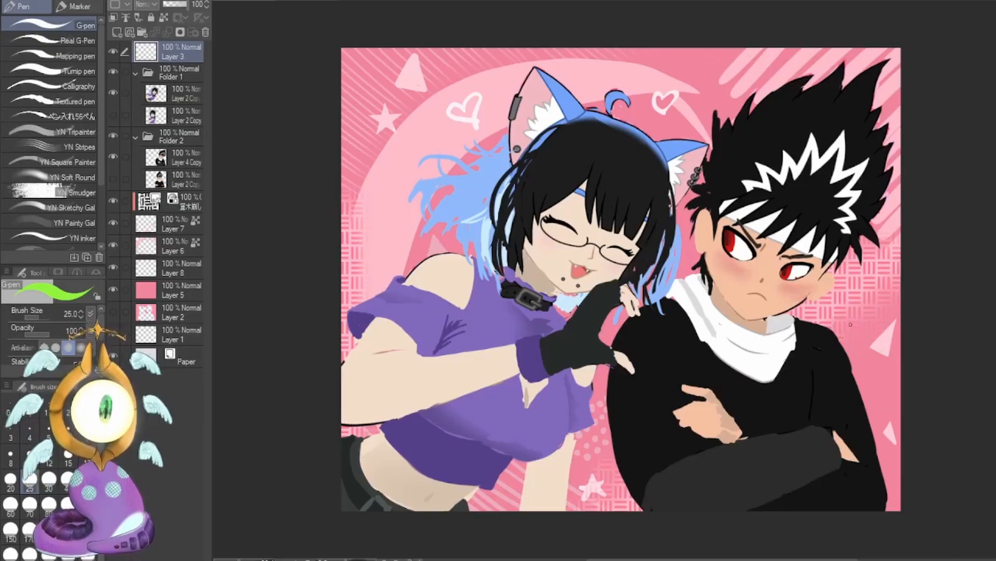
pyautogui.moveTo(896, 257)
pyautogui.mouseDown()
pyautogui.moveTo(693, 292)
pyautogui.moveTo(667, 277)
pyautogui.moveTo(695, 271)
pyautogui.mouseUp()
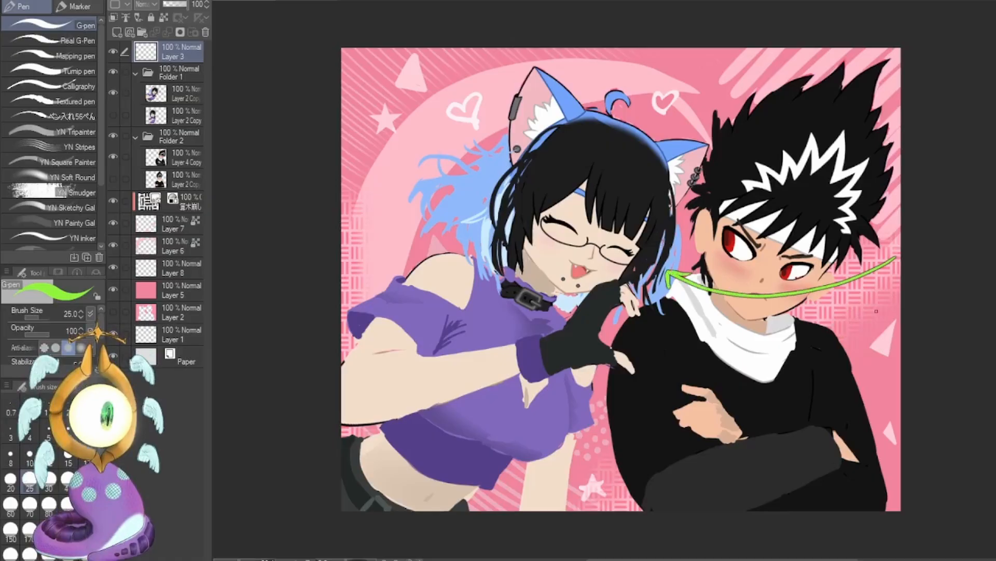
pyautogui.hotkey('ctrl', 'z')
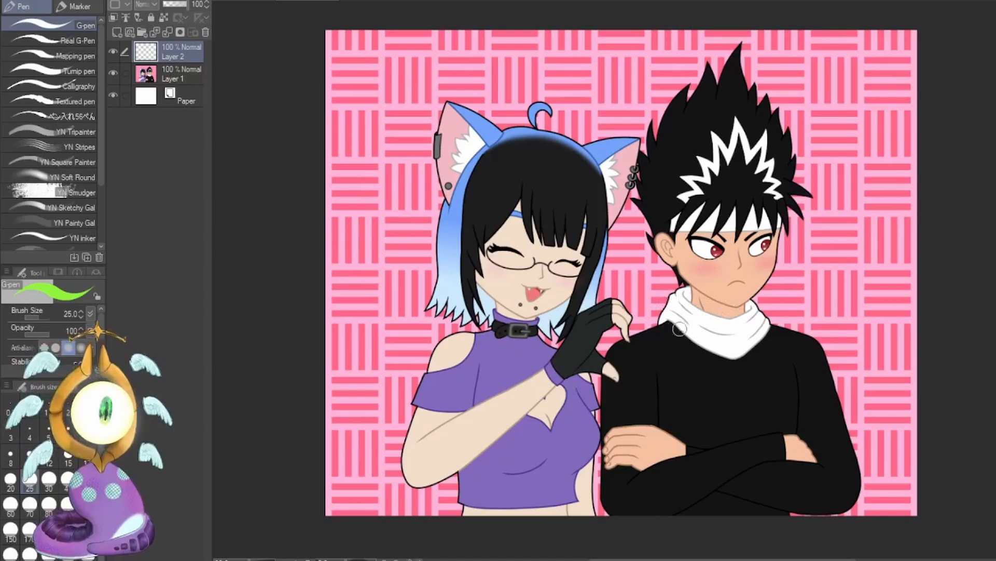
# On the original artwork, try a green size 7 G-pen arrow from the boy's collar outward and curves around him, undoing them.
pyautogui.moveTo(648, 313); pyautogui.dragTo(775, 284)
pyautogui.hotkey('ctrl', 'z')
pyautogui.click(91, 439)
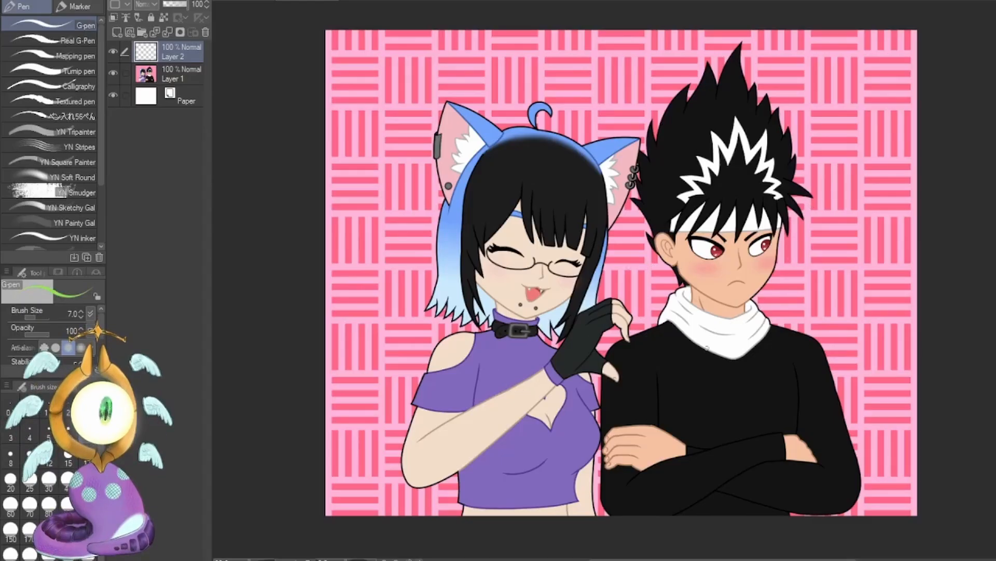
pyautogui.moveTo(664, 332)
pyautogui.mouseDown()
pyautogui.moveTo(804, 288)
pyautogui.moveTo(865, 253)
pyautogui.moveTo(852, 272)
pyautogui.mouseUp()
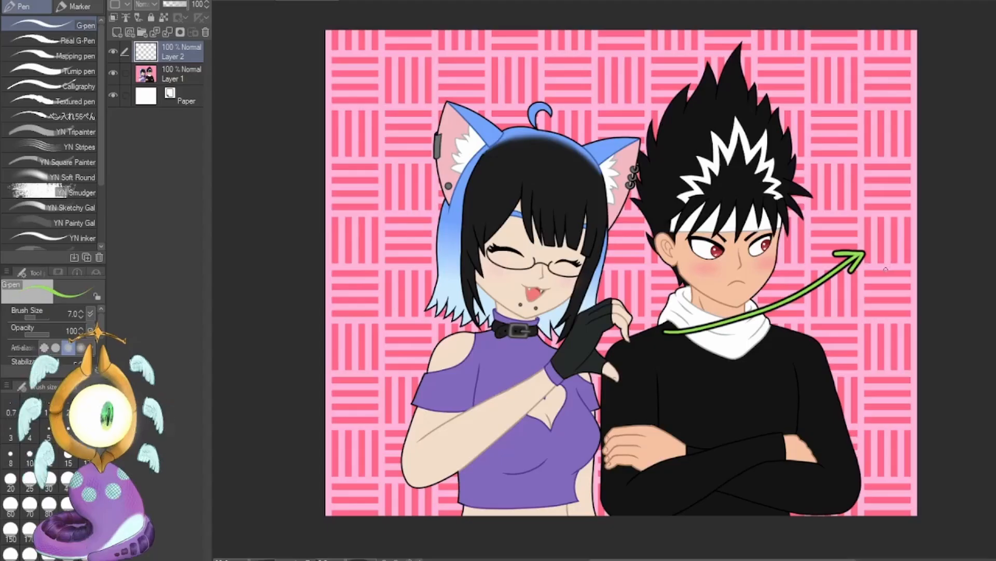
pyautogui.hotkey('ctrl', 'z')
pyautogui.hotkey('ctrl', 'z')
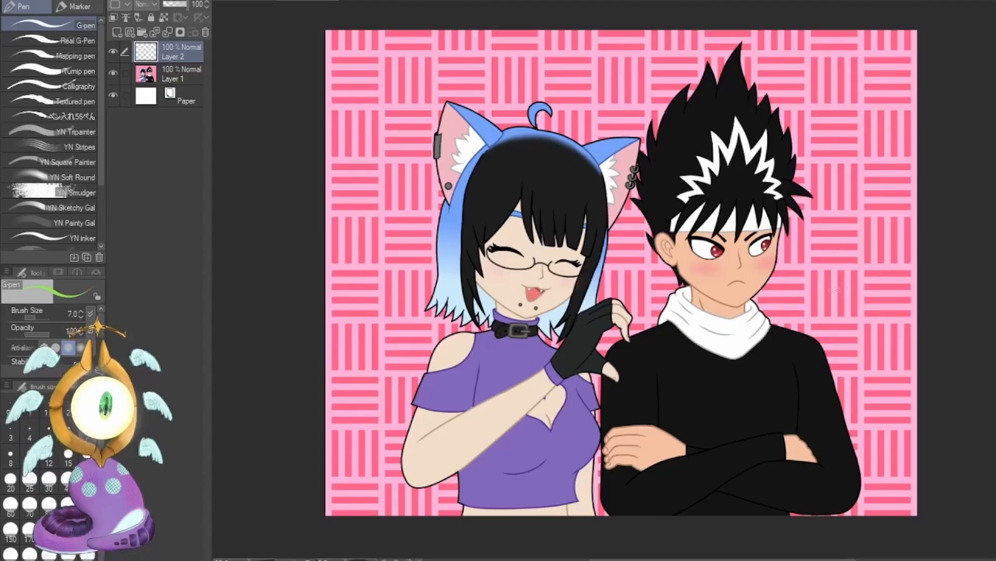
pyautogui.moveTo(854, 23)
pyautogui.mouseDown()
pyautogui.moveTo(802, 541)
pyautogui.moveTo(782, 61)
pyautogui.mouseUp()
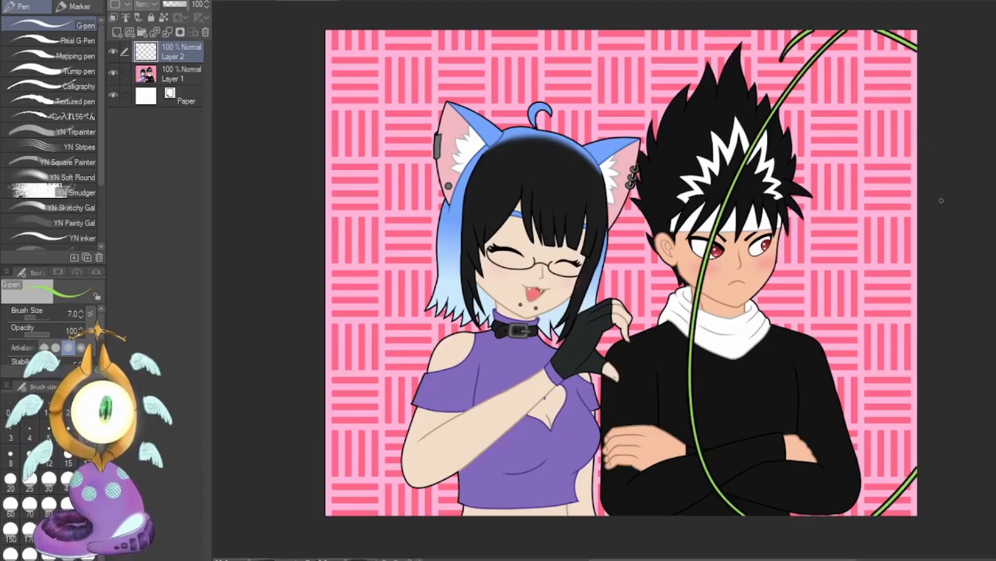
pyautogui.hotkey('ctrl', 'z')
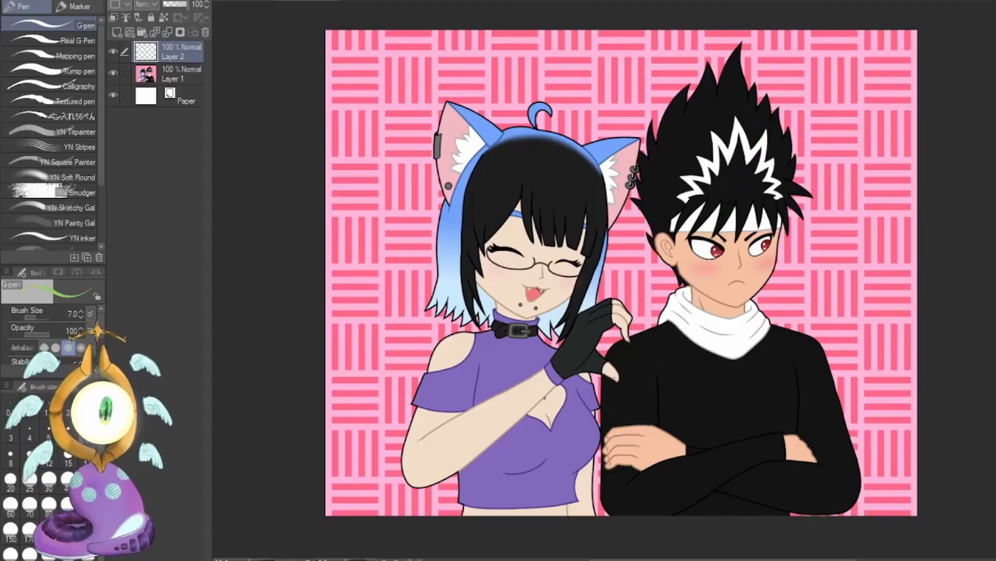
# Swap to the red color and try an arrow running from the boy's shoulder past his chin into the background, undoing it.
pyautogui.press('x')
pyautogui.moveTo(658, 331)
pyautogui.mouseDown()
pyautogui.moveTo(703, 280)
pyautogui.moveTo(863, 258)
pyautogui.moveTo(856, 240)
pyautogui.moveTo(852, 270)
pyautogui.mouseUp()
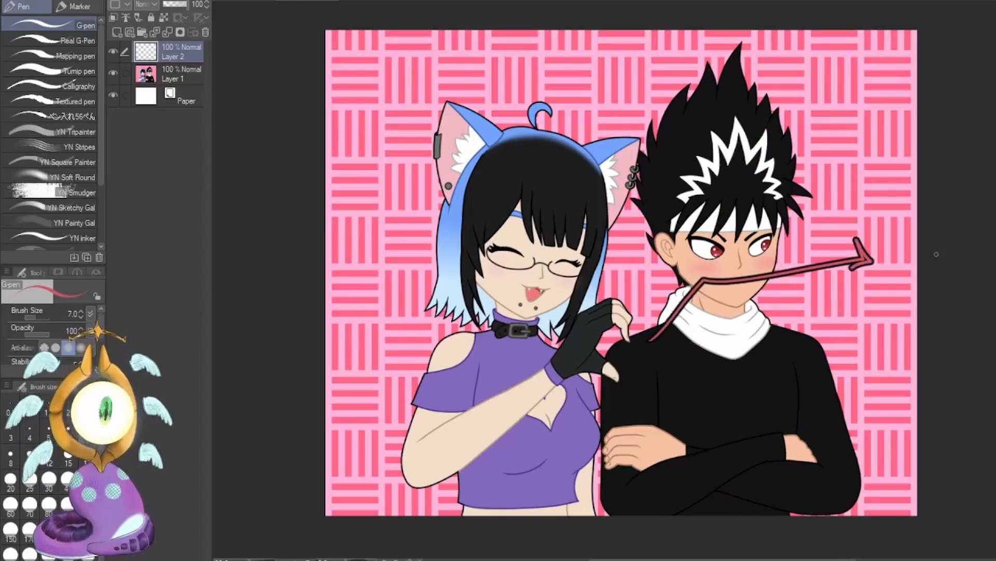
pyautogui.moveTo(918, 189); pyautogui.dragTo(875, 231)
pyautogui.hotkey('ctrl', 'z')
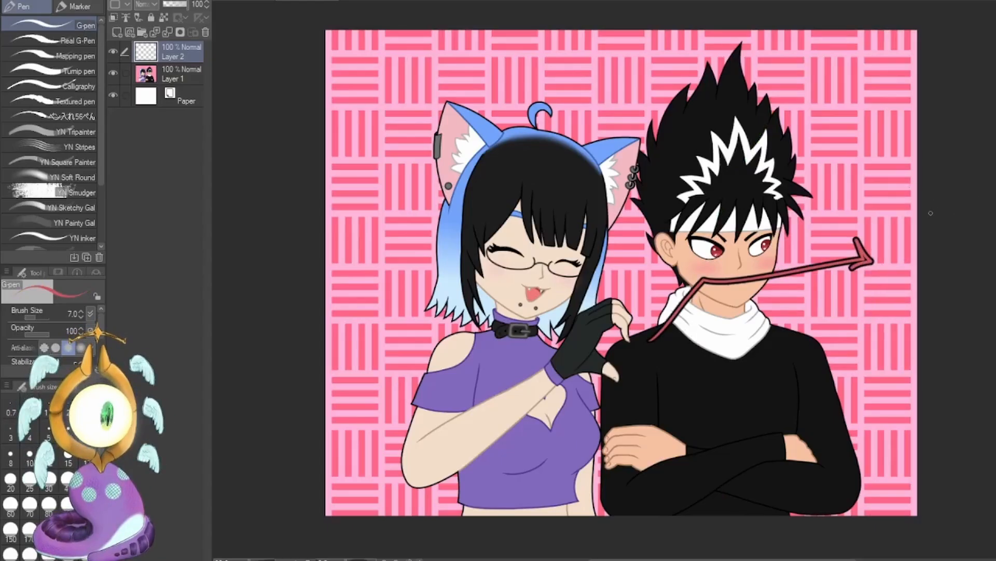
pyautogui.hotkey('ctrl', 'z')
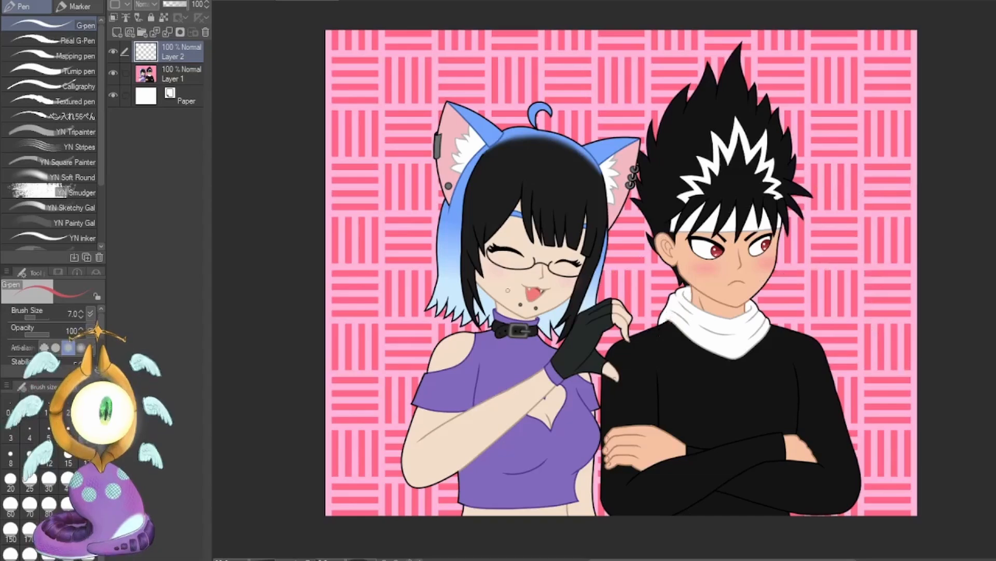
# Try a red oval around the girl with arrows leading from her mouth via her hand to the boy's face and beyond, undoing them.
pyautogui.moveTo(418, 326)
pyautogui.mouseDown()
pyautogui.moveTo(407, 338)
pyautogui.moveTo(437, 327)
pyautogui.mouseUp()
pyautogui.hotkey('ctrl', 'z')
pyautogui.moveTo(439, 200)
pyautogui.mouseDown()
pyautogui.moveTo(441, 514)
pyautogui.moveTo(394, 290)
pyautogui.moveTo(554, 123)
pyautogui.moveTo(514, 109)
pyautogui.mouseUp()
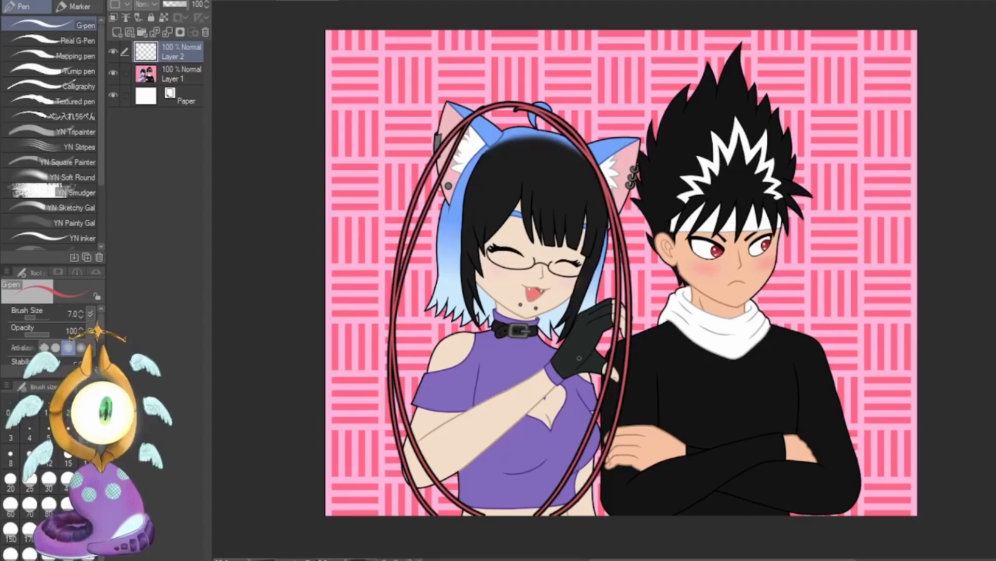
pyautogui.moveTo(542, 287)
pyautogui.mouseDown()
pyautogui.moveTo(574, 327)
pyautogui.moveTo(621, 337)
pyautogui.moveTo(688, 270)
pyautogui.mouseUp()
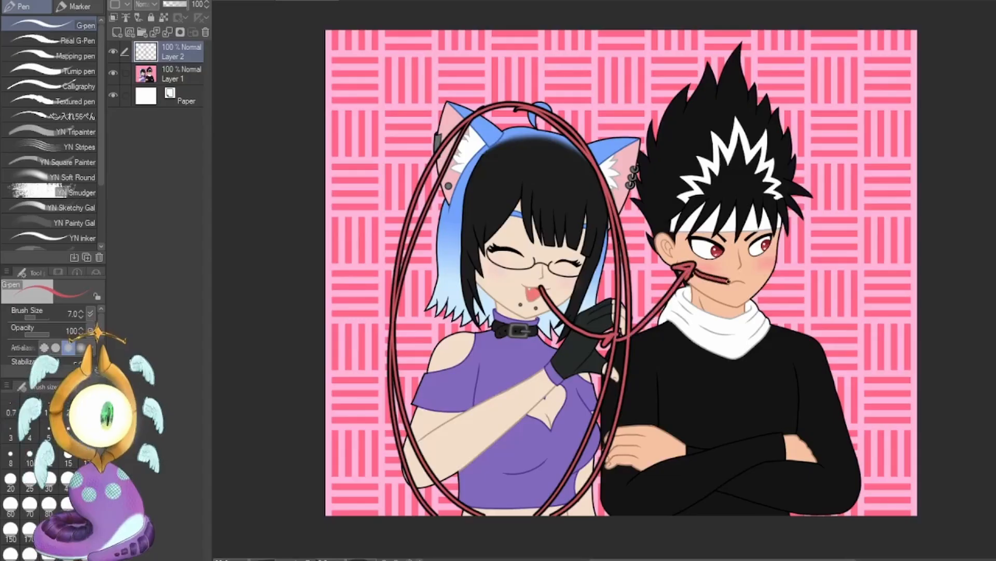
pyautogui.moveTo(680, 269); pyautogui.dragTo(842, 238)
pyautogui.hotkey('ctrl', 'z')
pyautogui.hotkey('ctrl', 'z')
pyautogui.hotkey('ctrl', 'z')
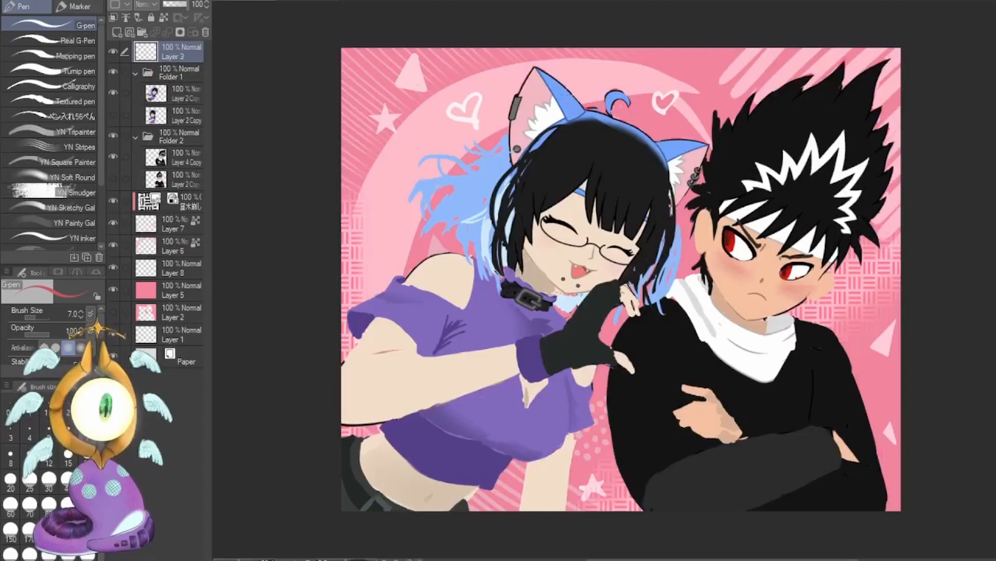
# On the repainted artwork, try red guide lines circling the girl's head and looping between both faces, and undo them all.
pyautogui.moveTo(553, 80)
pyautogui.mouseDown()
pyautogui.moveTo(674, 137)
pyautogui.moveTo(689, 187)
pyautogui.moveTo(602, 314)
pyautogui.mouseUp()
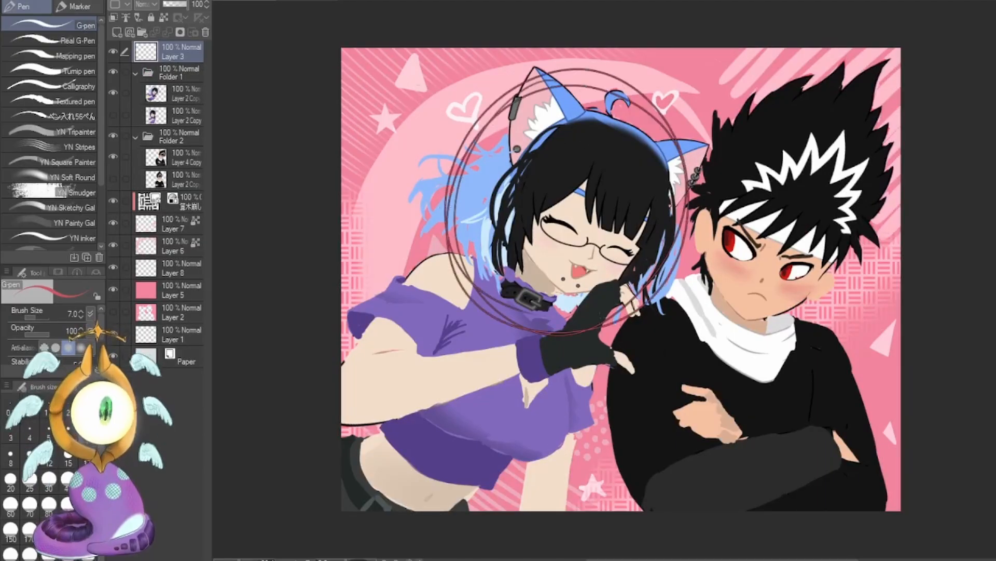
pyautogui.hotkey('ctrl', 'z')
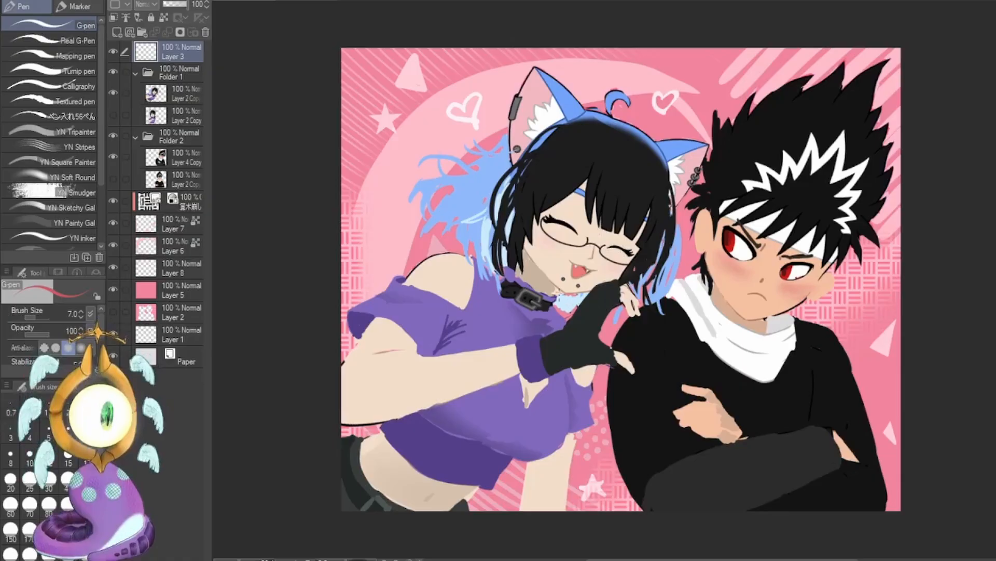
pyautogui.moveTo(341, 430)
pyautogui.mouseDown()
pyautogui.moveTo(445, 369)
pyautogui.moveTo(542, 283)
pyautogui.mouseUp()
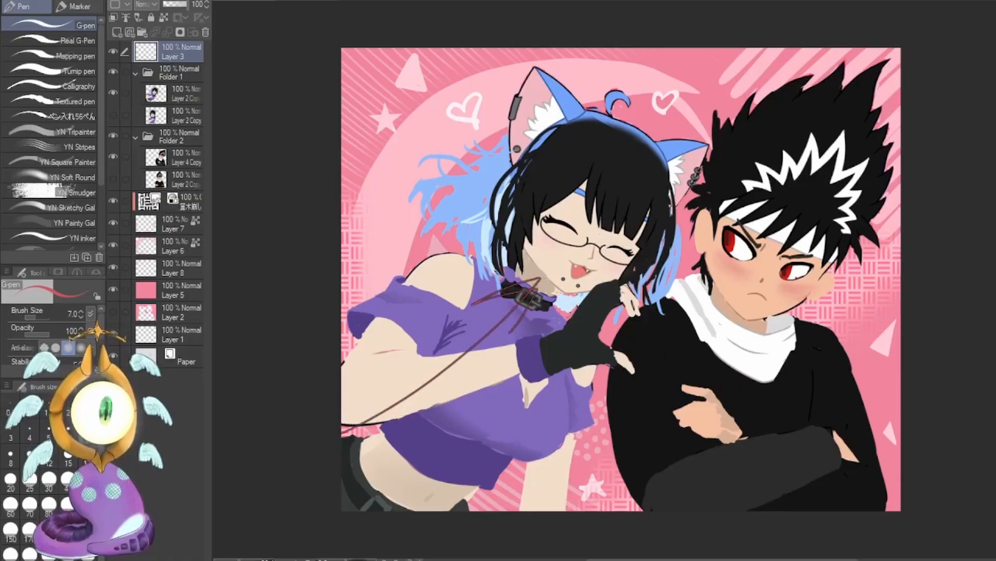
pyautogui.moveTo(592, 127)
pyautogui.mouseDown()
pyautogui.moveTo(651, 230)
pyautogui.moveTo(606, 113)
pyautogui.mouseUp()
pyautogui.moveTo(564, 277)
pyautogui.mouseDown()
pyautogui.moveTo(574, 323)
pyautogui.moveTo(596, 324)
pyautogui.moveTo(785, 268)
pyautogui.mouseUp()
pyautogui.moveTo(635, 306); pyautogui.dragTo(641, 309)
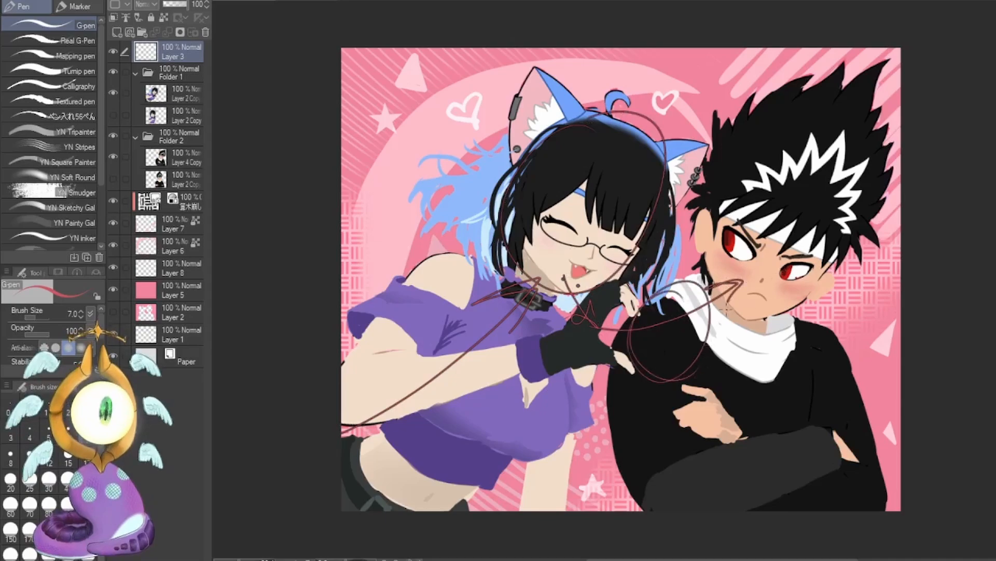
pyautogui.hotkey('ctrl', 'z')
pyautogui.moveTo(744, 254)
pyautogui.mouseDown()
pyautogui.moveTo(636, 248)
pyautogui.moveTo(670, 240)
pyautogui.mouseUp()
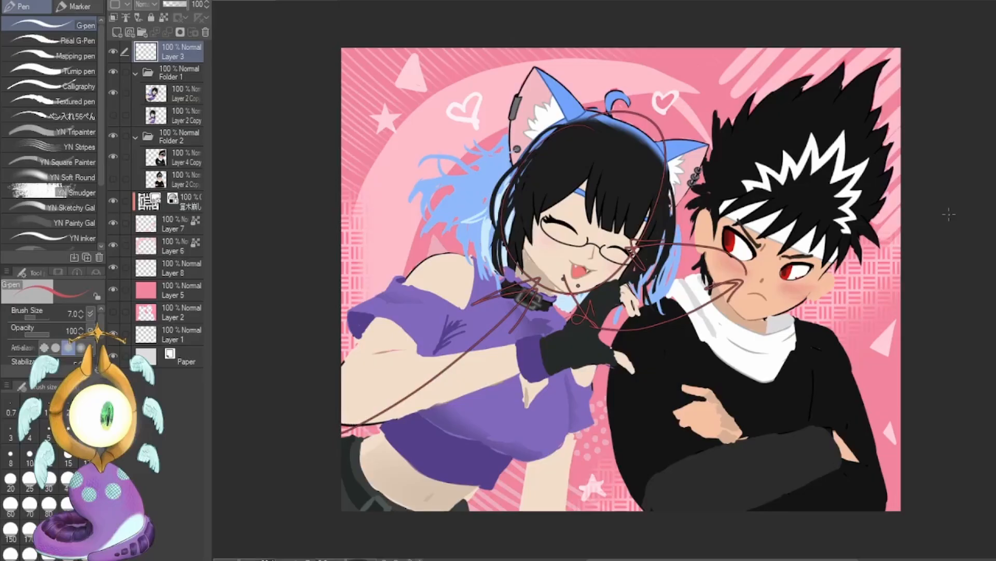
pyautogui.hotkey('ctrl', 'z')
pyautogui.hotkey('ctrl', 'z')
pyautogui.hotkey('ctrl', 'z')
pyautogui.hotkey('ctrl', 'z')
pyautogui.hotkey('ctrl', 'z')
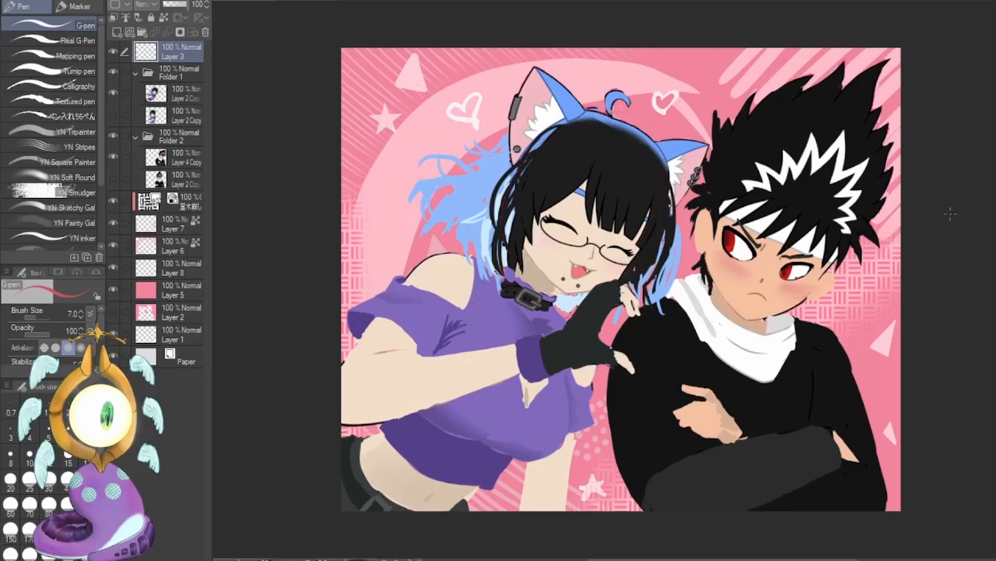
# On the original artwork, try a red arrow from the boy's shoulder into the background and a stroke beside him, undoing both.
pyautogui.moveTo(859, 188)
pyautogui.mouseDown()
pyautogui.moveTo(457, 140)
pyautogui.moveTo(675, 506)
pyautogui.moveTo(861, 177)
pyautogui.moveTo(857, 337)
pyautogui.moveTo(571, 67)
pyautogui.moveTo(906, 267)
pyautogui.mouseUp()
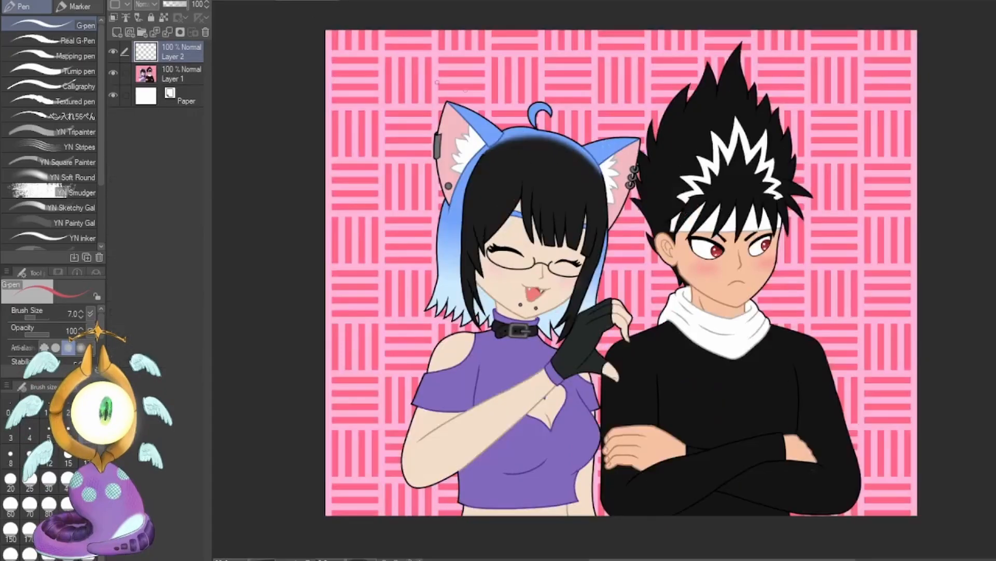
pyautogui.moveTo(646, 352)
pyautogui.mouseDown()
pyautogui.moveTo(744, 310)
pyautogui.moveTo(853, 234)
pyautogui.moveTo(843, 275)
pyautogui.mouseUp()
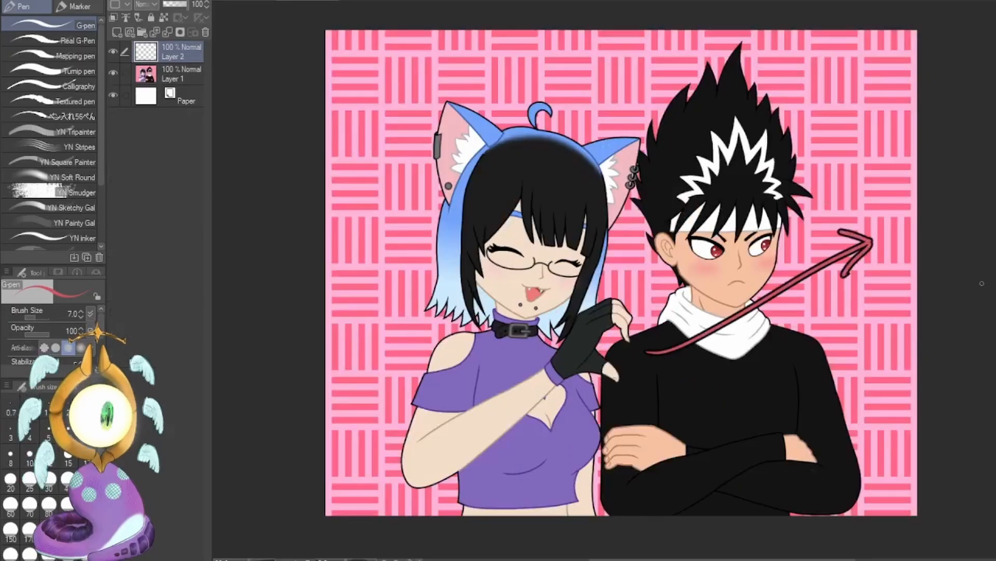
pyautogui.hotkey('ctrl', 'z')
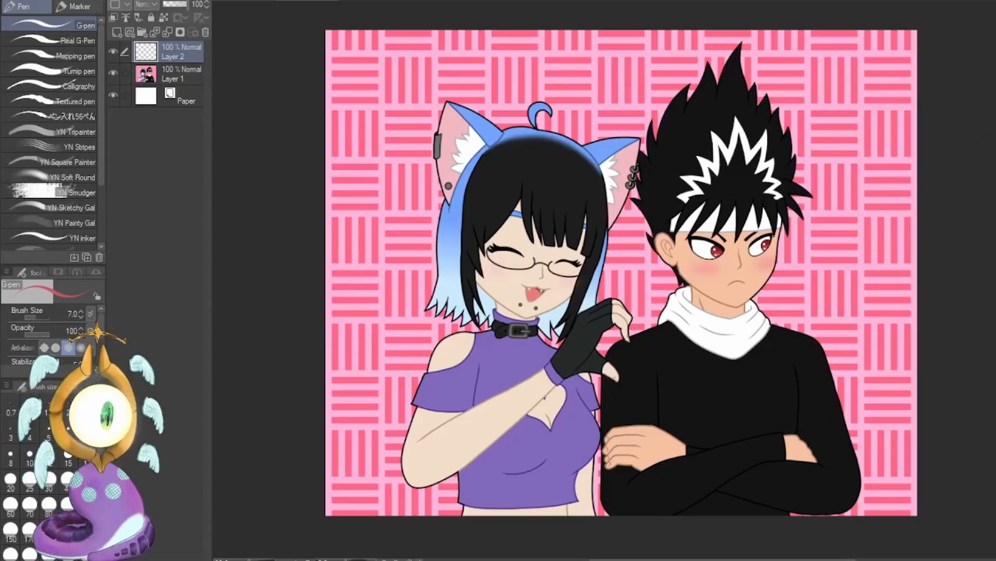
pyautogui.press('k')
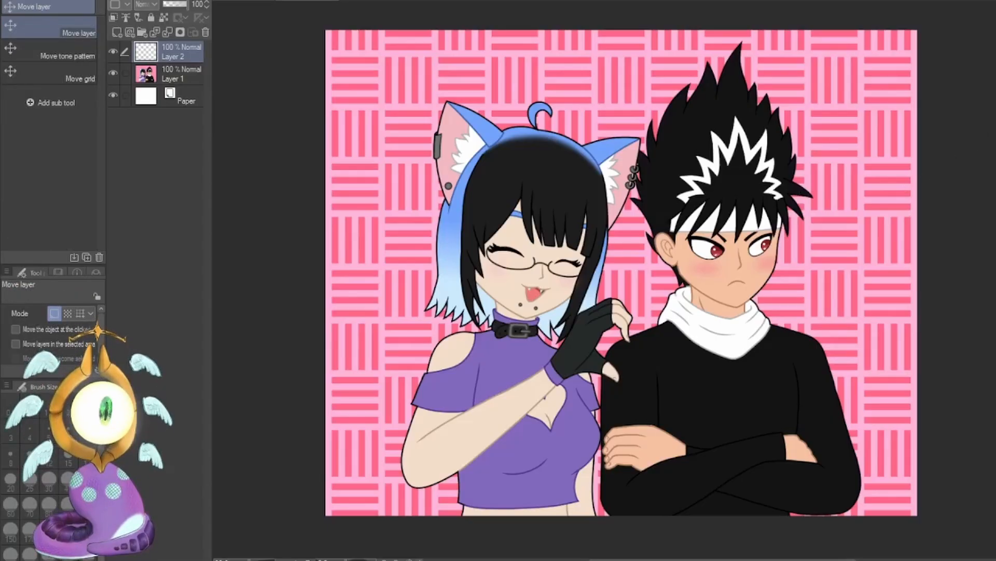
pyautogui.press('p')
pyautogui.moveTo(892, 146)
pyautogui.mouseDown()
pyautogui.moveTo(908, 312)
pyautogui.moveTo(830, 311)
pyautogui.mouseUp()
pyautogui.hotkey('ctrl', 'z')
pyautogui.hotkey('ctrl', 'z')
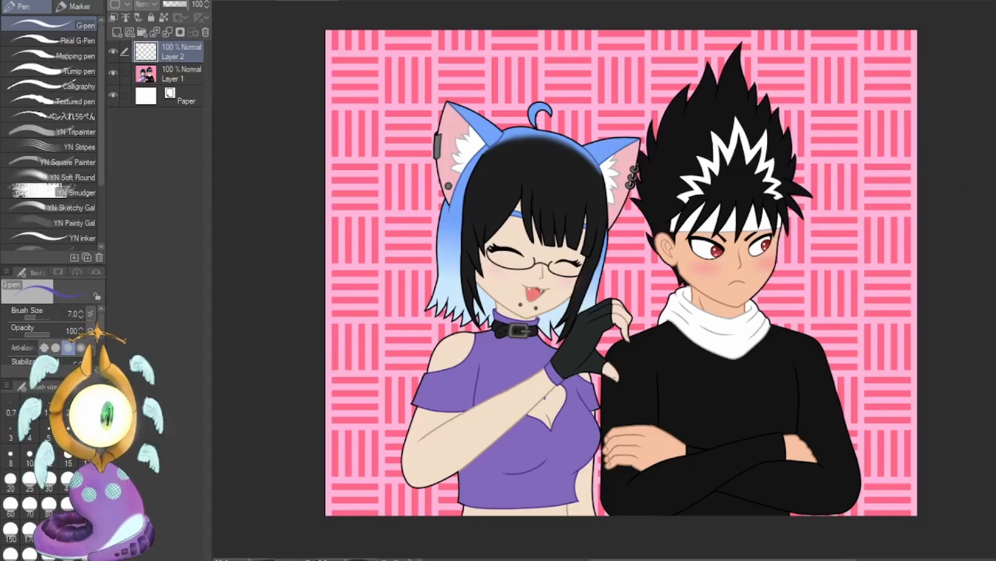
# Paint a small purple creature with raised arms, a black tuft, white eyes and a yellow beak beside the original boy.
pyautogui.moveTo(865, 185); pyautogui.dragTo(898, 265)
pyautogui.moveTo(866, 183)
pyautogui.mouseDown()
pyautogui.moveTo(917, 194)
pyautogui.moveTo(866, 213)
pyautogui.mouseUp()
pyautogui.moveTo(883, 179)
pyautogui.mouseDown()
pyautogui.moveTo(904, 188)
pyautogui.moveTo(881, 179)
pyautogui.mouseUp()
pyautogui.moveTo(868, 197)
pyautogui.mouseDown()
pyautogui.moveTo(885, 199)
pyautogui.moveTo(879, 222)
pyautogui.mouseUp()
pyautogui.keyDown('alt'); pyautogui.click(905, 228); pyautogui.keyUp('alt')
pyautogui.moveTo(891, 263); pyautogui.dragTo(888, 277)
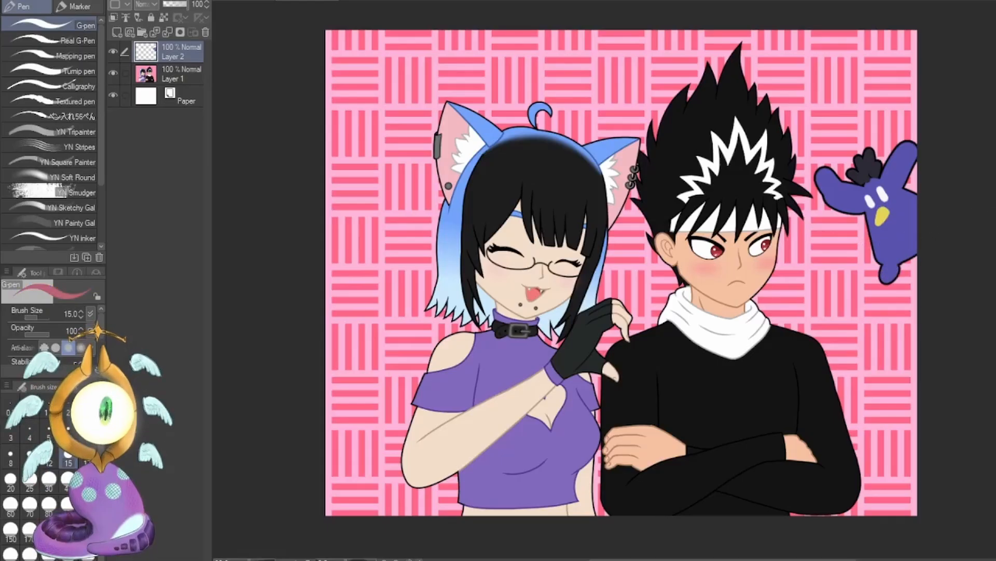
# Try red G-pen arrows at size 10 from the girl's face via her hand and the boy to the purple creature, undoing them.
pyautogui.click(31, 456)
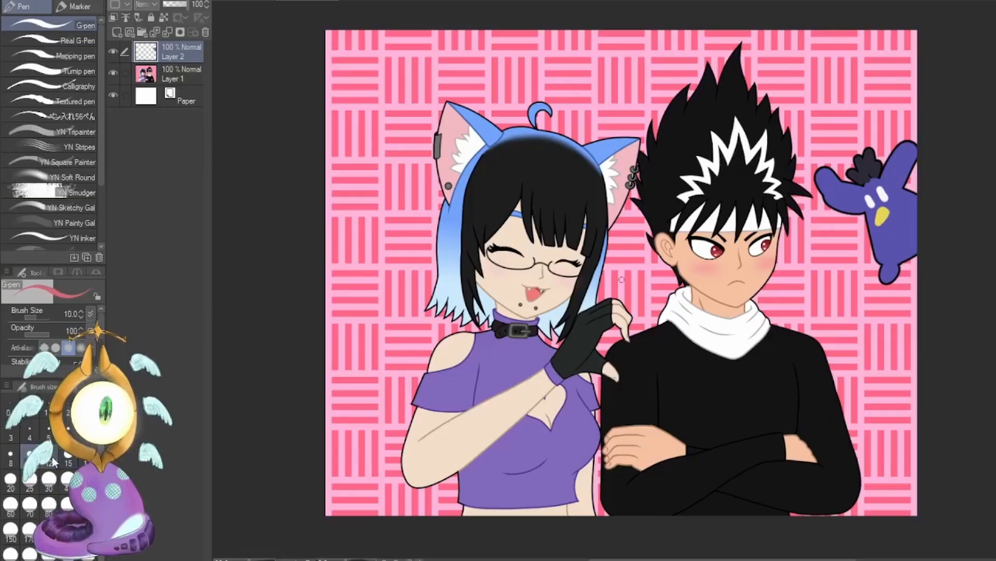
pyautogui.moveTo(265, 358)
pyautogui.mouseDown()
pyautogui.moveTo(419, 319)
pyautogui.moveTo(467, 278)
pyautogui.moveTo(491, 277)
pyautogui.mouseUp()
pyautogui.moveTo(467, 278)
pyautogui.mouseDown()
pyautogui.moveTo(482, 291)
pyautogui.moveTo(490, 278)
pyautogui.moveTo(587, 343)
pyautogui.mouseUp()
pyautogui.moveTo(551, 338)
pyautogui.mouseDown()
pyautogui.moveTo(572, 332)
pyautogui.moveTo(562, 353)
pyautogui.moveTo(625, 422)
pyautogui.moveTo(602, 337)
pyautogui.mouseUp()
pyautogui.moveTo(629, 370); pyautogui.dragTo(684, 266)
pyautogui.moveTo(663, 274); pyautogui.dragTo(684, 266)
pyautogui.moveTo(684, 265)
pyautogui.mouseDown()
pyautogui.moveTo(686, 283)
pyautogui.moveTo(859, 237)
pyautogui.moveTo(853, 250)
pyautogui.mouseUp()
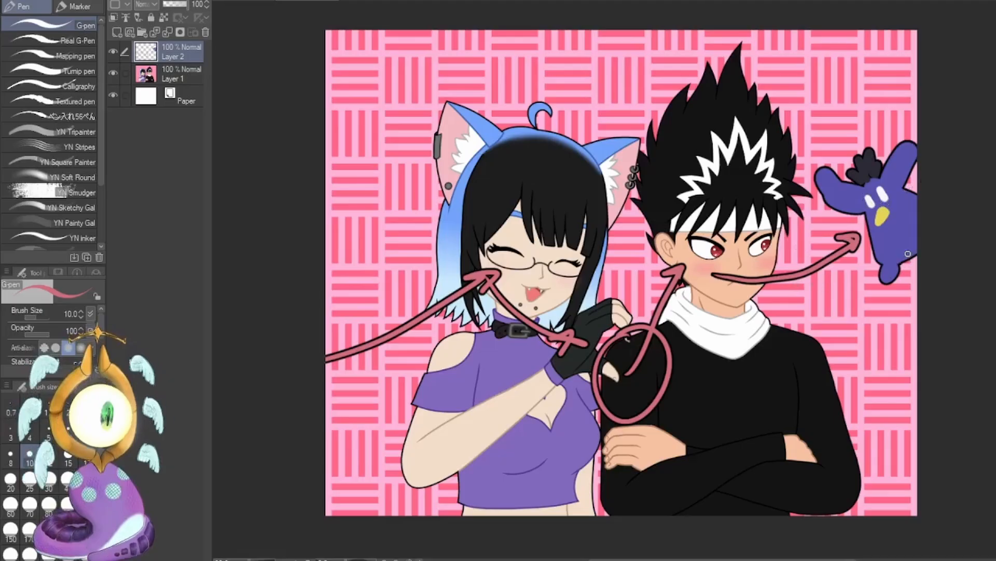
pyautogui.hotkey('ctrl', 'z')
pyautogui.hotkey('ctrl', 'z')
pyautogui.hotkey('ctrl', 'z')
pyautogui.hotkey('ctrl', 'z')
pyautogui.hotkey('ctrl', 'z')
pyautogui.hotkey('ctrl', 'z')
pyautogui.hotkey('ctrl', 'z')
pyautogui.hotkey('ctrl', 'z')
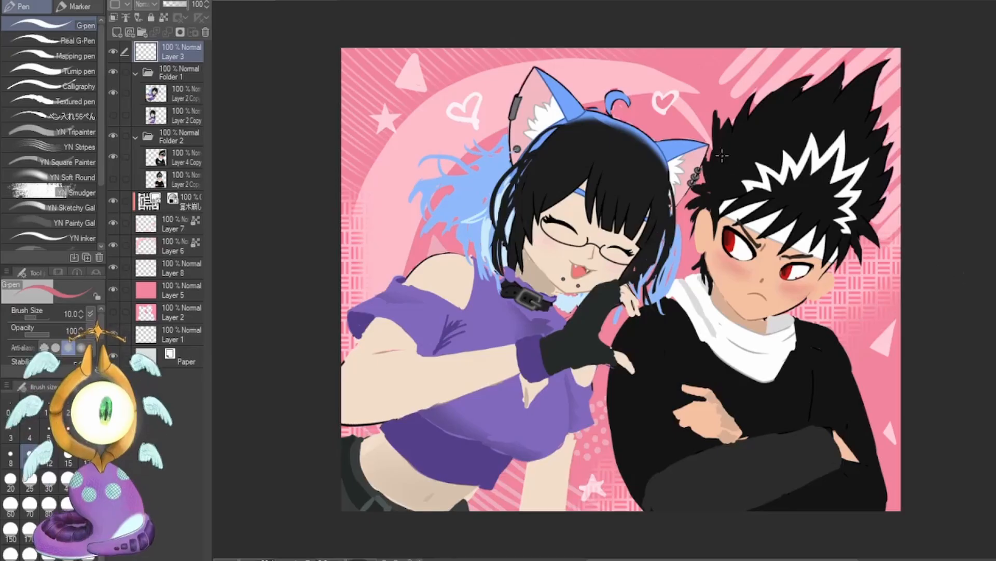
# On the repainted artwork, try a large red circular guide line around both characters and undo it.
pyautogui.moveTo(529, 70)
pyautogui.mouseDown()
pyautogui.moveTo(452, 399)
pyautogui.moveTo(467, 156)
pyautogui.moveTo(521, 62)
pyautogui.moveTo(830, 417)
pyautogui.mouseUp()
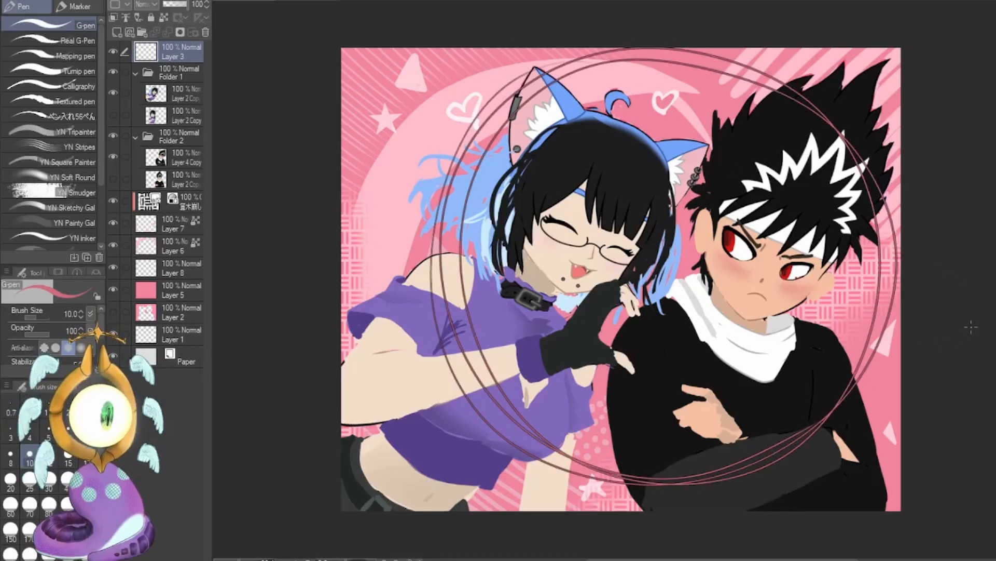
pyautogui.hotkey('ctrl', 'z')
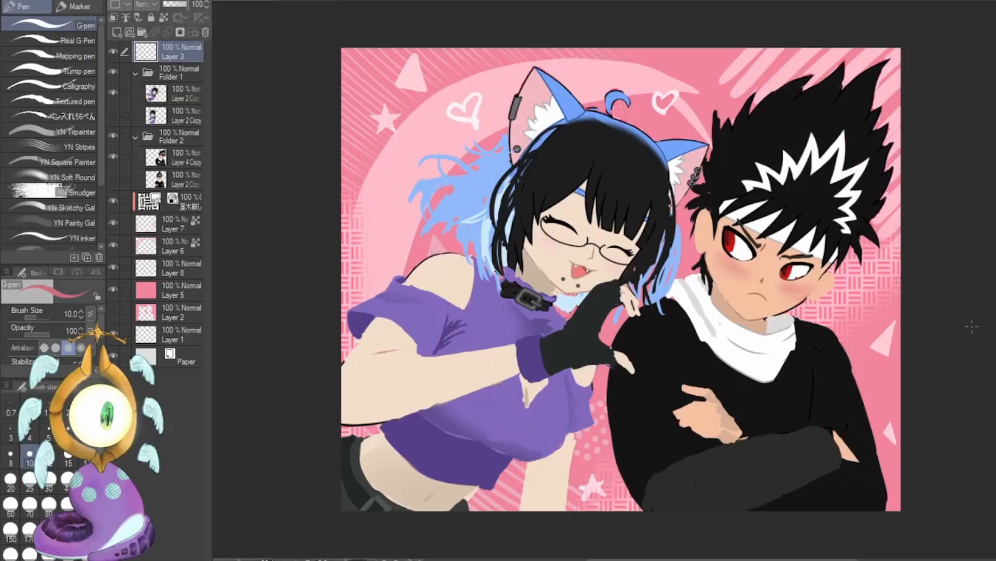